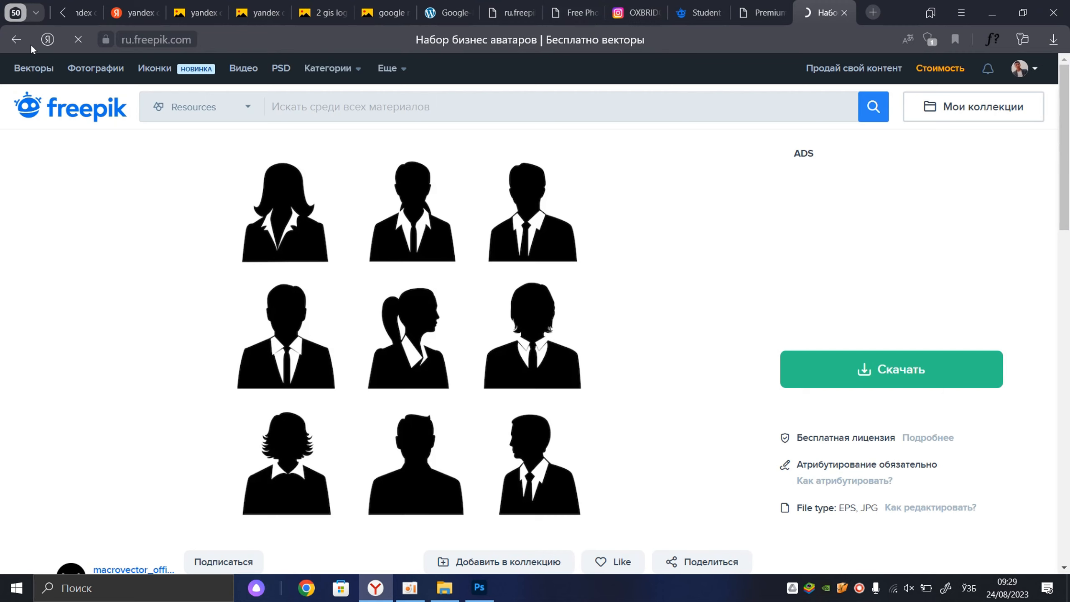
- Search Yandex for "google font" and open the Browse Fonts page of Google Fonts
click(45, 38)
click(384, 292)
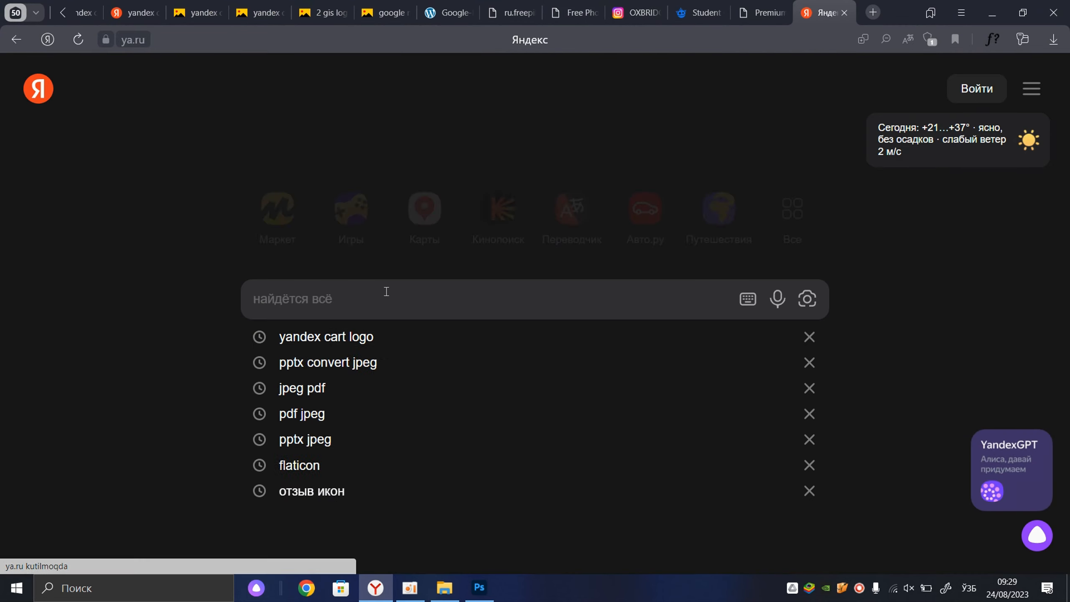
key(alt+shift)
text(google font)
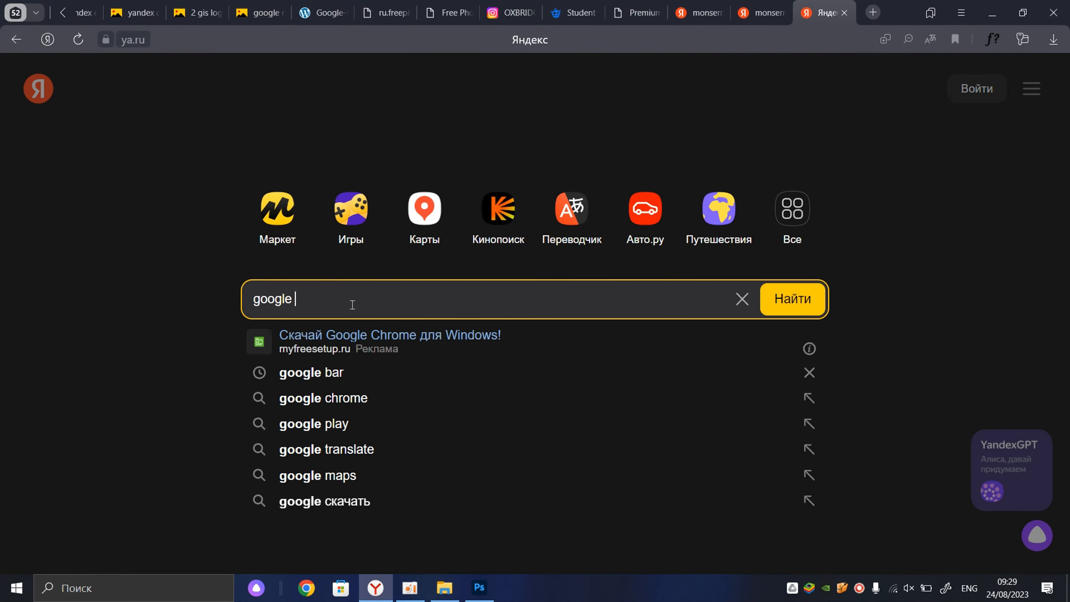
key(Return)
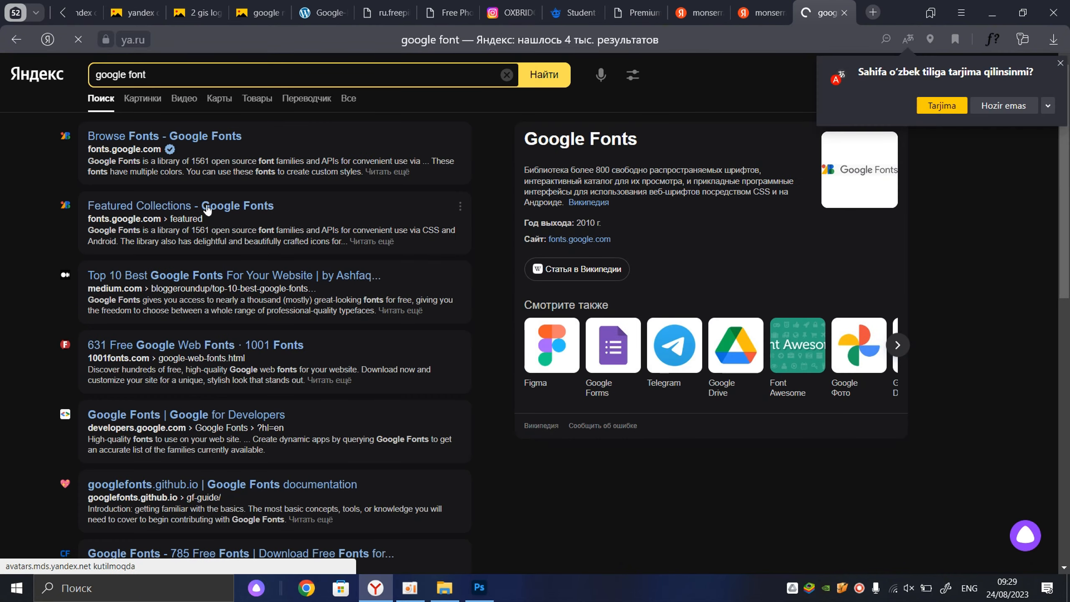
click(123, 135)
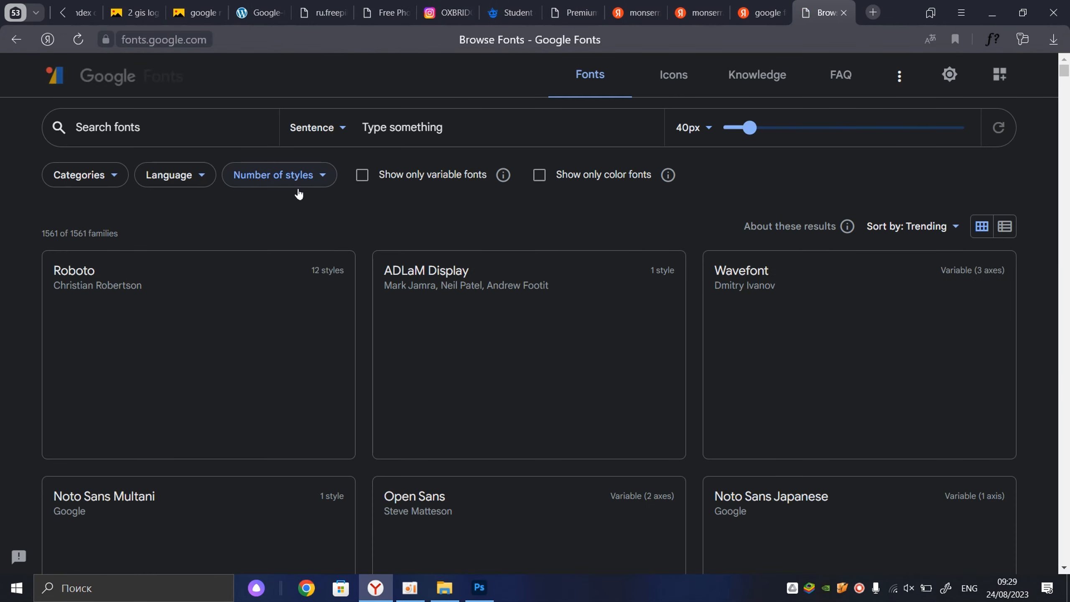
- Set the custom preview text for all font families to "assalom alaykum"
scroll(244, 261, down, 1)
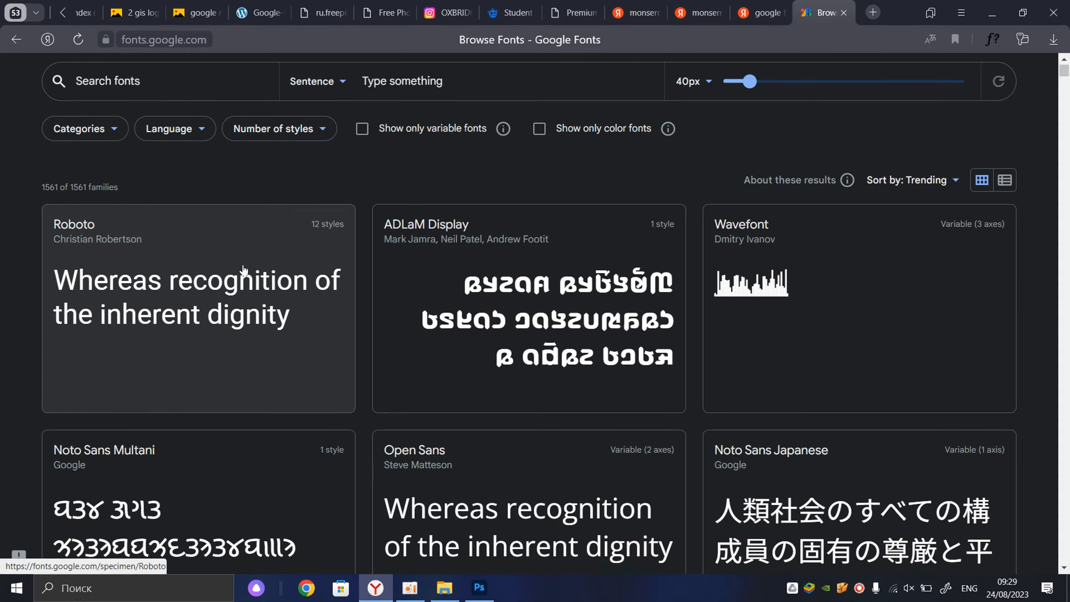
scroll(422, 261, up, 1)
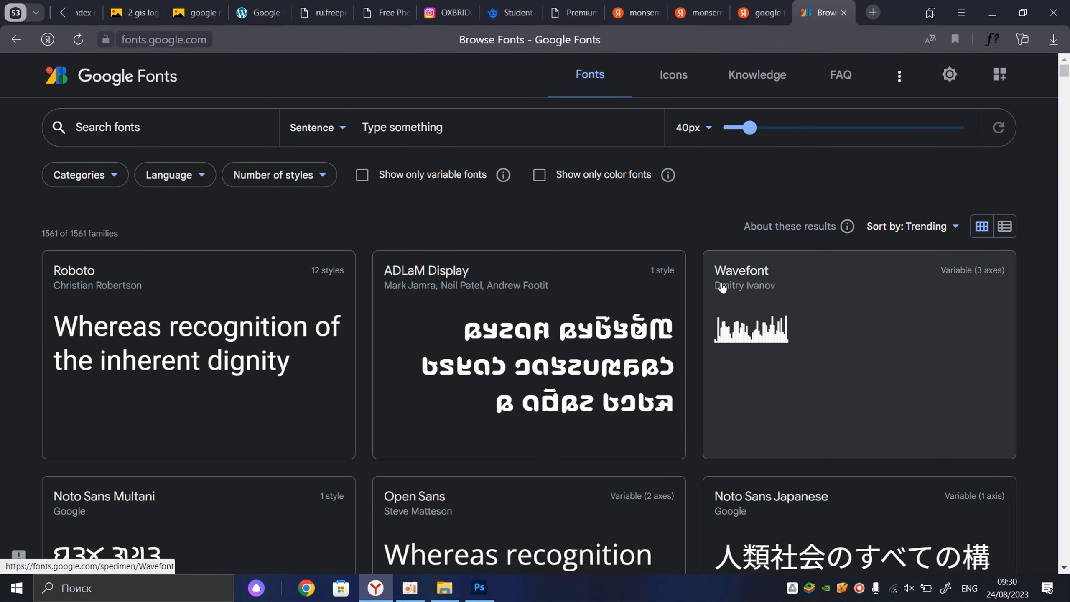
scroll(442, 274, down, 1)
scroll(421, 237, up, 1)
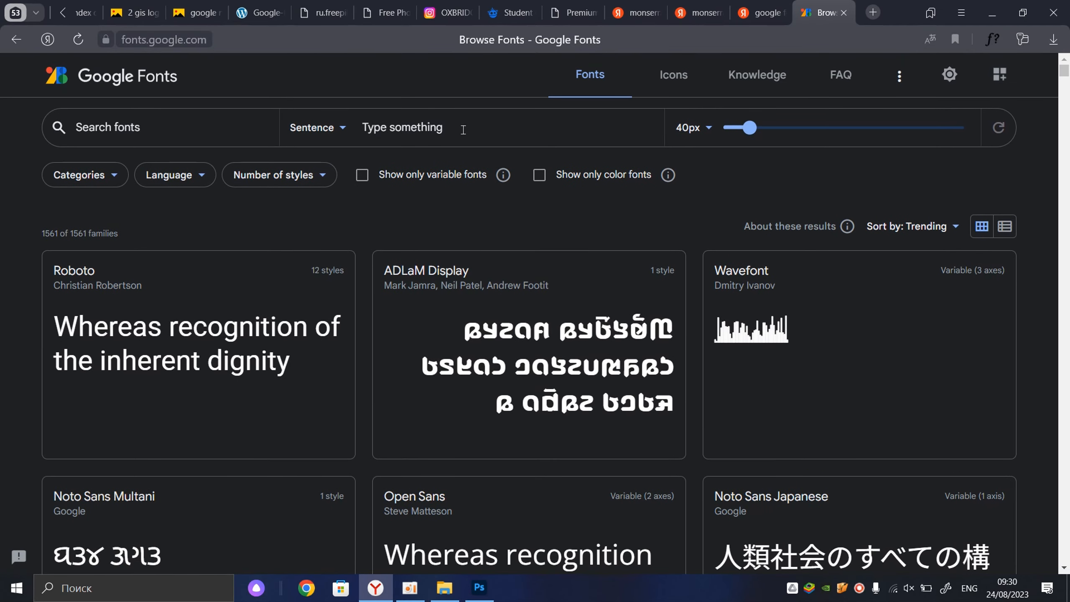
click(535, 133)
text(ds)
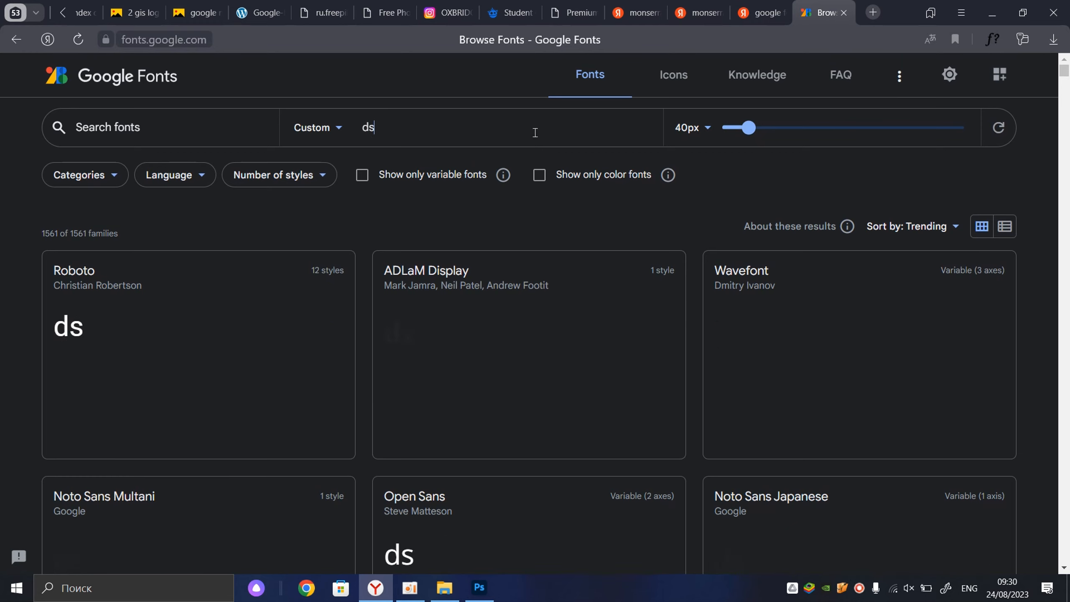
key(BackSpace)
key(BackSpace)
text(assa)
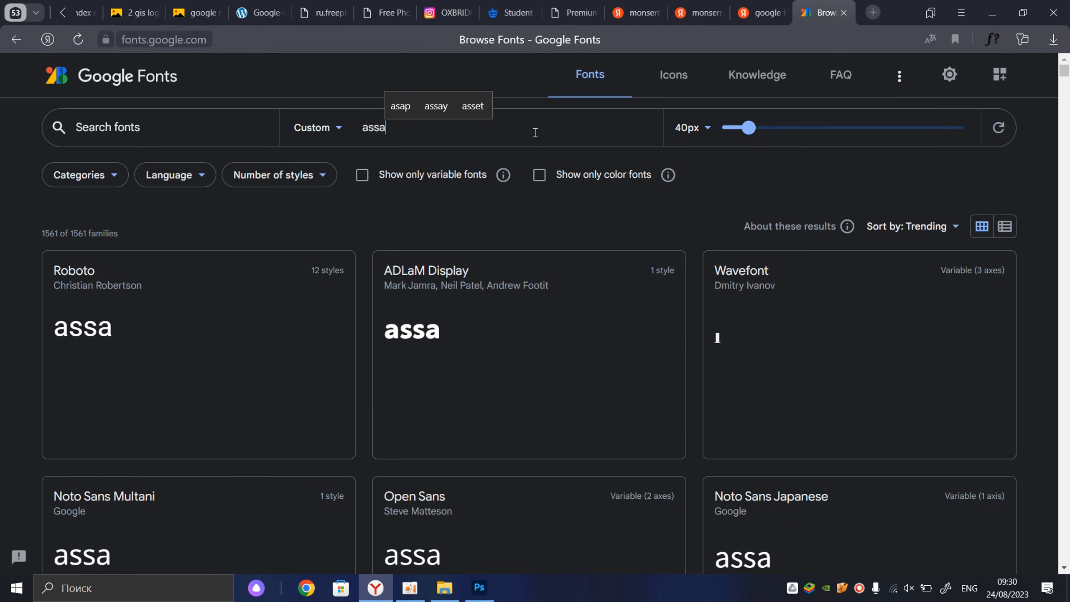
text(lom alaykumn)
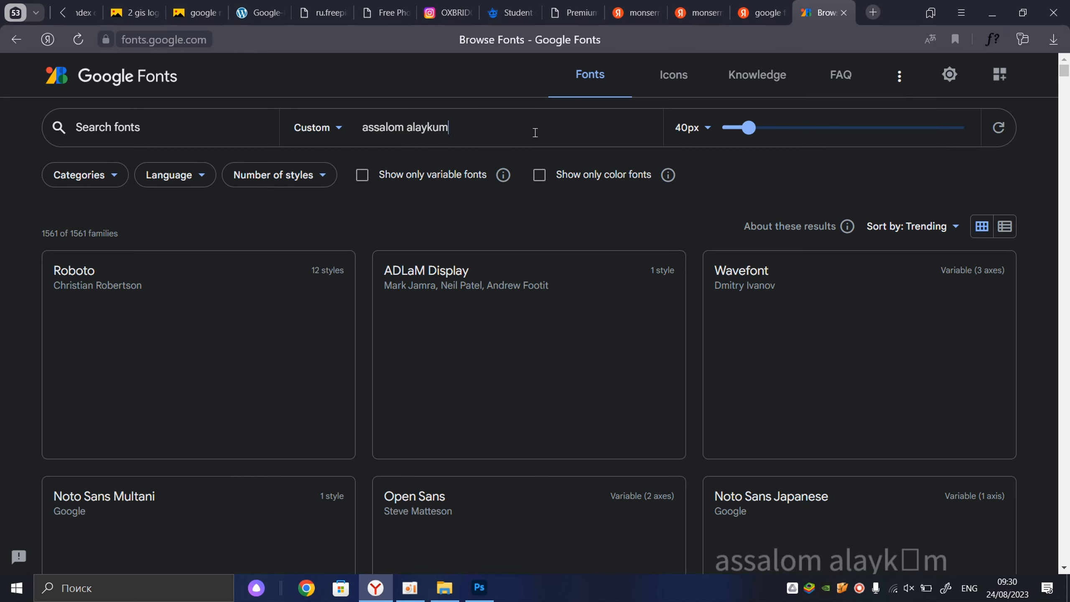
key(BackSpace)
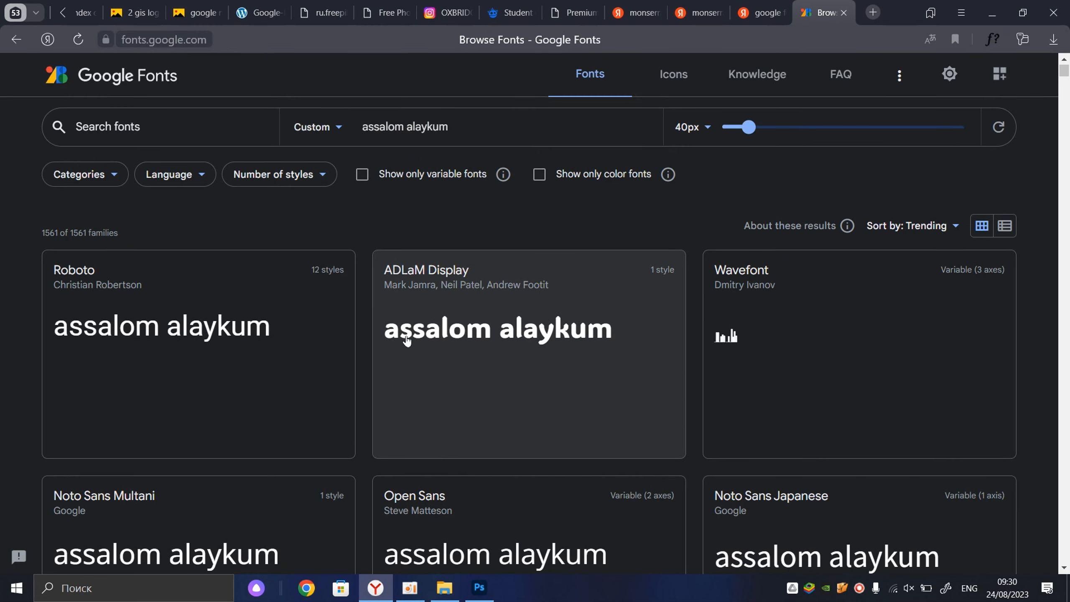
- Browse the font previews, open the Roboto family and download it, leaving the browser minimized
scroll(418, 278, down, 8)
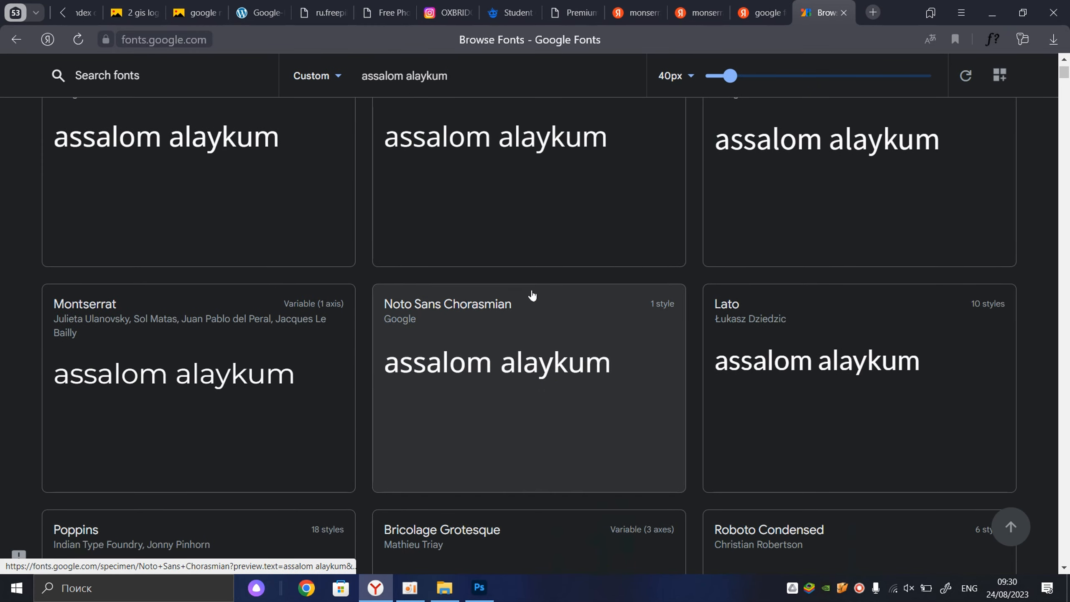
scroll(532, 295, down, 10)
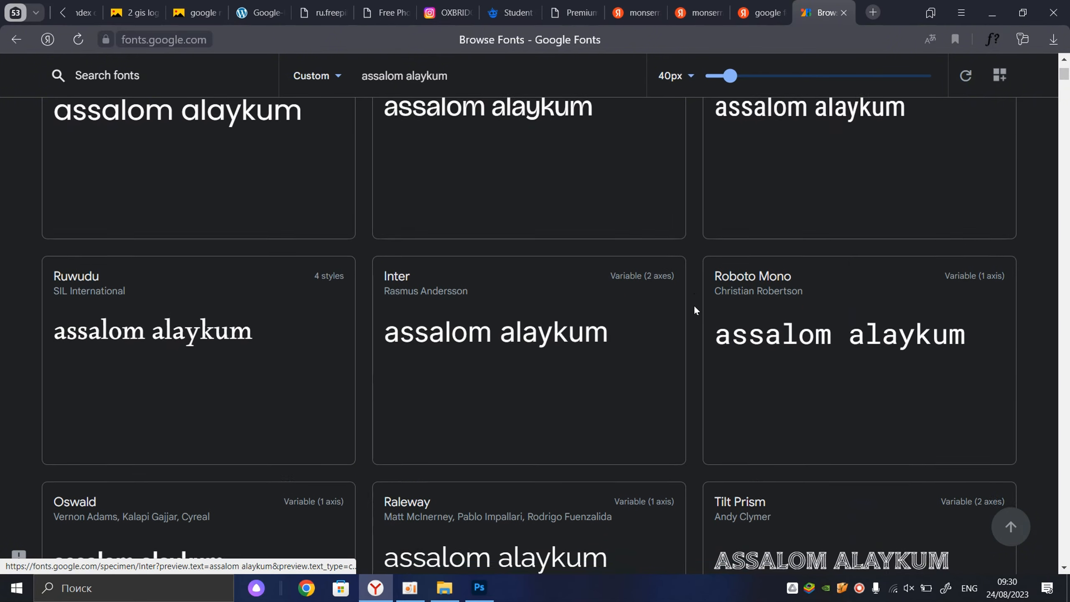
scroll(712, 305, down, 3)
scroll(640, 318, up, 18)
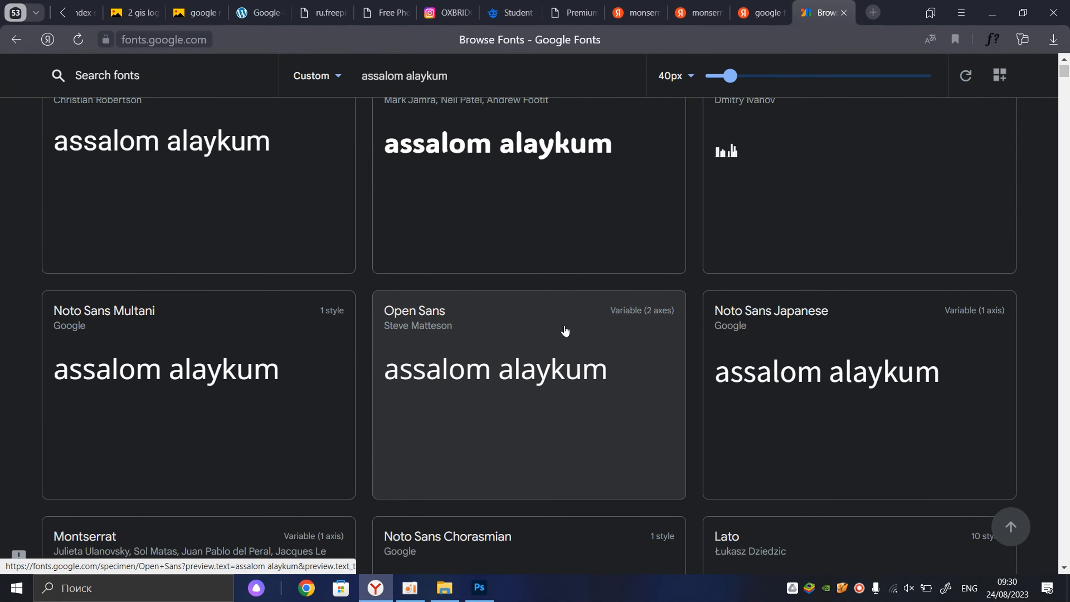
scroll(561, 338, up, 4)
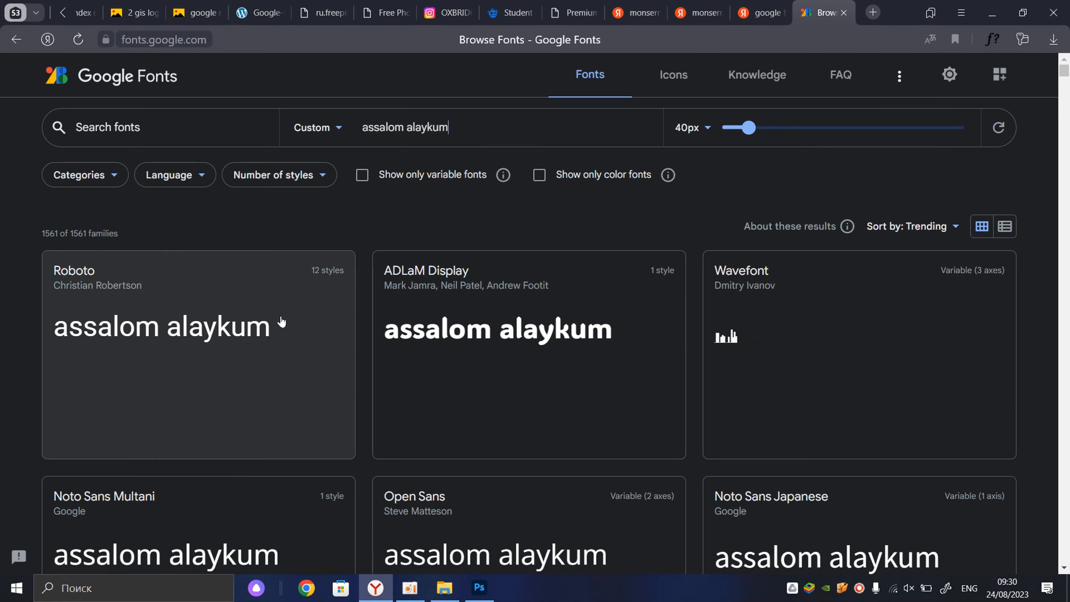
click(222, 337)
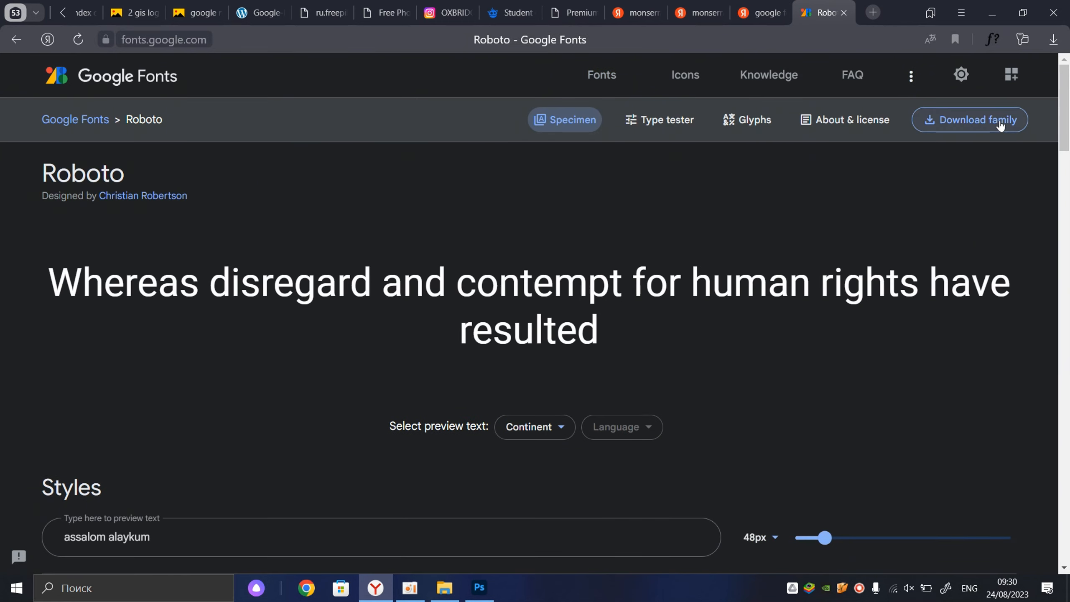
click(985, 127)
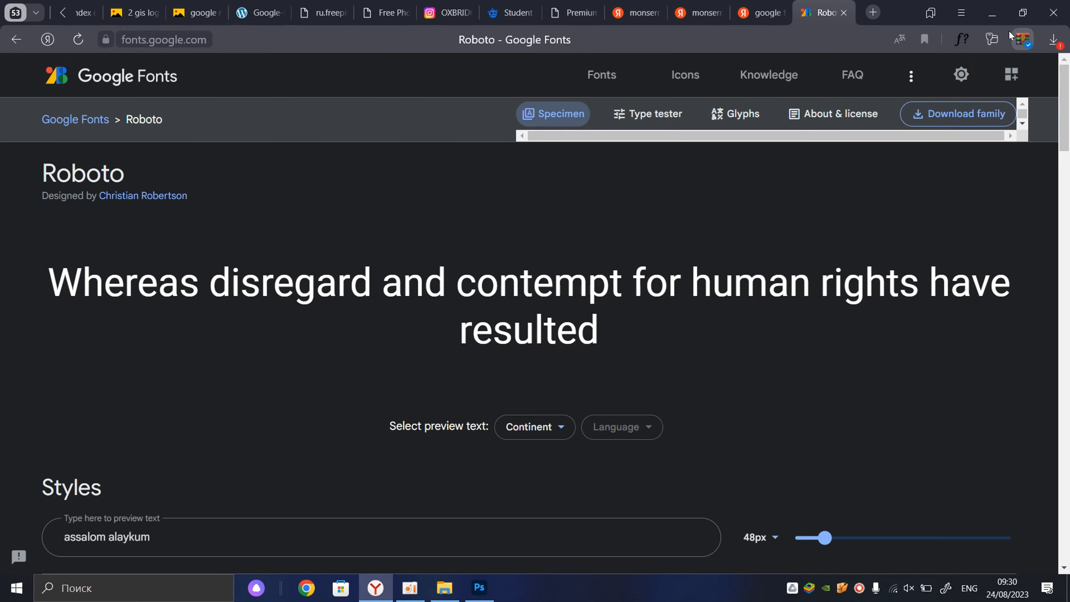
click(1001, 14)
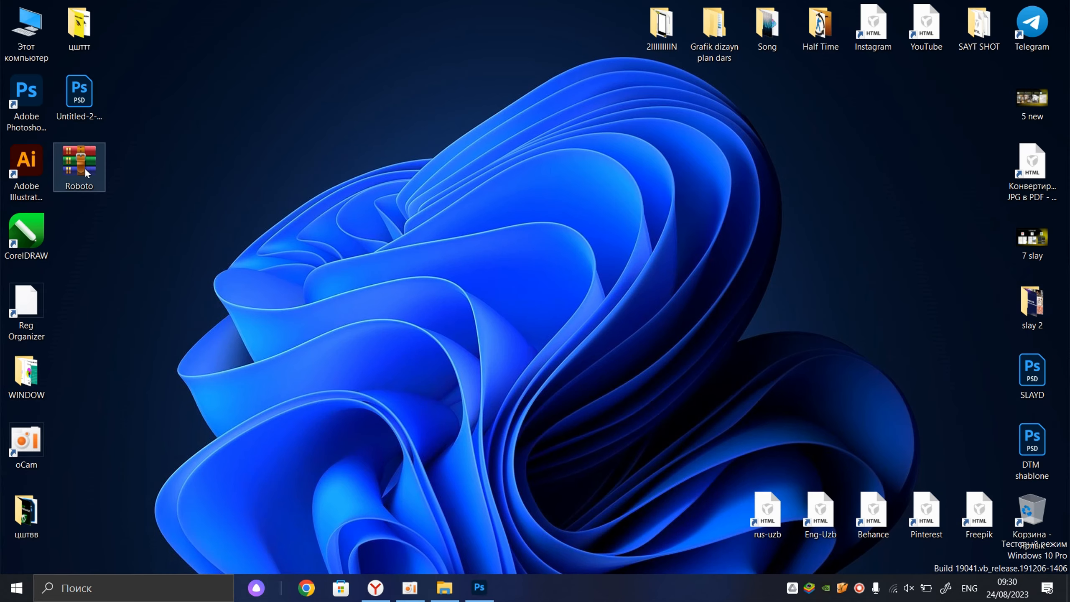
right_click(294, 179)
click(376, 221)
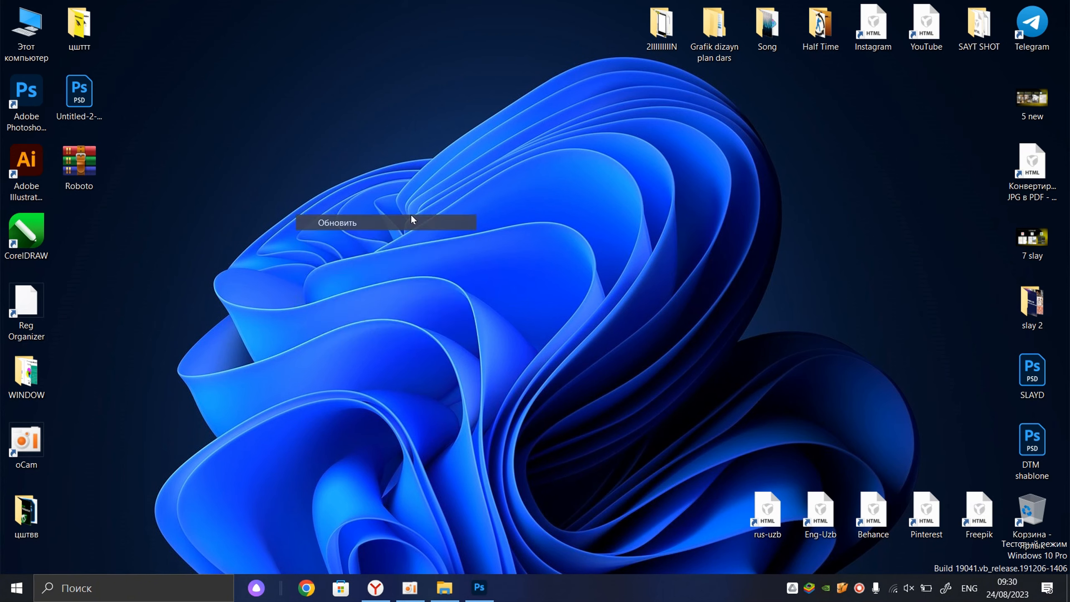
right_click(306, 210)
click(380, 250)
right_click(385, 239)
click(438, 277)
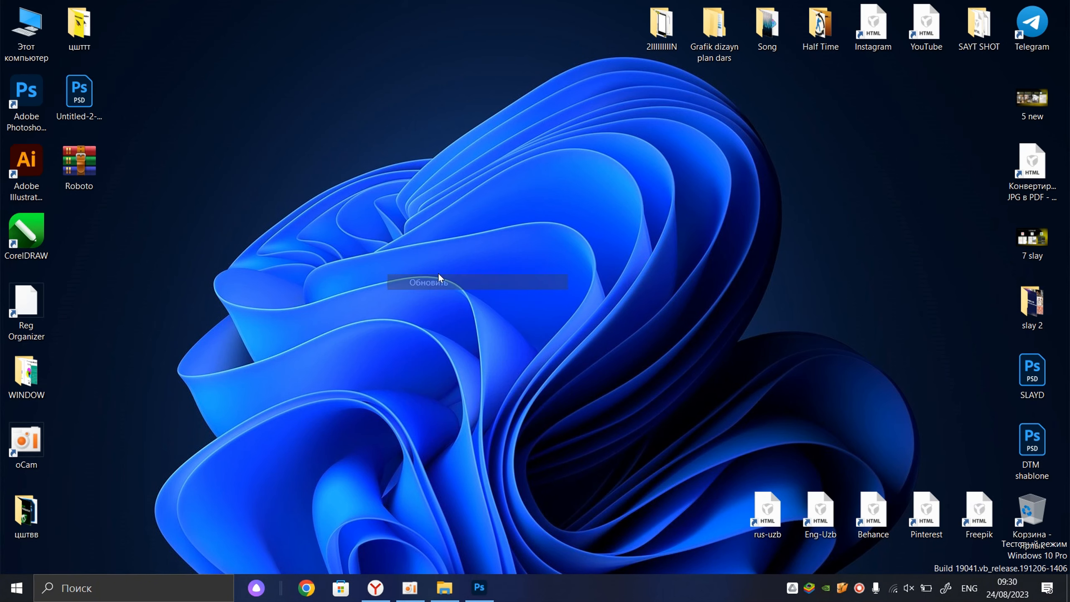
- Switch to Yandex Browser, look up "win rar" and view the RARLAB WinRAR downloads page, closing the browser when done
click(389, 589)
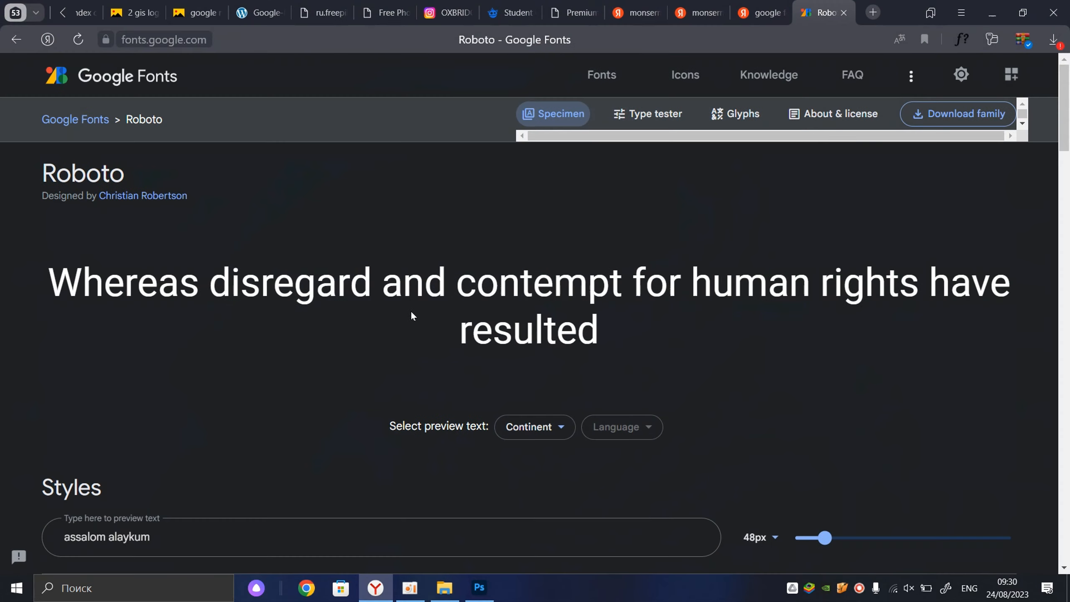
click(47, 39)
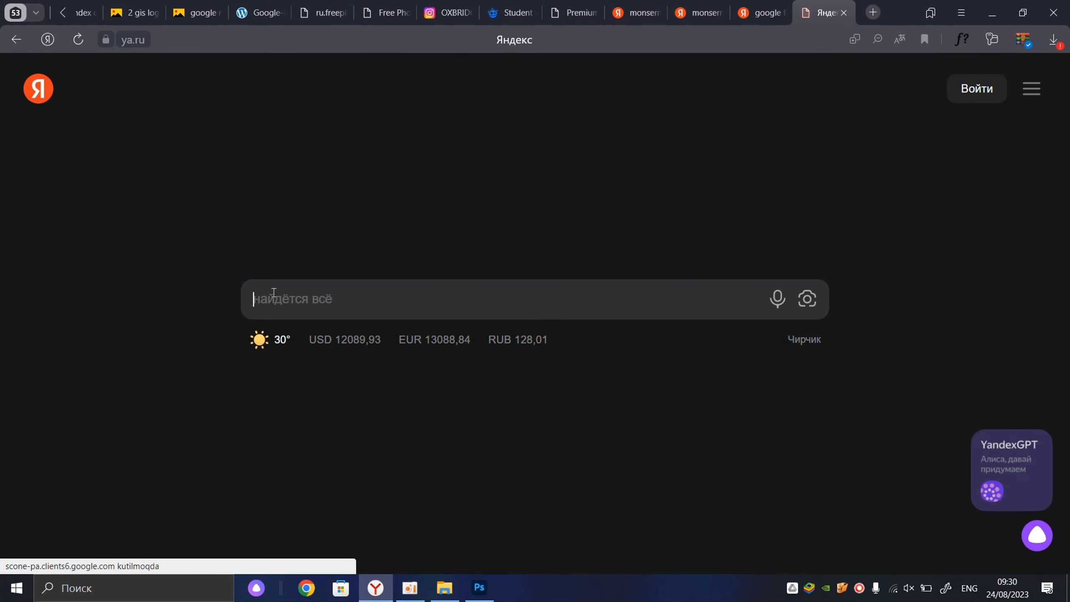
click(315, 302)
text(win rar)
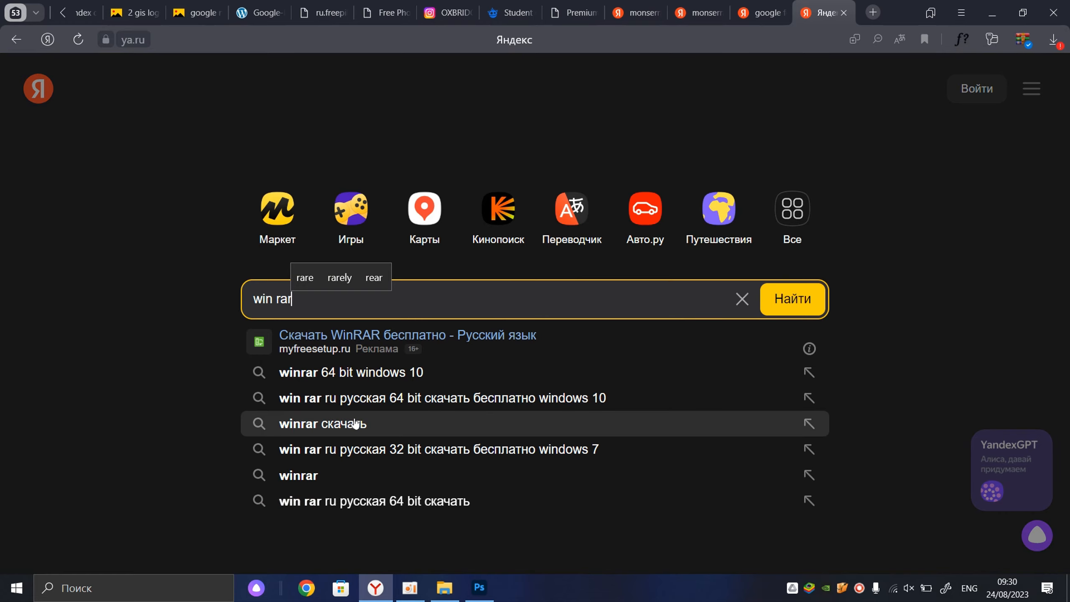
key(Return)
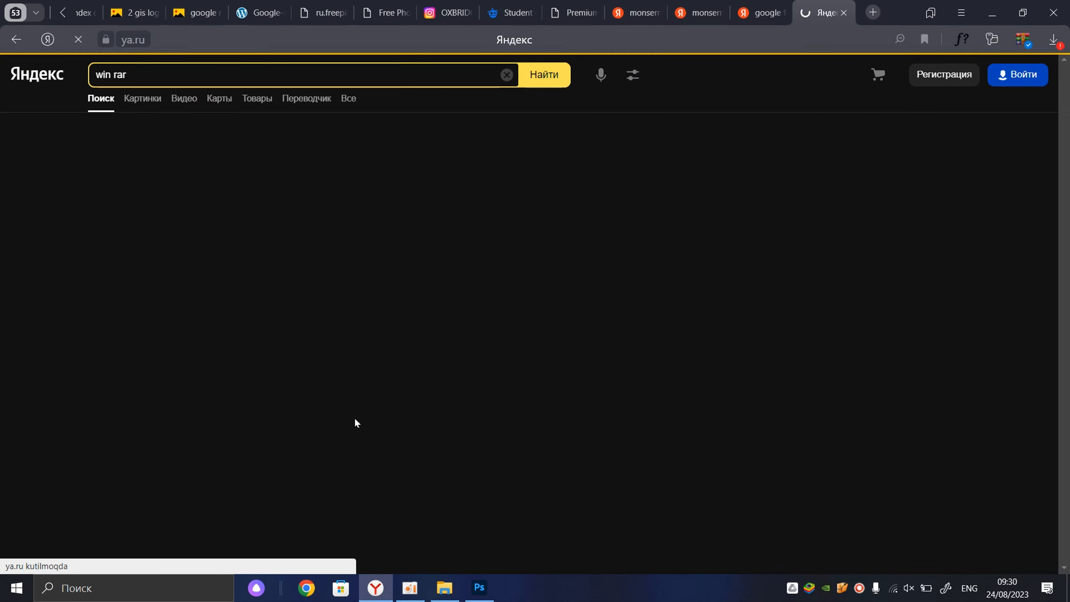
click(181, 264)
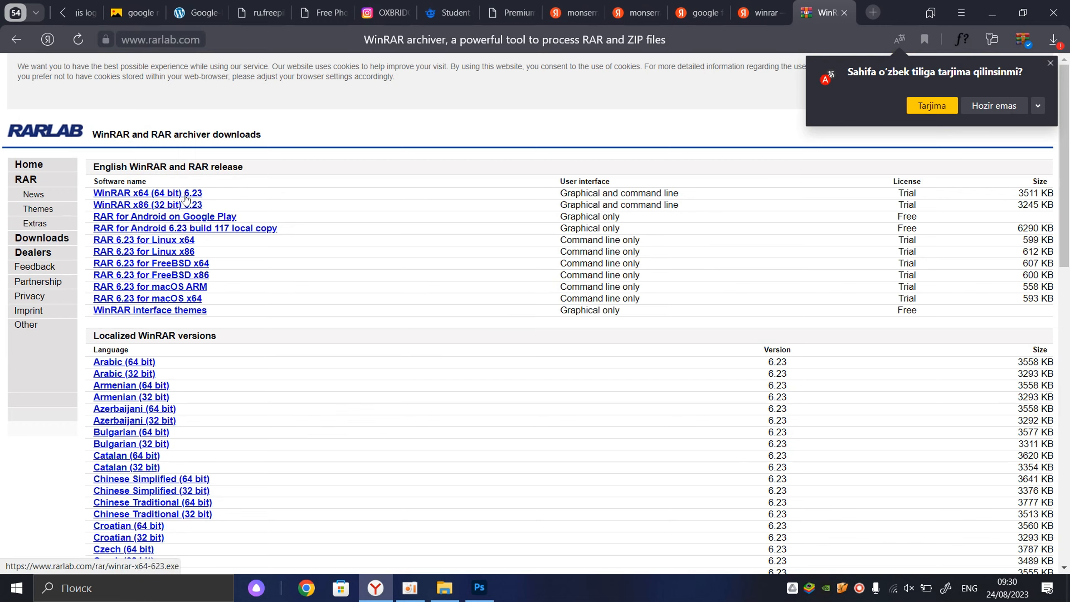
click(1053, 13)
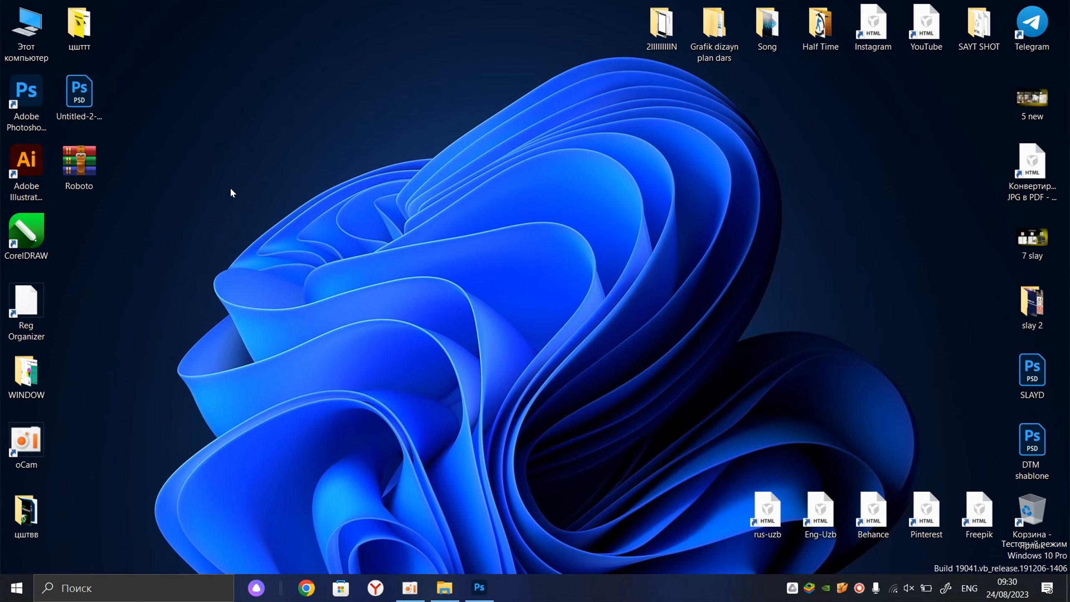
- Extract the Roboto archive on the desktop into its own Roboto folder and open that folder
click(370, 232)
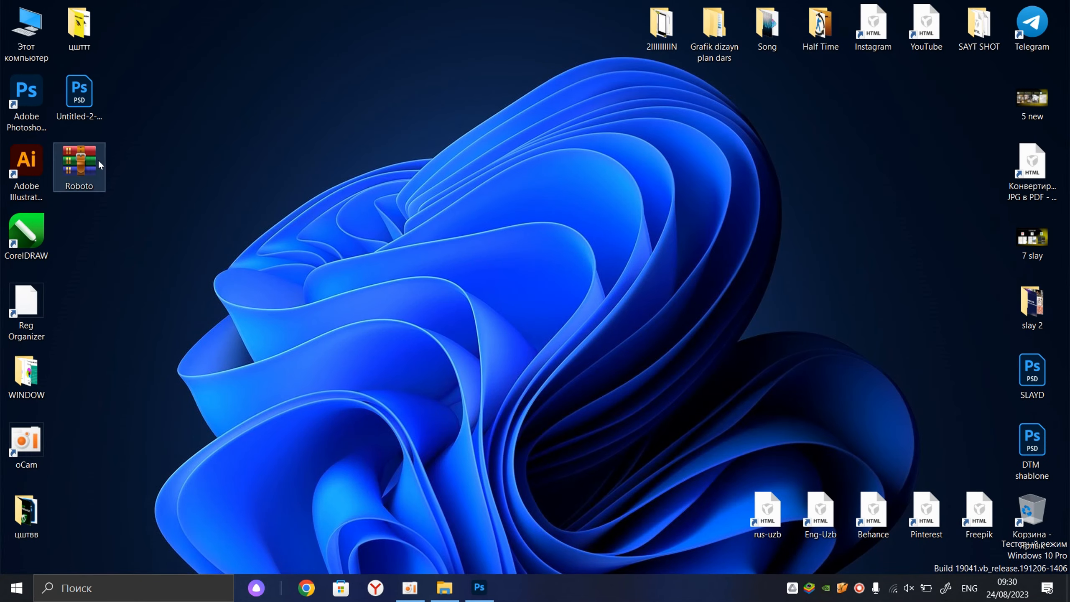
right_click(76, 169)
click(135, 362)
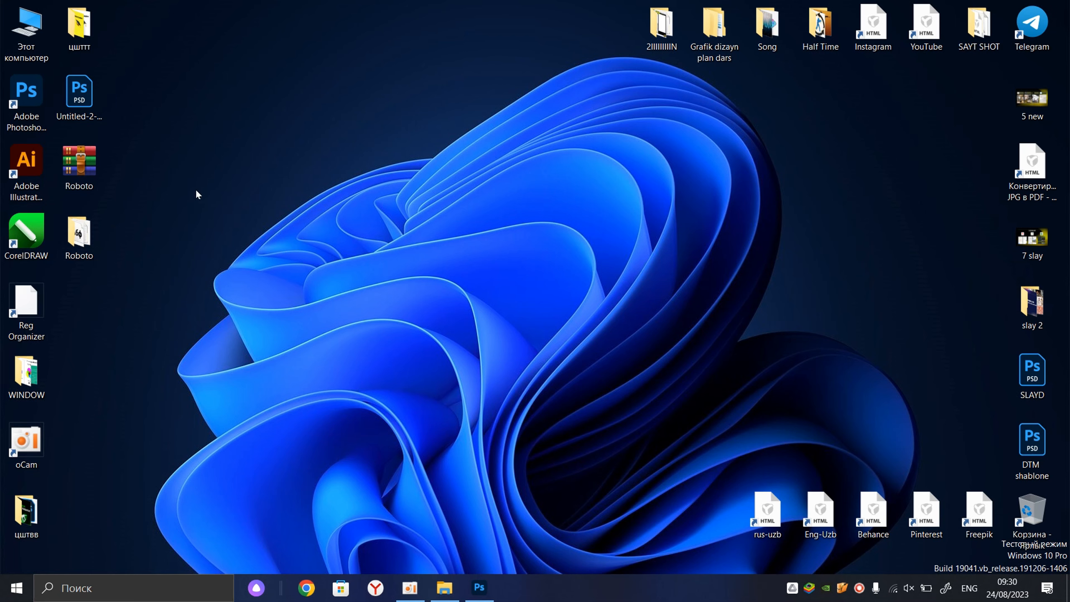
double_click(78, 236)
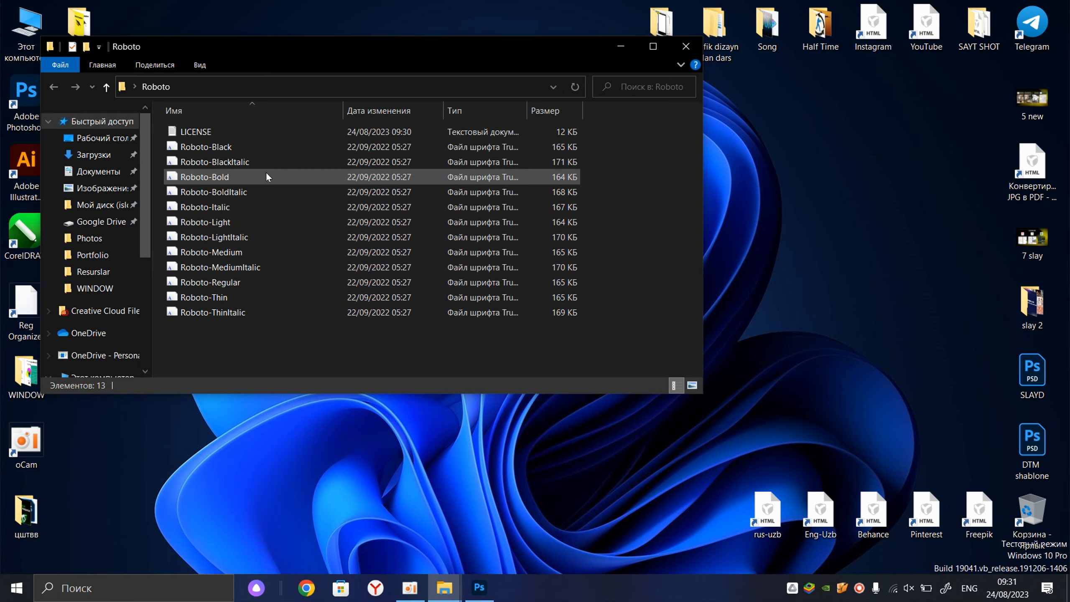
- Install all the Roboto font files from the folder except the LICENSE file, agreeing to replace already installed fonts
click(232, 133)
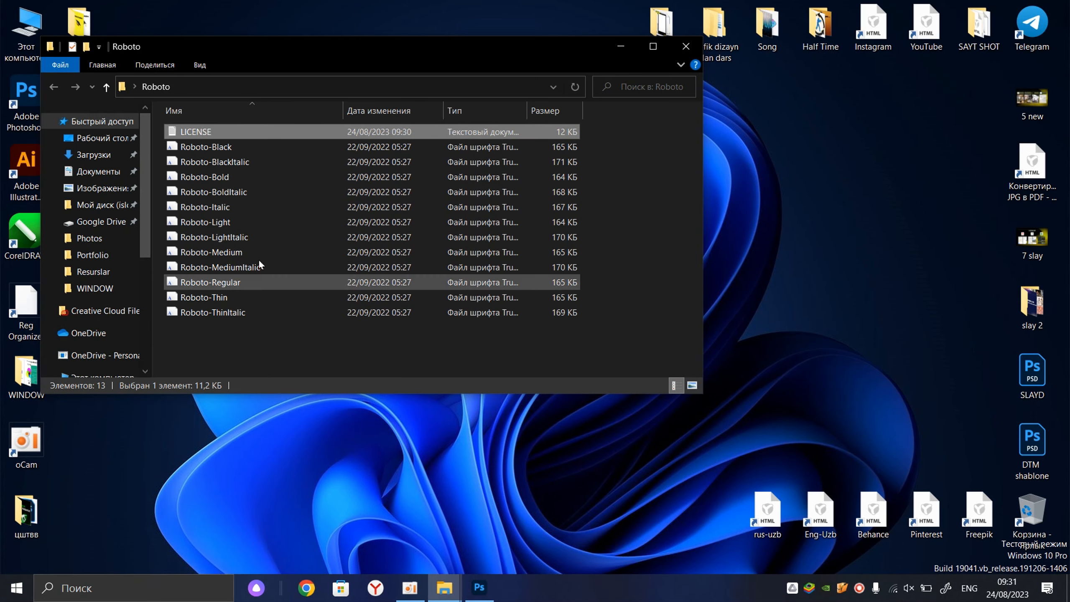
drag(430, 49, 659, 77)
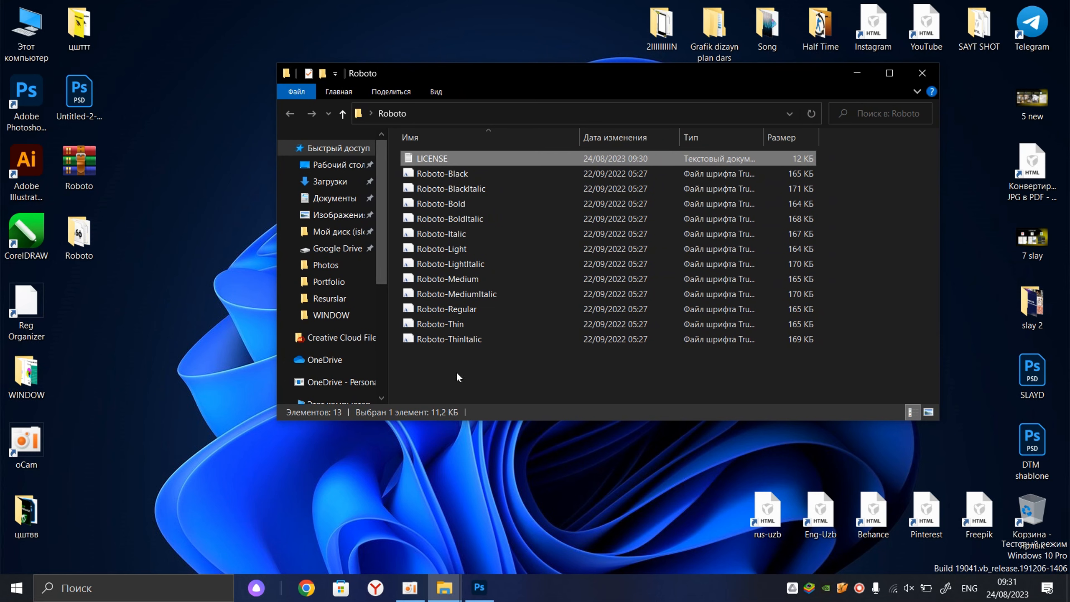
drag(457, 376, 451, 182)
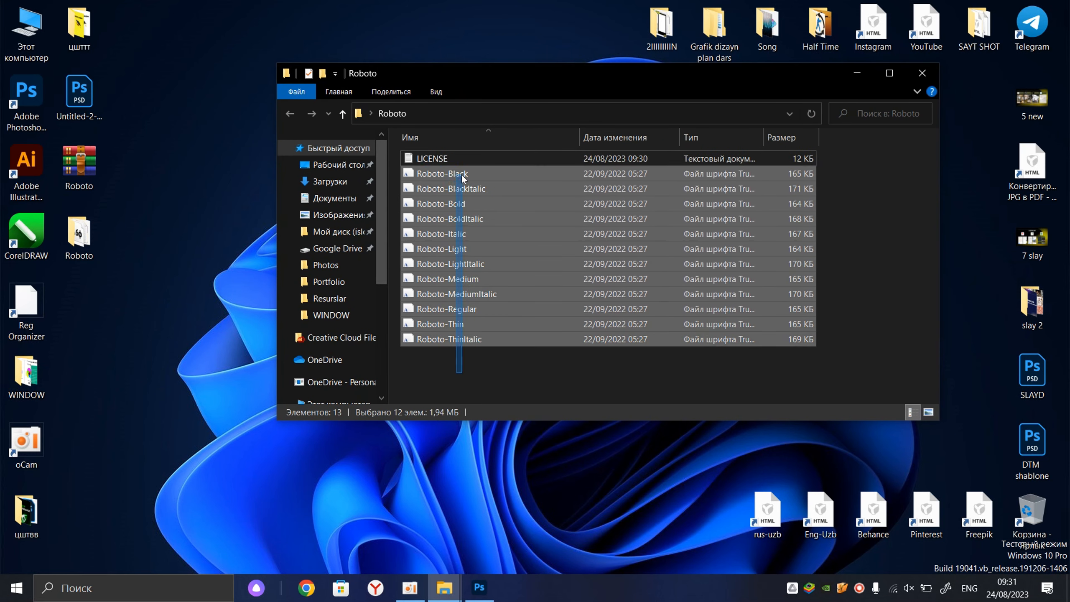
right_click(462, 175)
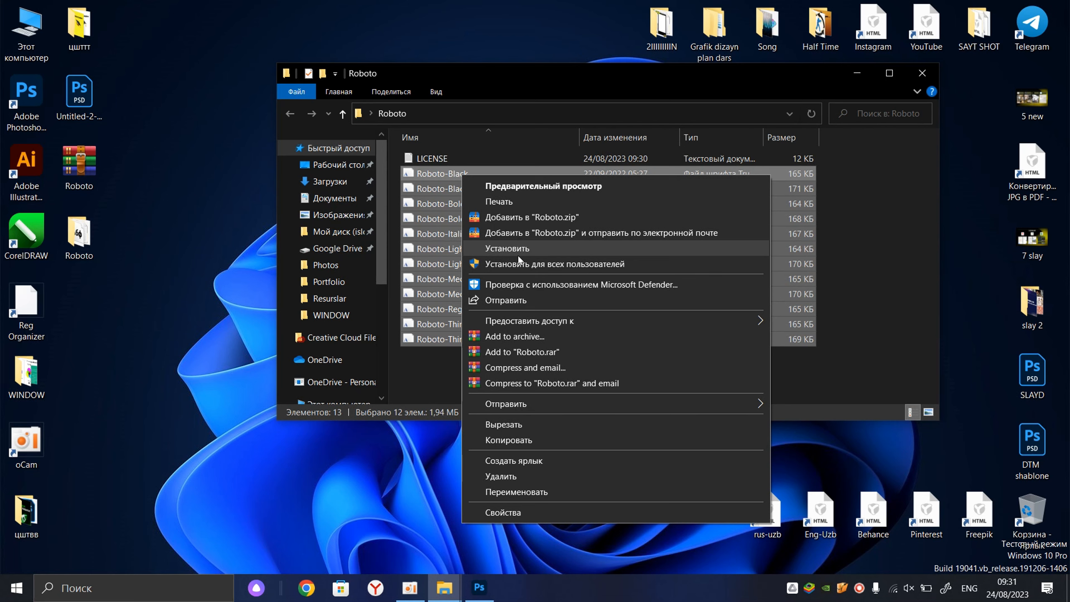
click(532, 252)
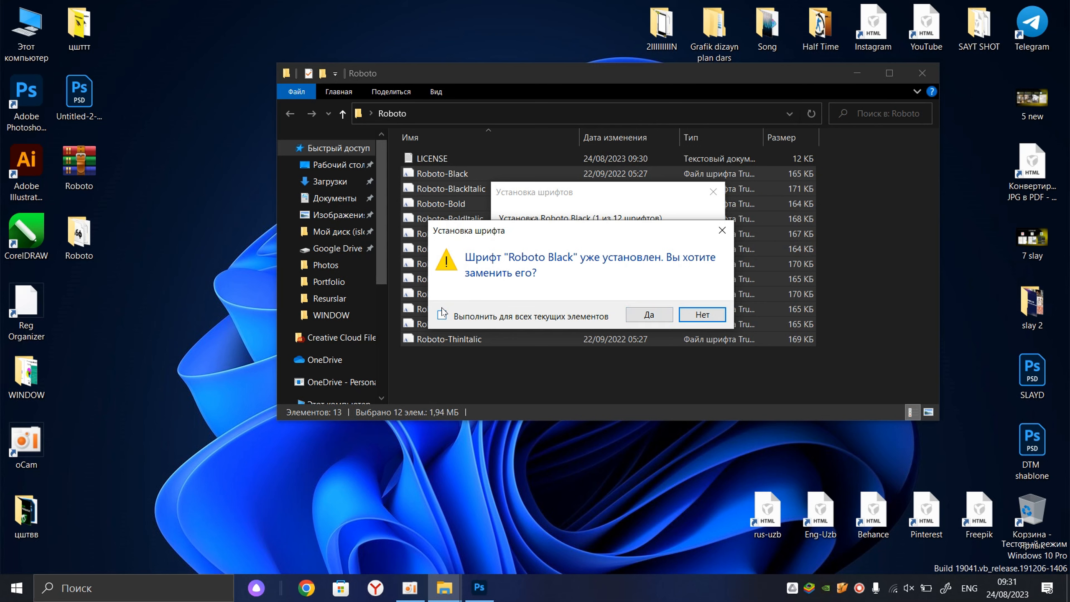
click(651, 314)
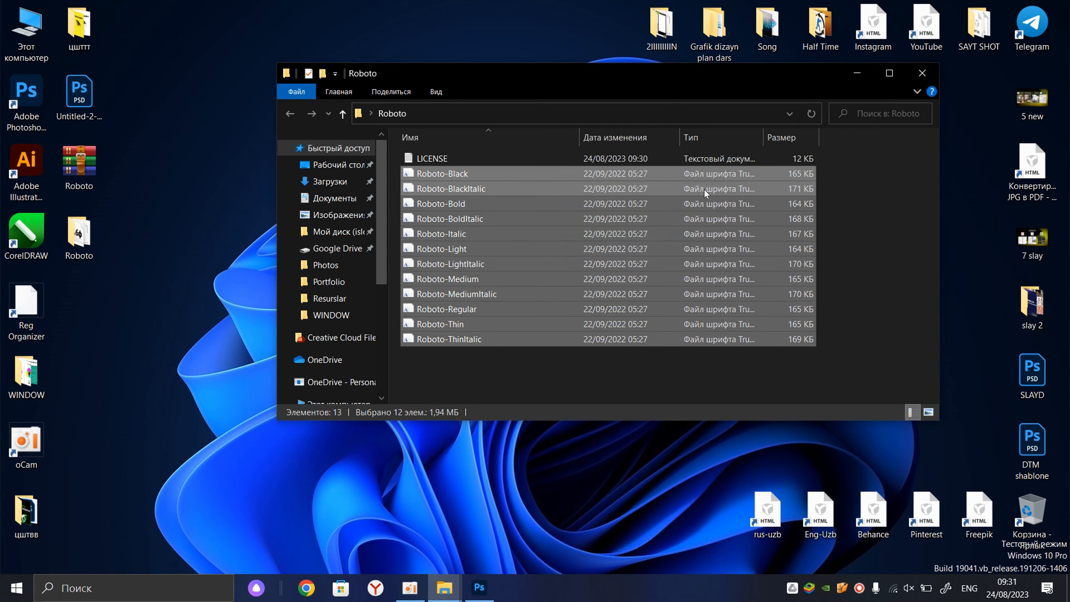
- Minimize the Roboto folder window and refresh the desktop
click(856, 73)
right_click(468, 195)
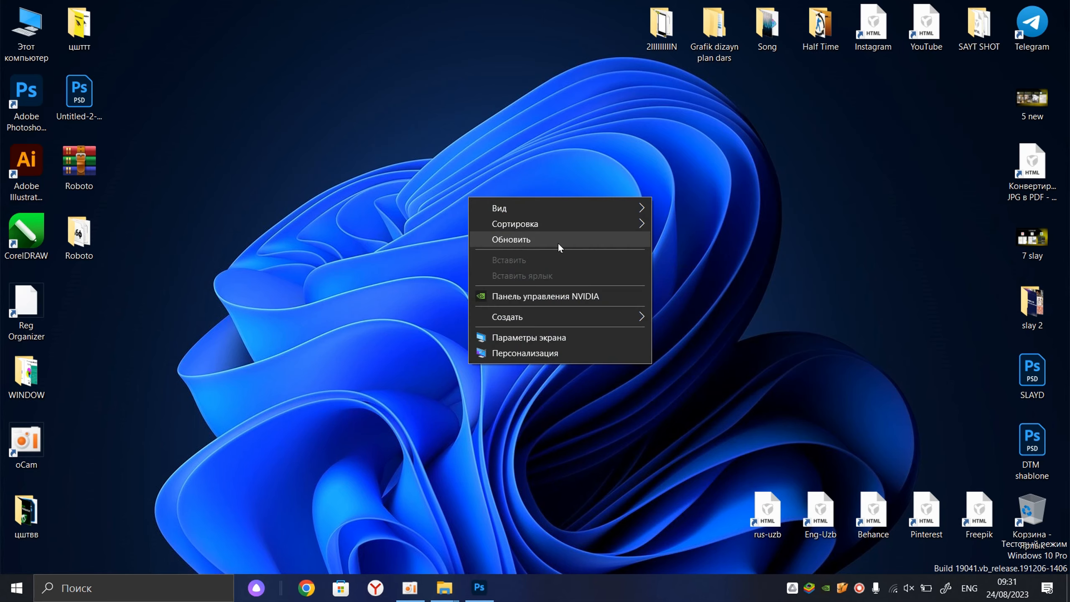
click(556, 240)
click(154, 584)
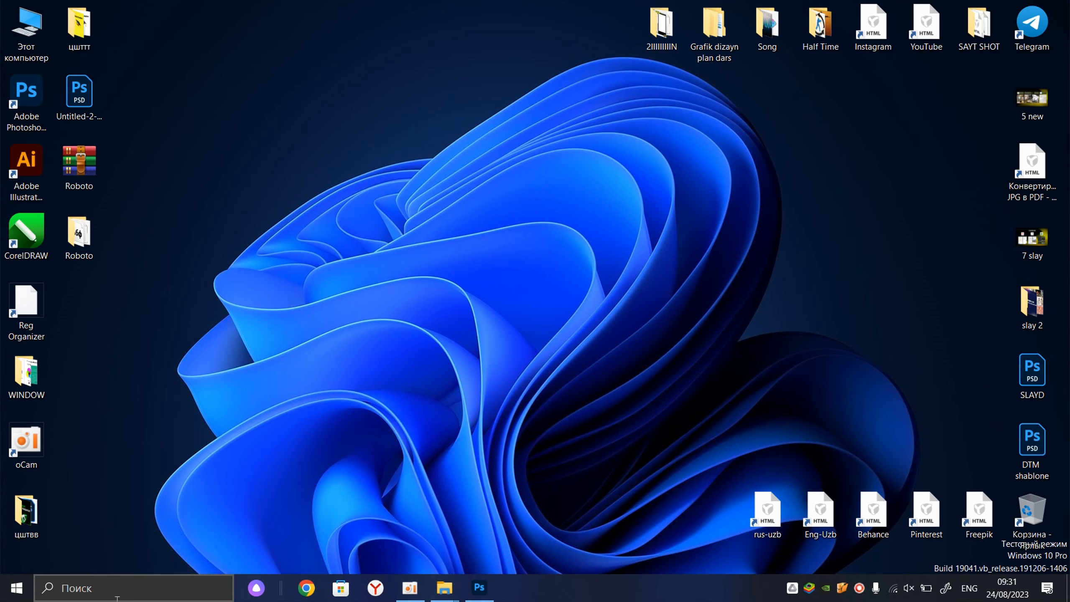
click(271, 48)
right_click(270, 48)
click(400, 91)
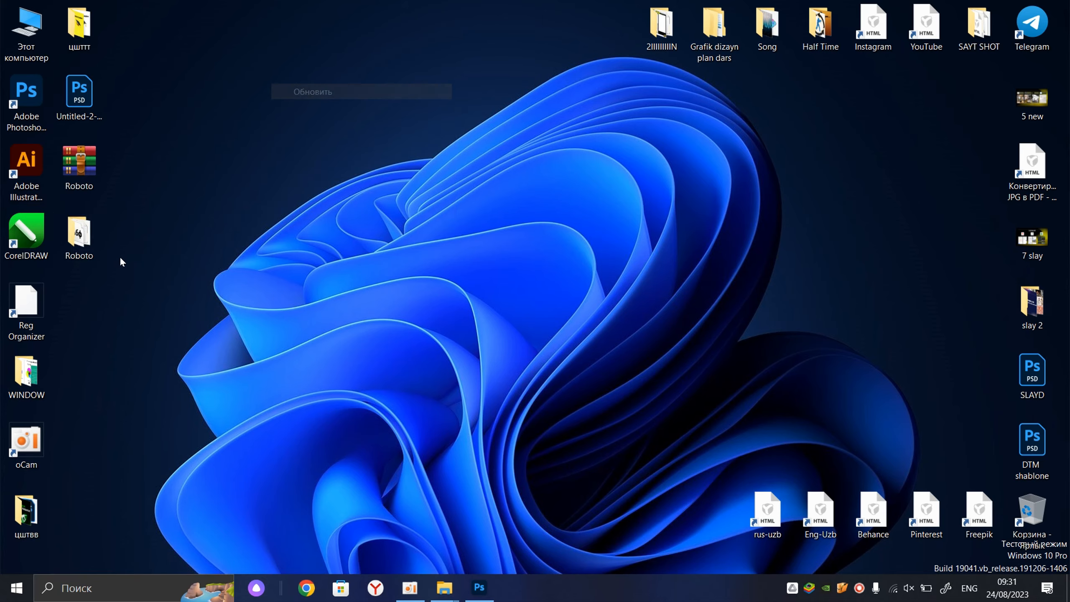
- Reopen the Roboto folder, view the commands available for the selected font files and minimize the window
double_click(84, 240)
right_click(469, 265)
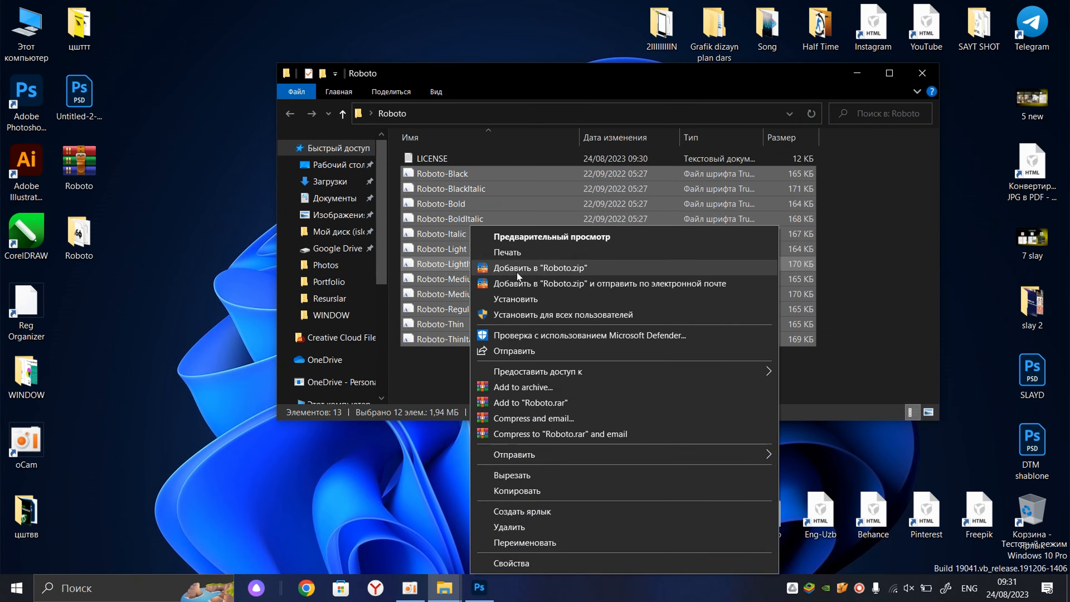
click(855, 78)
click(855, 77)
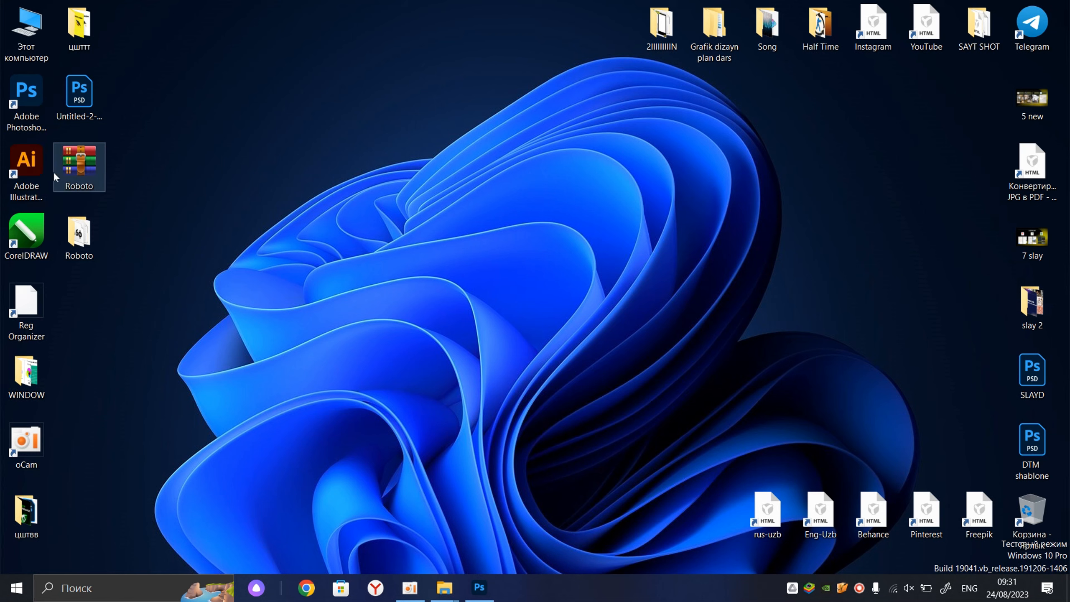
right_click(407, 234)
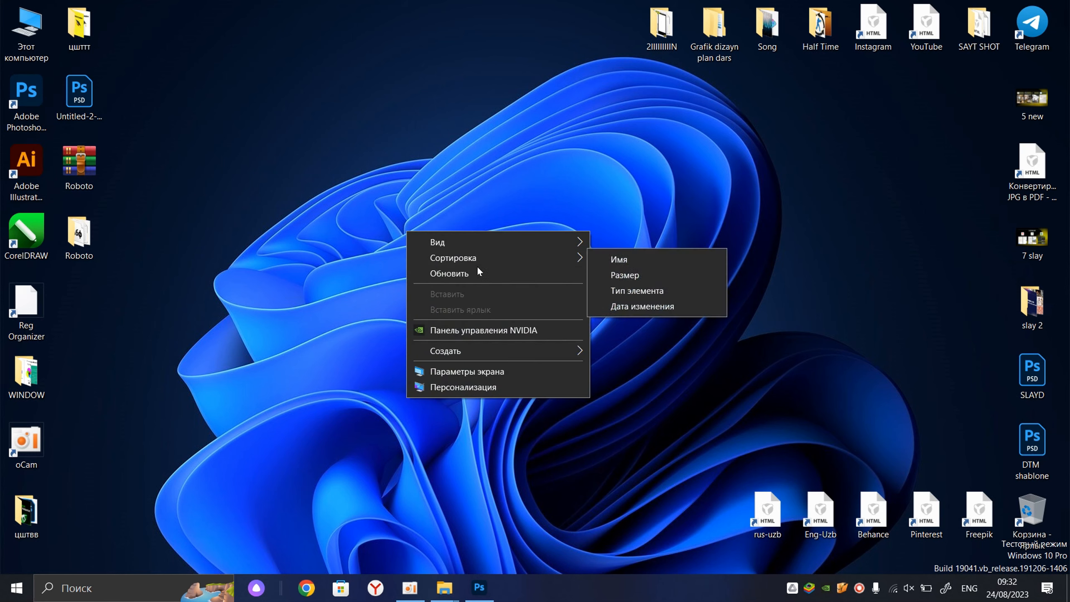
click(426, 276)
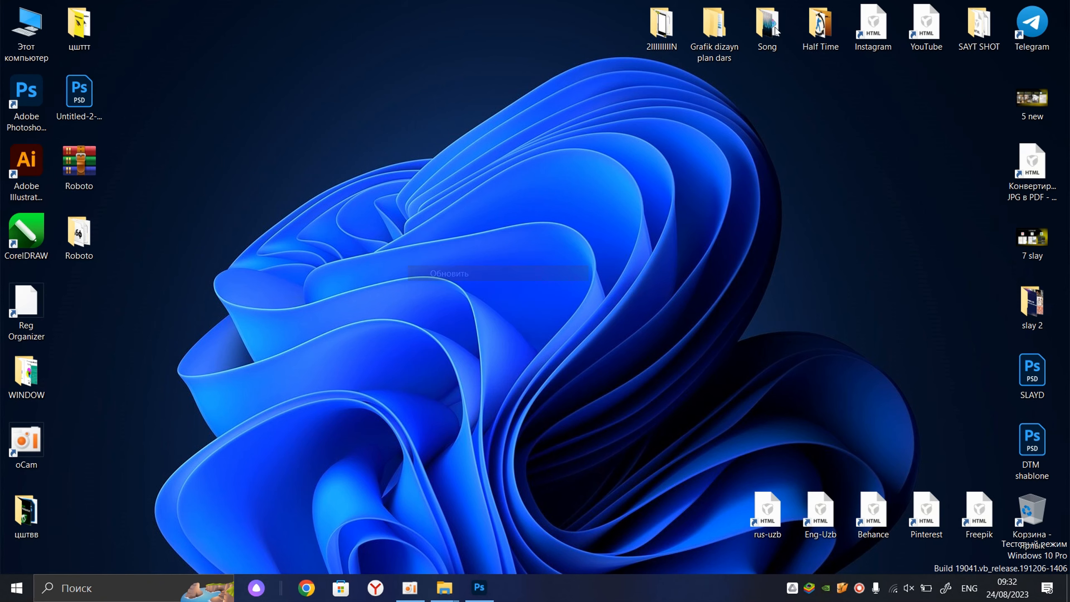
right_click(434, 246)
click(468, 290)
right_click(474, 293)
click(476, 297)
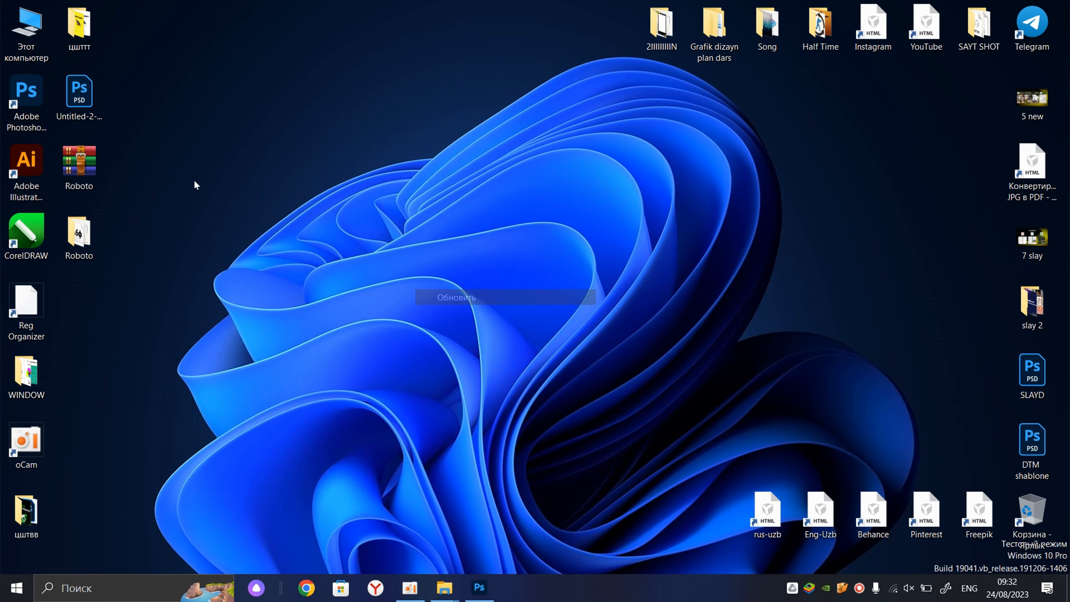
right_click(465, 281)
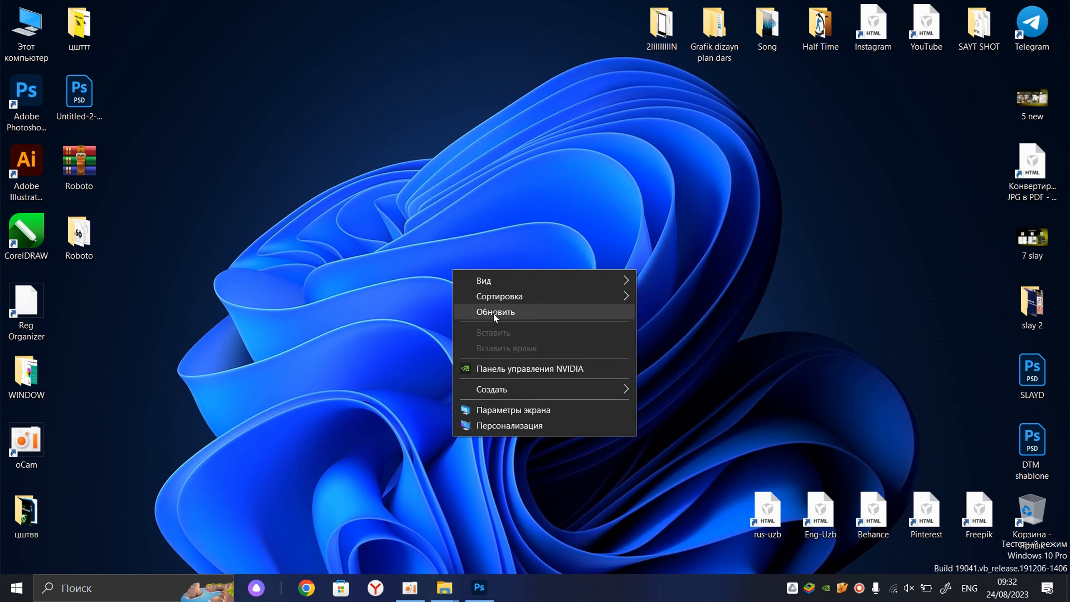
click(489, 312)
mouse_move(479, 588)
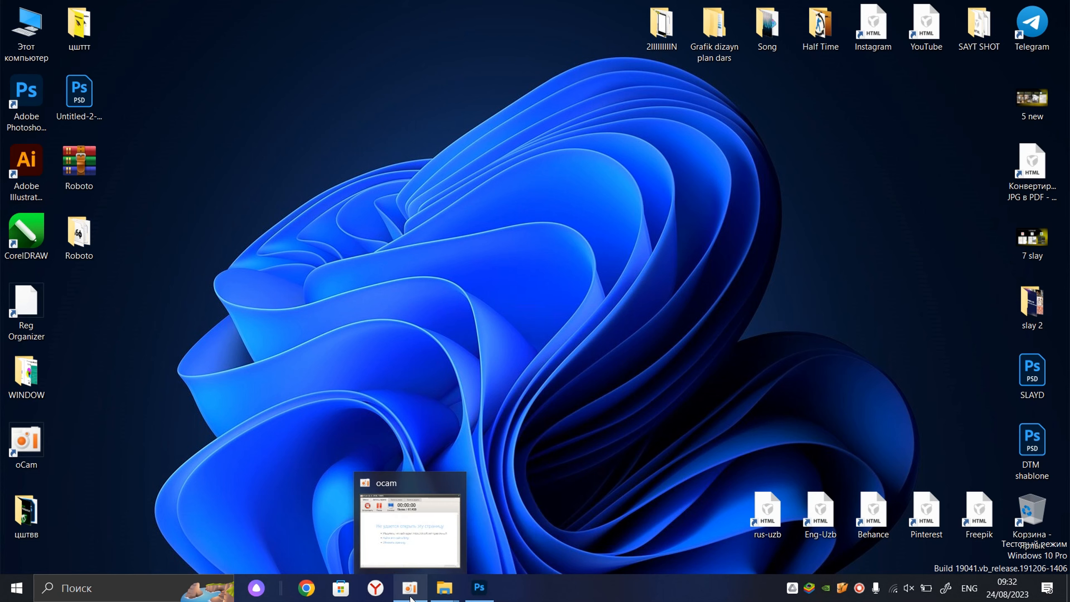
right_click(412, 227)
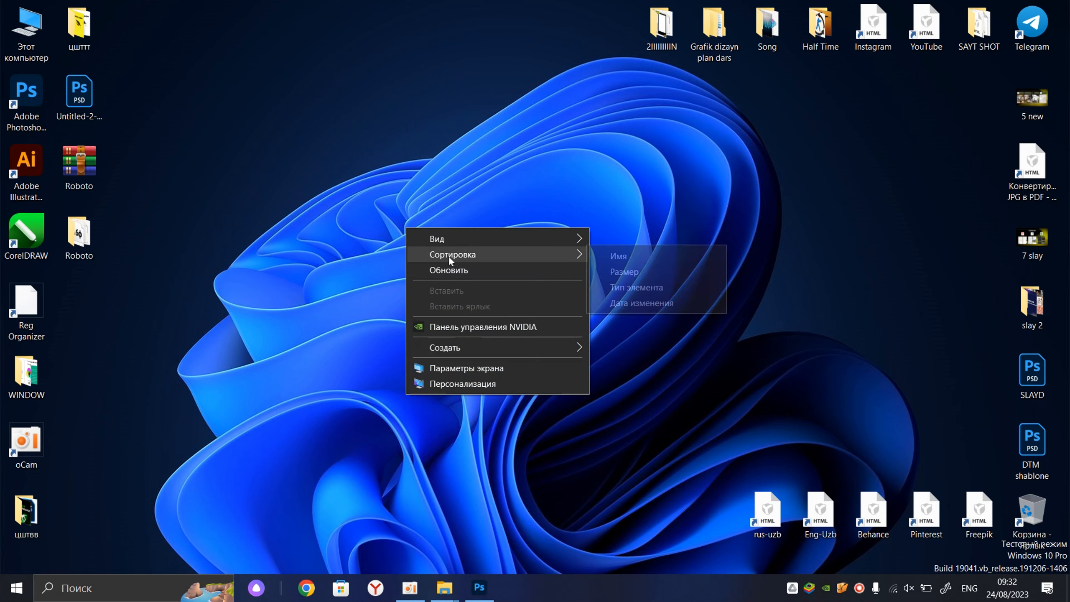
click(485, 274)
mouse_move(434, 598)
mouse_move(442, 530)
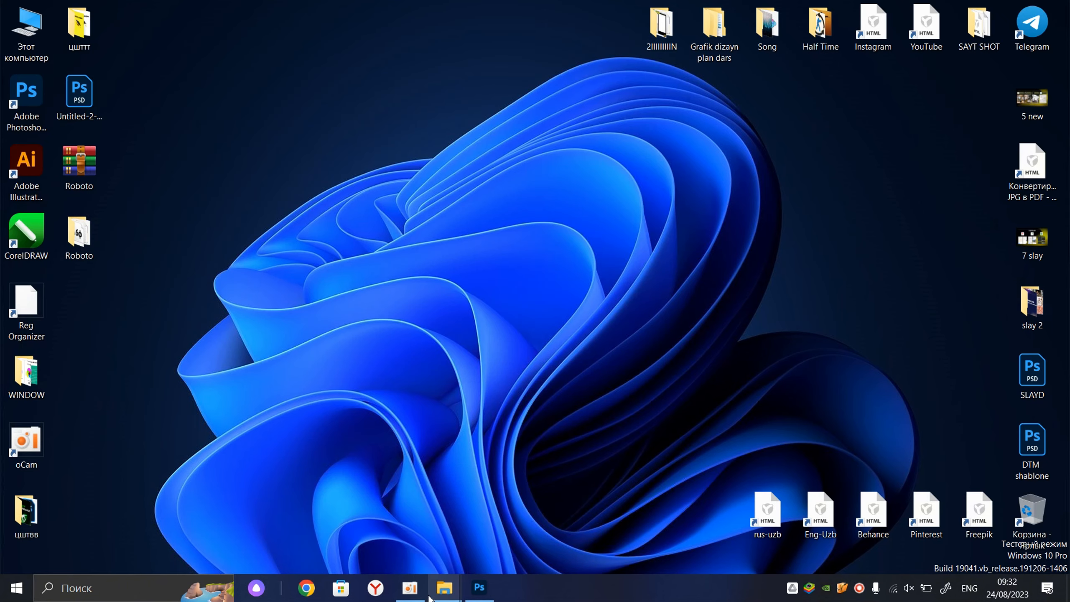
right_click(411, 301)
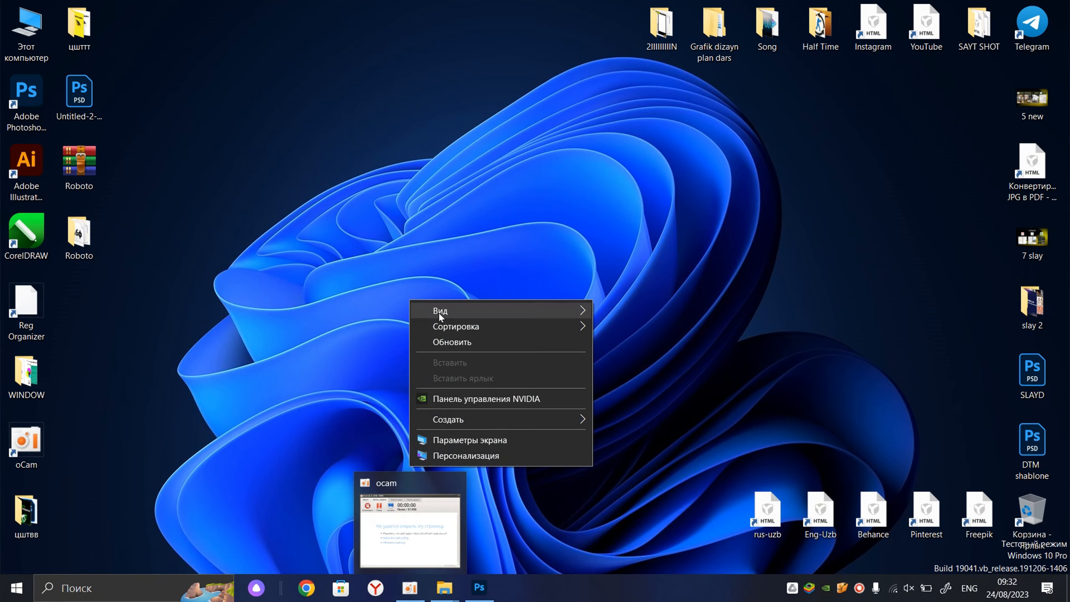
click(528, 348)
right_click(377, 239)
click(466, 280)
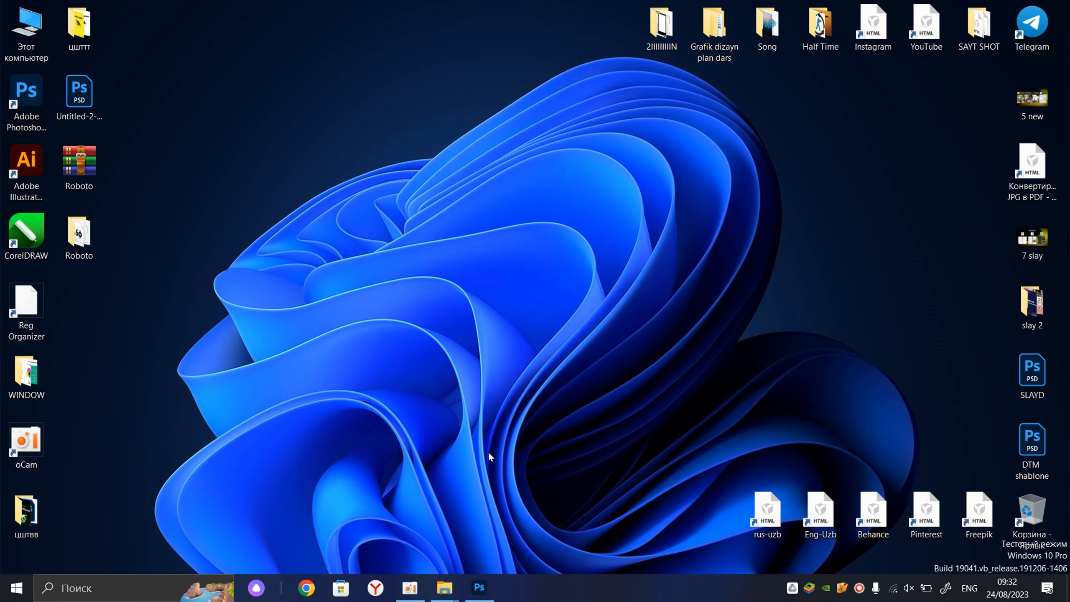
- Switch to Photoshop and view the New Document dialog, closing it without creating a document
mouse_move(479, 591)
click(493, 556)
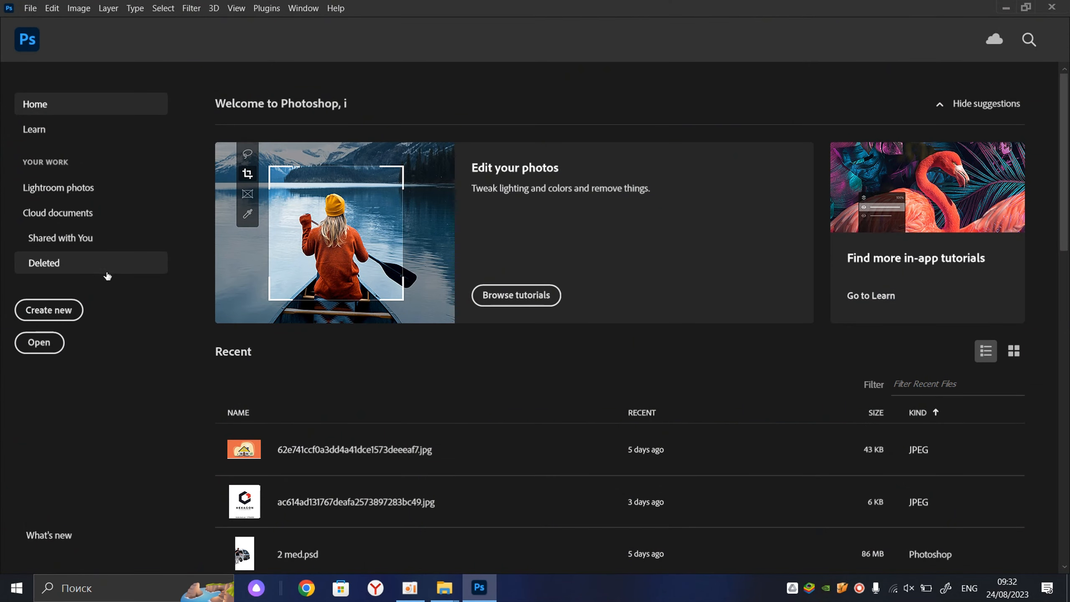
click(49, 310)
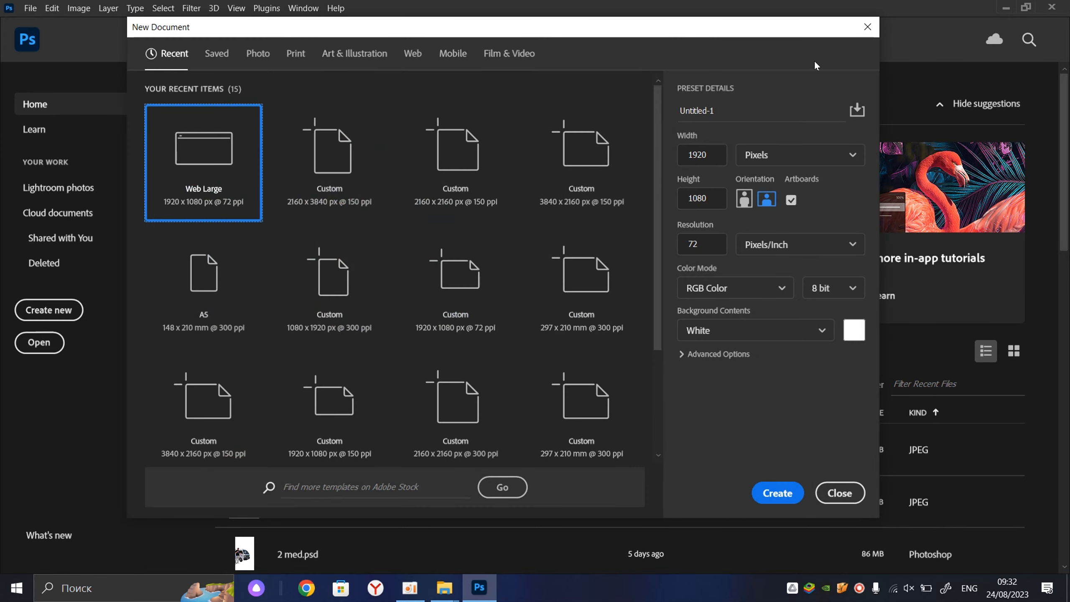
drag(718, 34, 797, 46)
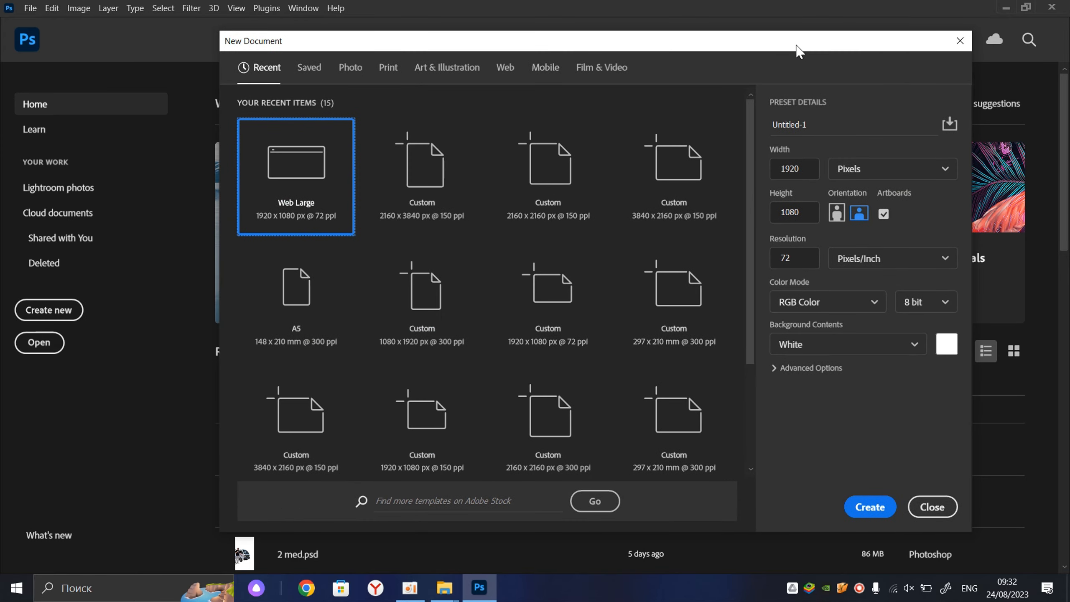
click(960, 41)
- Browse the desktop files in the dialog for opening files and close it without opening anything
click(39, 342)
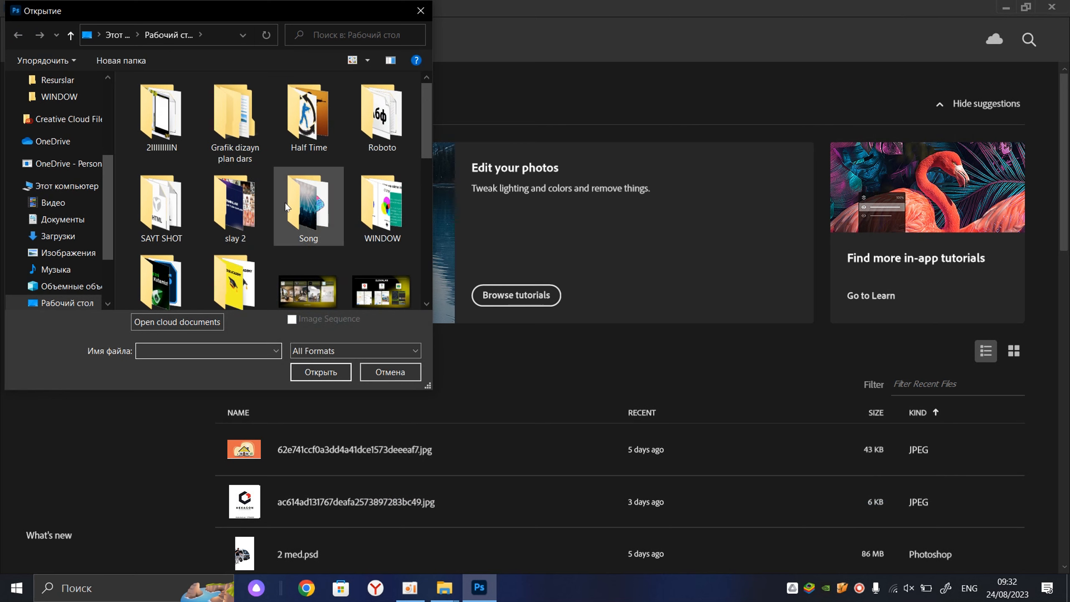
scroll(227, 199, down, 3)
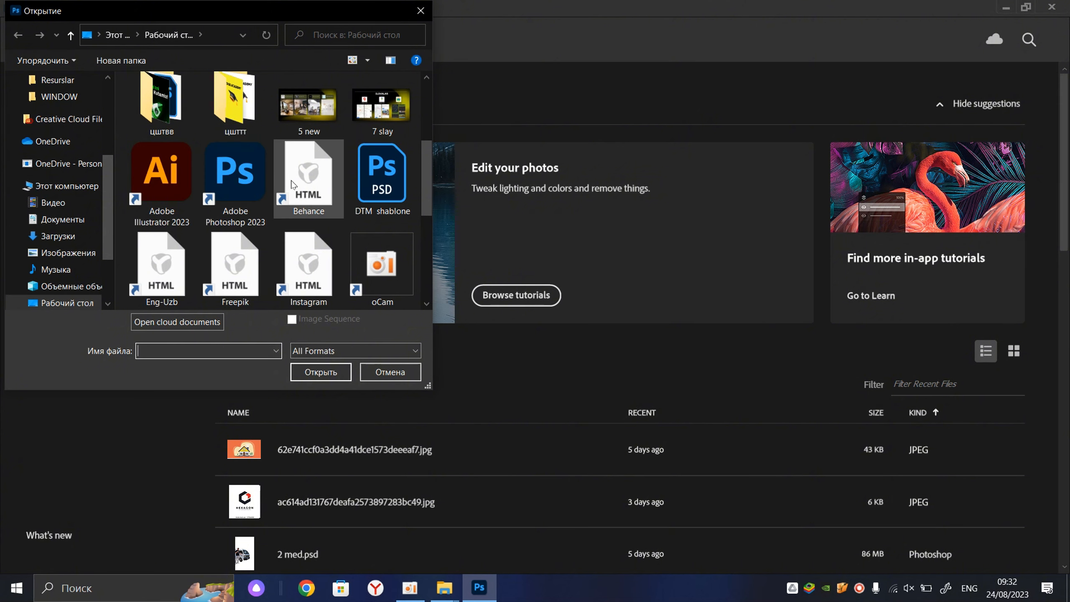
scroll(328, 123, up, 1)
scroll(329, 123, up, 2)
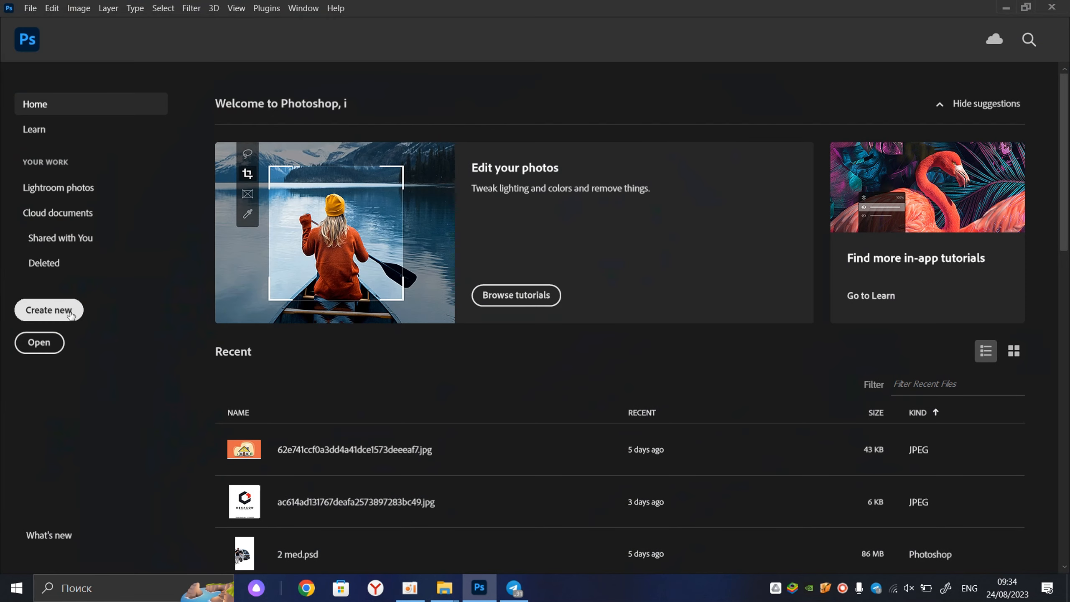
click(419, 4)
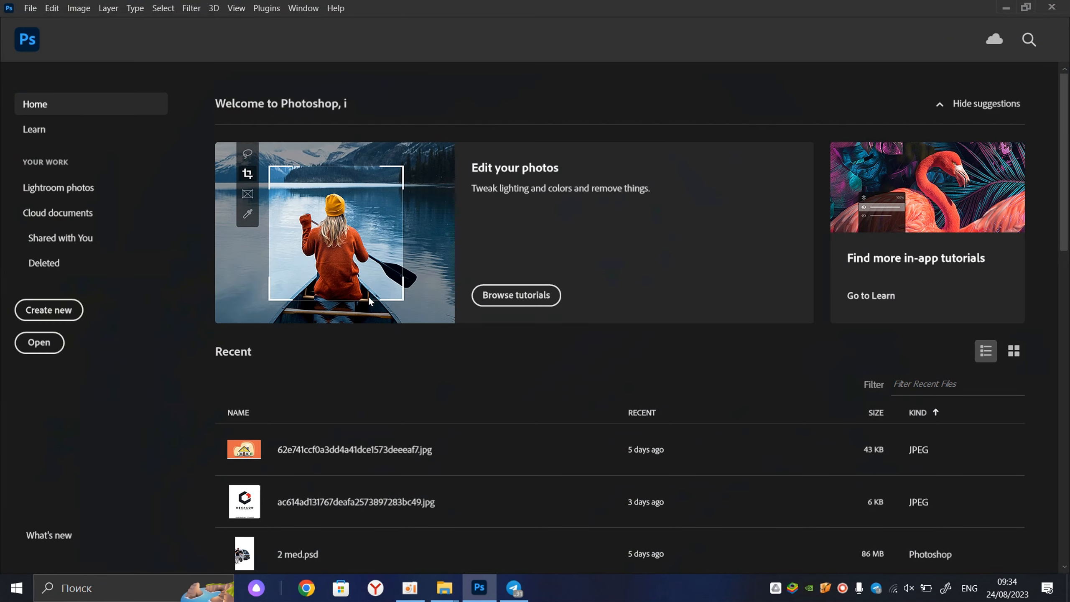
key(ctrl+n)
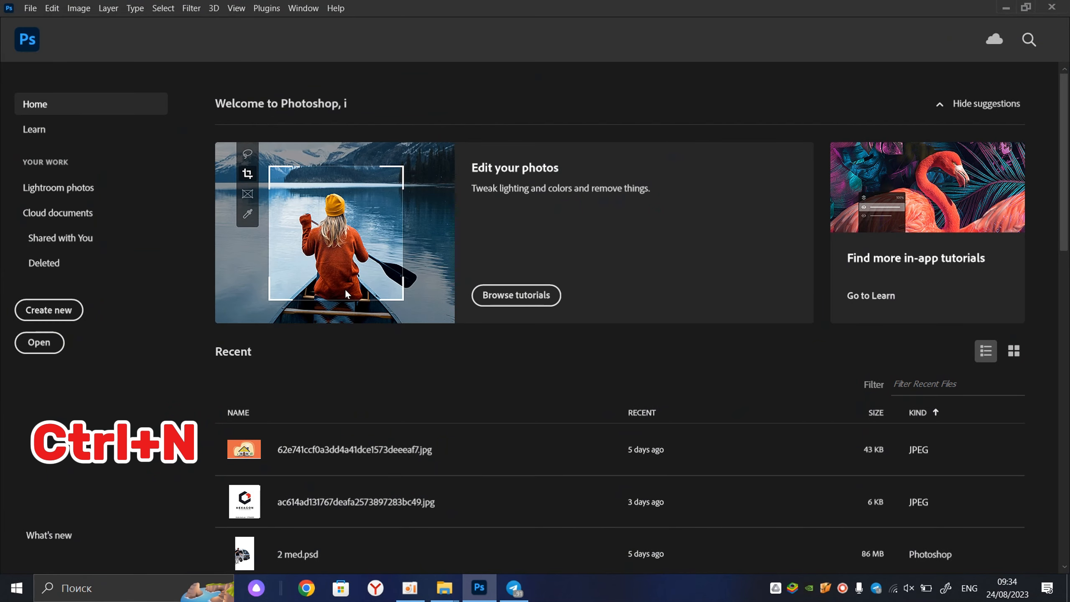
key(Escape)
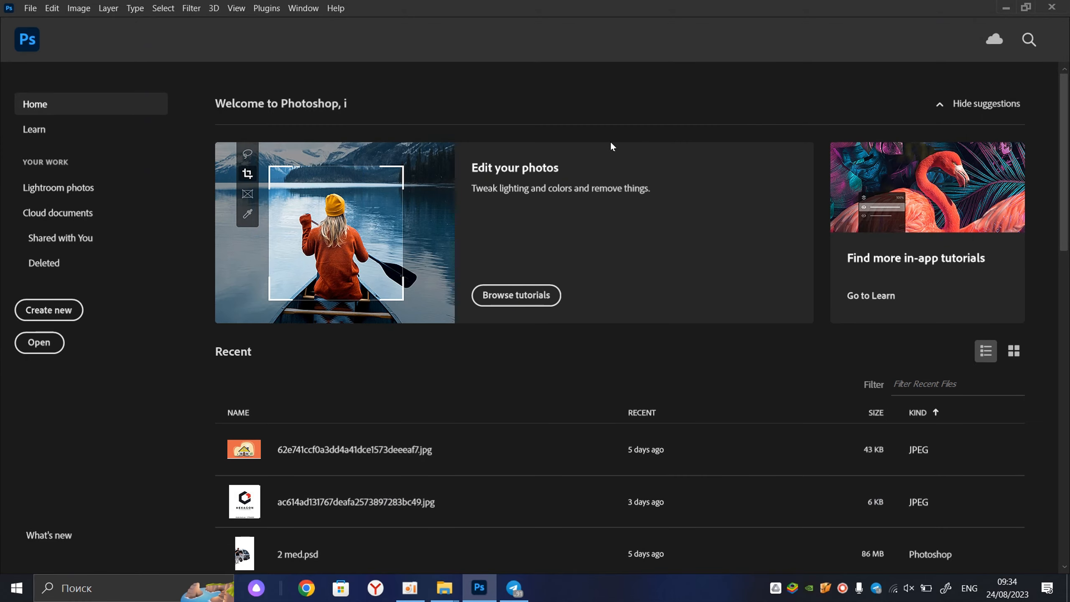
key(ctrl+n)
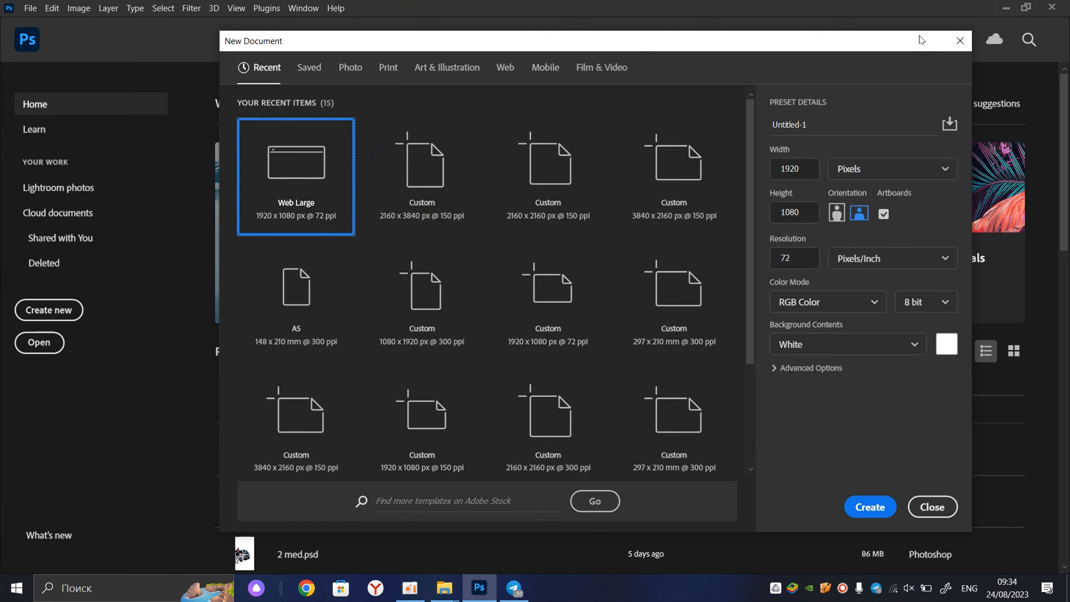
click(968, 41)
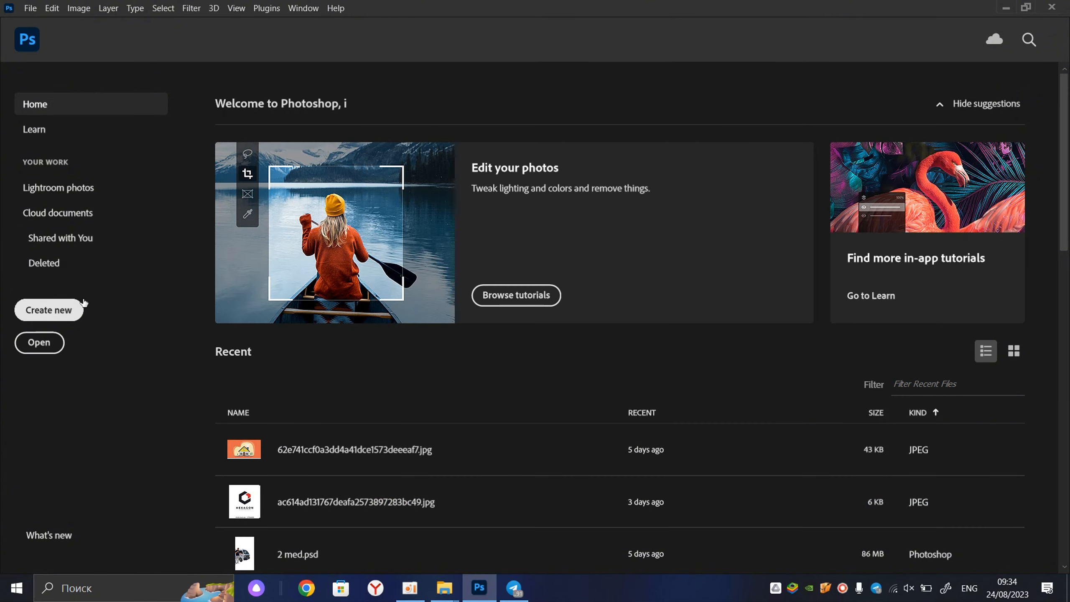
- Create a new document from the recent custom 2160 x 2160 px preset at 150 ppi
key(ctrl+n)
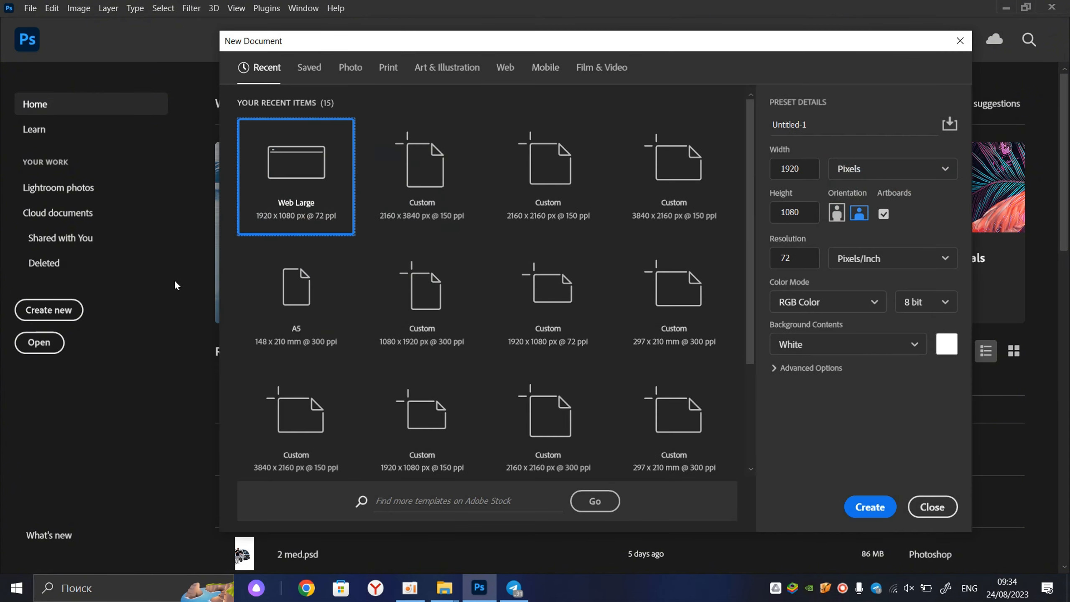
click(419, 160)
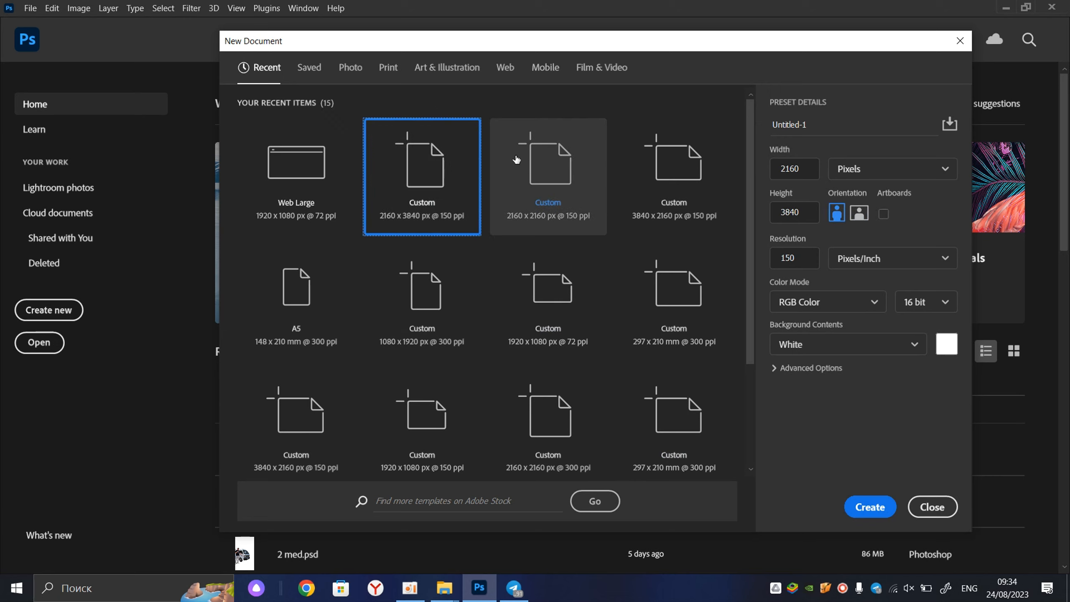
click(543, 159)
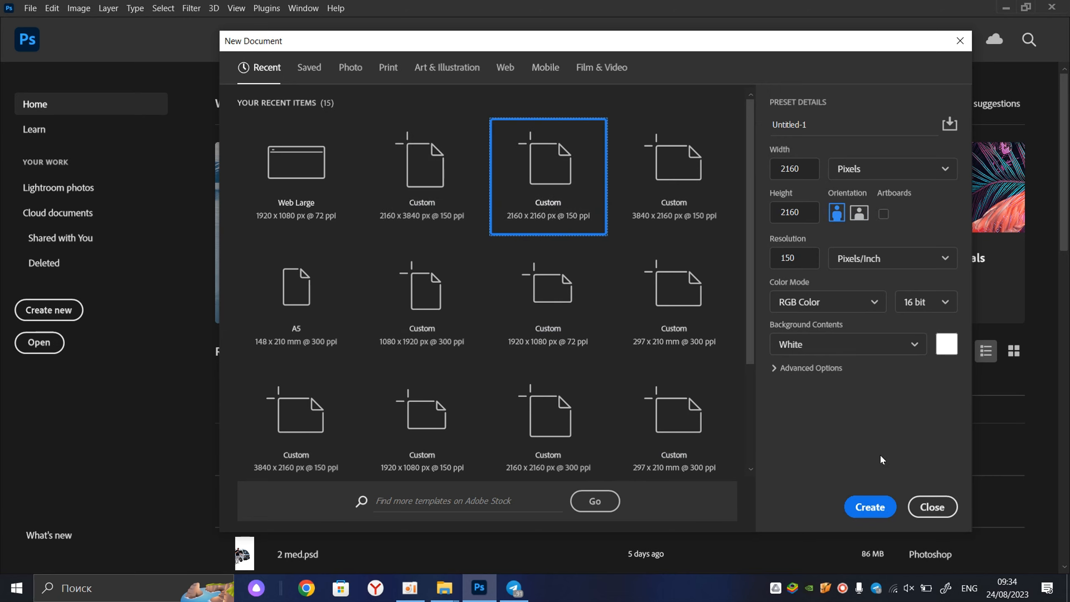
click(869, 507)
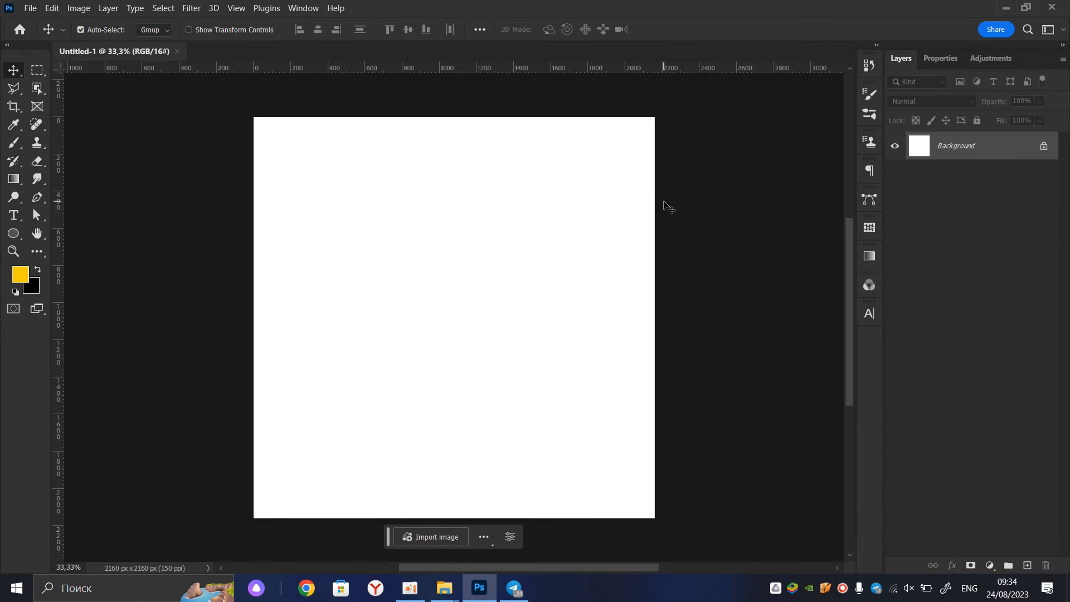
- View the advanced new-document options and create another 2160 x 2160 px document at 150 ppi in 16-bit RGB with a white background
key(ctrl+n)
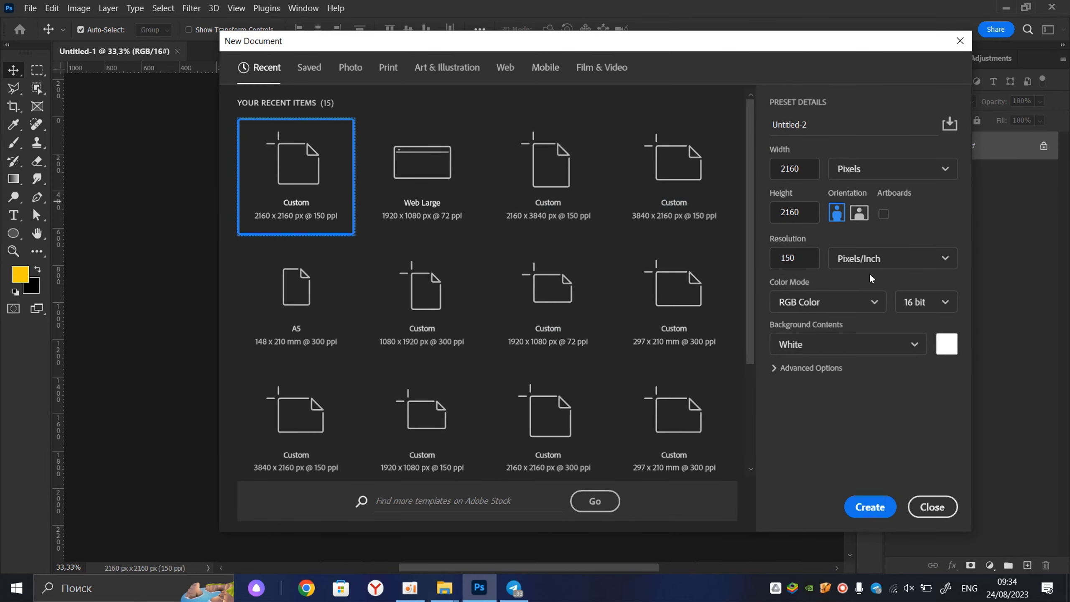
drag(887, 45, 842, 45)
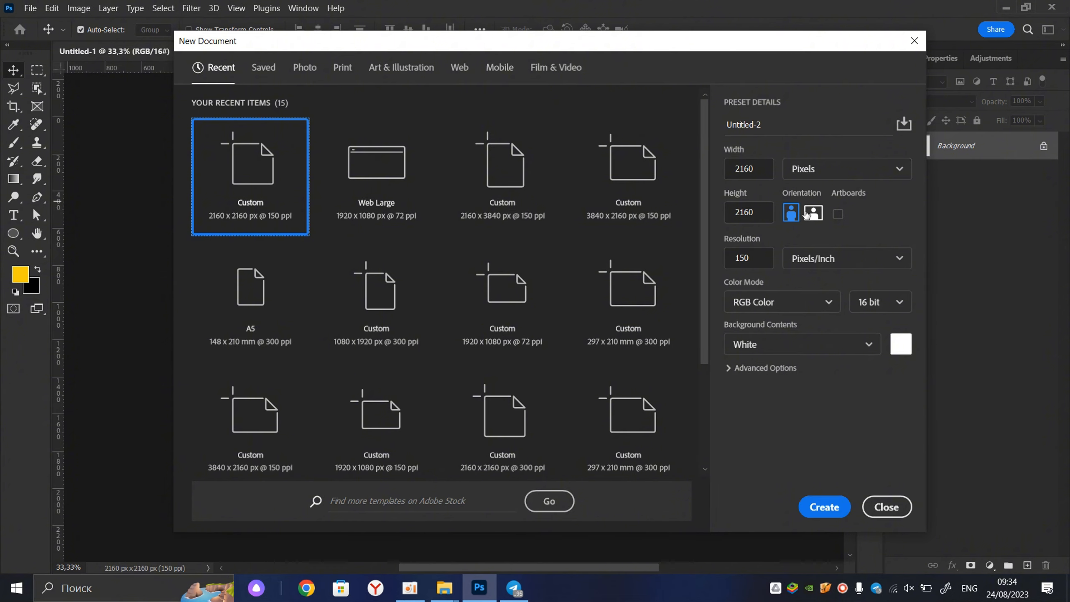
click(764, 368)
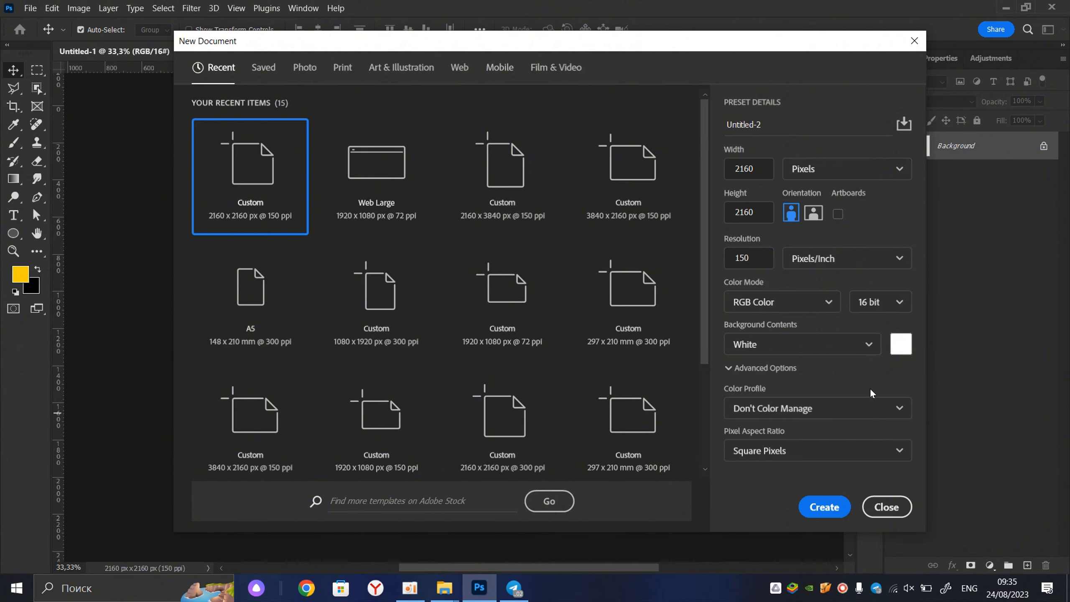
click(807, 373)
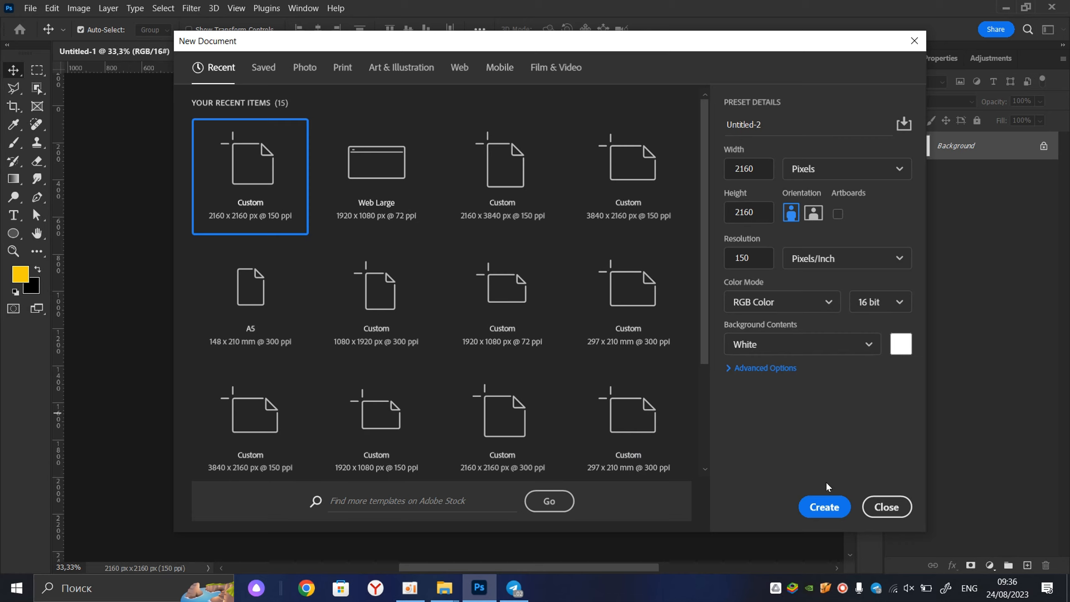
click(824, 507)
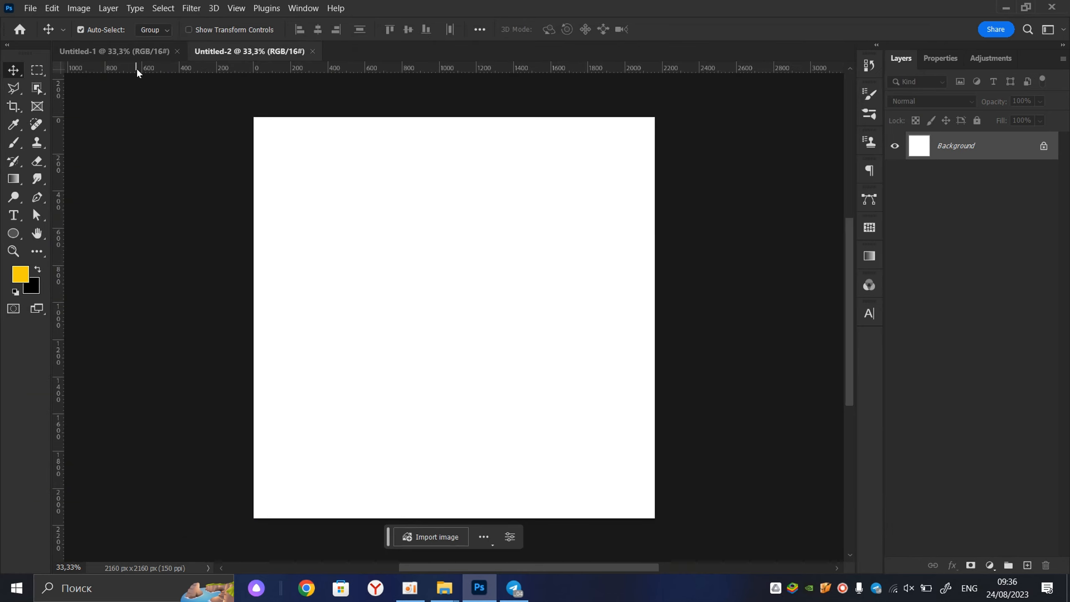
- Close the Untitled-1 document, leaving only Untitled-2 open
click(147, 59)
key(ctrl+w)
scroll(477, 266, down, 1)
scroll(477, 270, up, 1)
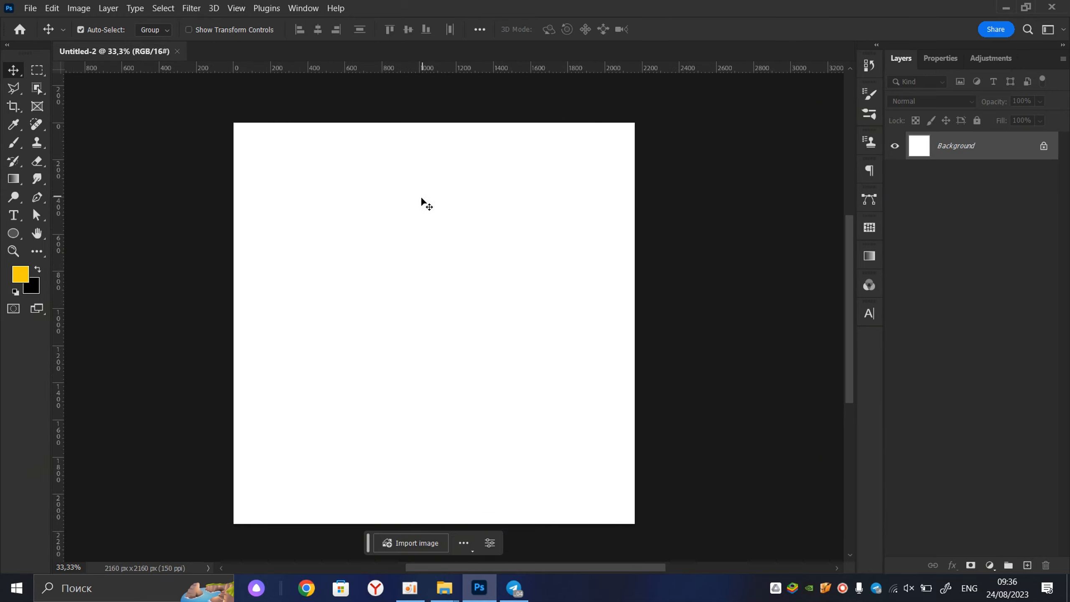
drag(422, 199, 507, 170)
drag(598, 197, 532, 237)
click(13, 234)
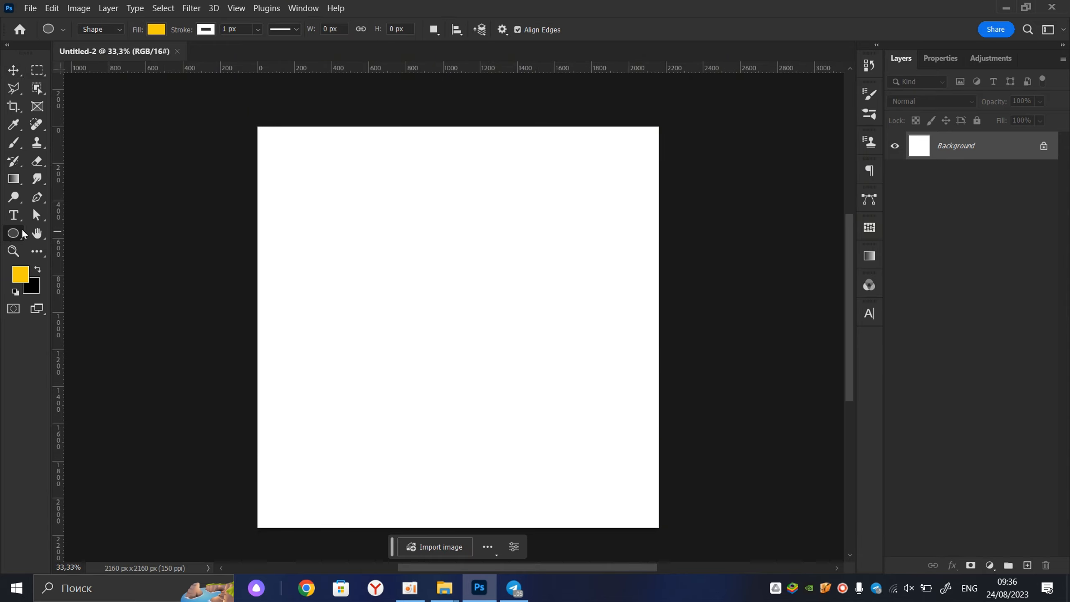
click(13, 69)
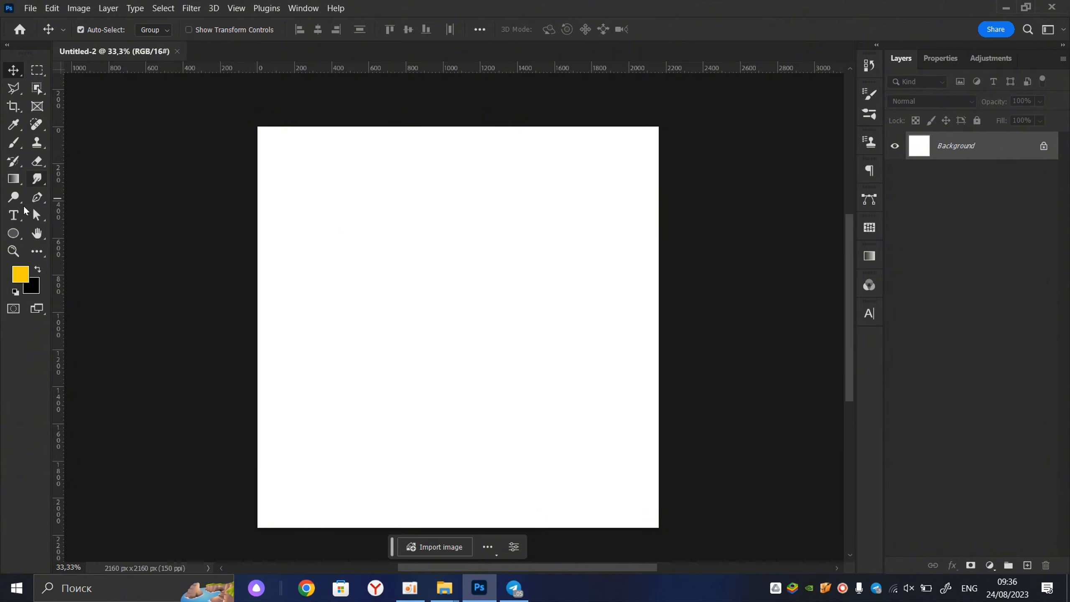
click(14, 215)
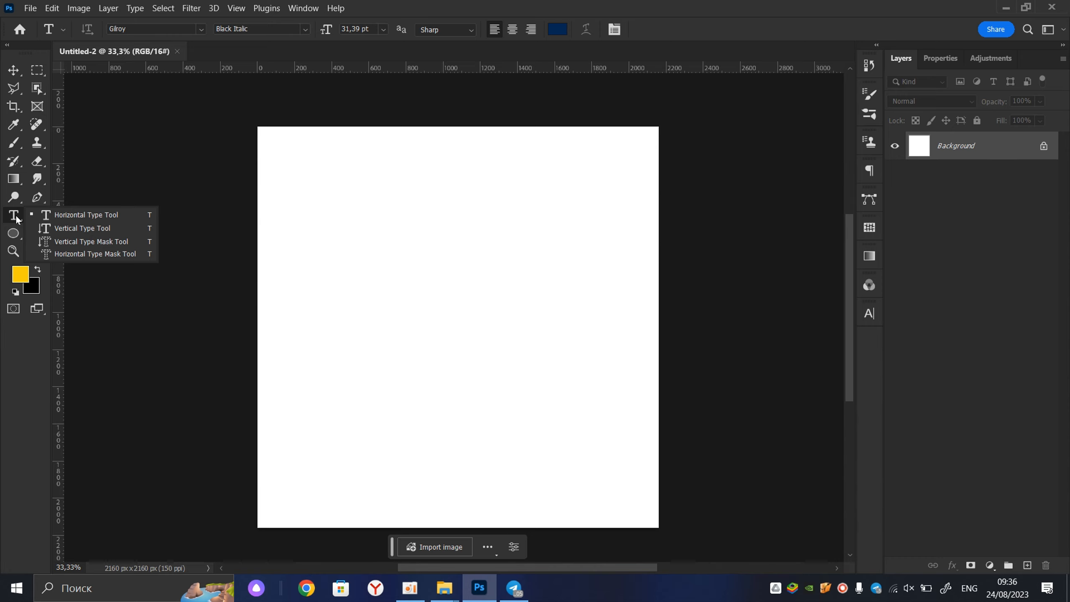
click(14, 220)
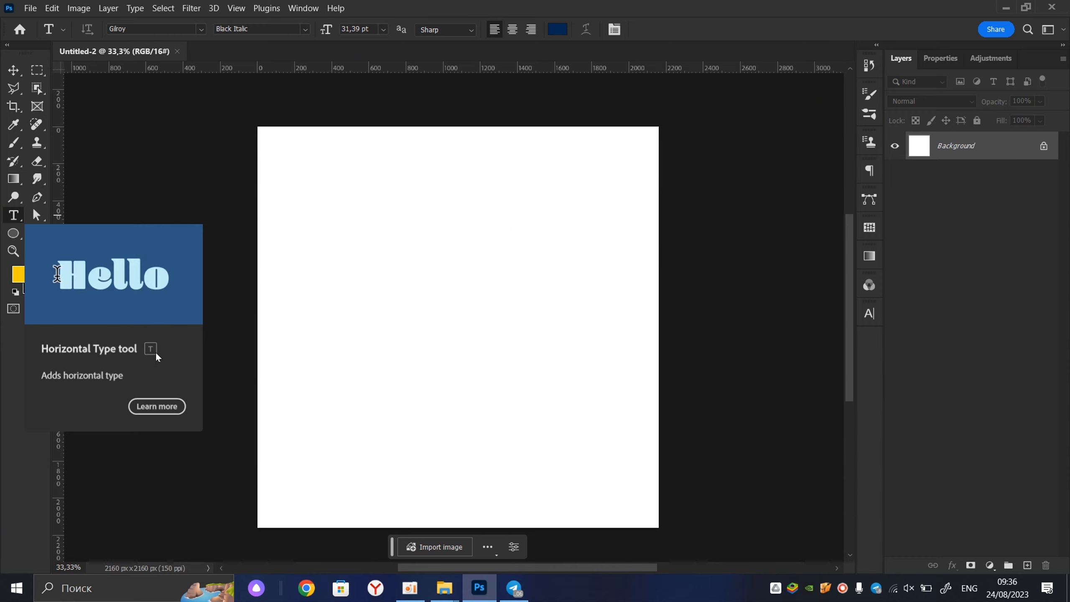
click(13, 70)
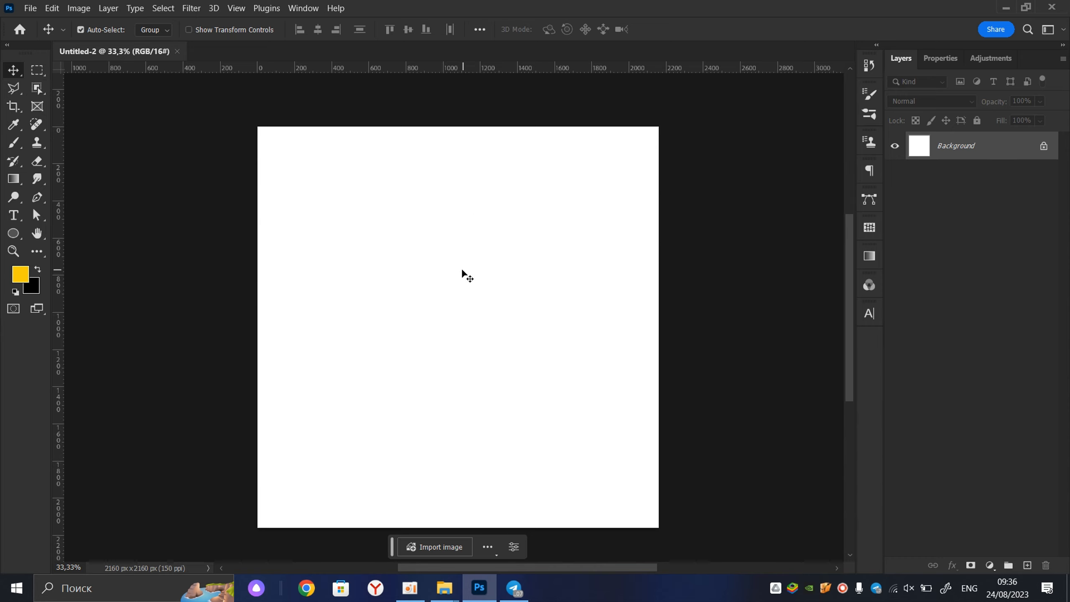
scroll(456, 265, down, 1)
scroll(464, 265, up, 2)
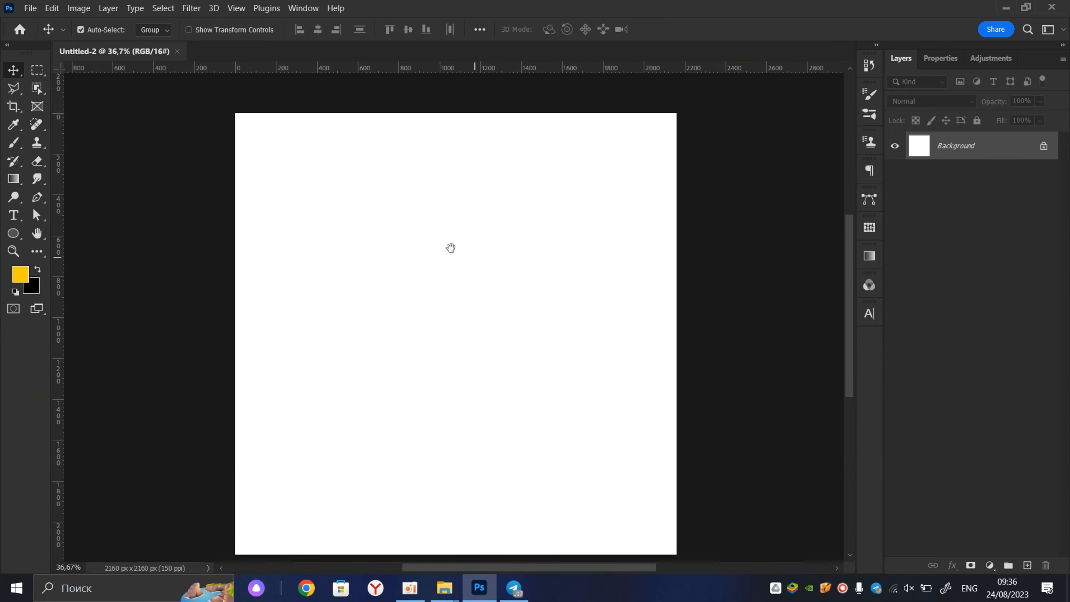
drag(450, 247, 425, 235)
- Add a horizontal "Lorem Ipsum" text in Gilroy Black Italic at 31,39 pt in the upper half of the canvas and commit it
key(t)
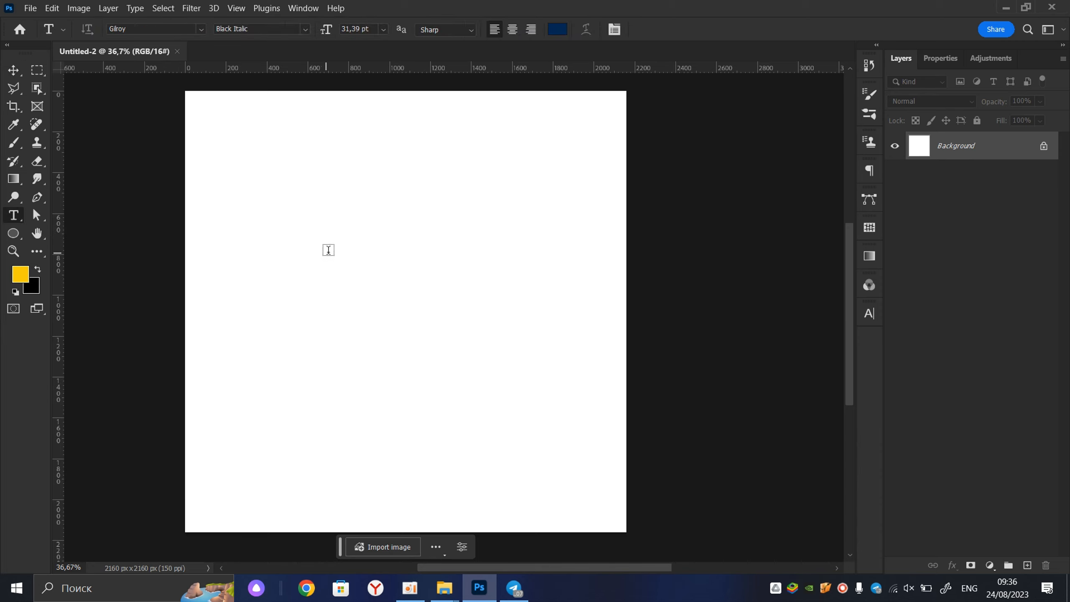
scroll(329, 244, down, 1)
scroll(329, 236, up, 1)
scroll(413, 211, down, 2)
scroll(350, 202, up, 1)
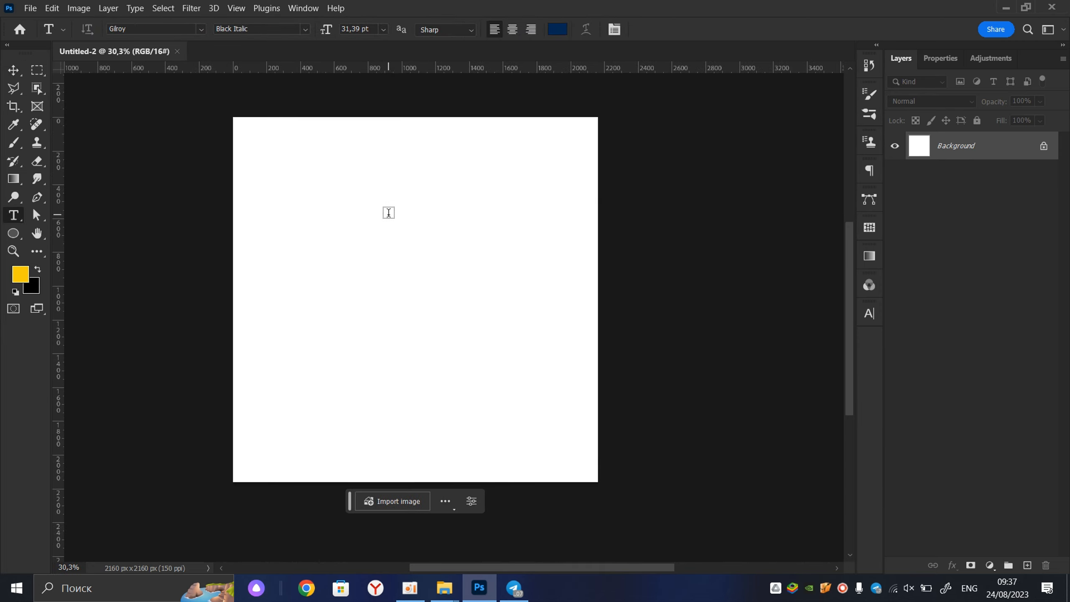
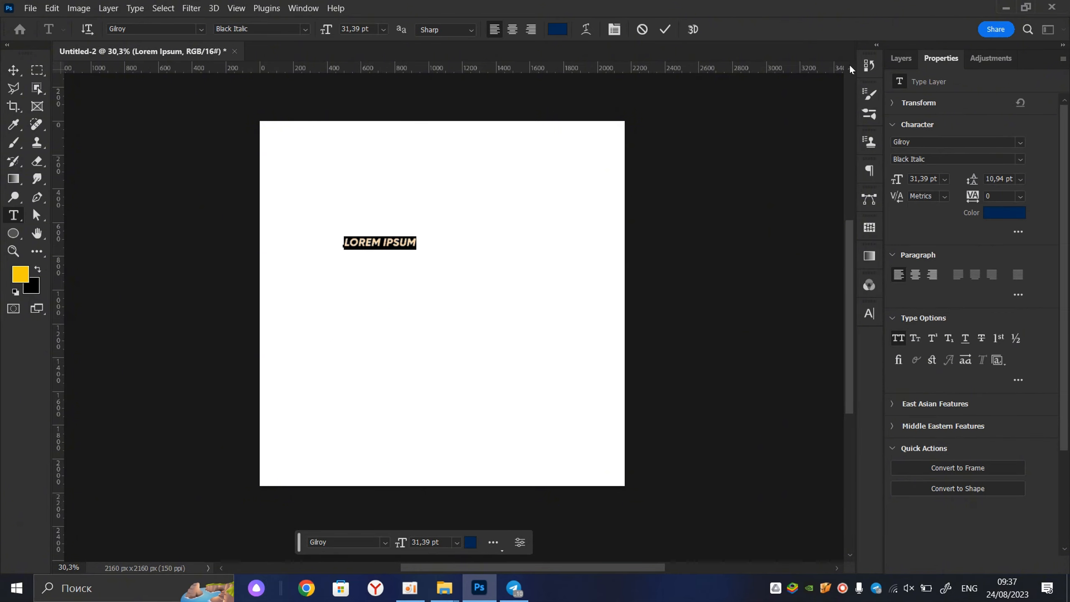
click(666, 30)
key(v)
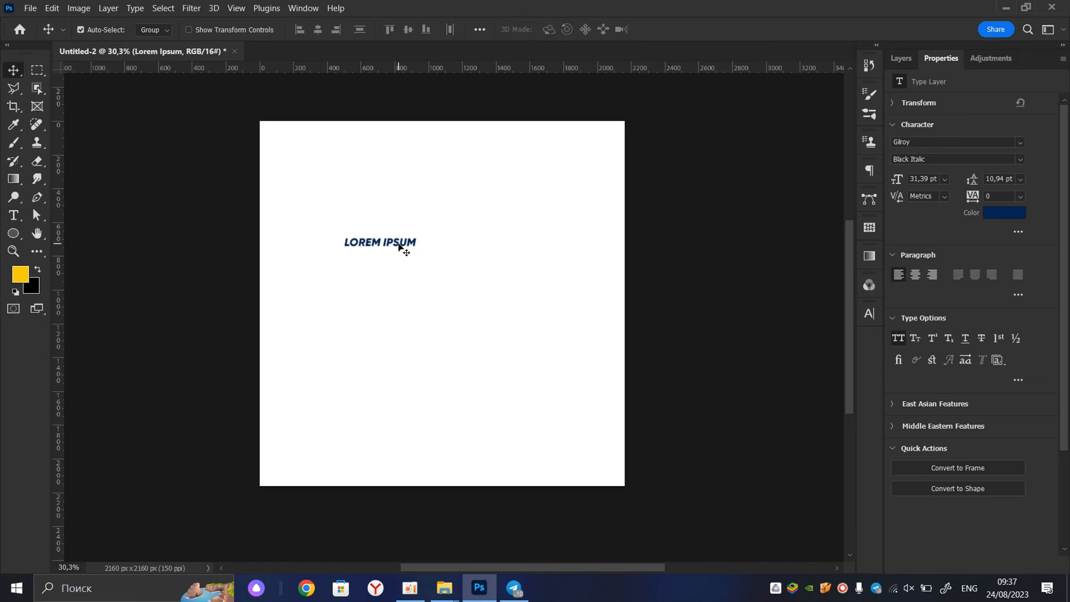
- Move the LOREM IPSUM text slightly right and down, and check the available fonts without changing the text's font
click(903, 63)
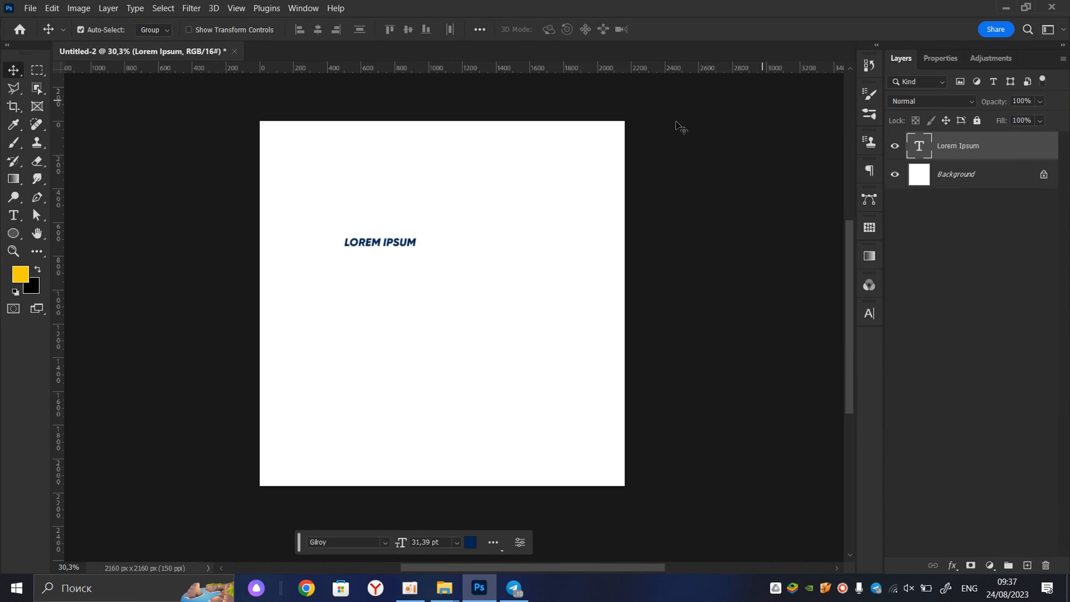
drag(408, 244, 433, 251)
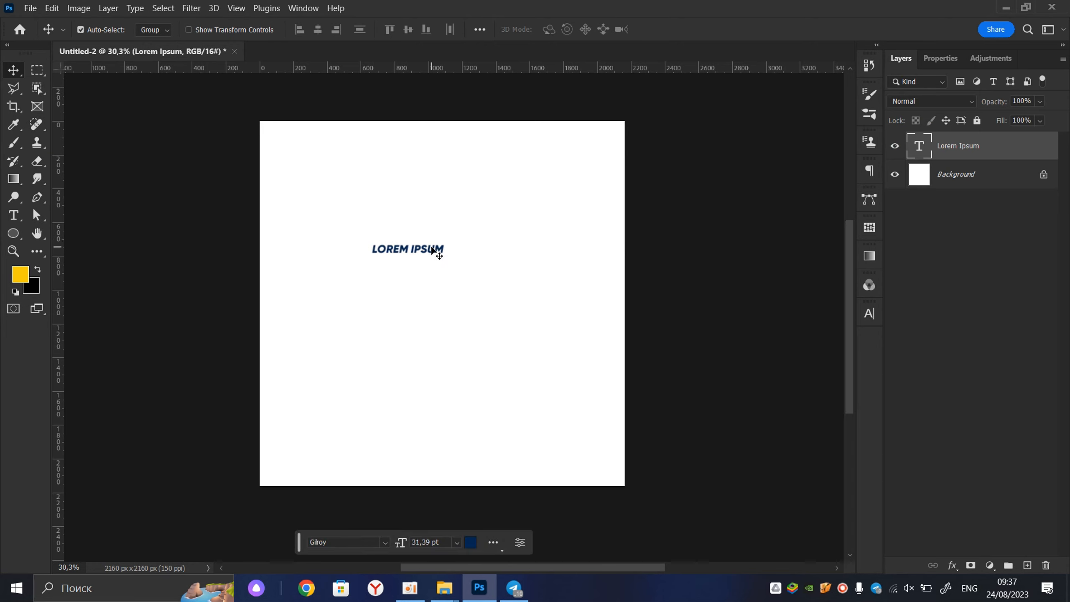
click(925, 60)
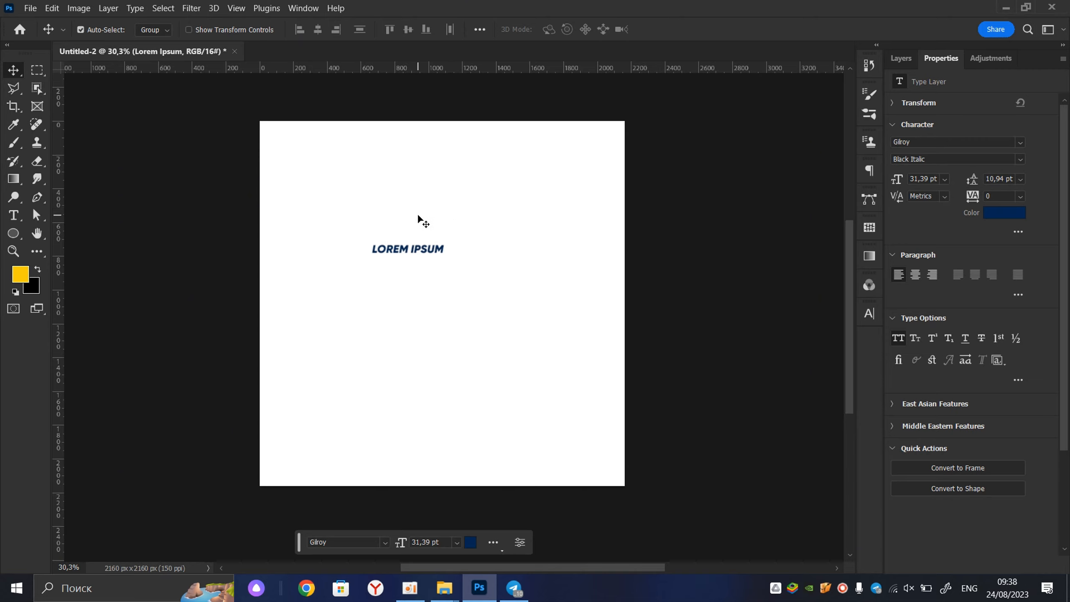
drag(423, 253, 439, 254)
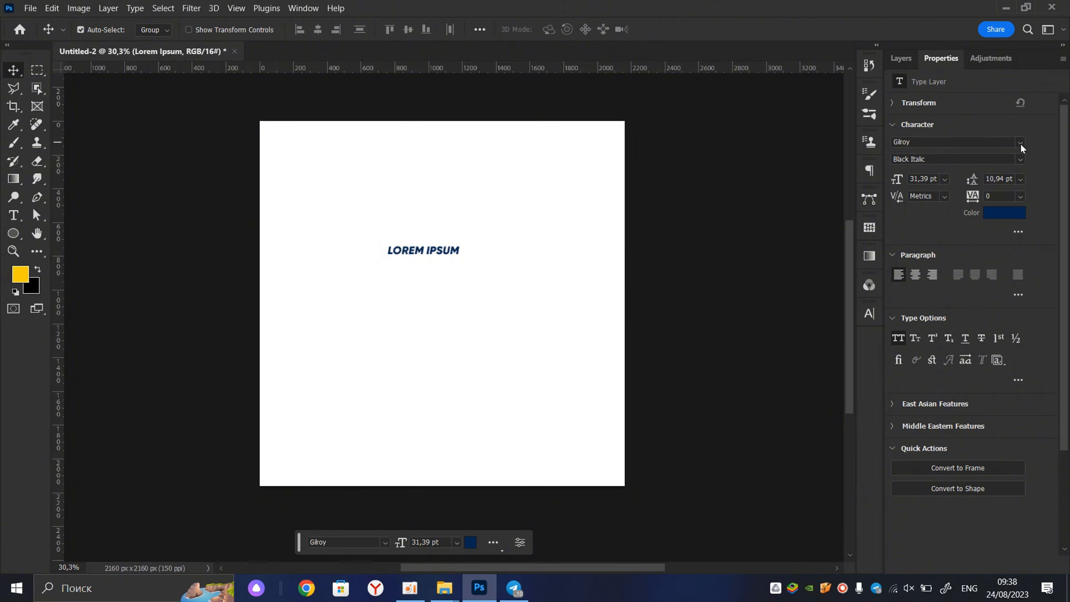
click(1021, 143)
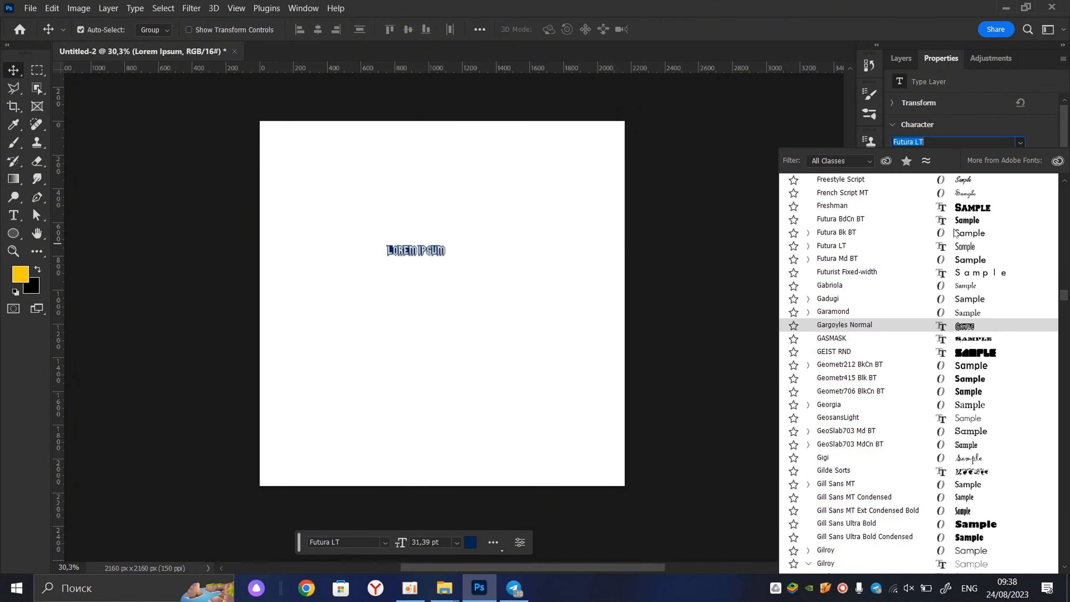
click(998, 129)
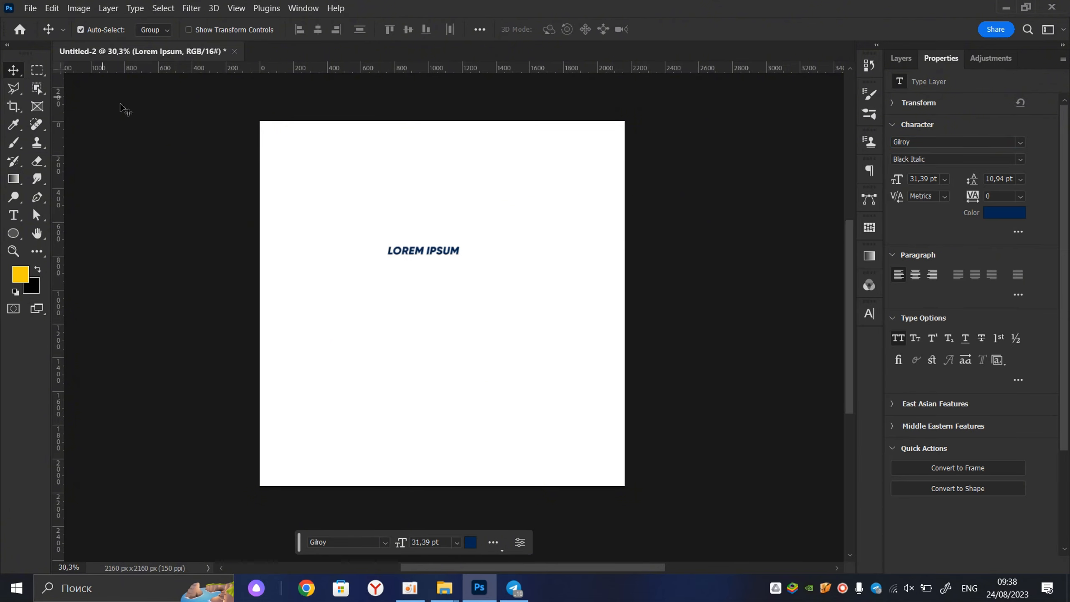
click(901, 59)
drag(445, 252, 438, 258)
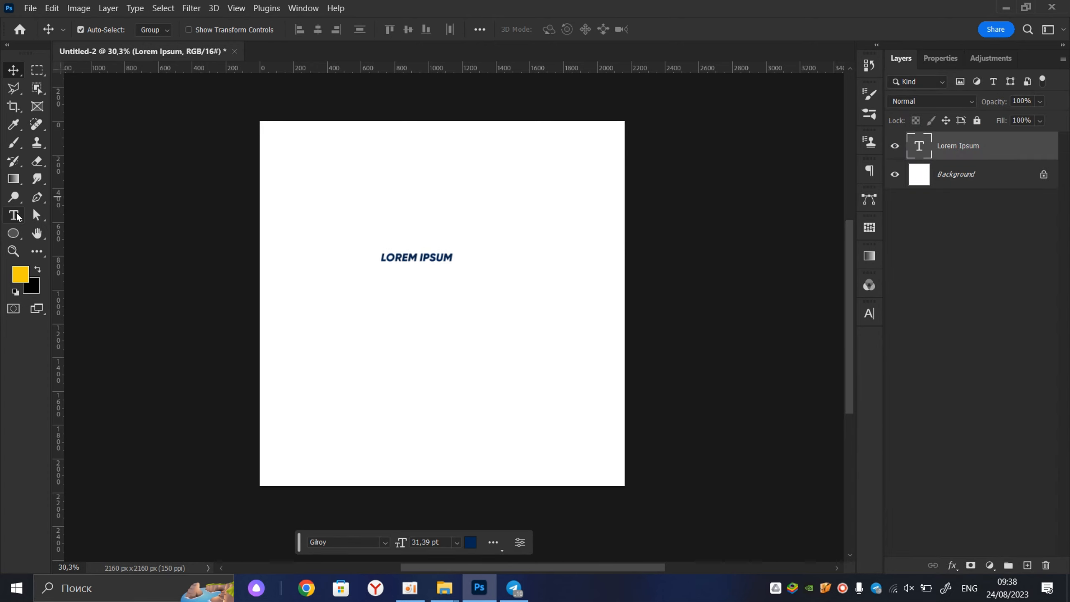
- Select the whole LOREM IPSUM text for editing and show its character properties
click(14, 215)
triple_click(426, 261)
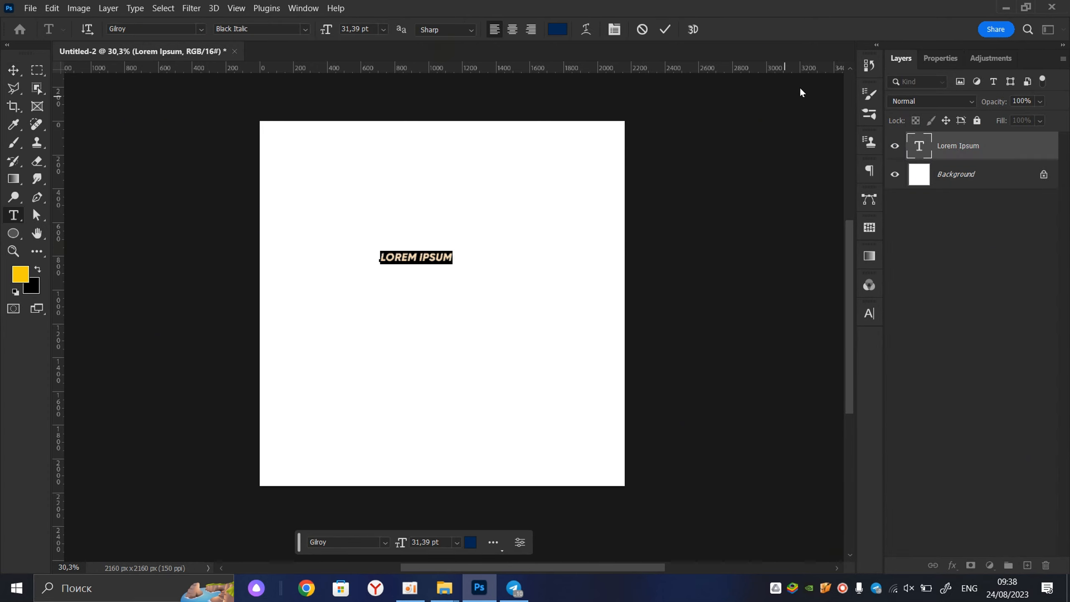
click(947, 58)
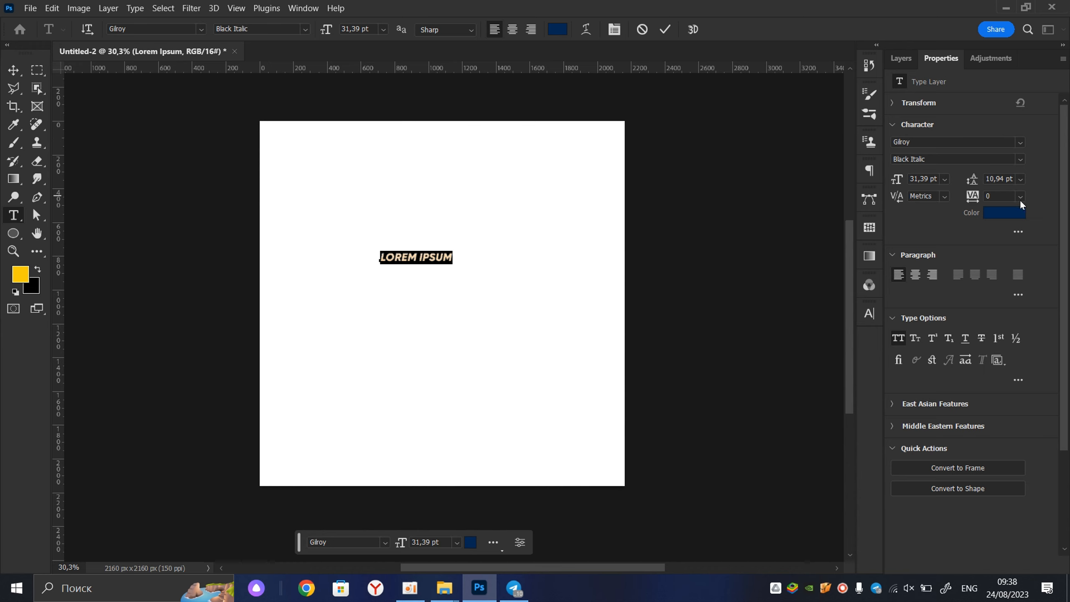
click(1013, 214)
drag(777, 308, 695, 399)
click(970, 301)
- Search the fonts for "rob", try Roboto Serif 28pt Light Italic on the selected text, and set the text to Roboto Bold
click(1025, 144)
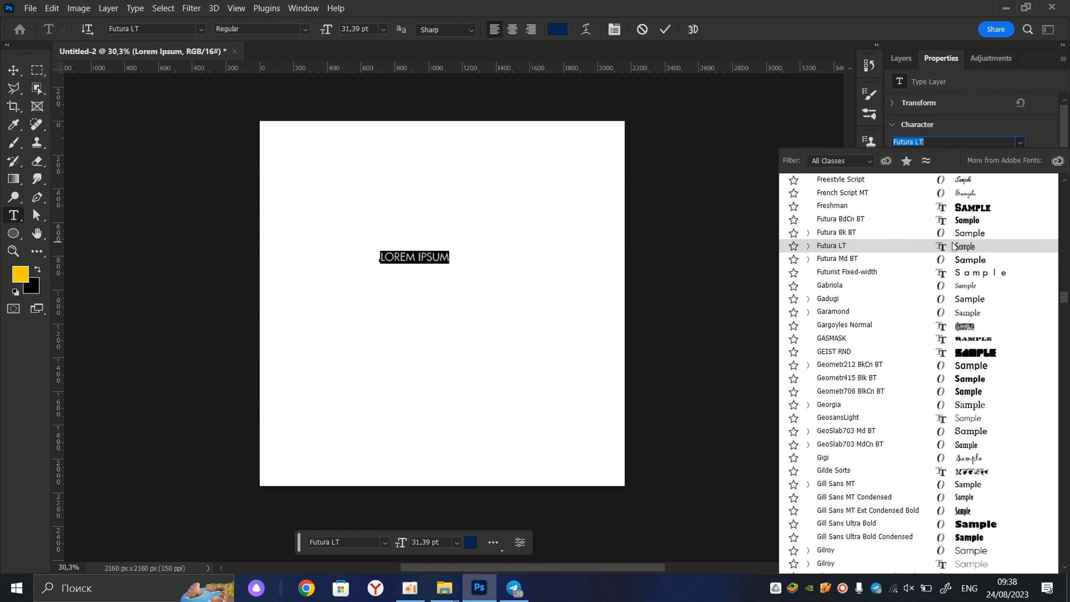
text(rob)
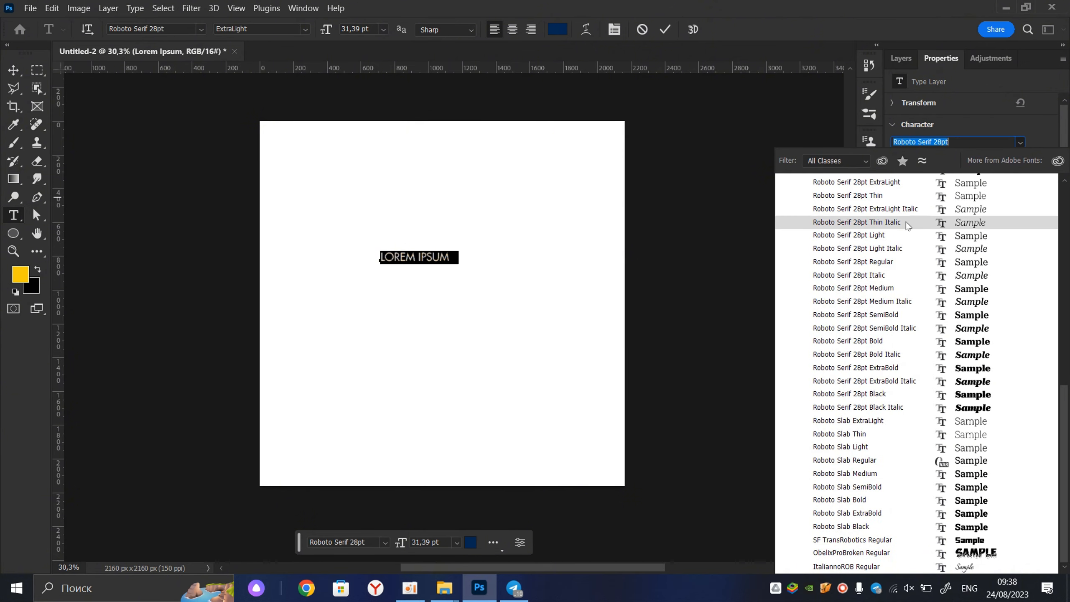
click(978, 250)
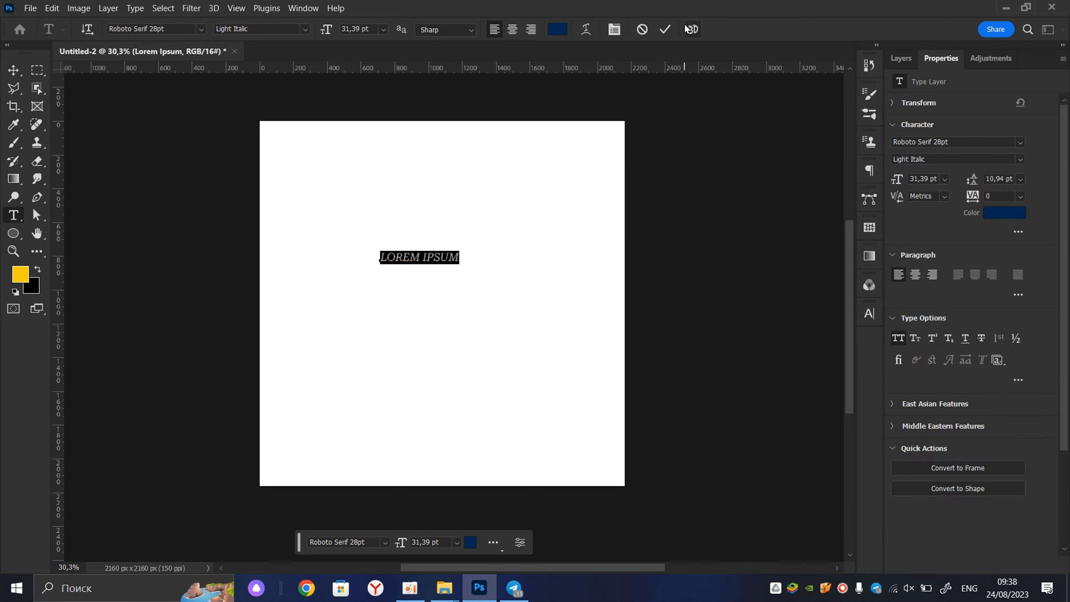
click(1015, 142)
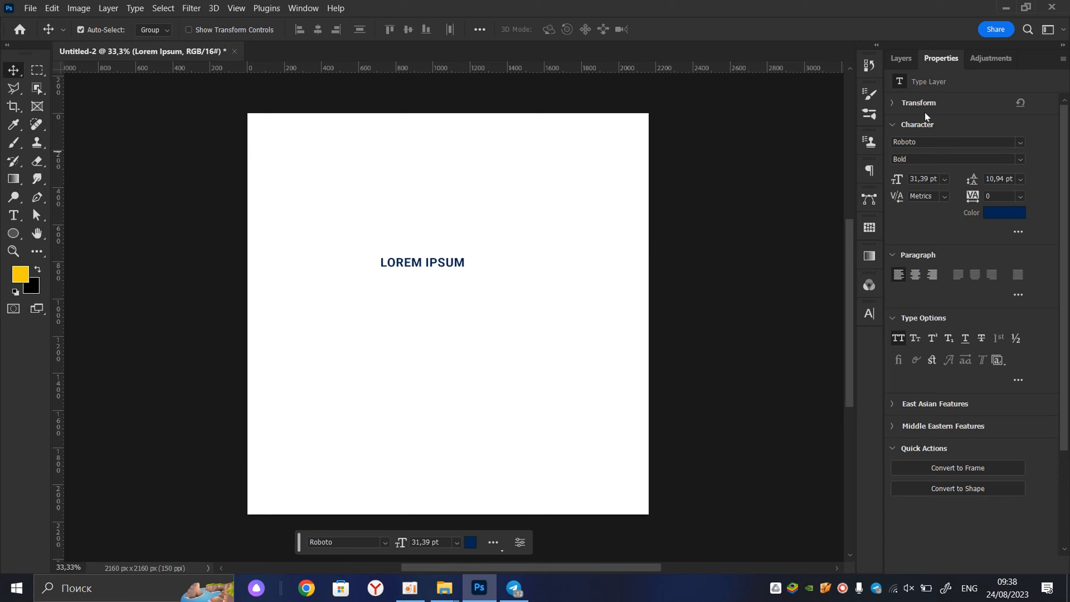
- Move the LOREM IPSUM text to the right and slightly up, near the horizontal centre of the canvas
click(894, 104)
click(893, 104)
drag(393, 291, 453, 282)
drag(519, 249, 486, 243)
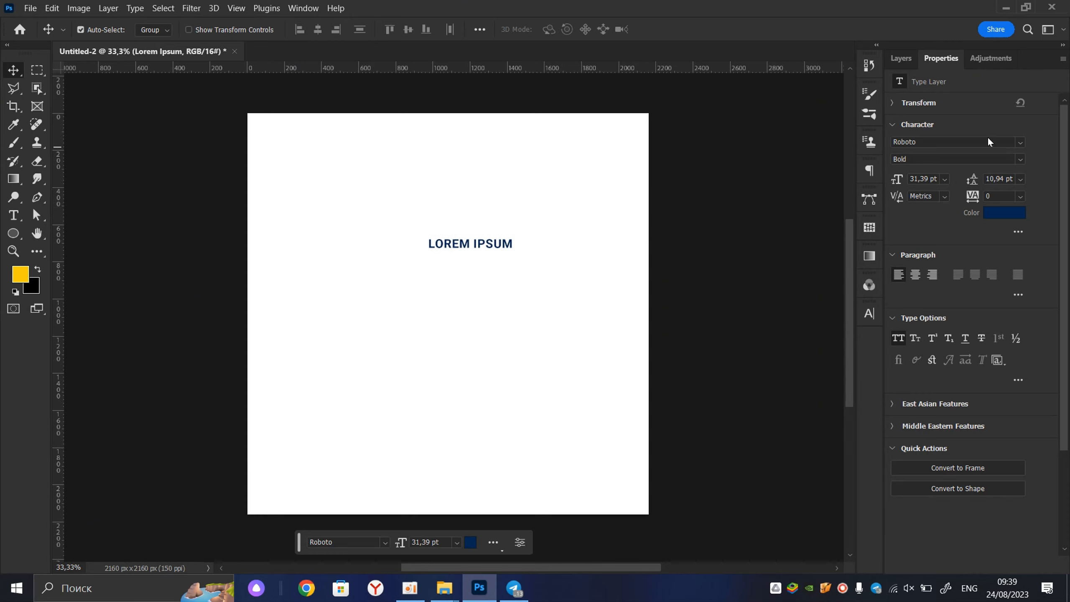
- Examine the font list and the styles available for Roboto without changing the text
click(1020, 142)
double_click(1023, 142)
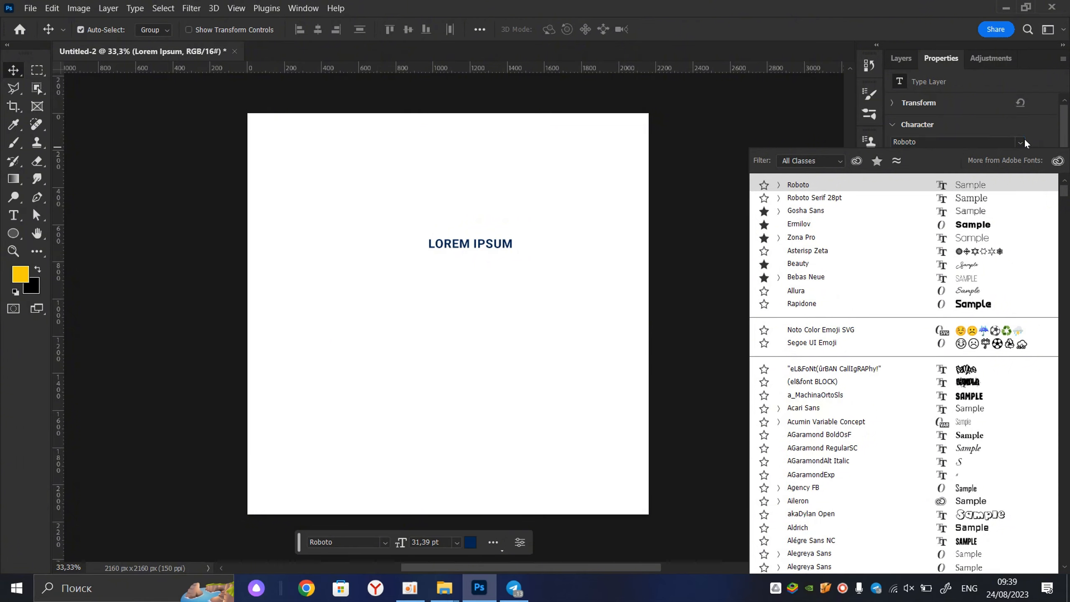
click(1023, 142)
click(1021, 143)
click(1032, 133)
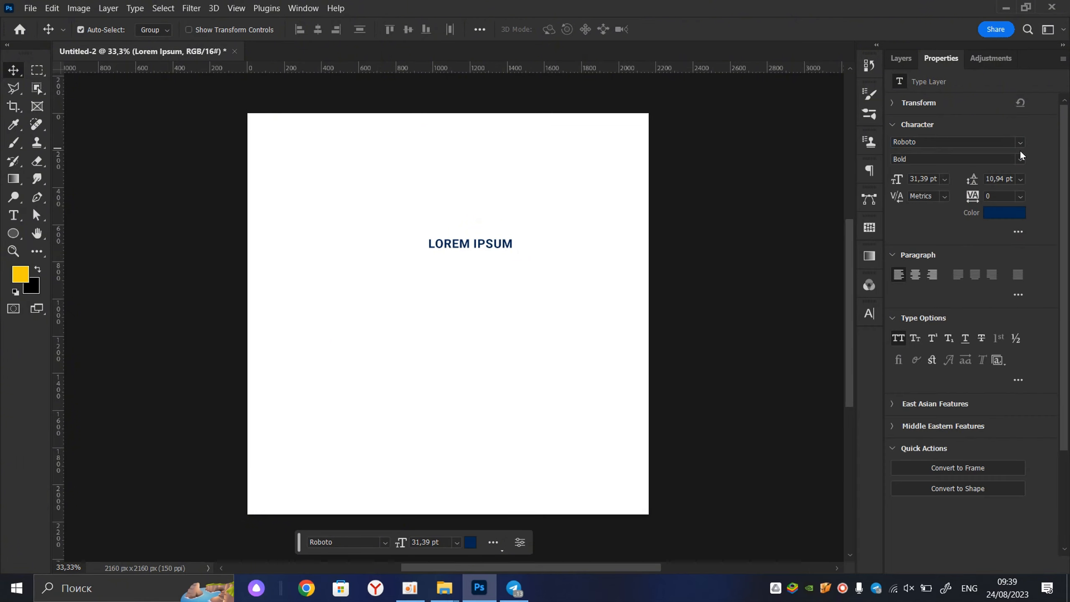
click(1022, 158)
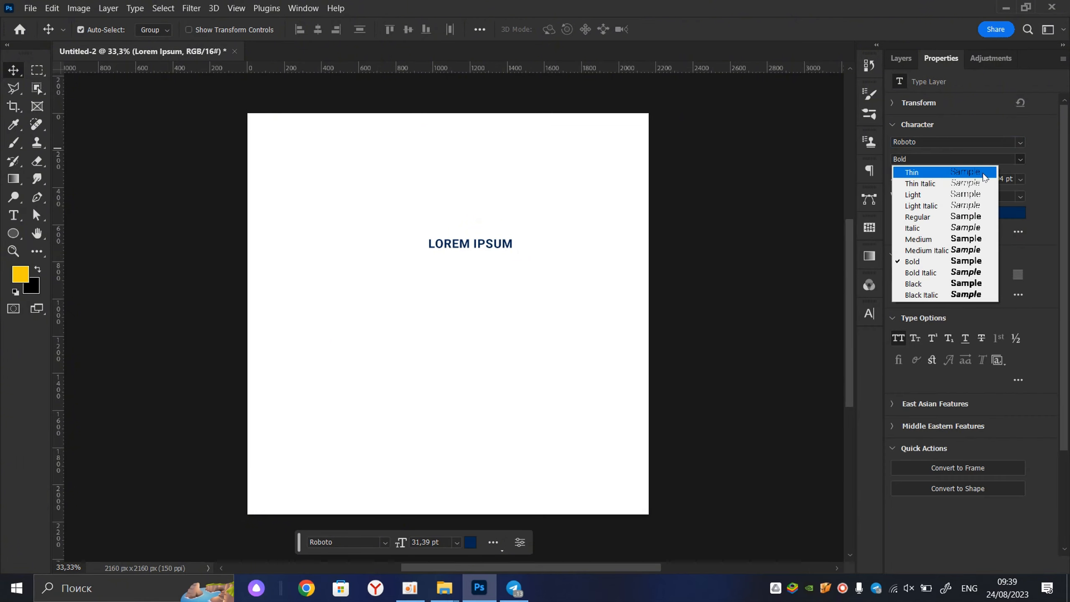
click(1037, 167)
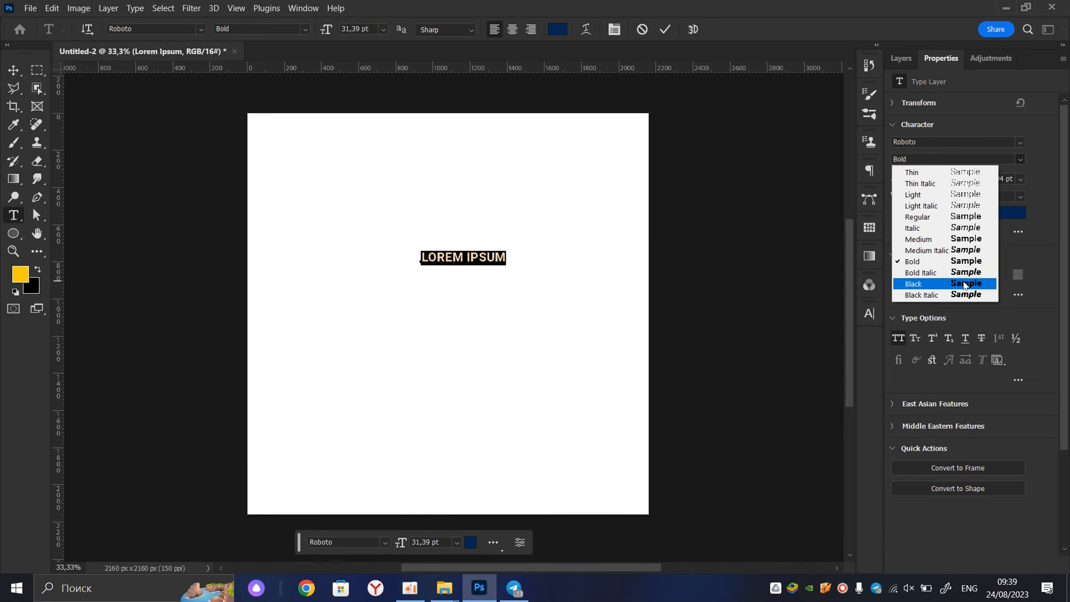
- Try the Roboto Black style on the LOREM IPSUM text, settle on Italic, and commit the text edit
click(964, 285)
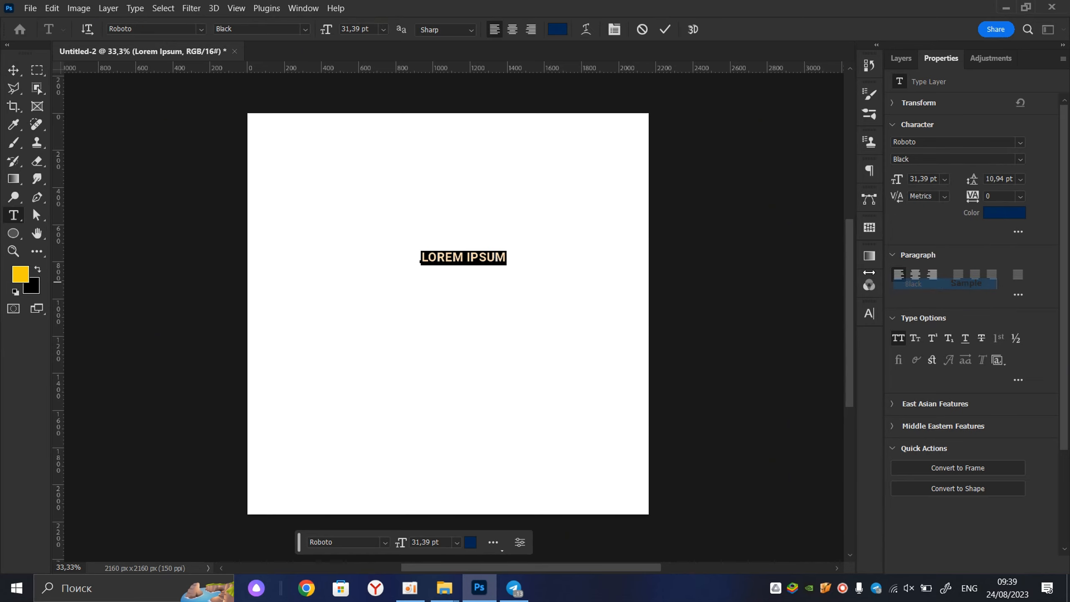
click(1024, 163)
click(945, 230)
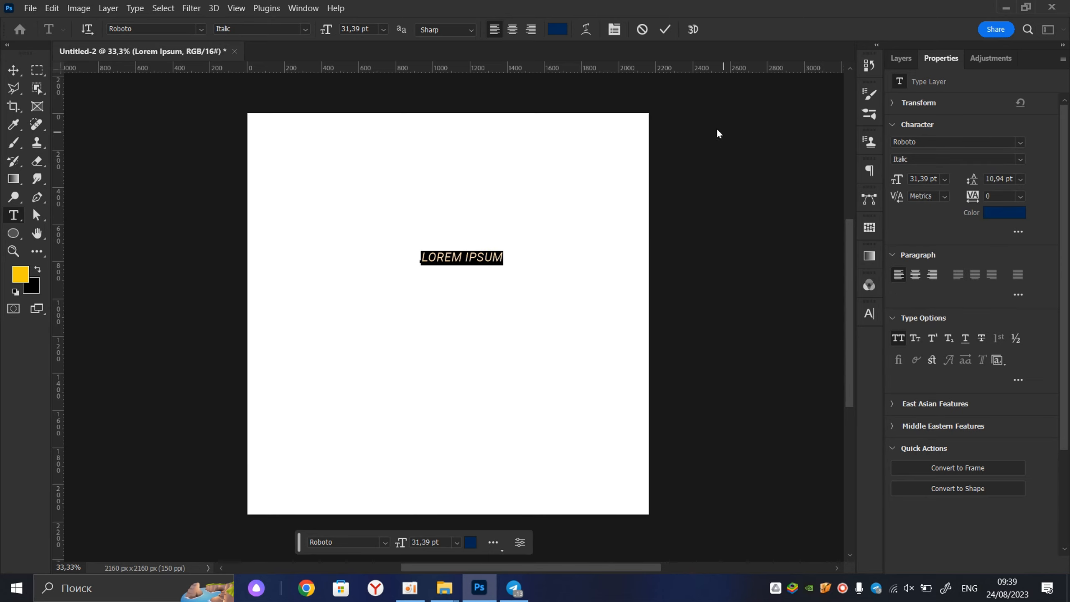
click(665, 30)
key(v)
- Scale the LOREM IPSUM text proportionally to about 391% and move it down slightly toward the canvas centre
scroll(460, 259, down, 1)
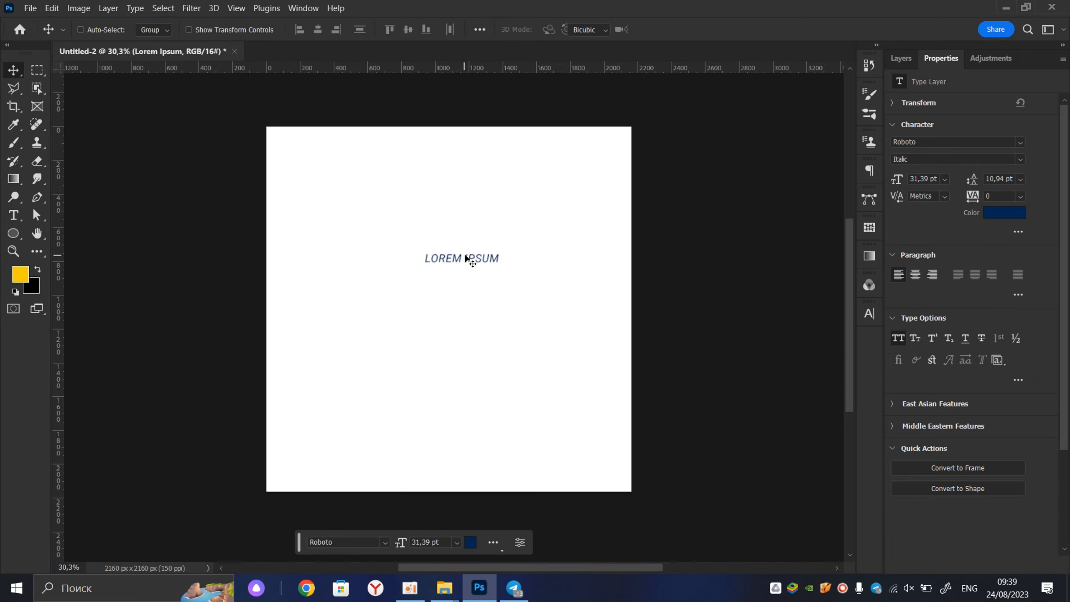
key(ctrl+t)
drag(507, 251, 606, 234)
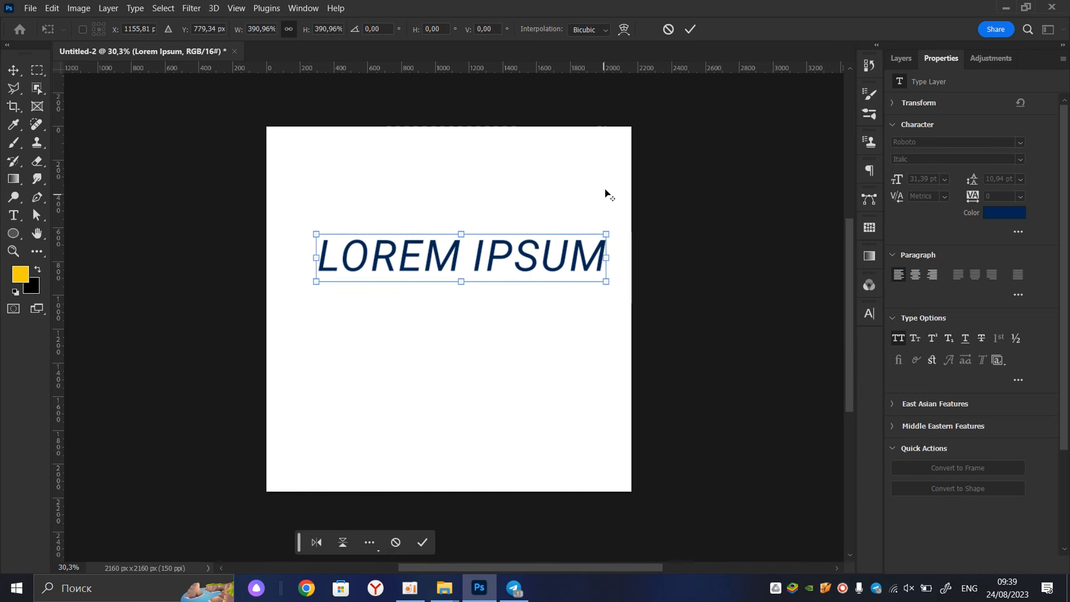
click(695, 31)
drag(541, 264, 534, 296)
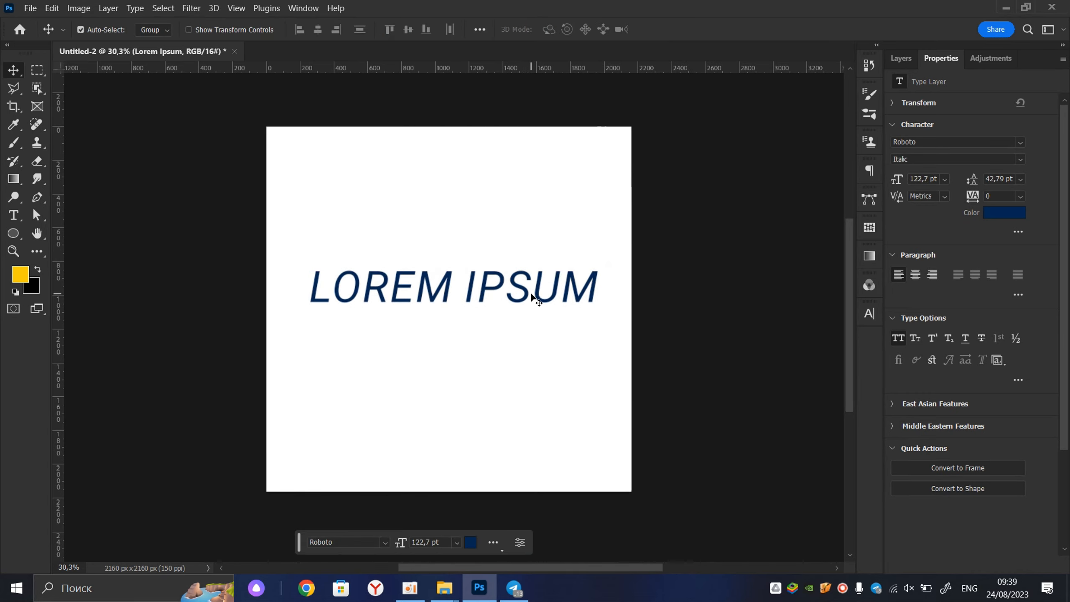
- Select the enlarged LOREM IPSUM text and set its Roboto style to Light
double_click(534, 296)
click(1022, 159)
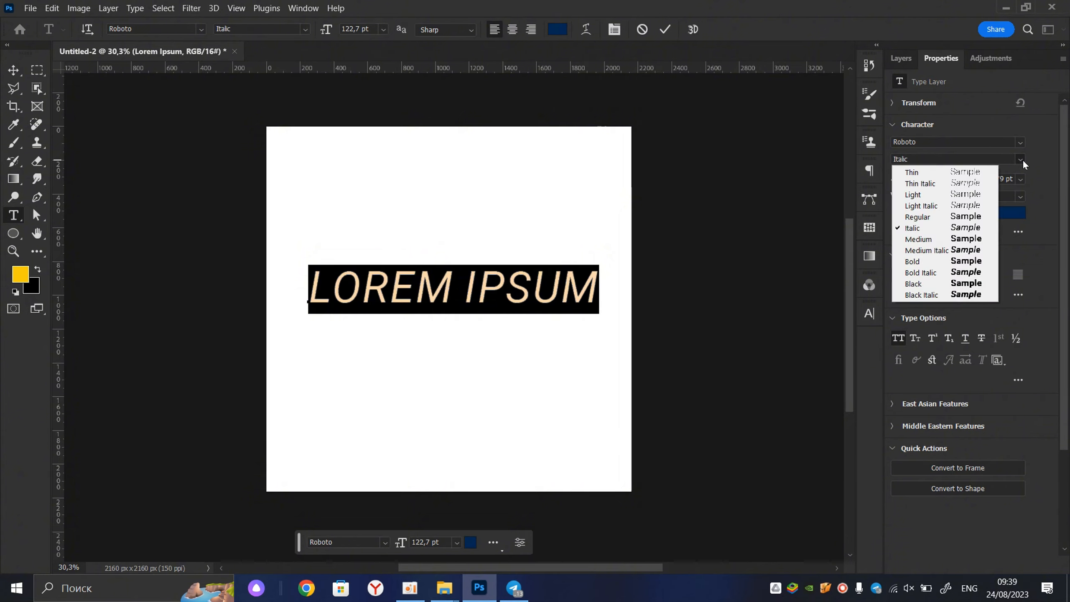
click(967, 197)
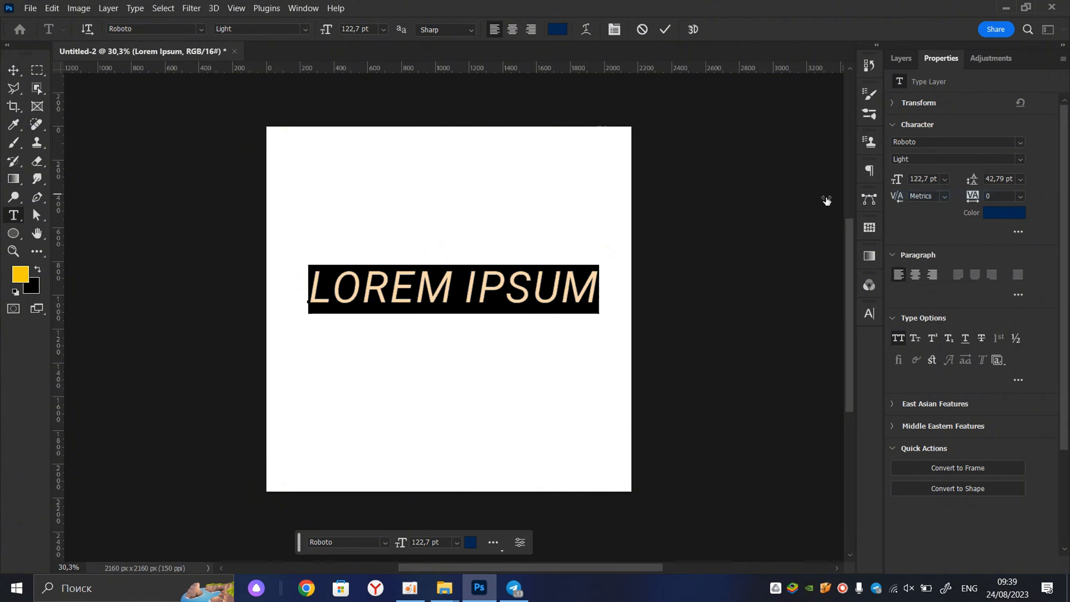
- Commit the edit, try the Roboto Thin Italic and Regular styles, settle on Thin, and nudge the LOREM IPSUM text down and left
click(665, 29)
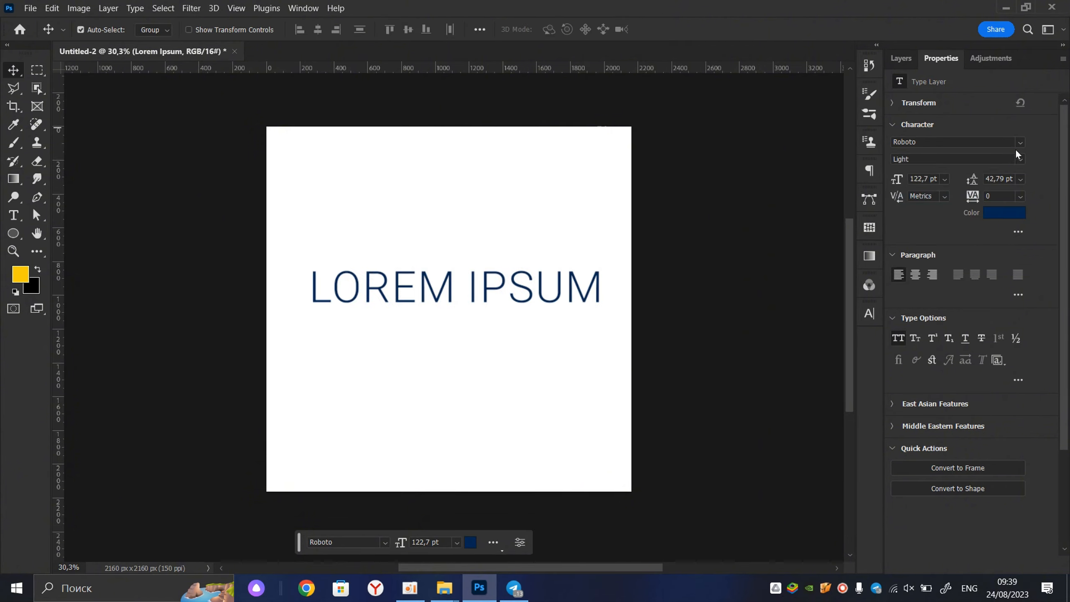
click(1022, 159)
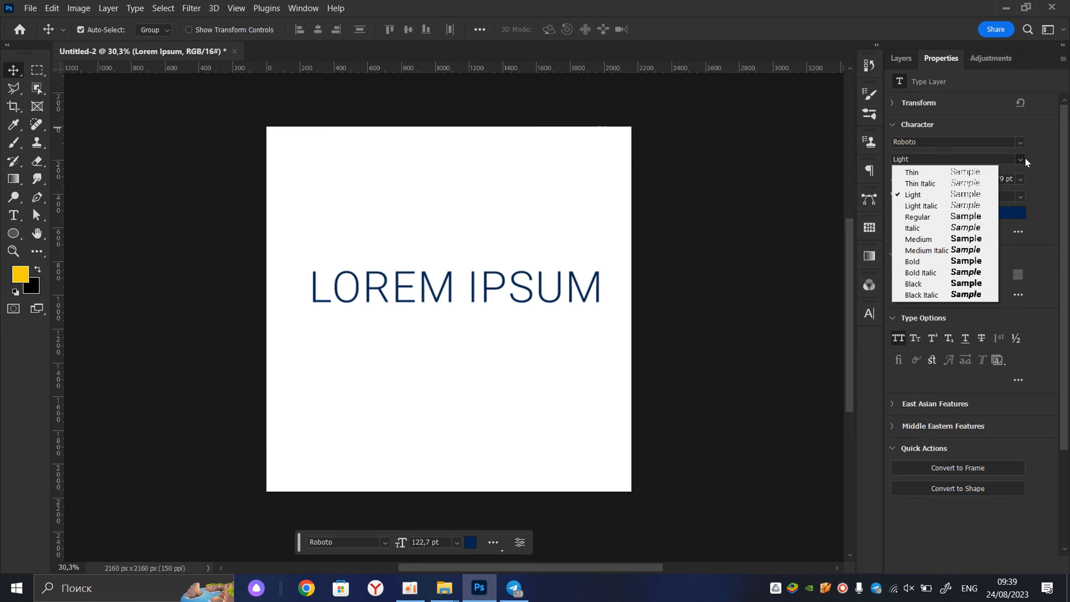
click(976, 187)
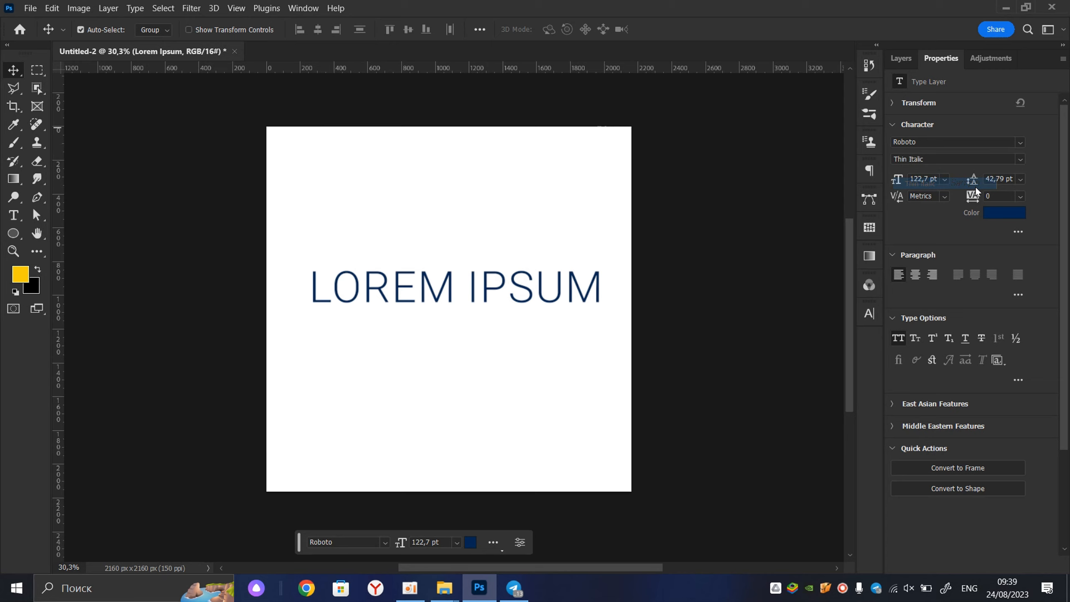
click(1020, 158)
click(934, 217)
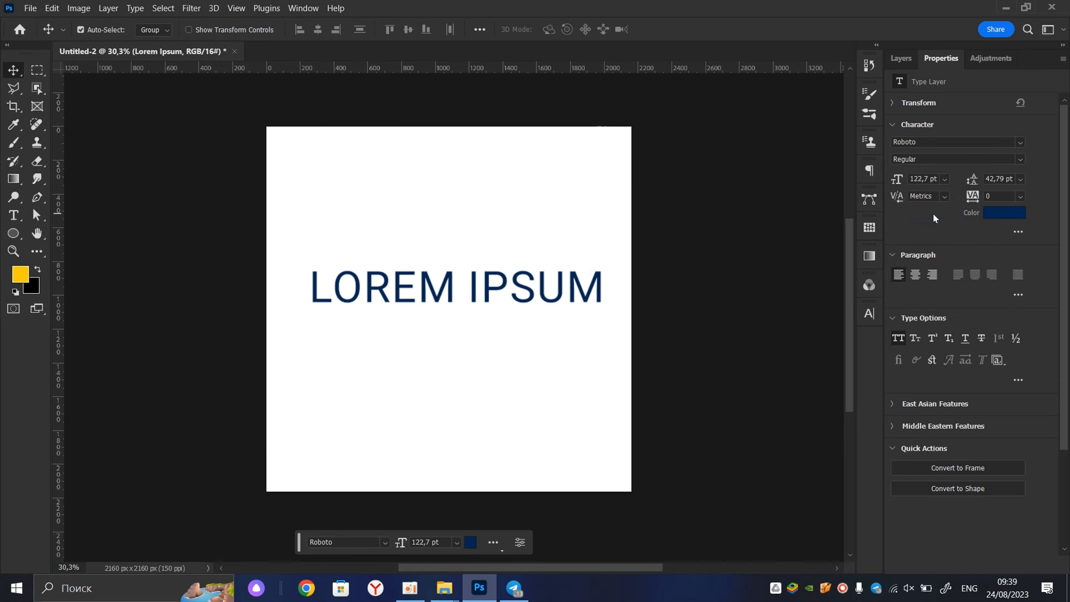
click(1026, 160)
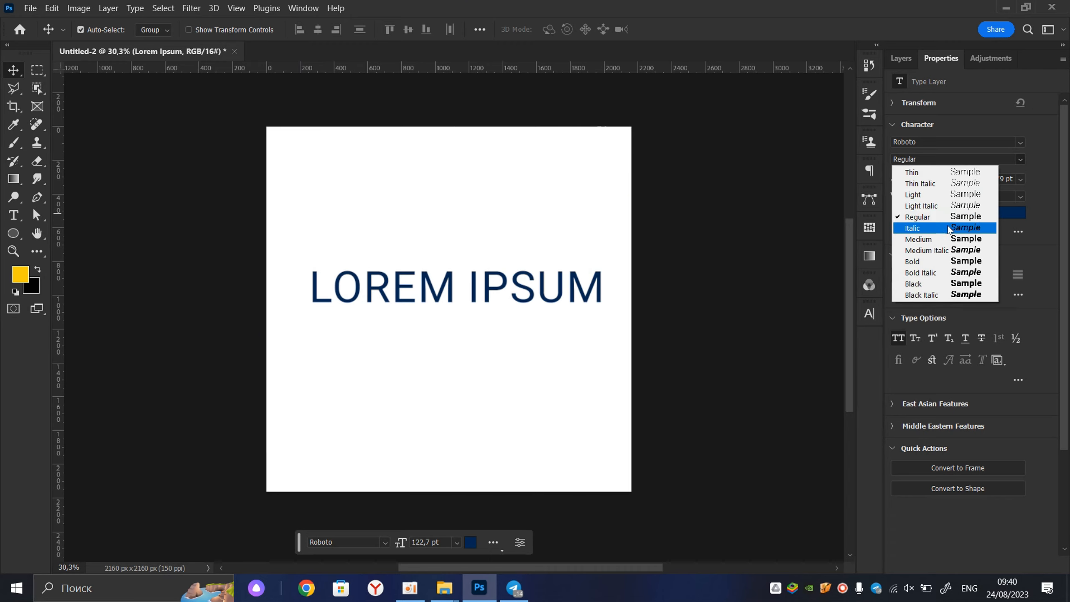
click(944, 175)
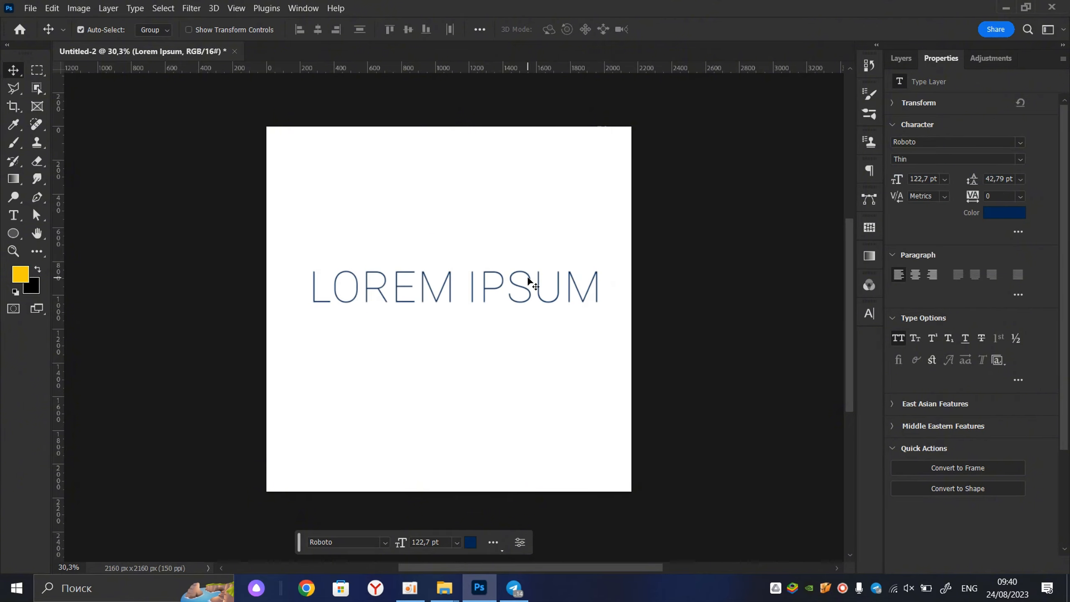
drag(531, 284, 520, 292)
- Examine the Roboto styles available for the LOREM IPSUM text, both while editing it and with the edit committed, keeping Thin
double_click(535, 300)
click(1019, 158)
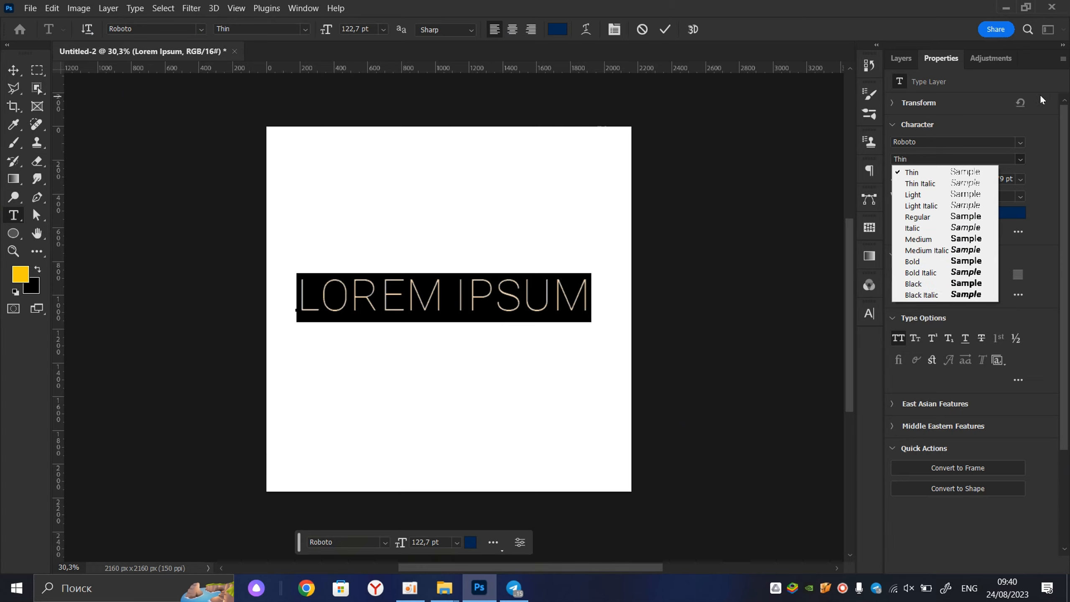
click(1032, 133)
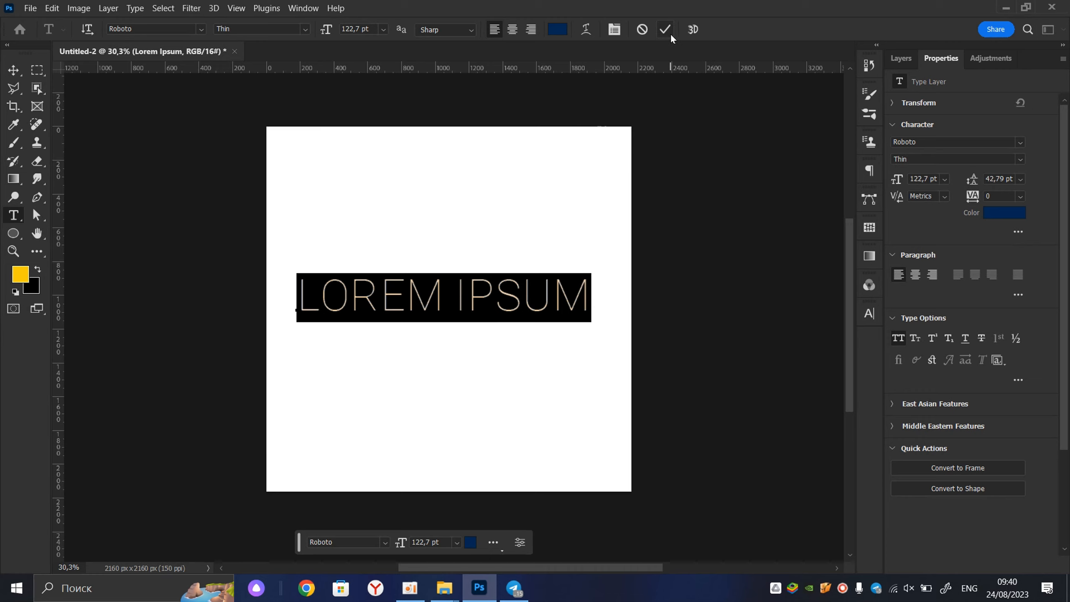
click(1021, 159)
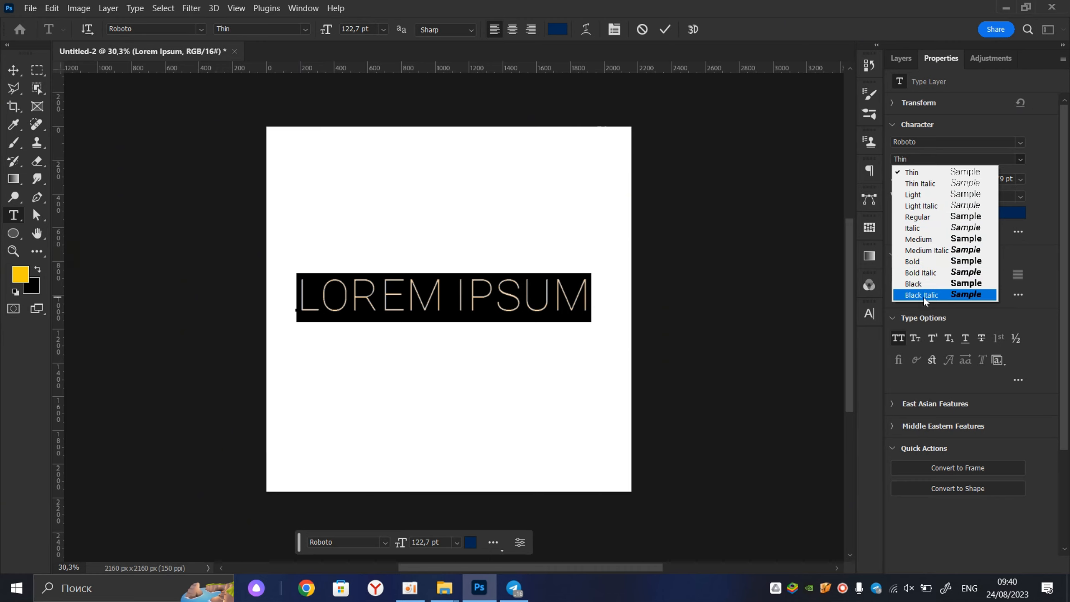
click(1046, 166)
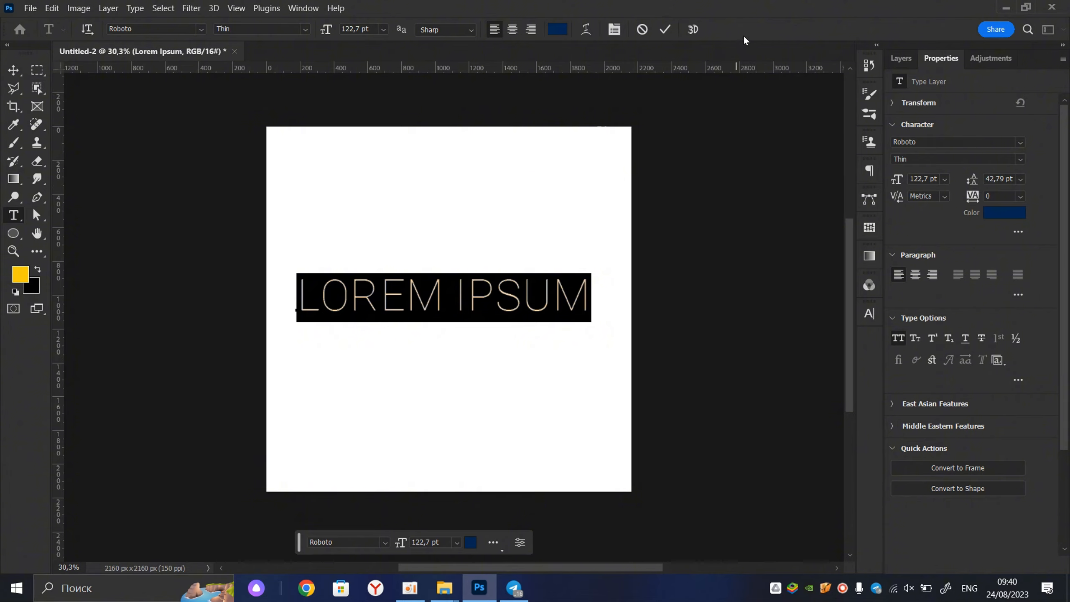
click(672, 28)
key(v)
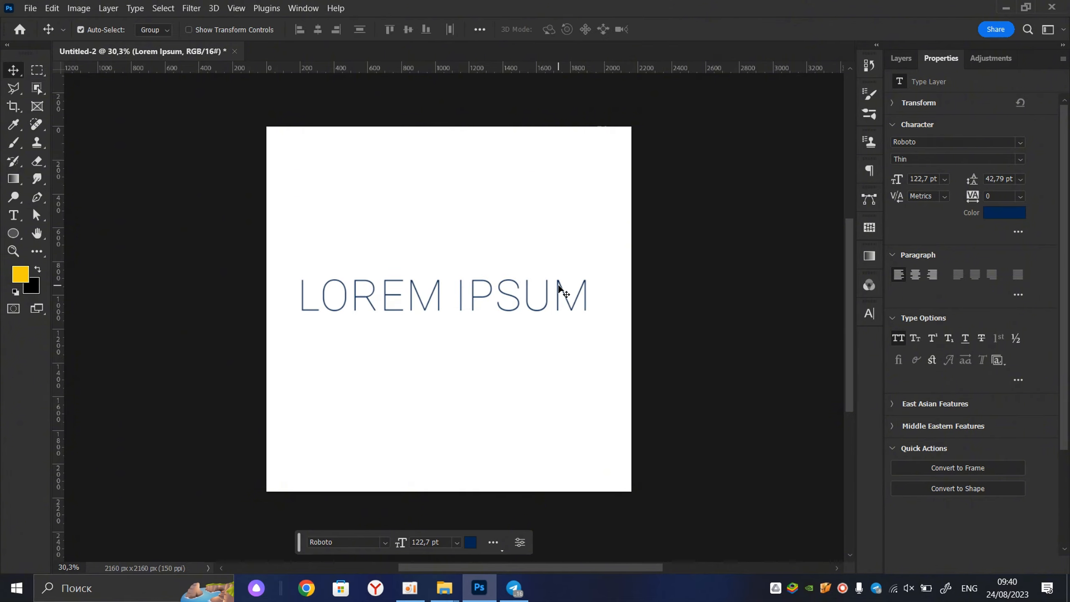
click(1020, 160)
click(1020, 160)
click(1020, 160)
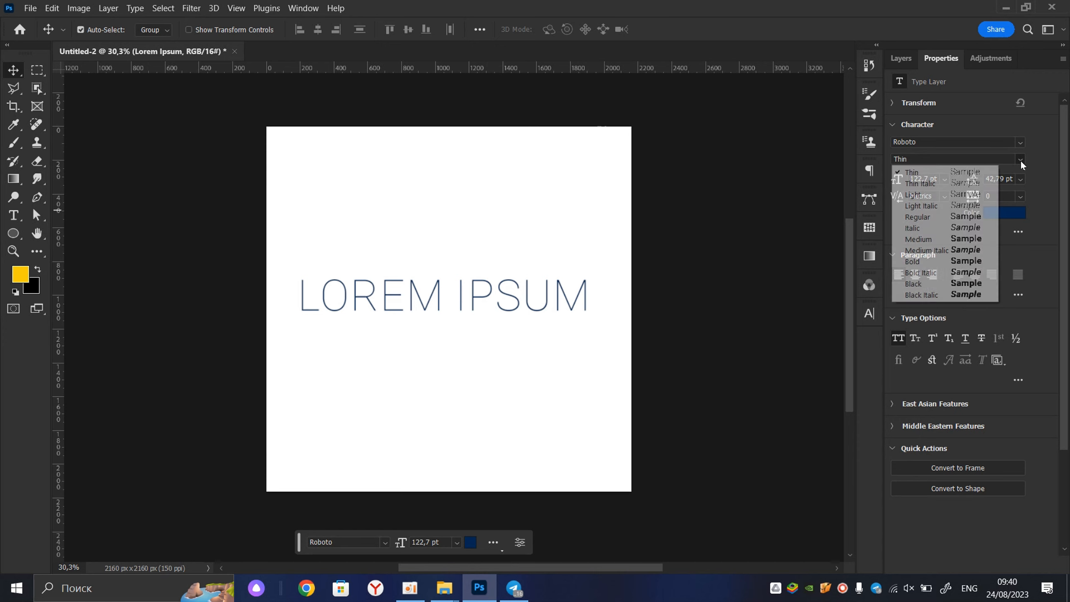
click(1045, 160)
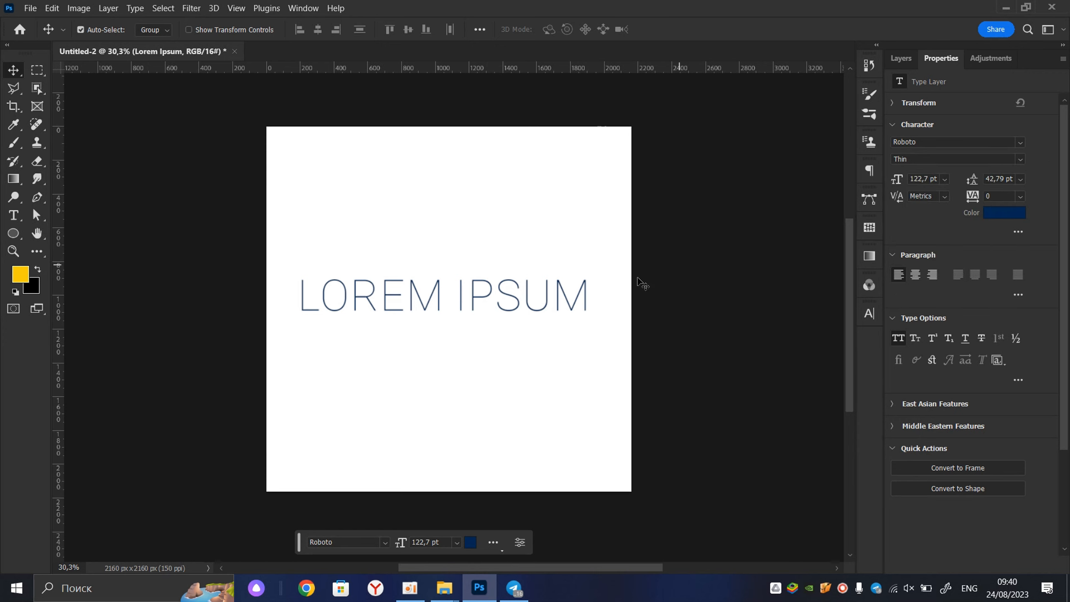
- Select the LOREM IPSUM text, reduce its font size to 82 pt, and commit the edit
double_click(543, 304)
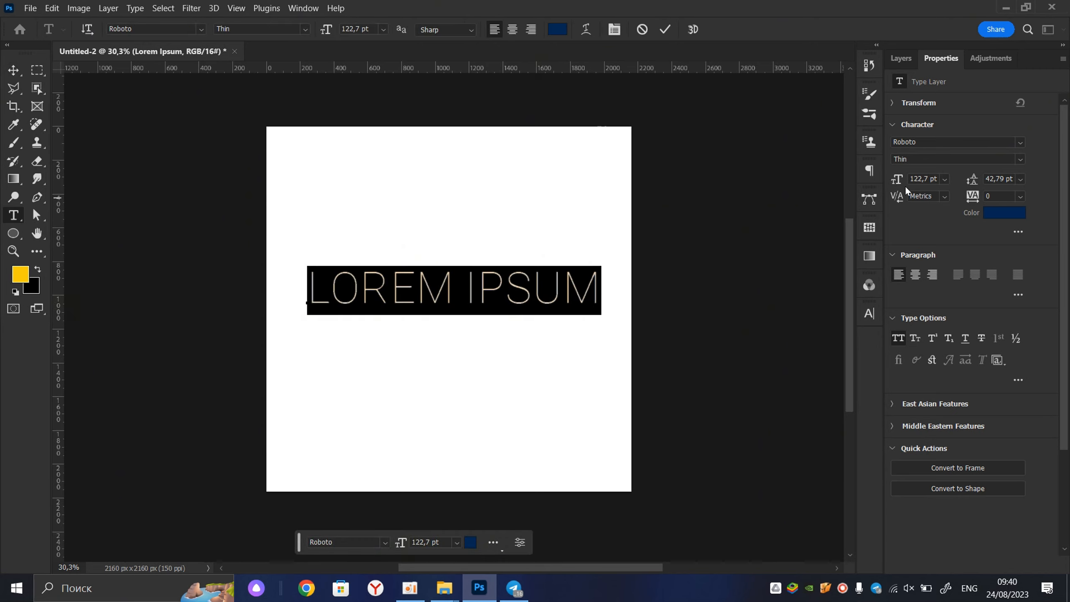
drag(899, 182, 868, 201)
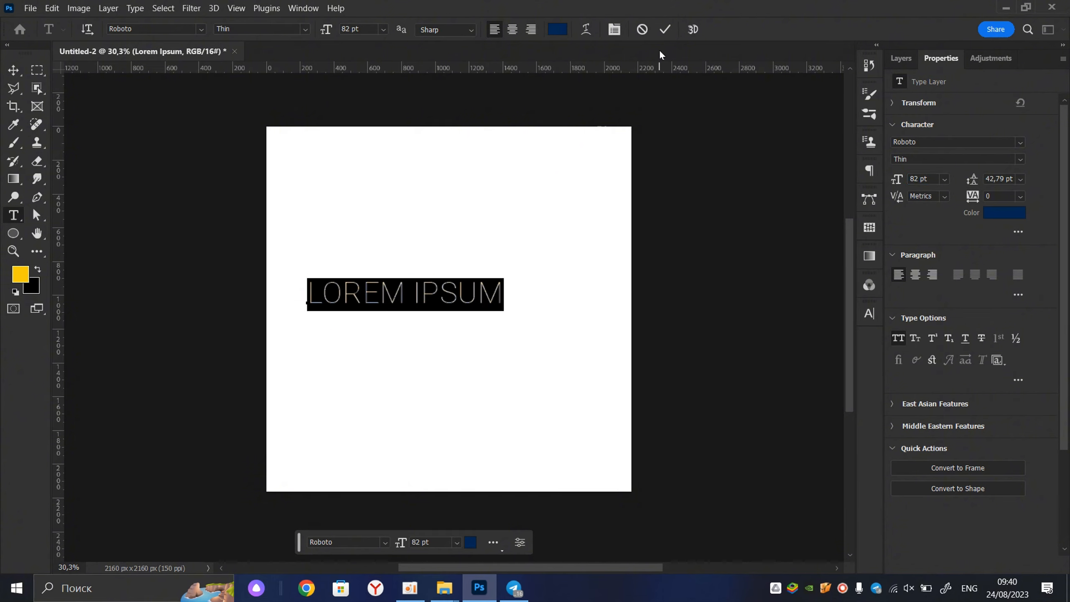
click(665, 29)
key(v)
- Enlarge the LOREM IPSUM text proportionally in two transforms to about 132 pt, shifting it slightly right in between
drag(438, 290, 590, 278)
key(ctrl+t)
click(687, 30)
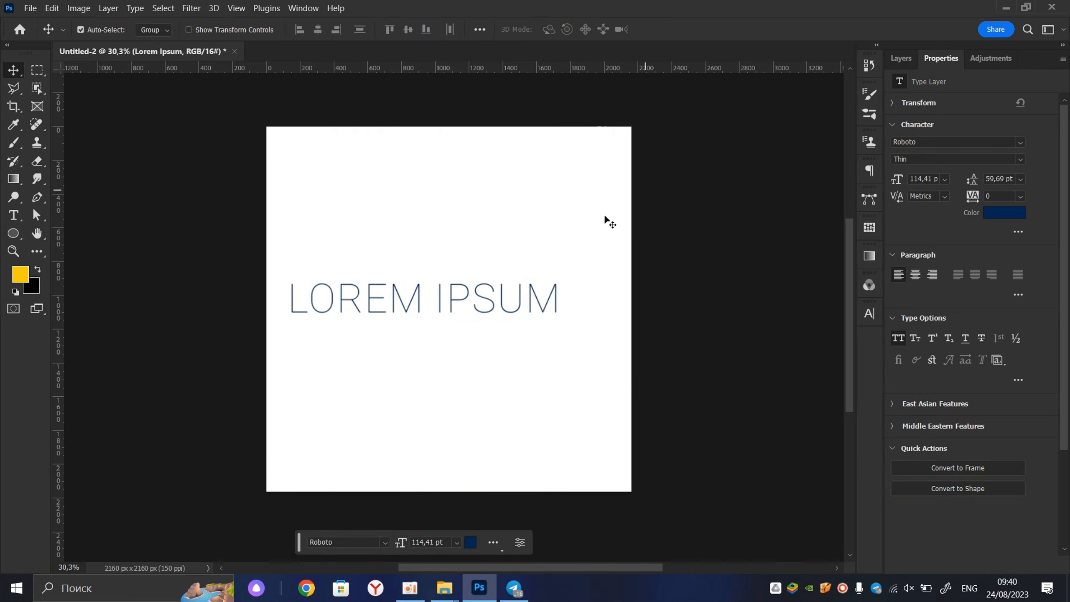
drag(461, 301, 478, 303)
key(ctrl+t)
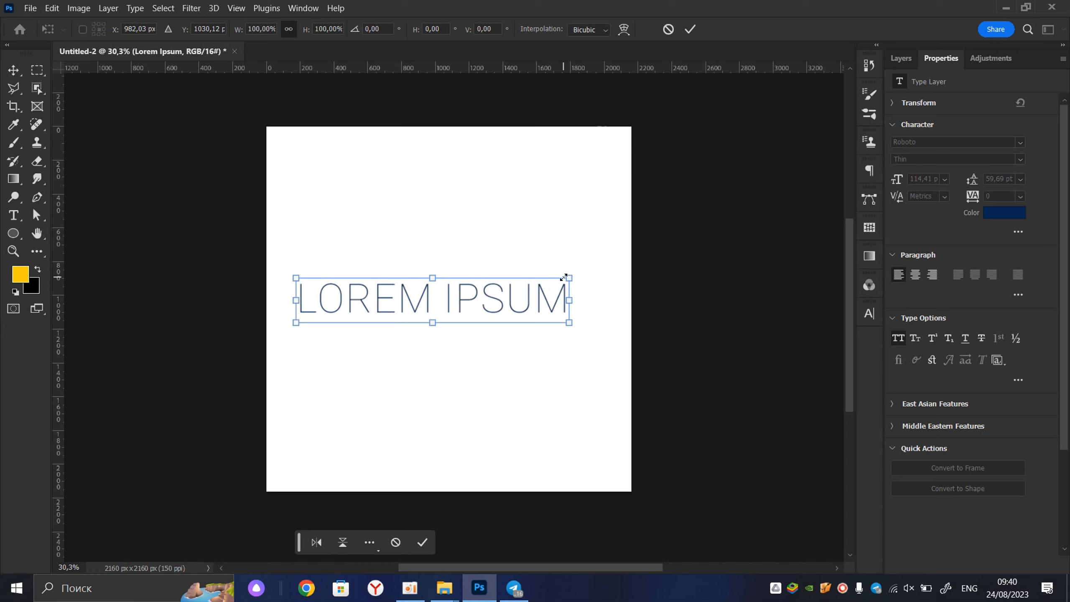
drag(563, 278, 591, 274)
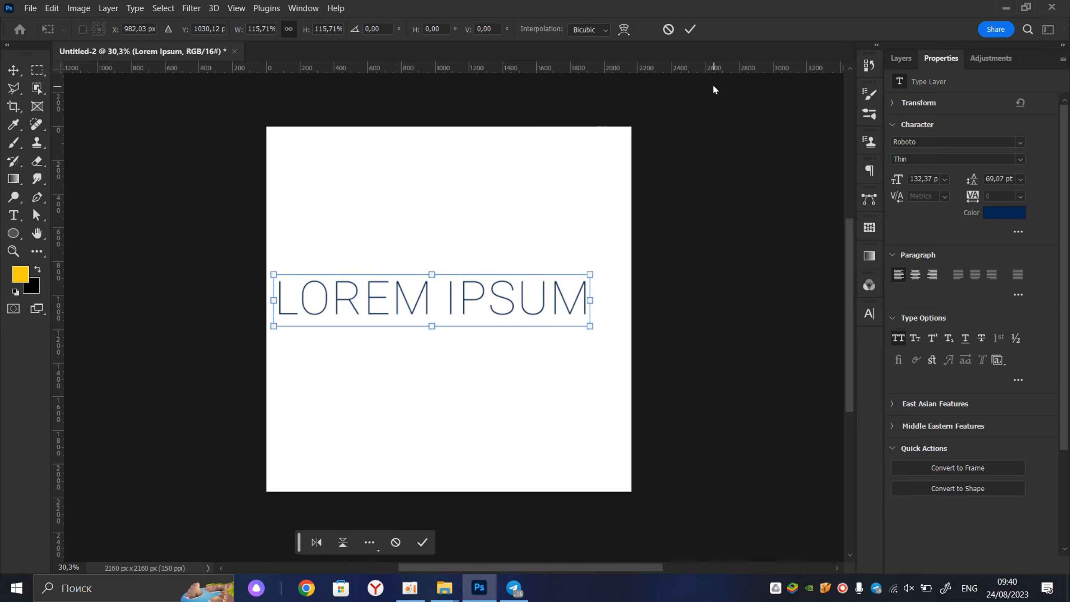
click(691, 30)
- Nudge the enlarged LOREM IPSUM text slightly to the right, select it for editing, and commit without changing its formatting
key(ctrl+plus)
mouse_move(447, 299)
mouse_down()
mouse_move(495, 287)
mouse_move(452, 282)
mouse_move(457, 299)
mouse_up()
double_click(489, 299)
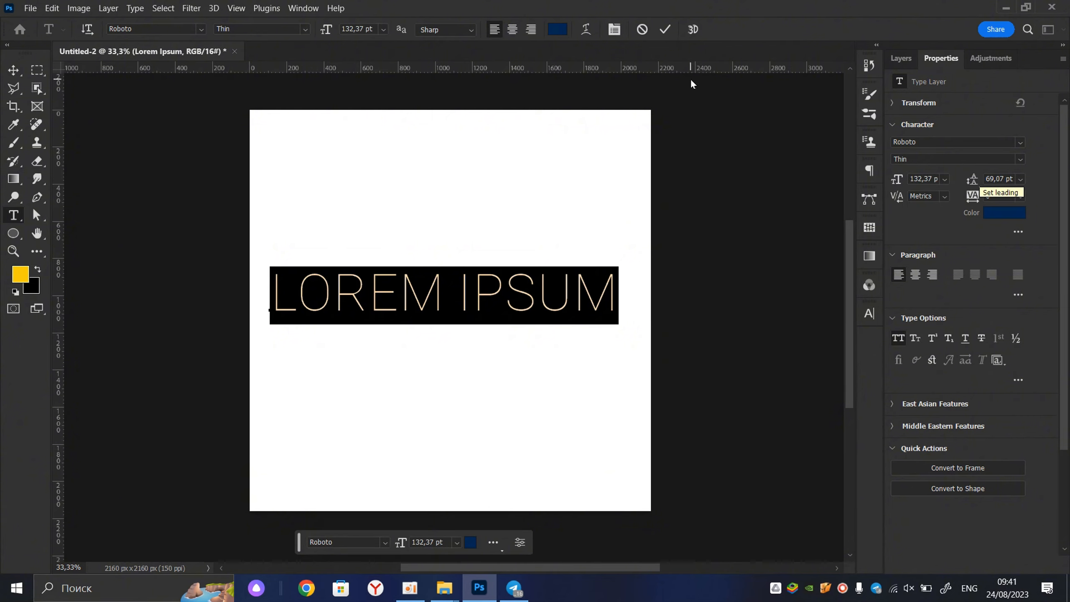
click(665, 30)
double_click(577, 300)
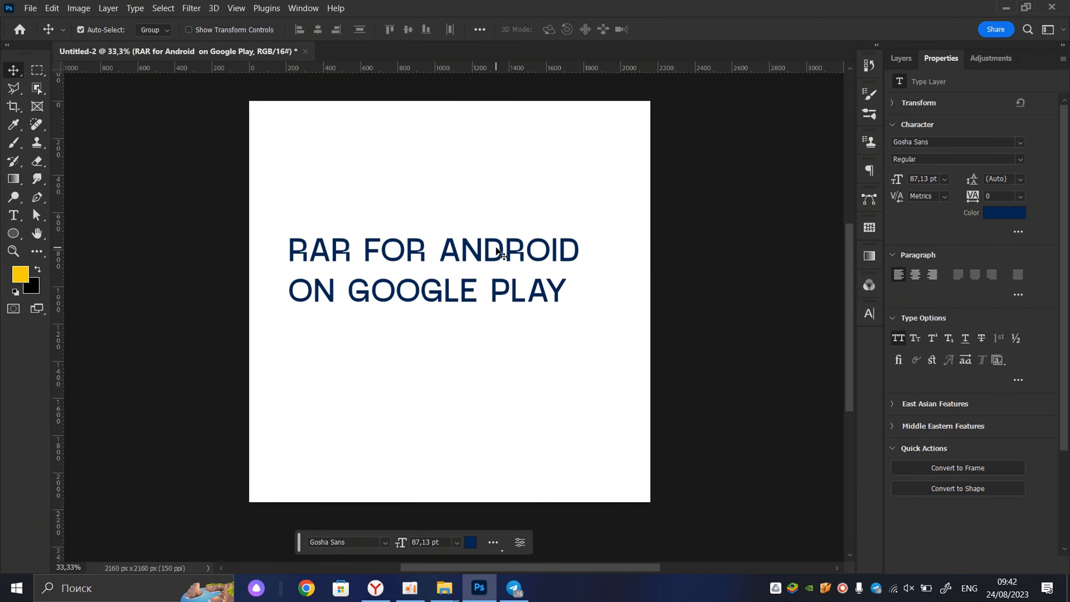
- Select the RAR FOR ANDROID ON GOOGLE PLAY text, try a leading of 78 pt, and widen it to 99 pt
double_click(499, 252)
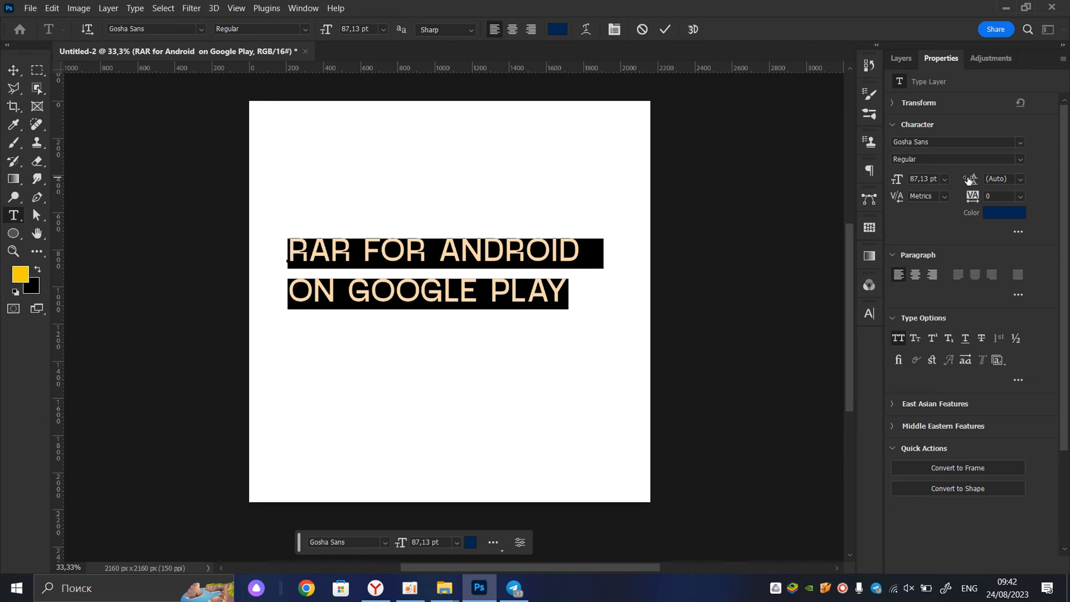
mouse_move(968, 180)
mouse_down()
mouse_move(958, 186)
mouse_move(970, 180)
mouse_up()
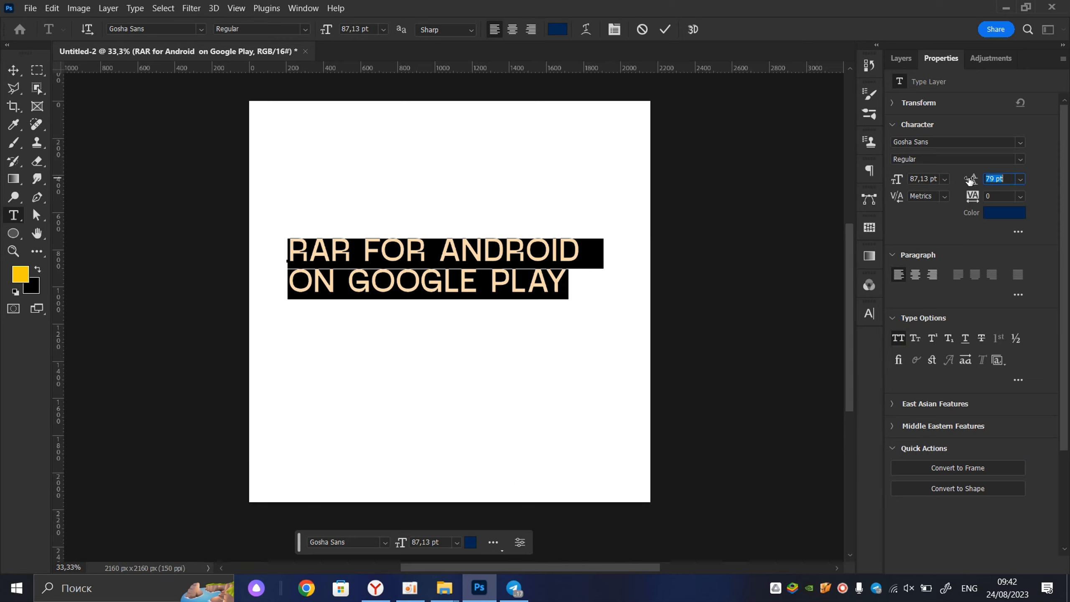
drag(970, 180, 908, 179)
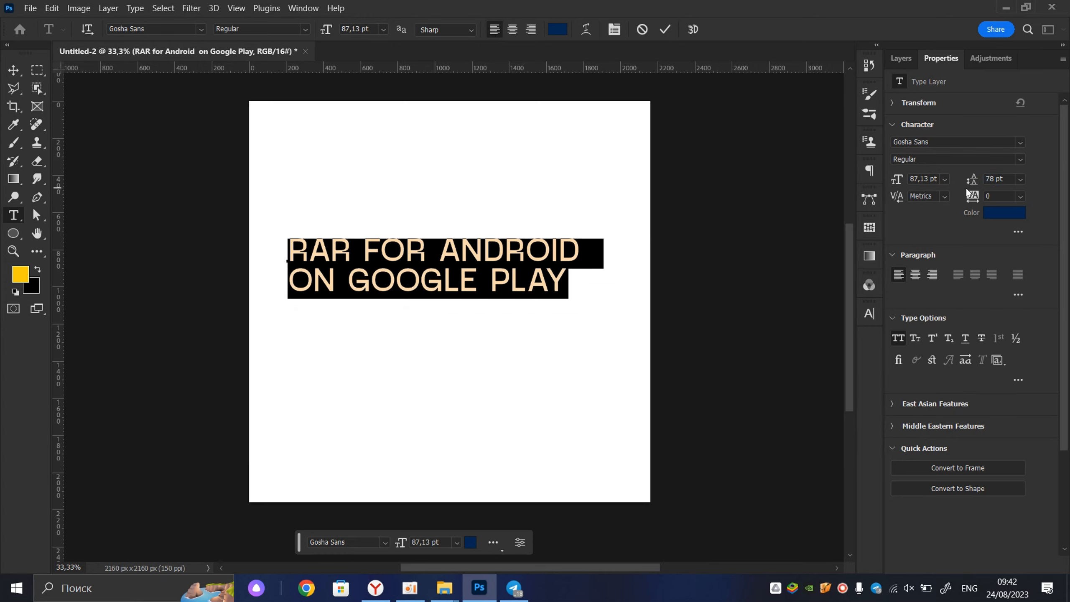
drag(976, 177, 988, 181)
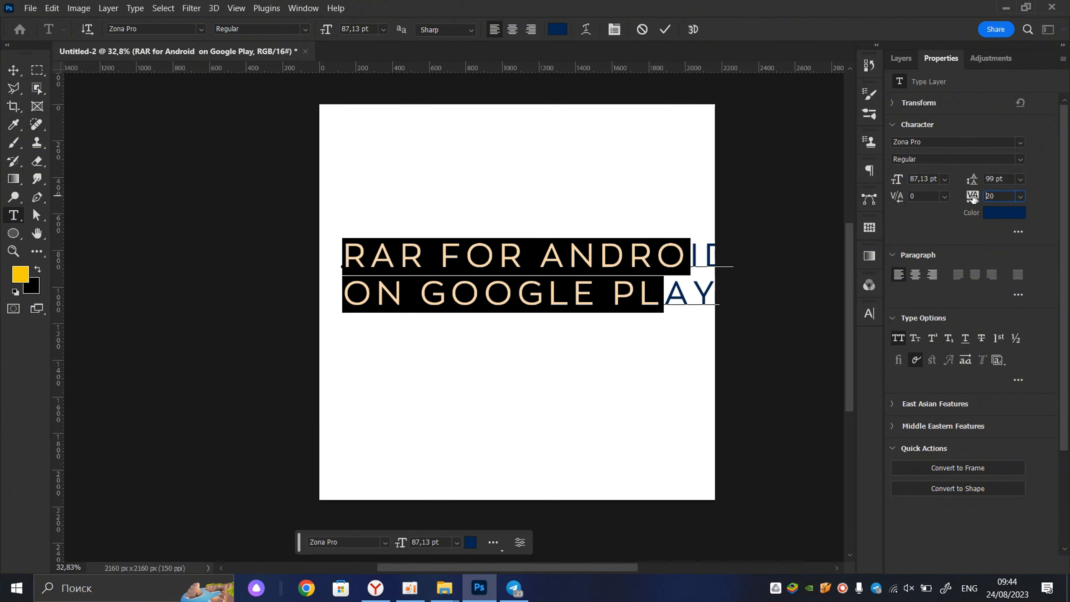
- Try a tracking of -280 on the RAR FOR ANDROID text, commit it, and undo the change
mouse_move(978, 200)
mouse_down()
mouse_move(1004, 206)
mouse_move(953, 197)
mouse_move(967, 196)
mouse_up()
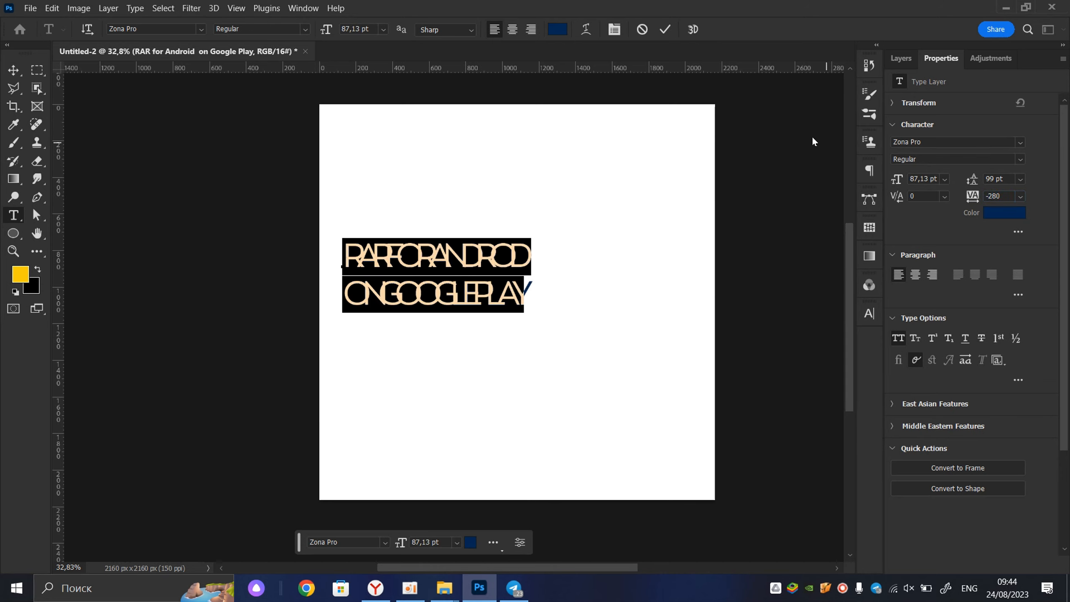
click(662, 32)
key(v)
key(ctrl+z)
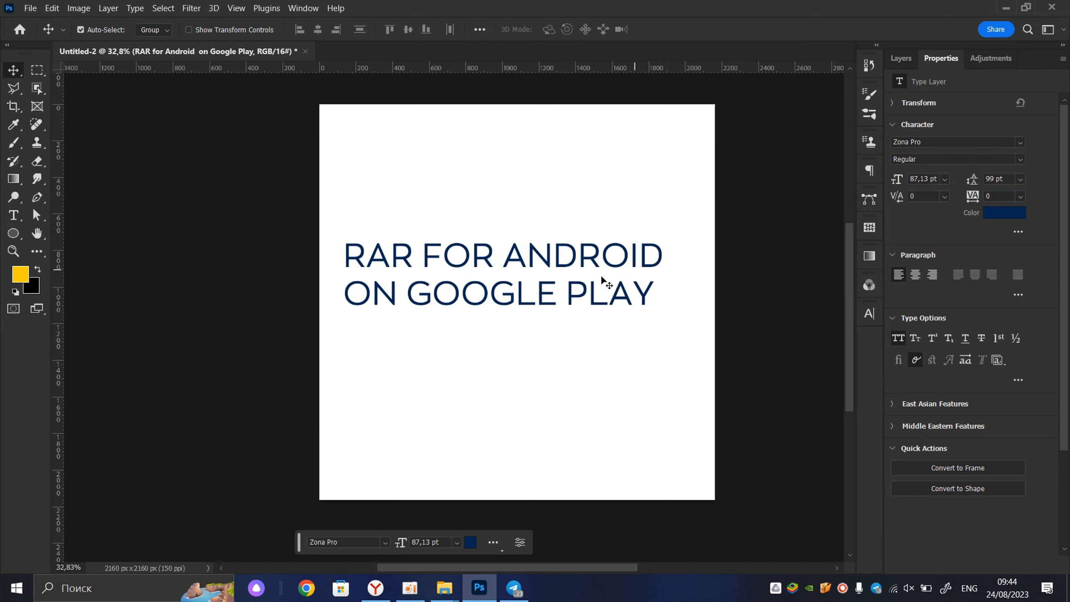
- Move the RAR FOR ANDROID text slightly up and right, and change its color to a brighter blue
drag(480, 280, 494, 275)
double_click(494, 275)
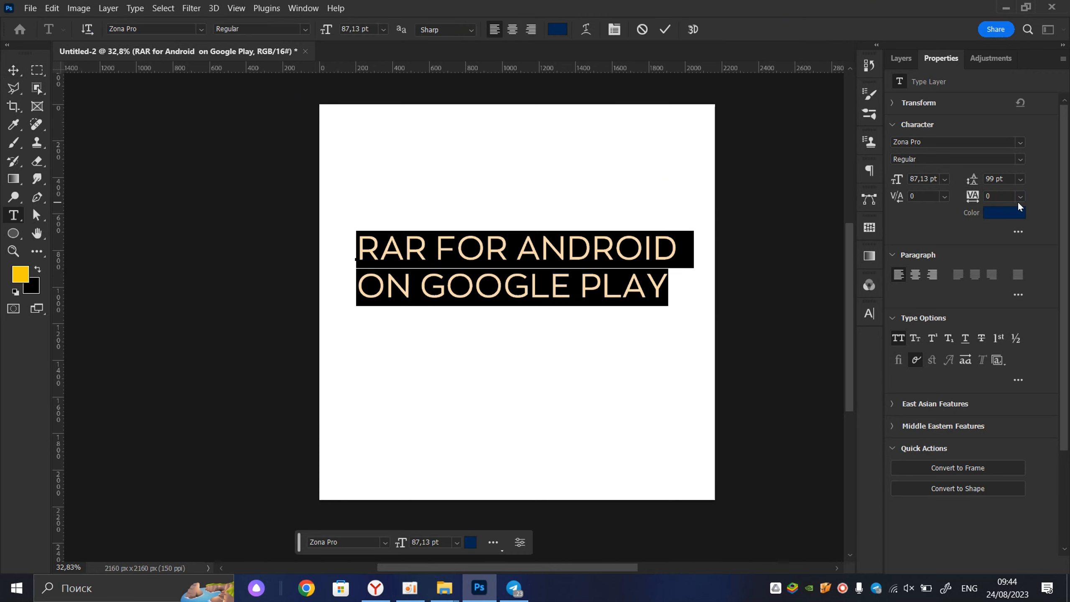
click(1001, 212)
click(950, 292)
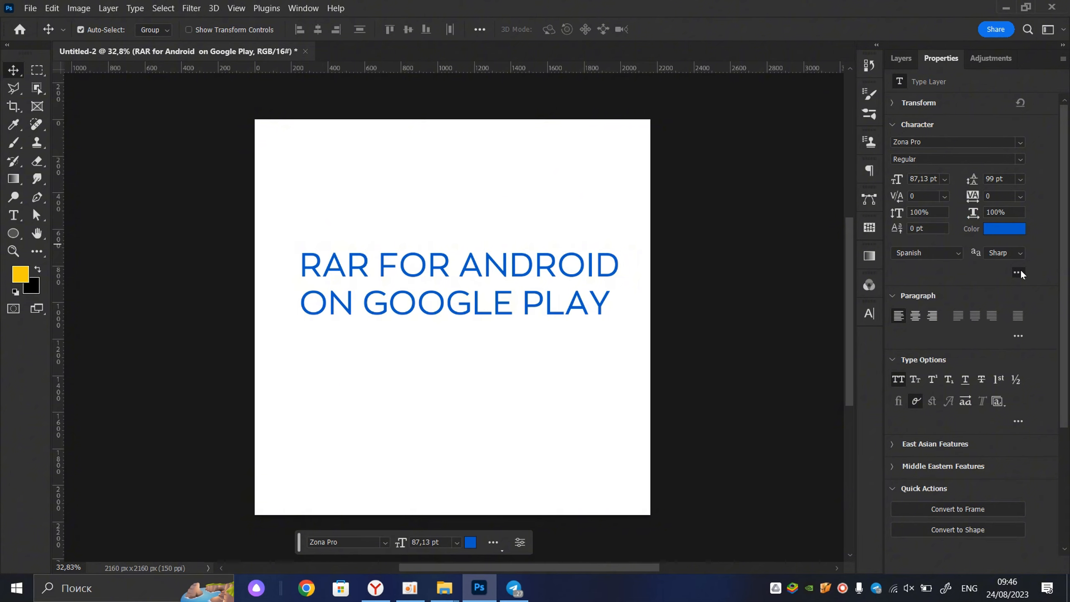
- Examine the anti-aliasing options for the RAR FOR ANDROID text and keep Sharp
click(1016, 256)
click(1018, 252)
click(1021, 253)
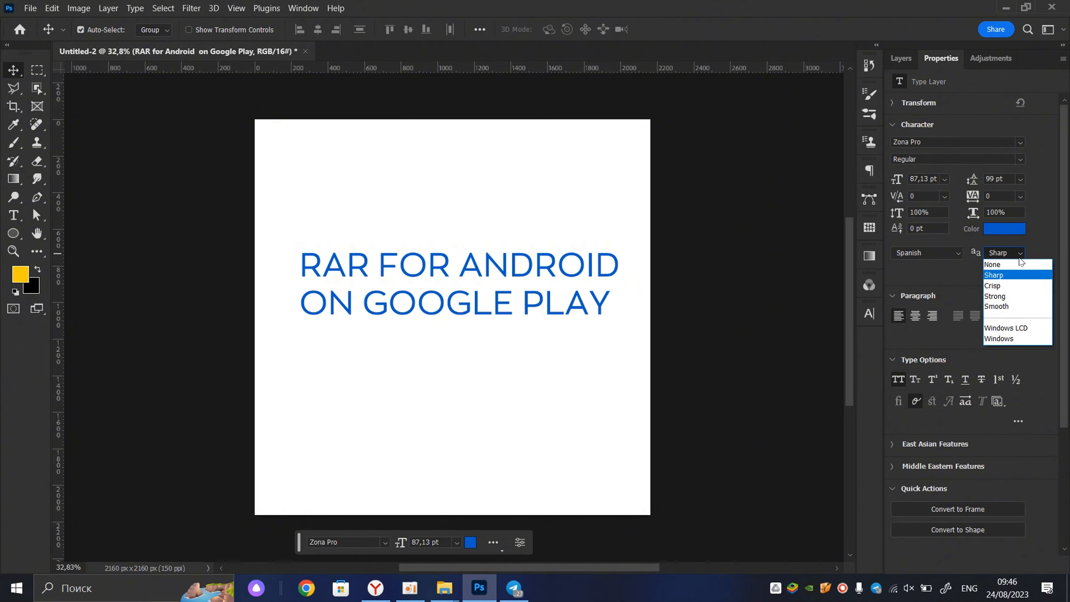
click(1003, 277)
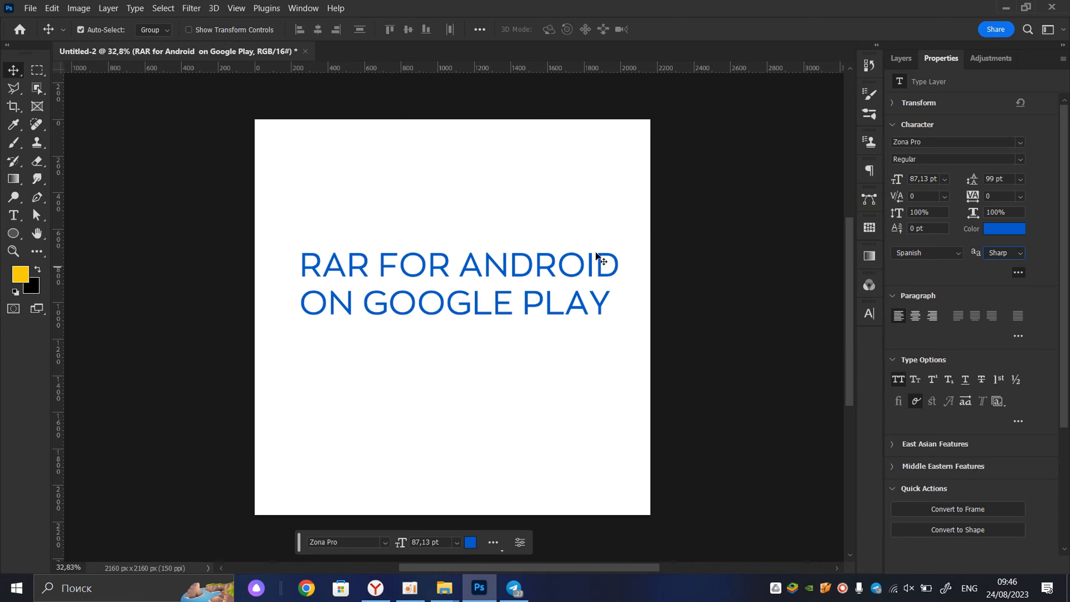
- Move the RAR FOR ANDROID text up, set its anti-aliasing to Strong, commit the edit, and nudge it slightly left
drag(570, 274, 572, 244)
double_click(571, 241)
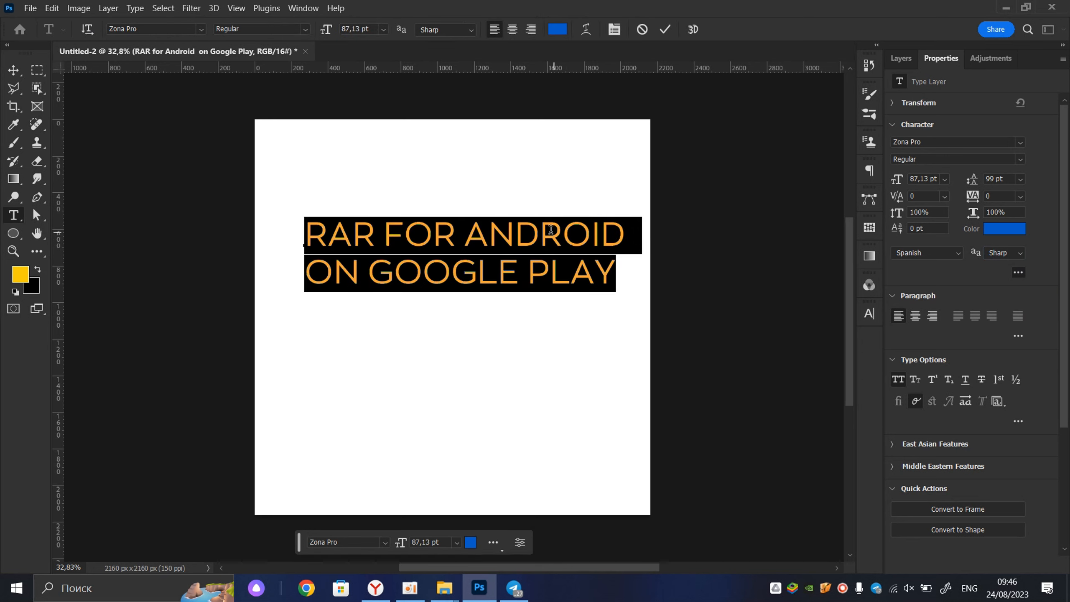
click(462, 31)
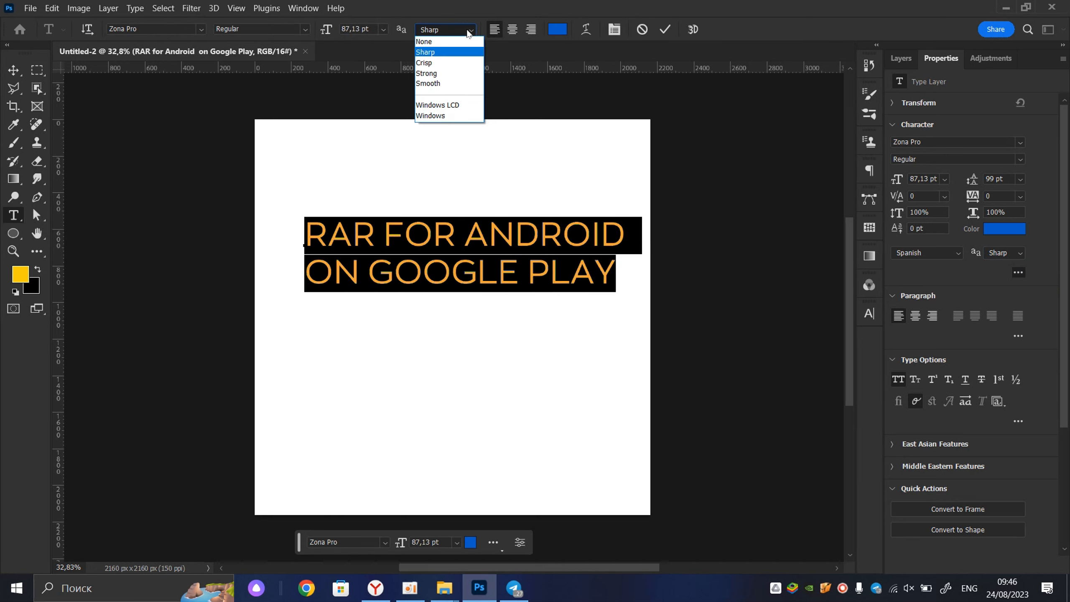
click(444, 74)
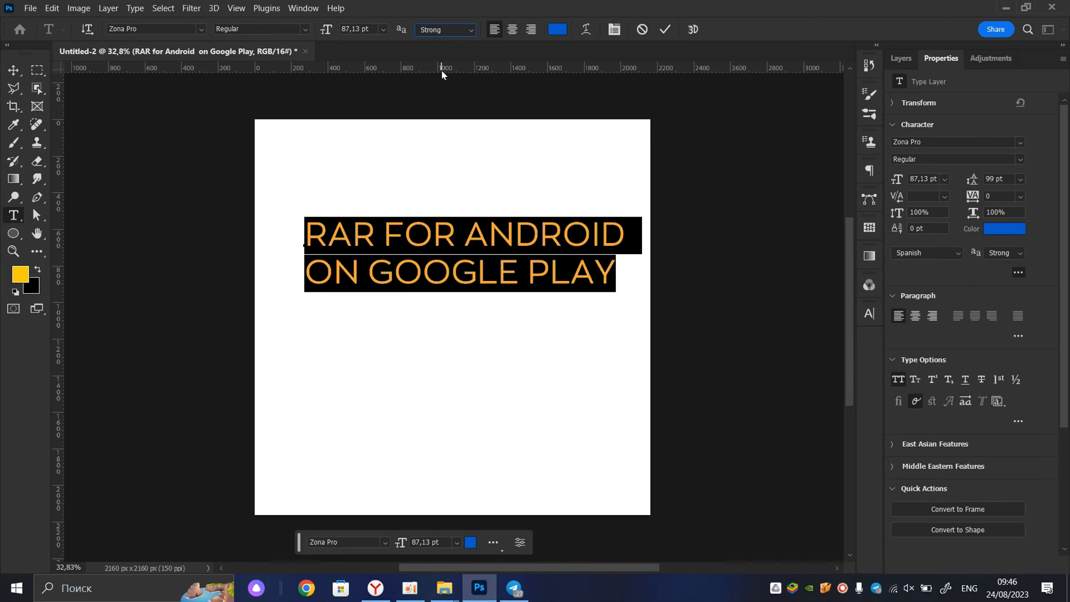
click(666, 30)
key(v)
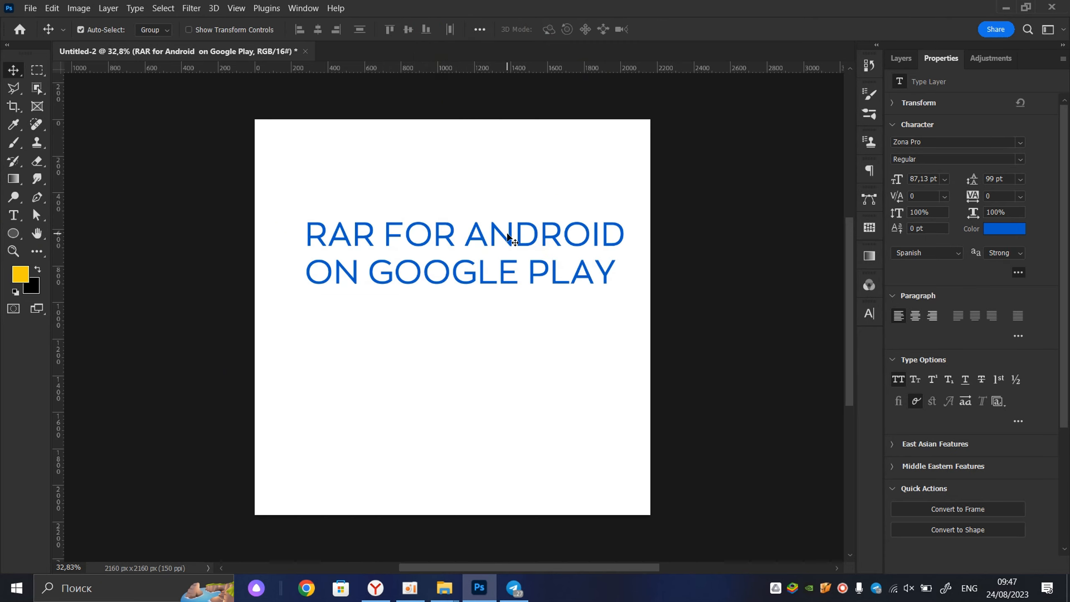
drag(507, 236, 491, 237)
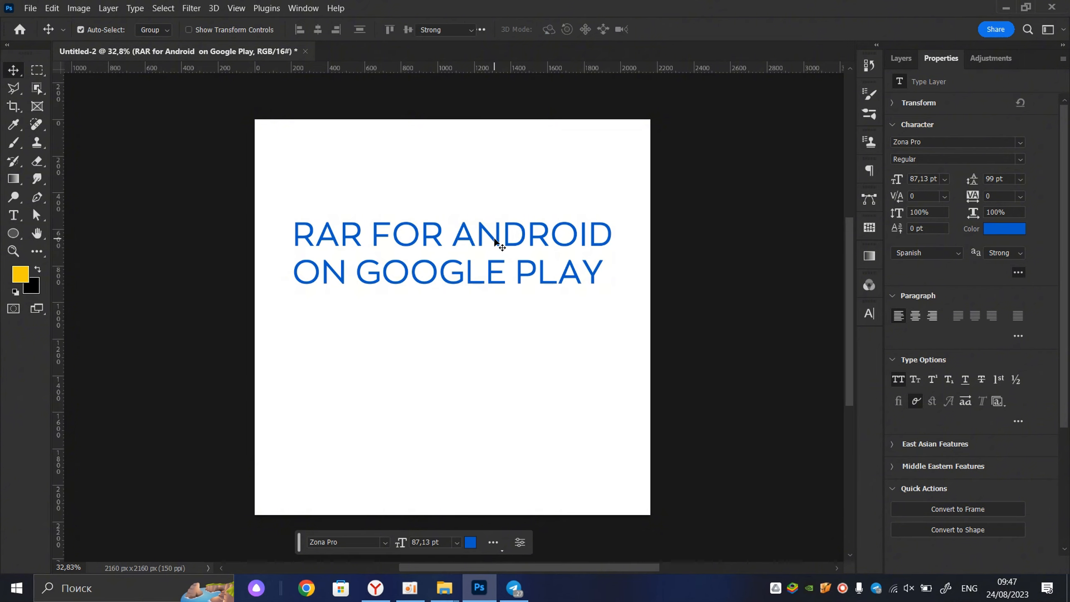
- Set the anti-aliasing of the RAR FOR ANDROID text to Sharp and commit the edit
double_click(495, 233)
click(665, 29)
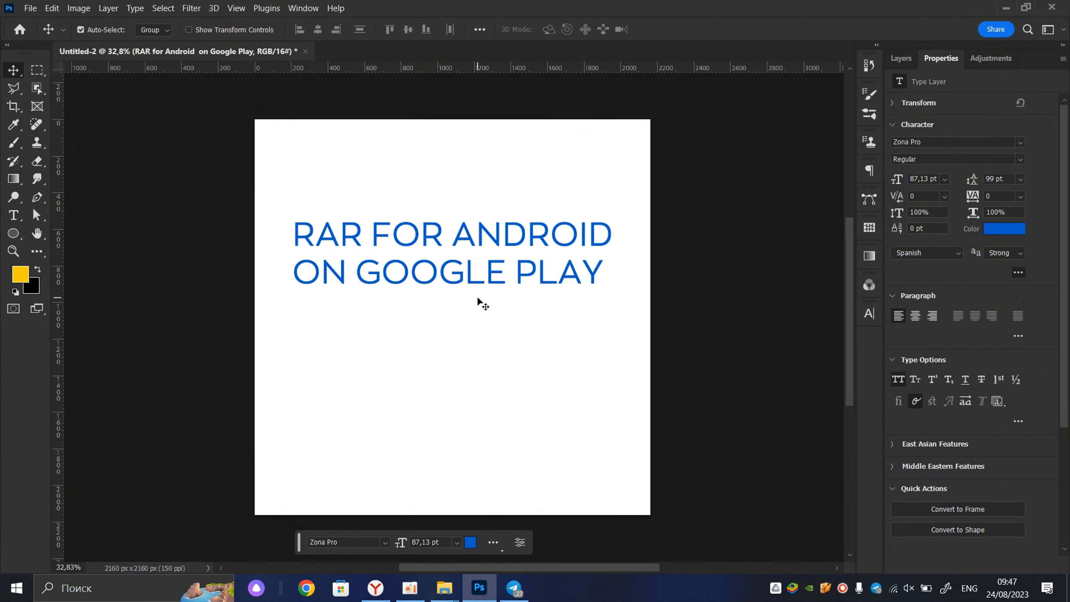
scroll(508, 263, up, 5)
scroll(530, 181, up, 5)
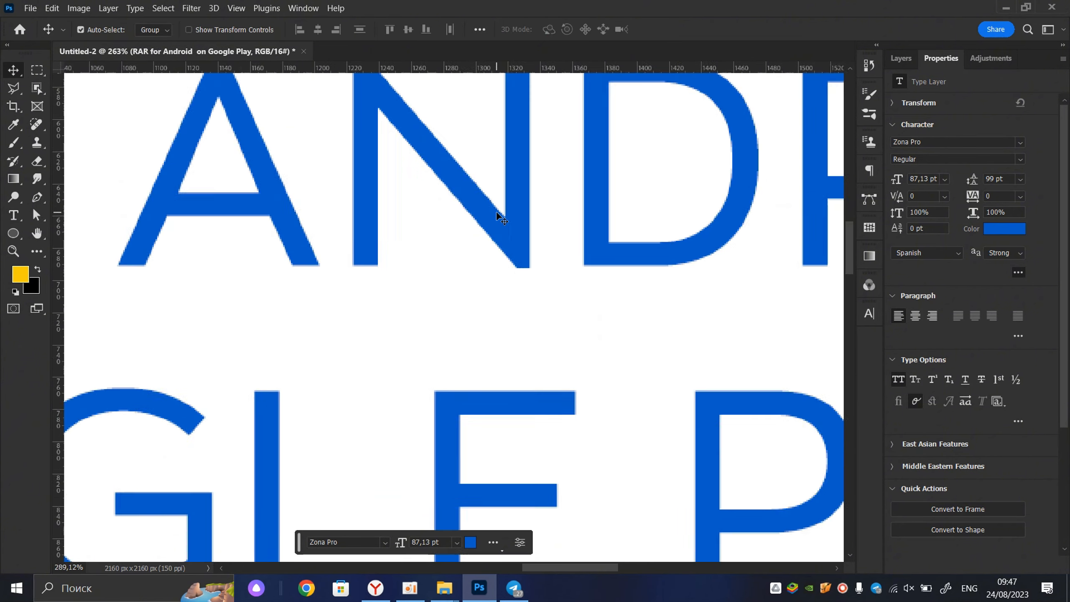
double_click(497, 211)
scroll(468, 145, up, 3)
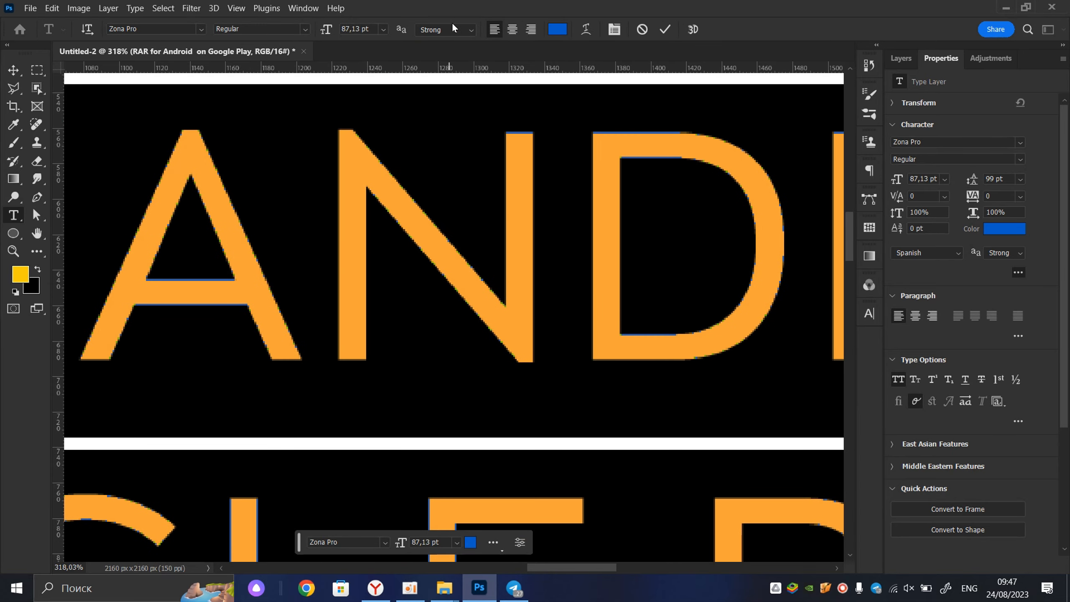
click(445, 29)
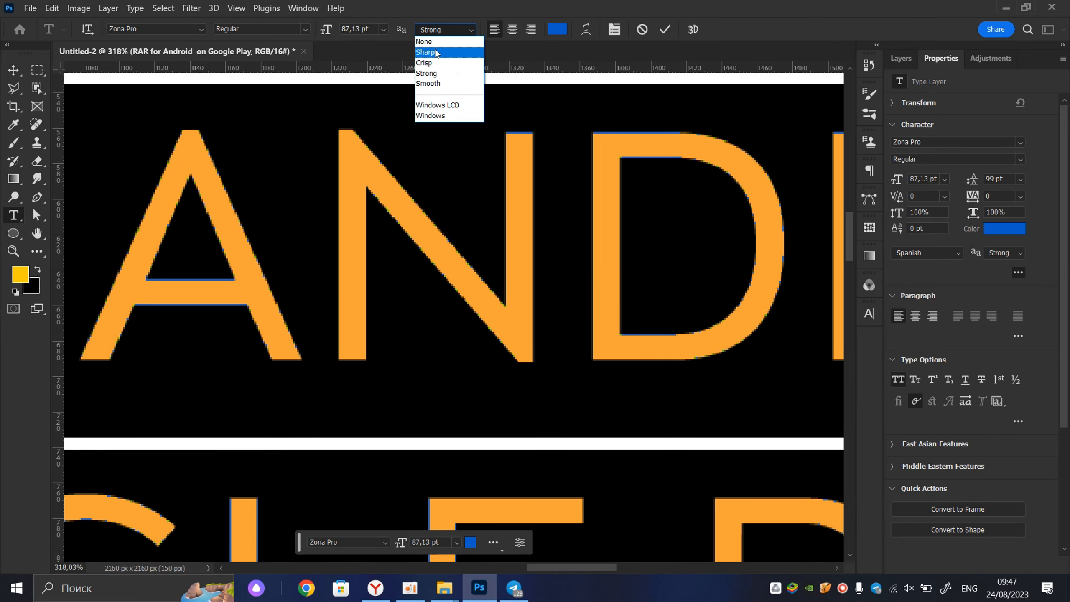
click(436, 52)
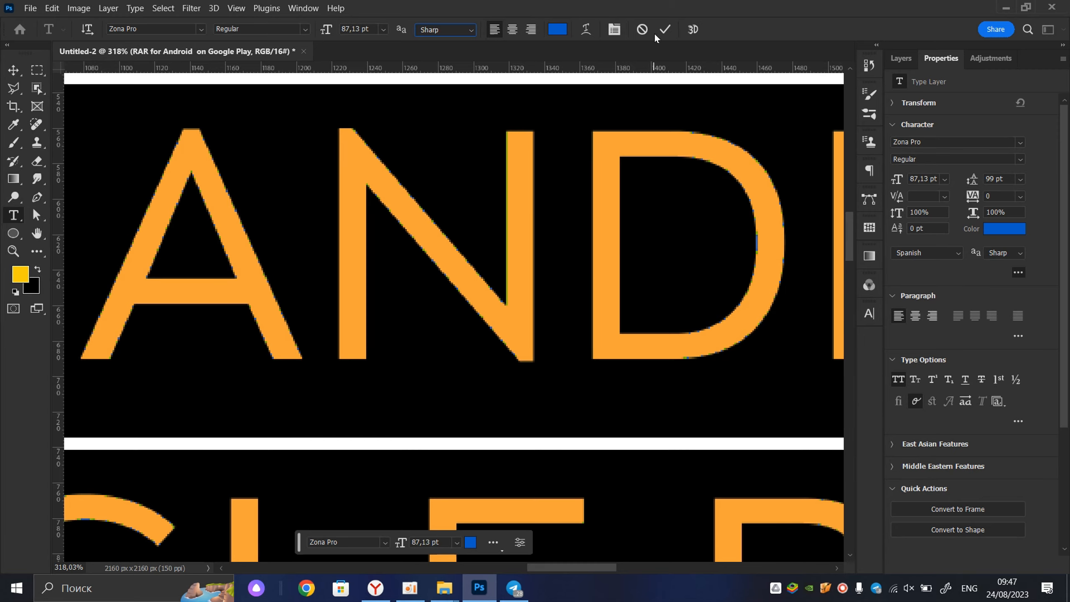
click(665, 30)
key(v)
scroll(561, 179, down, 5)
scroll(561, 182, down, 3)
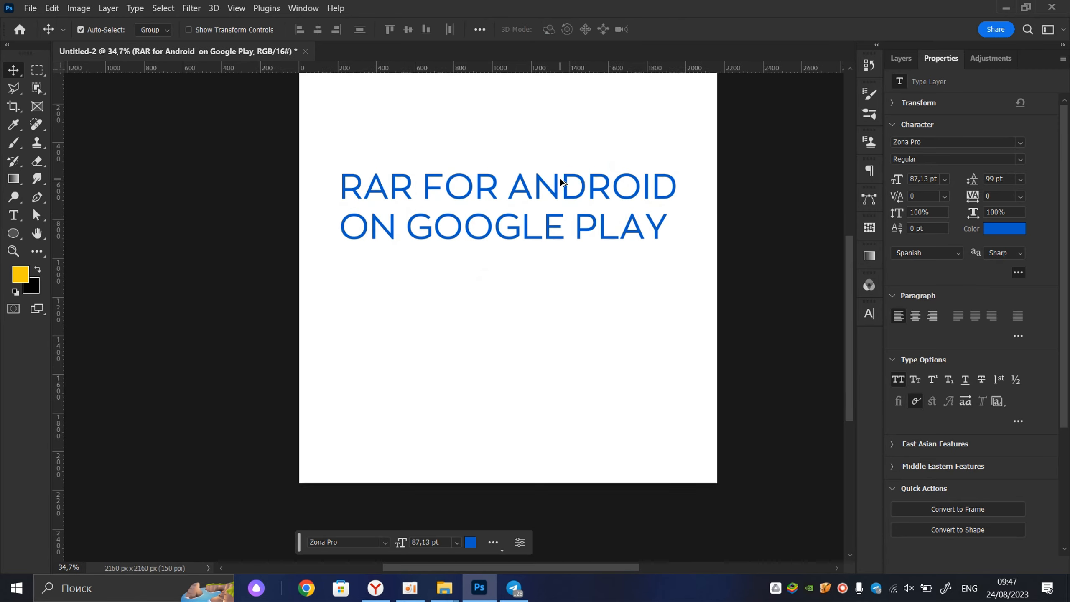
scroll(564, 184, up, 2)
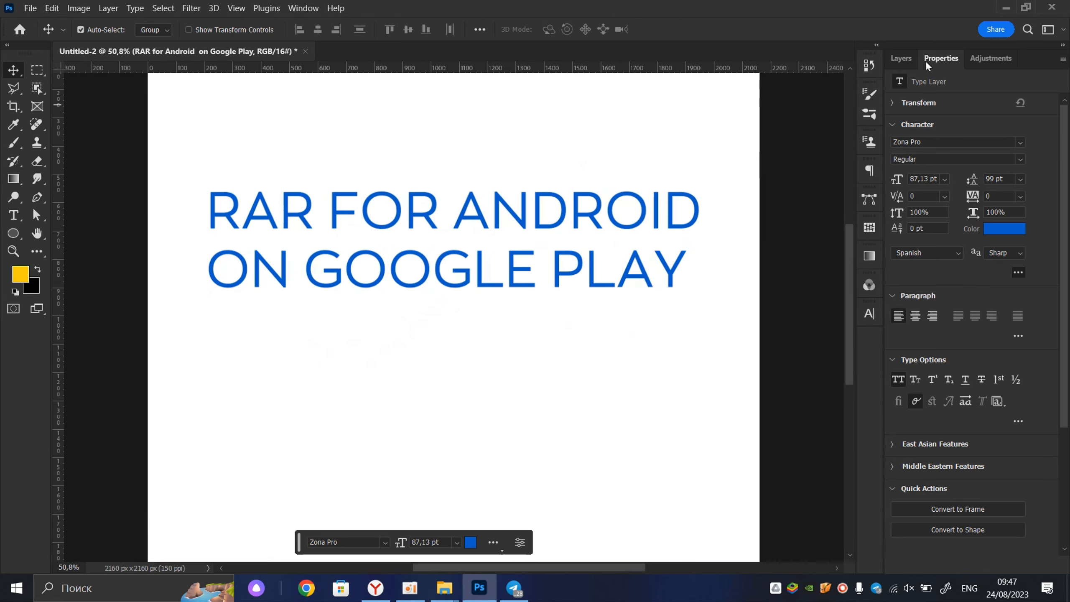
- Set the anti-aliasing of the RAR FOR ANDROID text to Strong and commit the edit
click(901, 58)
double_click(488, 230)
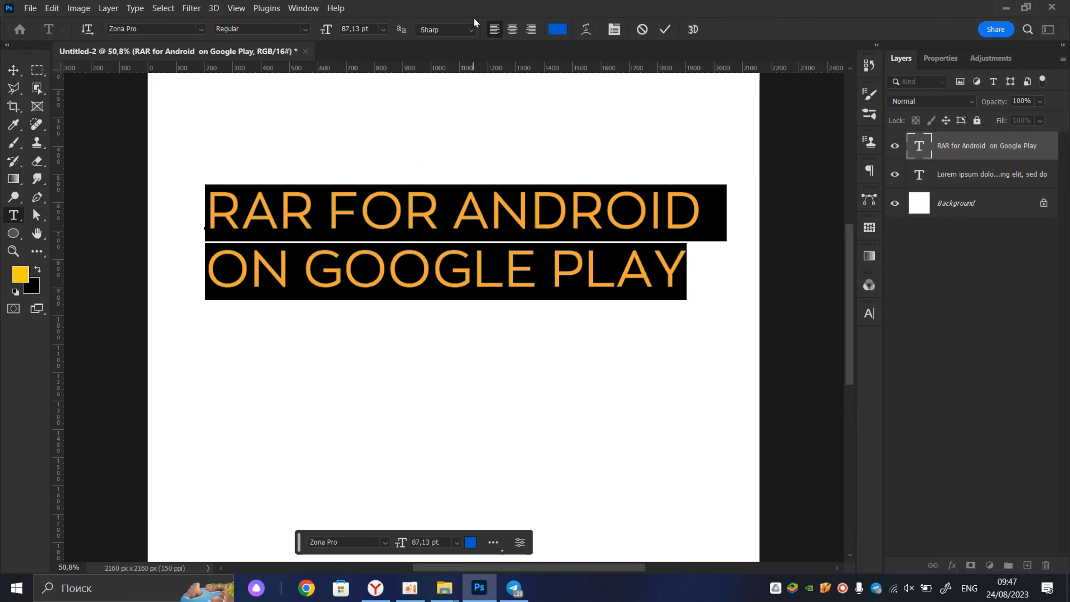
click(469, 30)
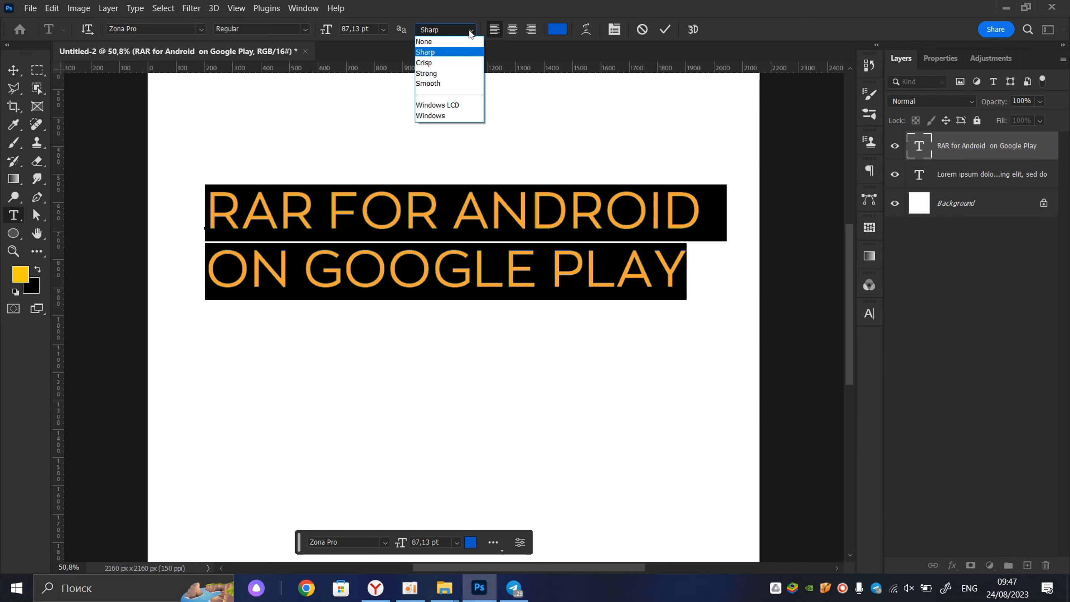
click(448, 74)
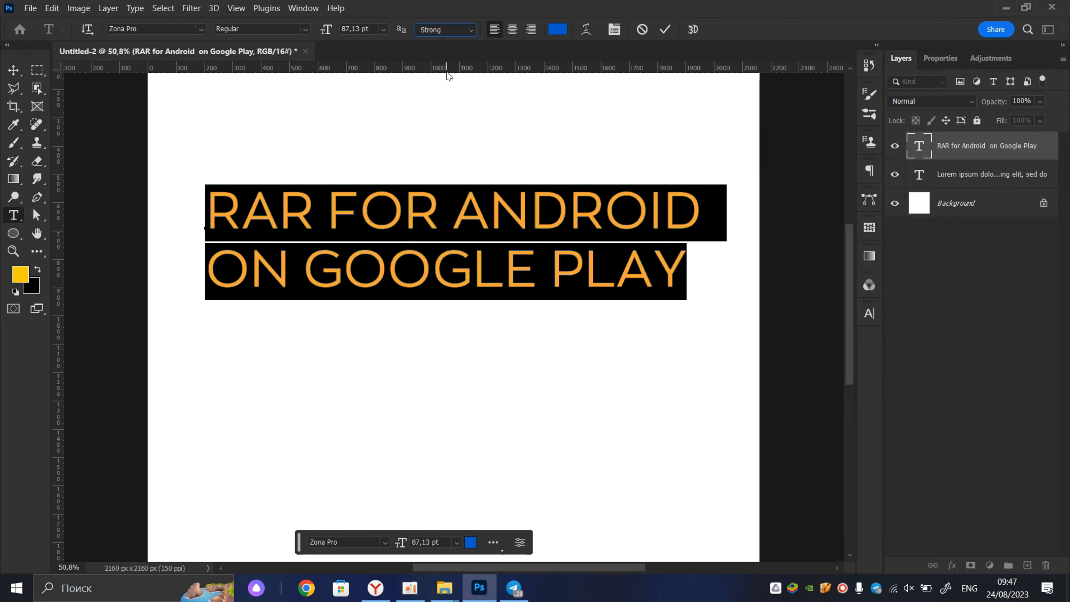
click(665, 34)
- Check the language setting in the text's character properties, leave text editing, and collapse the extra character settings
double_click(477, 219)
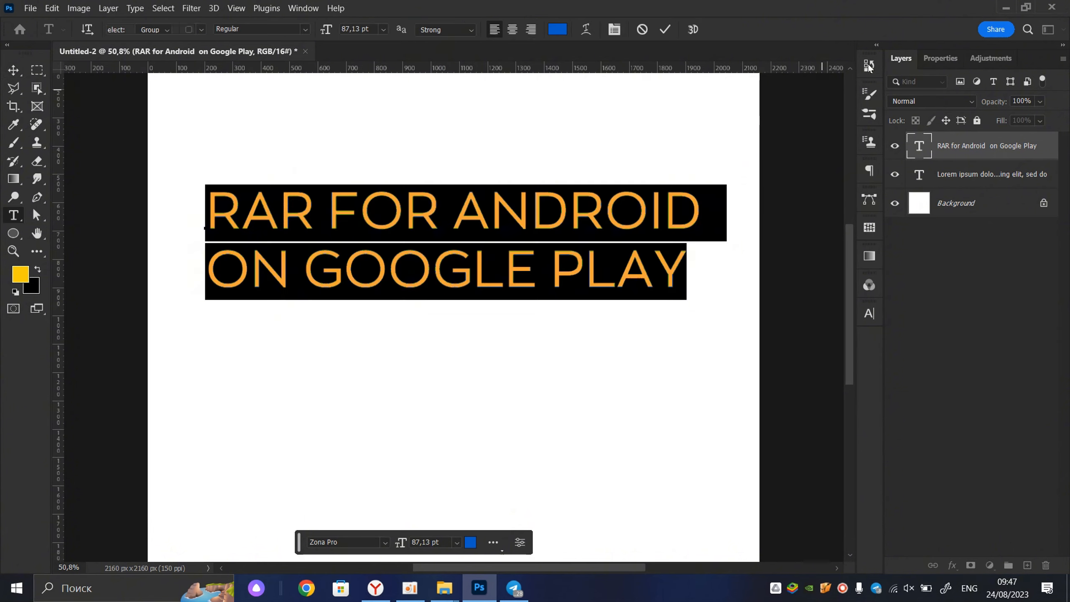
click(944, 59)
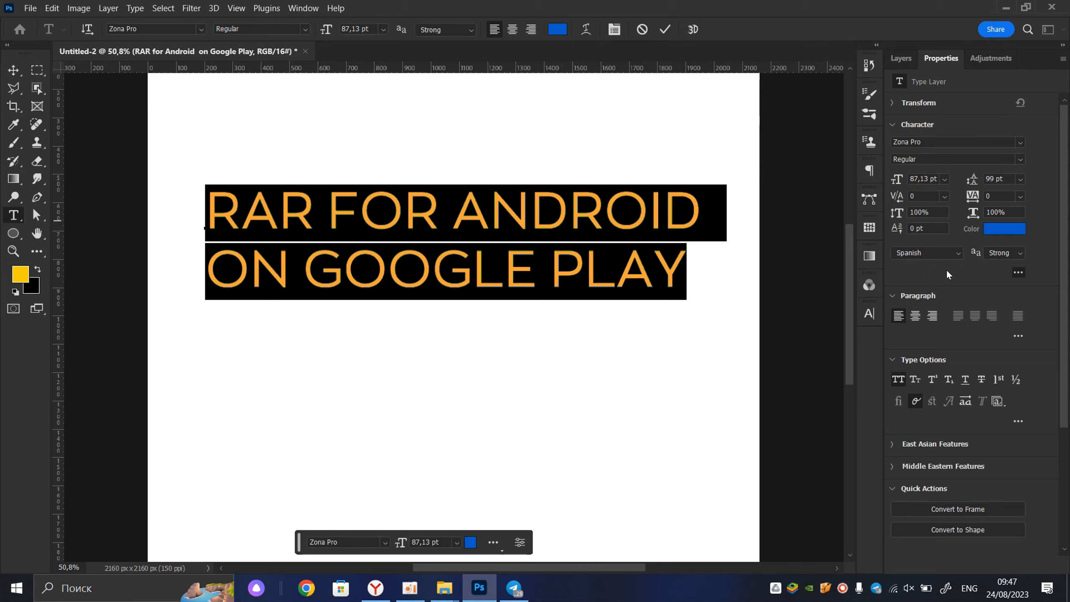
click(962, 251)
click(784, 294)
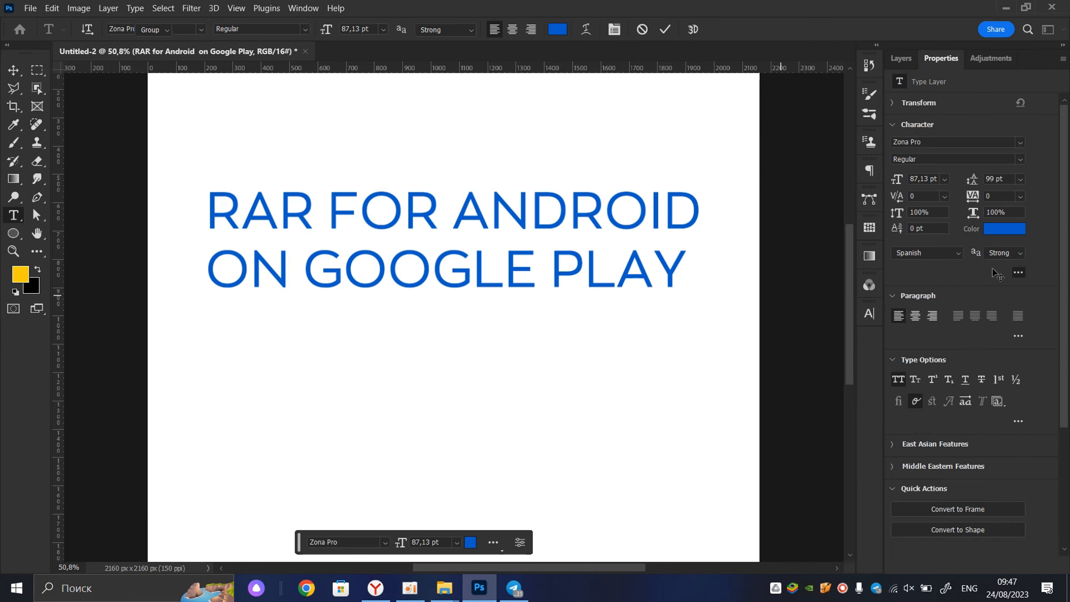
click(1020, 272)
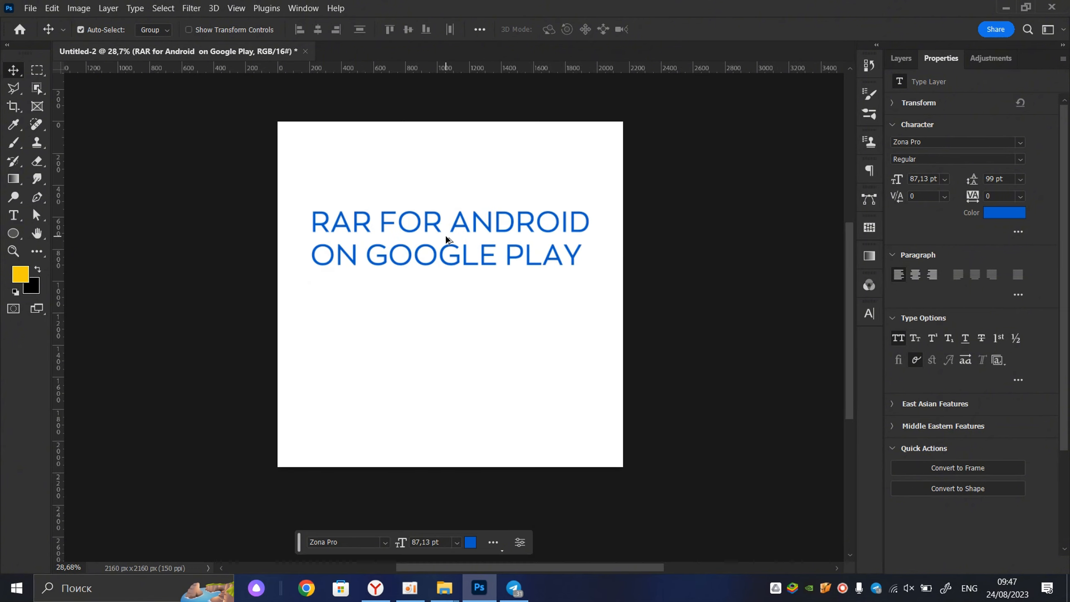
- Duplicate the two text lines inside the same text layer by pasting a copy on a new line below, and commit
scroll(444, 249, down, 2)
double_click(447, 255)
key(ctrl+c)
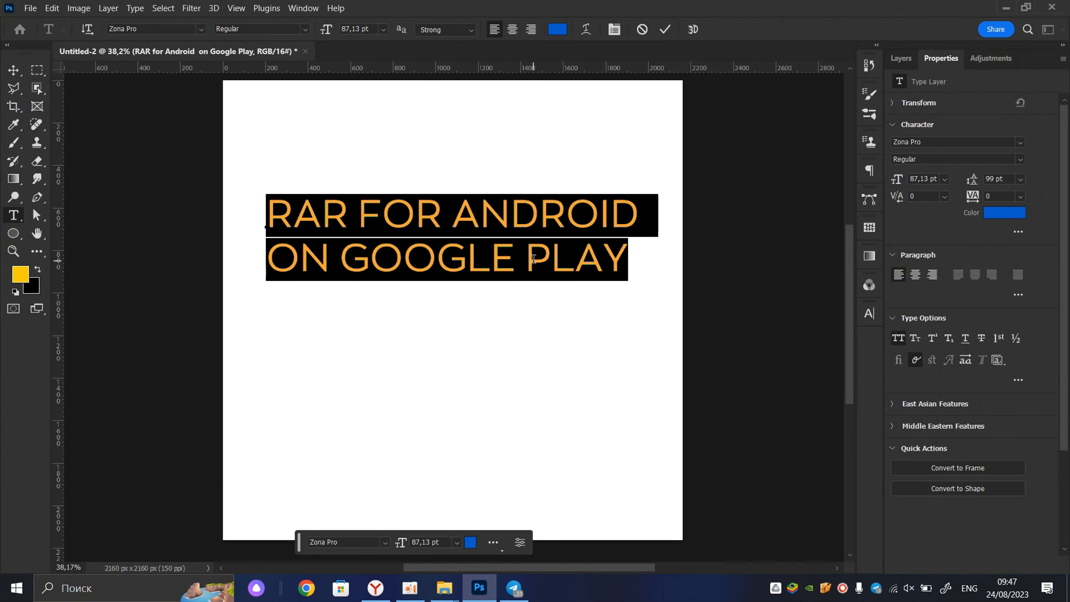
click(637, 257)
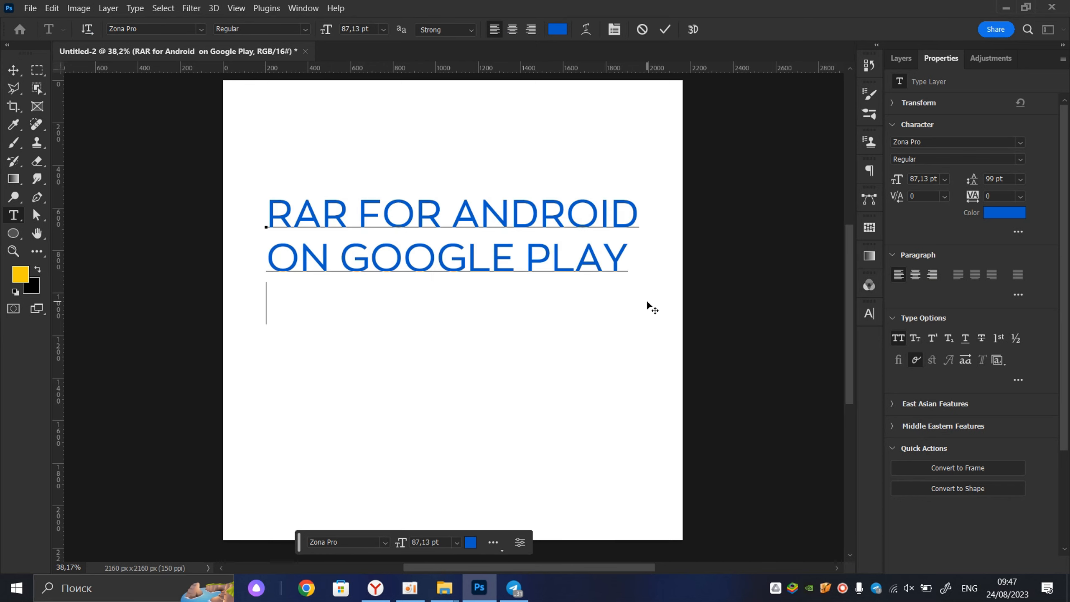
key(ctrl+v)
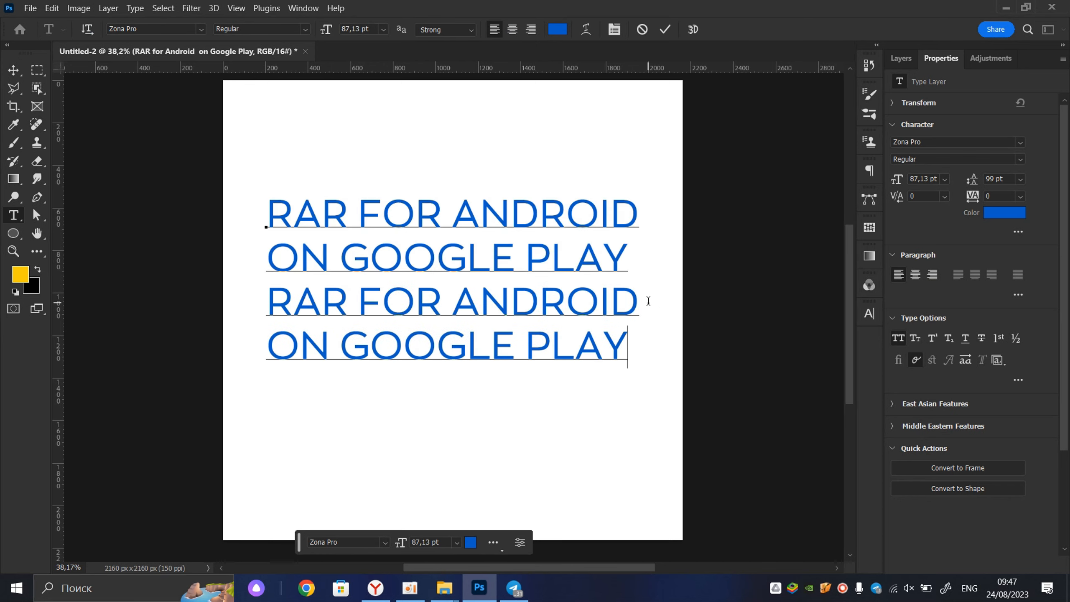
click(665, 29)
- Delete the word PLAY from the second line of the text and commit the edit
double_click(504, 270)
drag(632, 260, 525, 262)
key(BackSpace)
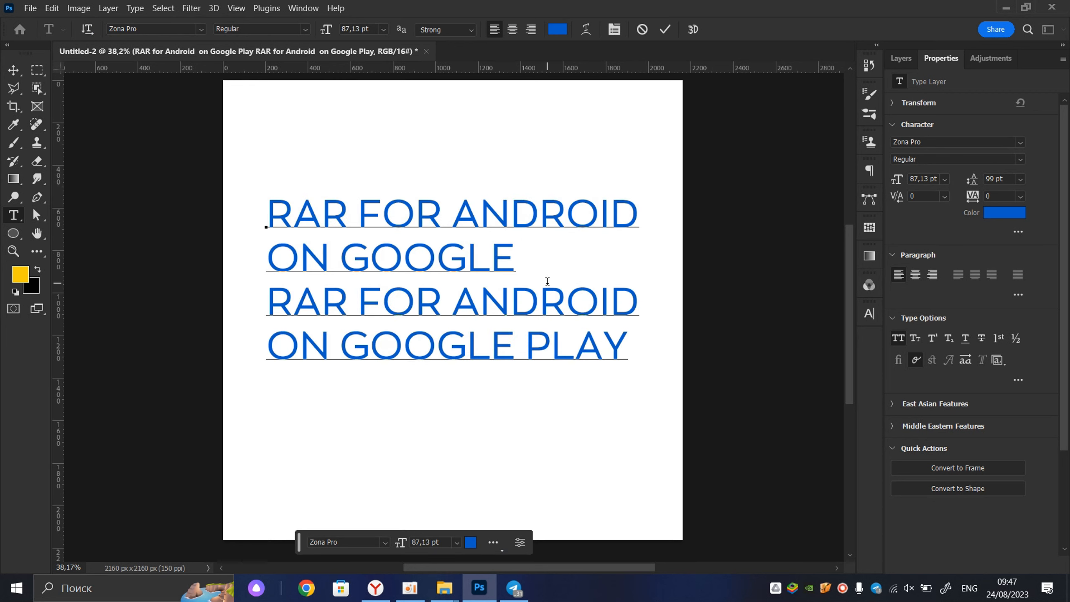
click(664, 29)
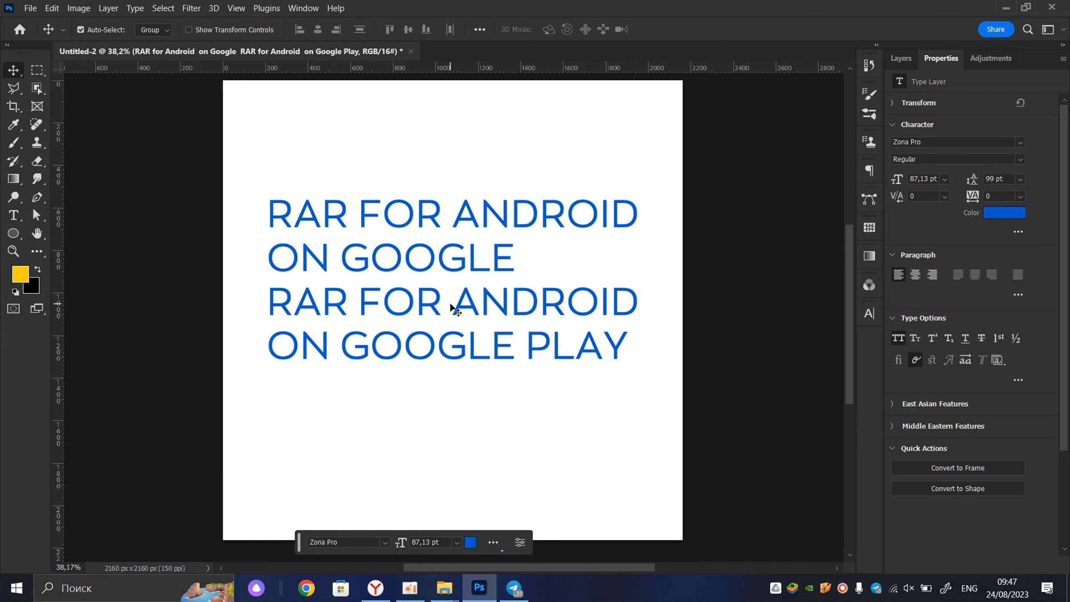
- Center-align all four lines of the text and move the block back onto the middle of the canvas
double_click(454, 306)
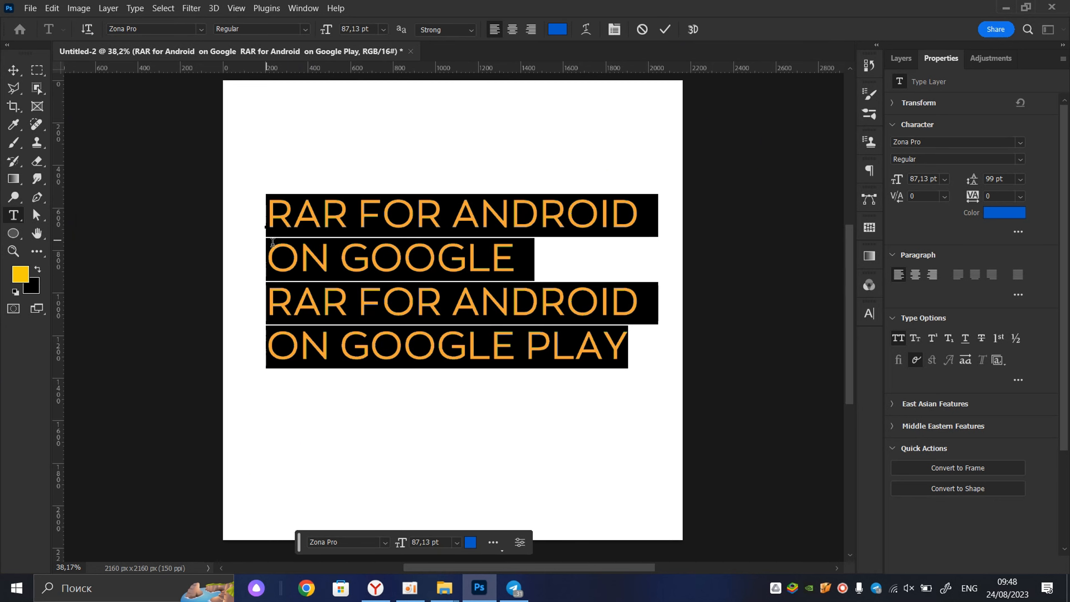
click(915, 275)
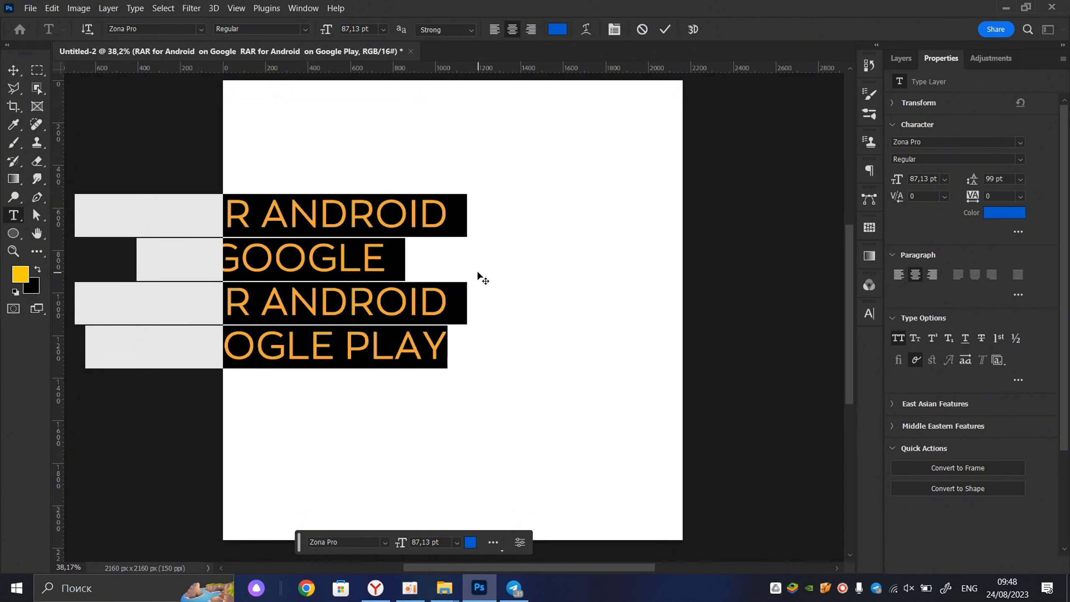
key(ctrl+h)
drag(333, 252, 529, 258)
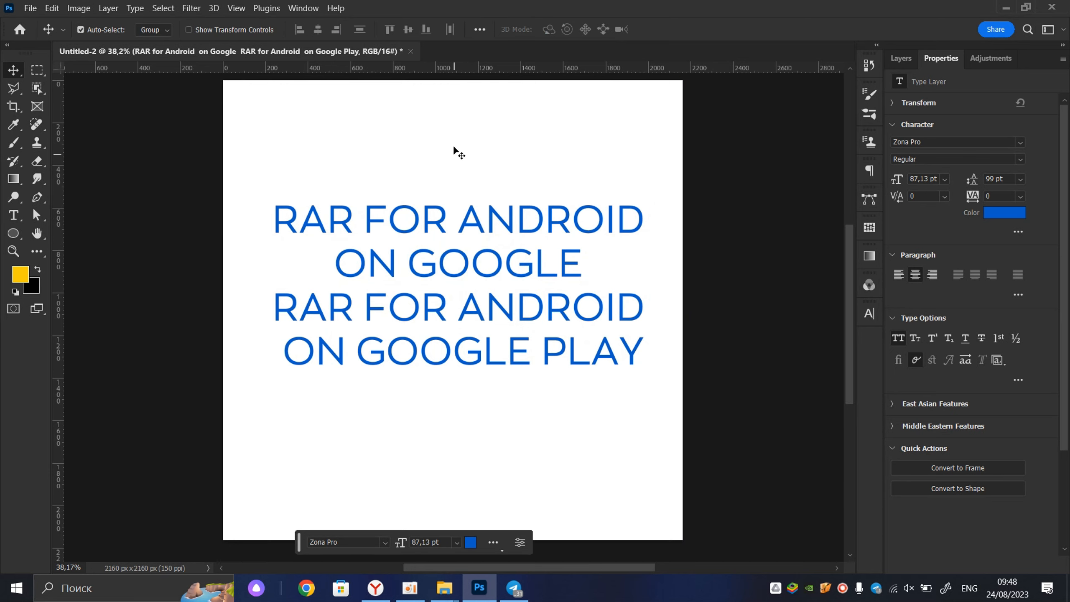
- Right-align the four-line text, commit the edit, and move the block right toward the canvas
double_click(451, 290)
click(933, 274)
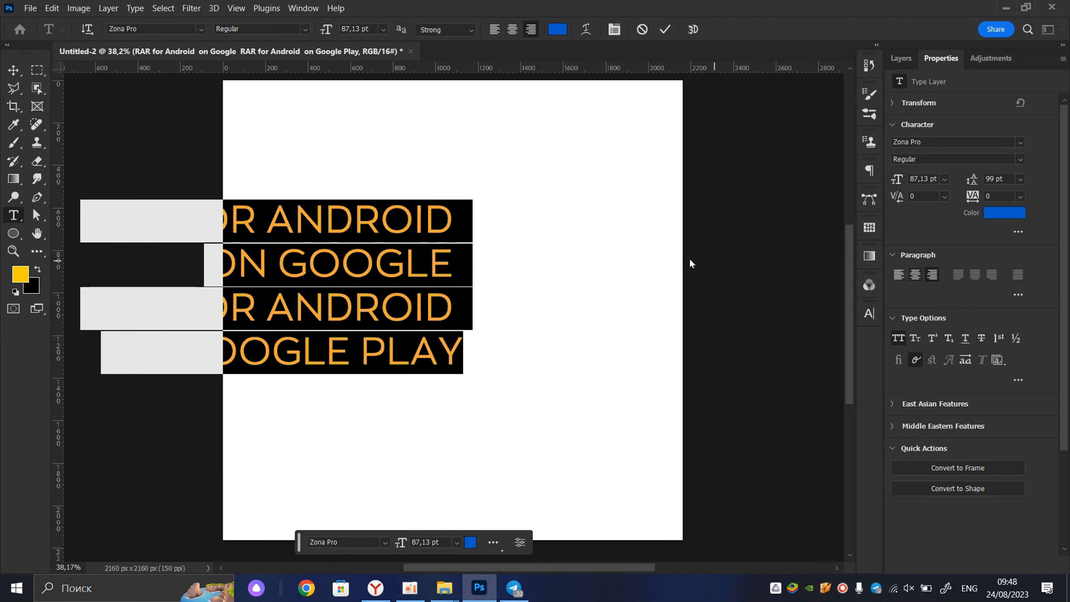
click(473, 339)
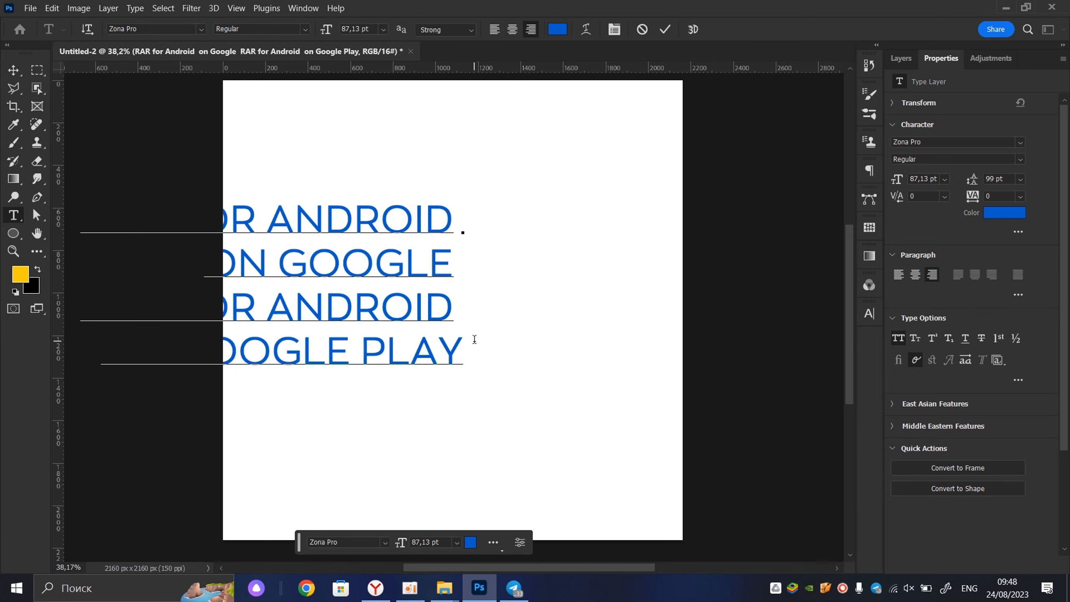
click(665, 35)
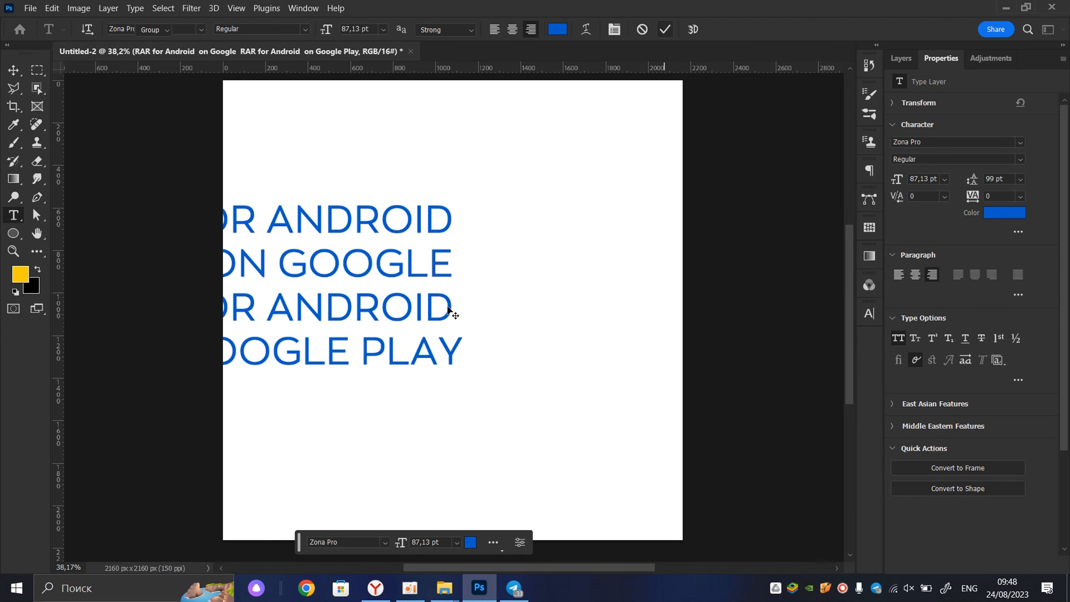
drag(423, 312, 543, 298)
- Remove the trailing spaces from the first three lines, commit the edit, and move the text fully onto the canvas
double_click(578, 296)
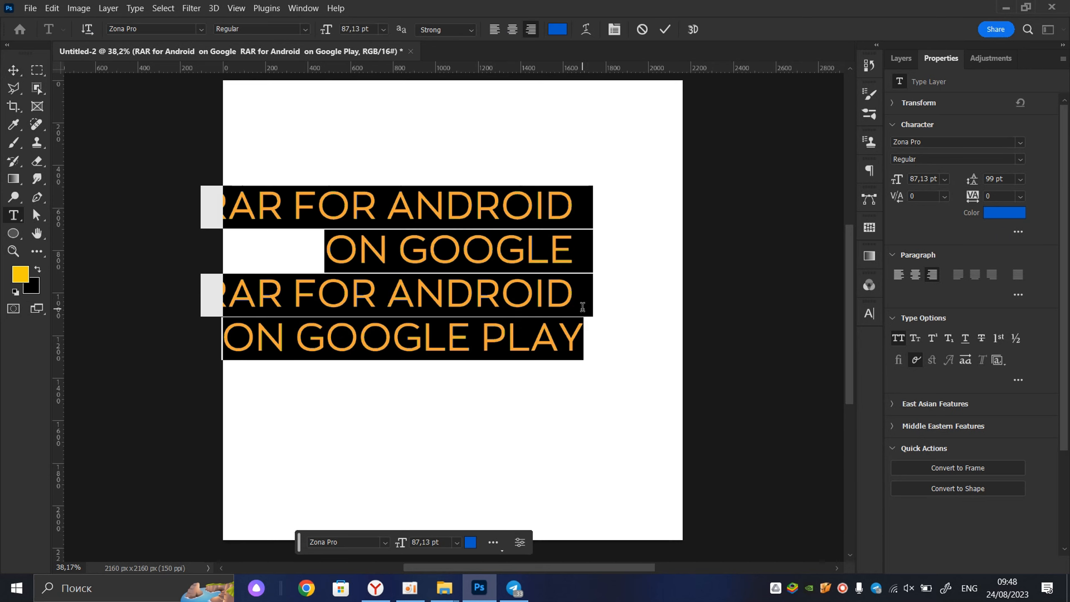
click(587, 307)
key(BackSpace)
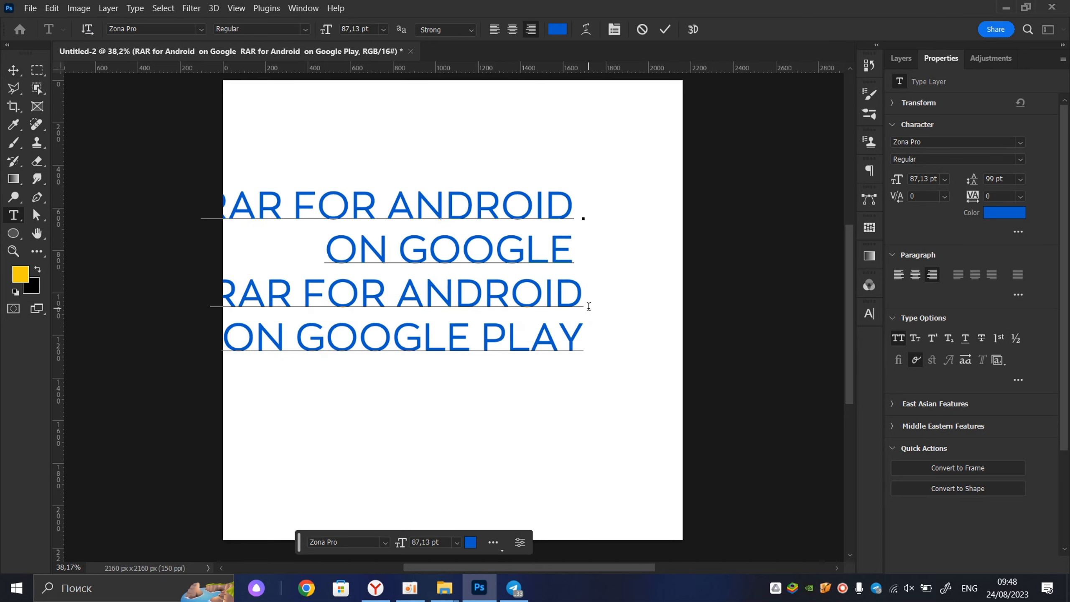
click(583, 258)
key(BackSpace)
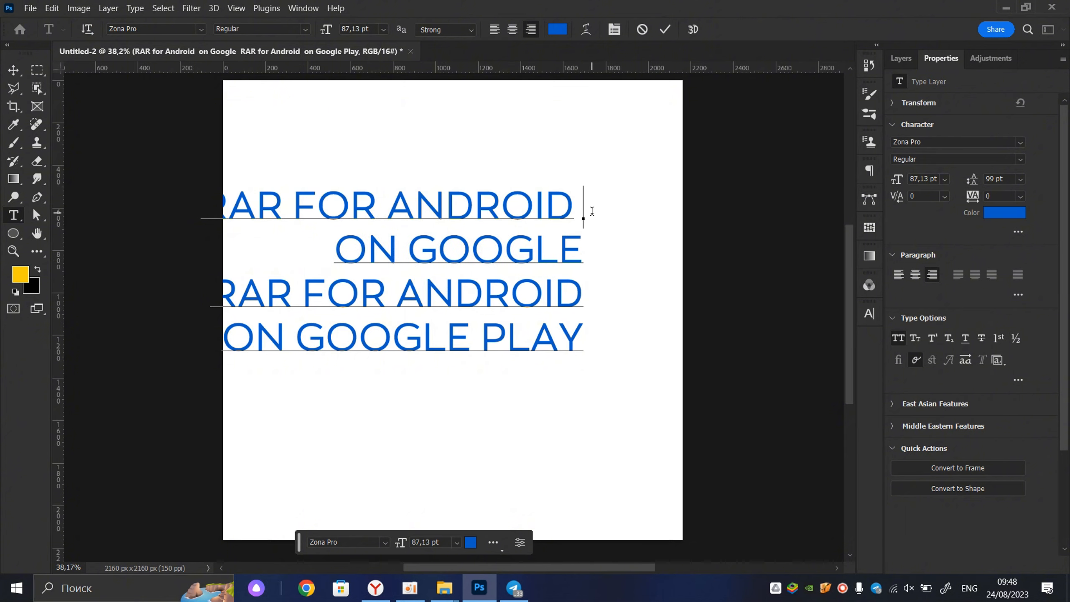
key(BackSpace)
key(ctrl+Return)
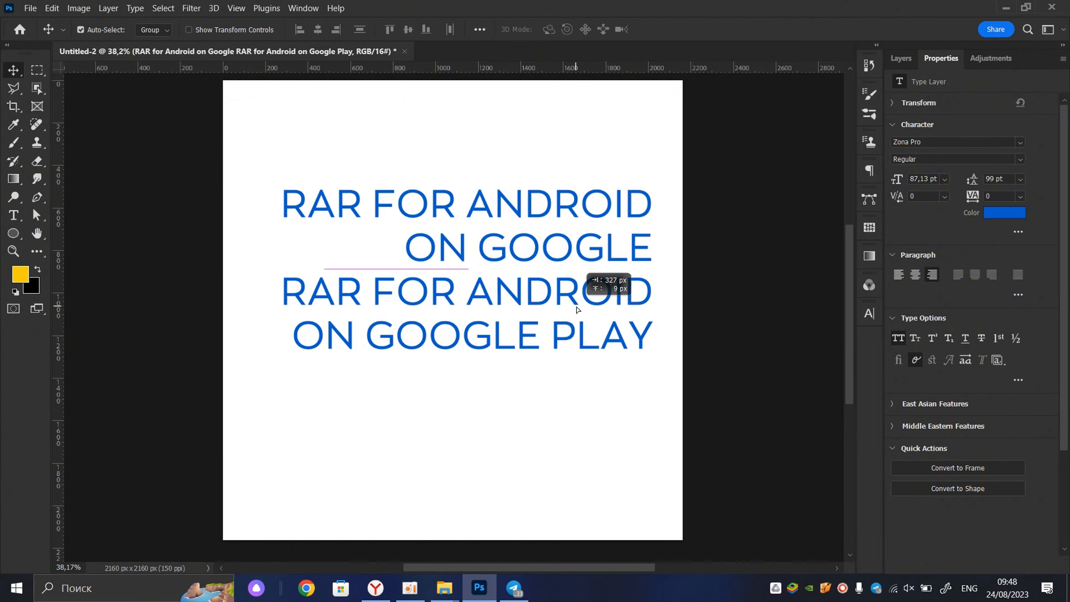
- Remove the line break before the last ON GOOGLE PLAY line, reinsert it, and commit the edit
double_click(567, 304)
click(663, 327)
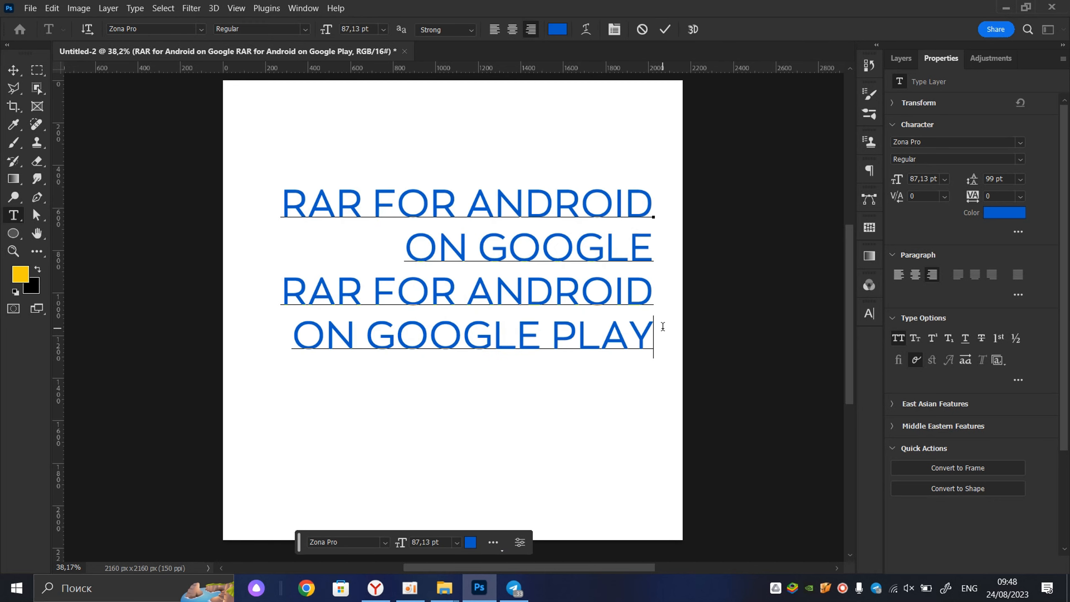
drag(660, 285, 661, 329)
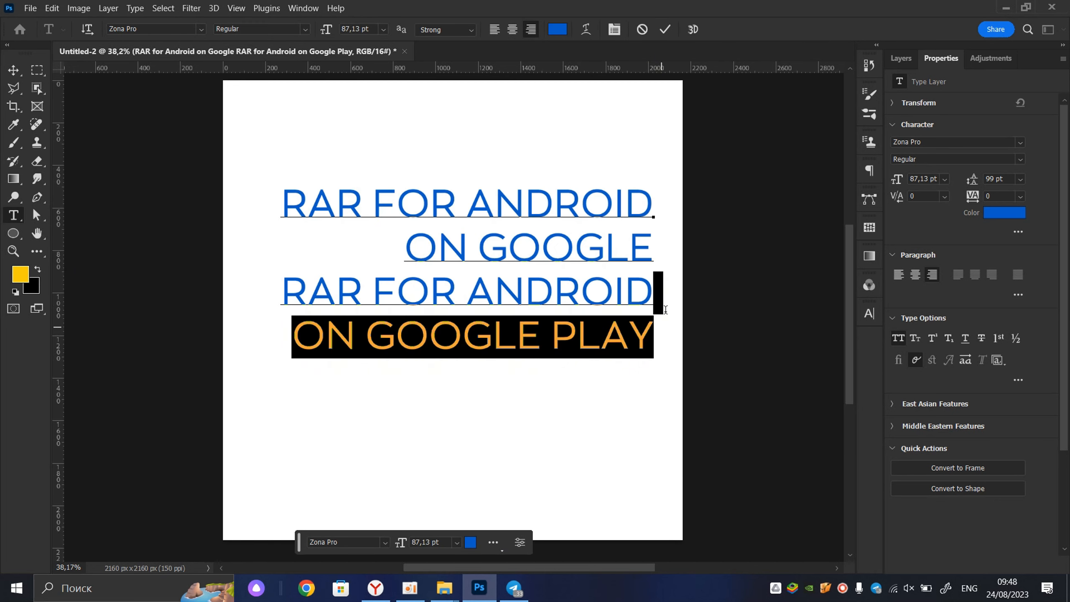
click(668, 295)
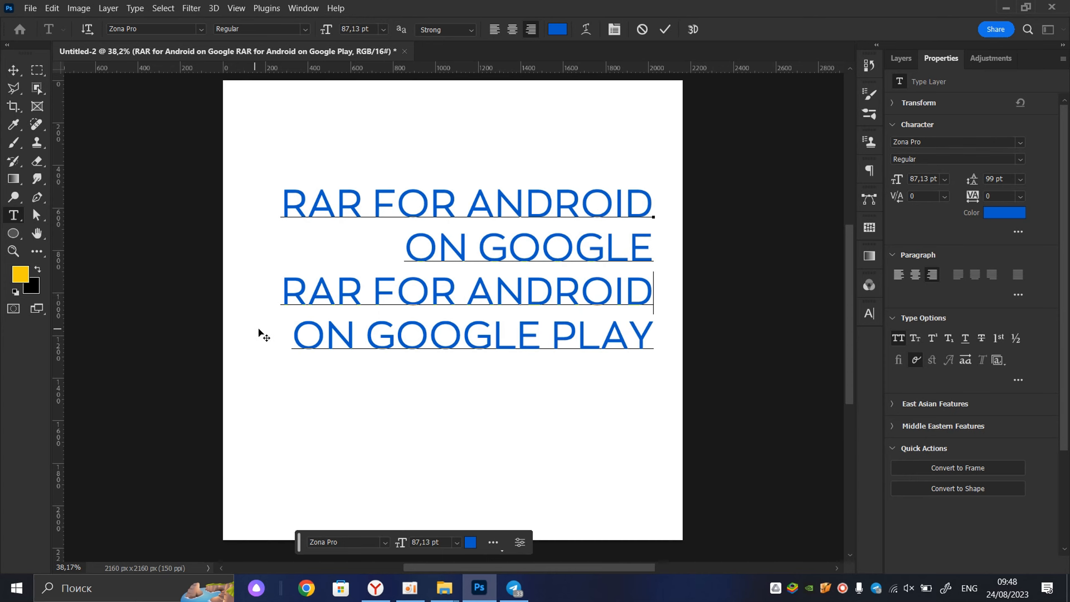
click(291, 331)
key(BackSpace)
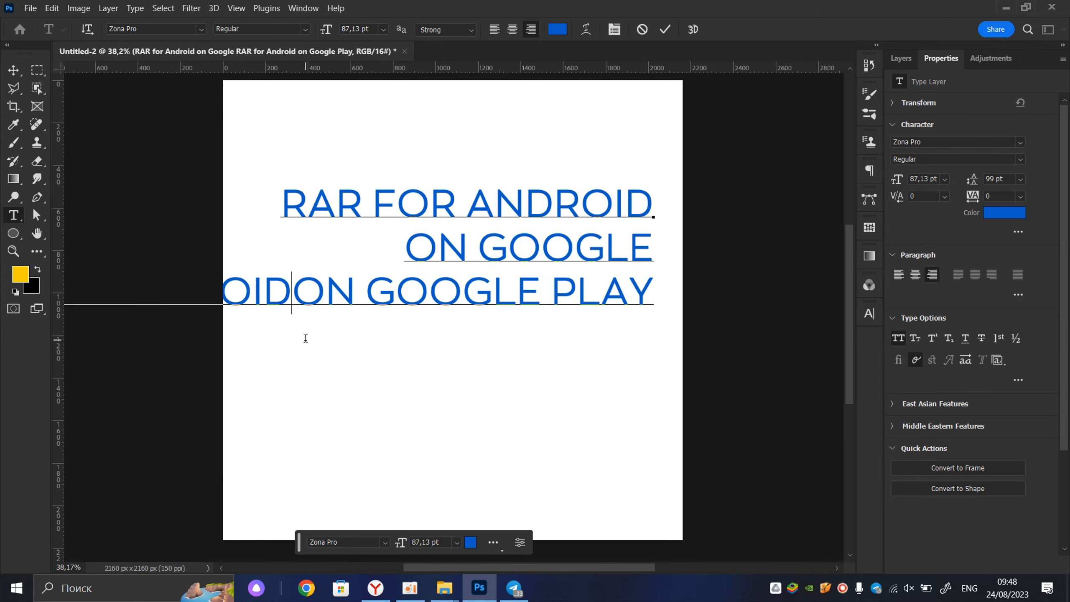
key(Return)
click(665, 28)
- Move the four-line text slightly down, insert a space before the last ON GOOGLE PLAY line, and commit the edit
key(v)
drag(556, 242, 554, 257)
double_click(575, 252)
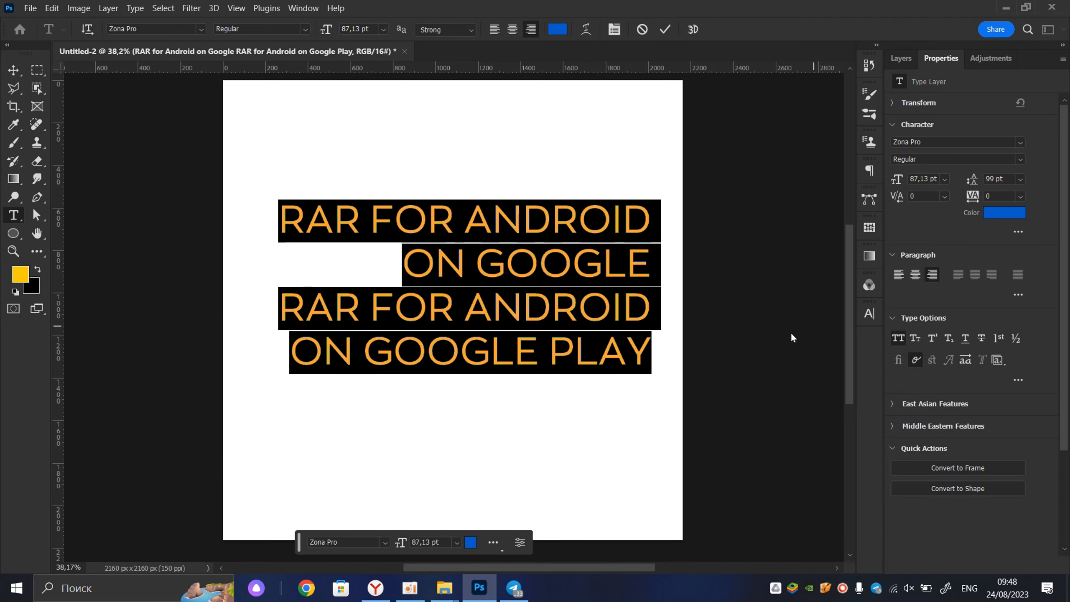
click(290, 357)
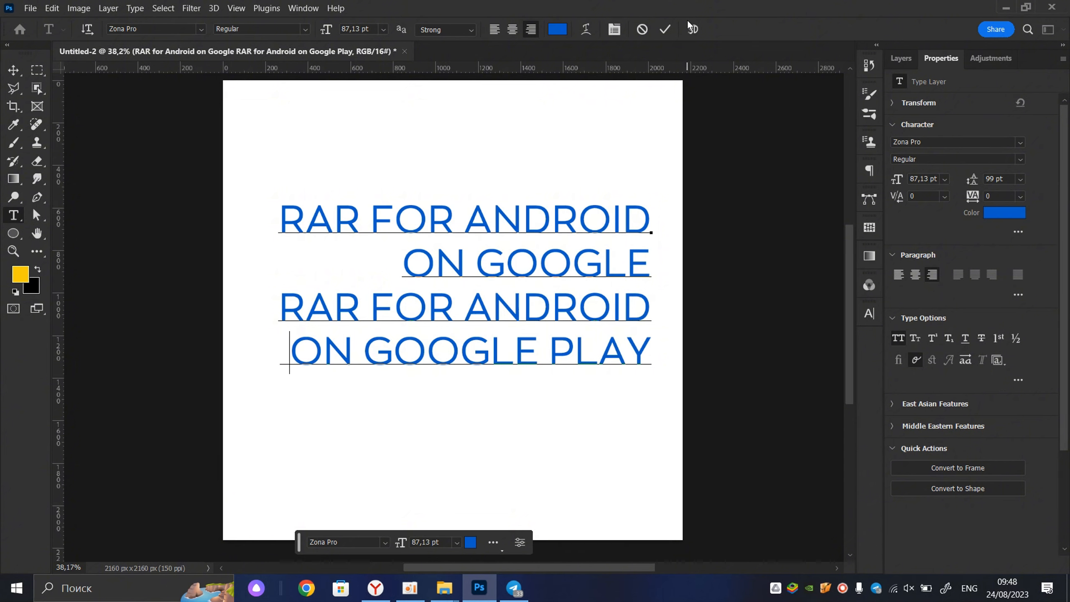
click(666, 28)
key(v)
double_click(610, 337)
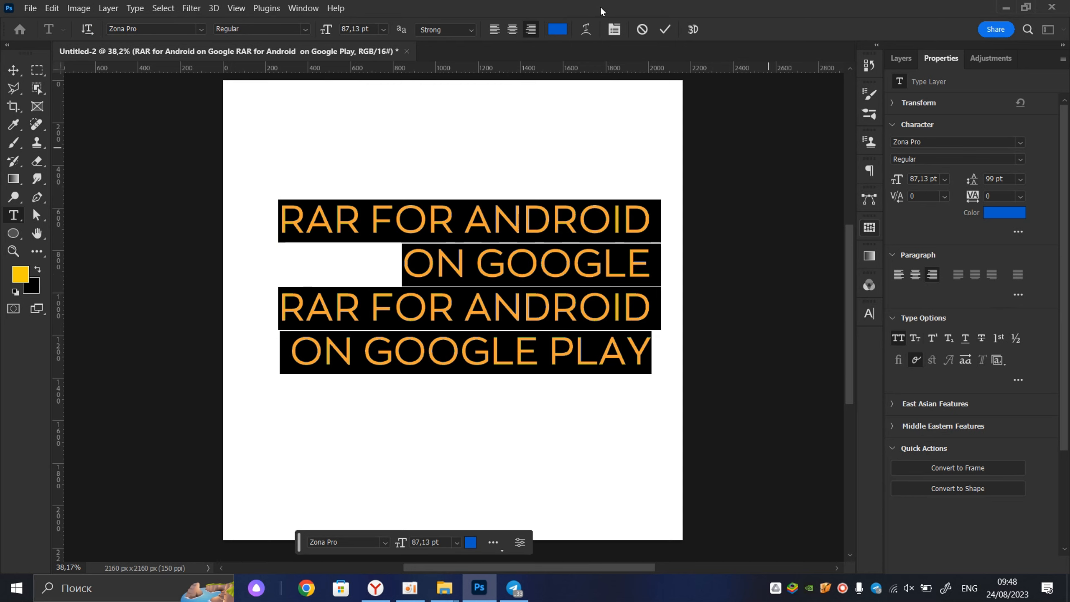
click(665, 29)
- Move the text near the canvas's upper edge, copy all four lines, paste them on a new line below, and commit the edit
key(v)
drag(527, 279, 515, 181)
double_click(515, 181)
key(ctrl+c)
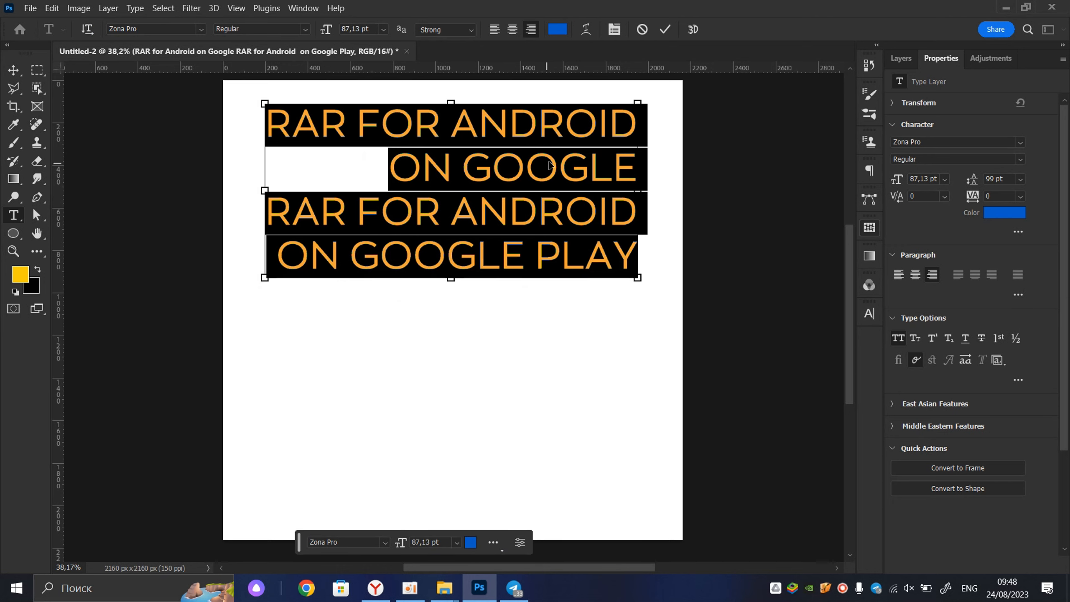
click(633, 268)
key(Return)
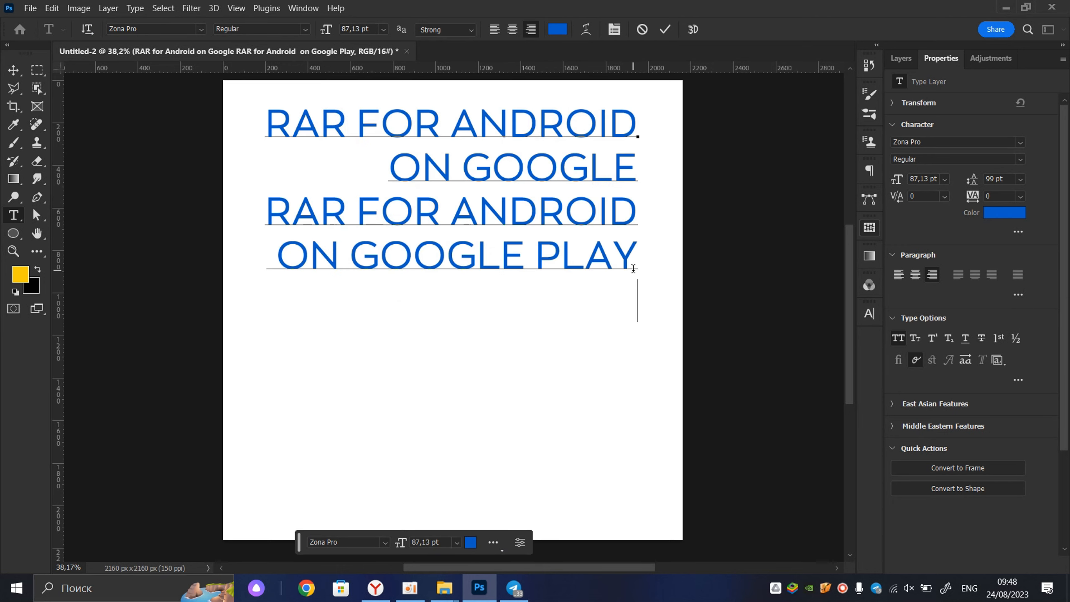
key(ctrl+v)
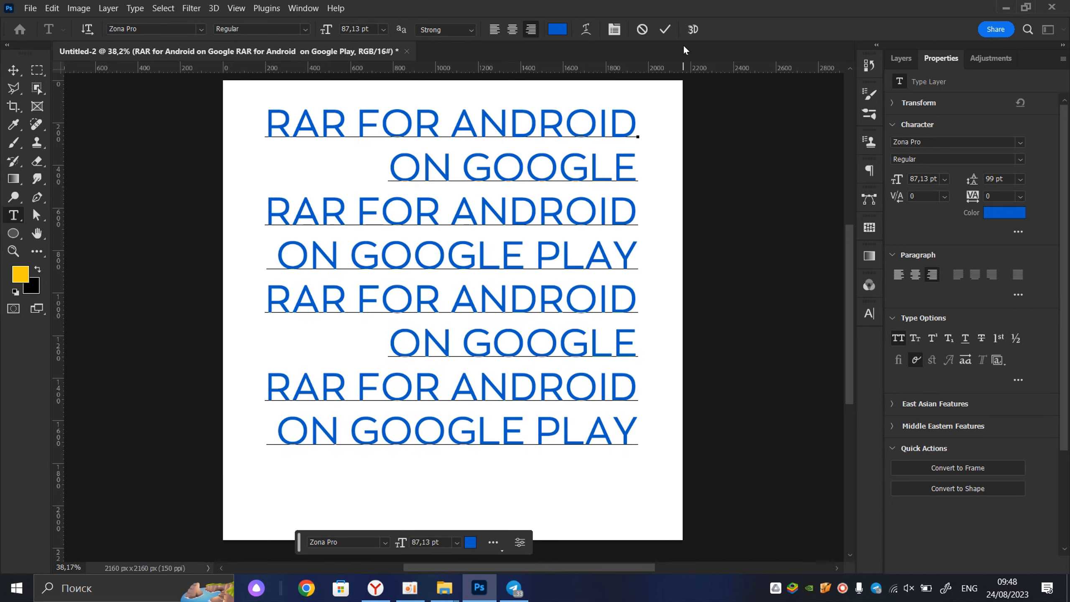
click(665, 30)
key(v)
- Delete the whole RAR FOR ANDROID text block from the canvas
double_click(582, 272)
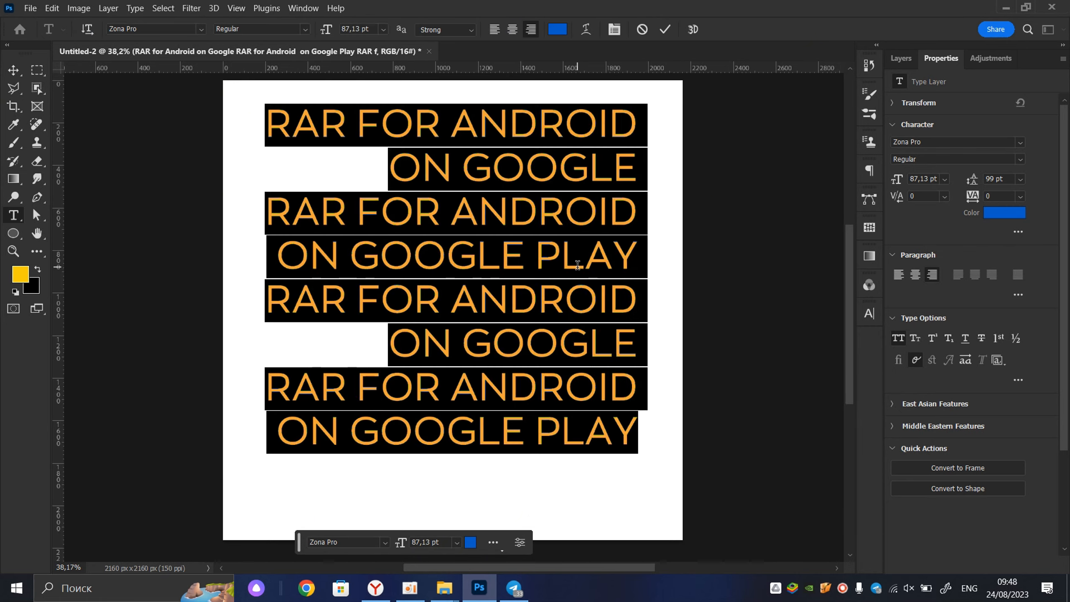
scroll(582, 271, down, 3)
scroll(582, 271, up, 1)
click(666, 30)
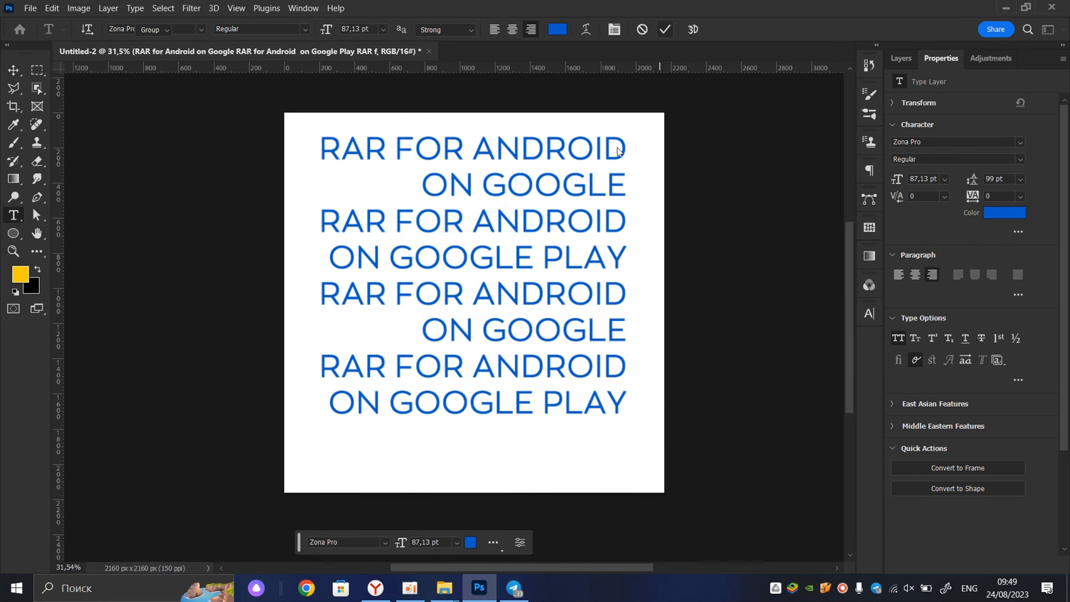
key(v)
drag(574, 209, 567, 231)
key(Delete)
- Create a paragraph text box with Lorem ipsum placeholder text and resize it to a narrow column near the canvas's upper-left corner
click(14, 215)
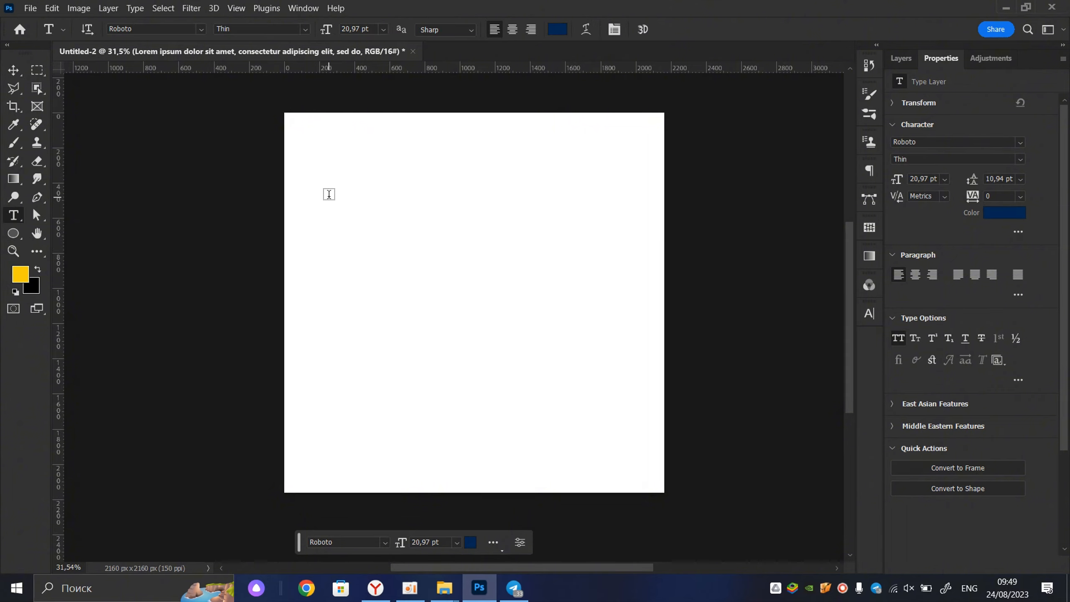
drag(307, 149, 616, 409)
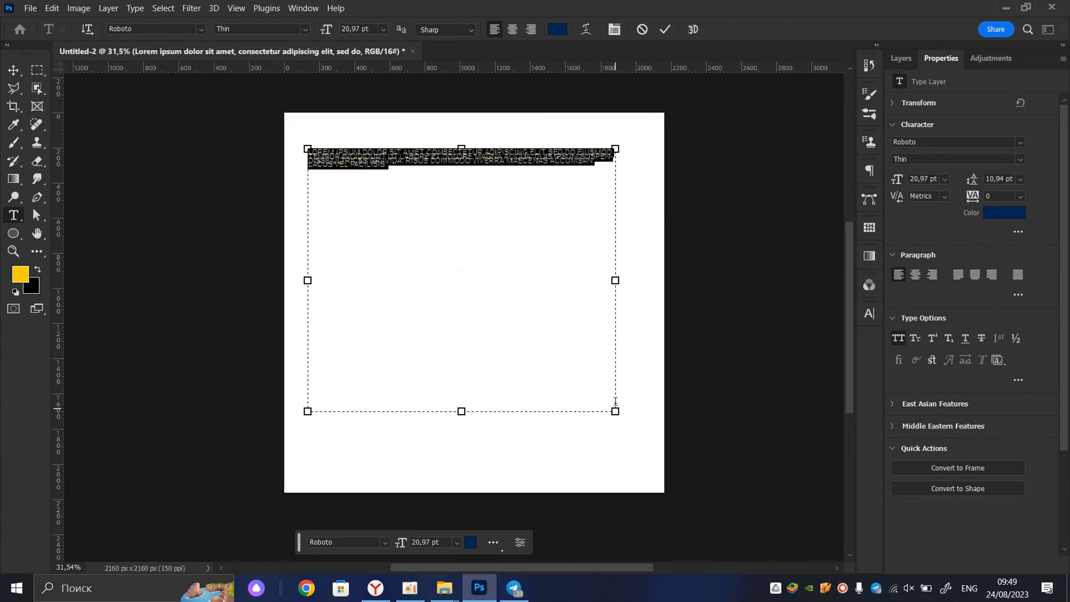
drag(615, 281, 655, 283)
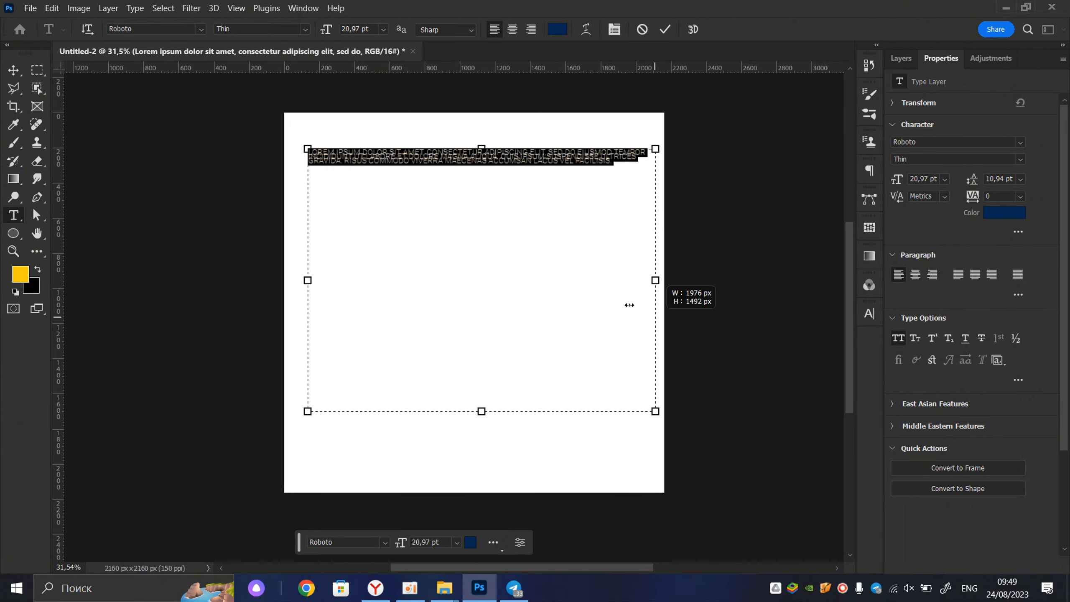
drag(481, 411, 485, 257)
drag(482, 149, 481, 132)
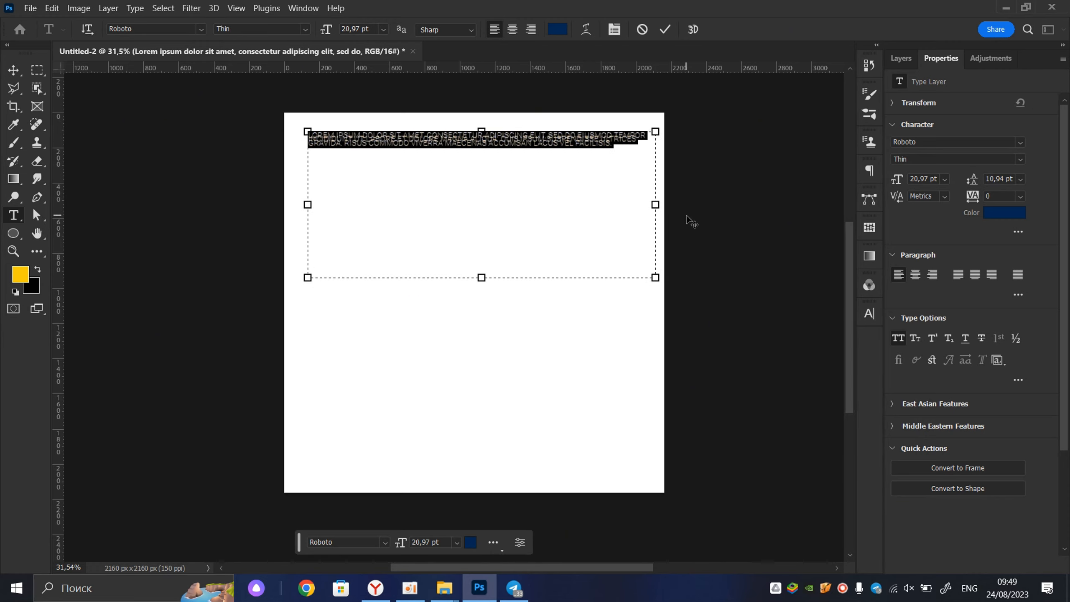
drag(655, 214, 373, 213)
click(665, 31)
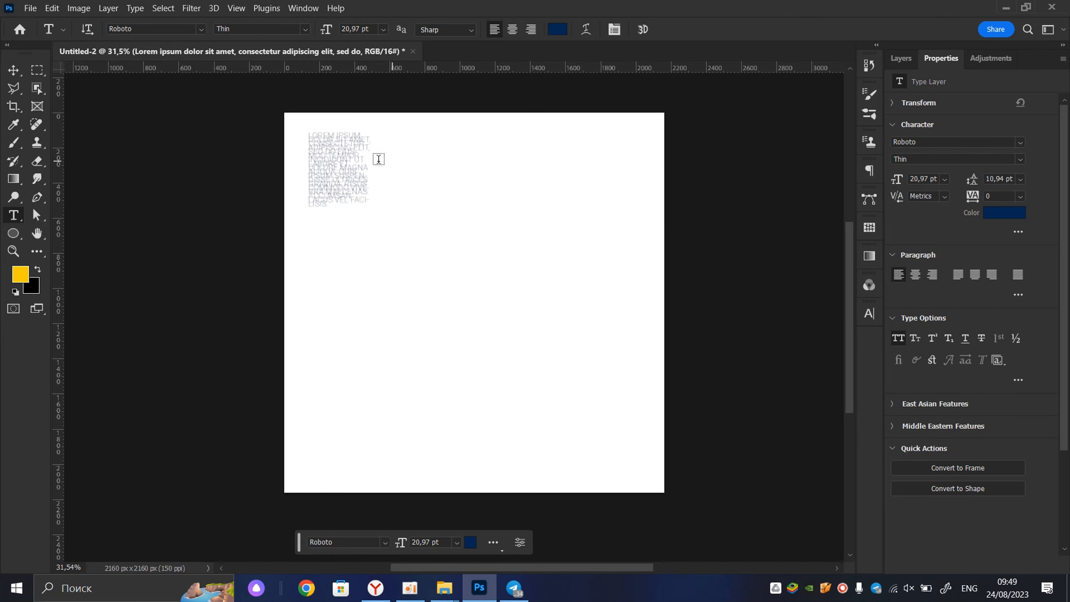
- Set the leading of the Lorem ipsum column to Auto and commit the edit
key(v)
double_click(348, 166)
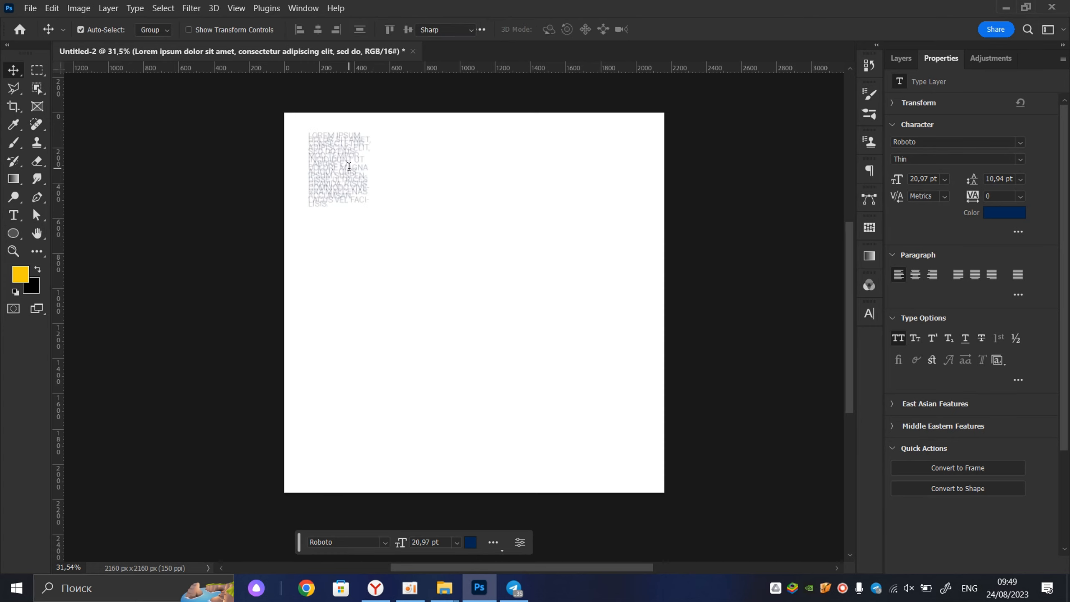
click(1020, 181)
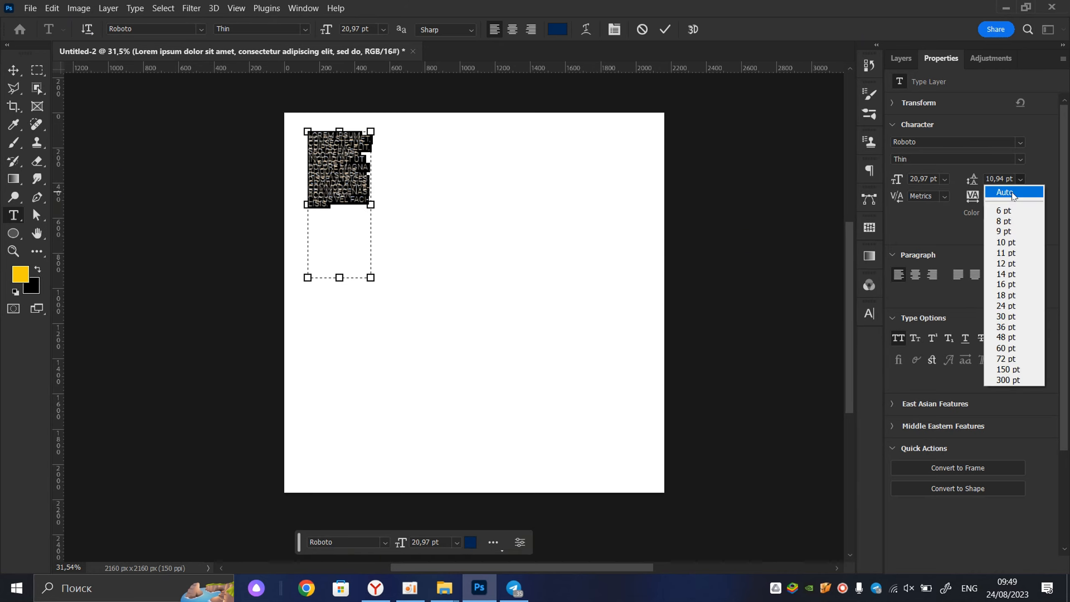
click(1008, 194)
click(662, 35)
key(v)
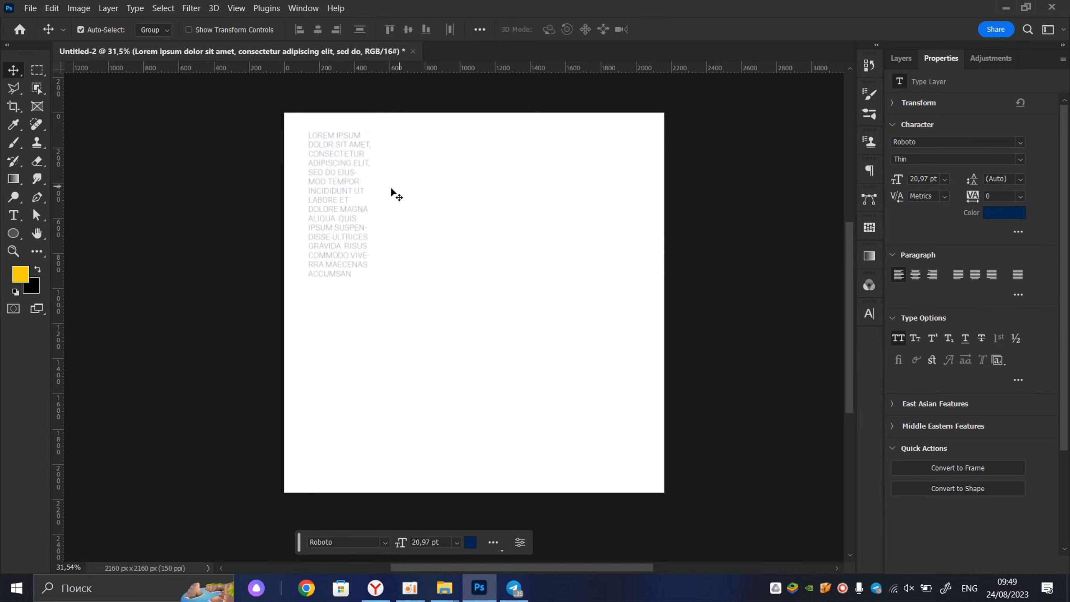
- Scale the Lorem ipsum column to about 198% and center it on the canvas
scroll(360, 186, up, 7)
scroll(317, 230, down, 4)
drag(309, 232, 430, 289)
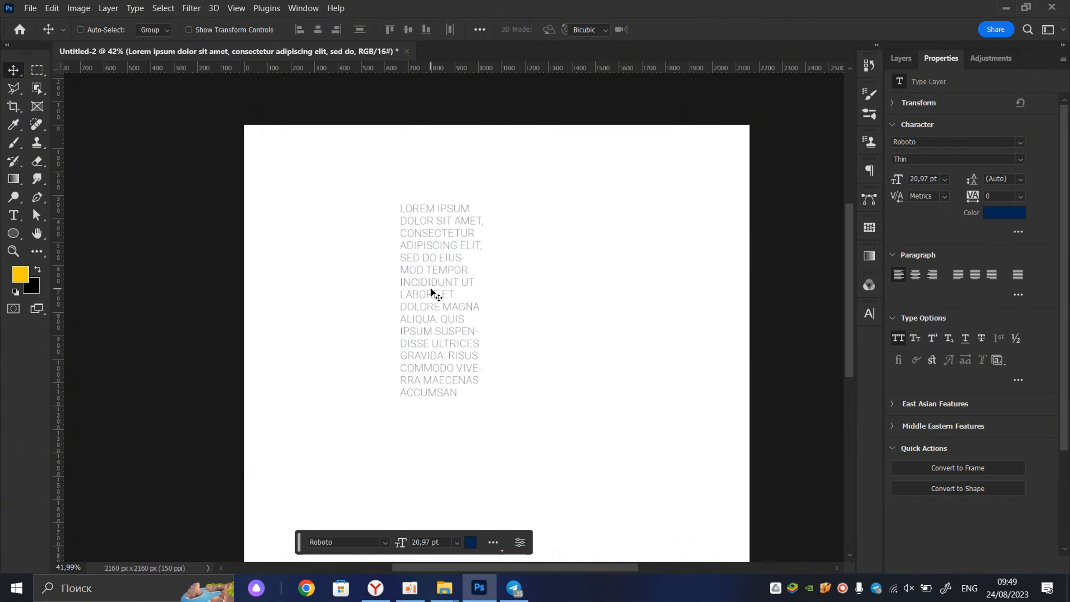
key(ctrl+t)
scroll(457, 282, down, 5)
drag(474, 230, 590, 210)
drag(434, 250, 466, 299)
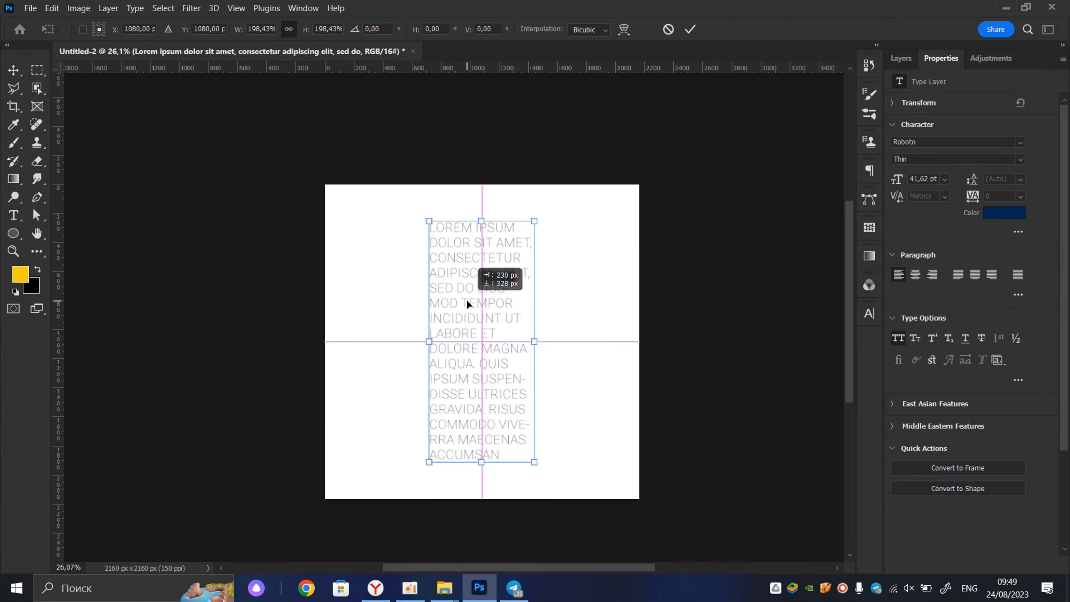
click(691, 31)
- Change the Lorem ipsum column's font style to Roboto Black and commit the edit
double_click(510, 319)
click(1020, 161)
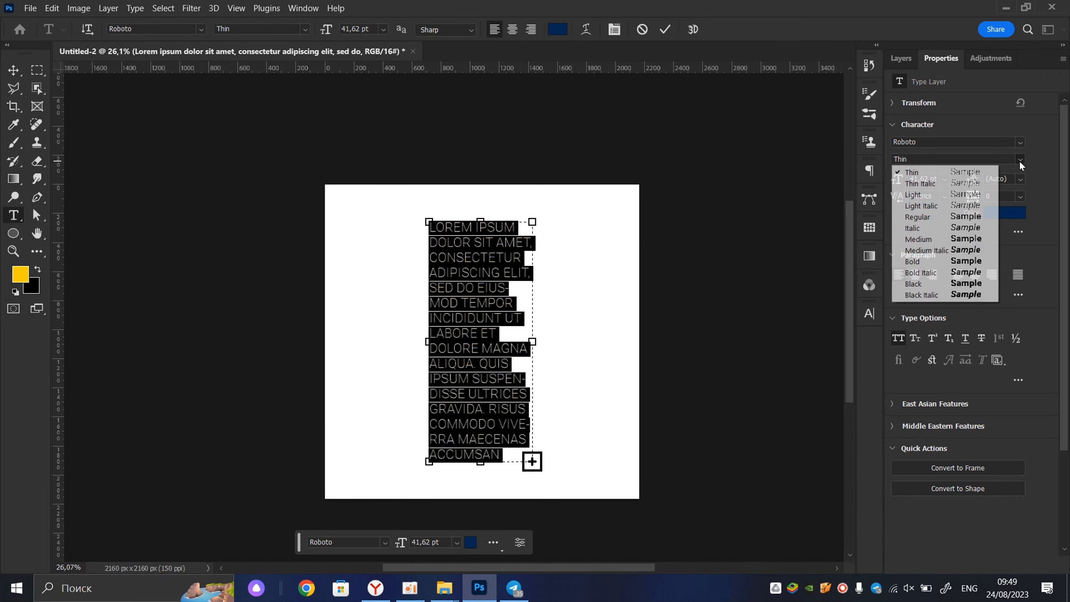
click(948, 284)
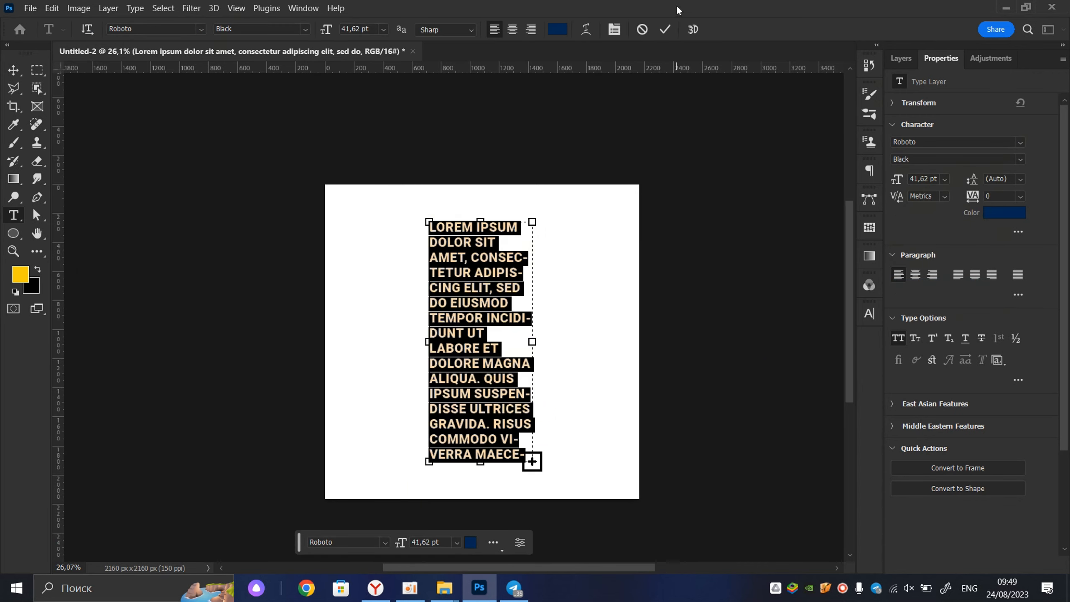
click(665, 29)
key(v)
scroll(468, 316, up, 1)
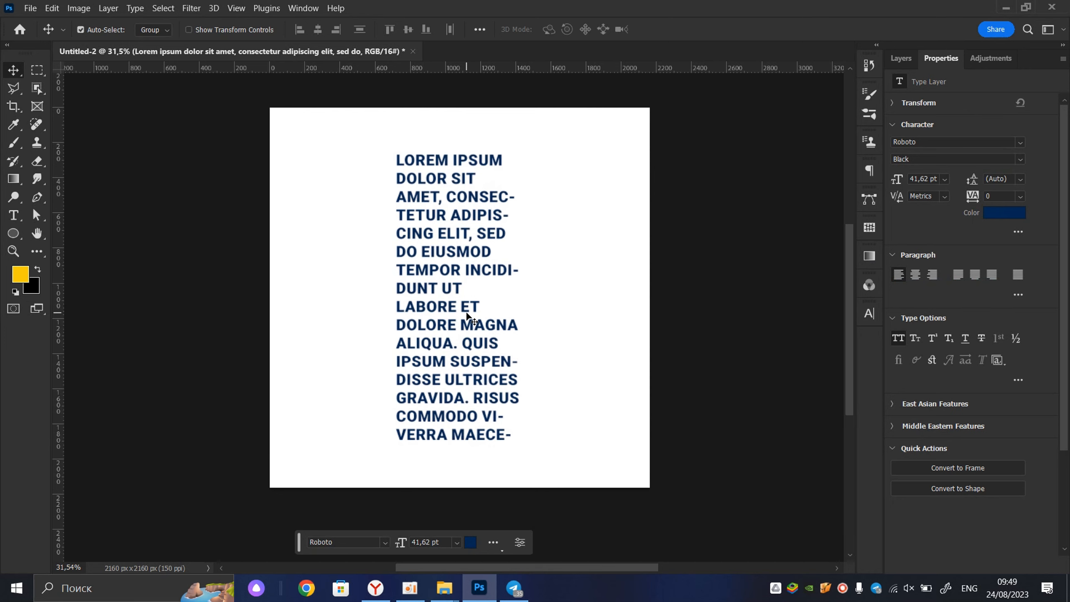
double_click(468, 316)
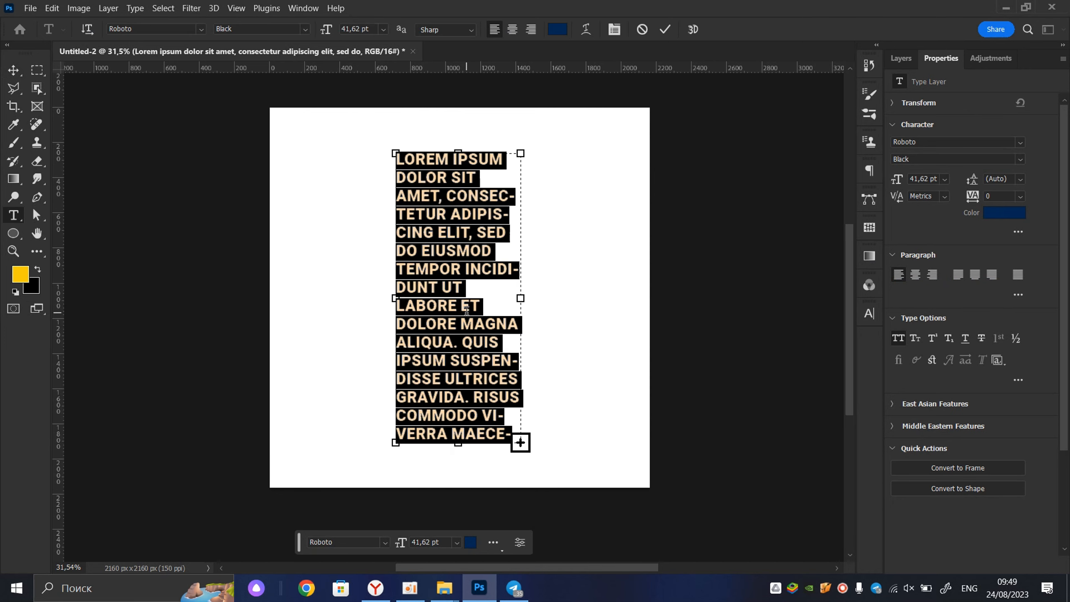
click(666, 30)
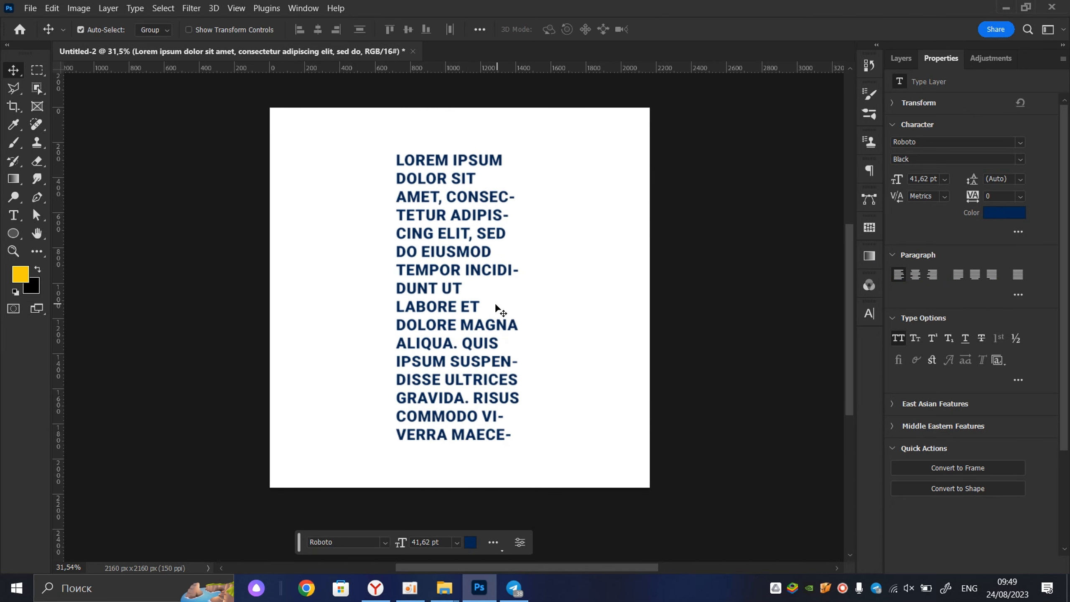
- Justify the Lorem ipsum paragraph with its last line aligned left and commit the edit
double_click(443, 341)
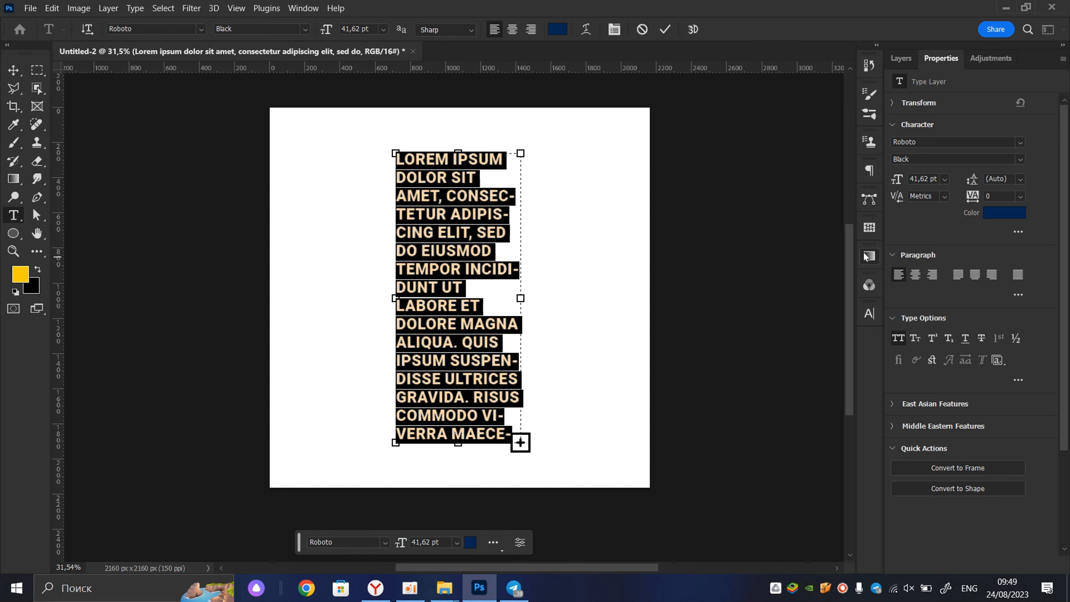
click(959, 276)
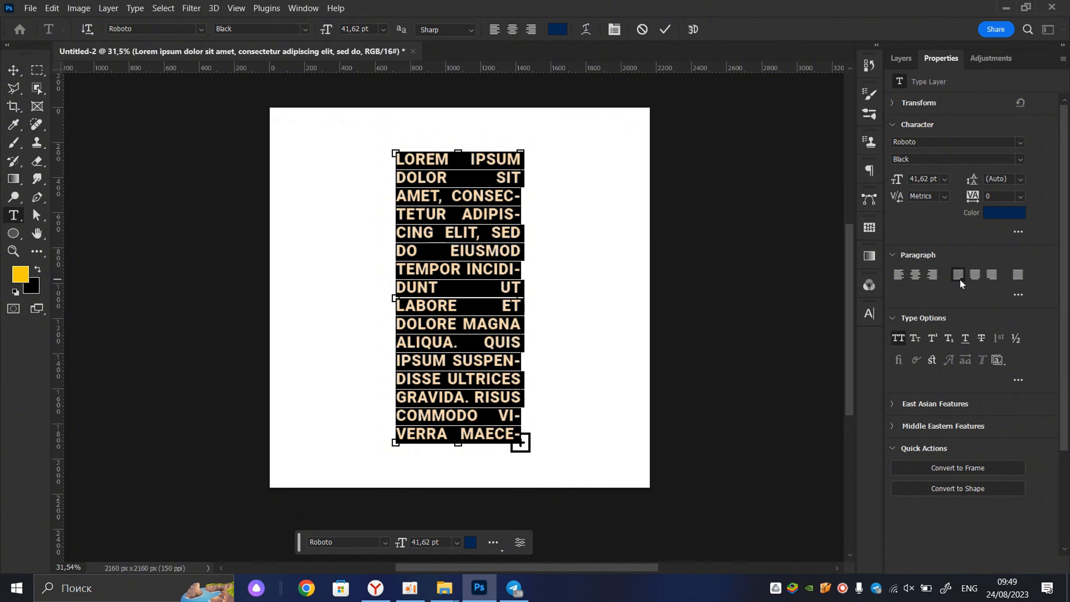
click(665, 30)
key(v)
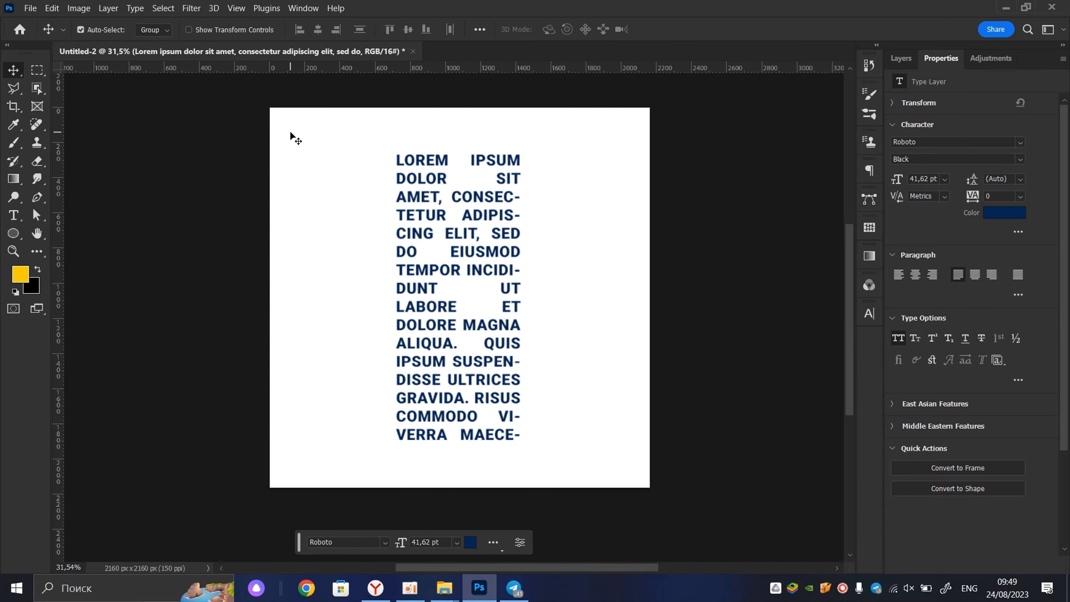
- Move the text column toward the canvas's upper left and justify all lines of the paragraph, including the last
drag(454, 210, 414, 196)
double_click(437, 233)
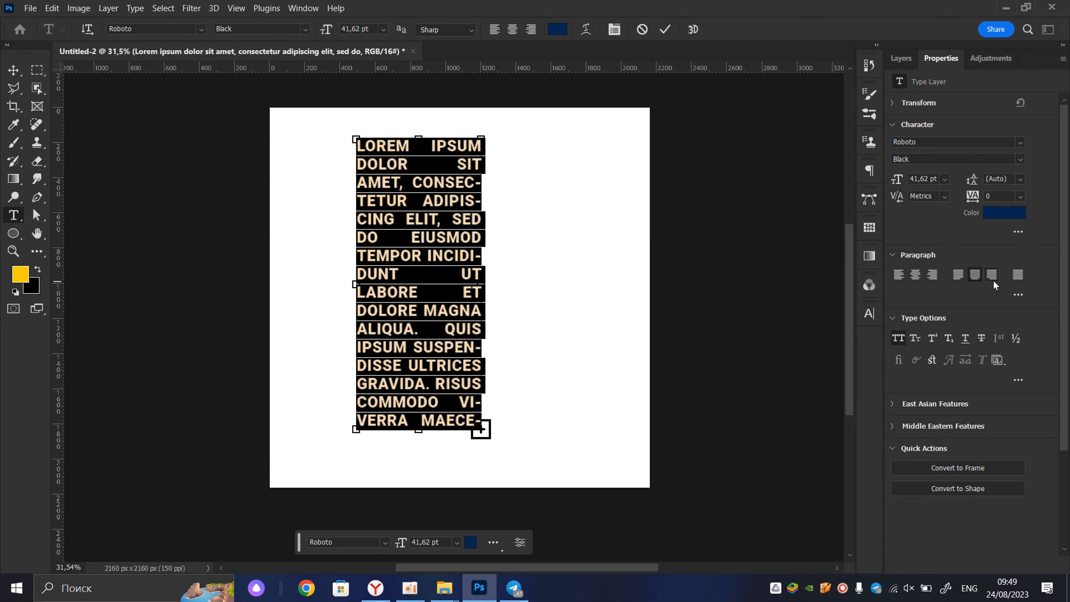
click(1020, 277)
drag(435, 257, 442, 239)
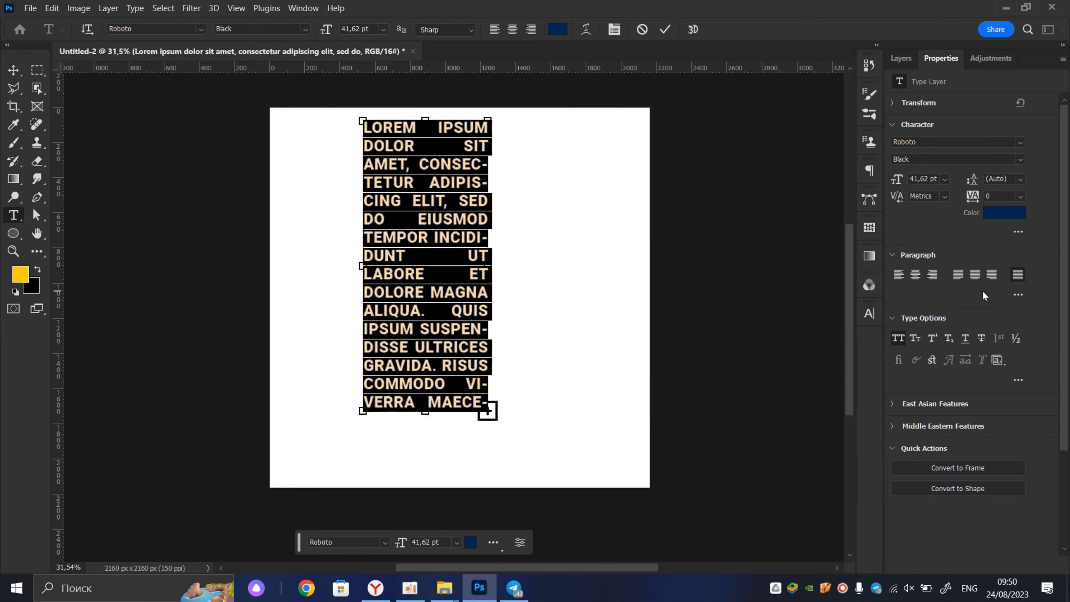
- Turn All Caps off, on and off again for the Lorem ipsum text, commit the edit, and move the column back toward the canvas's middle
click(901, 341)
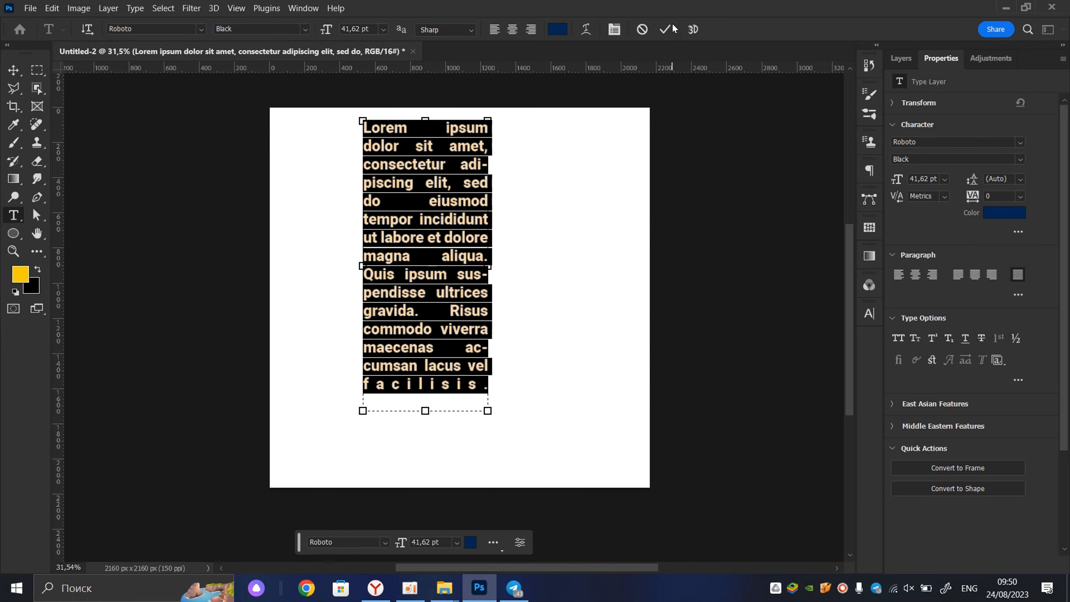
drag(446, 255, 462, 259)
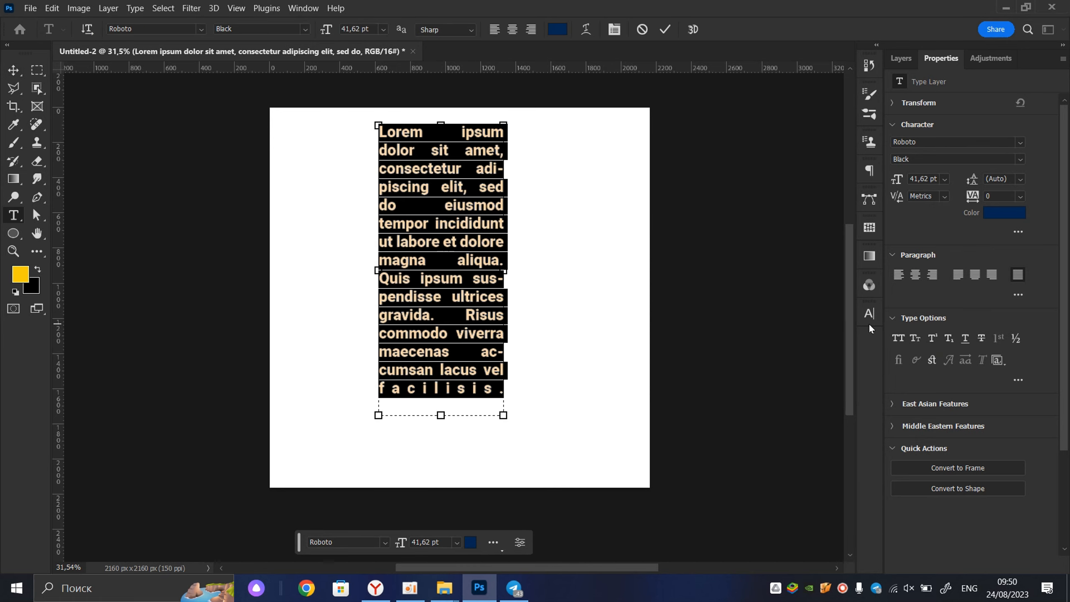
click(898, 338)
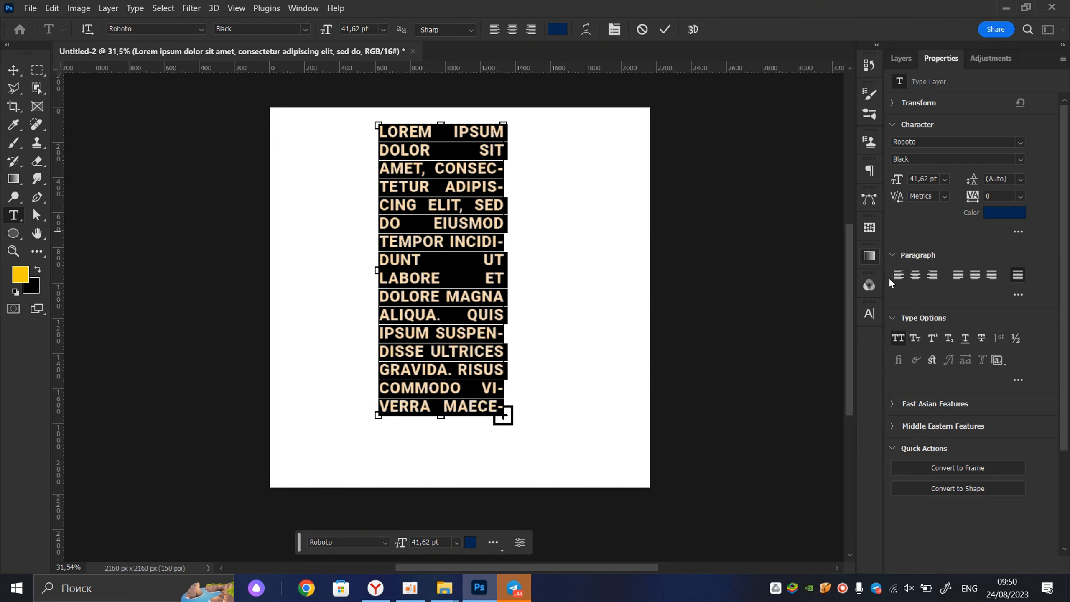
click(898, 338)
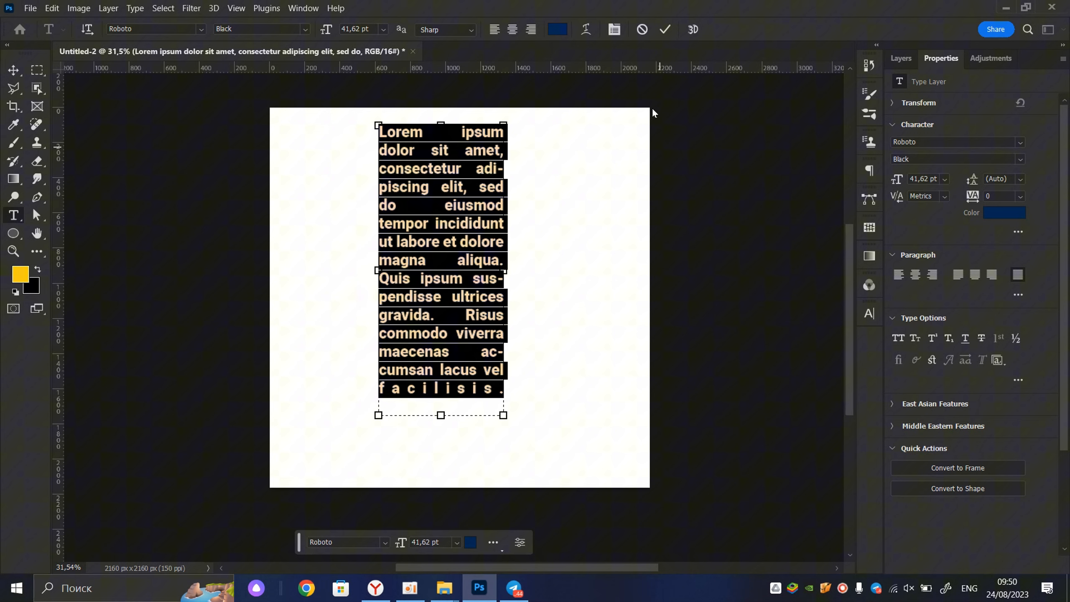
click(665, 29)
key(v)
drag(452, 241, 472, 258)
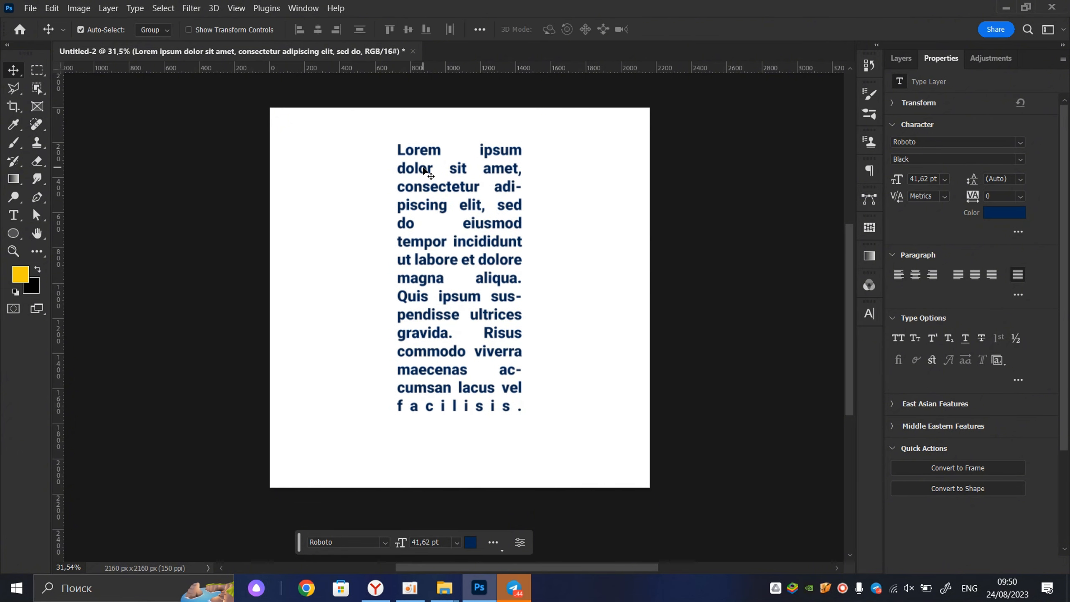
double_click(401, 150)
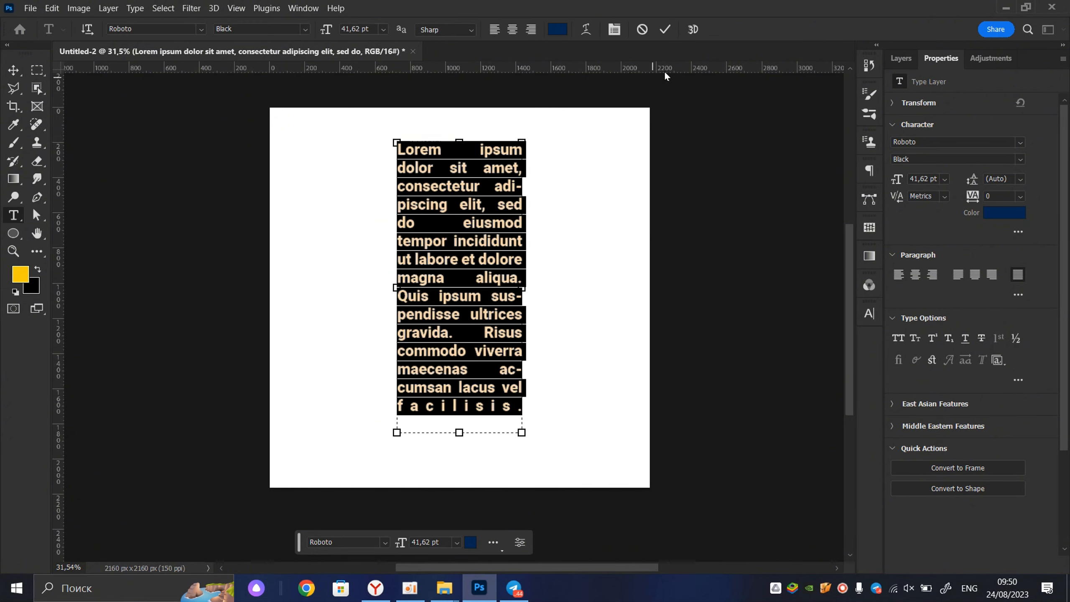
click(666, 30)
key(v)
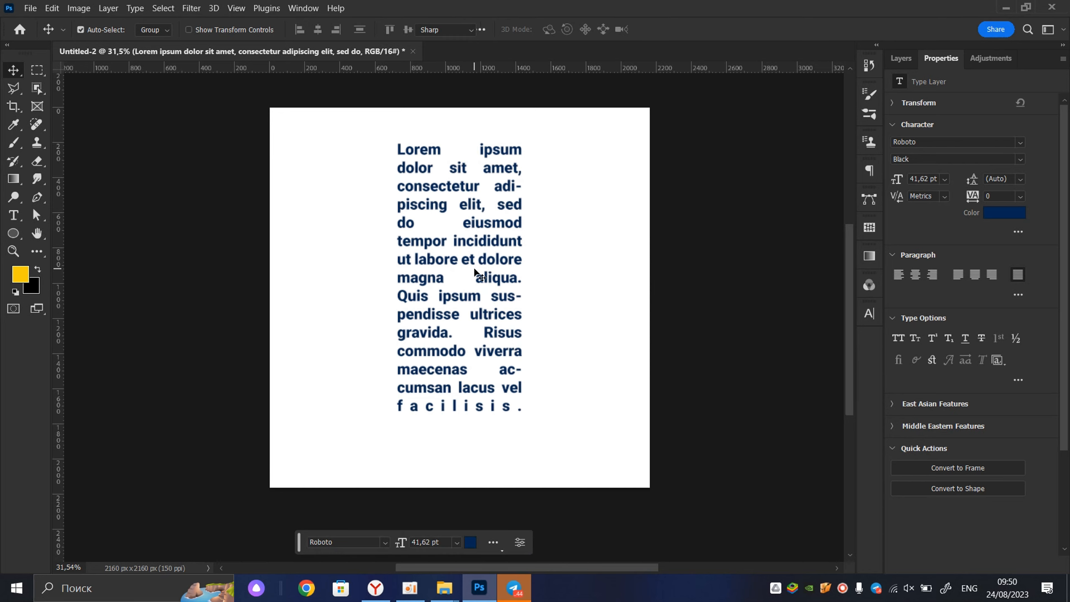
- Apply Small Caps to the Lorem ipsum column, commit the edit, and shift the column slightly left on the canvas
double_click(481, 273)
click(915, 337)
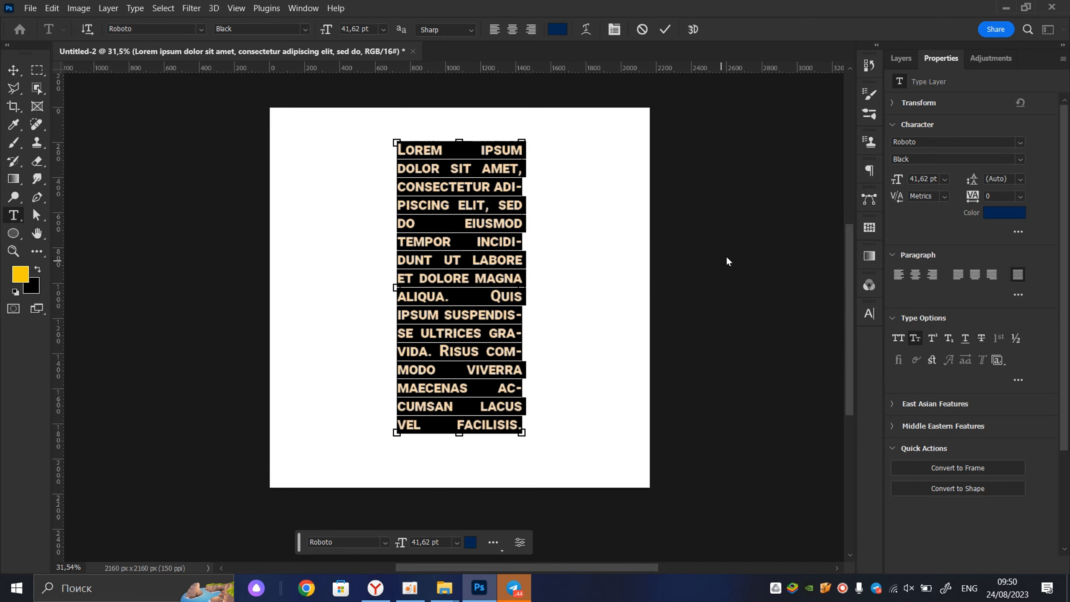
click(666, 32)
key(v)
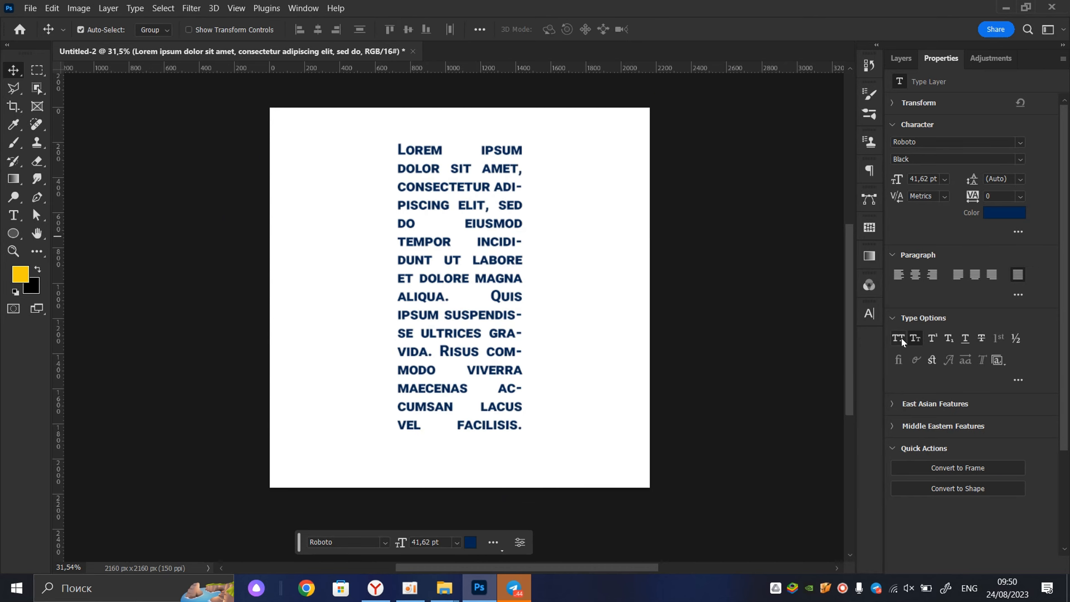
drag(523, 253, 516, 253)
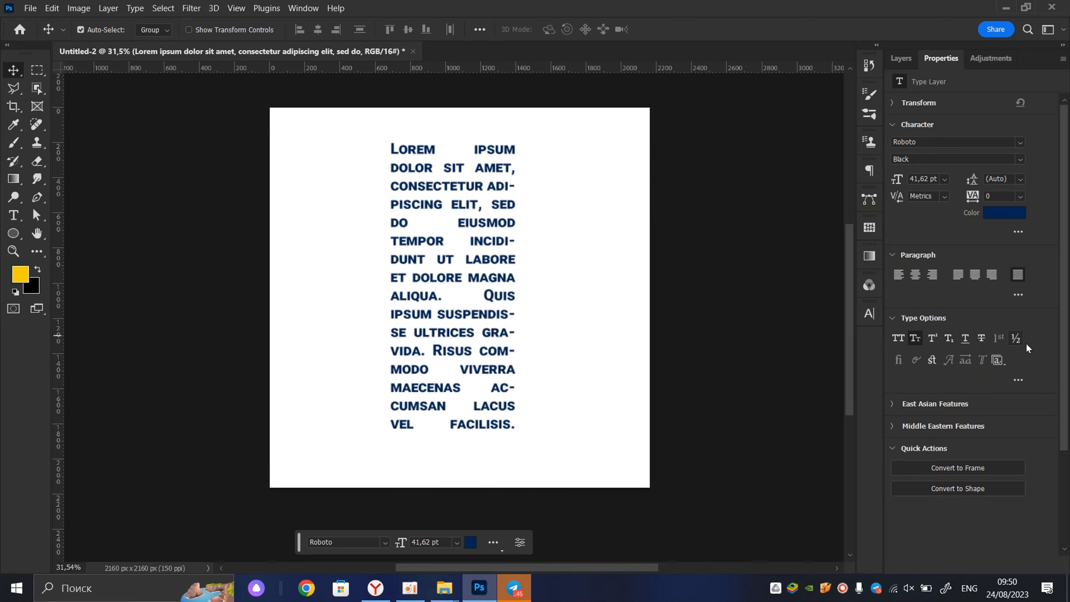
drag(489, 337, 482, 336)
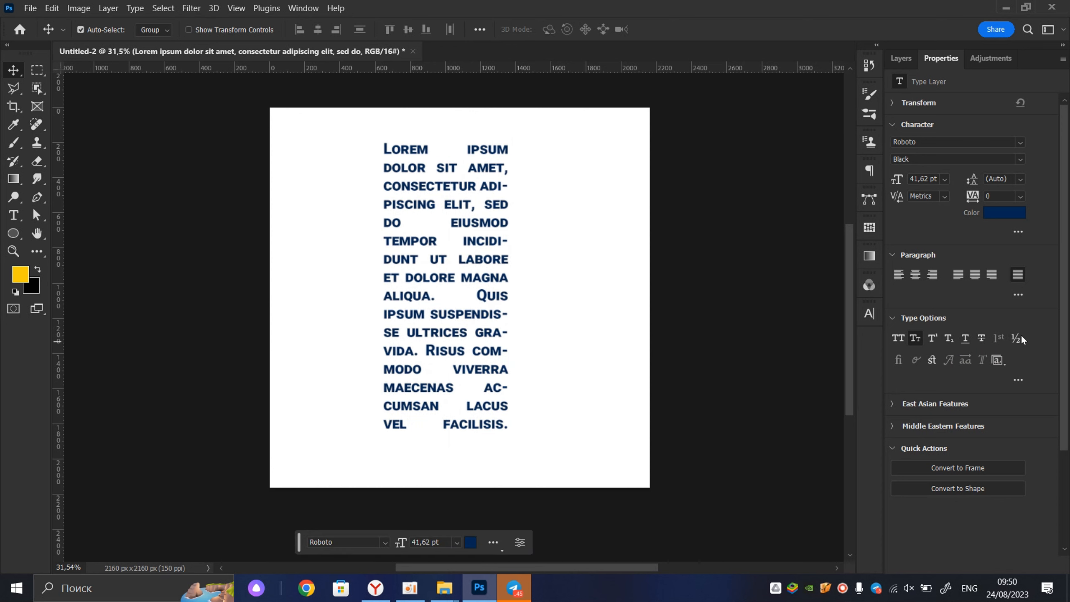
- Look at the East Asian Features options for the type layer and collapse the Quick Actions section
click(892, 404)
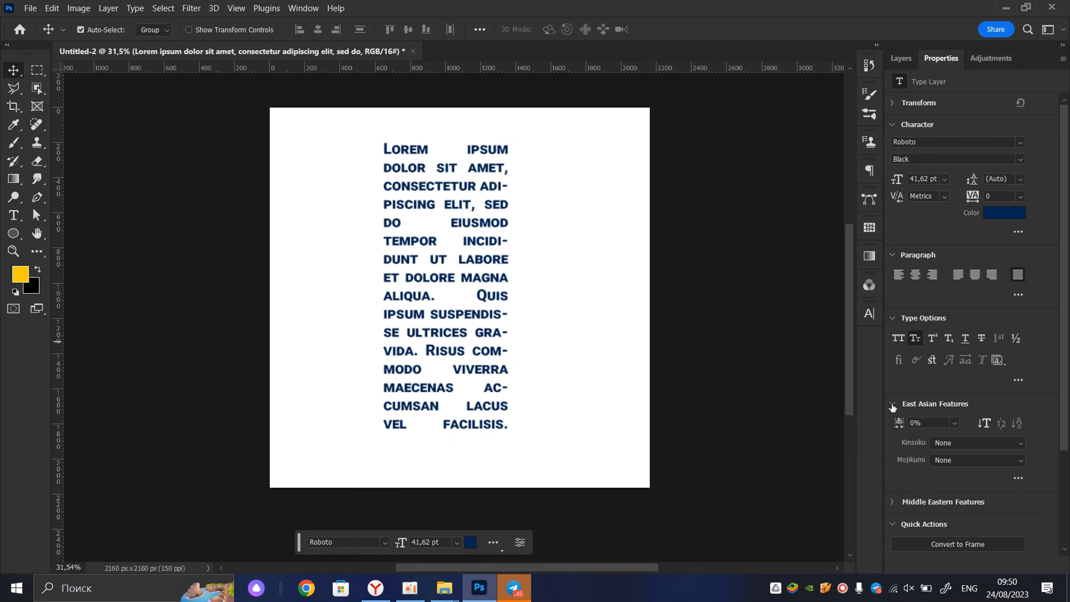
click(892, 404)
scroll(892, 403, down, 1)
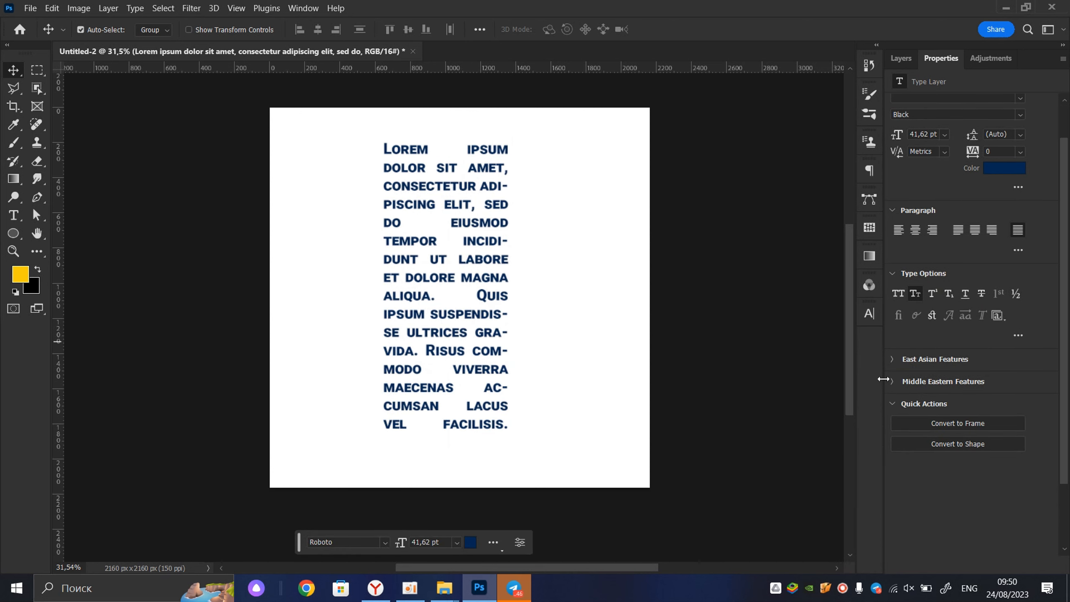
click(894, 403)
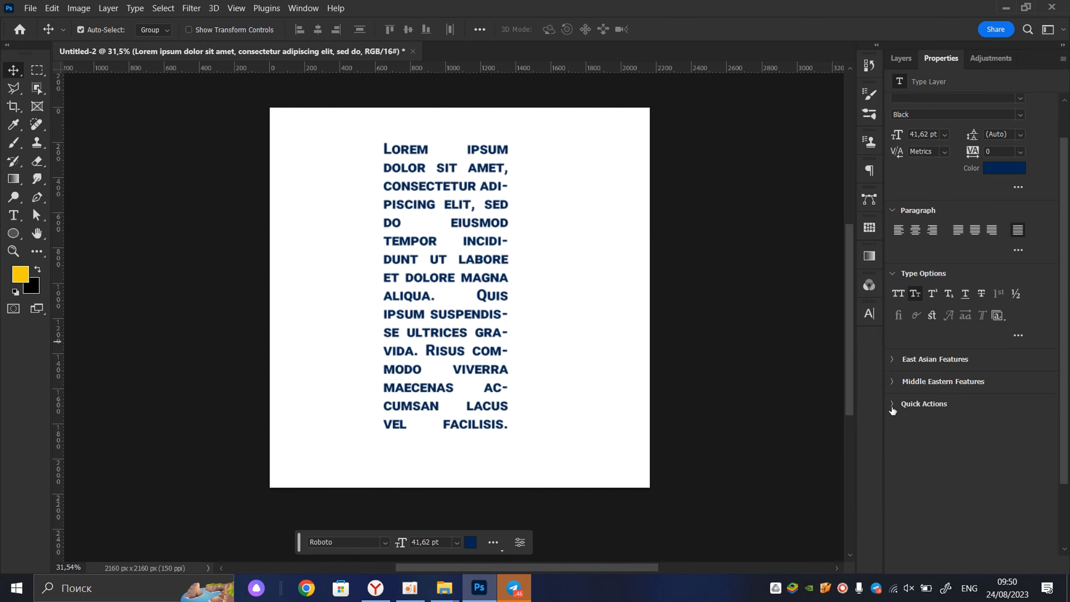
click(894, 403)
click(894, 404)
scroll(471, 328, up, 1)
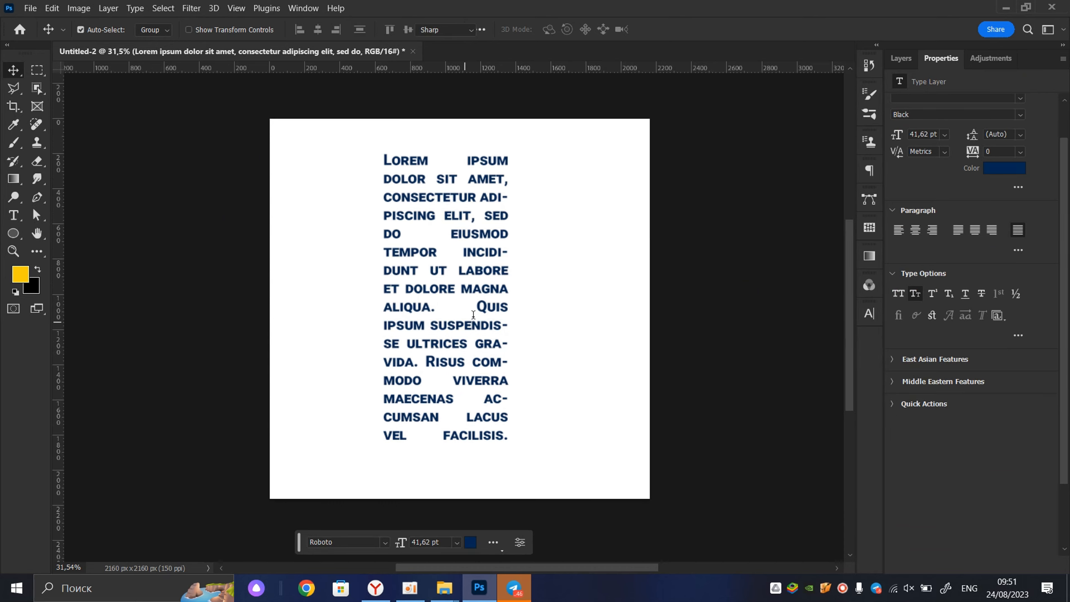
- Select all of the Lorem ipsum column's text and review the available fonts and Roboto styles without changing them
double_click(471, 328)
scroll(944, 181, up, 1)
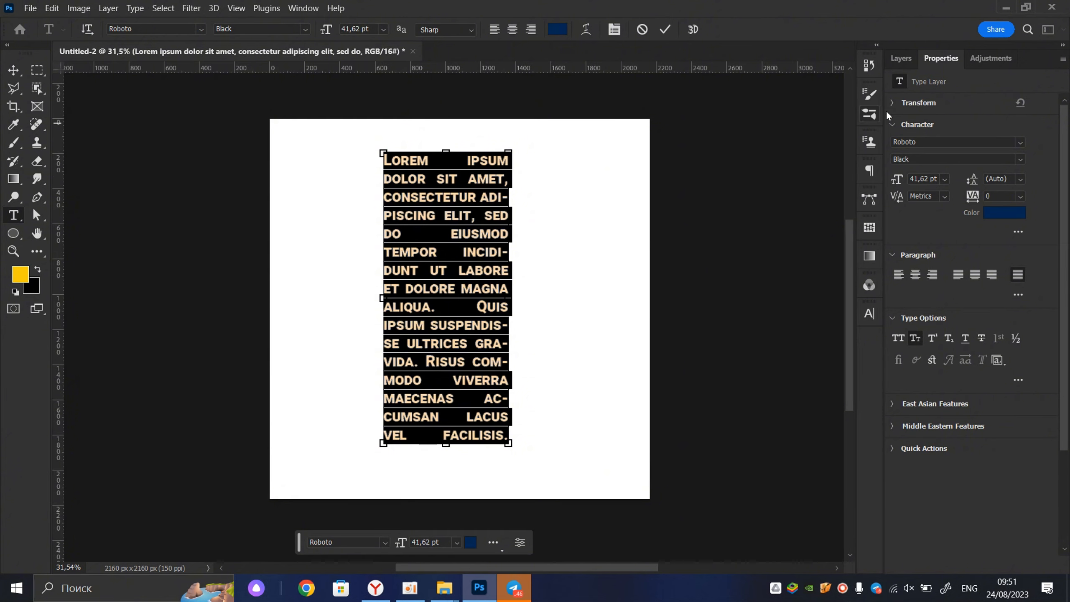
click(1019, 144)
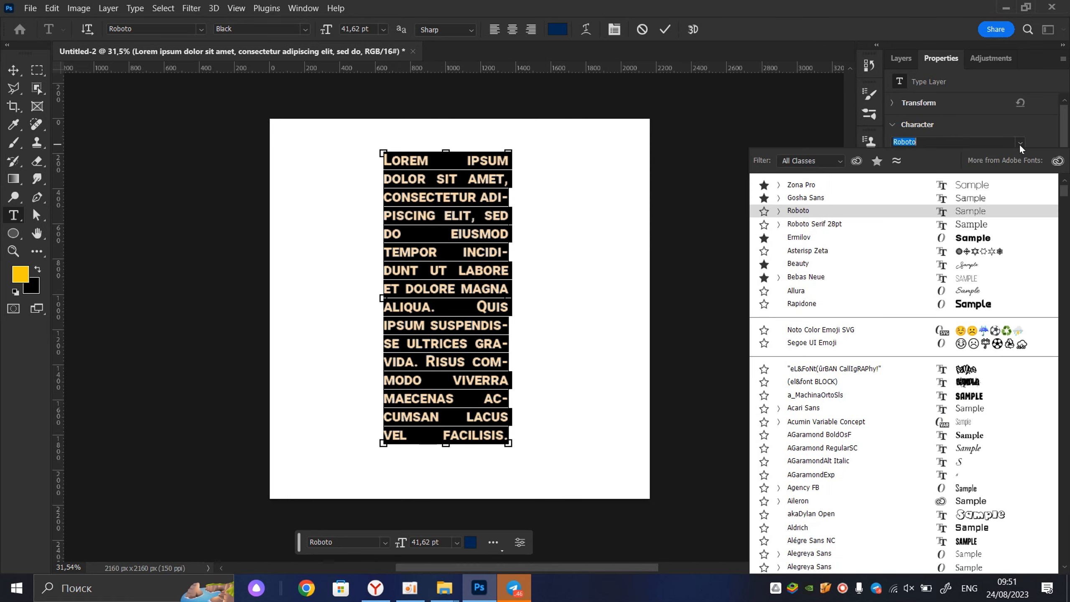
click(1019, 144)
click(1019, 159)
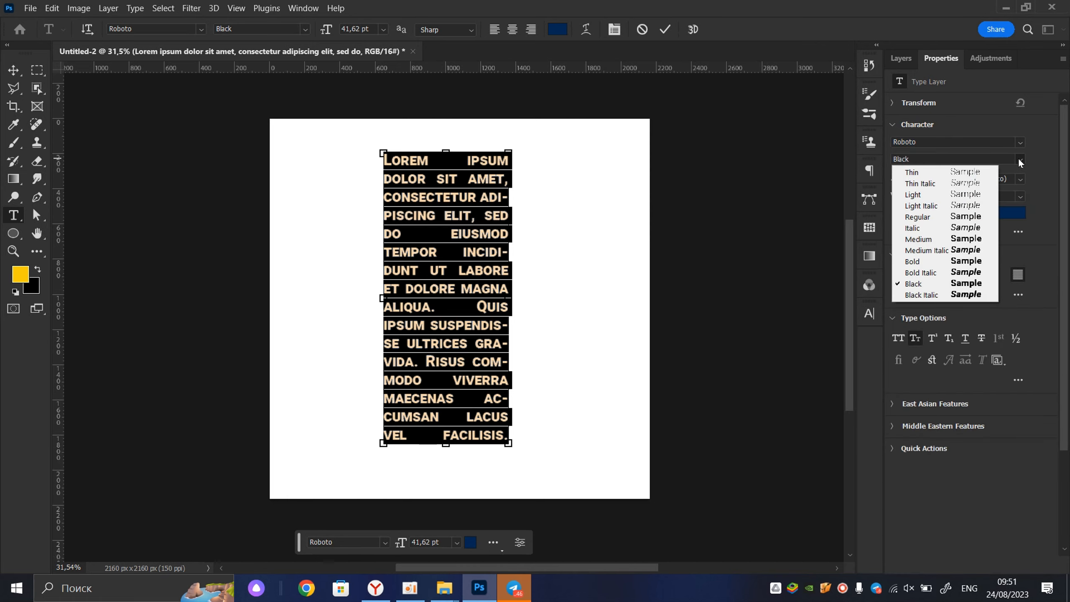
click(1038, 162)
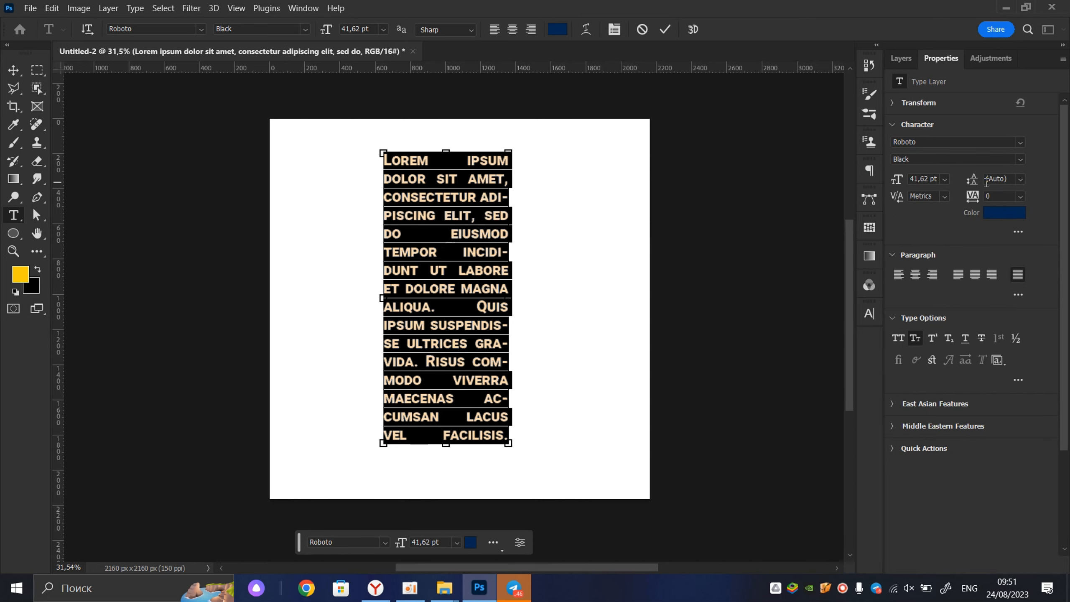
- Set the Lorem ipsum column's leading to 45 pt, tracking to -20 and font size to 43 pt, and commit
mouse_move(975, 182)
mouse_down()
mouse_move(961, 181)
mouse_move(995, 195)
mouse_move(960, 195)
mouse_move(972, 196)
mouse_up()
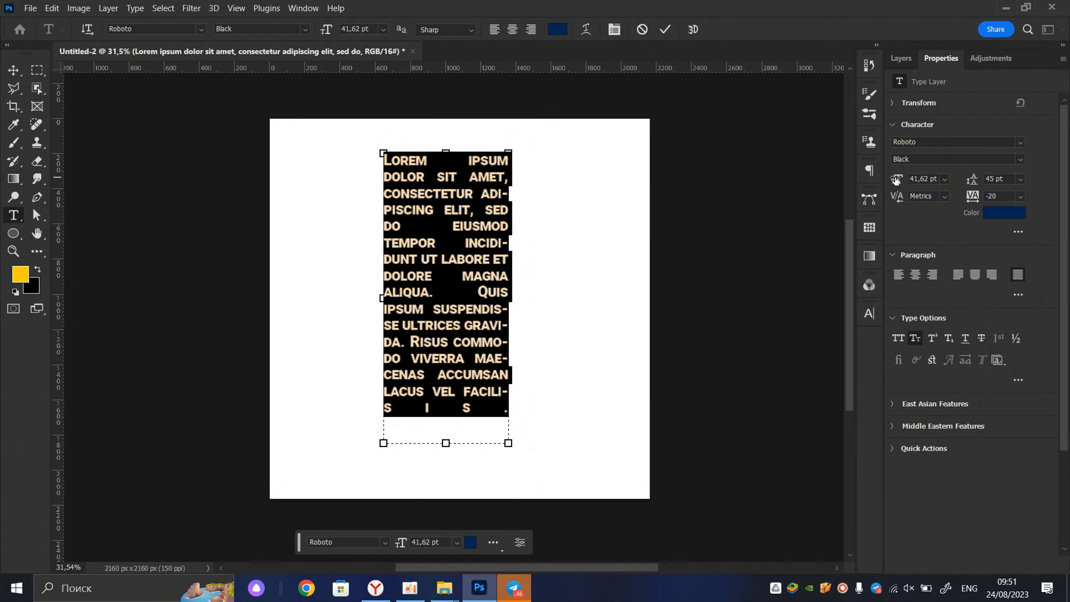
drag(897, 179, 896, 179)
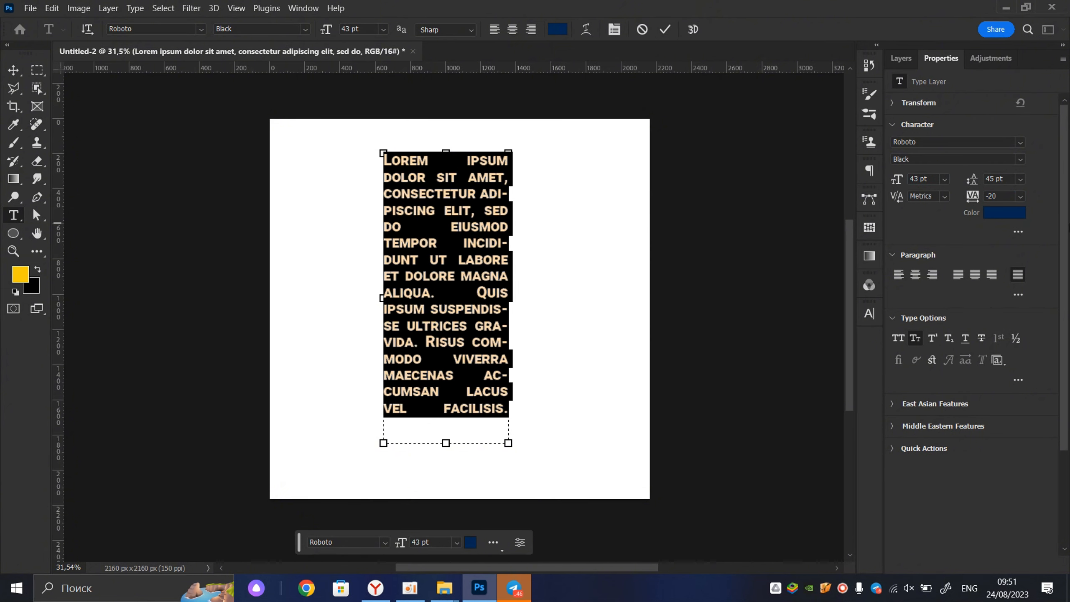
click(664, 31)
key(v)
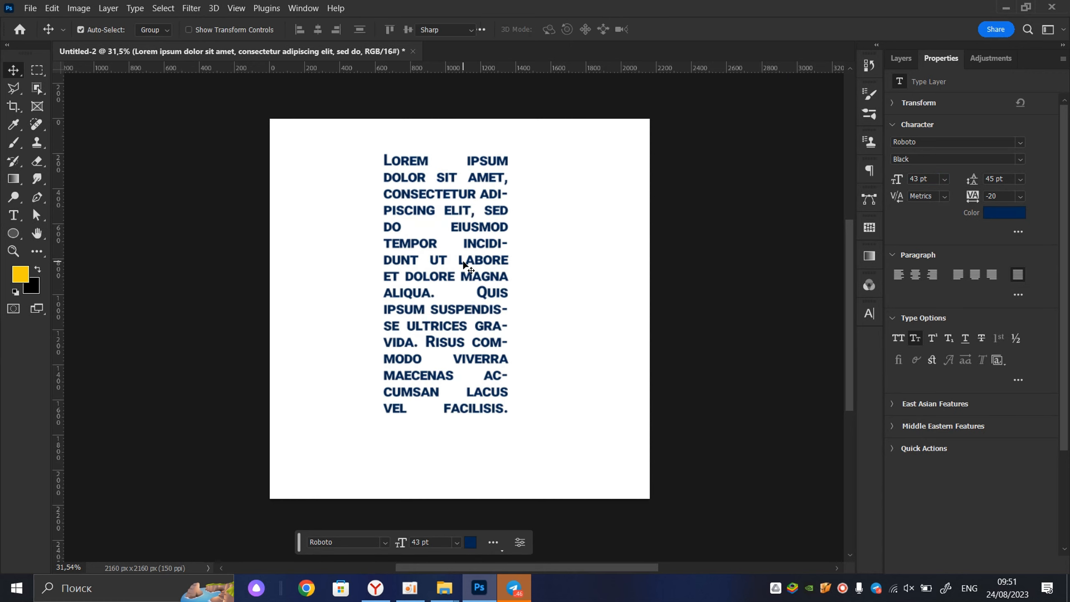
- Recolor the whole Lorem ipsum column to a bright red and commit the edit
double_click(467, 264)
click(901, 58)
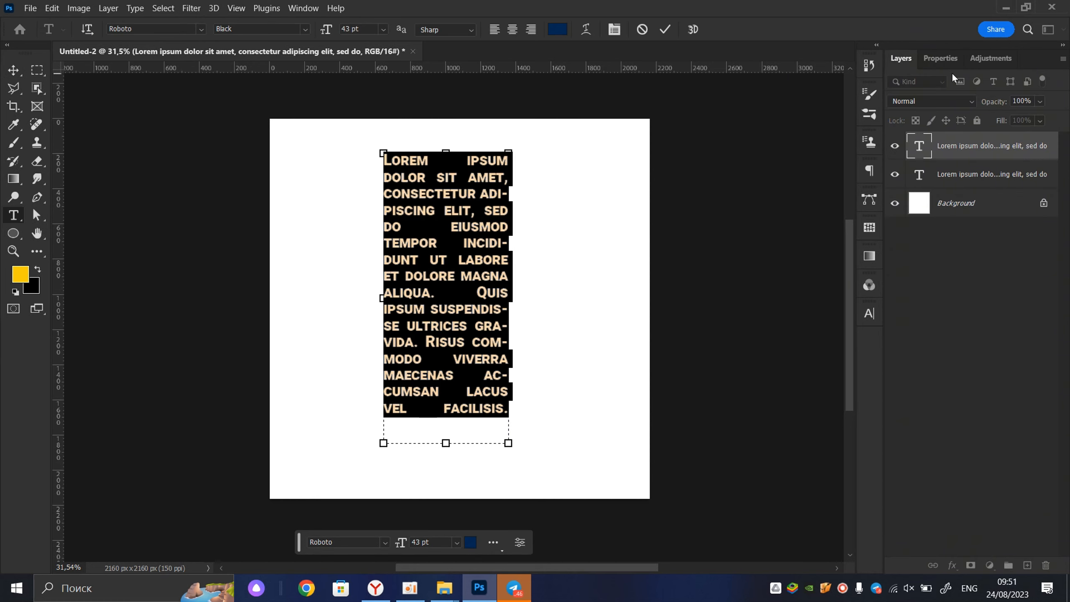
click(201, 29)
click(201, 29)
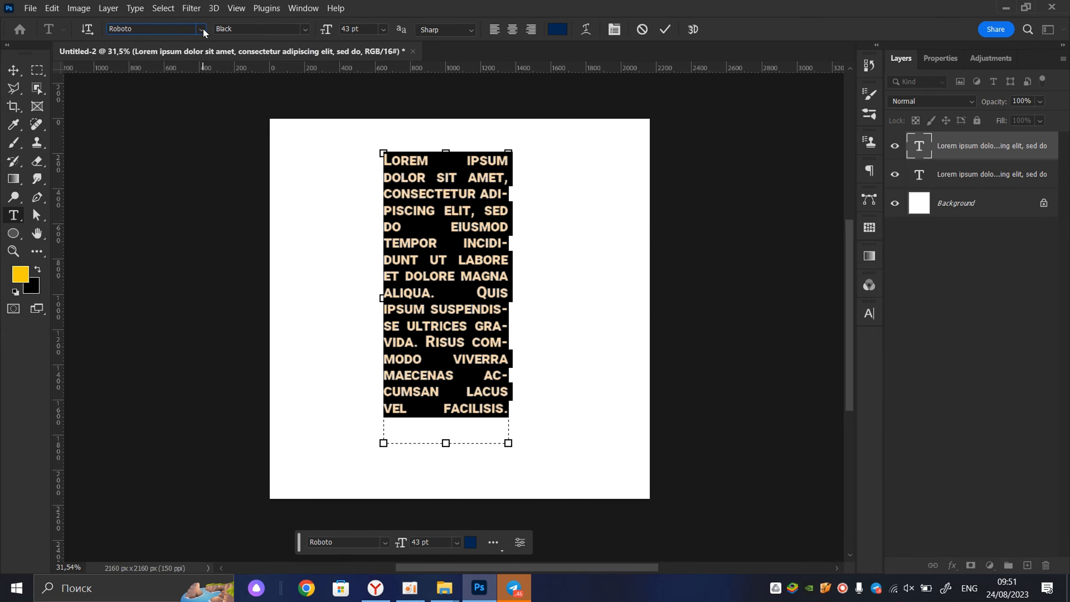
click(950, 59)
click(560, 32)
click(598, 188)
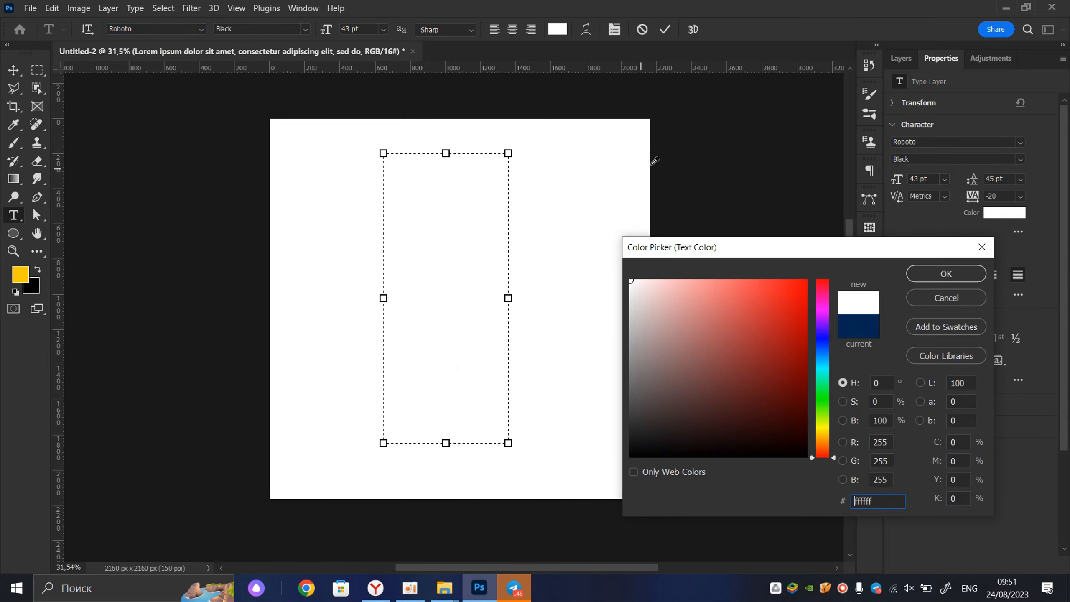
click(692, 147)
click(740, 357)
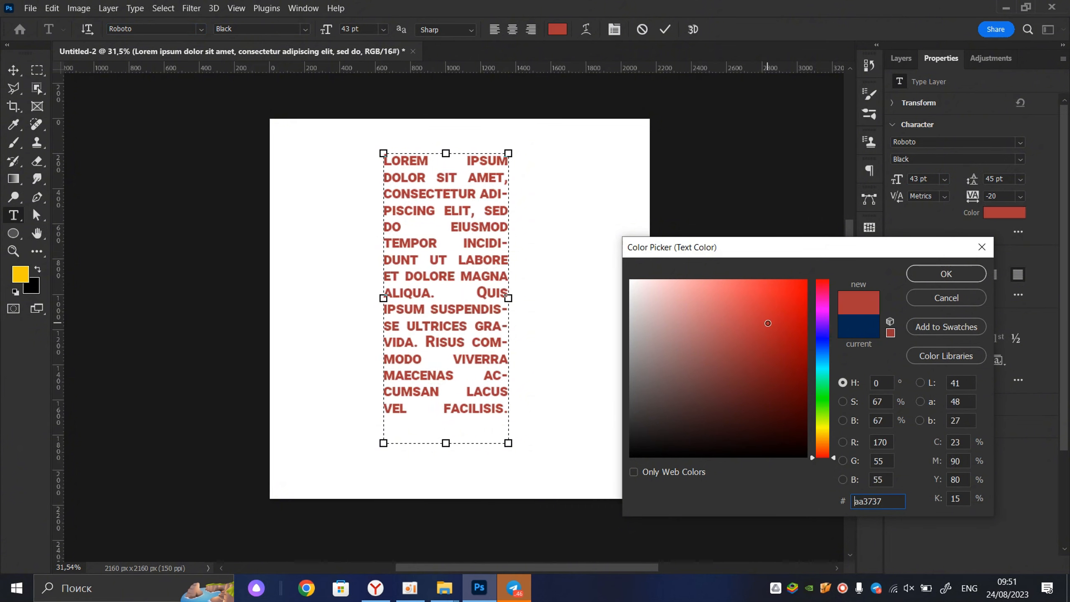
click(805, 282)
click(946, 274)
click(665, 30)
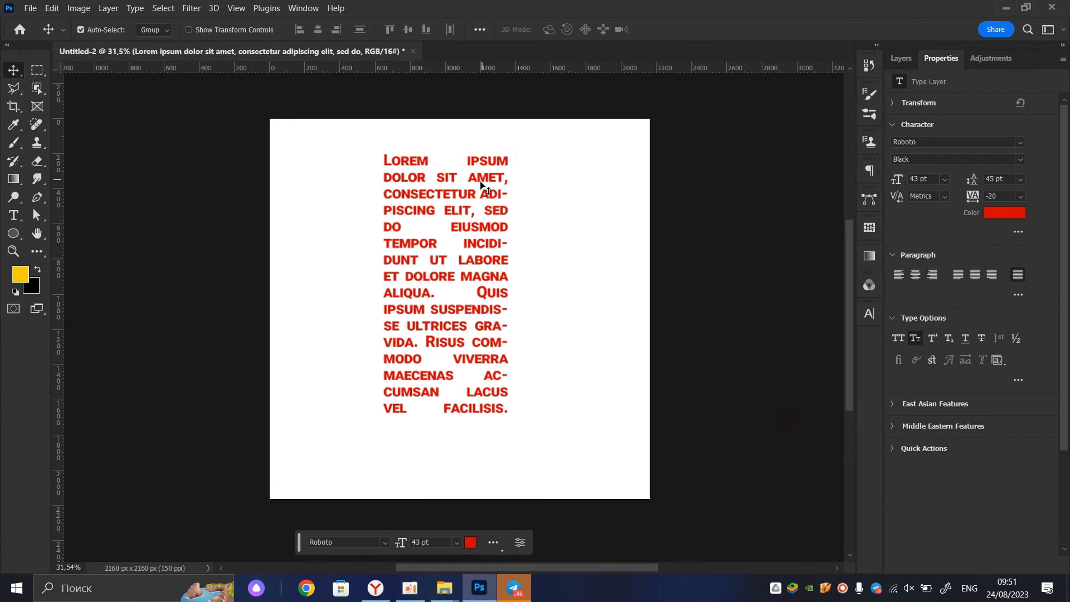
- Justify the red Lorem ipsum paragraph with its last line aligned left and commit the edit
double_click(432, 235)
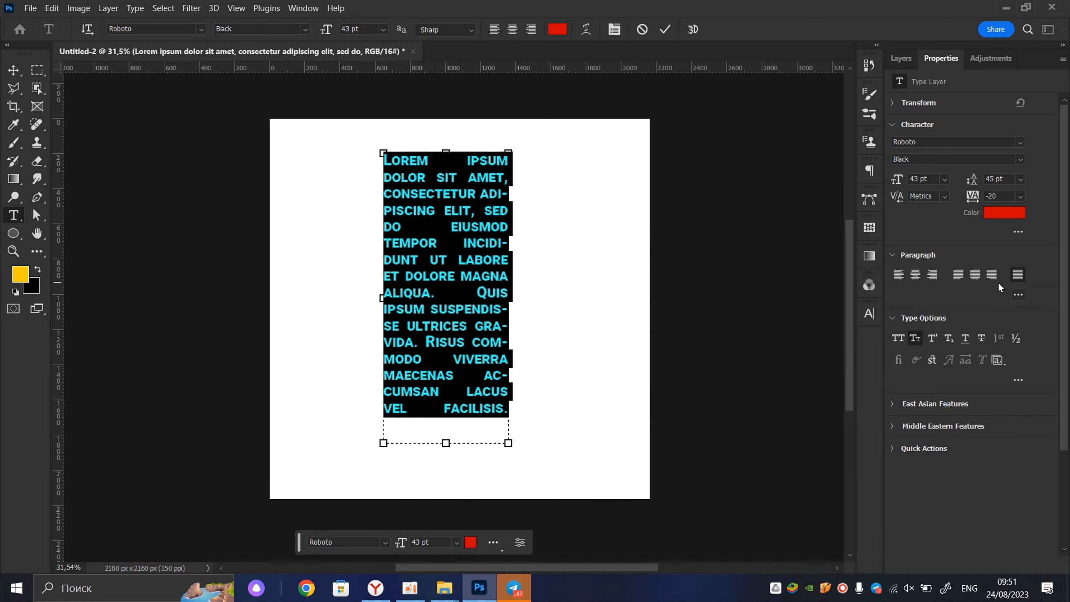
click(964, 279)
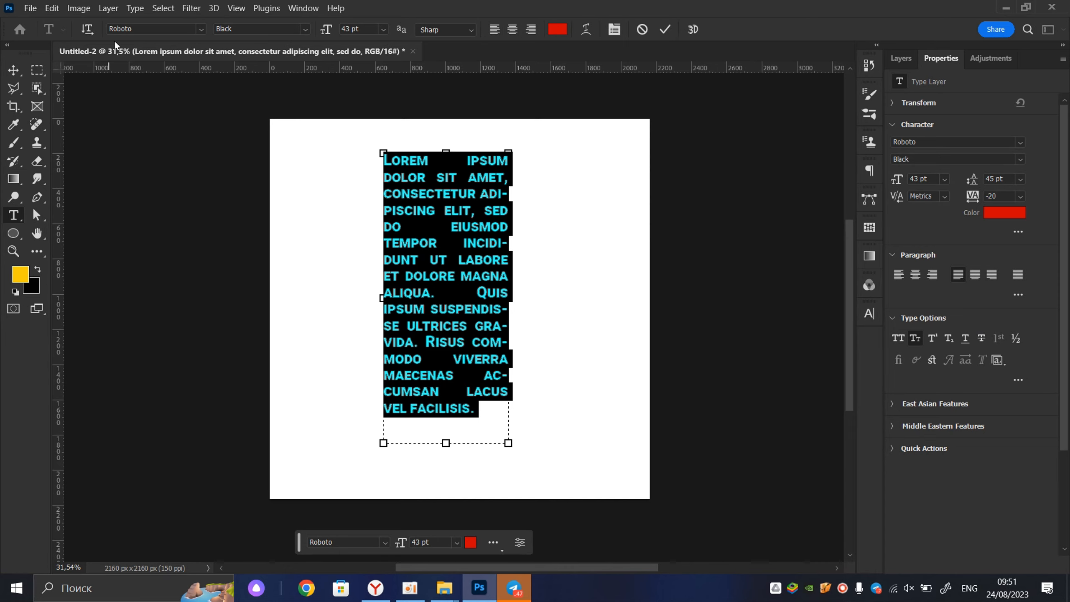
click(665, 30)
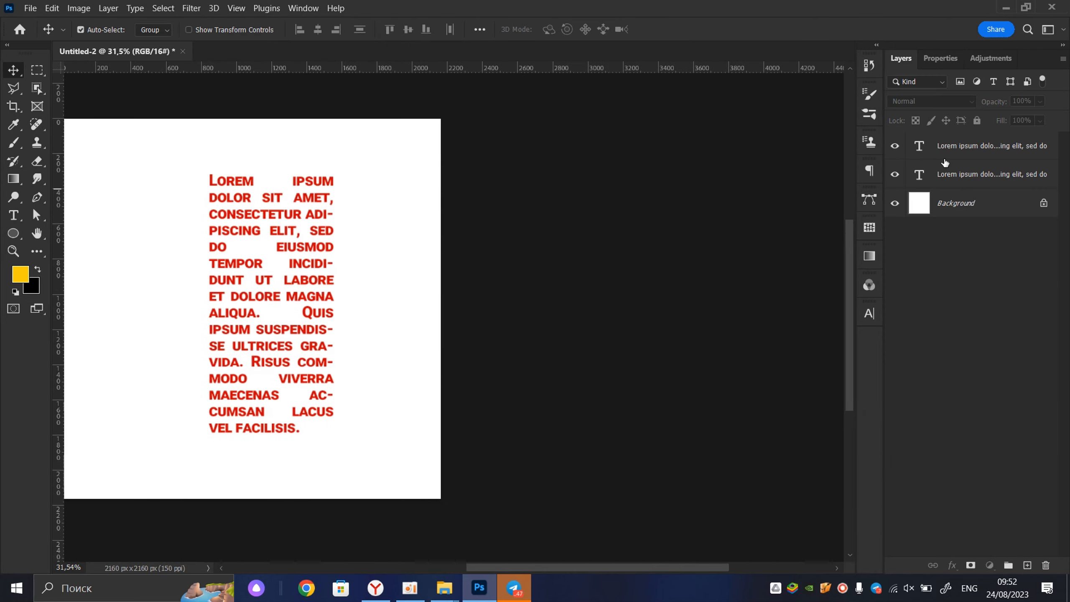
- Delete the text layer that holds the red Lorem ipsum column
click(943, 157)
key(Delete)
drag(355, 232, 596, 261)
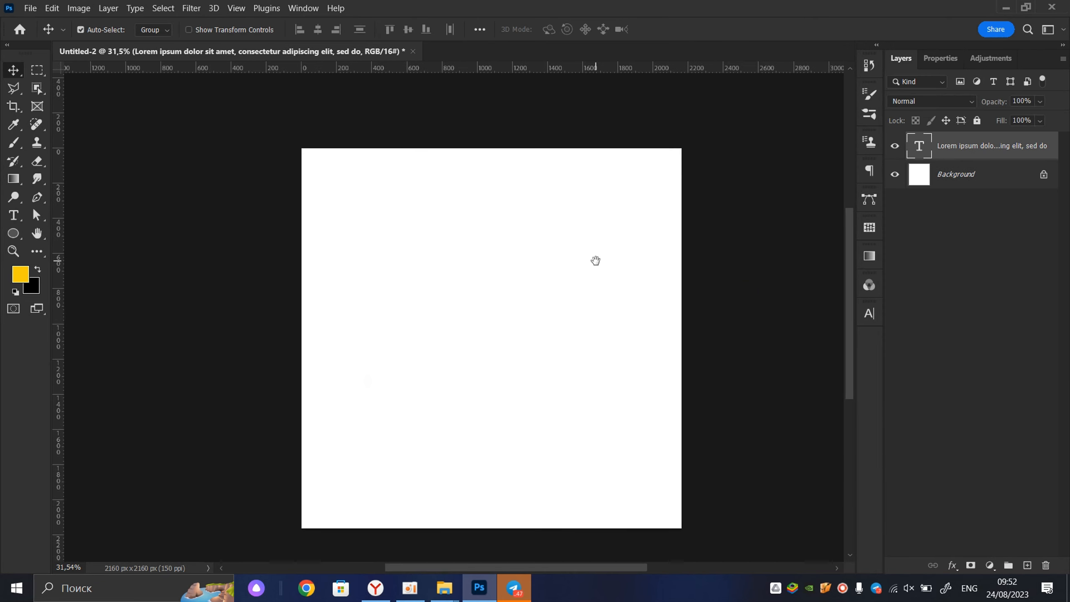
- Add a horizontal Lorem Ipsum point text line on the blank canvas, commit it, and move it toward the canvas's middle
click(23, 215)
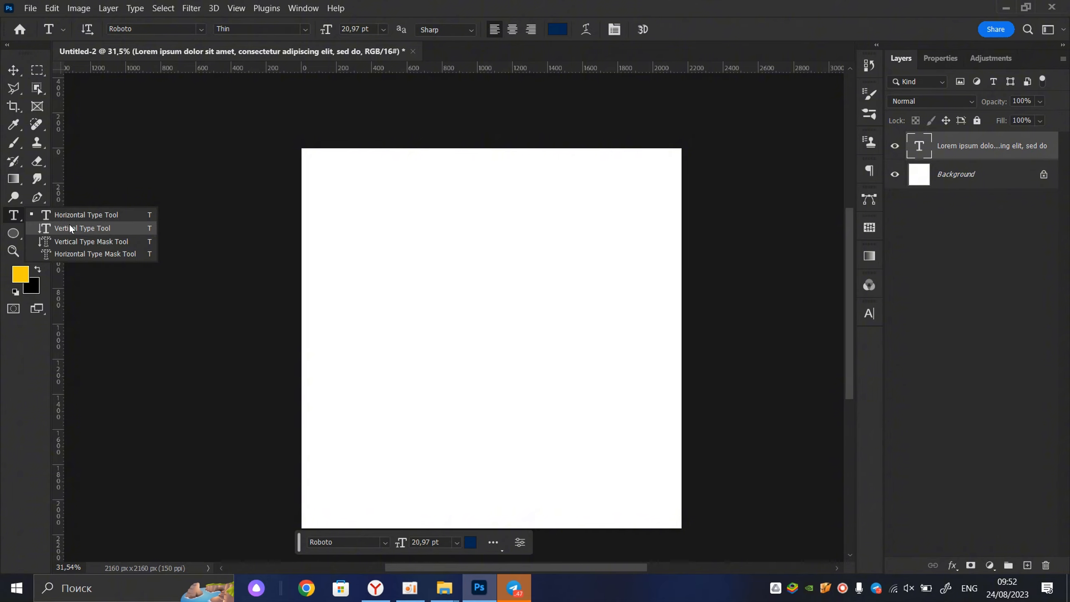
click(50, 219)
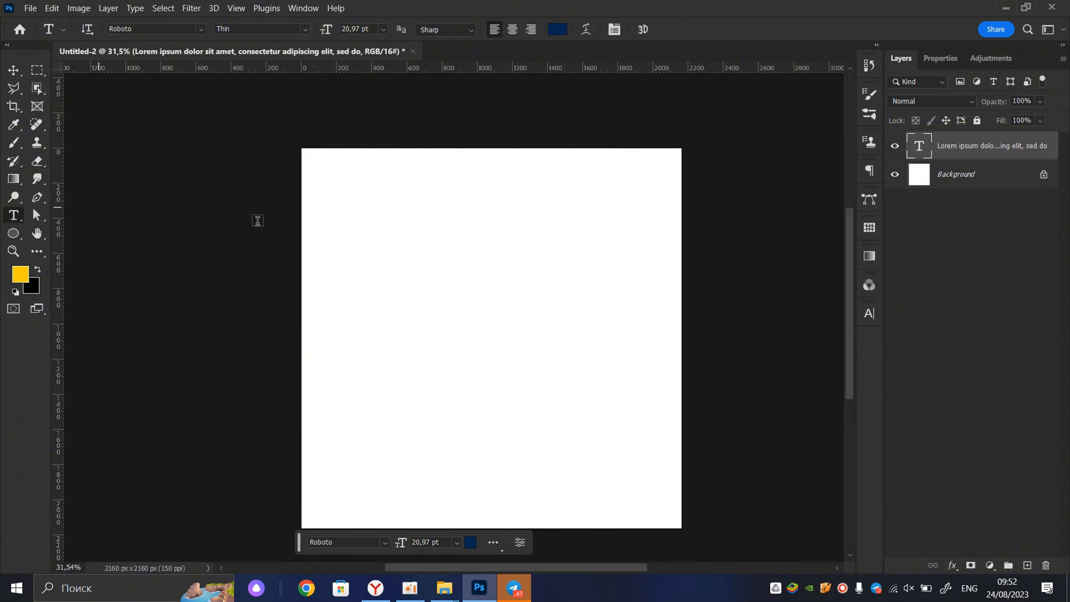
click(355, 260)
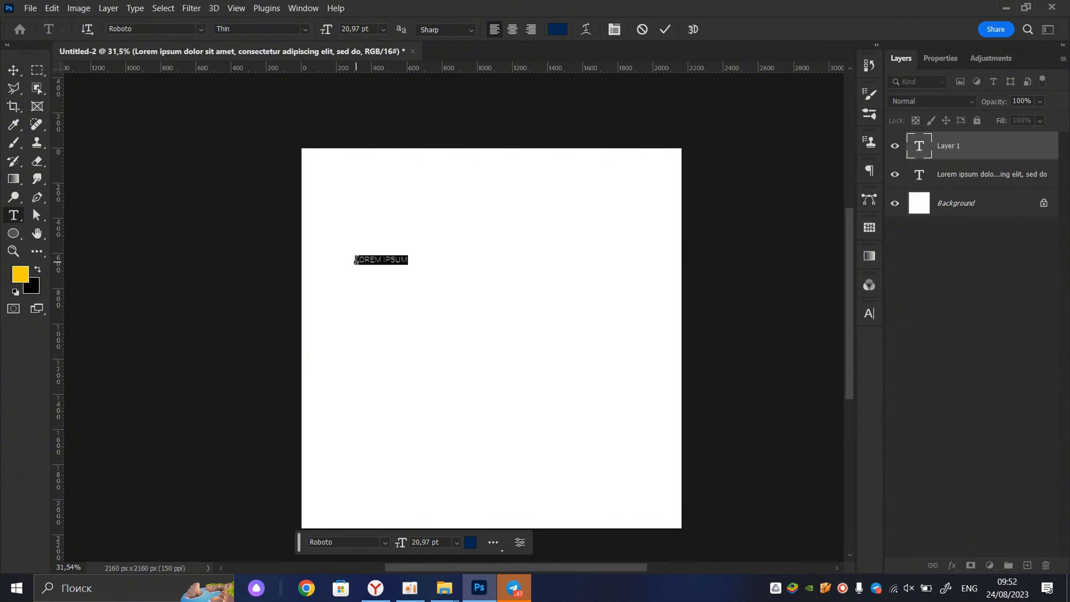
click(665, 29)
scroll(373, 277, up, 2)
key(v)
drag(400, 255, 497, 258)
- Change the Lorem Ipsum line's font style to Roboto Bold and commit the edit
double_click(502, 253)
click(518, 251)
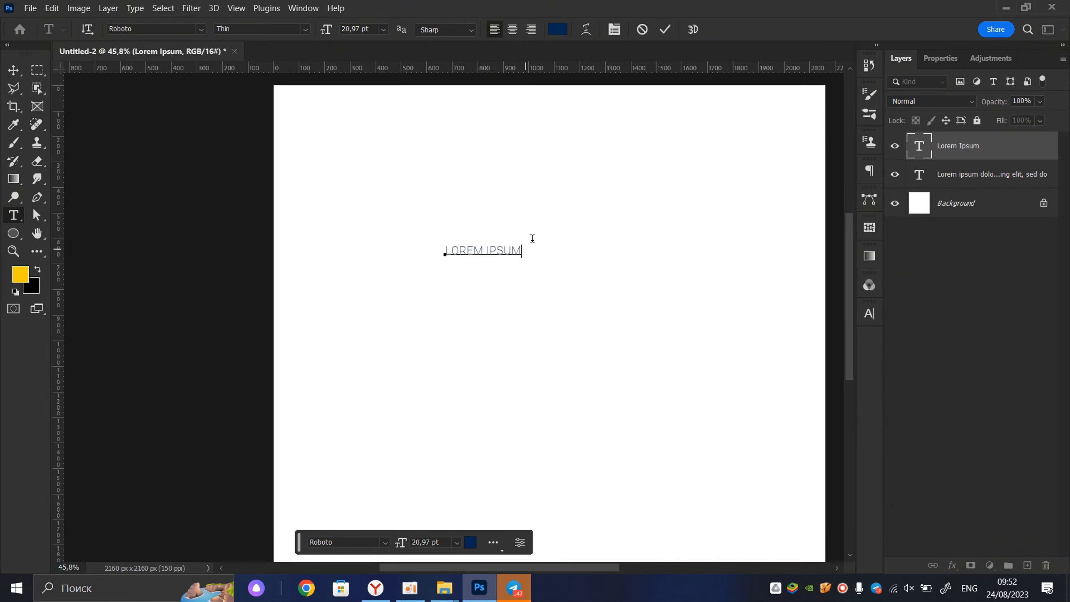
click(664, 30)
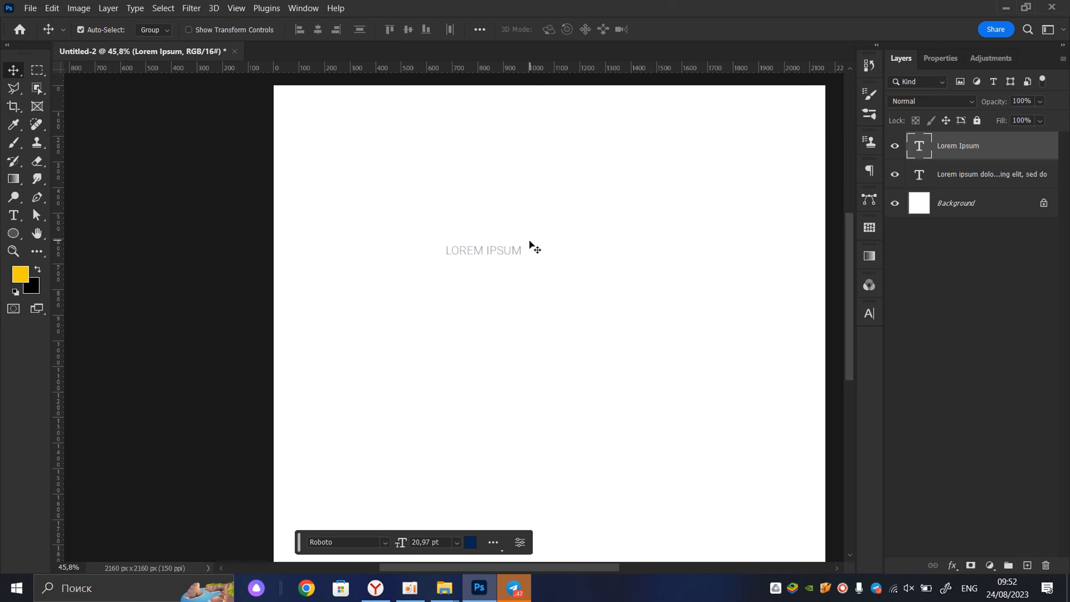
double_click(508, 254)
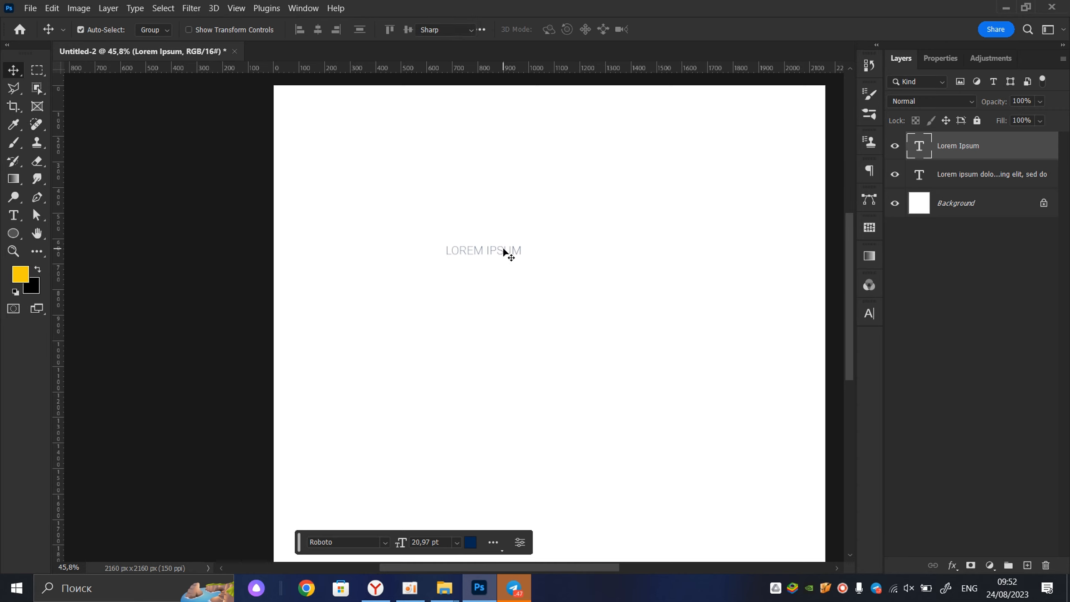
click(935, 59)
click(1021, 158)
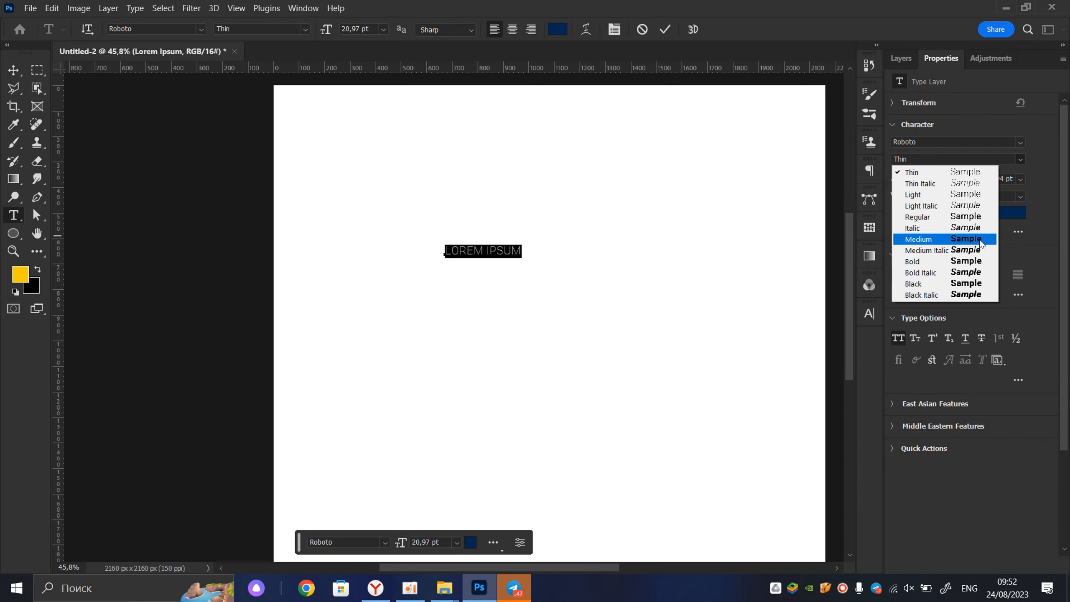
click(969, 261)
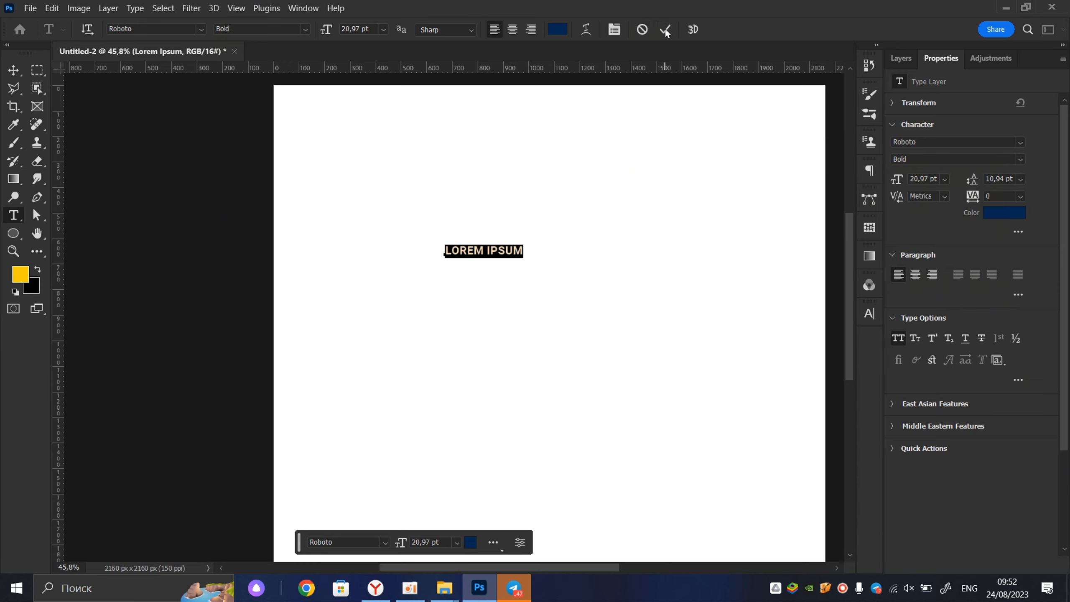
click(666, 30)
- Scale the Lorem Ipsum line up with Free Transform to a font size of about 62 pt and apply it
key(ctrl+t)
drag(525, 244, 600, 229)
click(690, 29)
- Add a vertical line of filler text, repeating DFG, below the Lorem Ipsum heading with the Vertical Type tool and commit it
click(14, 215)
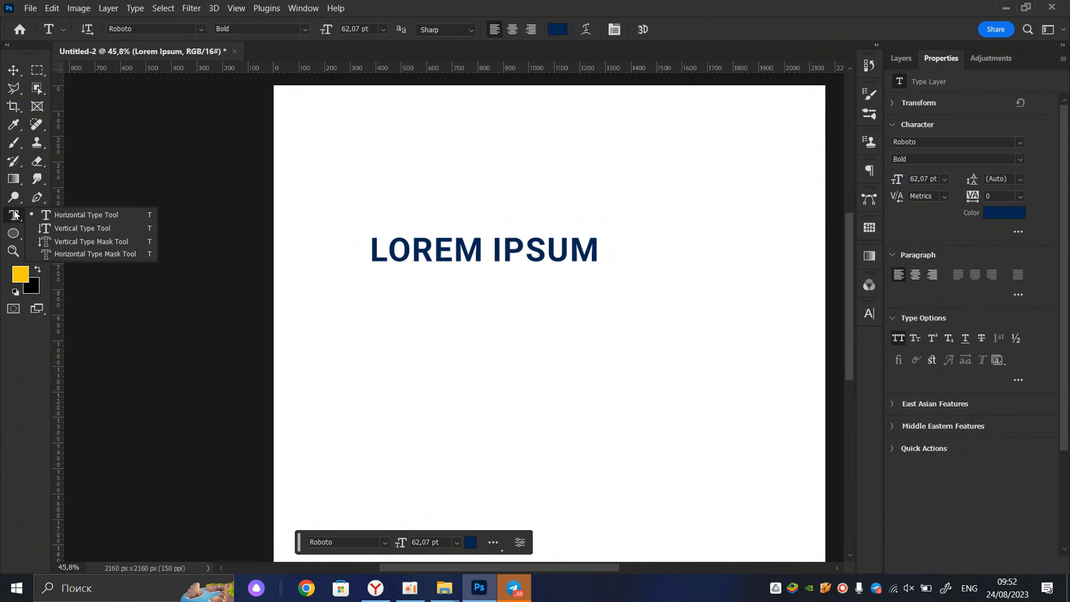
click(74, 227)
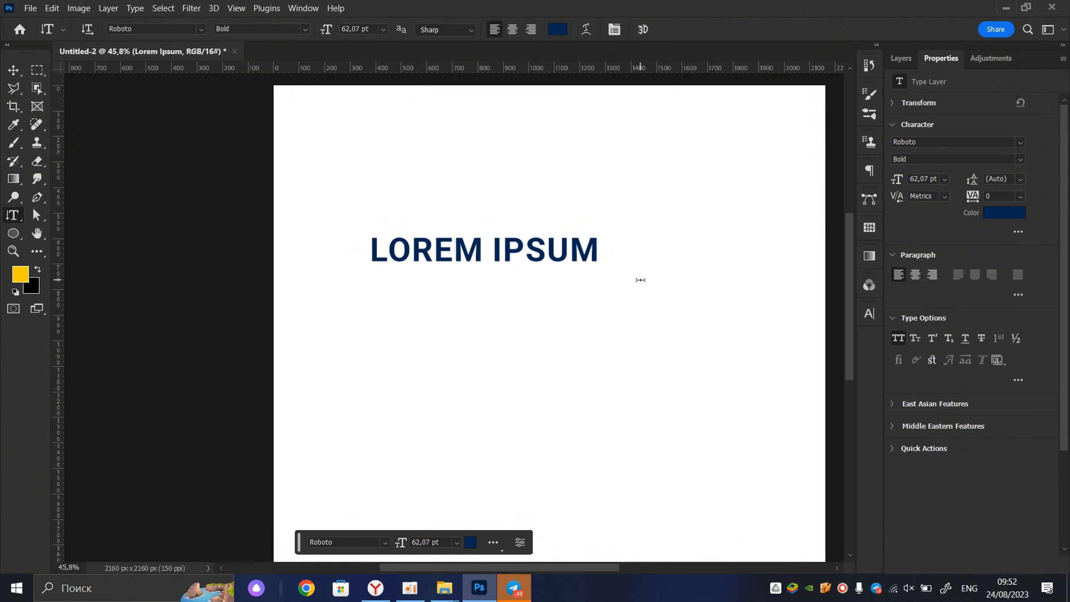
scroll(640, 280, down, 2)
click(614, 248)
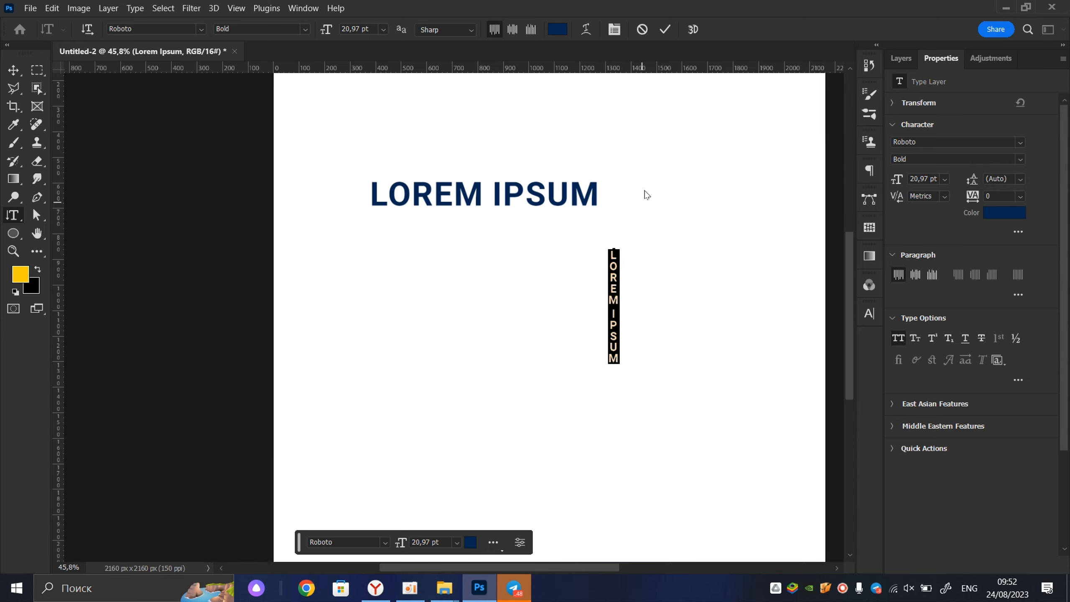
text(DFGDFGDFGDFGDFGDFGDFGFGFD)
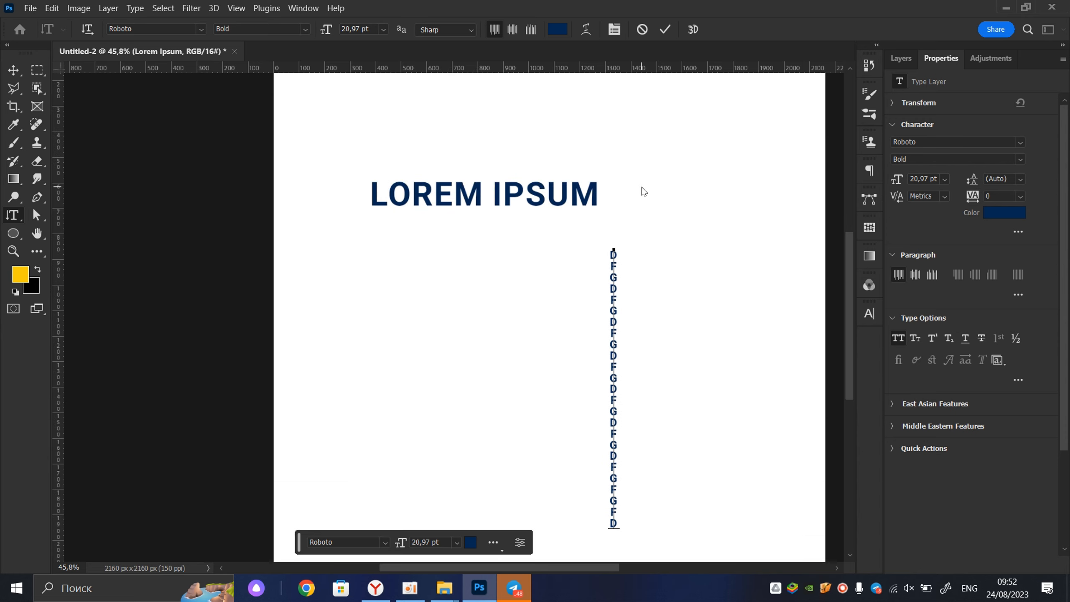
text(FGF)
click(665, 29)
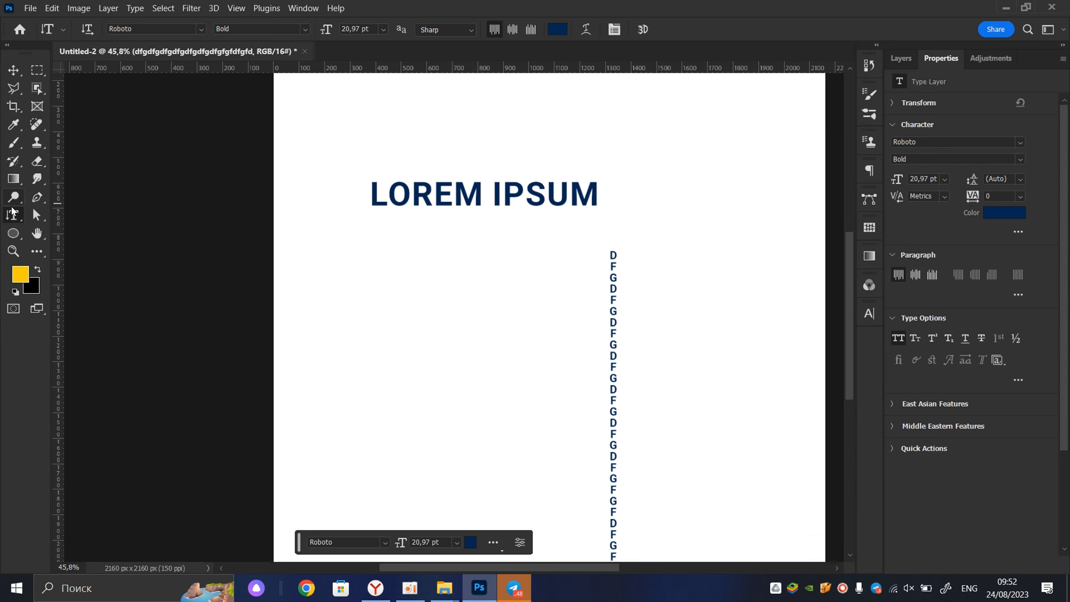
- Create a vertical Lorem Ipsum text selection with the Vertical Type Mask tool below the heading and check the layer list
right_click(18, 218)
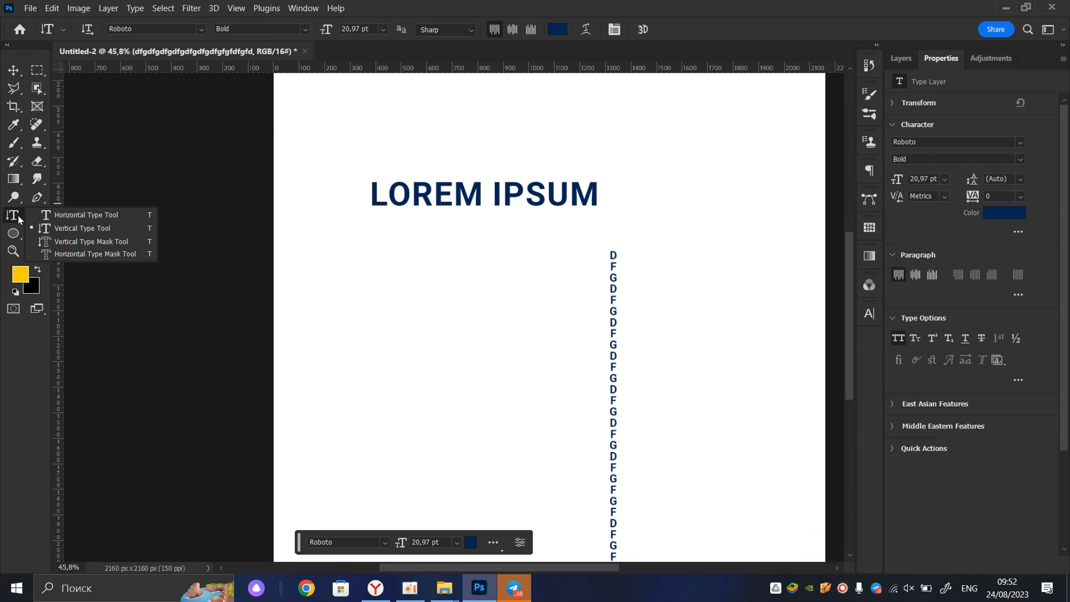
click(82, 241)
click(508, 282)
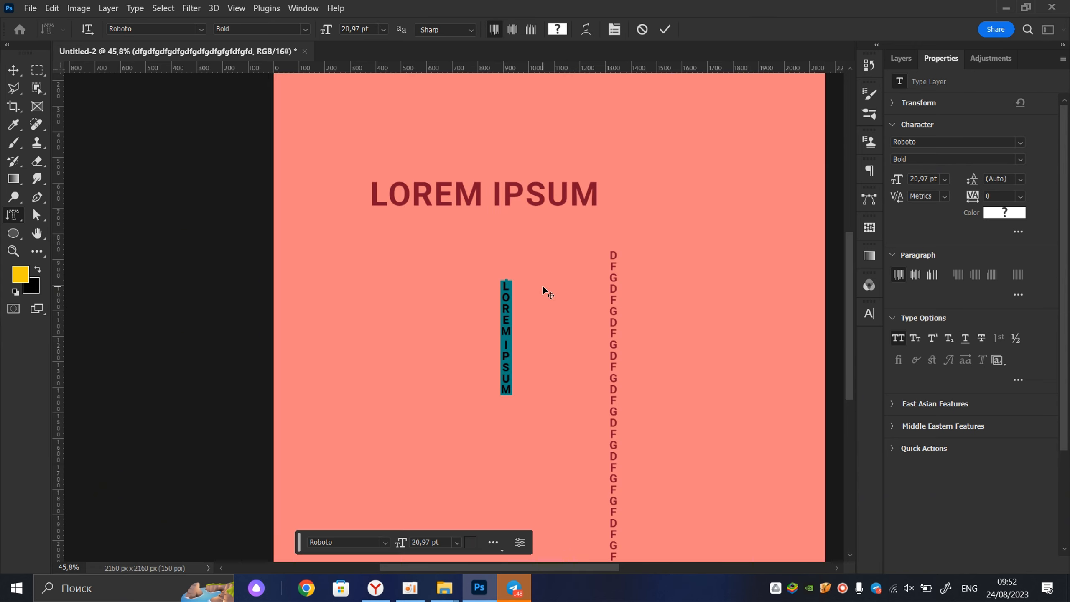
click(662, 33)
scroll(475, 283, down, 5)
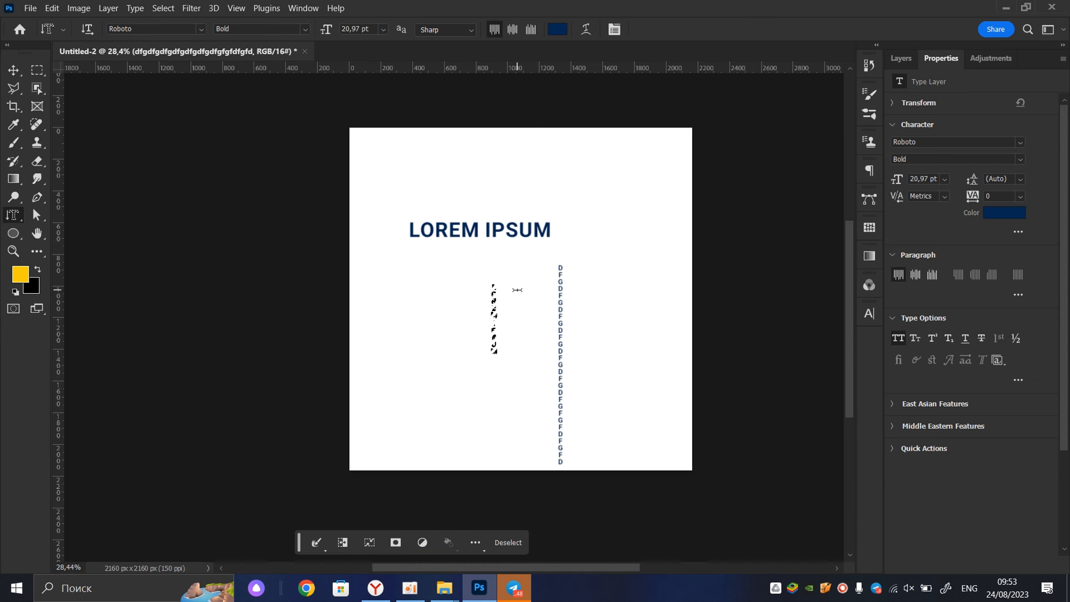
scroll(508, 290, up, 14)
scroll(274, 248, down, 3)
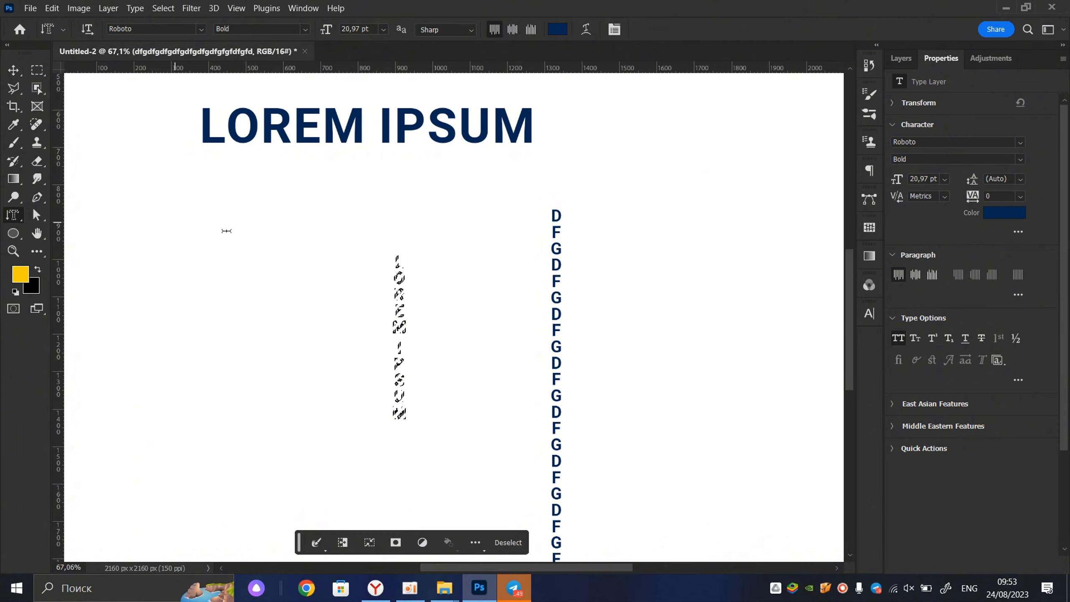
scroll(496, 304, down, 1)
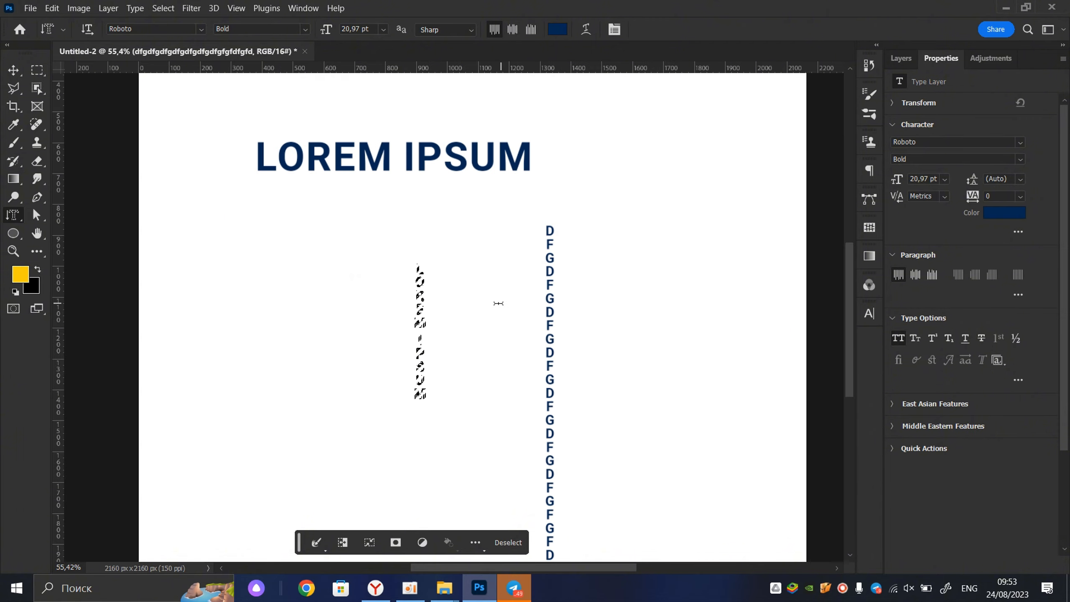
click(906, 59)
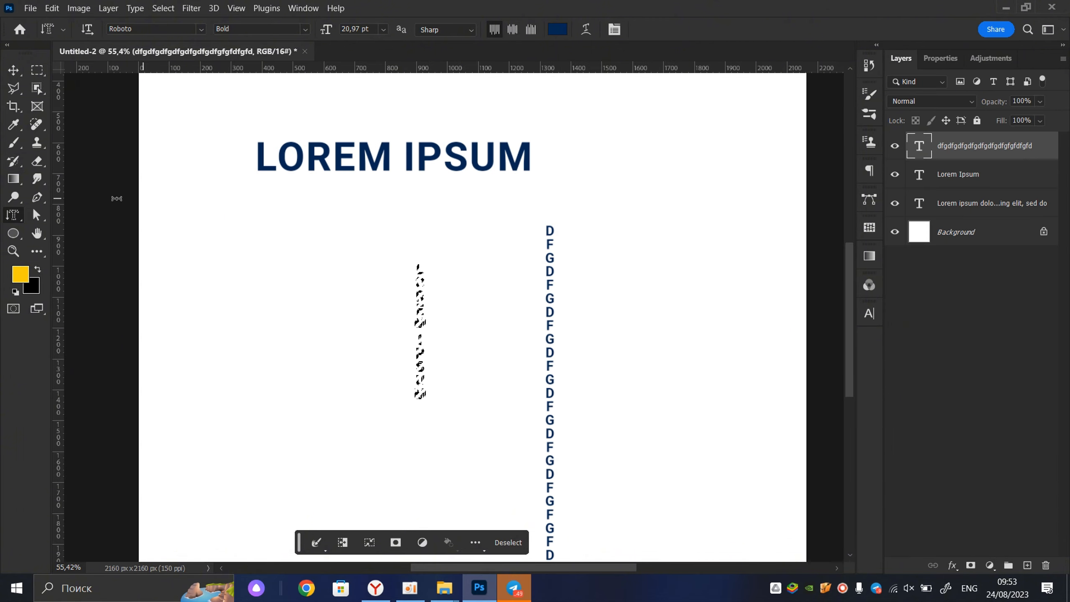
- Create a horizontal Lorem Ipsum text selection with the Horizontal Type Mask tool under the heading
right_click(13, 215)
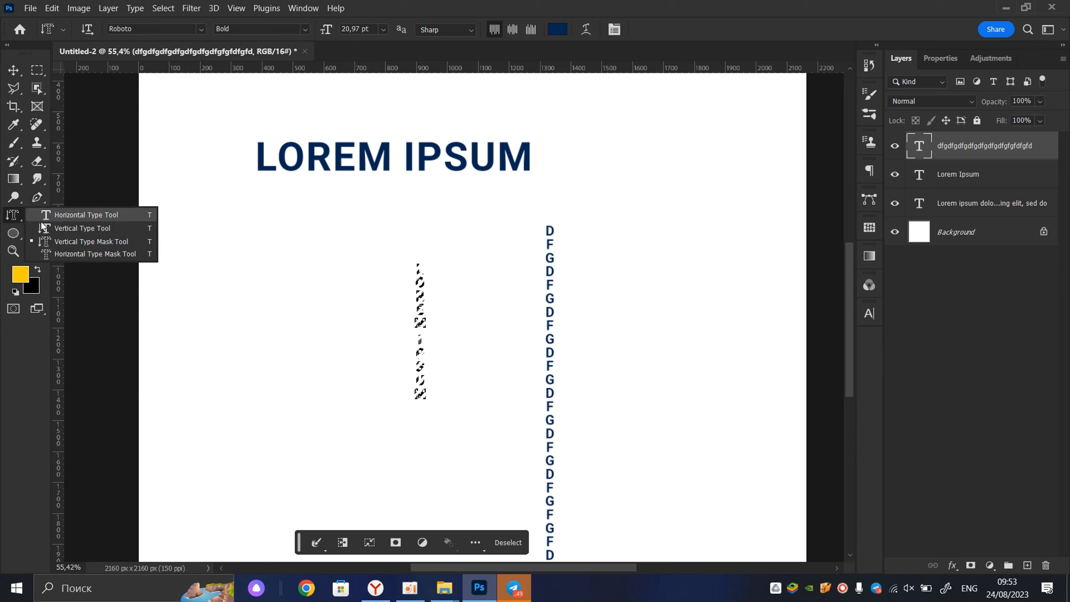
click(102, 254)
click(289, 249)
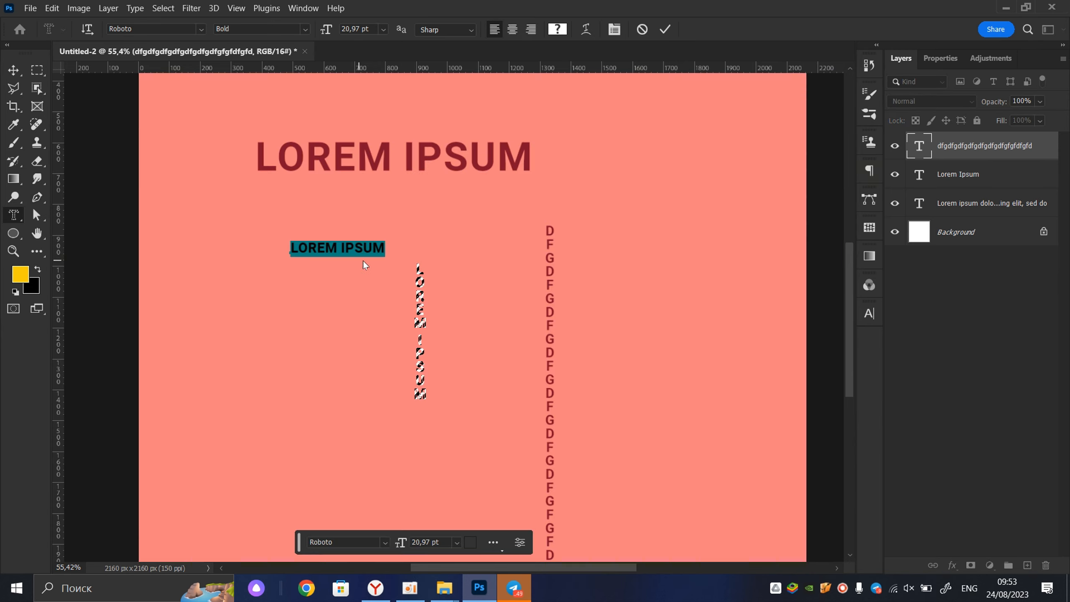
click(665, 30)
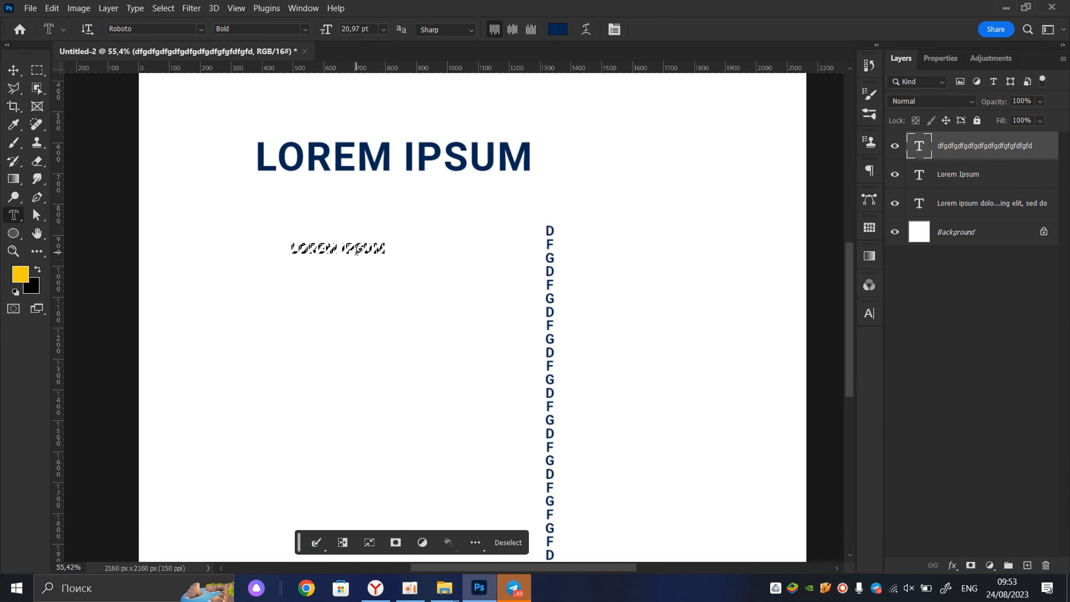
- Undo the type mask selections and the vertical filler text
key(c)
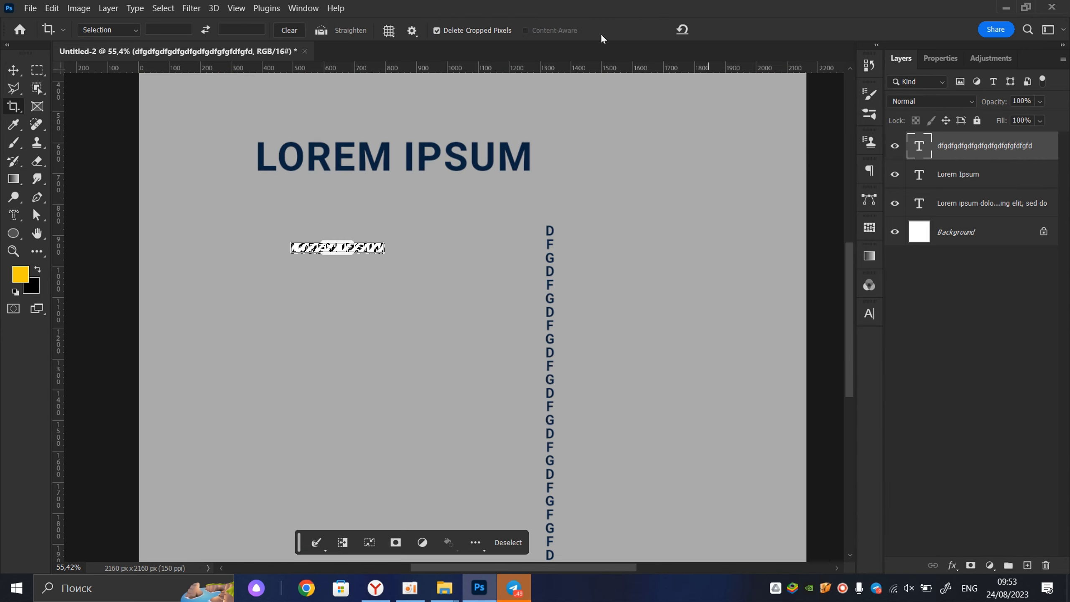
key(v)
key(ctrl+z)
key(ctrl+z)
key(ctrl+z)
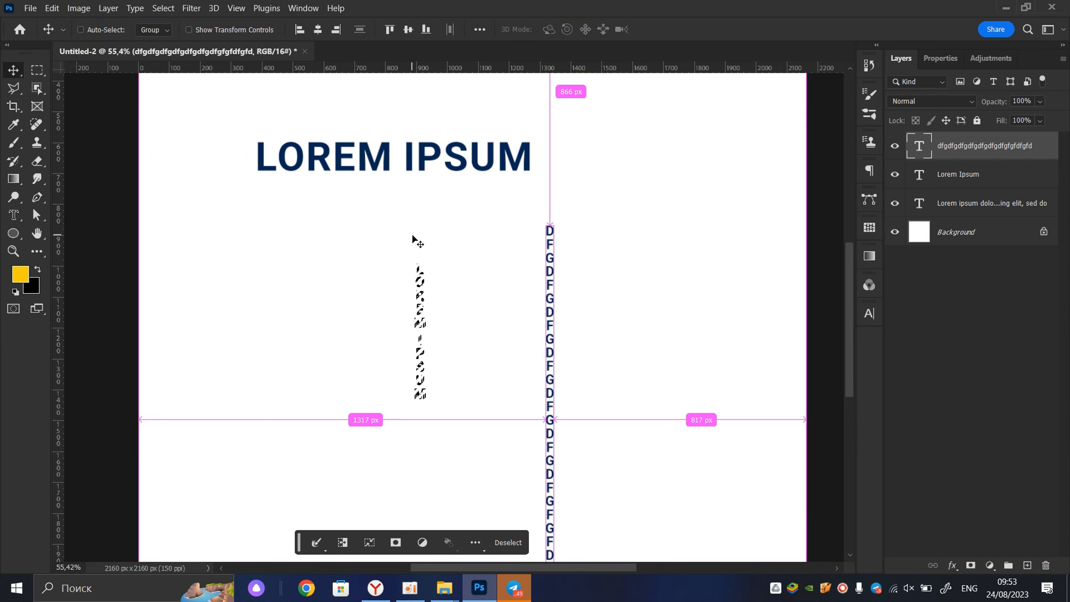
- Reset the type tool to Horizontal Type, move the Lorem Ipsum line toward the canvas's middle, and deselect its layer
click(8, 214)
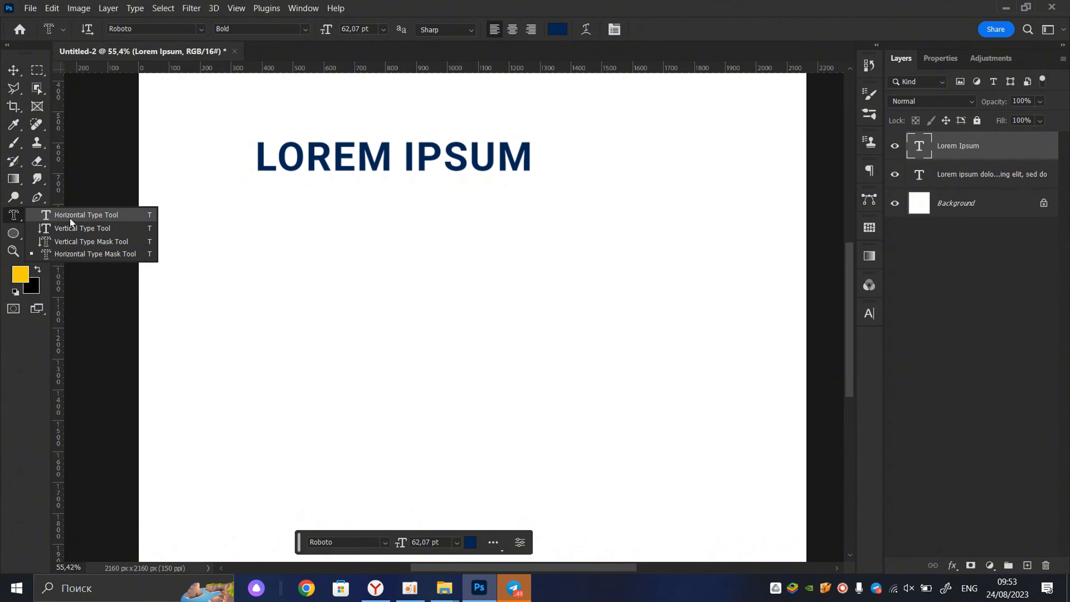
click(69, 217)
key(v)
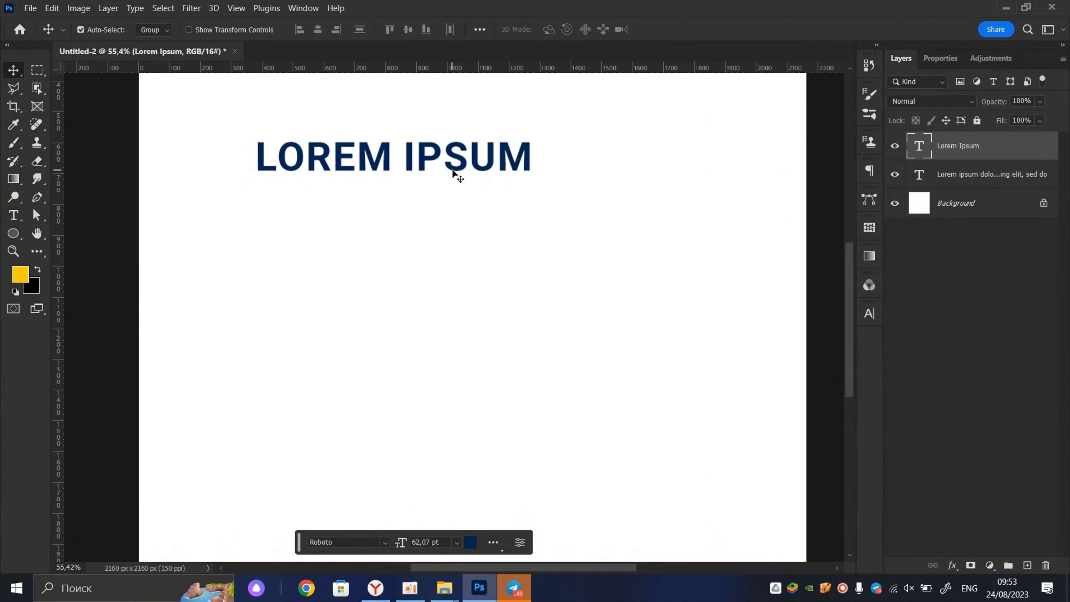
scroll(452, 170, down, 4)
drag(463, 166, 496, 273)
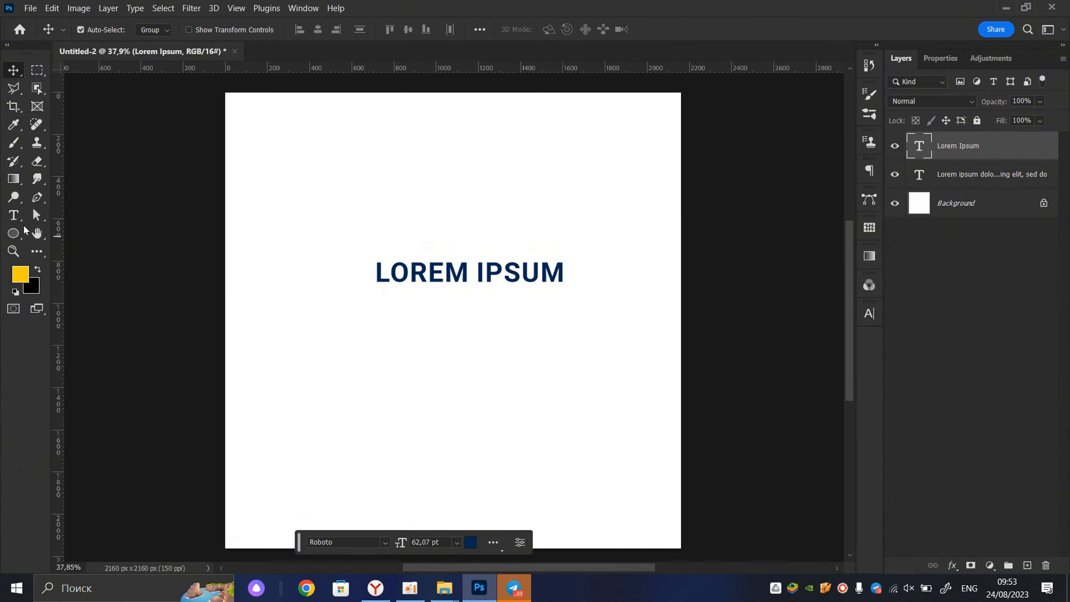
click(16, 216)
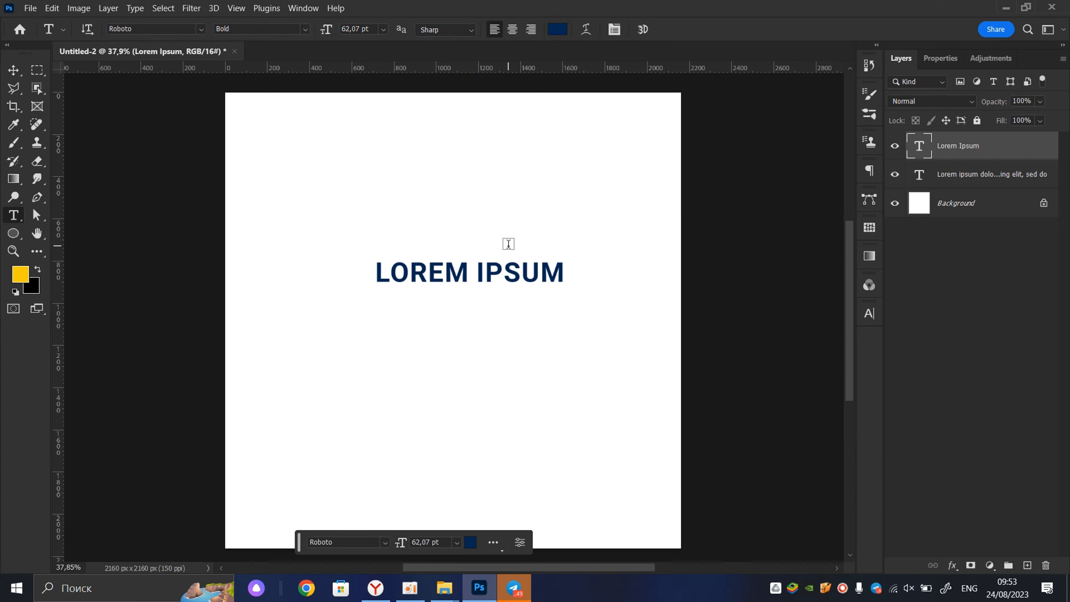
key(v)
scroll(508, 244, down, 3)
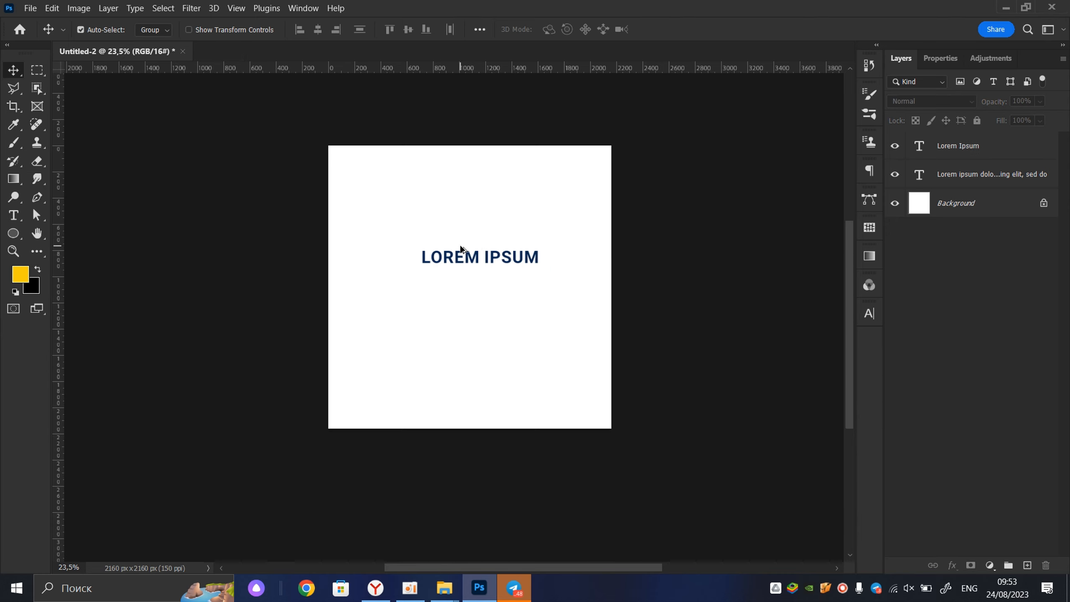
scroll(462, 248, up, 1)
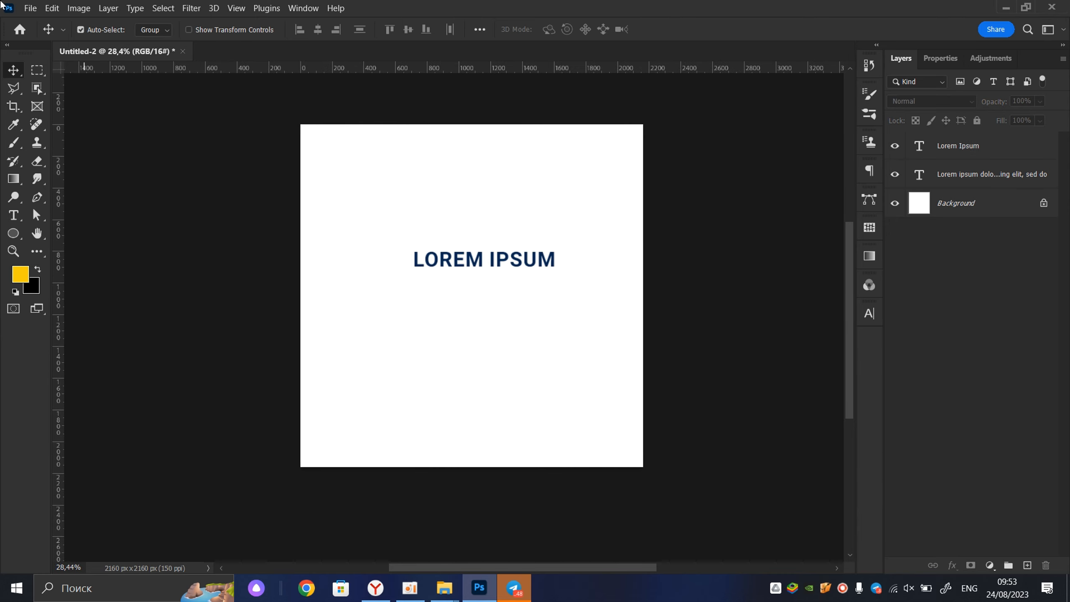
- Examine the Save and Save As options and the file formats offered for the document, cancelling without saving
click(28, 10)
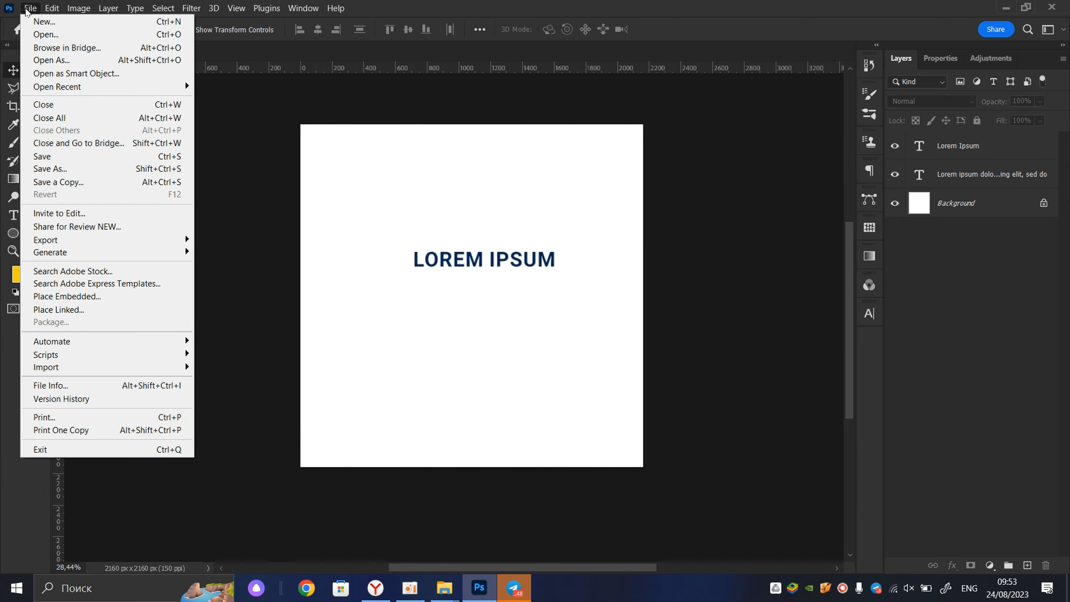
click(85, 156)
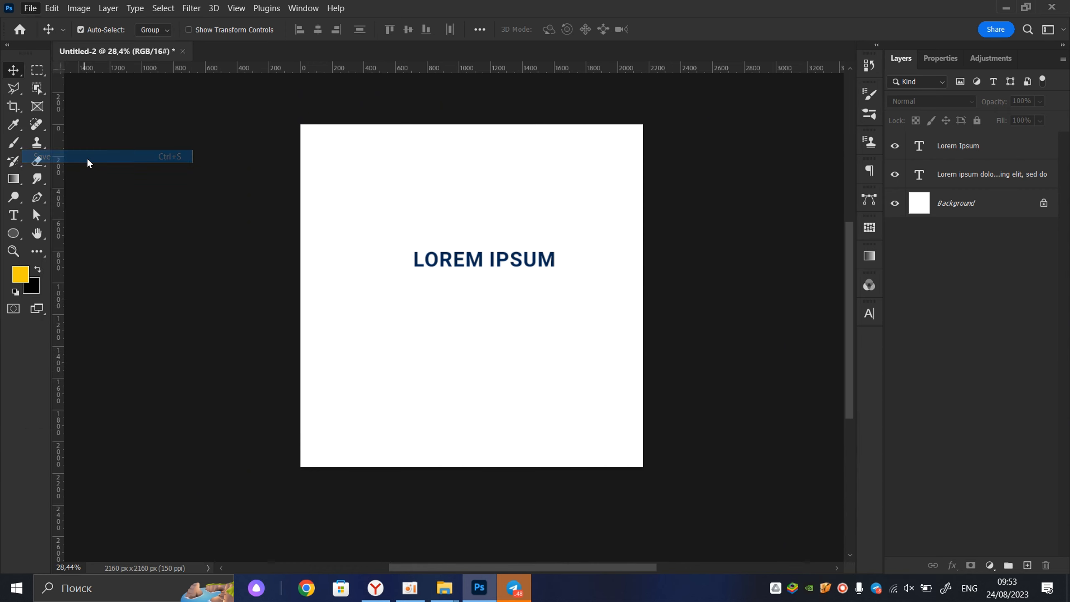
click(421, 10)
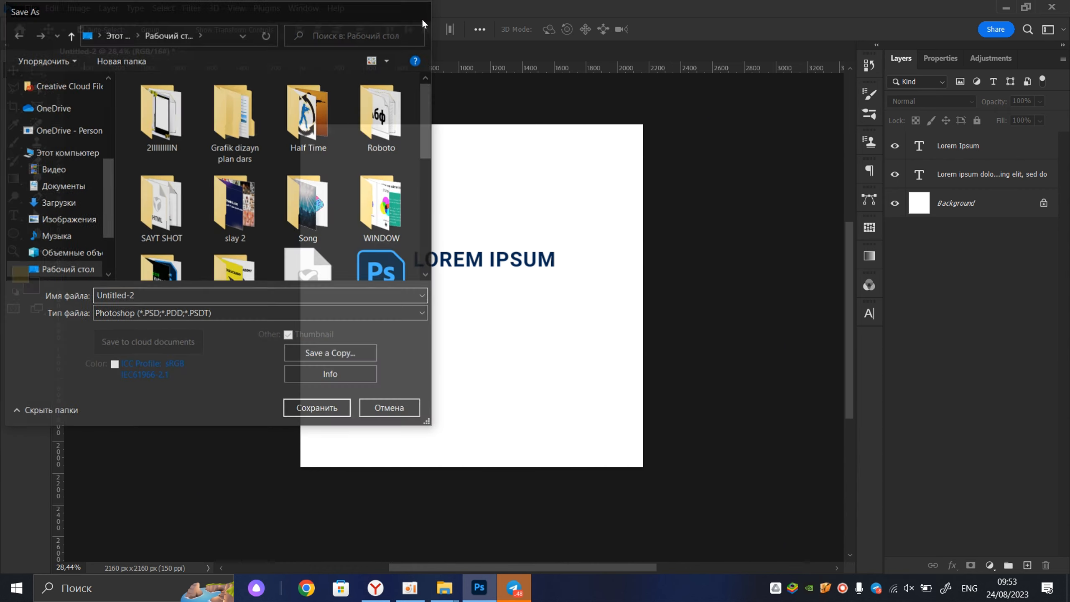
click(31, 8)
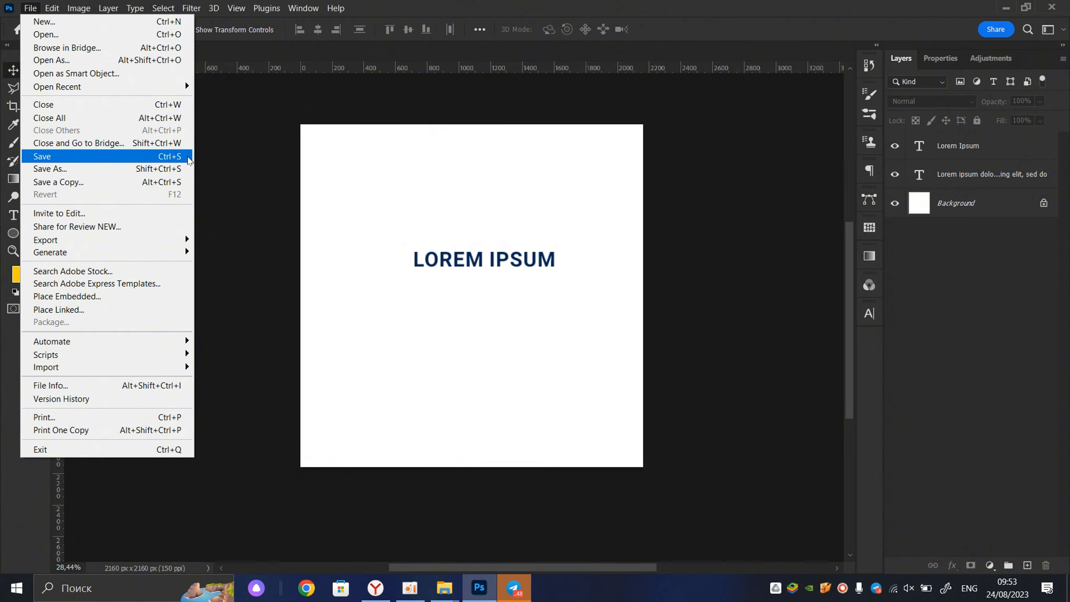
click(364, 163)
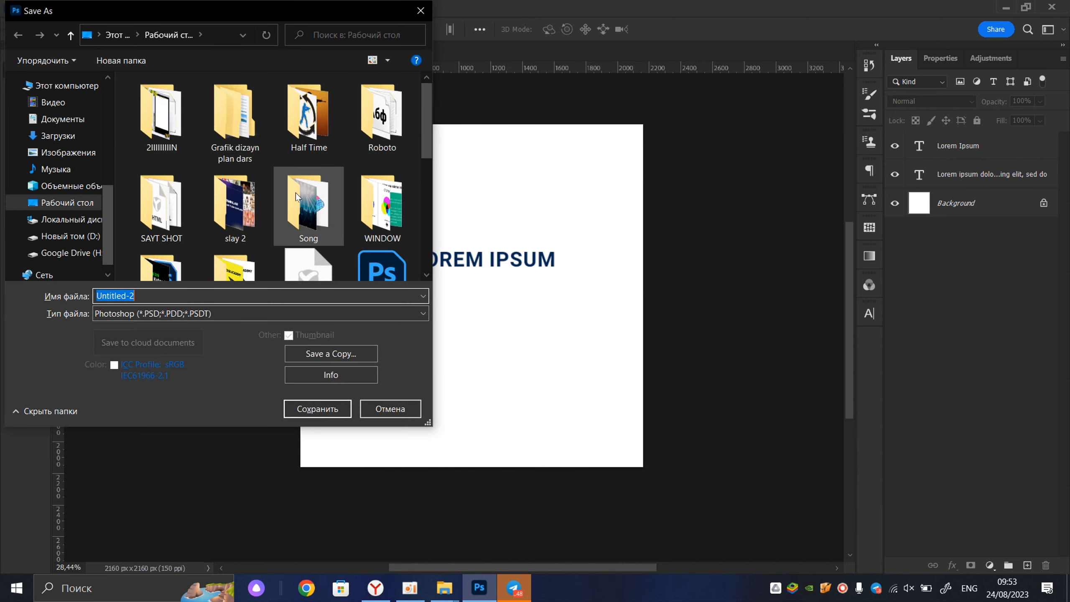
click(227, 320)
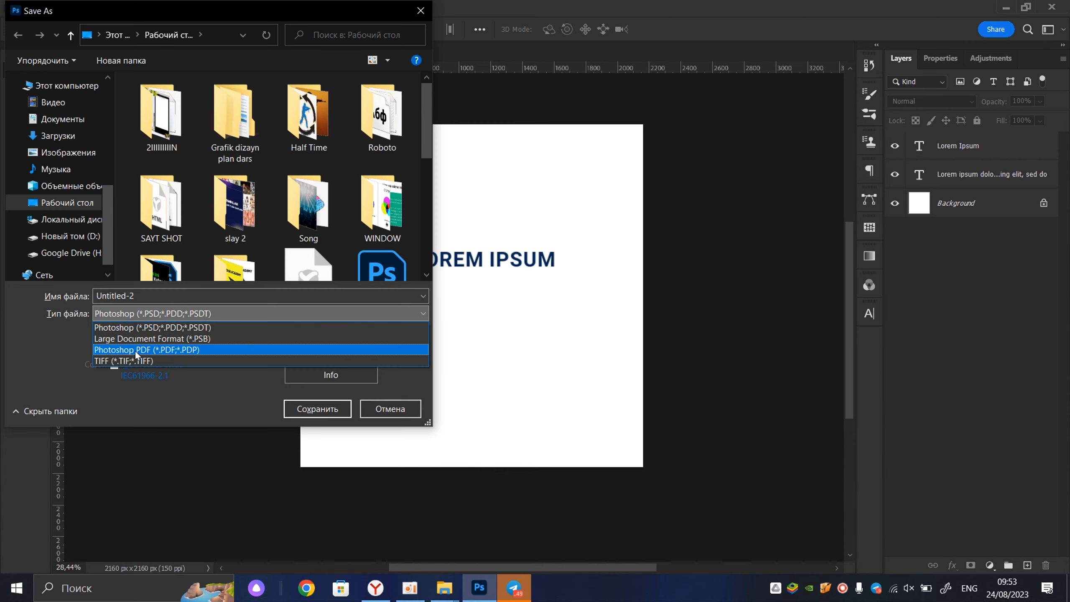
click(419, 17)
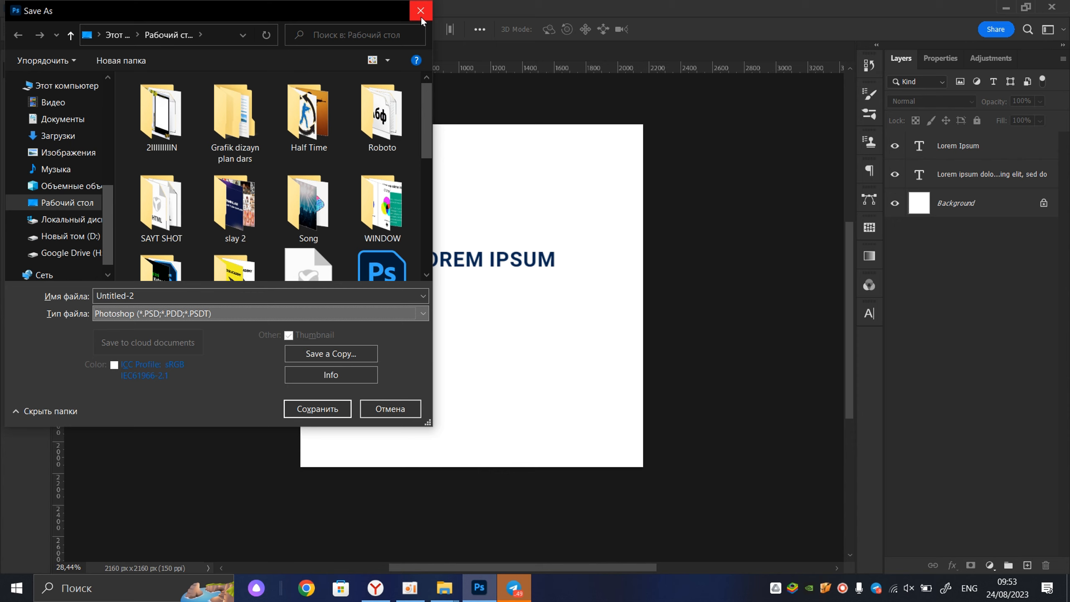
click(391, 408)
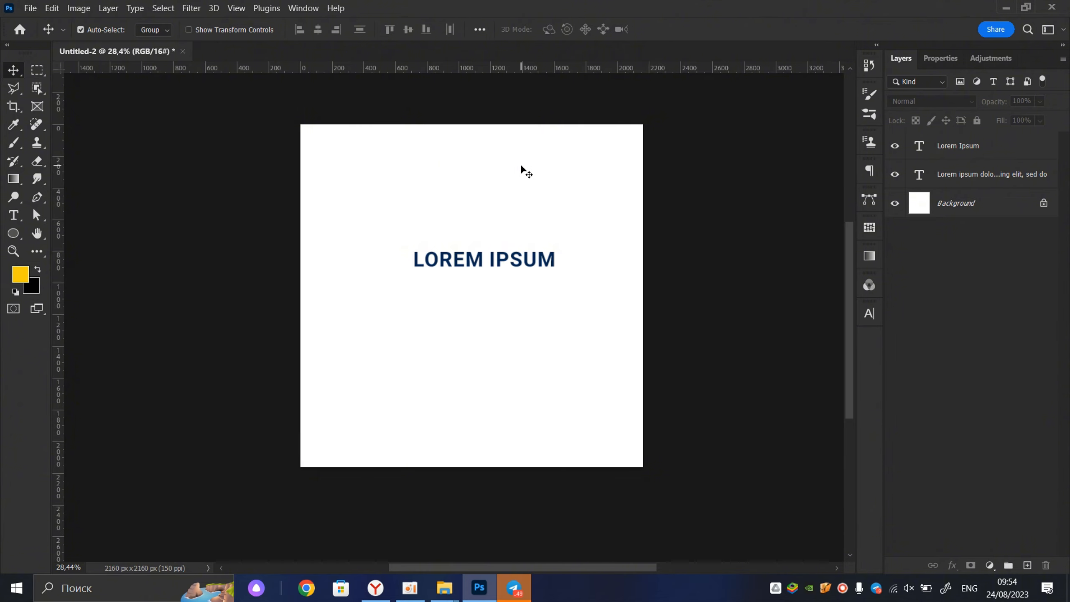
key(ctrl+shift+s)
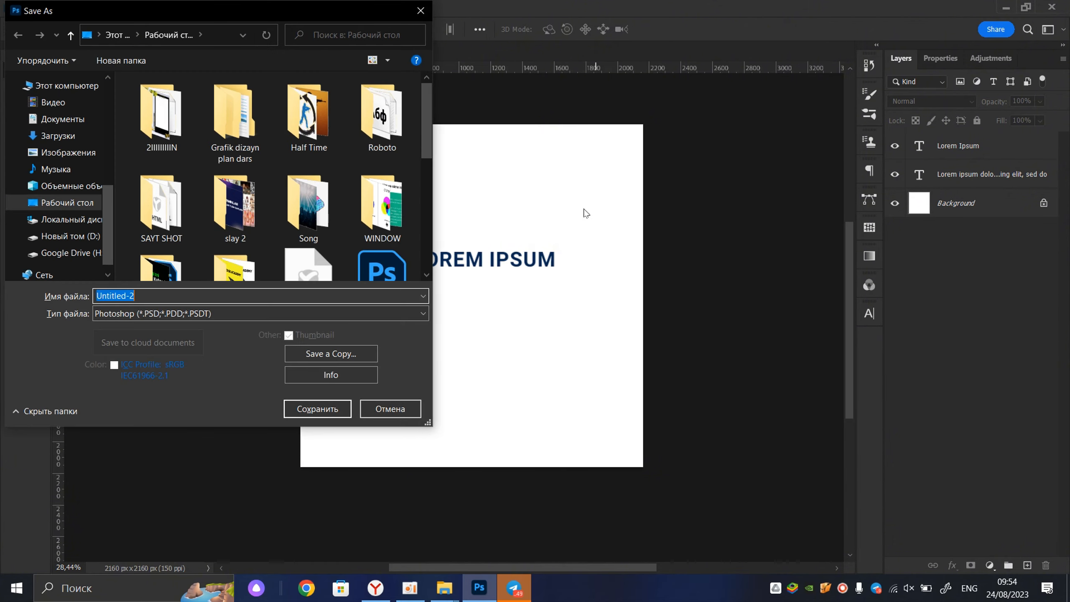
click(421, 10)
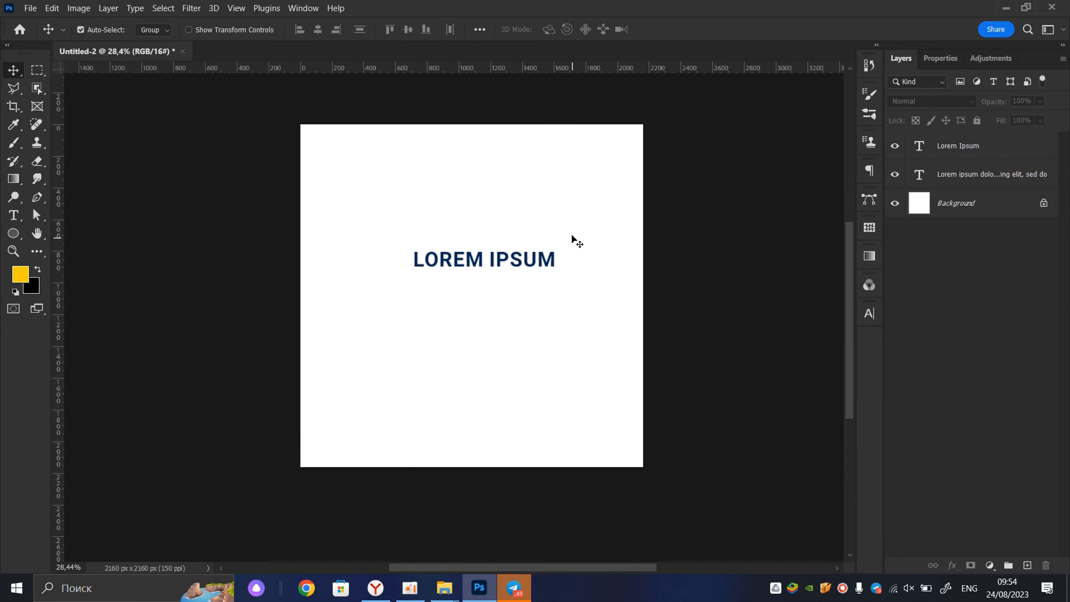
- Save the document to the desktop as TEXT in Photoshop format and minimize the program window
key(ctrl+shift+s)
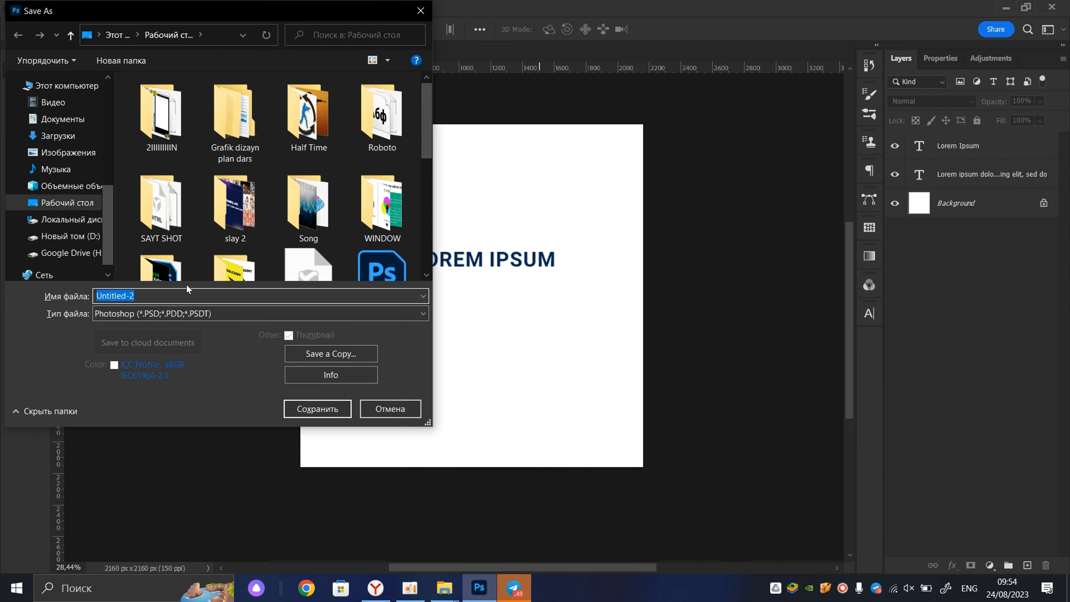
text(6t)
text(YEX)
text(TEXT)
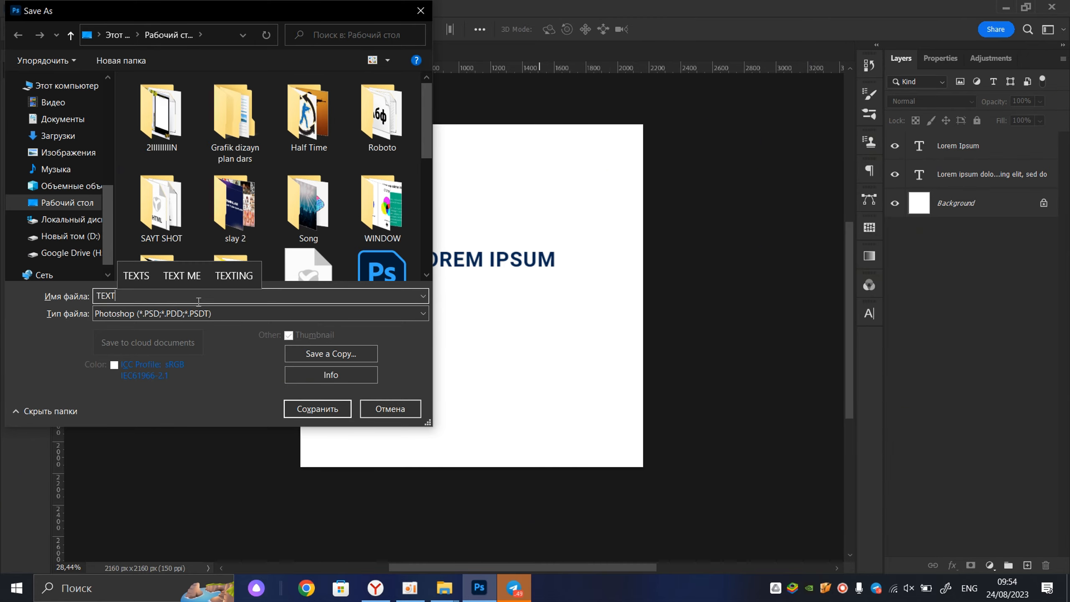
key(Return)
click(1007, 7)
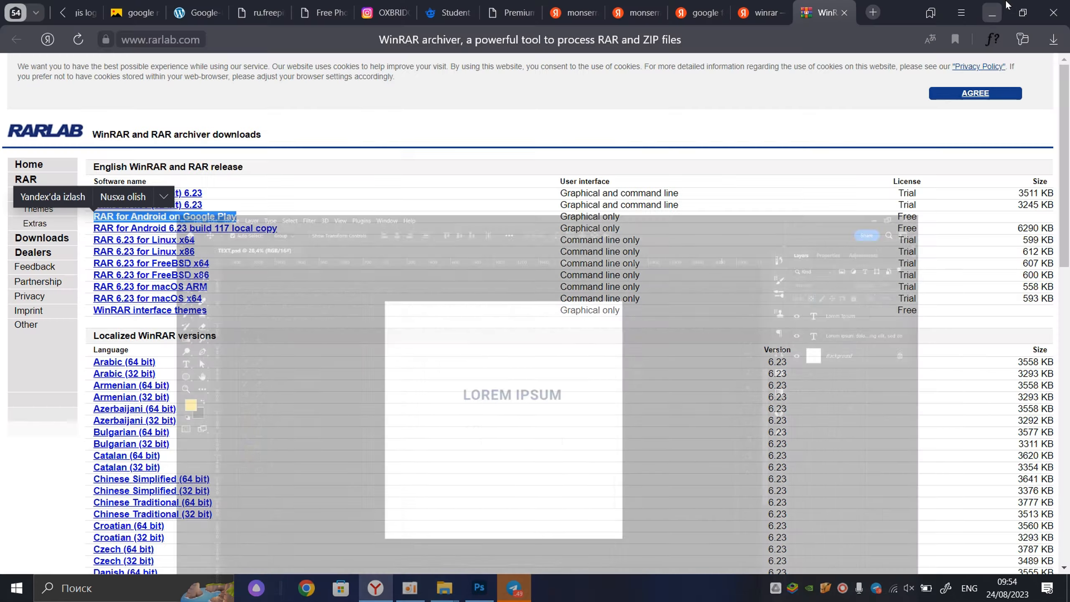
- Minimize the browser, try moving the saved TEXT file across the desktop, and refresh the desktop
click(992, 11)
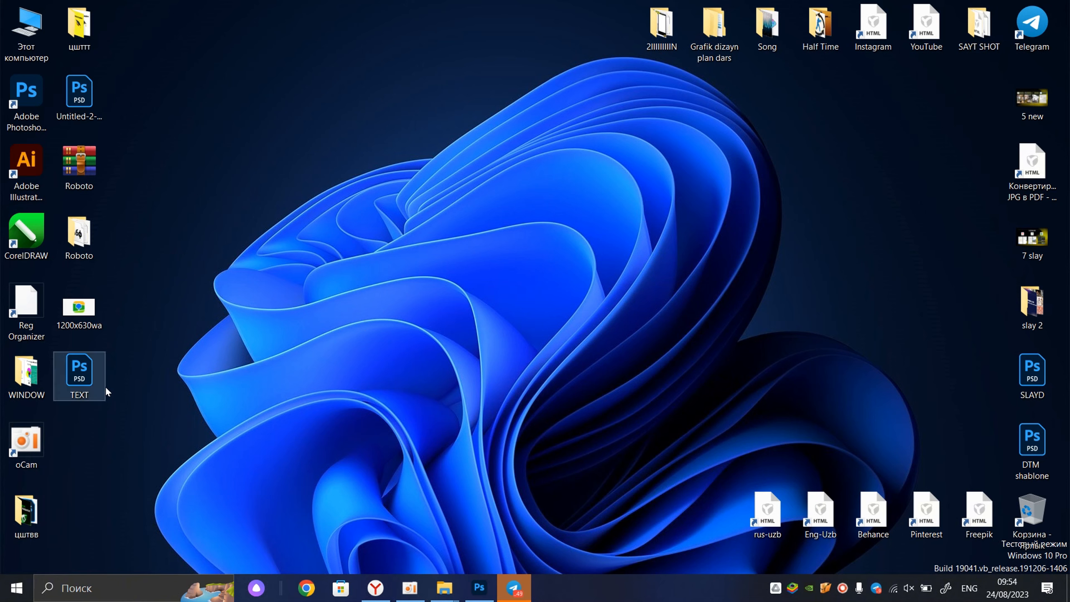
drag(105, 390, 291, 203)
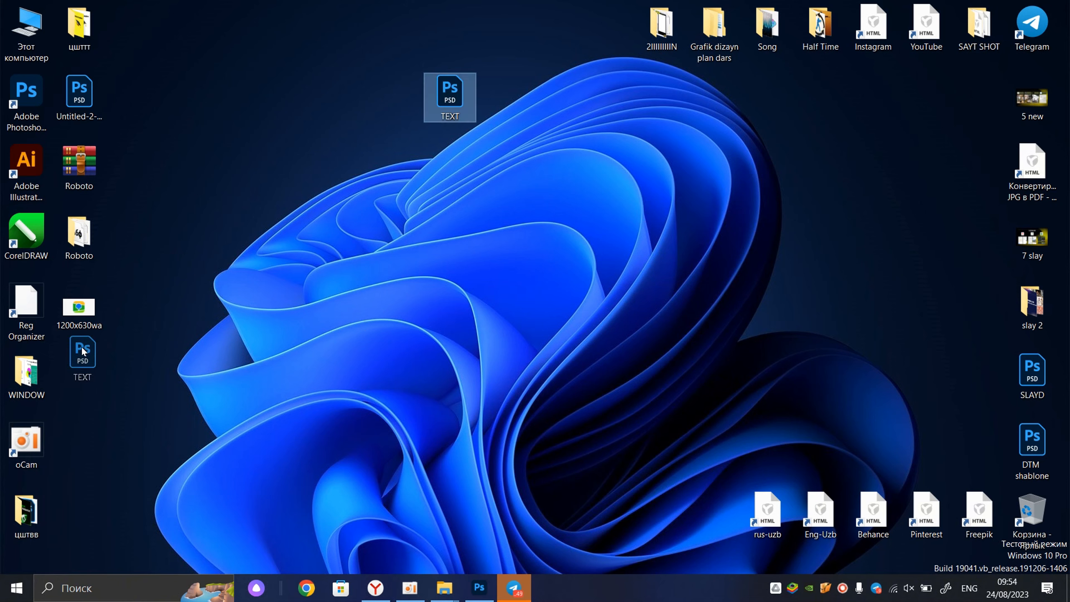
right_click(296, 213)
click(350, 254)
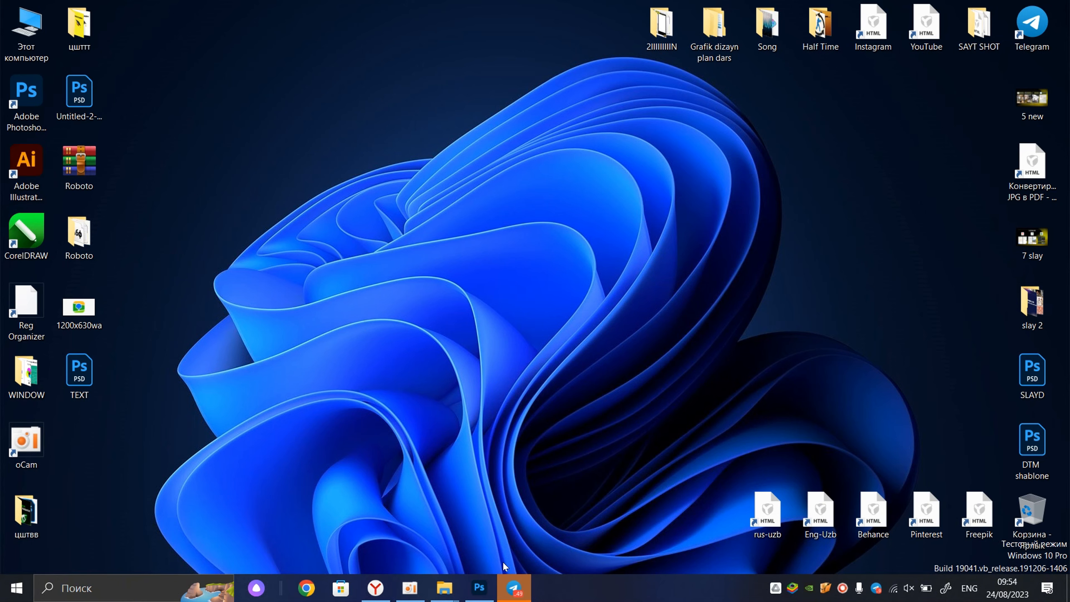
- Close the TEXT document in Photoshop, reopen it from its desktop file, and deselect its layer
click(482, 561)
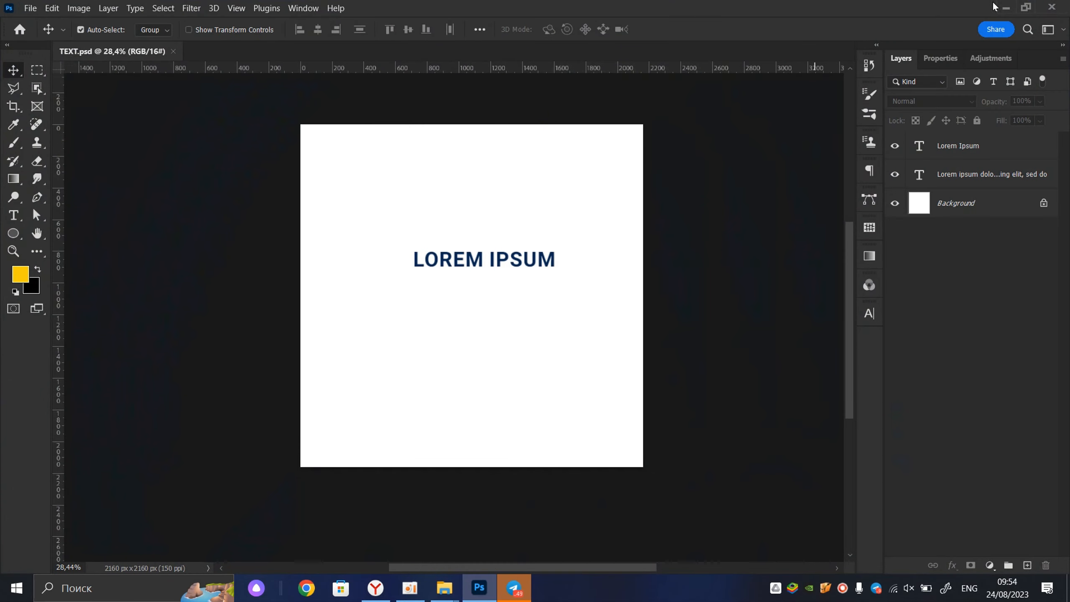
click(173, 51)
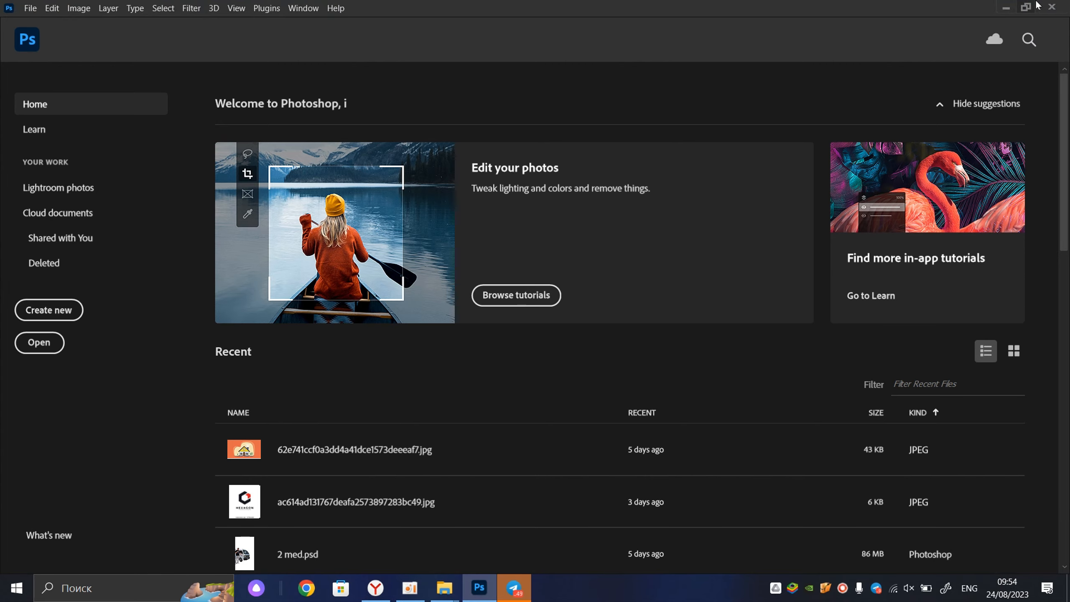
click(1006, 7)
double_click(93, 369)
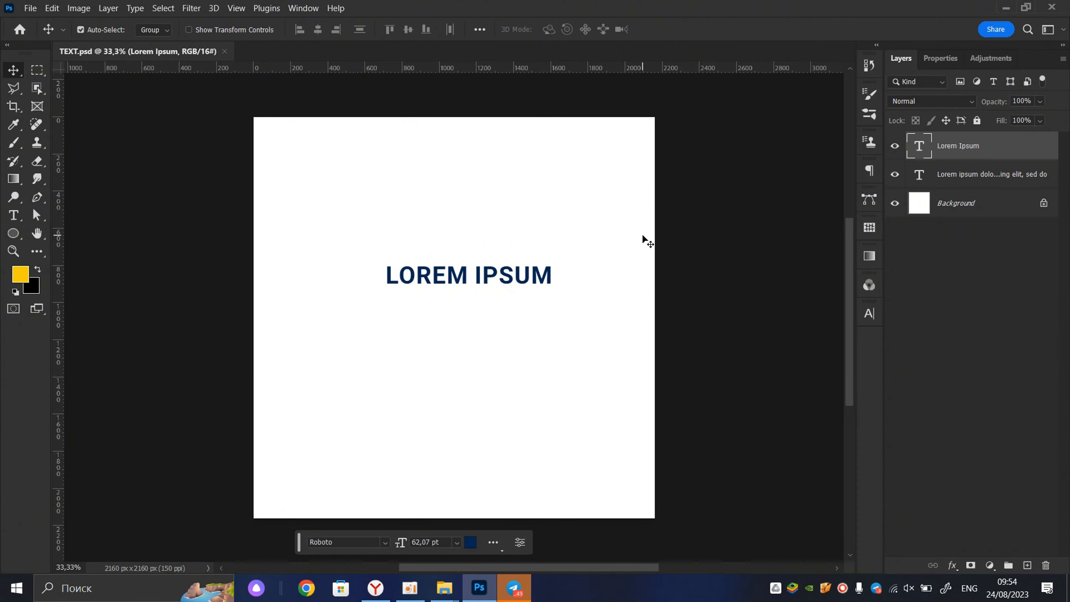
click(681, 247)
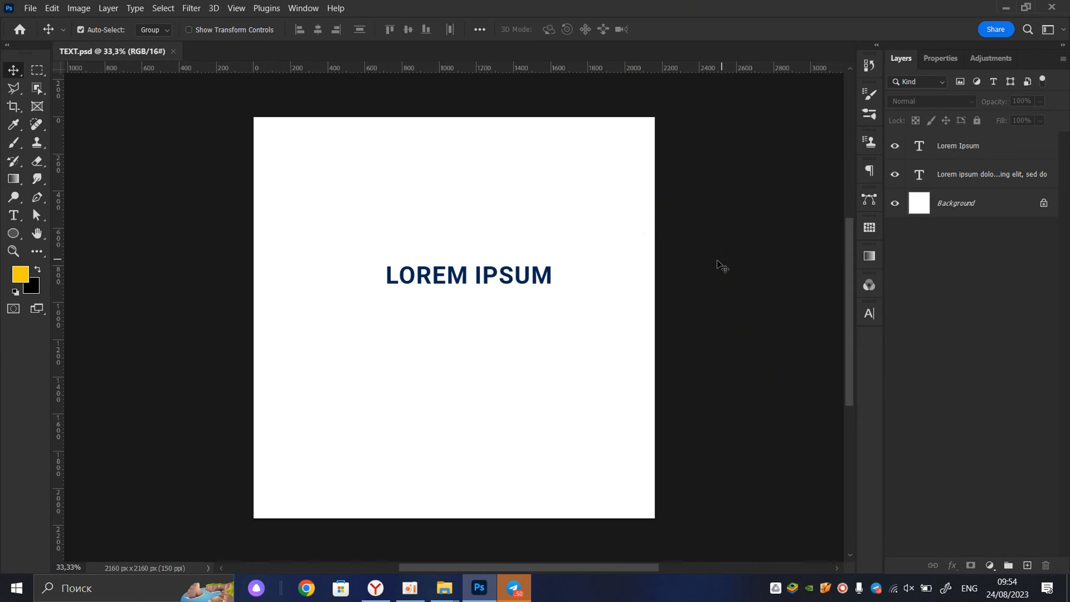
- Start an Export As of the document, compare the available file formats, and choose PNG
click(24, 6)
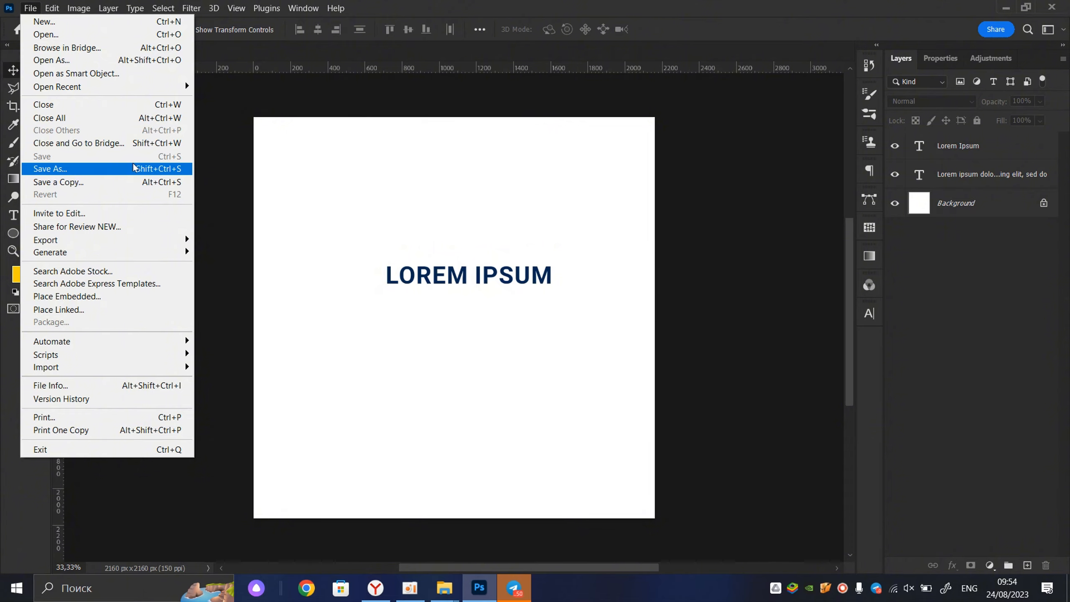
mouse_move(165, 242)
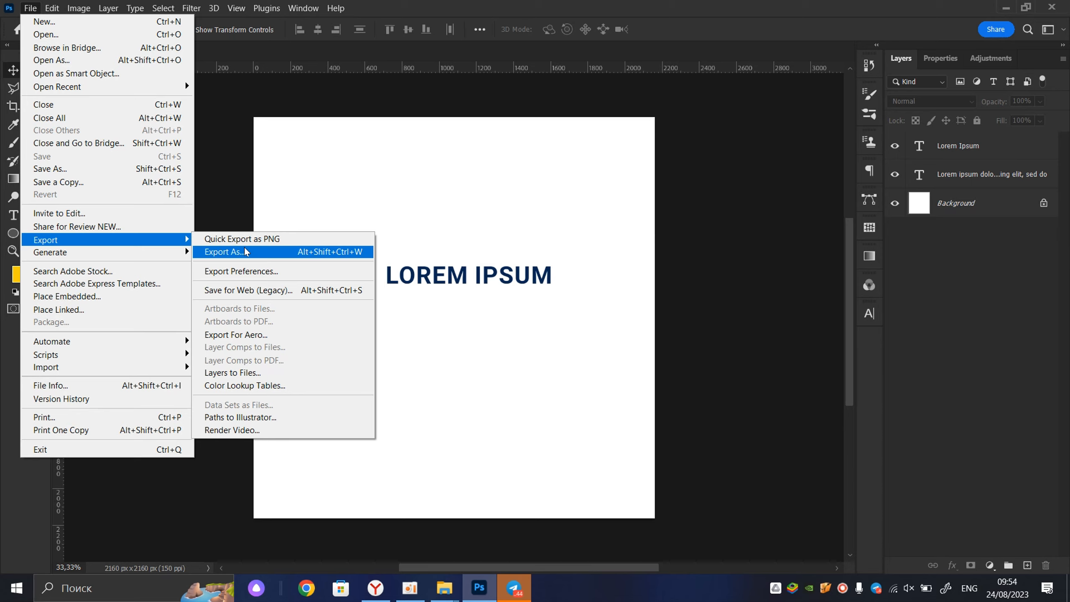
click(246, 252)
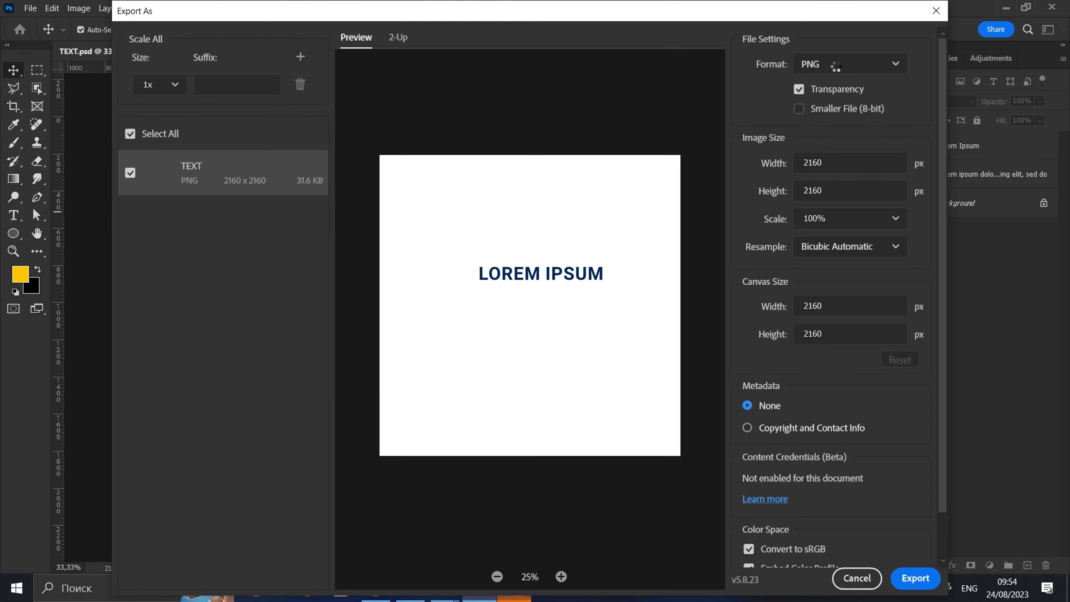
click(865, 67)
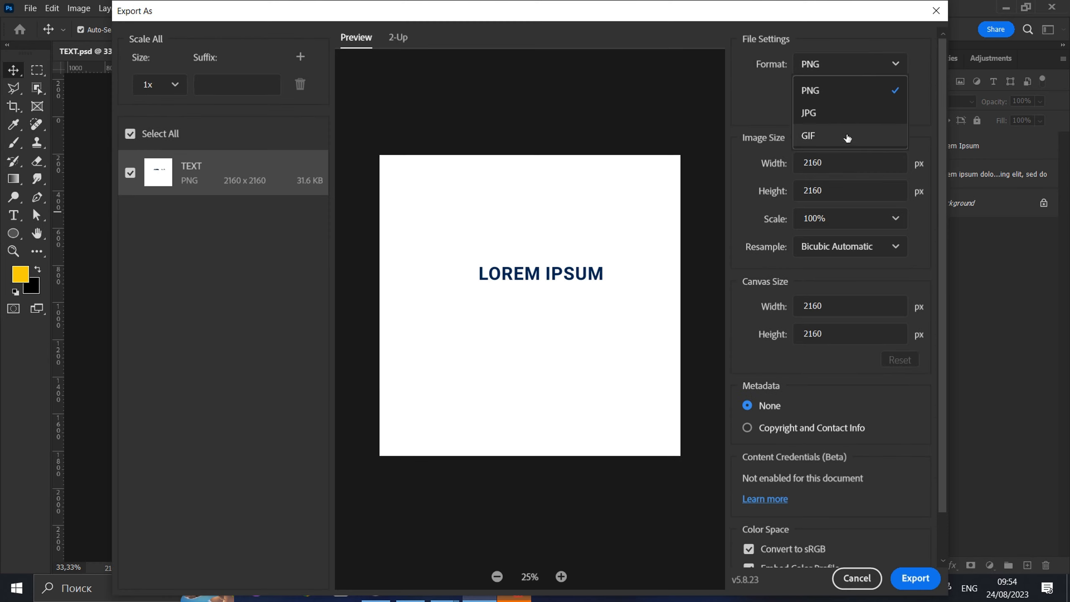
click(870, 88)
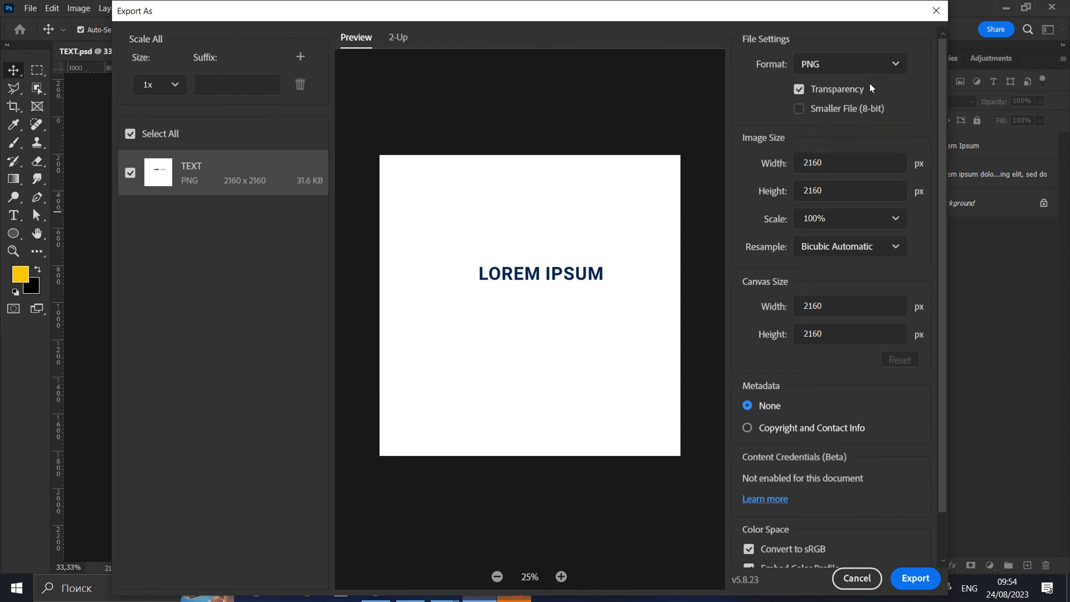
click(867, 67)
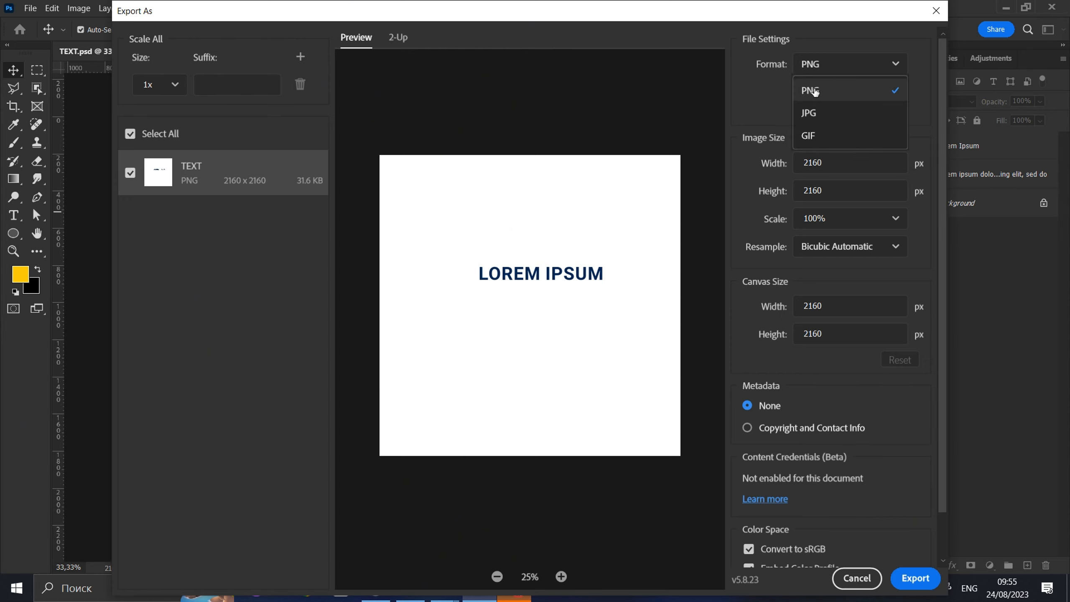
click(833, 86)
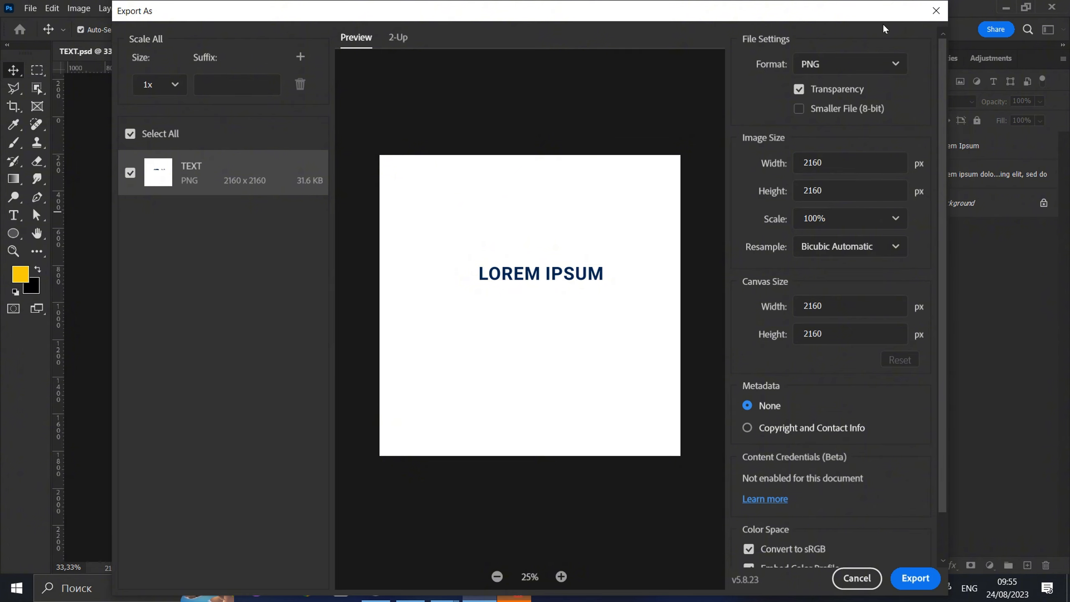
click(836, 65)
click(824, 86)
scroll(848, 446, down, 1)
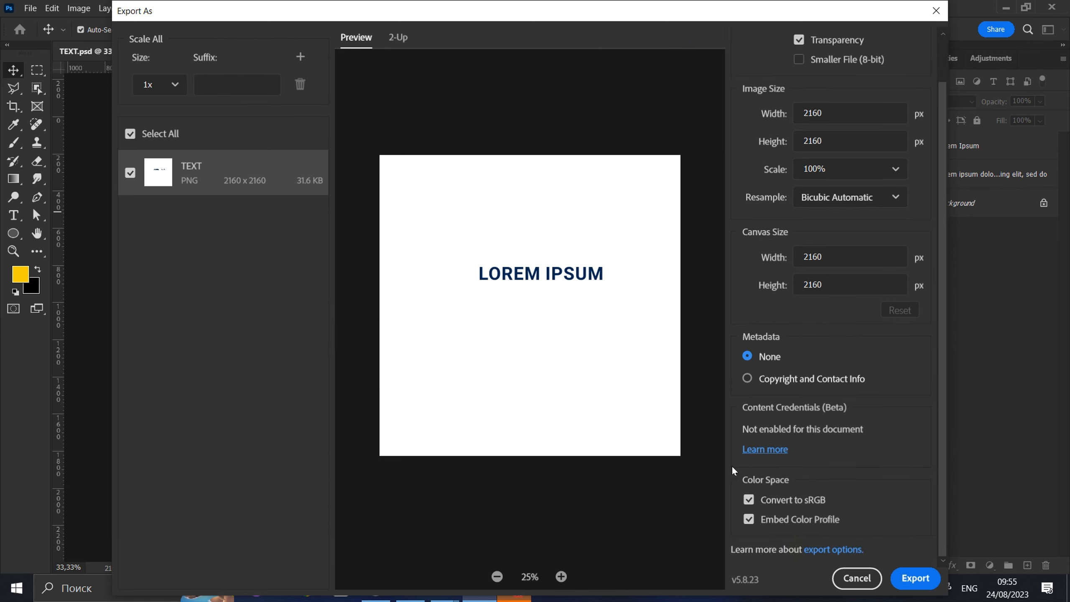
- Export the image to the desktop as a PNG file named TEXT
click(919, 581)
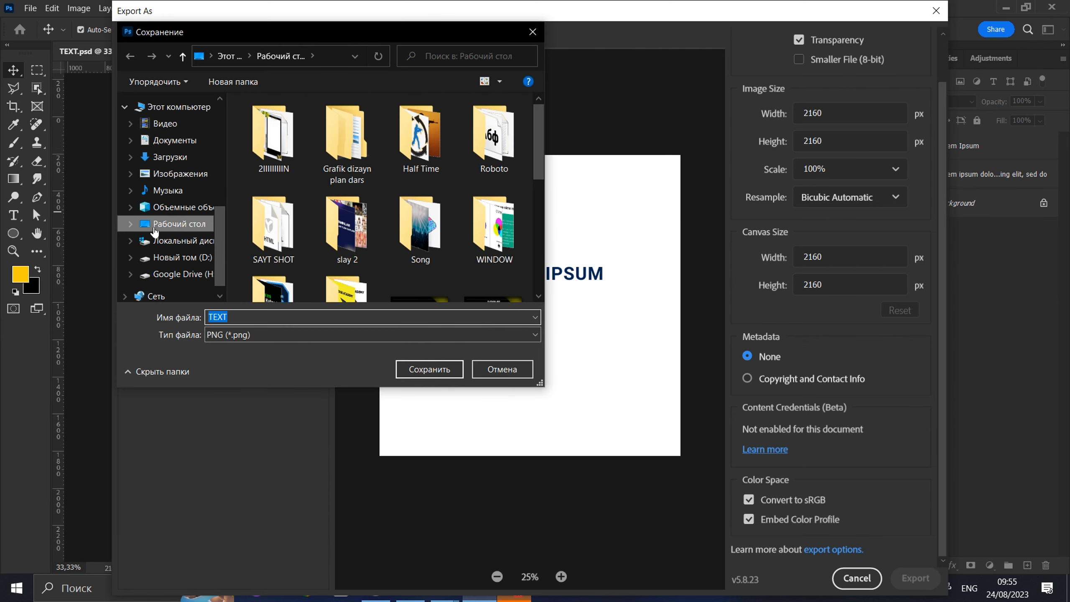
click(183, 224)
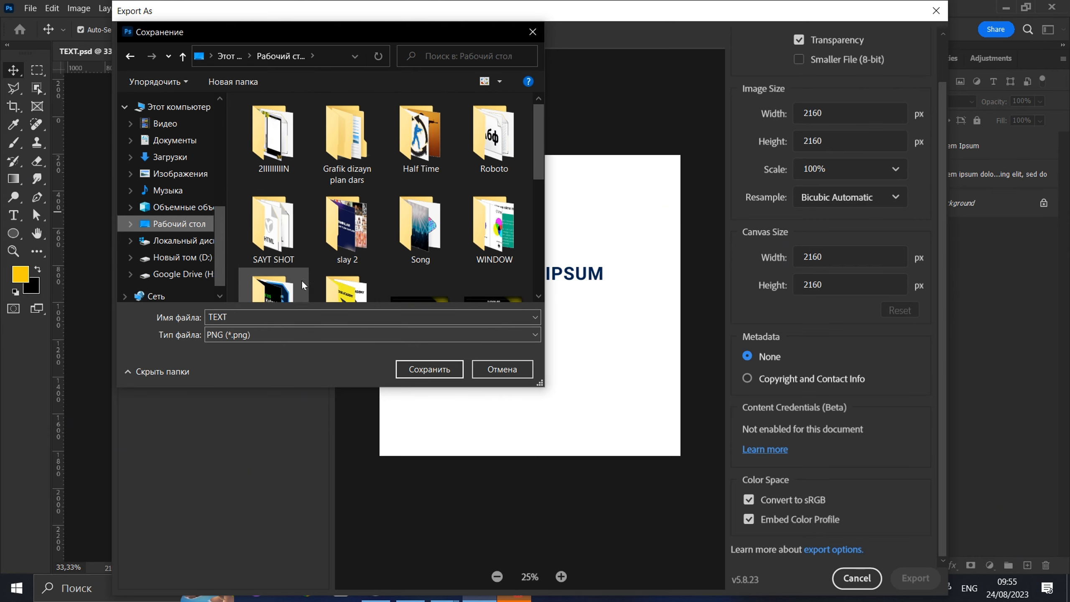
click(445, 370)
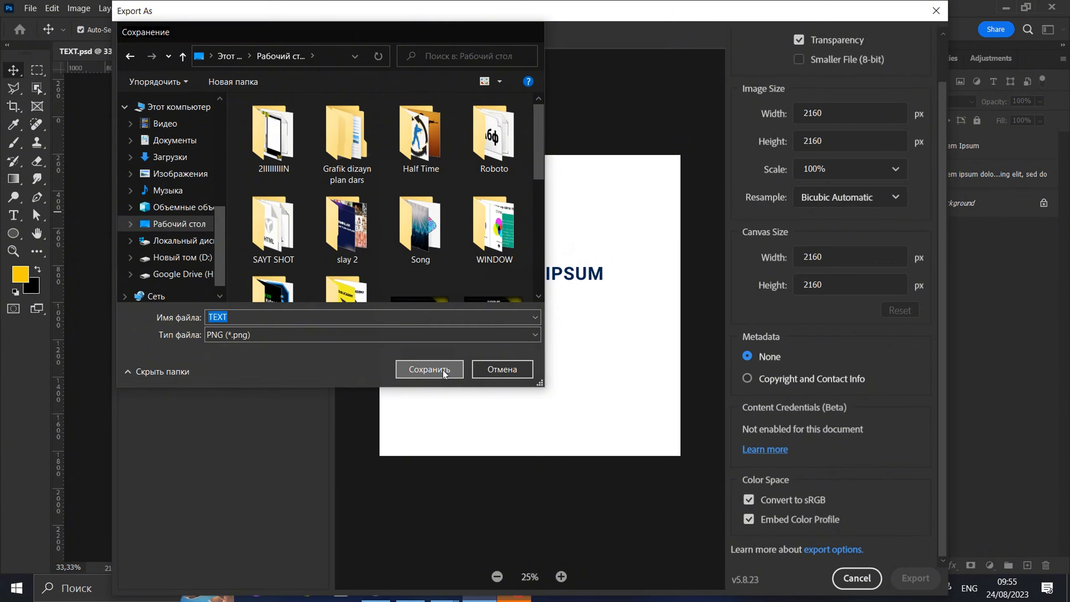
- Minimize Photoshop, move the exported TEXT image toward the desktop's middle, and open it for viewing
click(1006, 8)
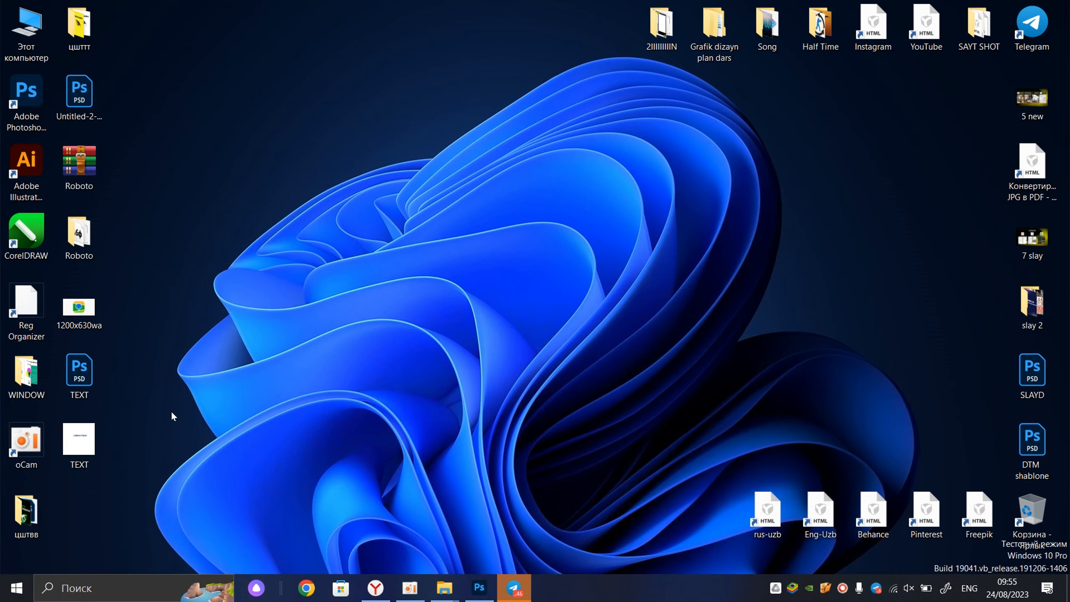
drag(77, 441, 428, 221)
double_click(454, 235)
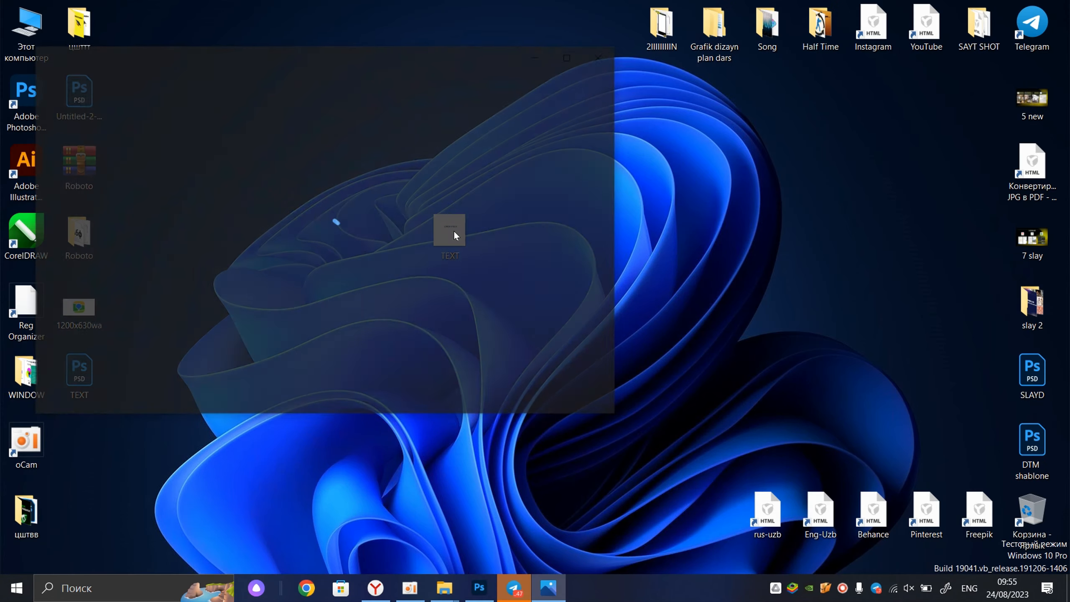
- Switch to Telegram, close the image viewer, and send TEXT.png as an uncompressed file to the Razbor | IT UP group
double_click(1032, 26)
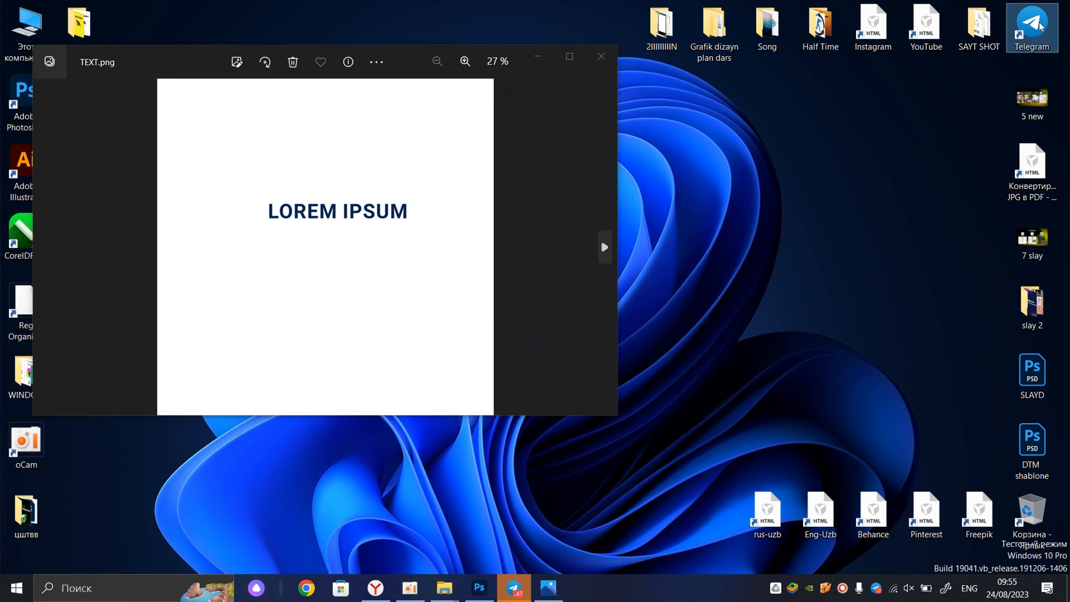
click(601, 62)
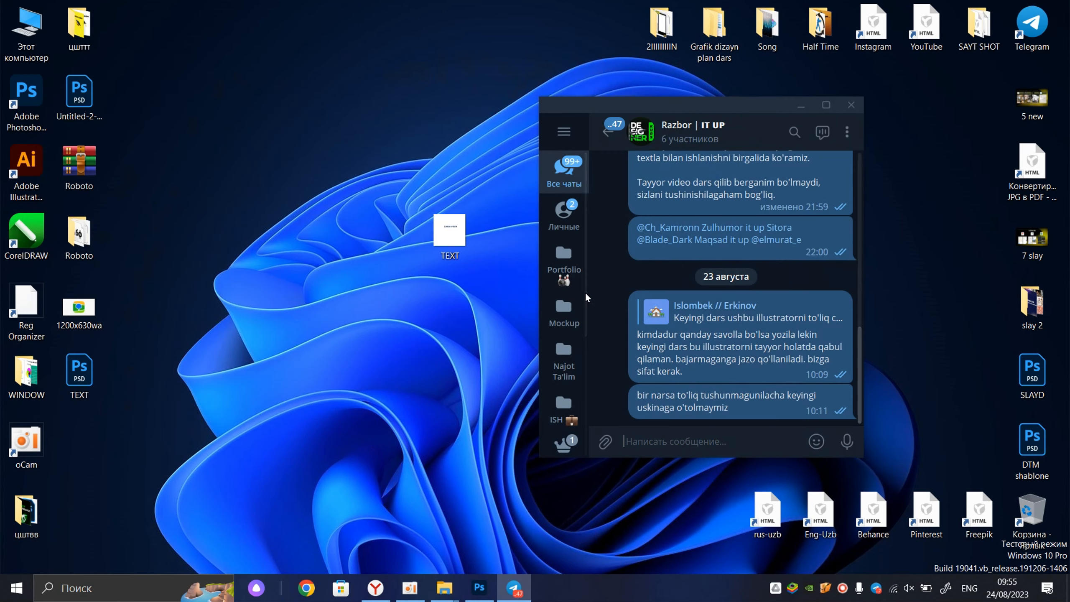
click(564, 171)
click(810, 139)
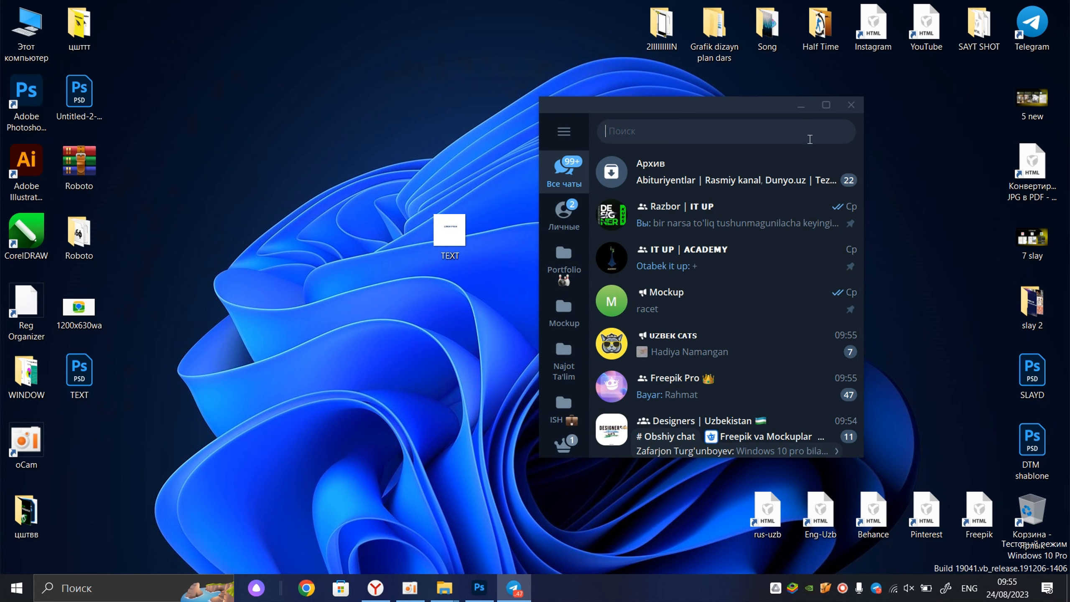
drag(449, 230, 657, 230)
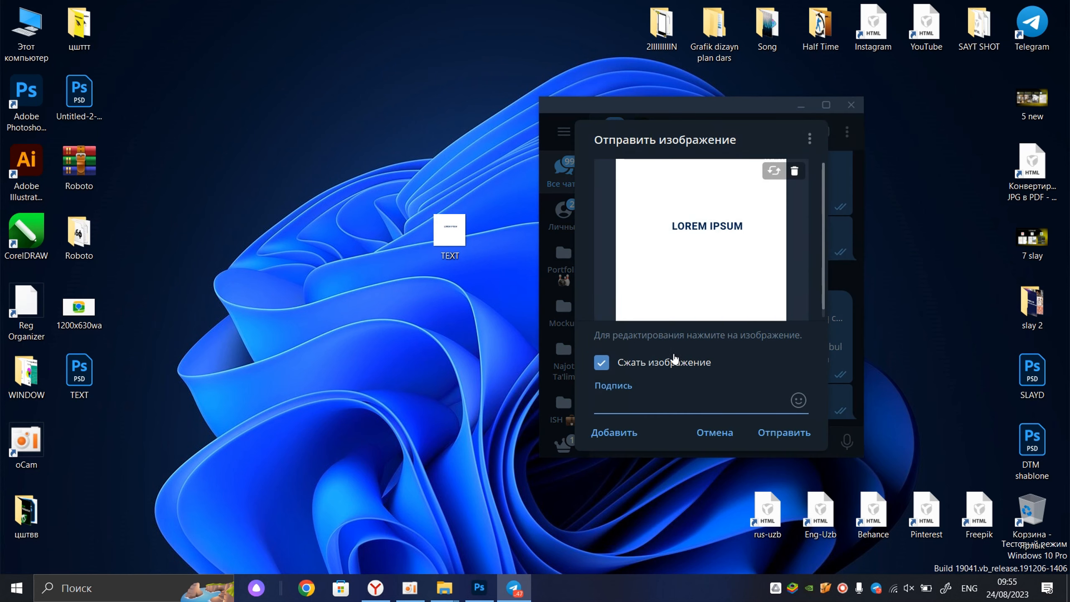
scroll(664, 364, down, 1)
click(791, 434)
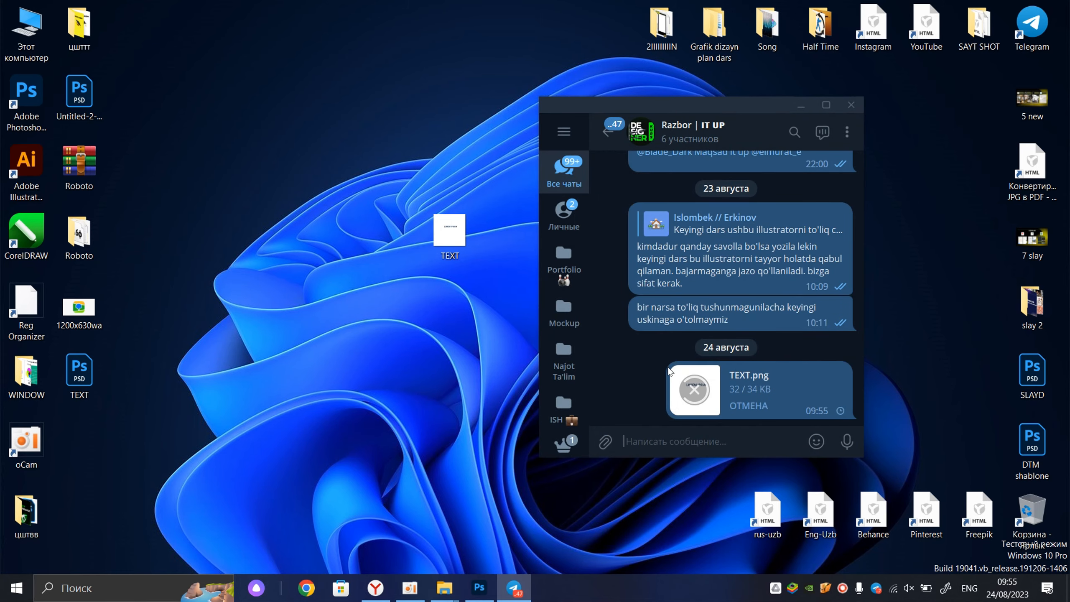
- Return to Photoshop, save the TEXT document again, and minimize both Photoshop and Telegram
mouse_move(479, 588)
click(487, 548)
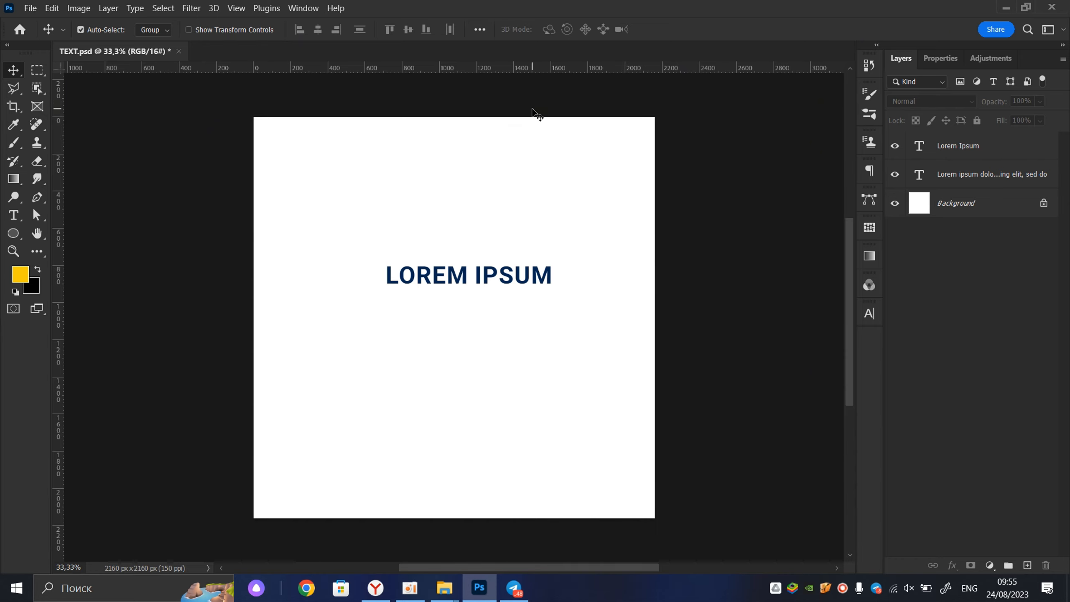
key(ctrl+s)
key(ctrl)
click(1005, 7)
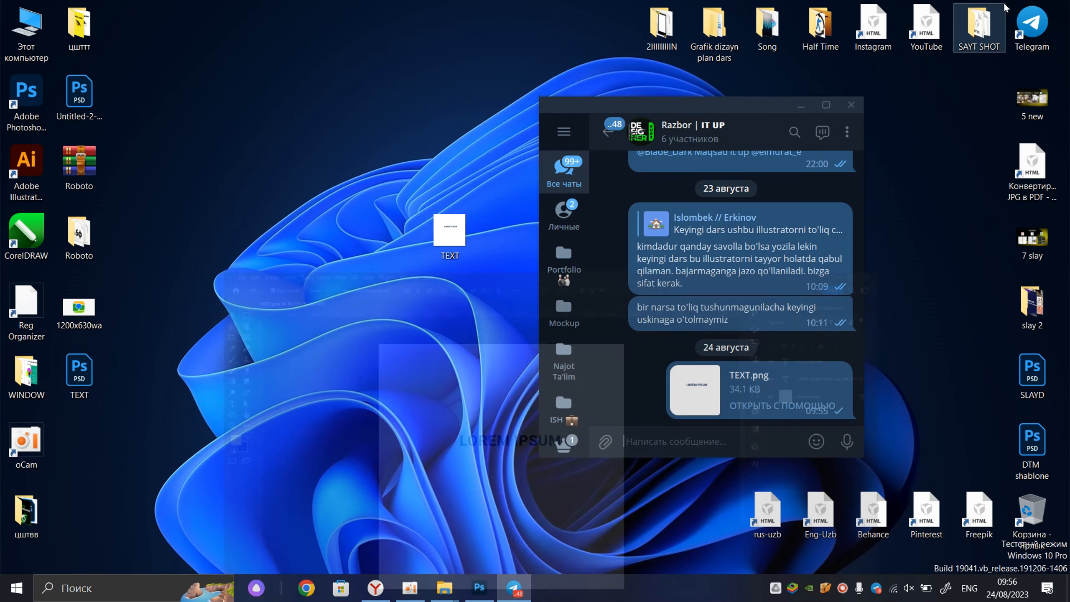
click(796, 106)
right_click(589, 199)
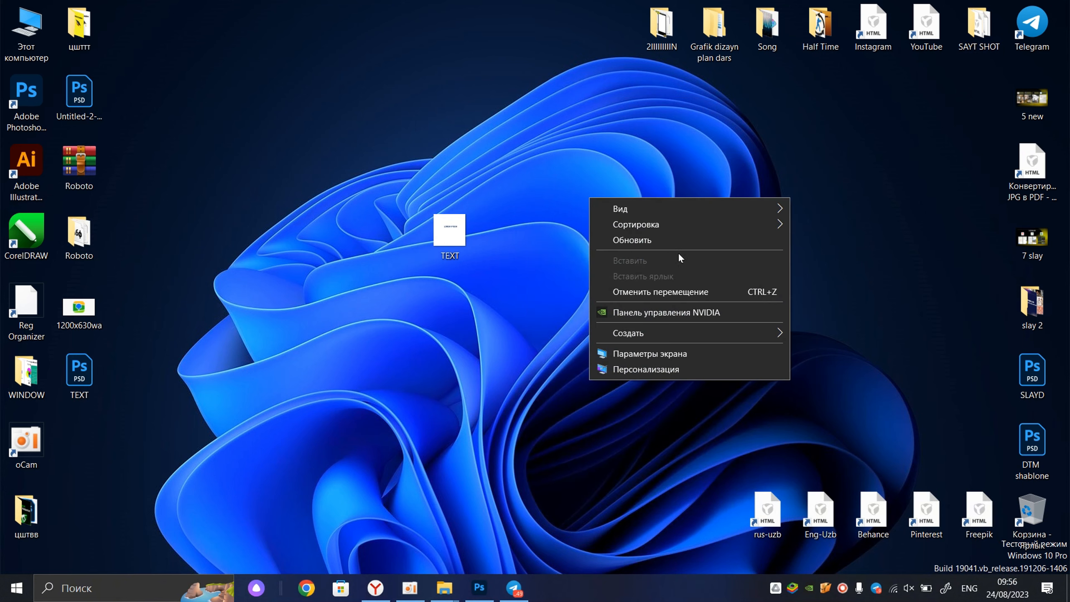
right_click(641, 234)
click(720, 274)
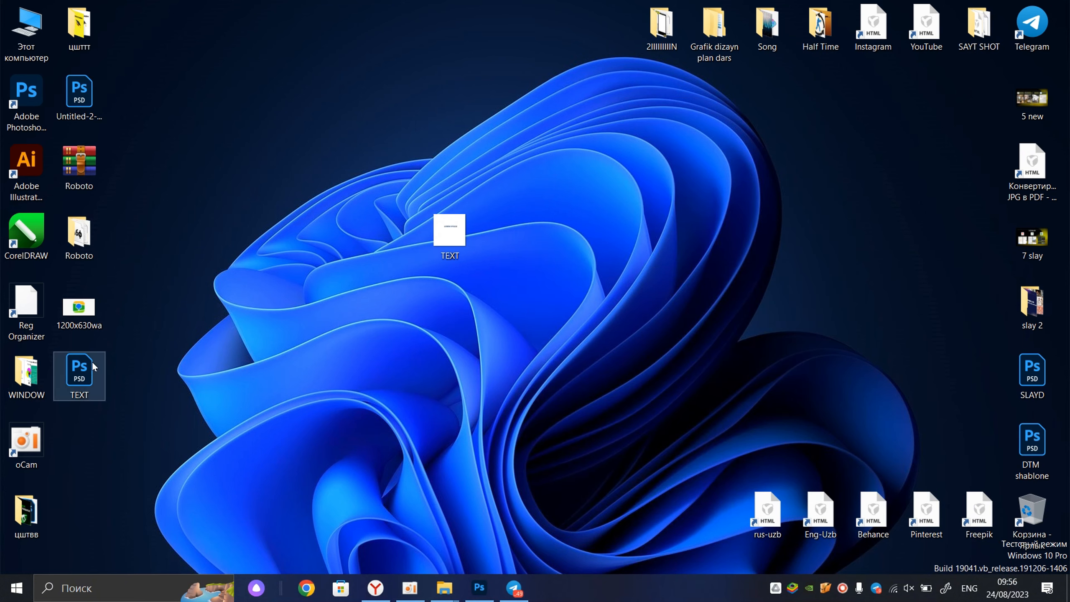
right_click(272, 294)
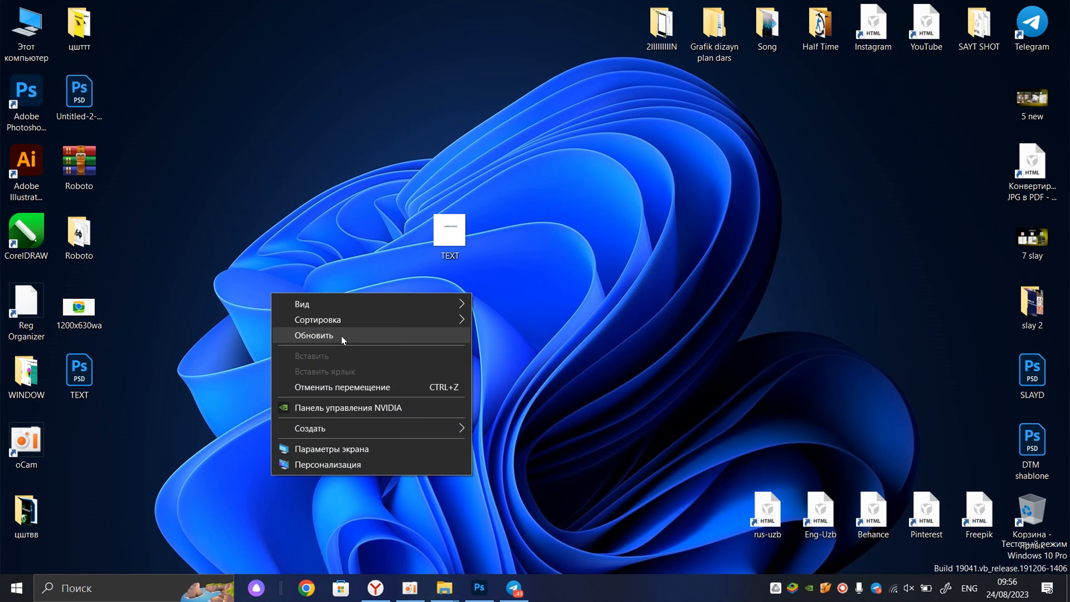
click(341, 335)
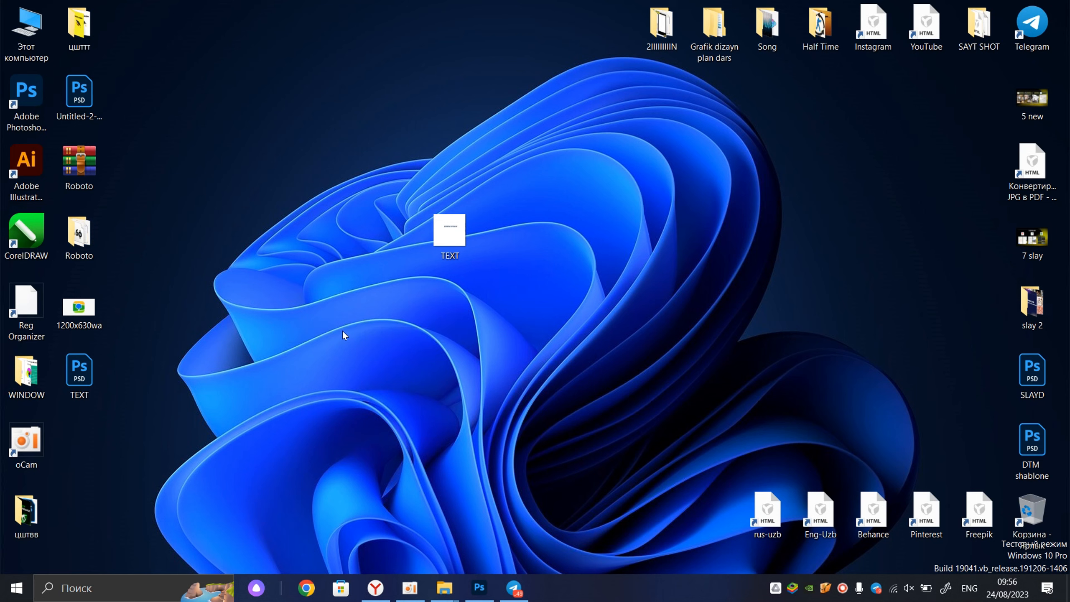
right_click(319, 303)
click(391, 347)
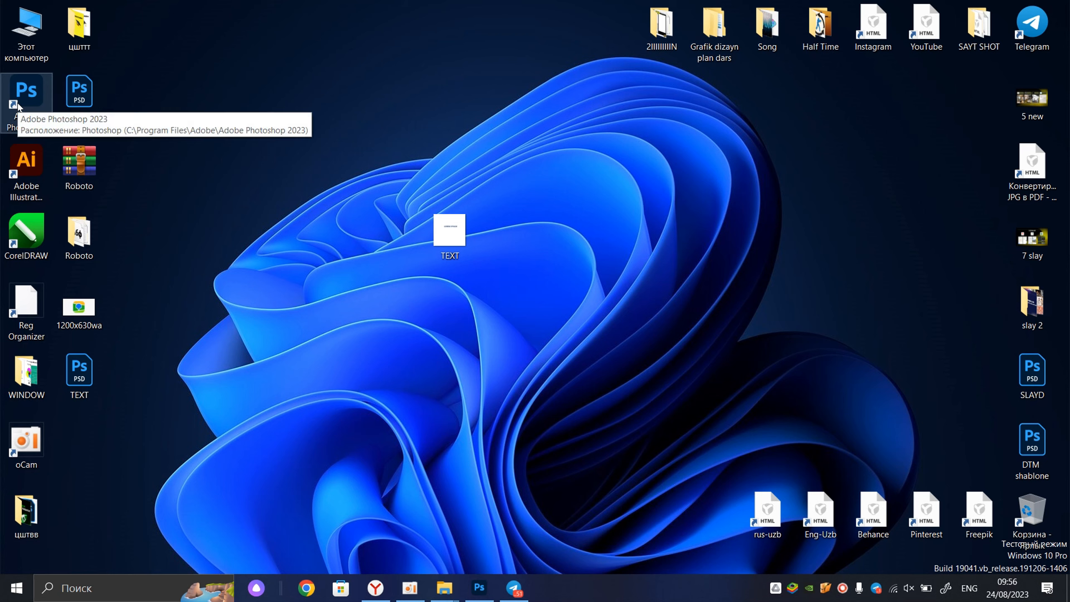
right_click(260, 143)
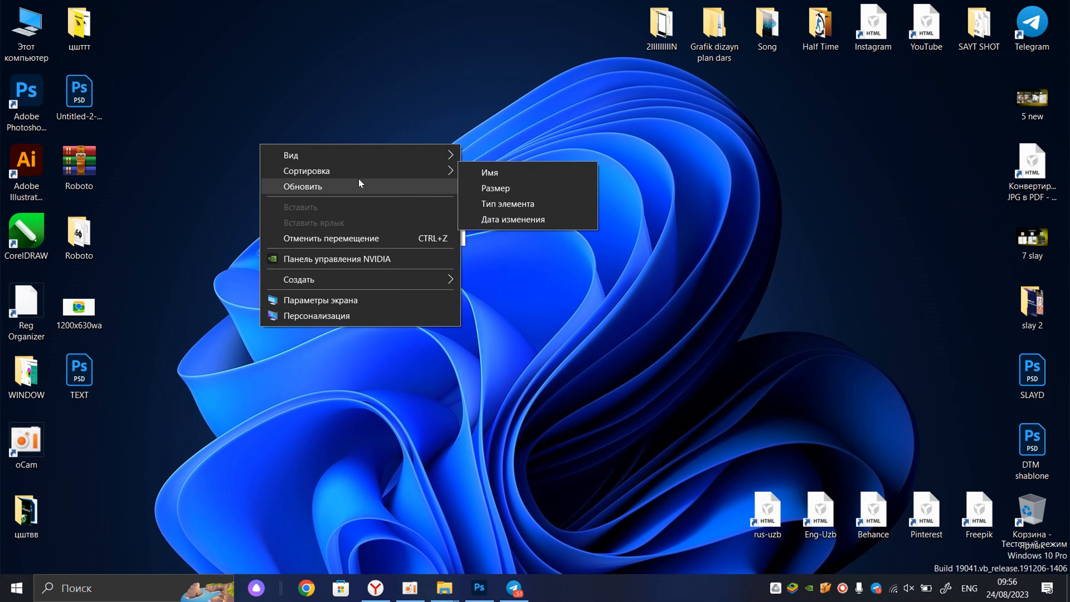
click(337, 187)
right_click(313, 145)
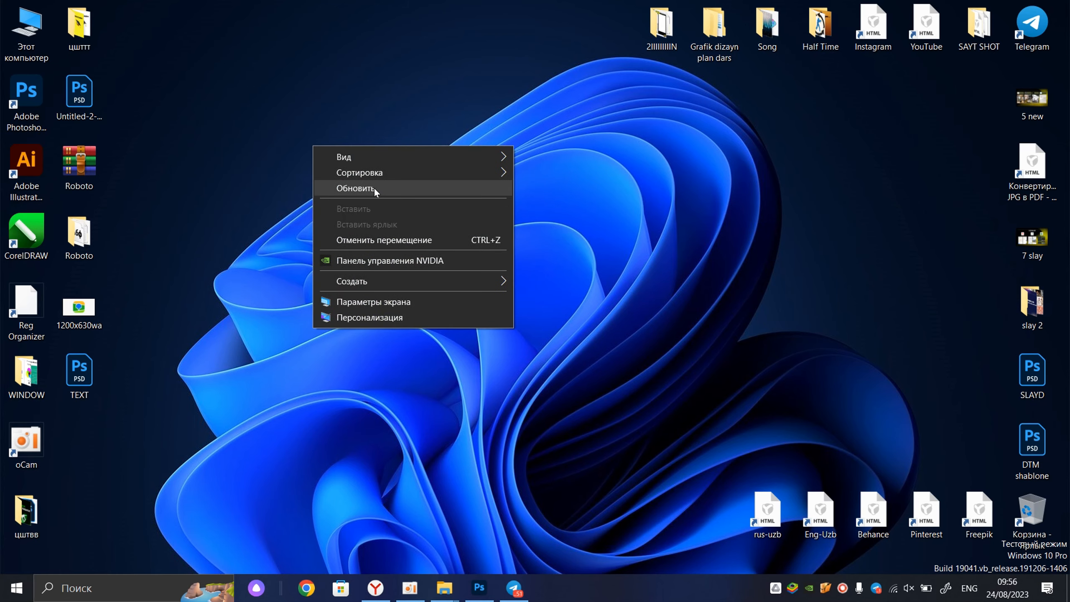
click(373, 188)
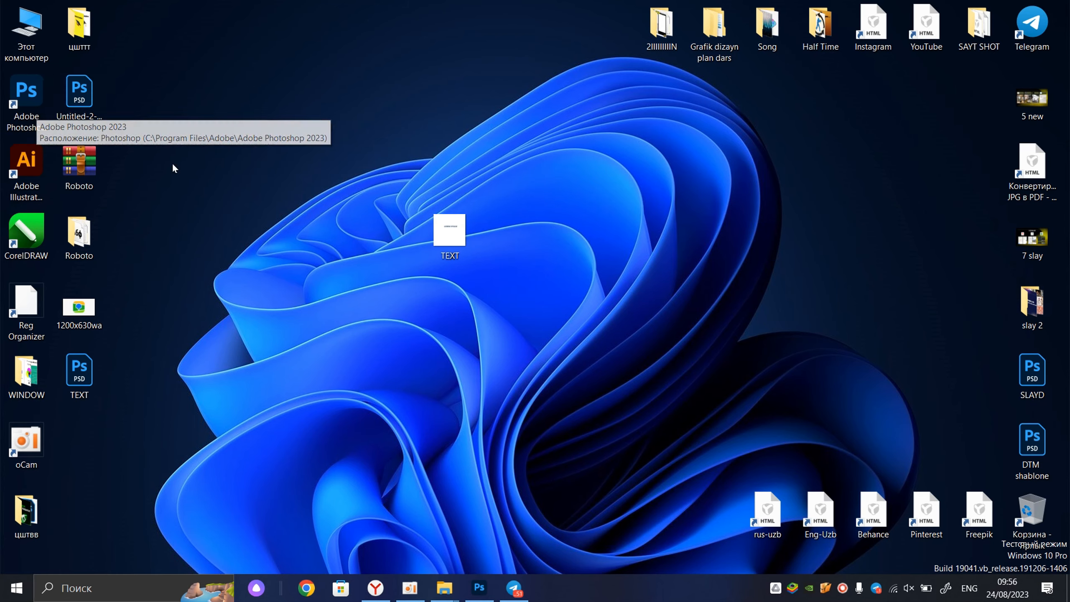
- Return to Photoshop and examine the TEXT document's size, channels and resolution details, along with the New Document settings
right_click(268, 242)
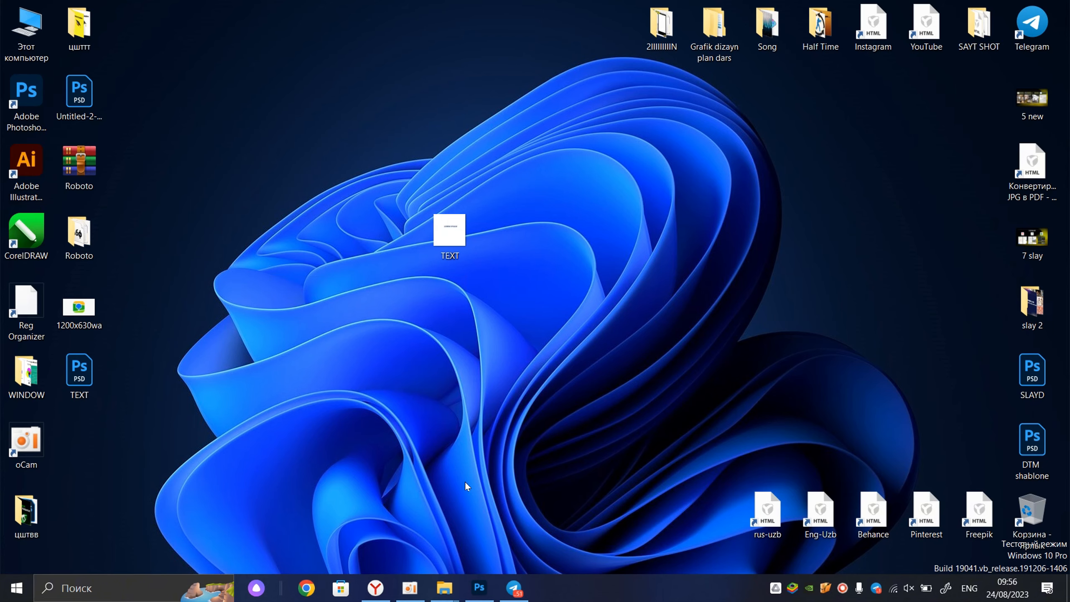
mouse_move(480, 588)
click(489, 548)
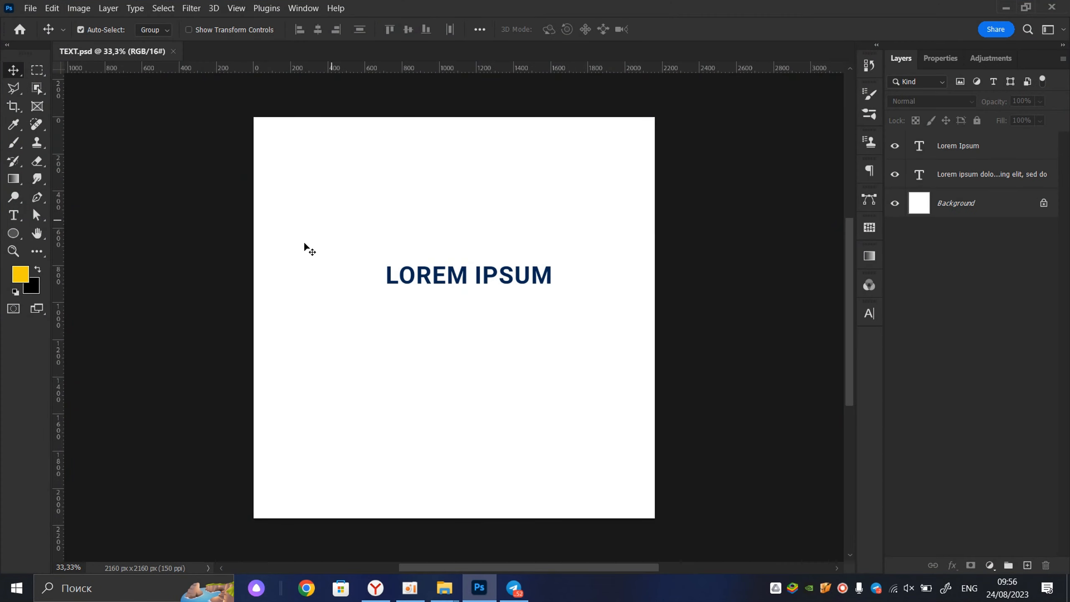
click(209, 568)
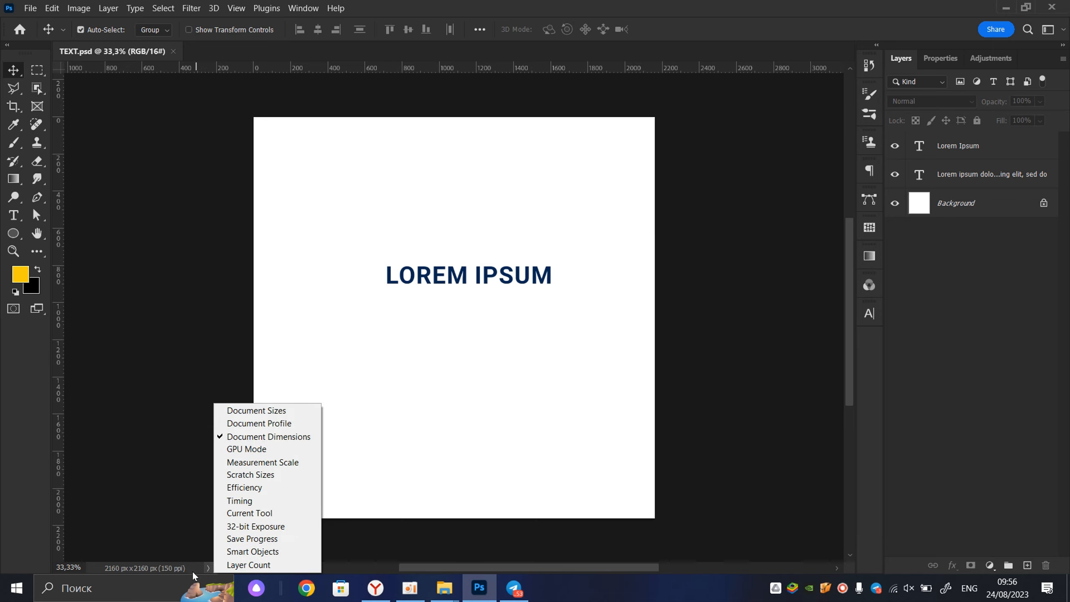
click(105, 569)
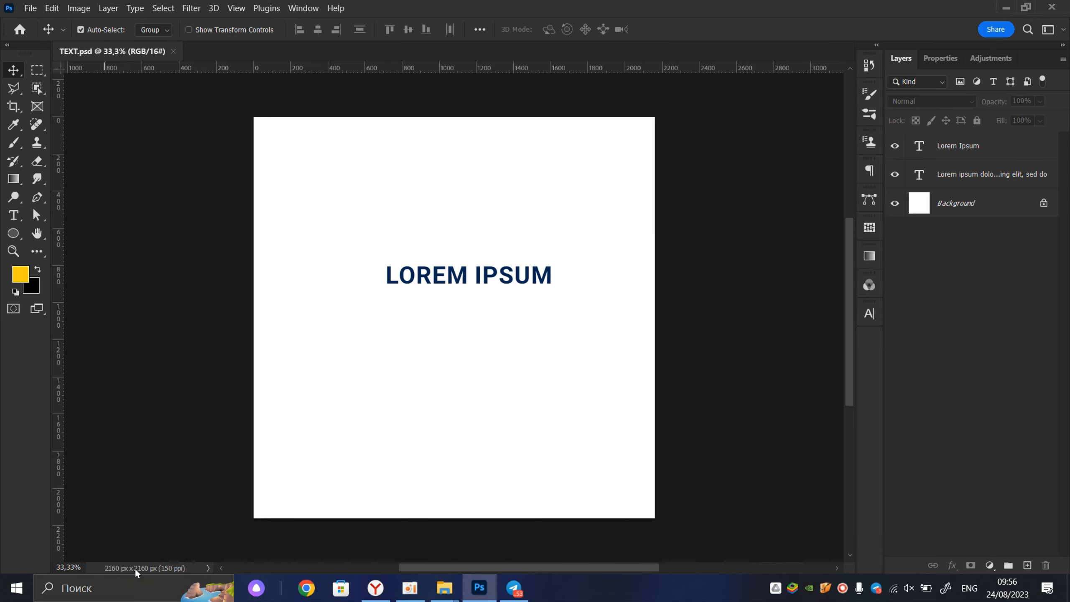
click(144, 568)
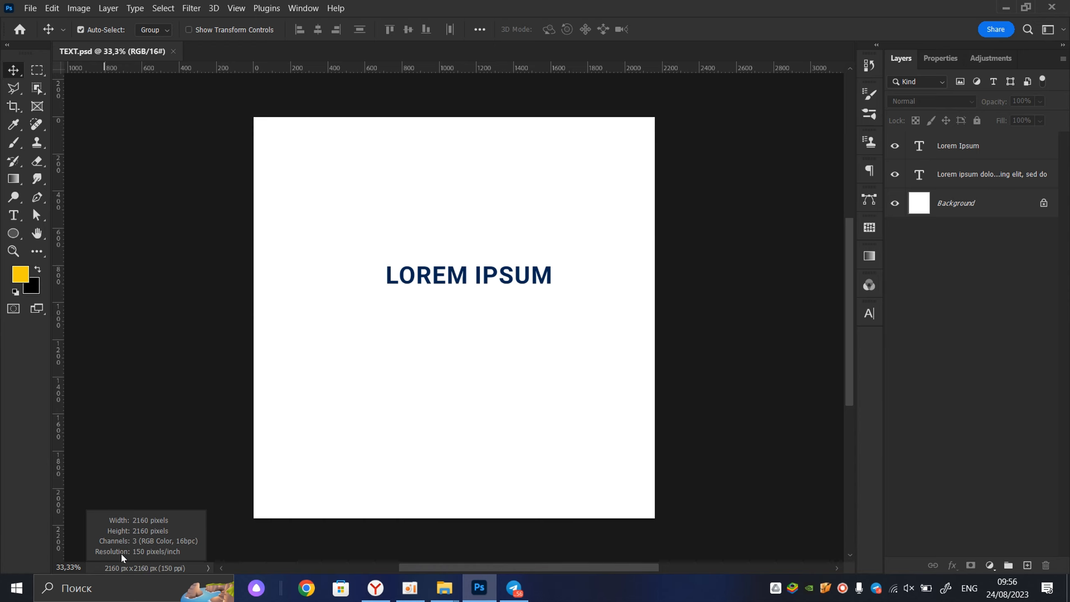
key(ctrl+n)
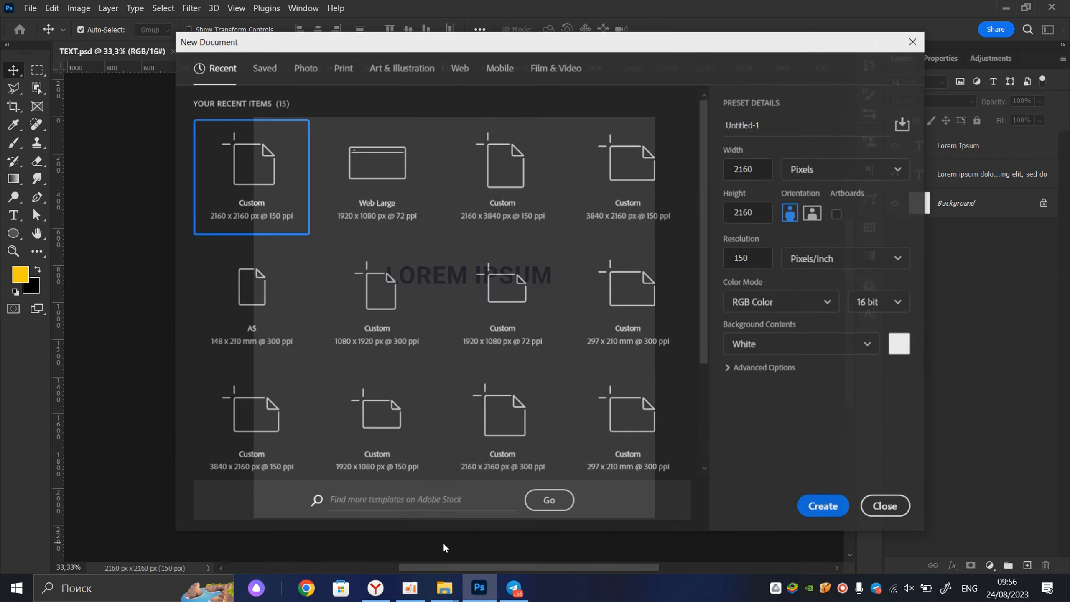
click(914, 40)
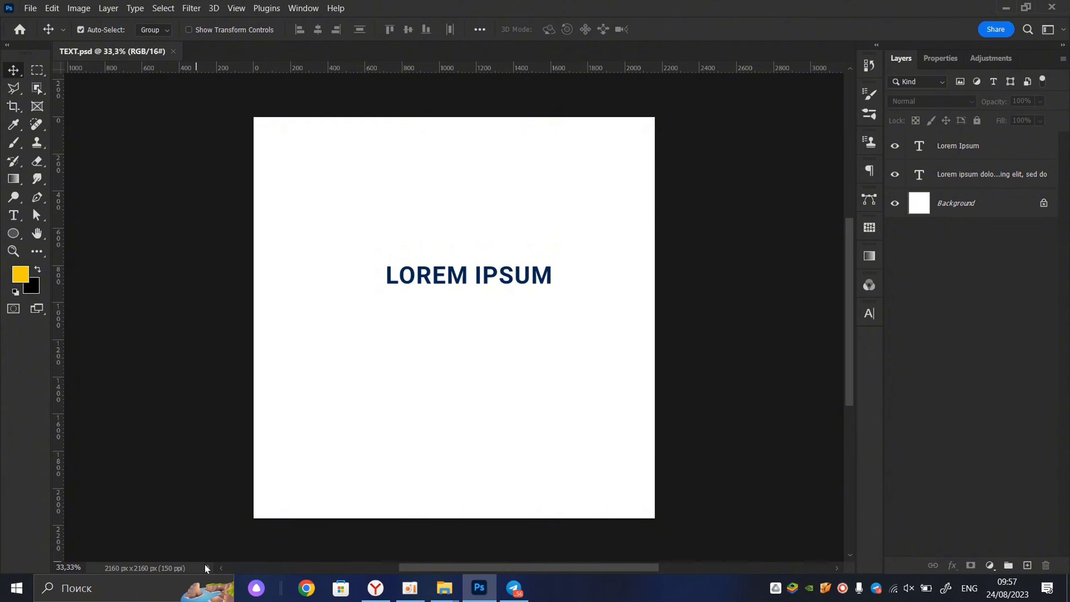
- Set the document window's status information to show Document Sizes
click(207, 567)
click(268, 411)
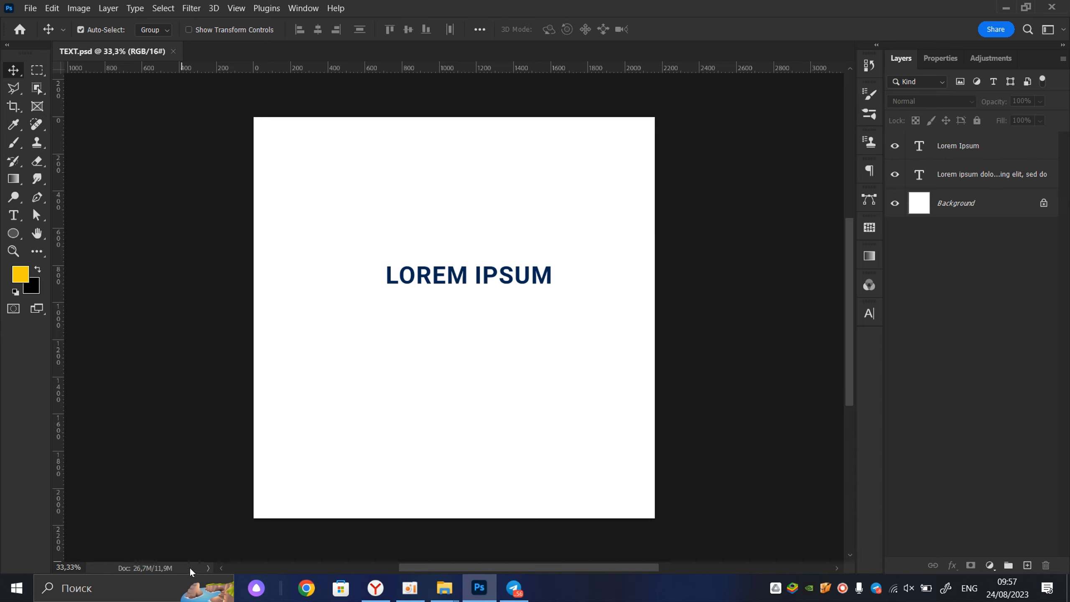
click(192, 572)
- View the document's canvas properties and return to the layer list
click(958, 59)
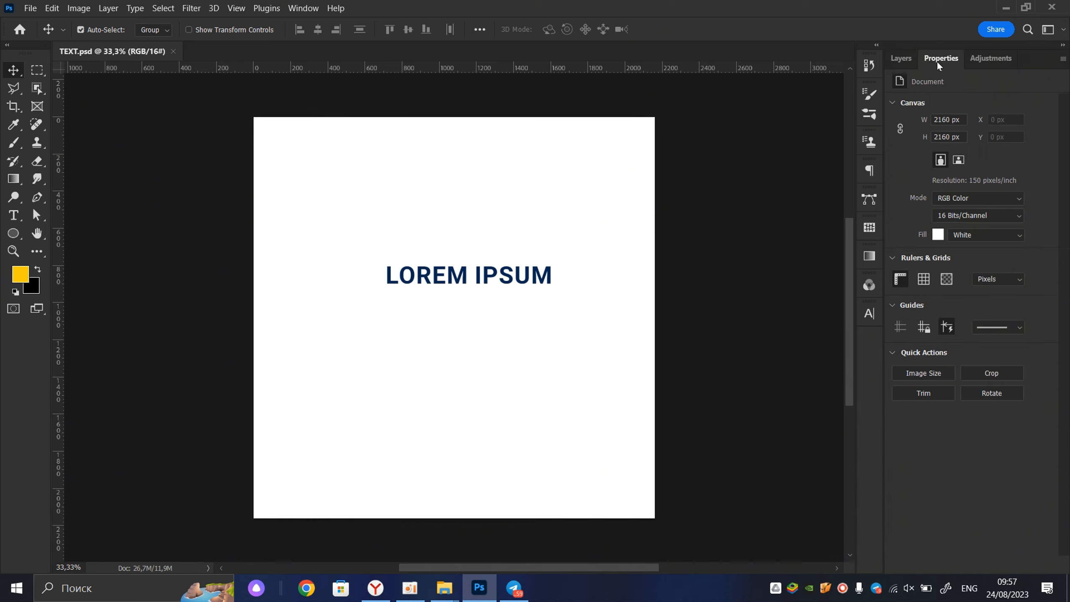
click(906, 59)
click(928, 62)
click(895, 59)
- Move the LOREM IPSUM heading to the canvas's horizontal centre and commit its text without changing the wording
drag(497, 283, 482, 317)
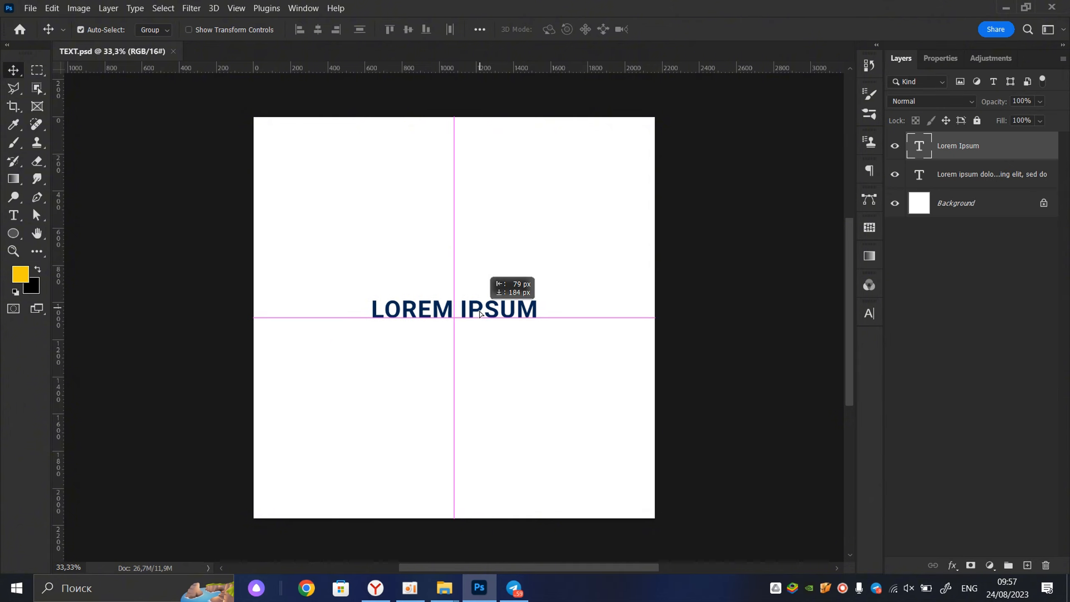
double_click(472, 307)
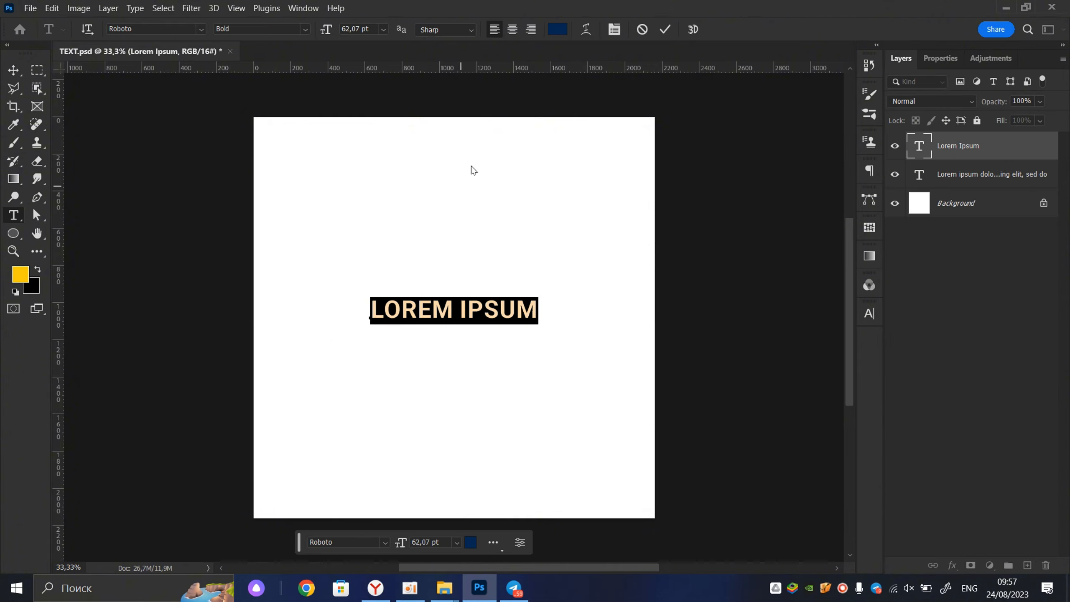
click(665, 28)
double_click(461, 305)
click(666, 29)
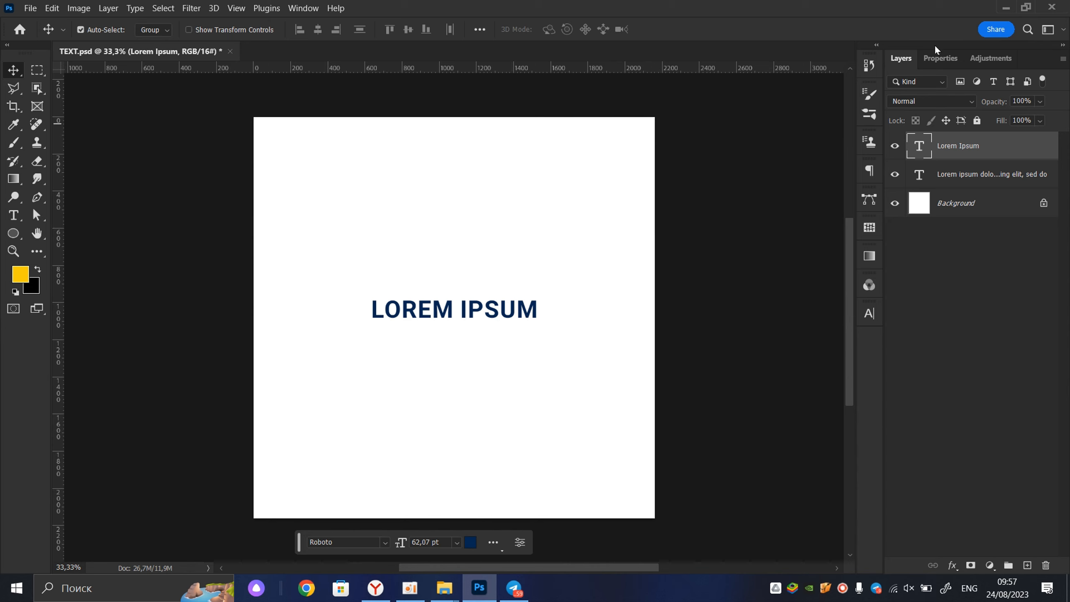
- Display the type properties of the LOREM IPSUM heading and delete it from the canvas
click(939, 58)
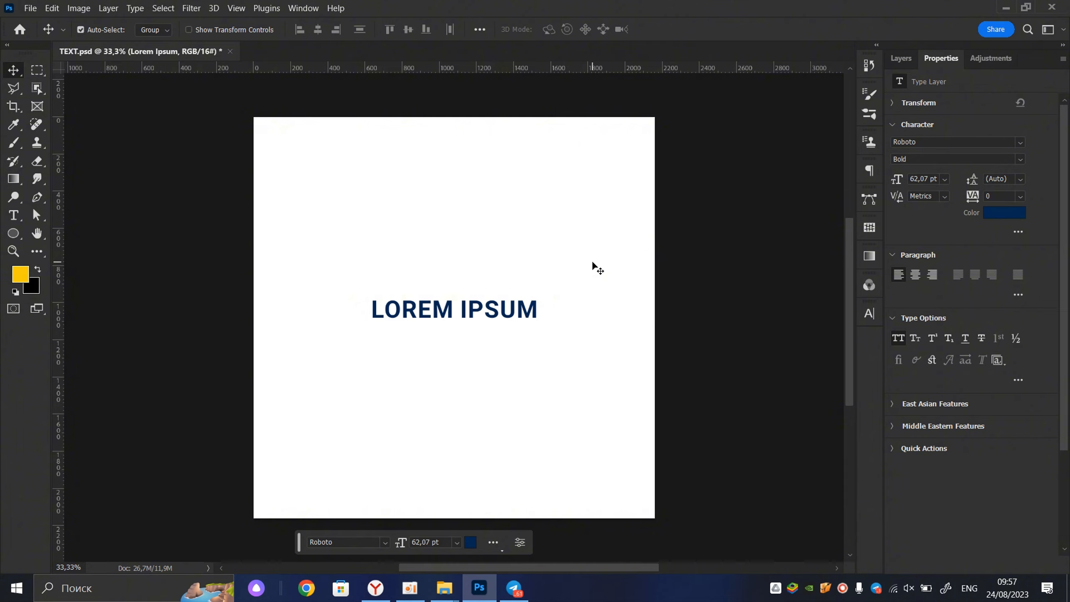
drag(464, 310, 495, 258)
key(Delete)
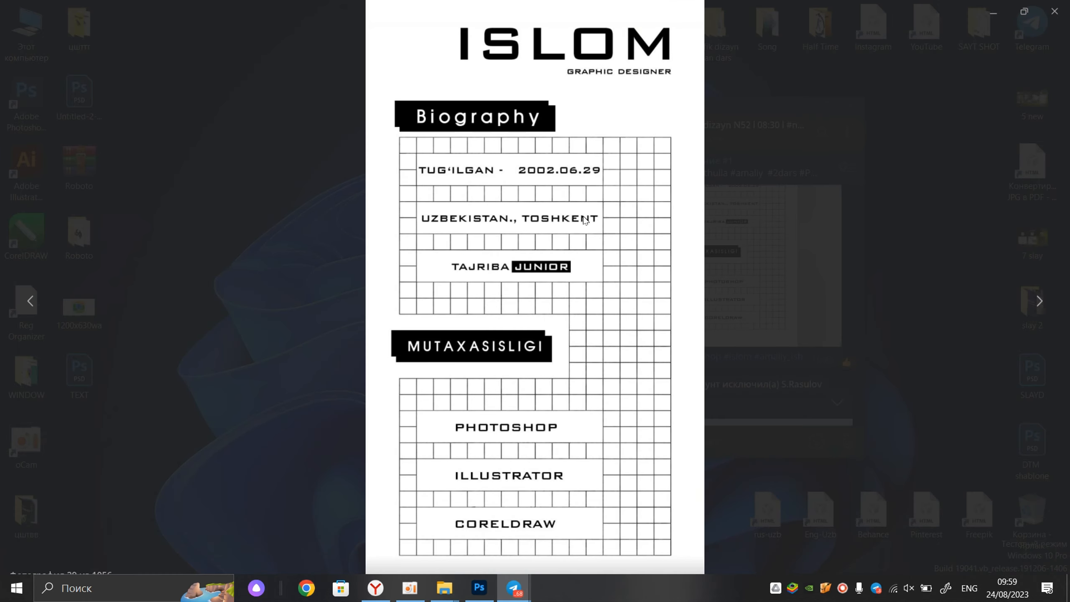
- Close the image preview and the Telegram window, and call up and cancel the screen-snipping overlay on the desktop
click(1054, 11)
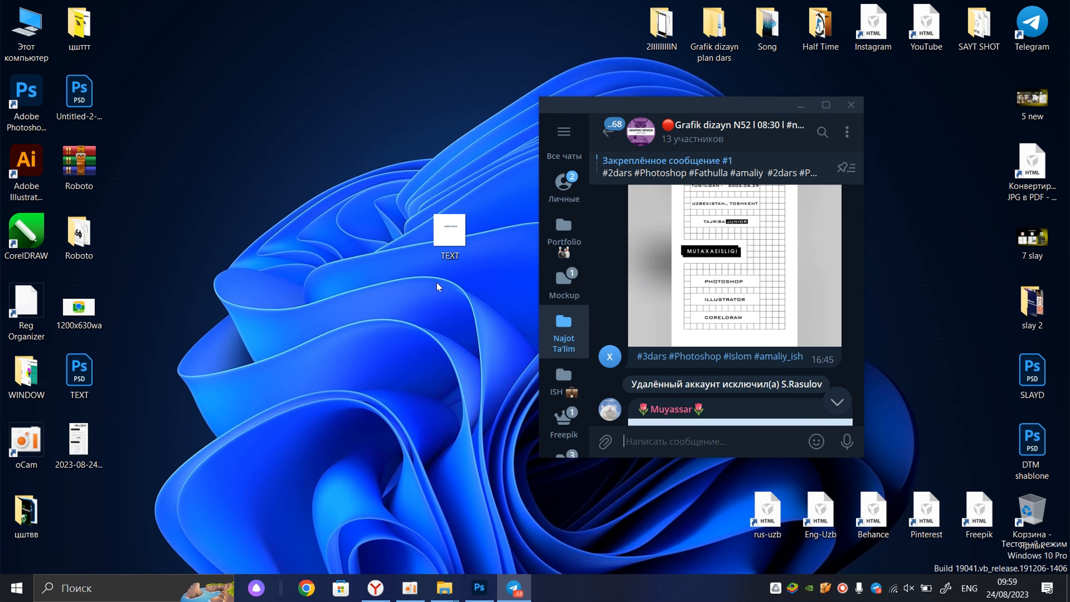
click(851, 105)
right_click(339, 252)
click(389, 295)
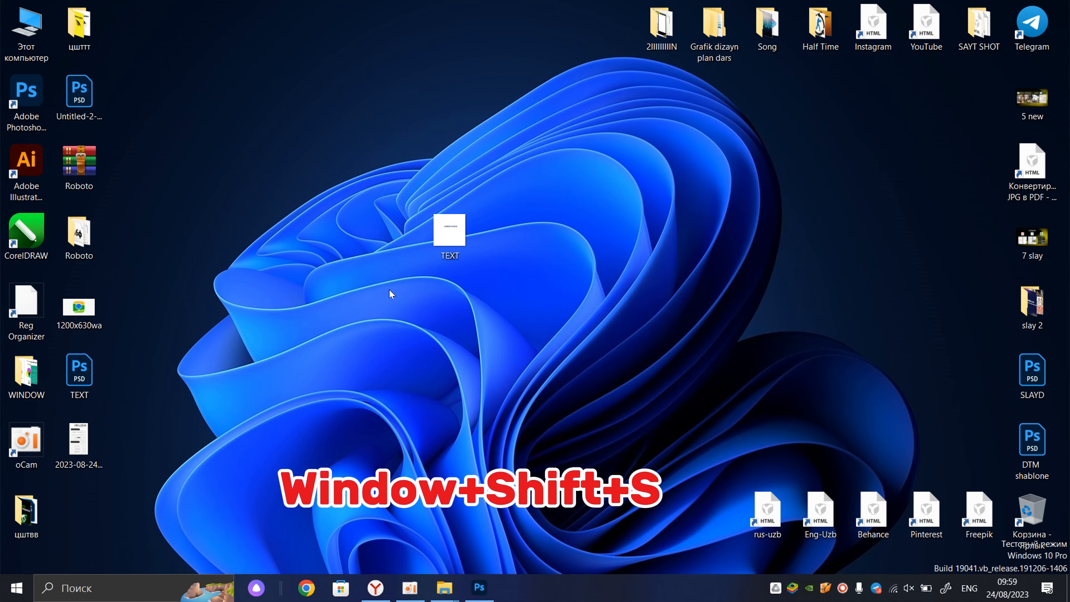
key(super+shift+s)
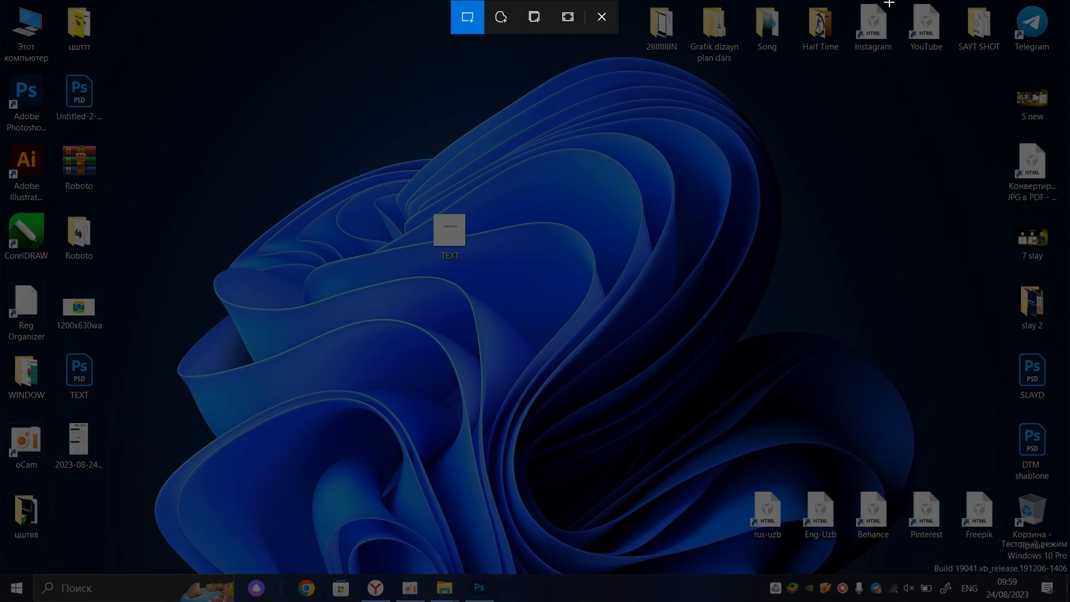
key(Escape)
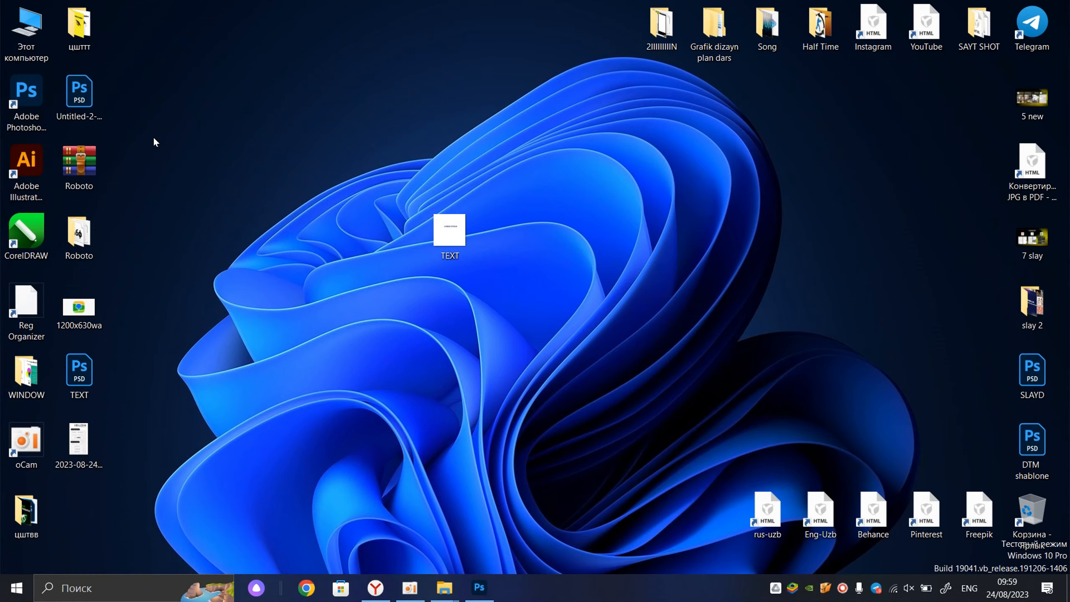
- Switch to the Yandex browser, search for "whatfont", and open the MyFonts WhatTheFont result
click(375, 588)
click(353, 306)
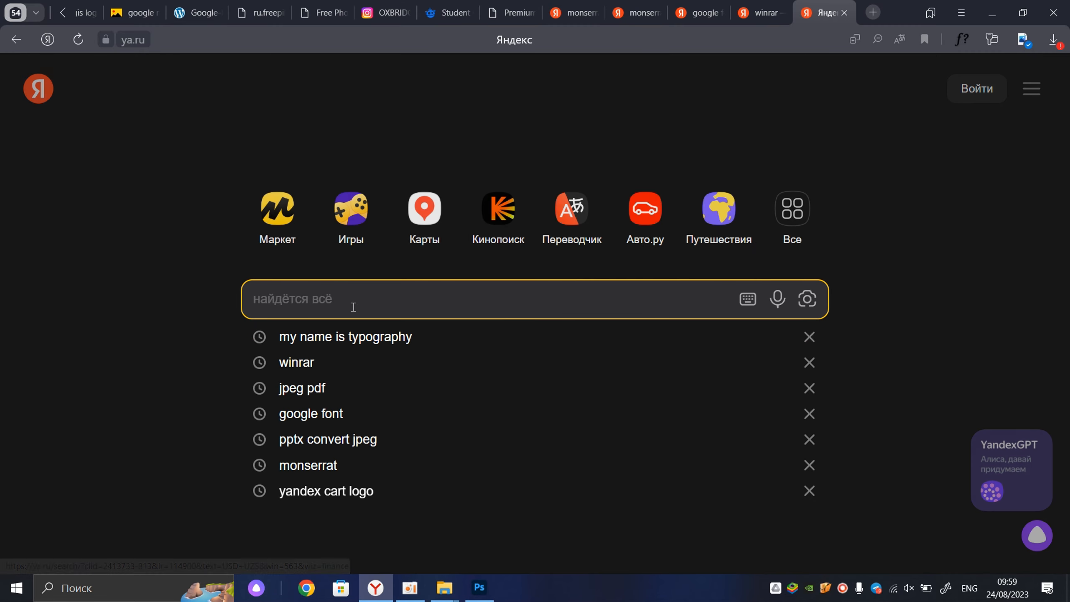
text(what)
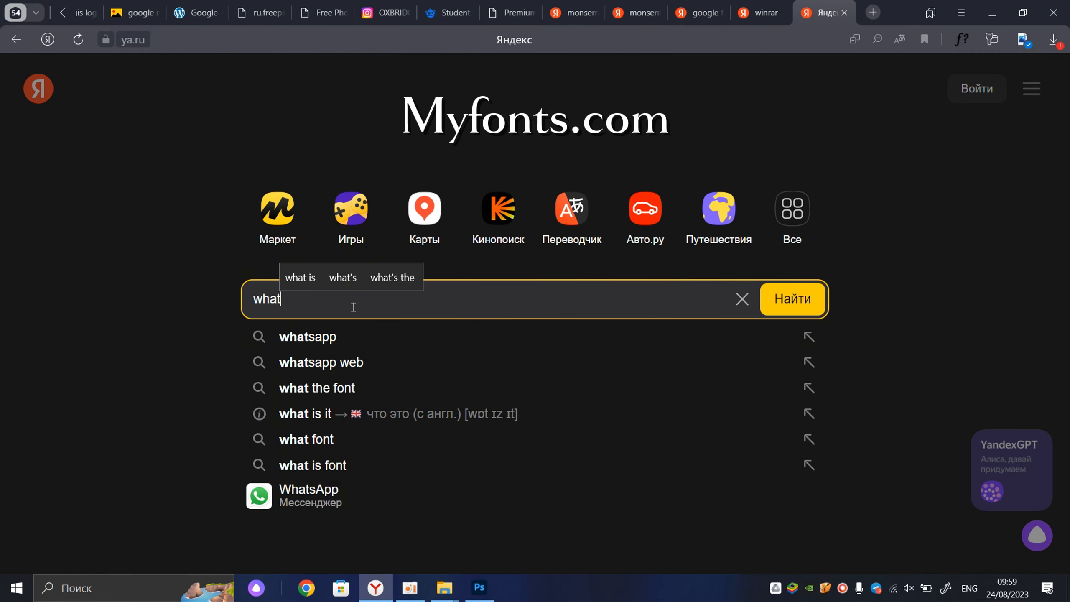
text(font)
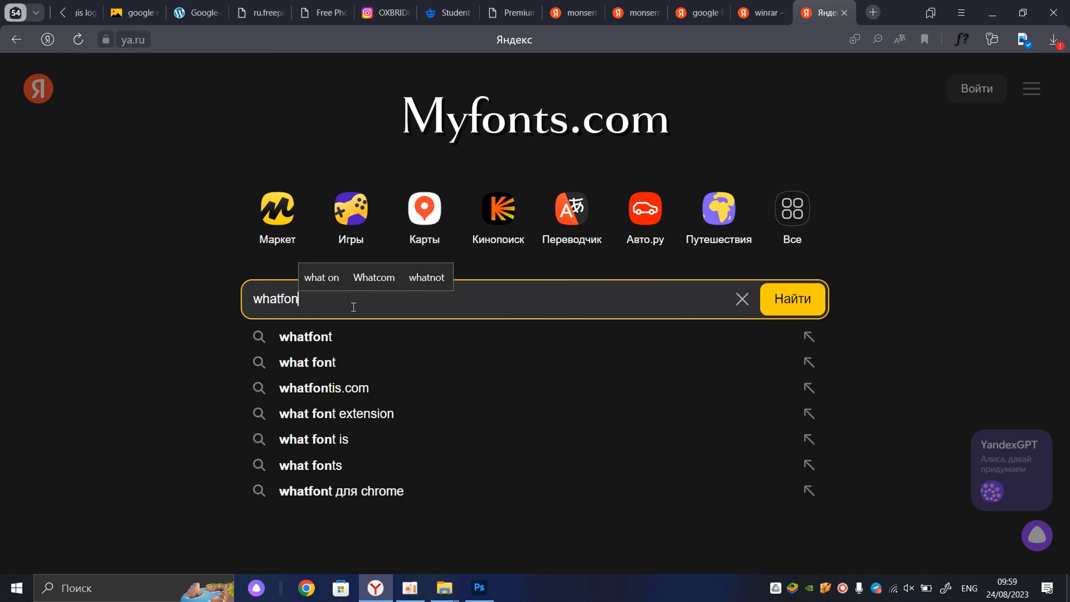
click(356, 340)
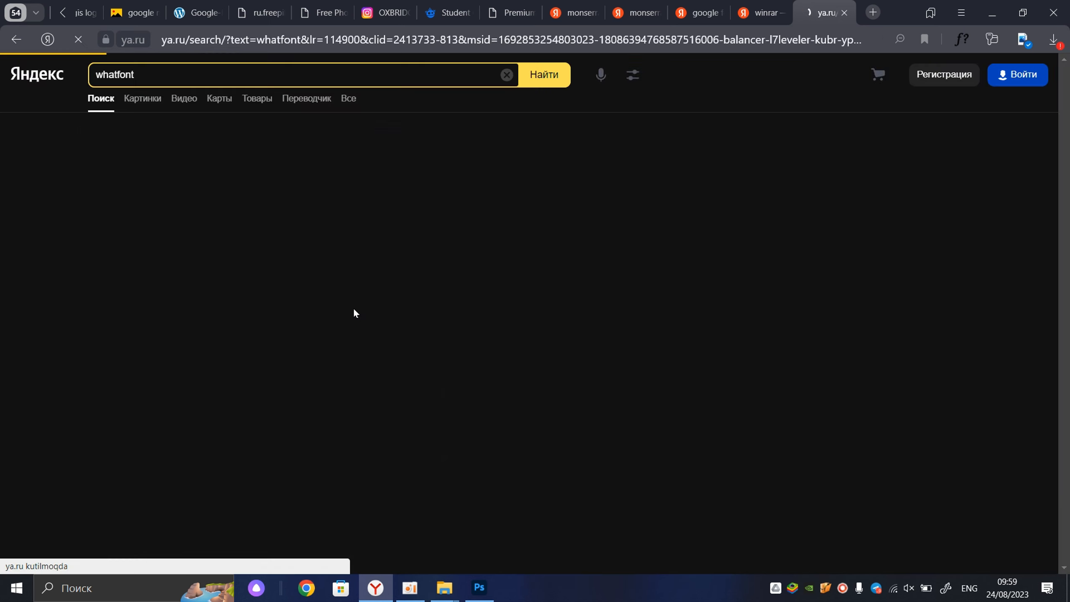
click(148, 148)
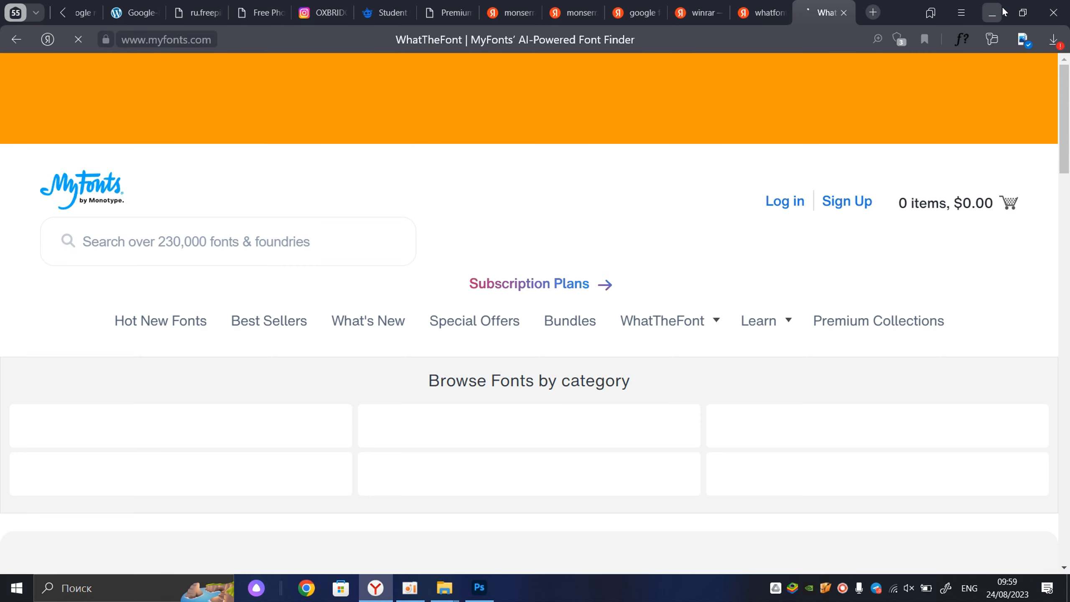
- Open the Montserrat Google Fonts page from the "monserrat" results and switch to the "google font" search results
click(574, 10)
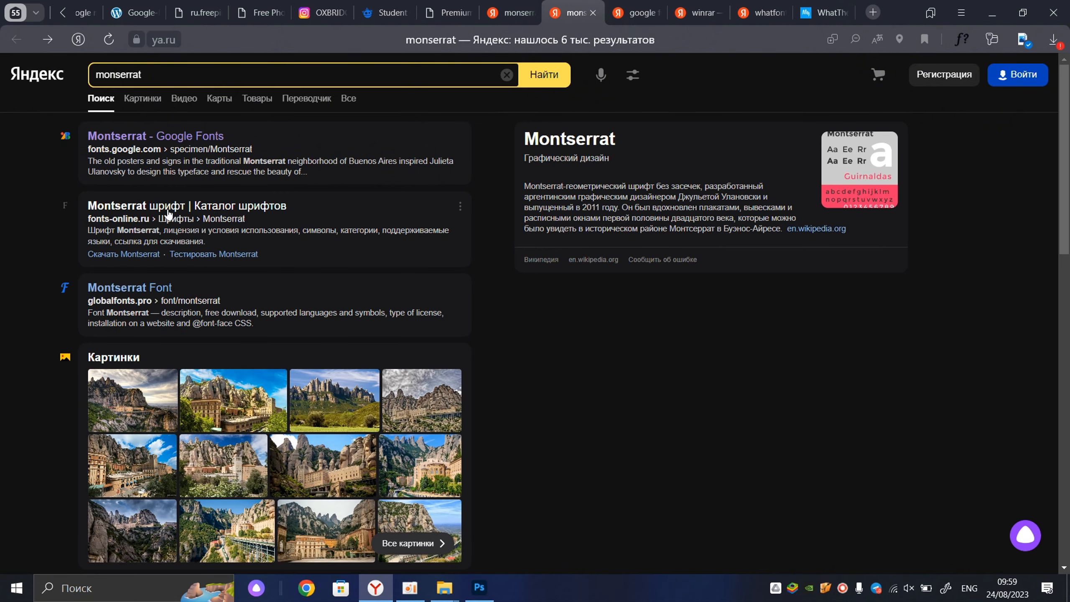
click(146, 135)
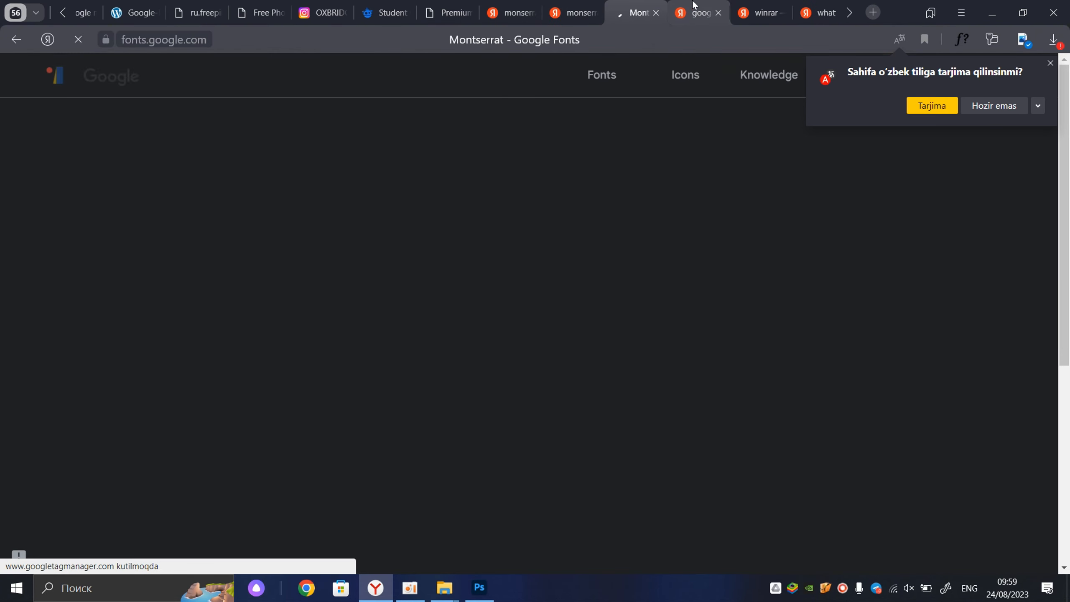
click(688, 7)
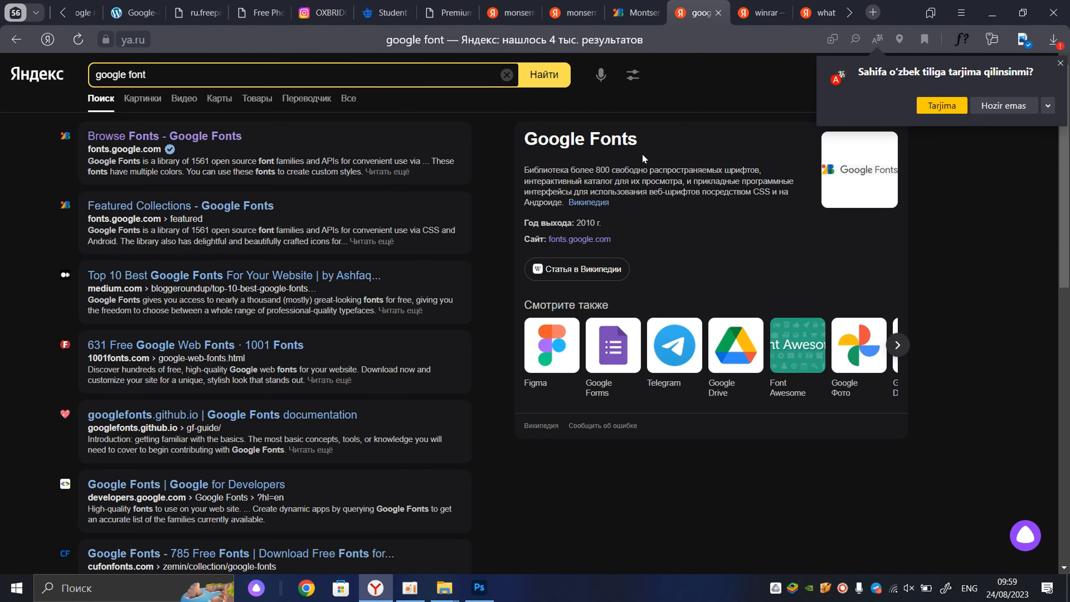
- Snip the Google Fonts heading from the search results page and dismiss the page translation offer
key(super+shift+s)
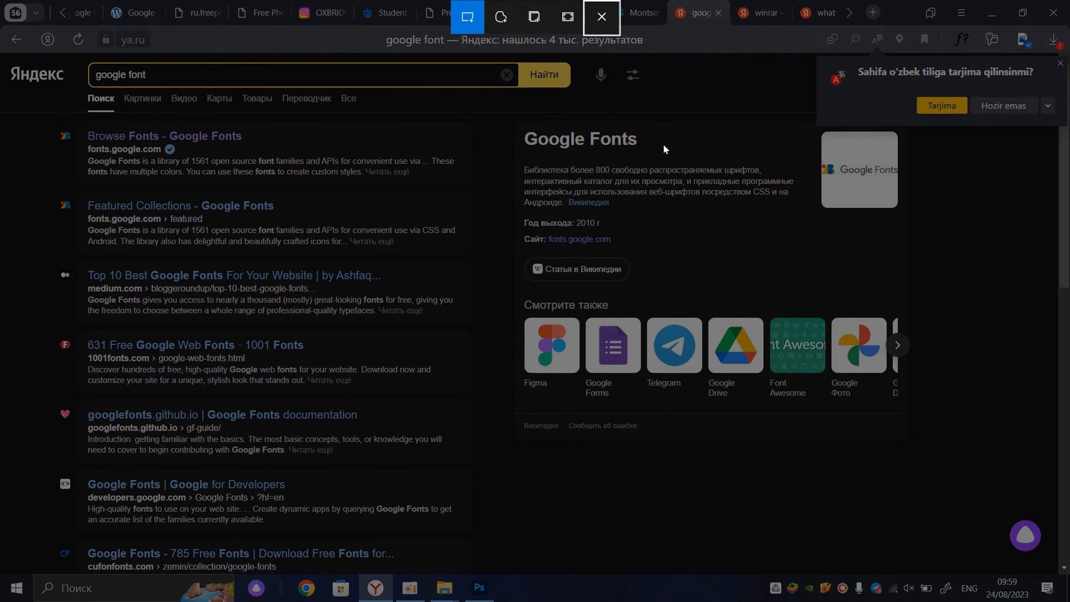
drag(623, 132, 501, 163)
click(994, 106)
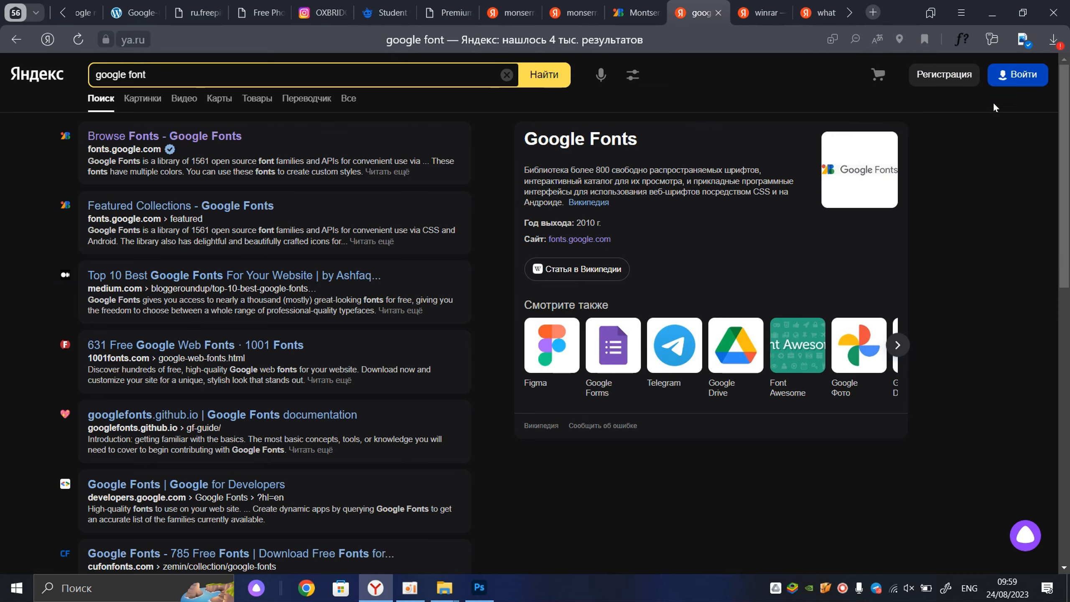
- Capture the Google Fonts heading with the Yandex screenshot tool and close the screenshot editor
key(Print)
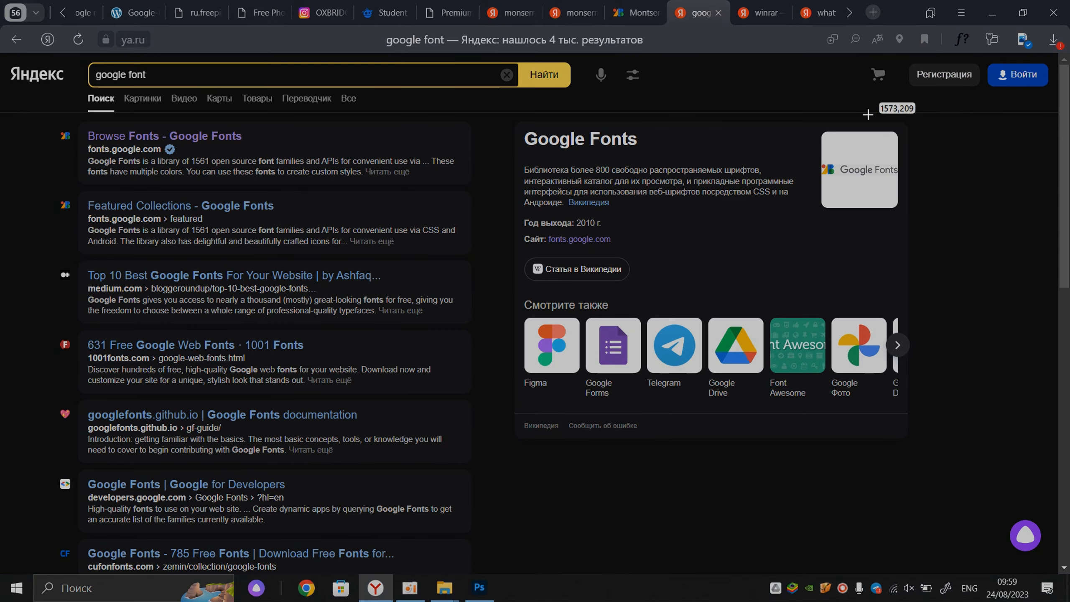
drag(652, 120, 506, 160)
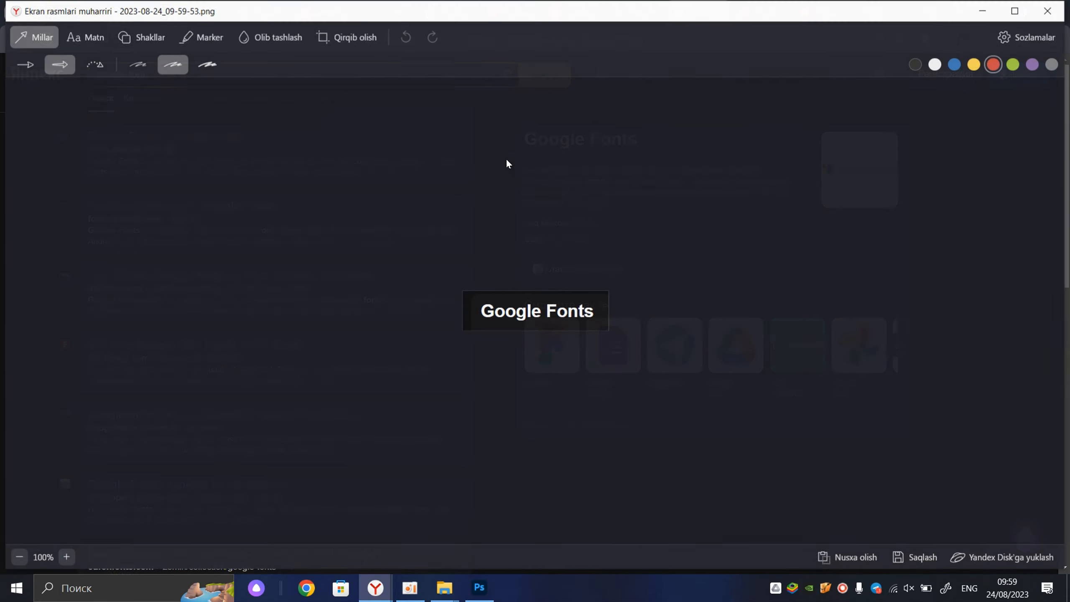
click(1048, 10)
click(527, 354)
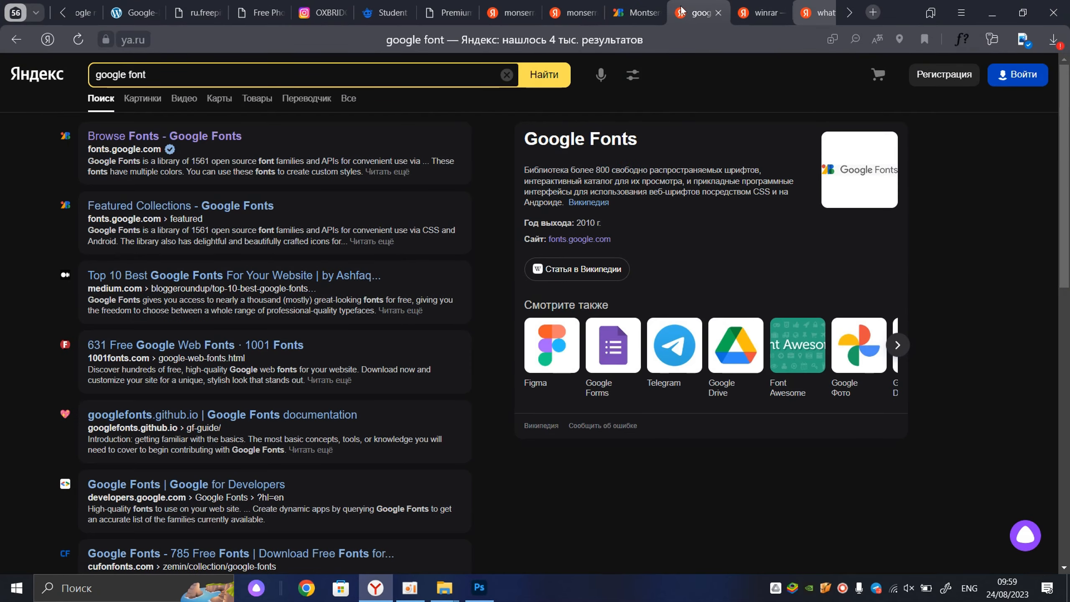
- Reopen the MyFonts site from the "whatfont" results and go to its WhatTheFont page
click(825, 12)
click(198, 136)
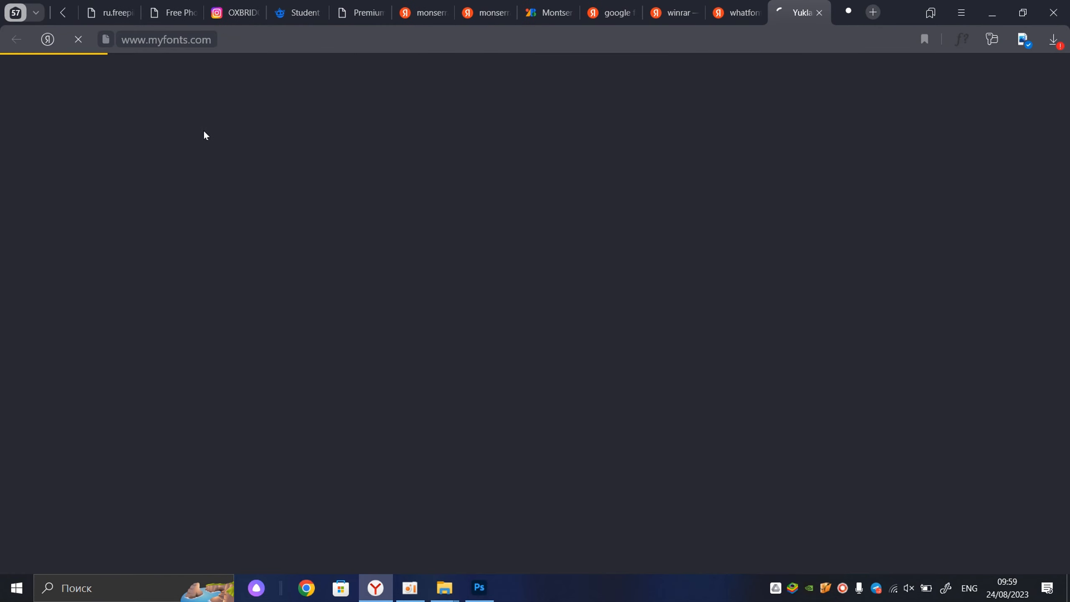
scroll(487, 370, down, 3)
scroll(590, 269, up, 3)
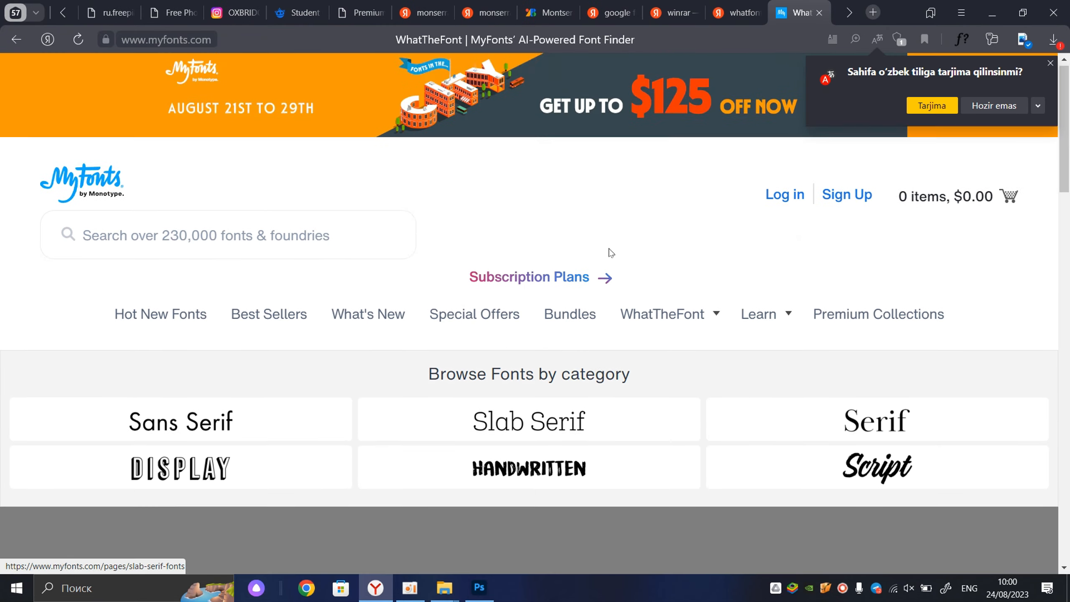
scroll(632, 251, down, 3)
scroll(731, 251, up, 3)
mouse_move(674, 274)
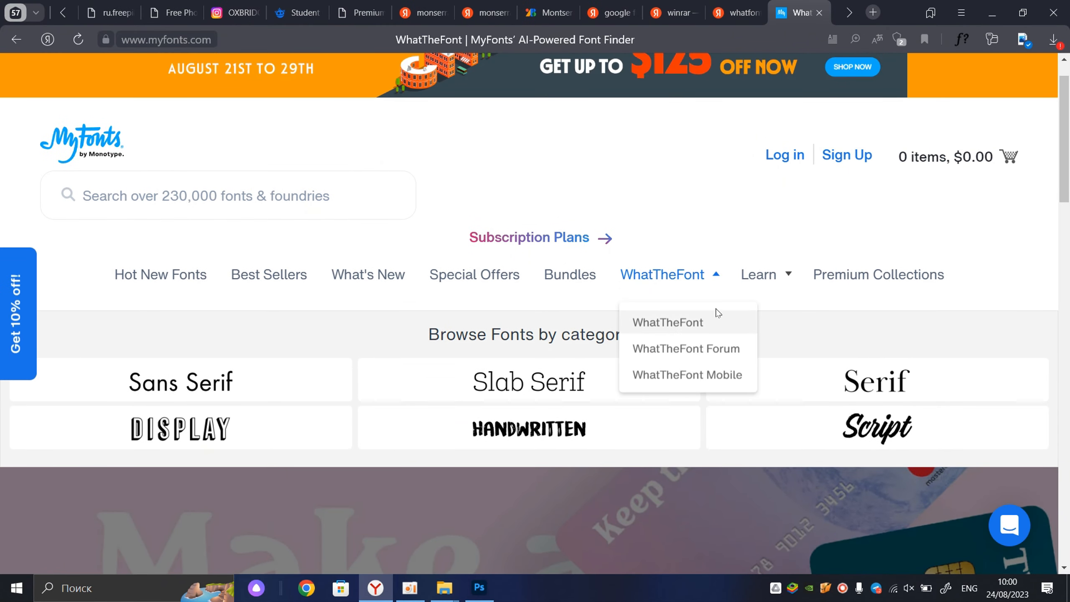
click(674, 324)
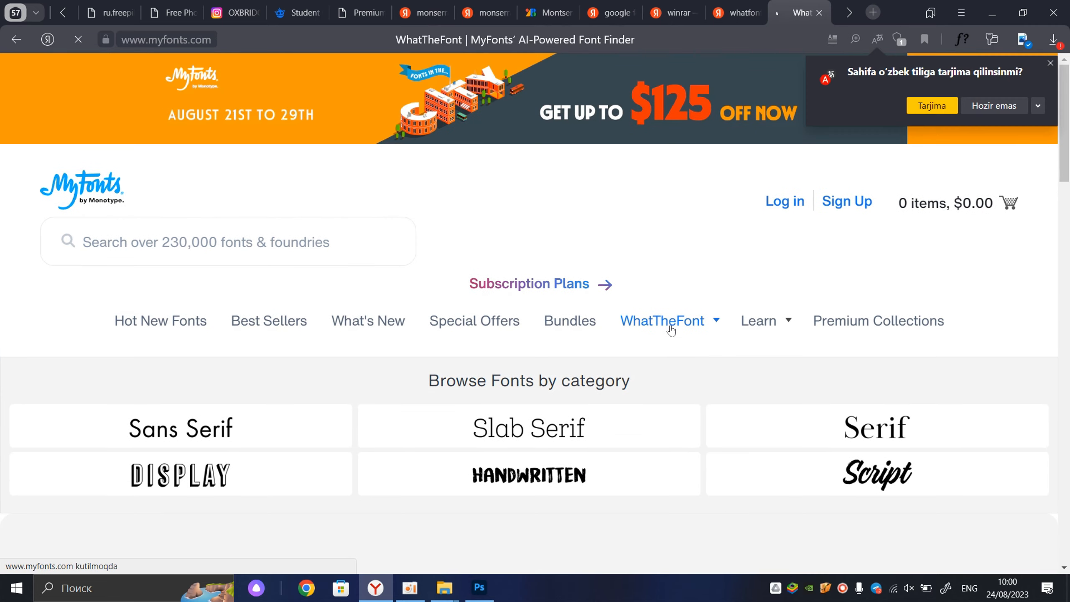
- Dismiss the page translation offer and upload the screenshot 2023-08-24_09-59-53 from the desktop to WhatTheFont
scroll(673, 329, down, 8)
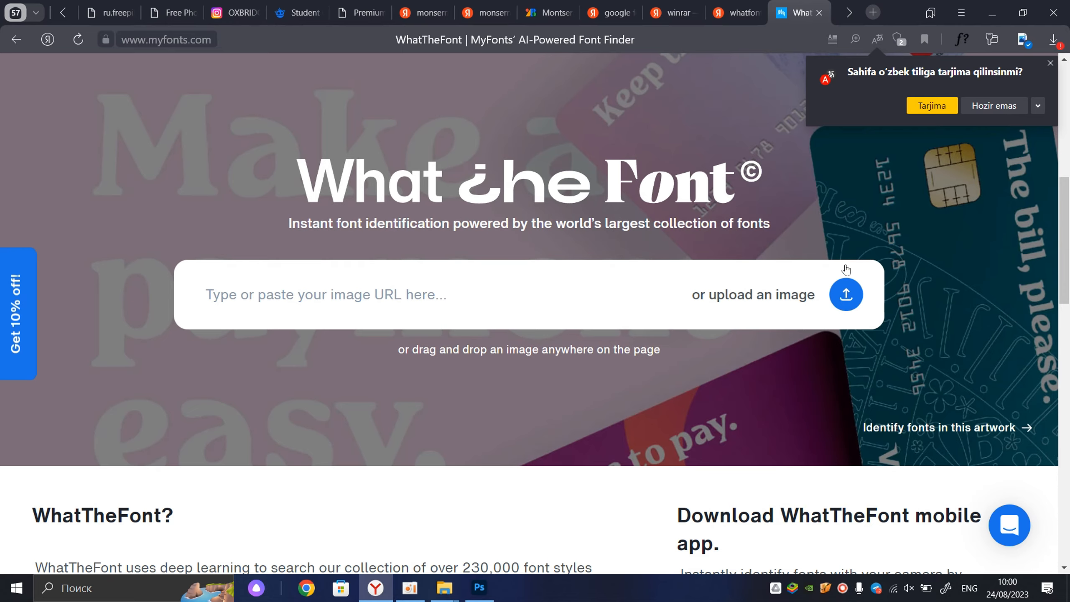
click(969, 108)
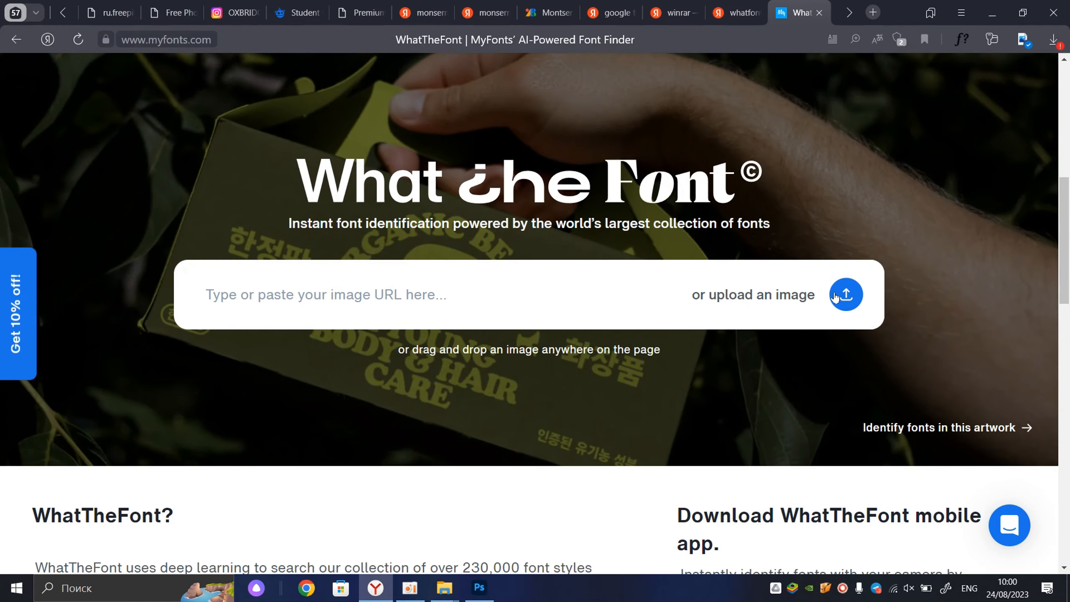
click(836, 297)
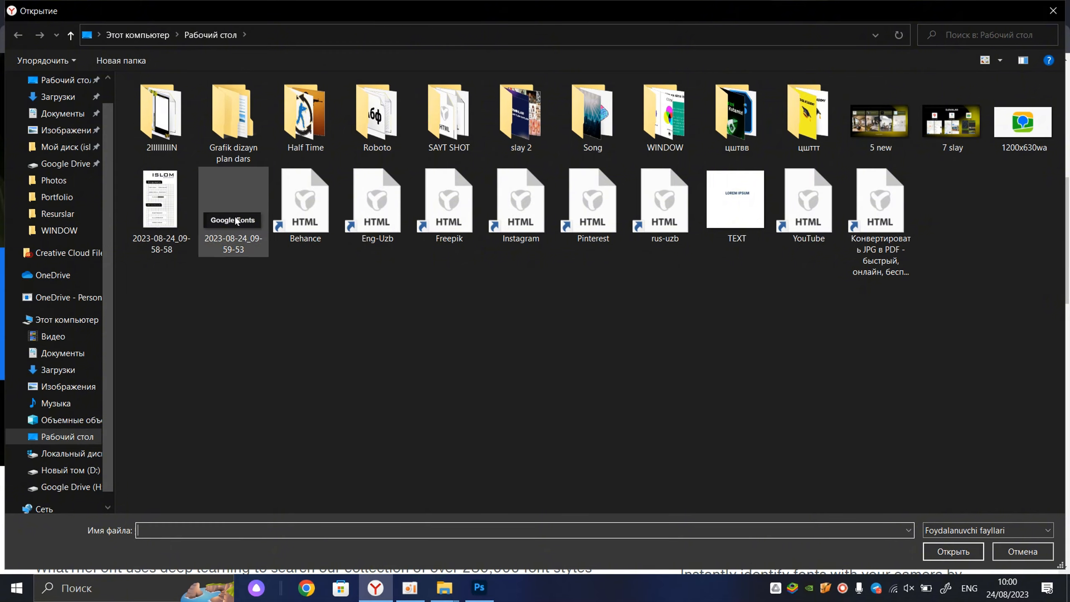
double_click(235, 217)
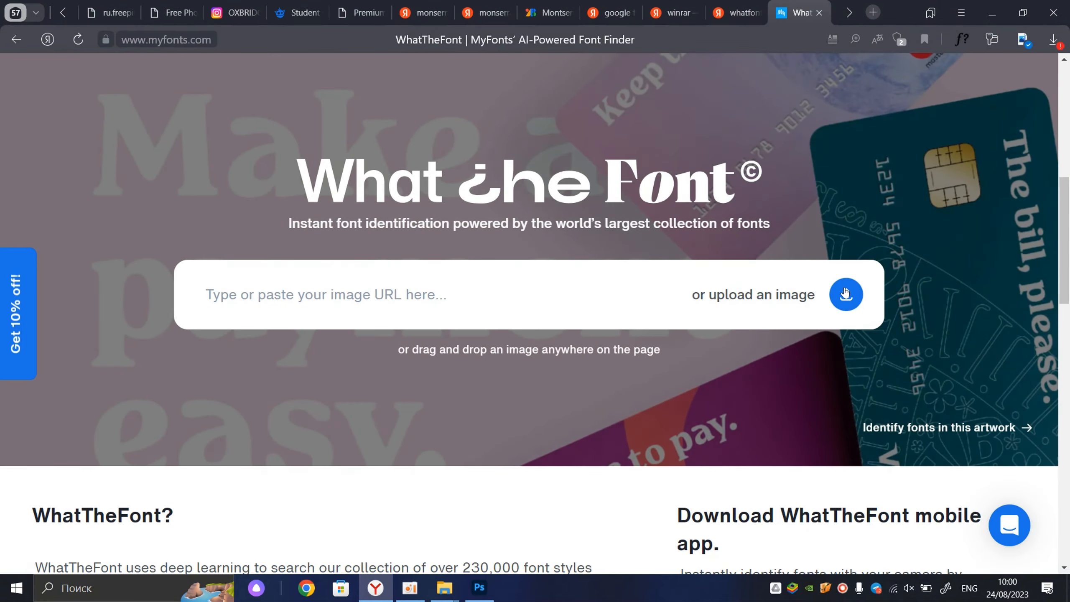
click(845, 292)
click(244, 199)
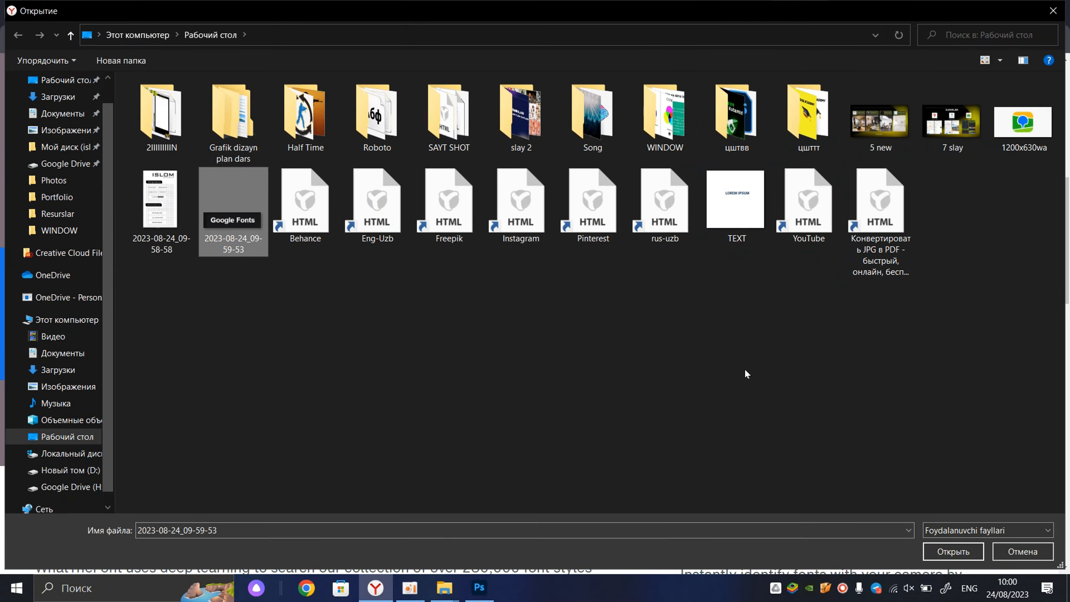
click(953, 553)
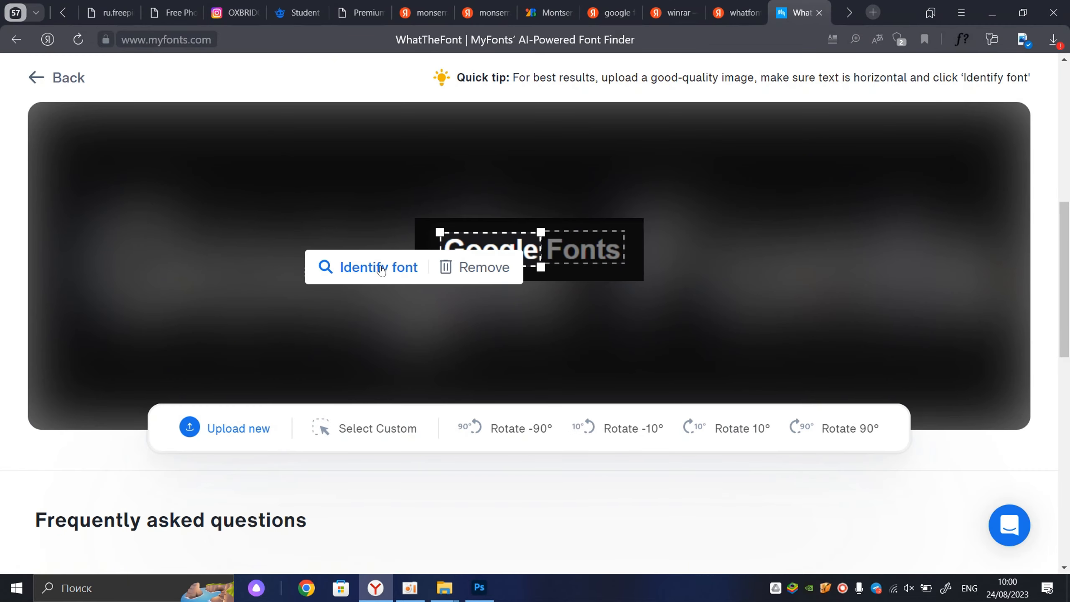
- Identify the font of the word "Google" in the uploaded image and look through the matching fonts
click(379, 267)
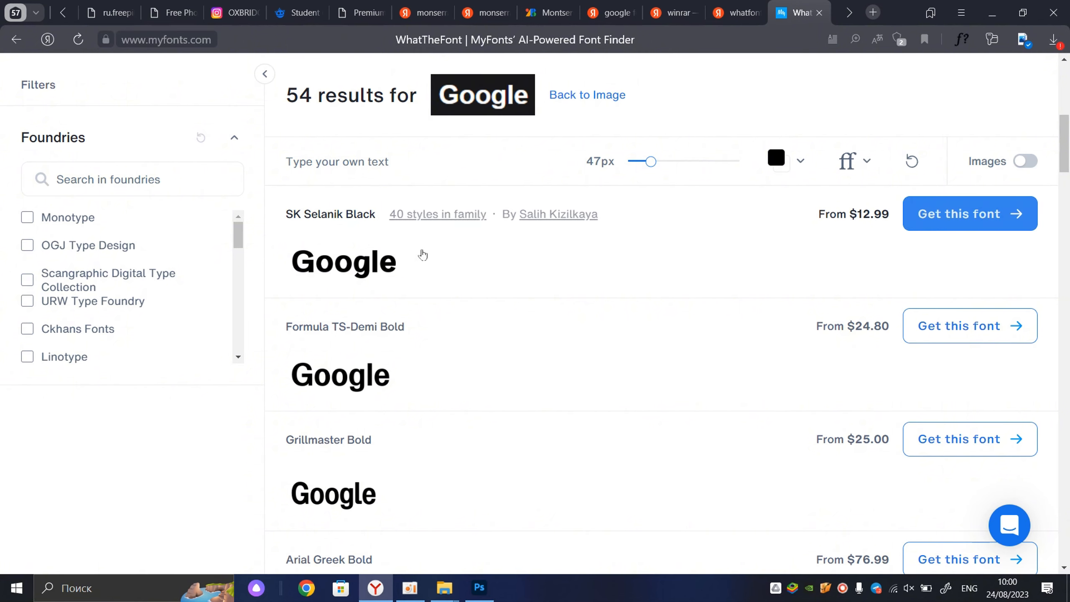
scroll(380, 319, down, 3)
scroll(381, 318, down, 5)
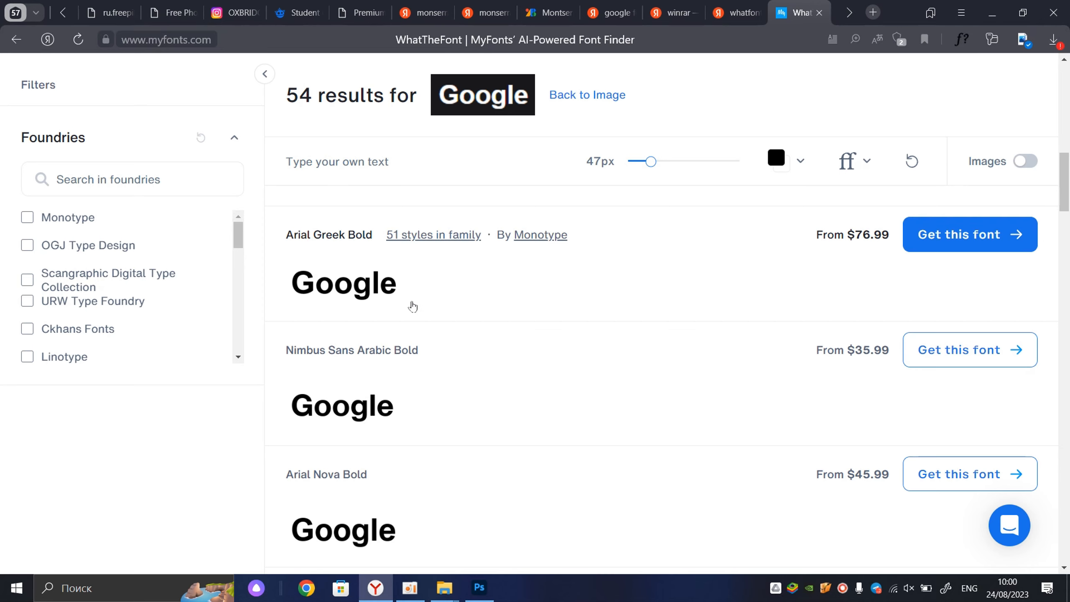
scroll(413, 306, up, 1)
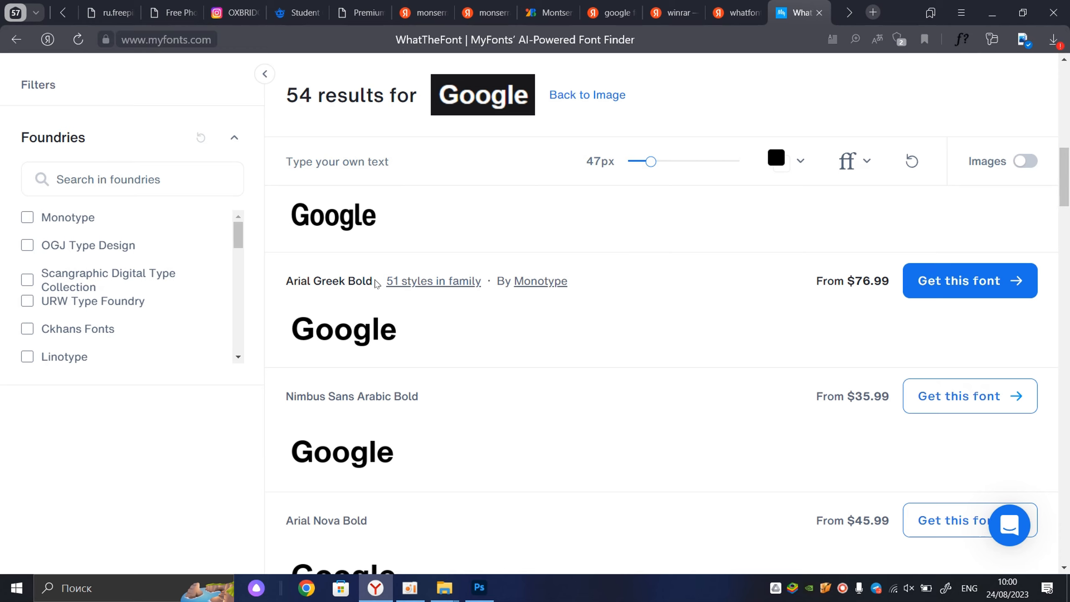
- Search Yandex for the font name "Arial Greek Bold" from the results and open its freefonts.co page
drag(376, 283, 290, 290)
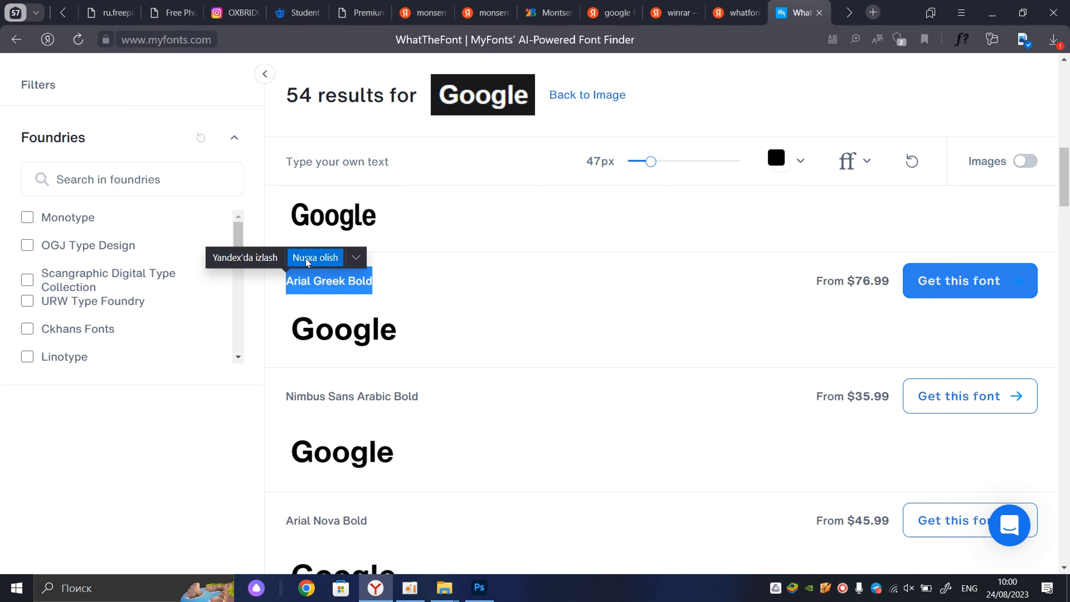
click(249, 251)
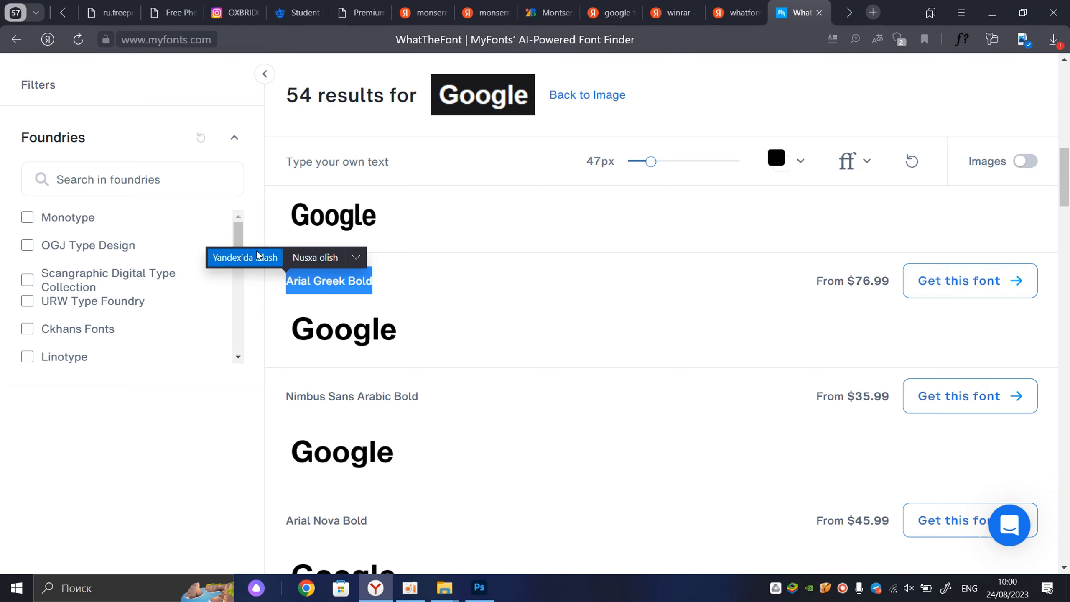
click(147, 136)
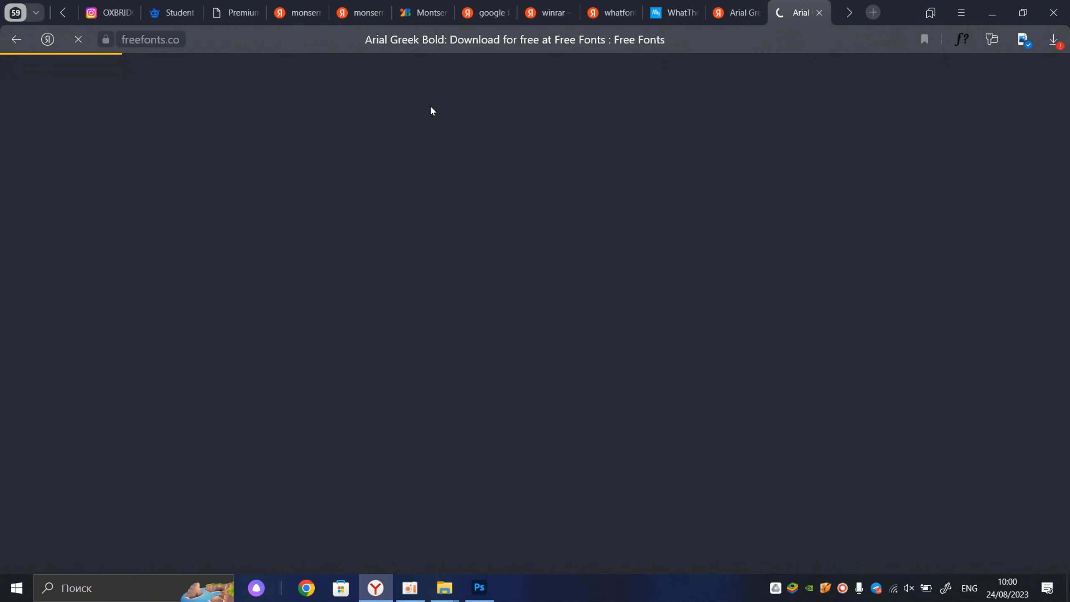
- Download the Arial Greek Bold font from its freefonts.co page and look over the font page
scroll(315, 263, down, 4)
scroll(315, 269, down, 4)
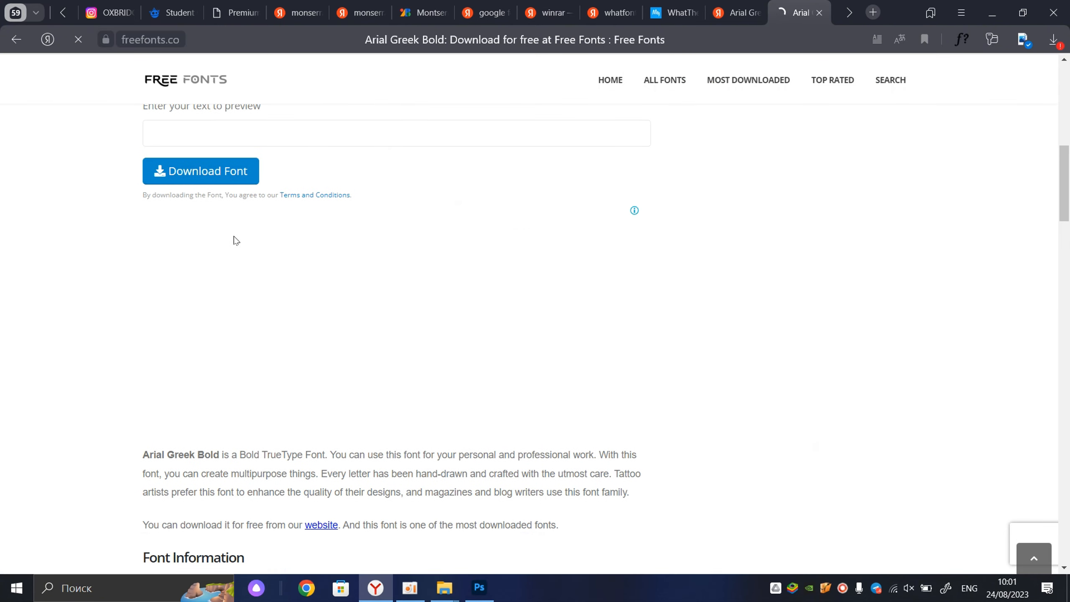
click(230, 180)
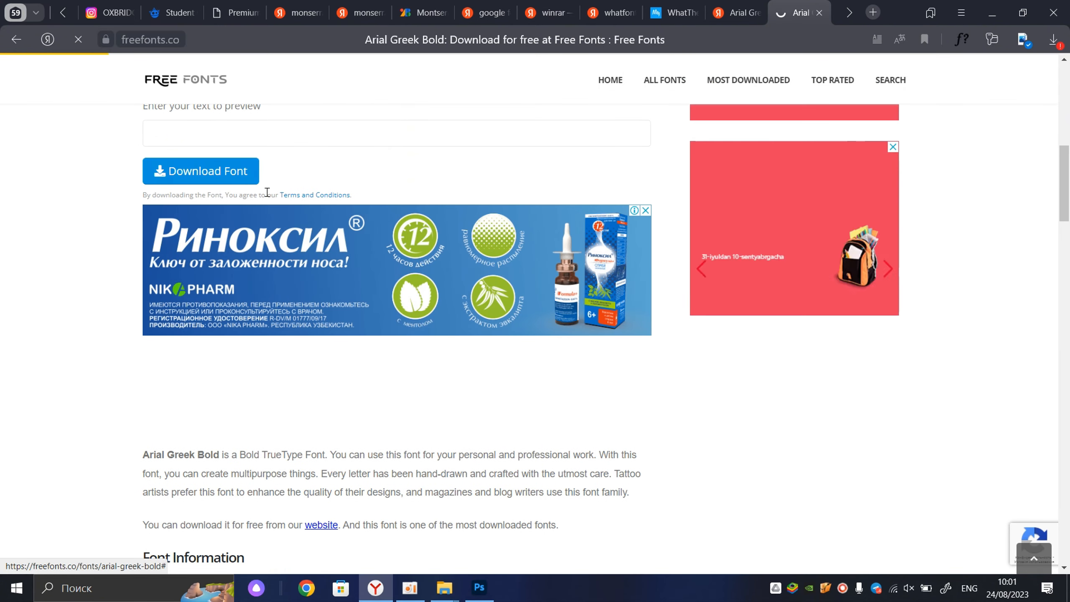
scroll(454, 348, down, 3)
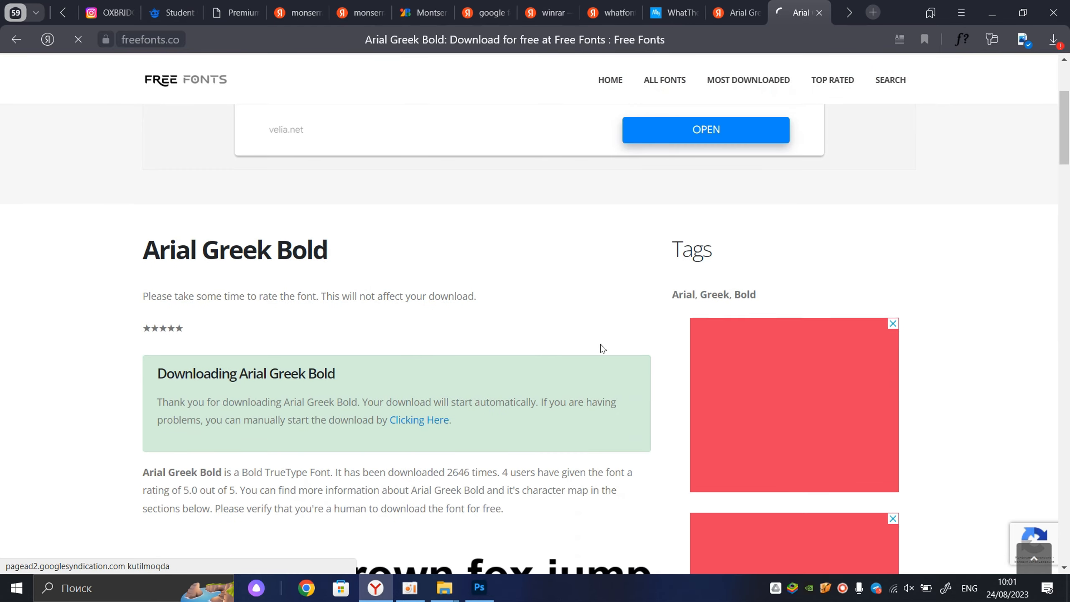
scroll(594, 341, down, 7)
scroll(463, 350, down, 3)
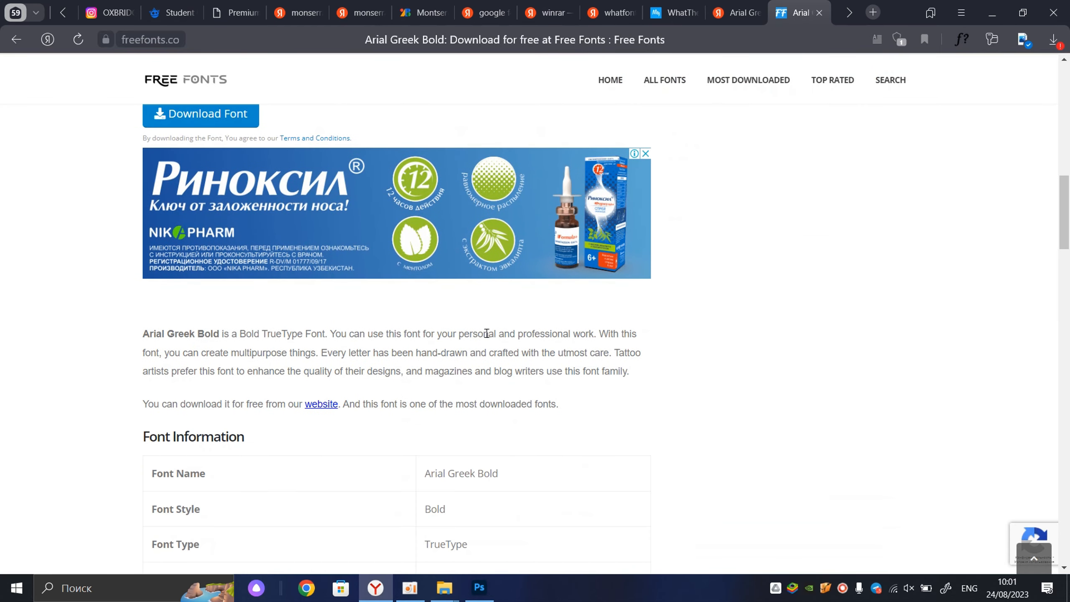
scroll(465, 344, down, 5)
scroll(465, 342, up, 6)
scroll(466, 342, up, 8)
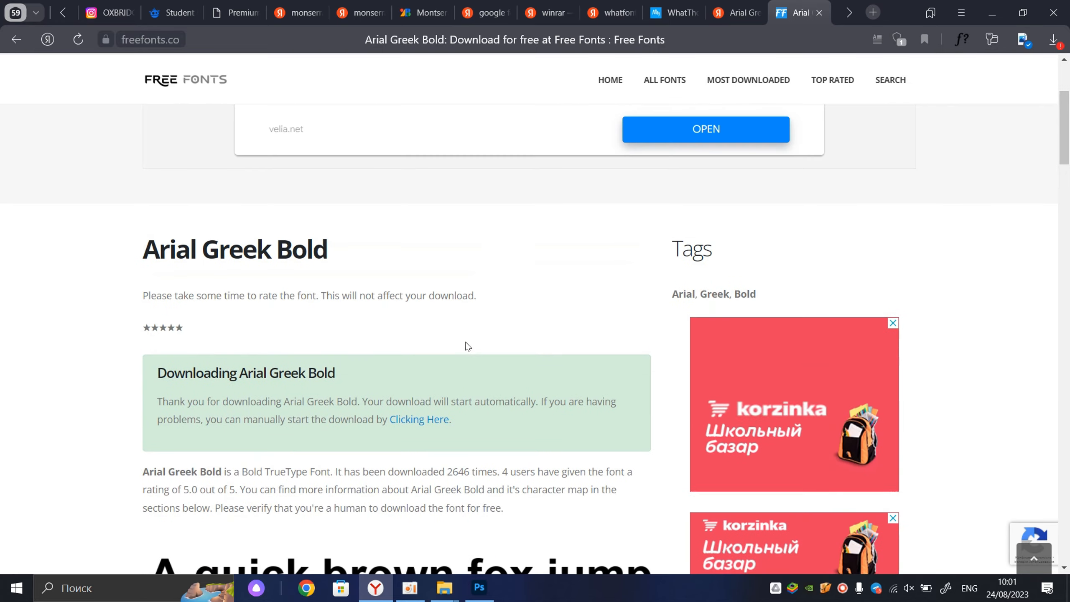
scroll(466, 342, down, 9)
scroll(229, 301, up, 4)
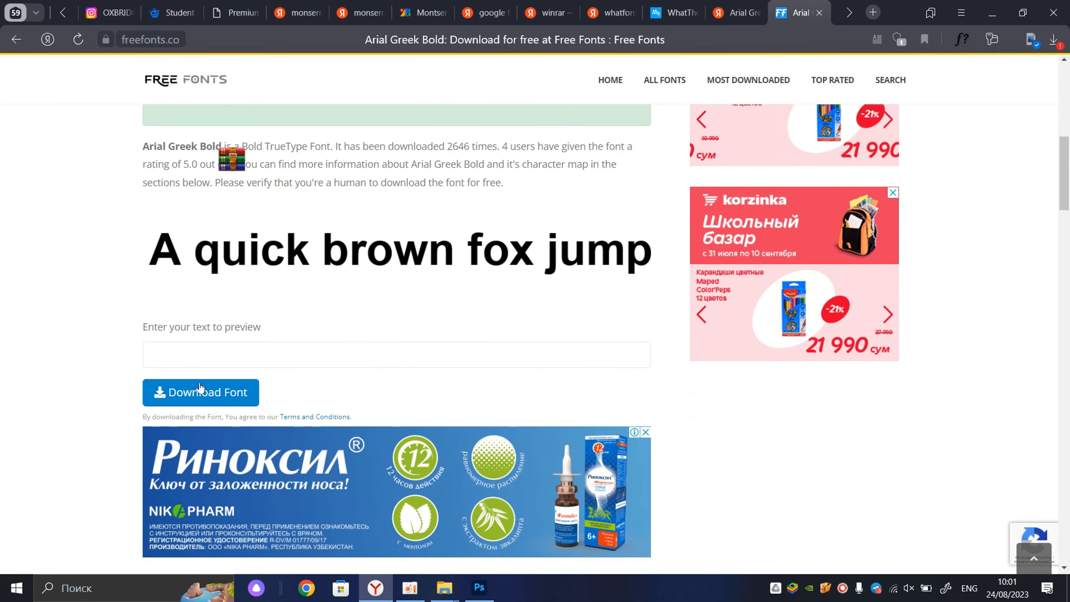
- Go to the desktop and extract the downloaded arial-greek-bold archive into its own folder
click(990, 16)
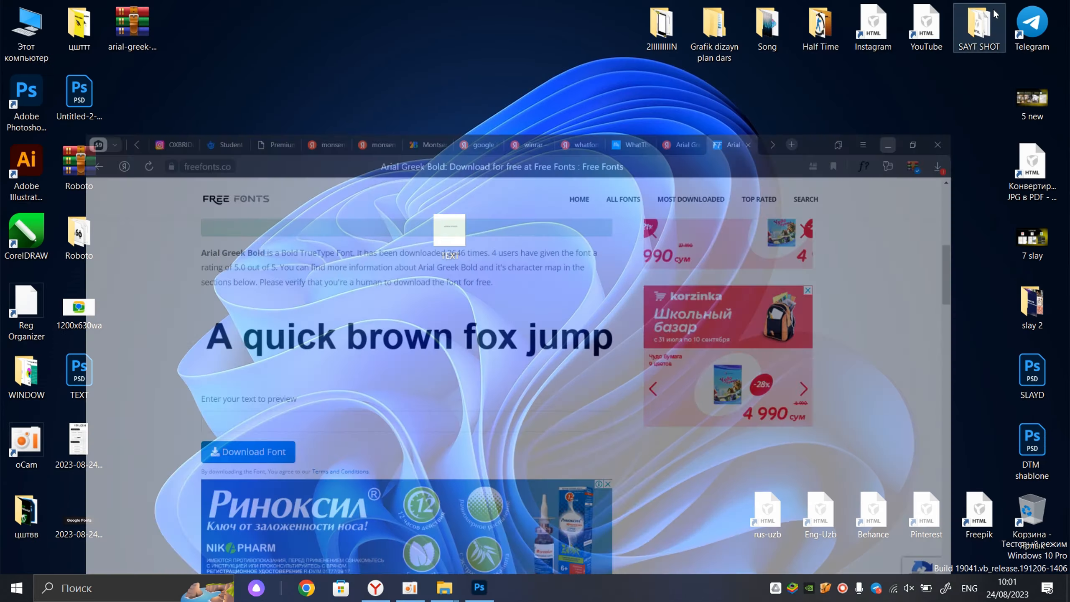
right_click(132, 42)
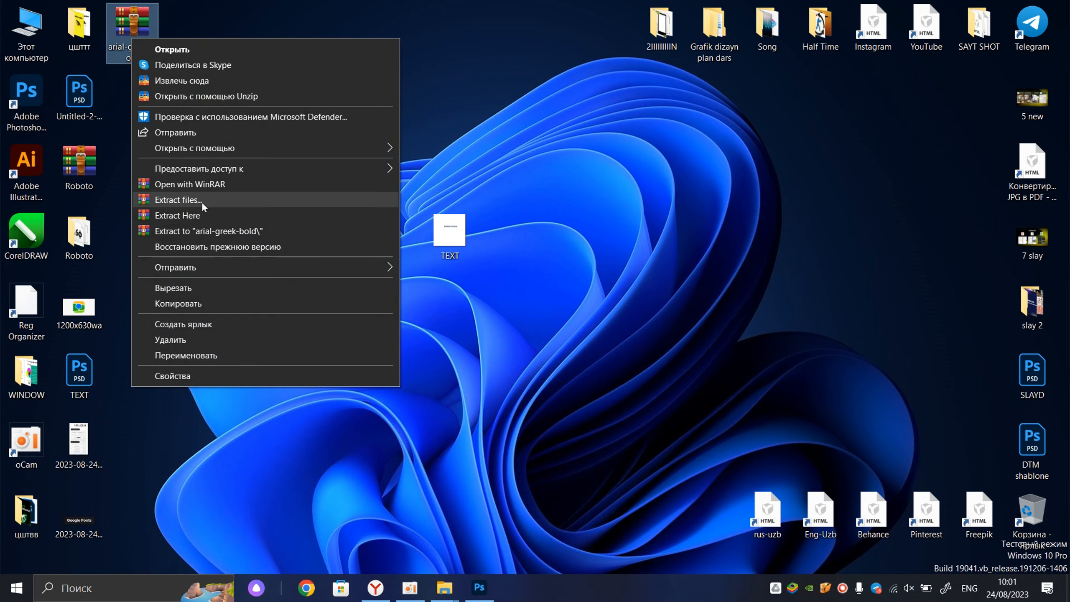
click(203, 231)
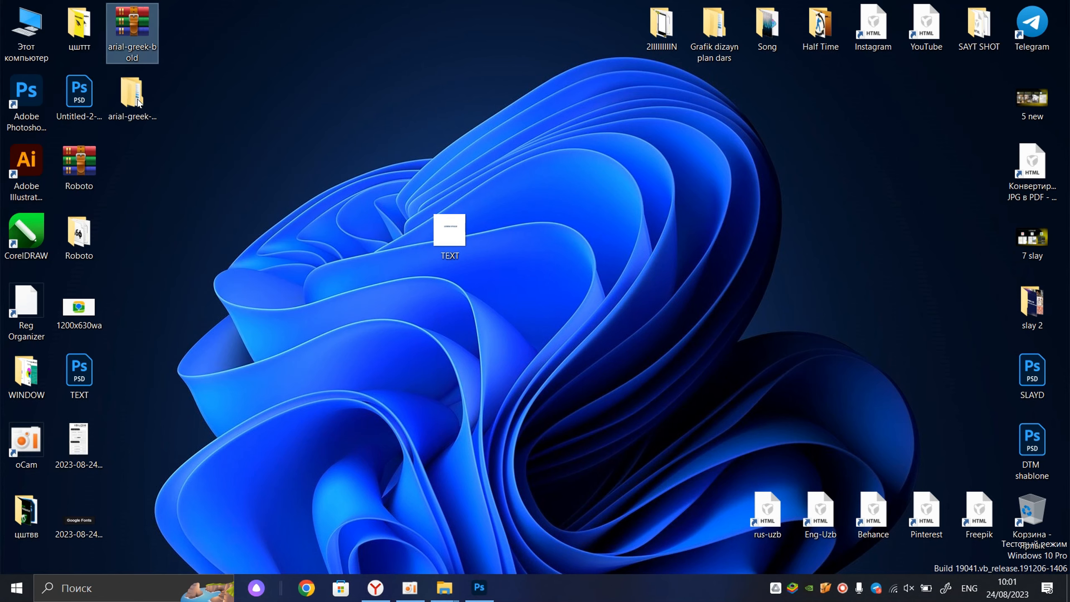
- Install the Arial Greek Bold font file from the extracted folder and close the folder window
double_click(132, 95)
double_click(475, 195)
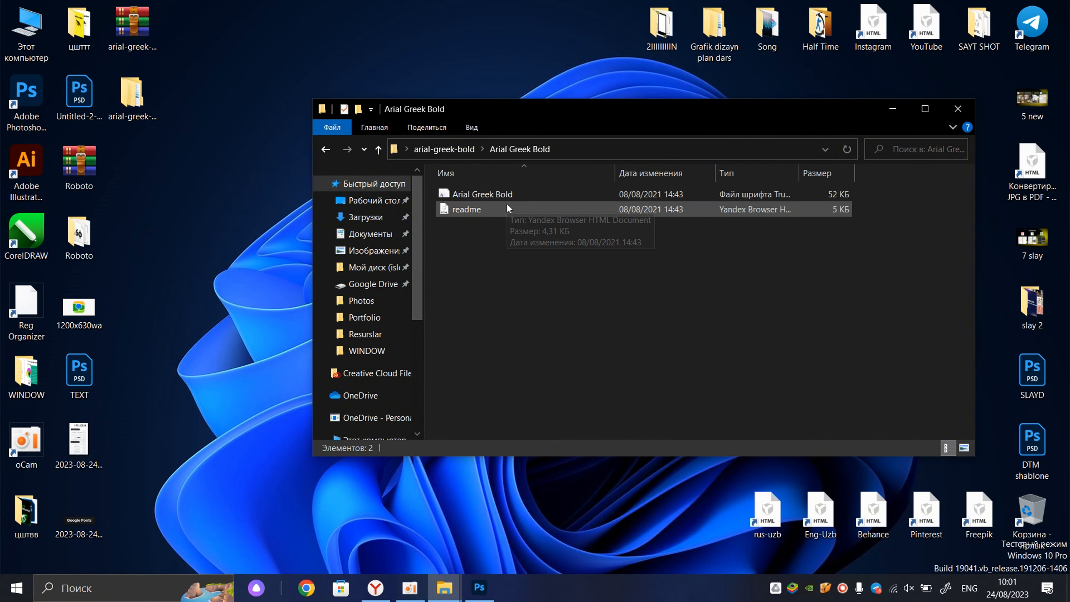
right_click(490, 196)
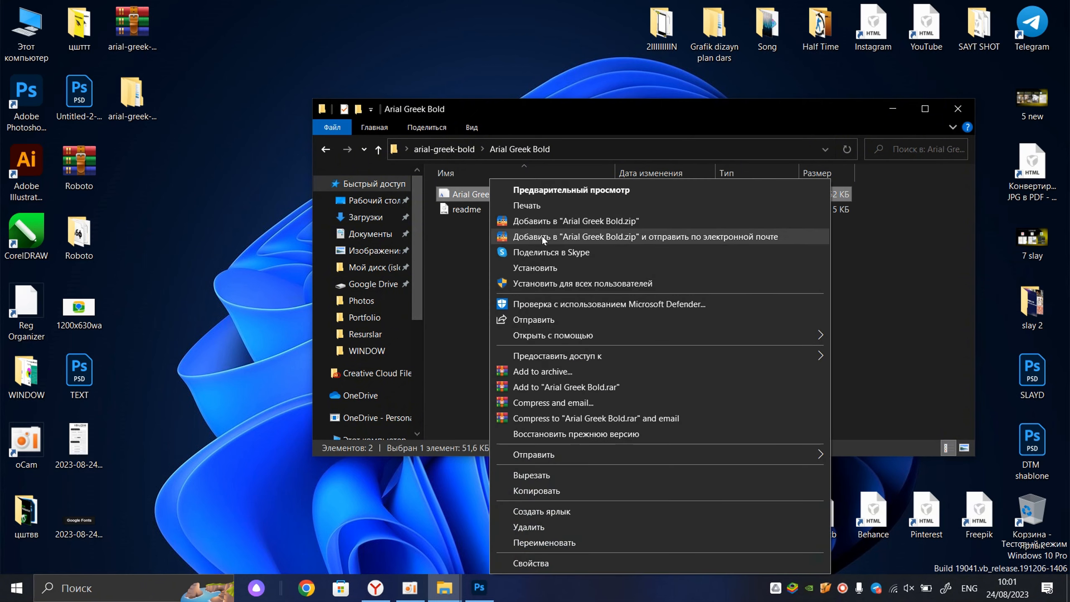
click(557, 272)
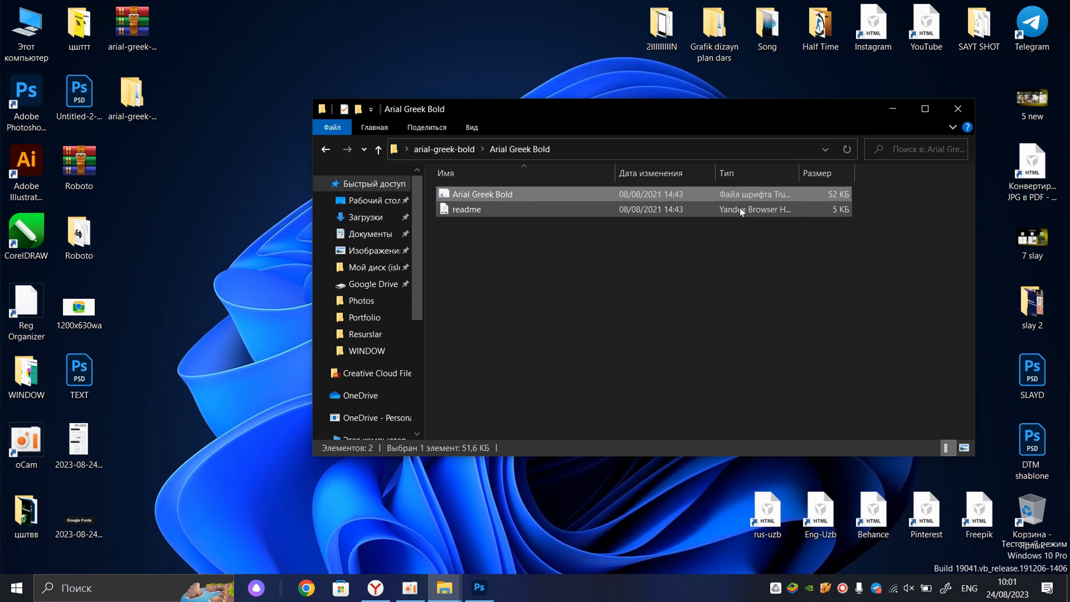
click(958, 109)
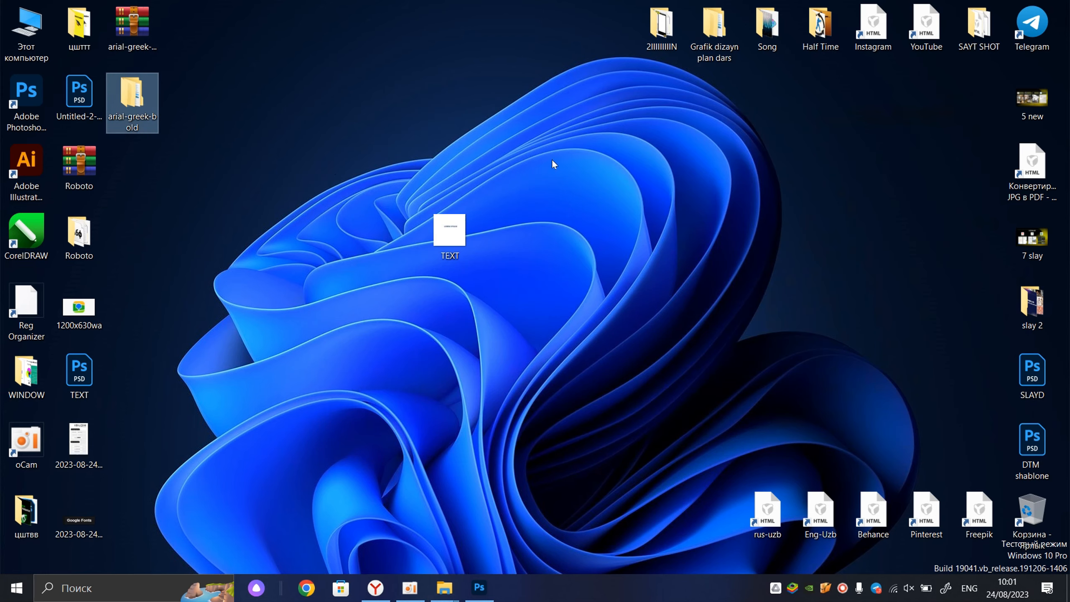
right_click(280, 168)
click(308, 208)
drag(182, 12, 144, 162)
right_click(181, 178)
click(257, 218)
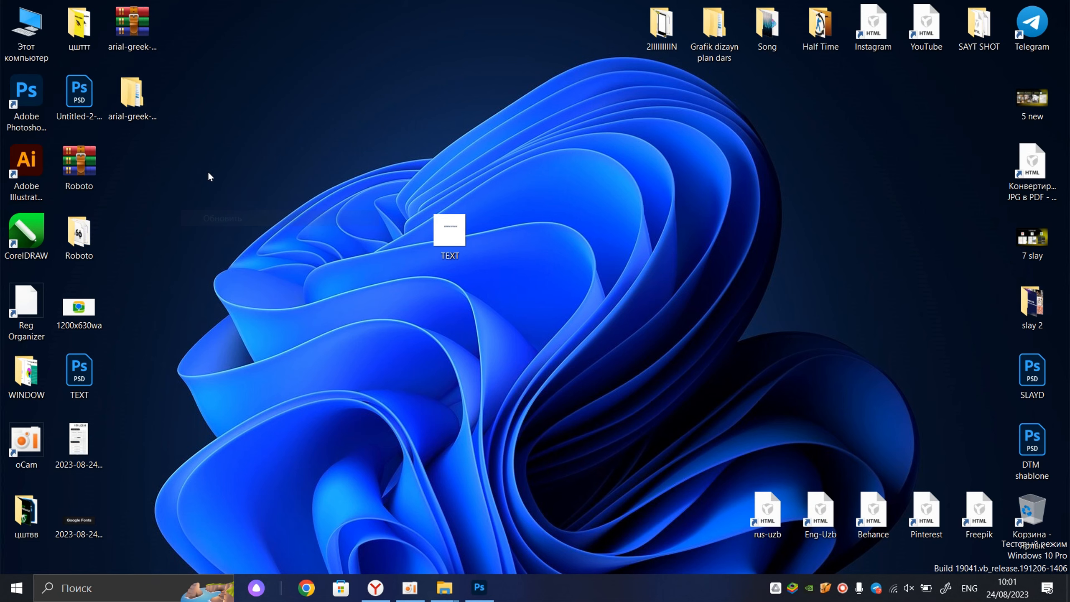
mouse_move(443, 596)
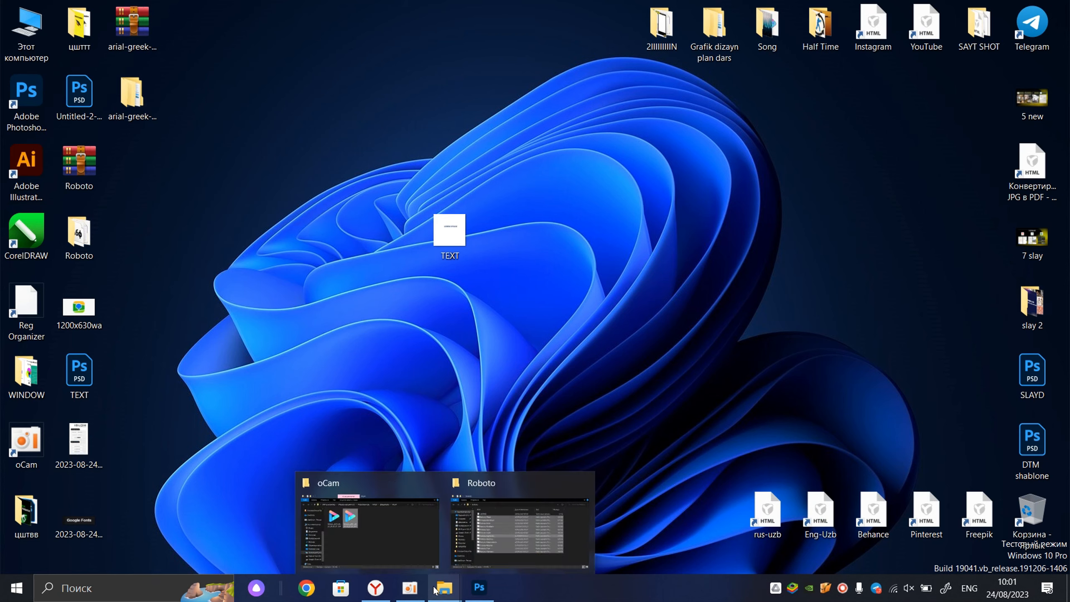
right_click(276, 268)
click(352, 312)
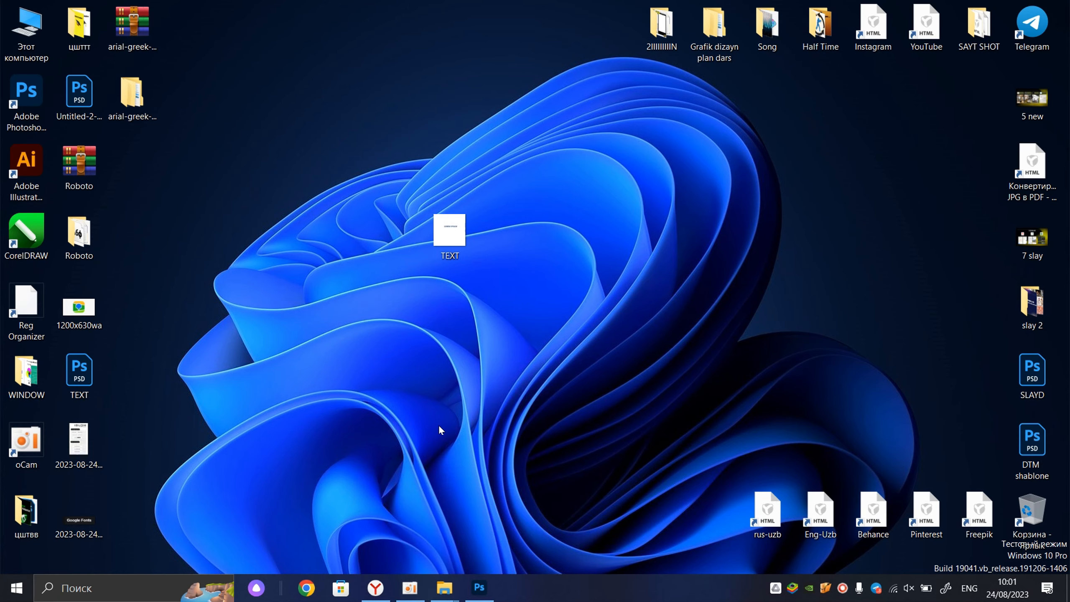
- Switch to Photoshop, place the desktop screenshot 2023-08-24_09-58-58 into TEXT.psd and commit the placement
click(479, 584)
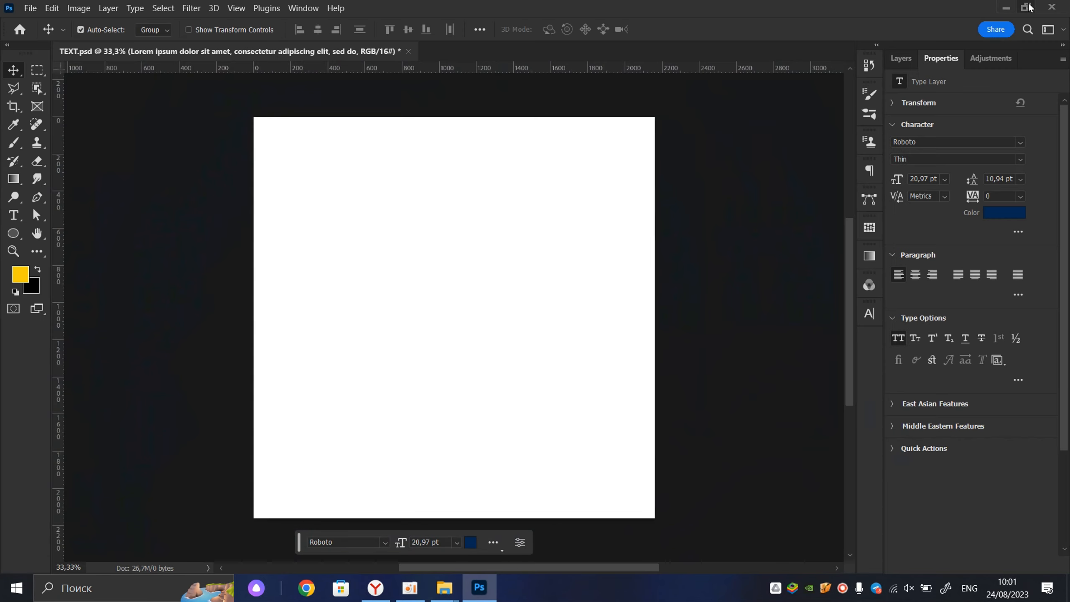
click(967, 4)
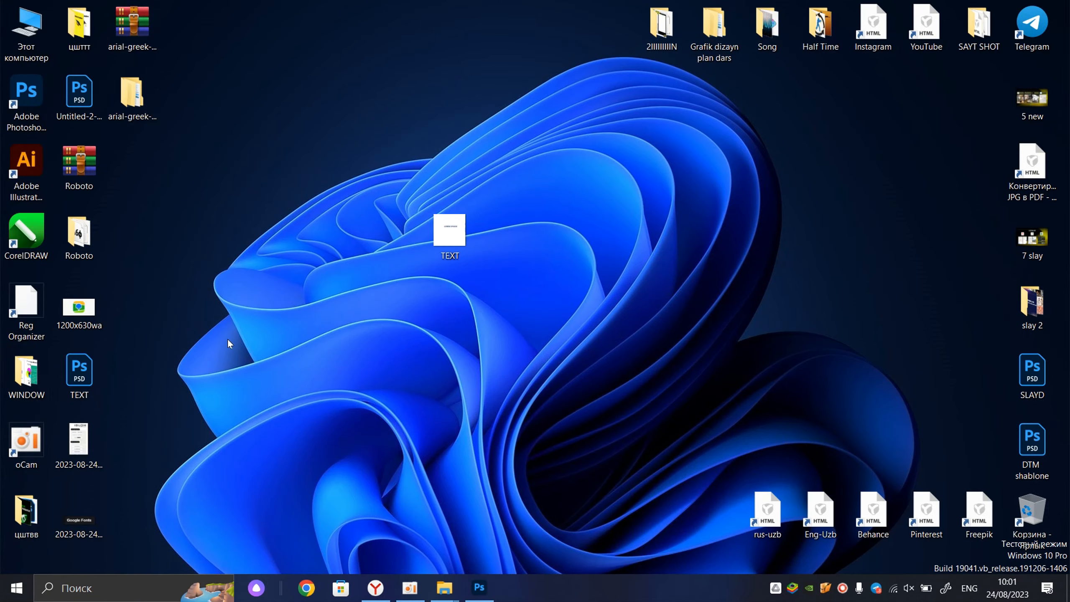
drag(81, 435, 461, 330)
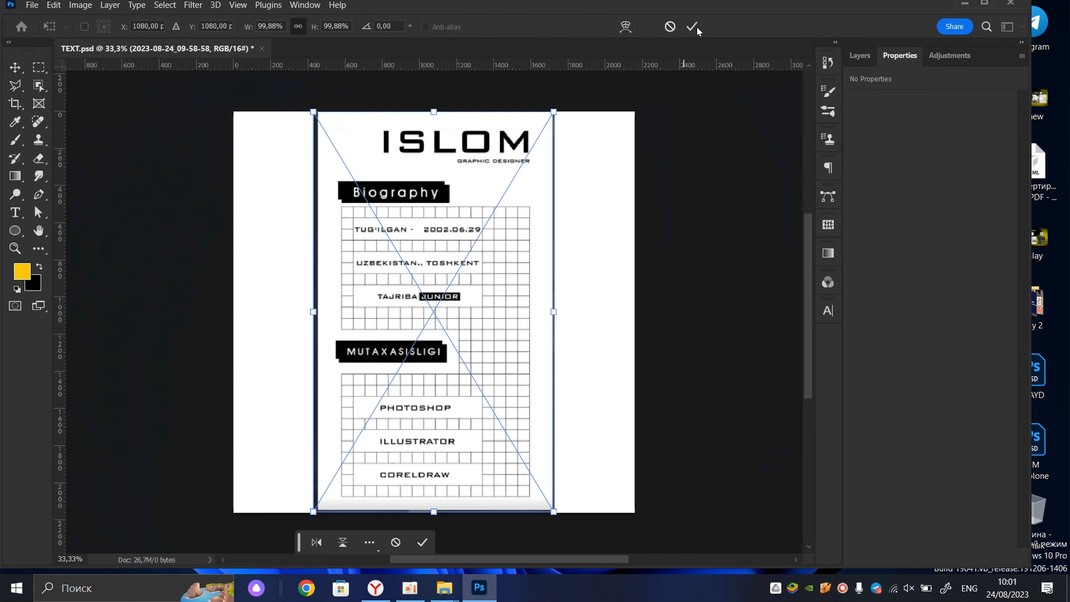
click(692, 27)
- Move the placed screenshot down and slightly left on the canvas, to about X 356 px, Y 412 px
scroll(447, 192, up, 1)
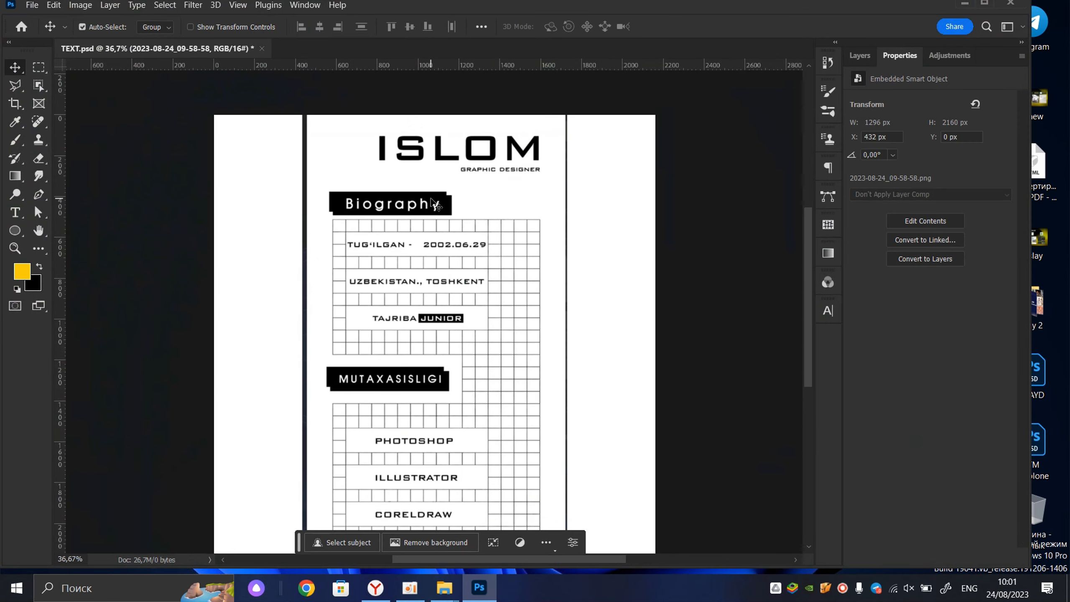
scroll(436, 207, up, 2)
scroll(436, 257, down, 3)
drag(437, 207, 394, 290)
scroll(437, 257, up, 3)
scroll(420, 237, down, 4)
scroll(400, 237, up, 8)
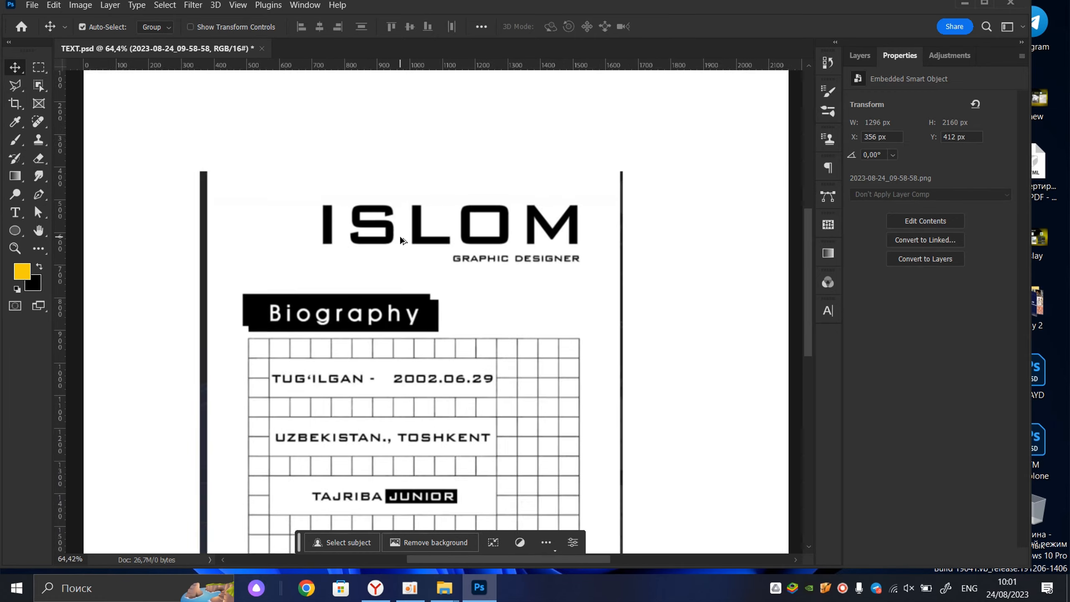
scroll(400, 237, down, 6)
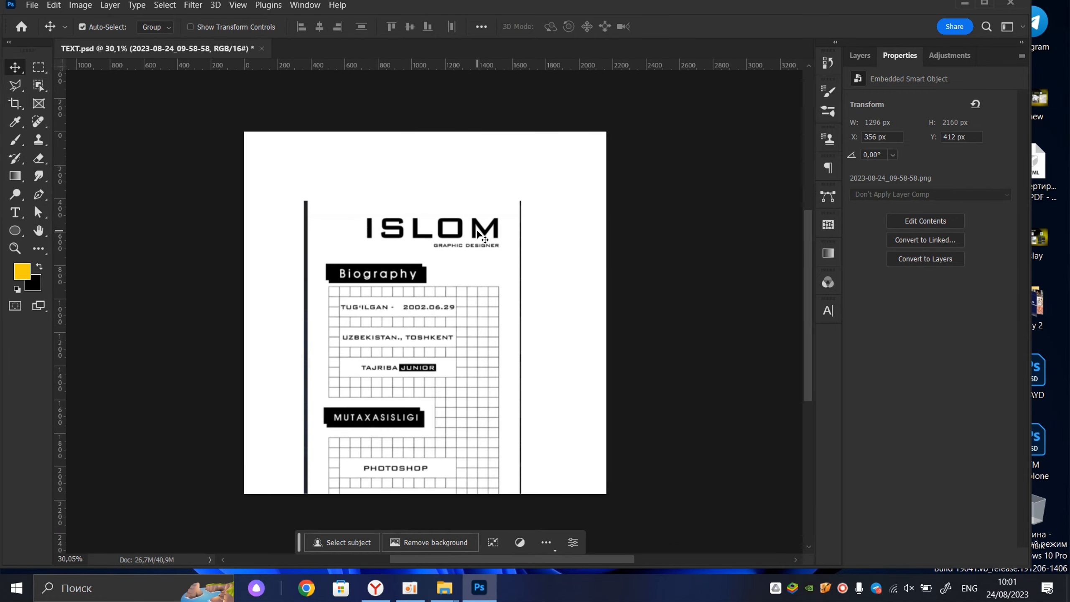
- Add a text layer above the placed screenshot, type the designer's name from its heading, and commit the text
scroll(425, 243, up, 2)
key(t)
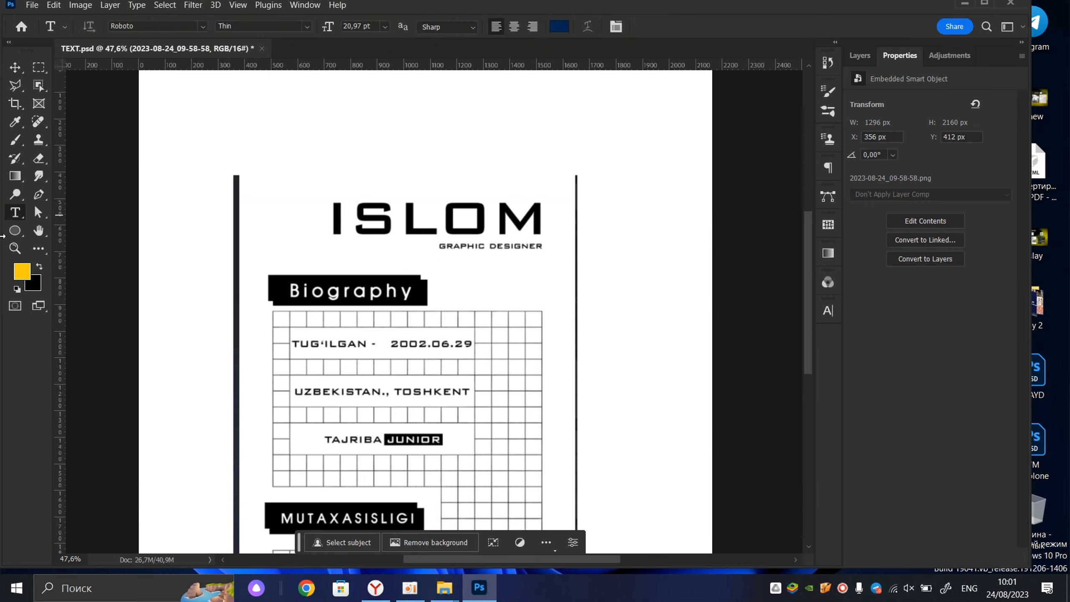
click(305, 150)
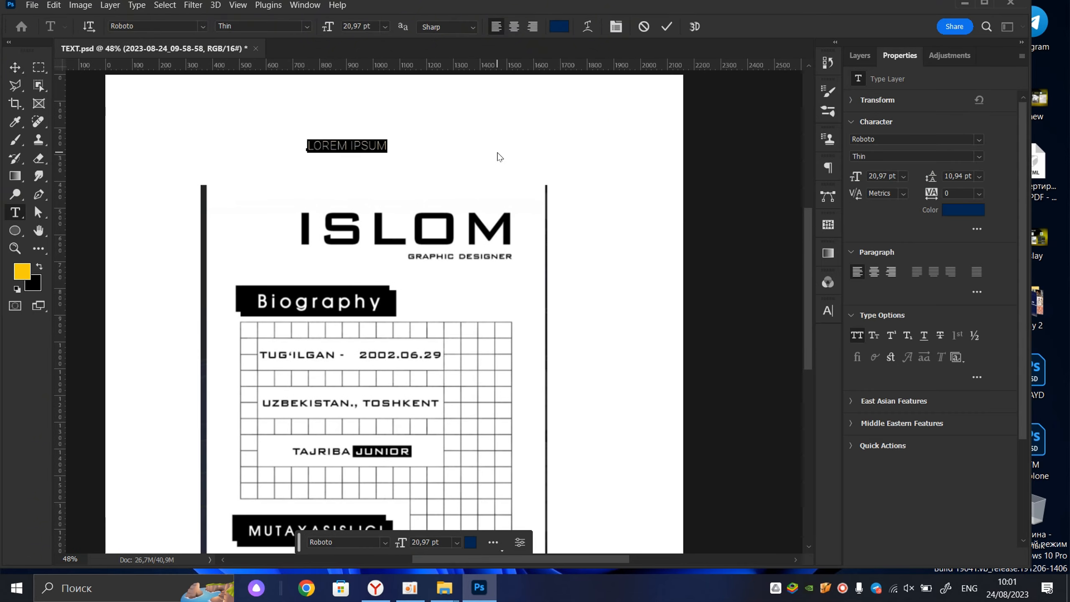
key(BackSpace)
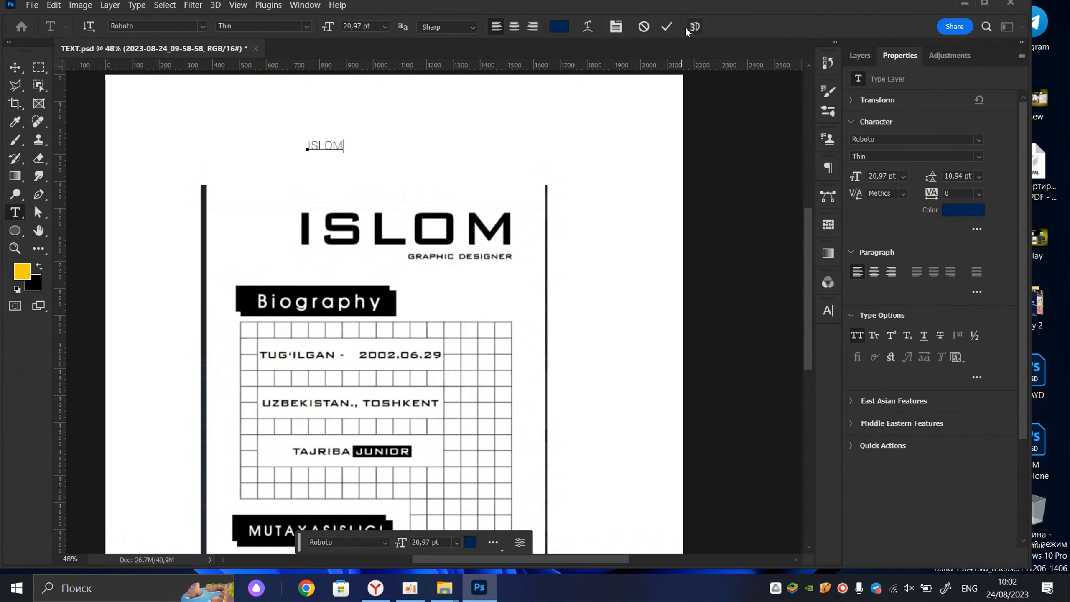
click(669, 27)
- Select the whole new name text, change its font to Ermilov Bold, and commit the edit
scroll(336, 178, down, 1)
scroll(342, 205, up, 3)
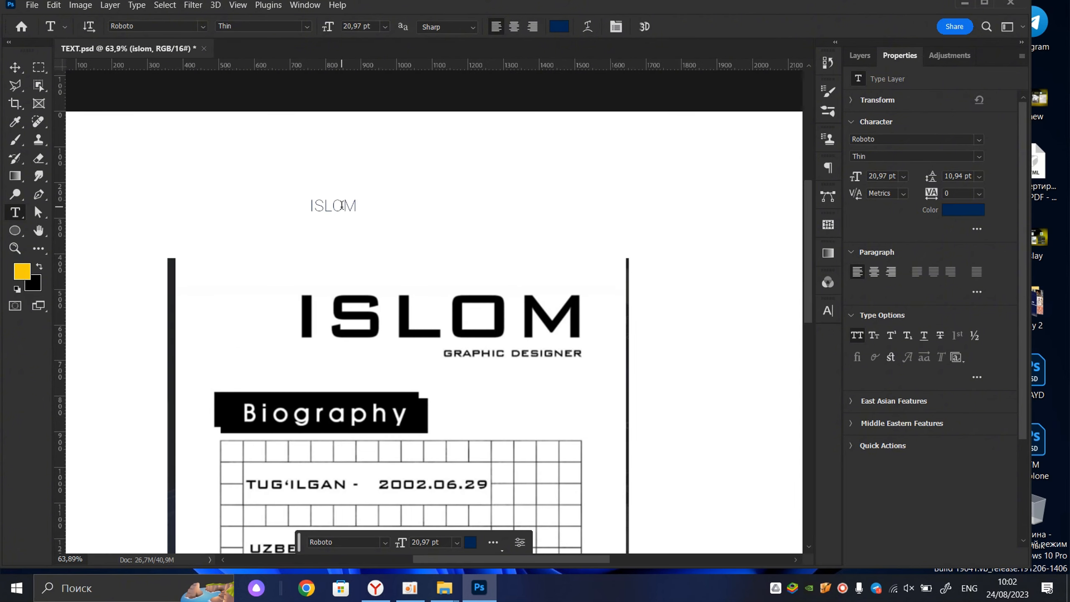
double_click(342, 203)
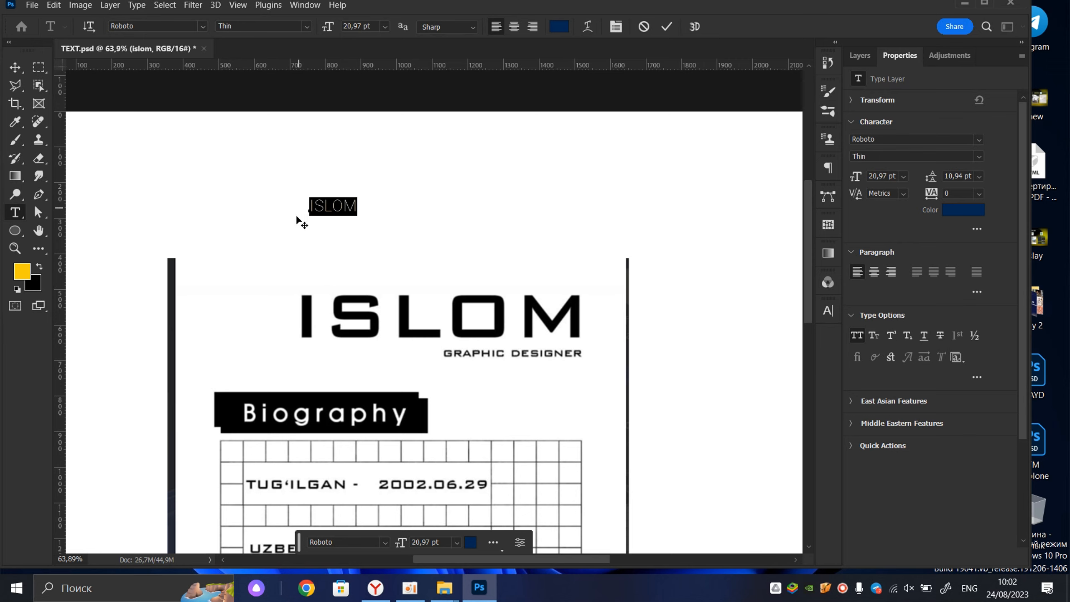
click(976, 139)
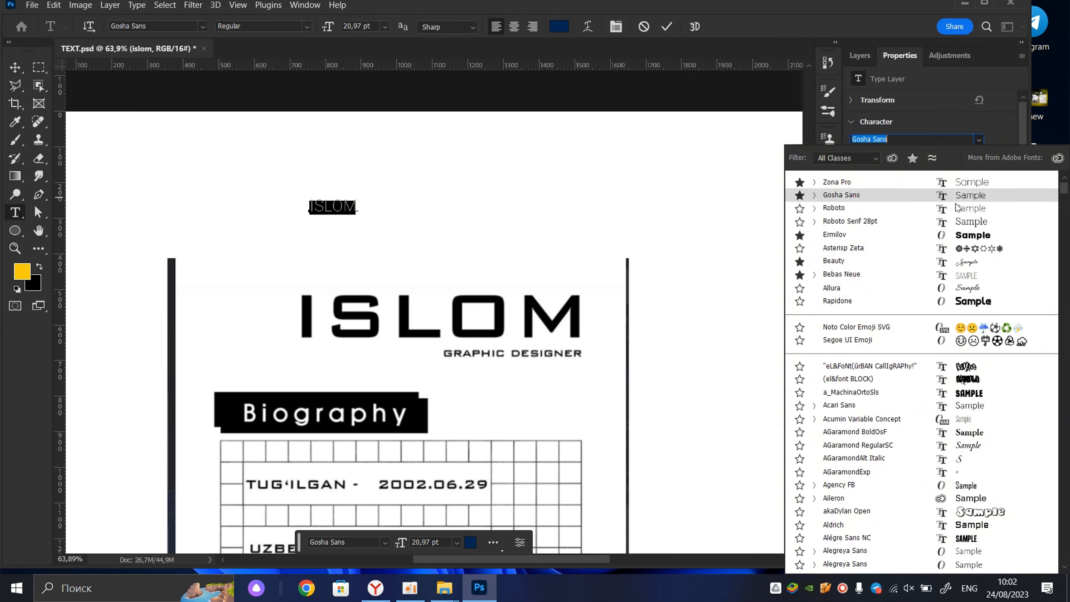
click(959, 234)
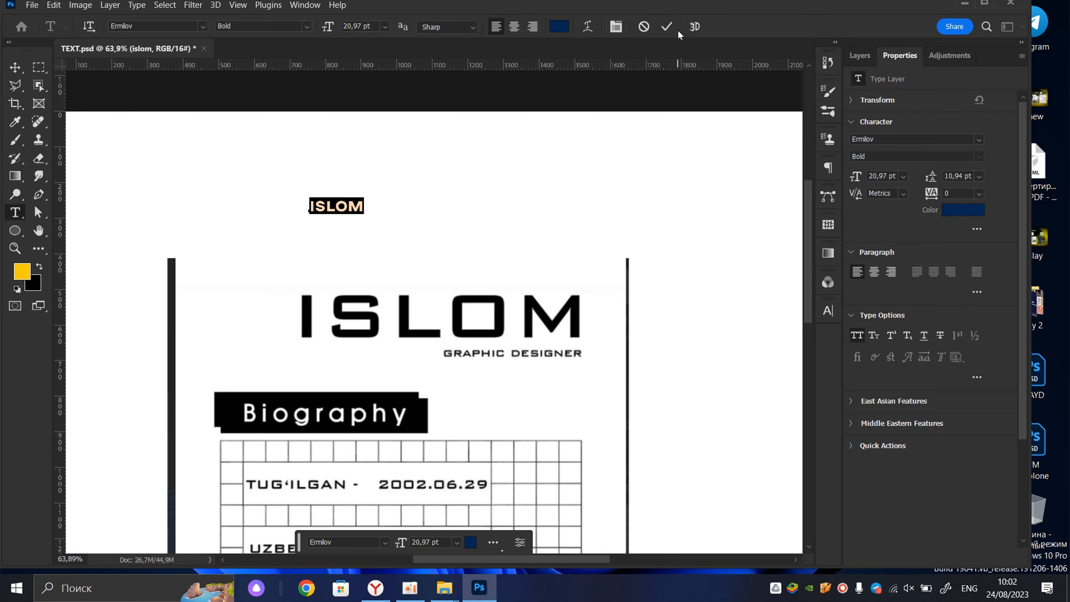
click(666, 28)
- Scale the name text up to about 154 pt and position it near the canvas's upper edge, above the screenshot
scroll(333, 213, down, 3)
key(v)
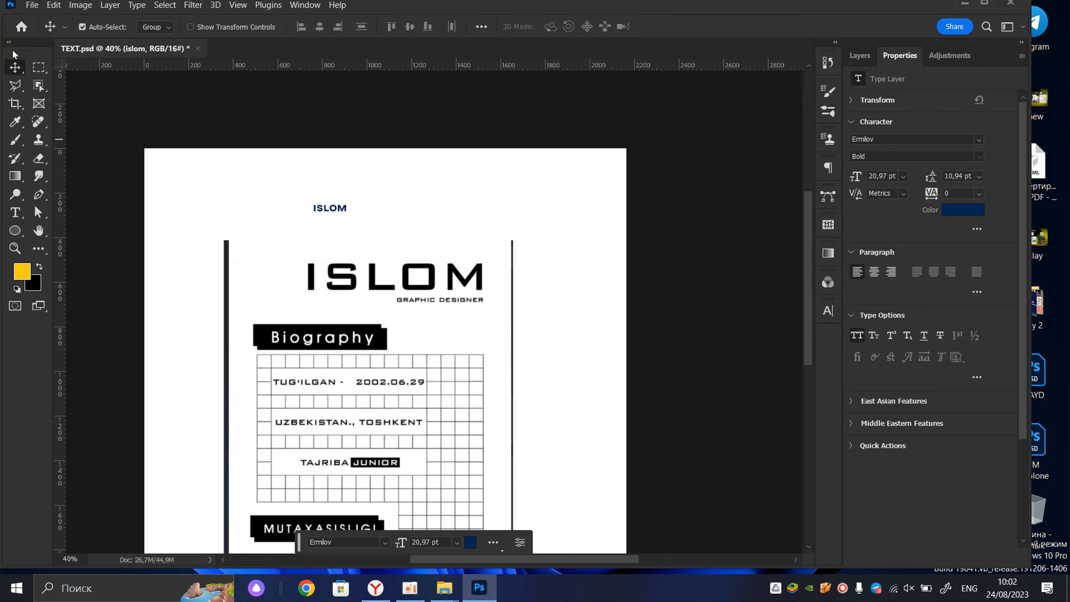
key(ctrl+t)
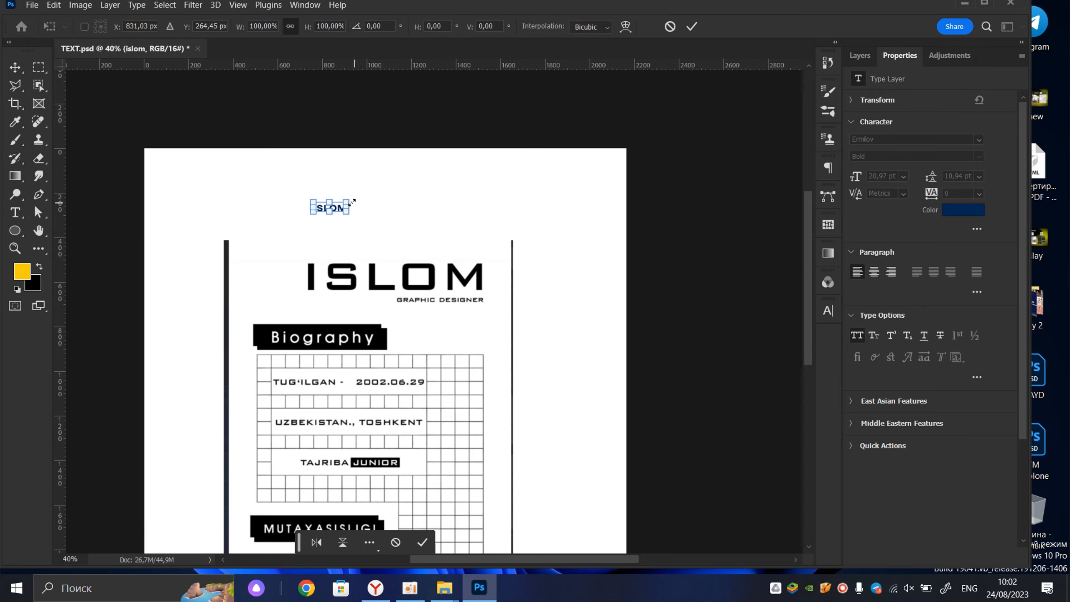
drag(347, 203, 454, 170)
click(692, 29)
scroll(404, 243, down, 1)
drag(404, 243, 508, 163)
scroll(495, 193, down, 3)
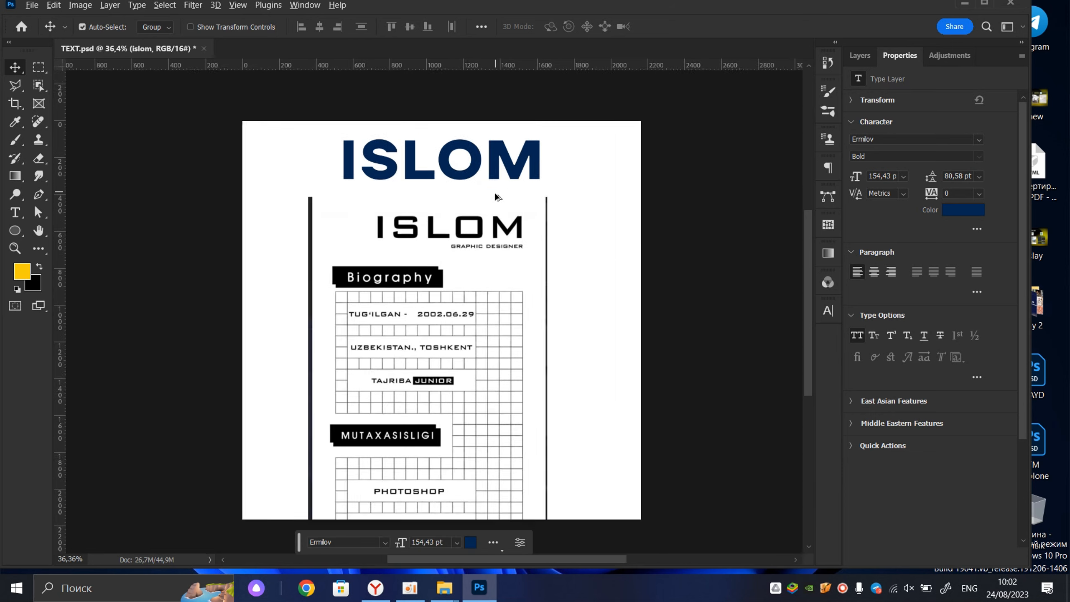
- Move the placed screenshot down to about X 342 px, Y 838 px, leaving space below the name text
drag(479, 205, 480, 342)
scroll(466, 268, up, 2)
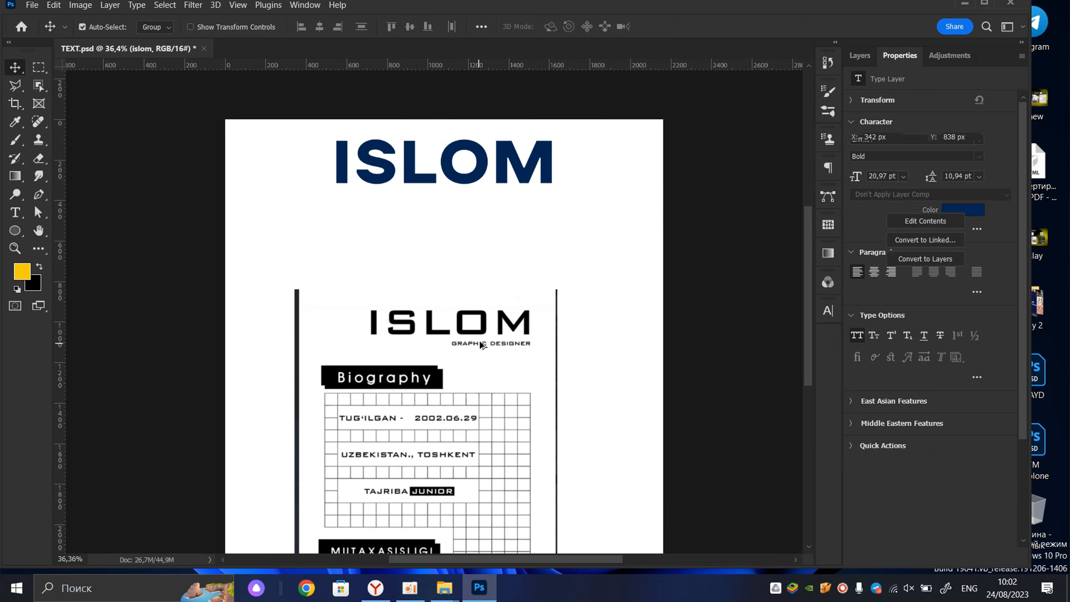
scroll(481, 342, up, 4)
scroll(497, 352, down, 2)
scroll(547, 298, down, 2)
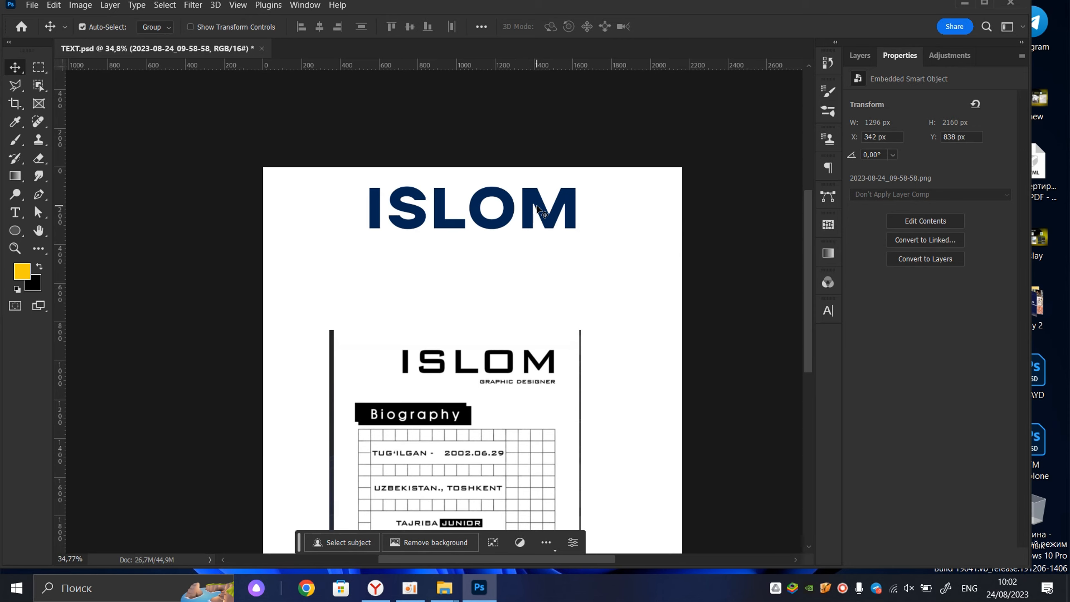
- Duplicate the large name text and place the copy directly below it, offset slightly to the right
drag(532, 199, 577, 247)
key(ctrl+z)
click(573, 216)
drag(576, 204, 536, 255)
scroll(581, 282, down, 1)
scroll(556, 291, up, 1)
- Try scaling the copied name text down to about 51% around its centre, and undo the scaling
key(ctrl+t)
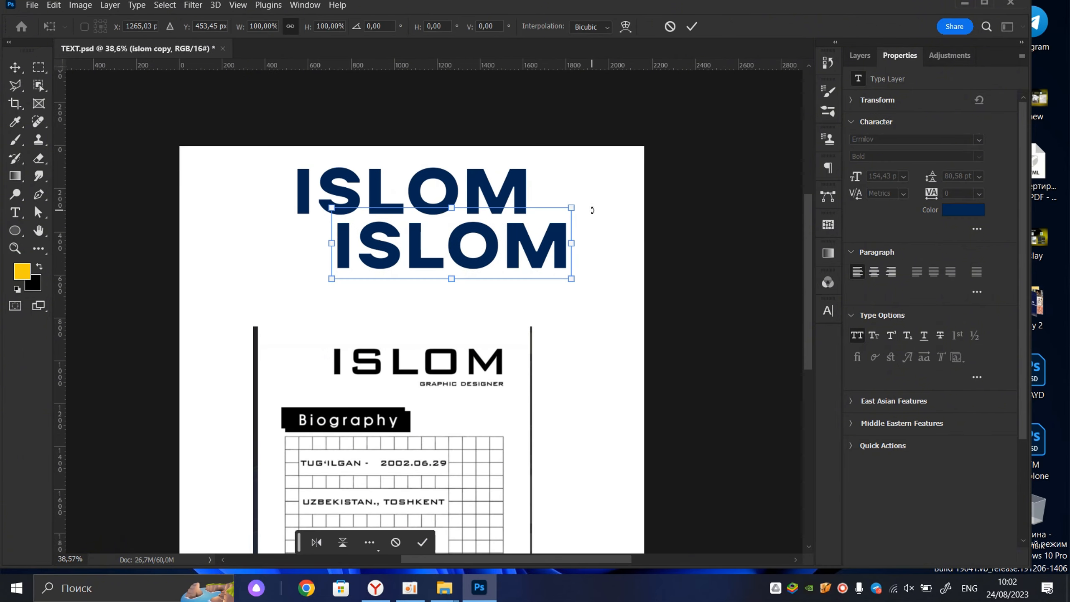
drag(569, 200, 513, 226)
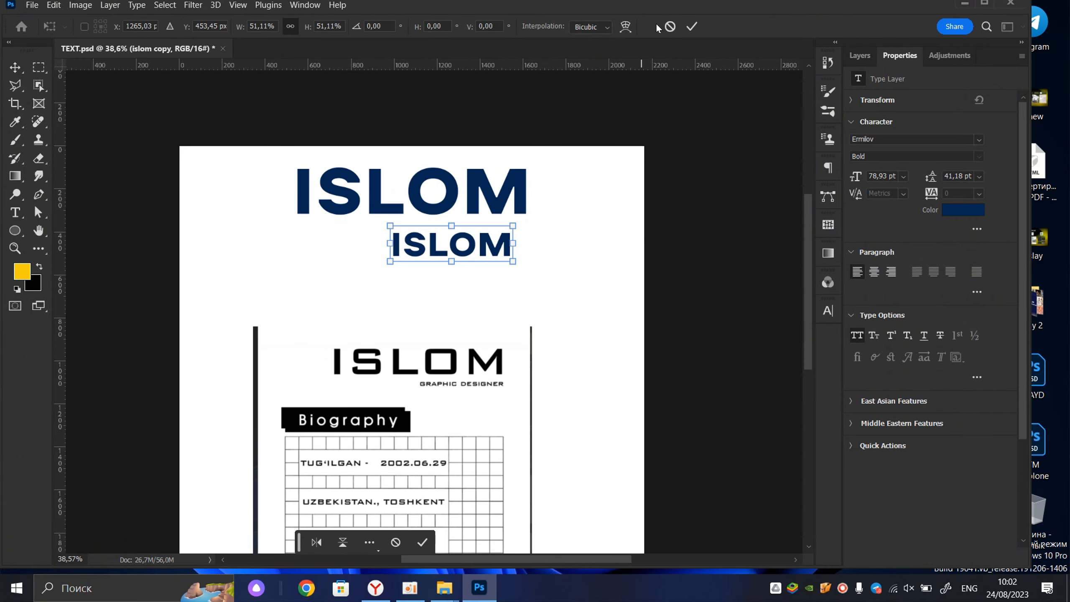
click(691, 27)
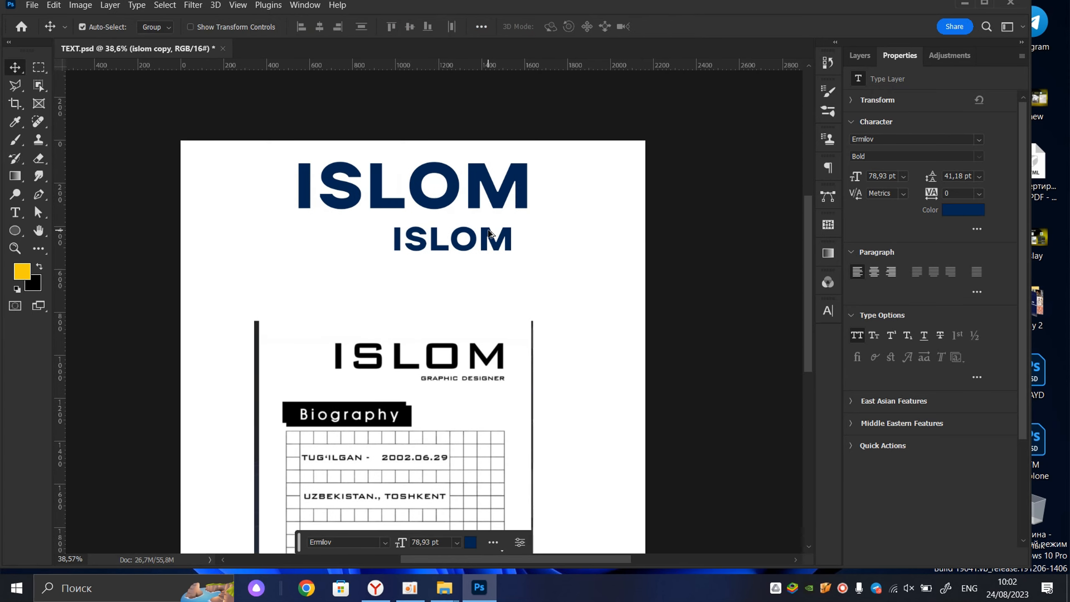
scroll(475, 297, up, 1)
key(ctrl+z)
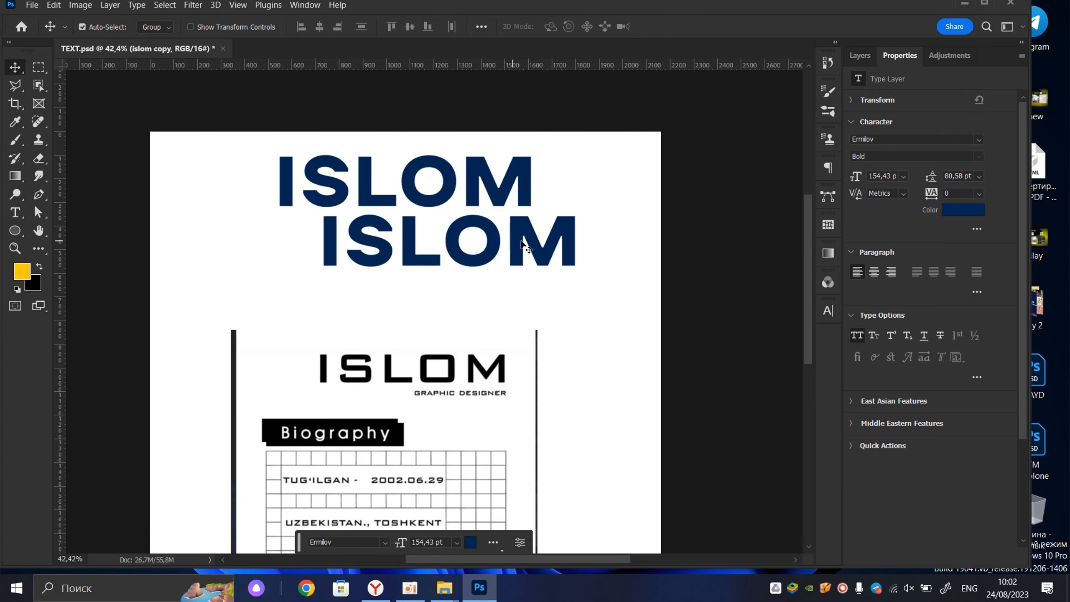
- Scale the copied name text proportionally to about 68% around its centre and commit the transform
key(ctrl+t)
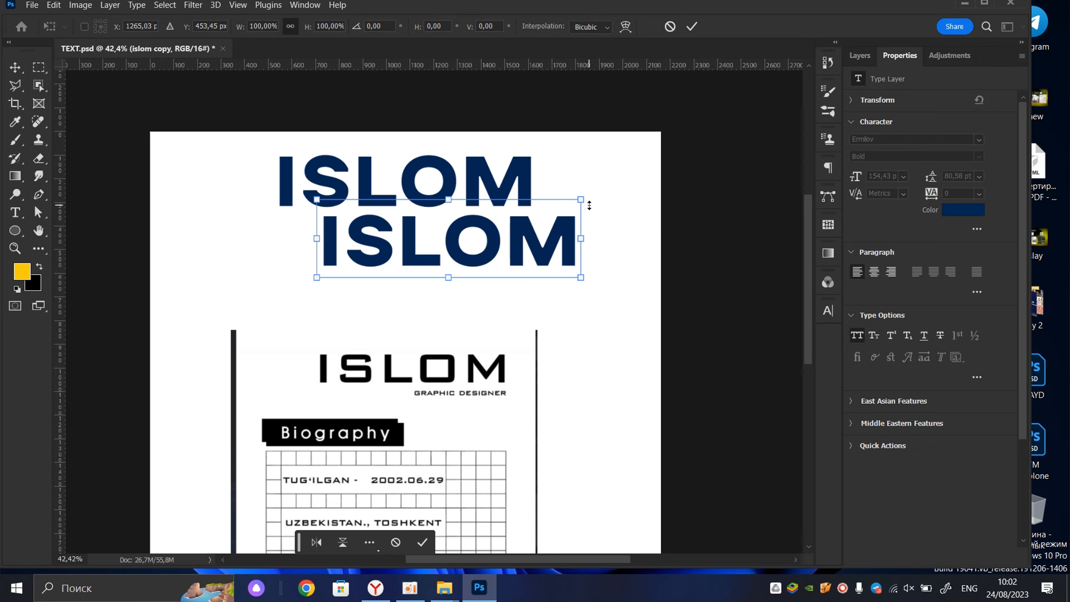
drag(586, 201, 542, 213)
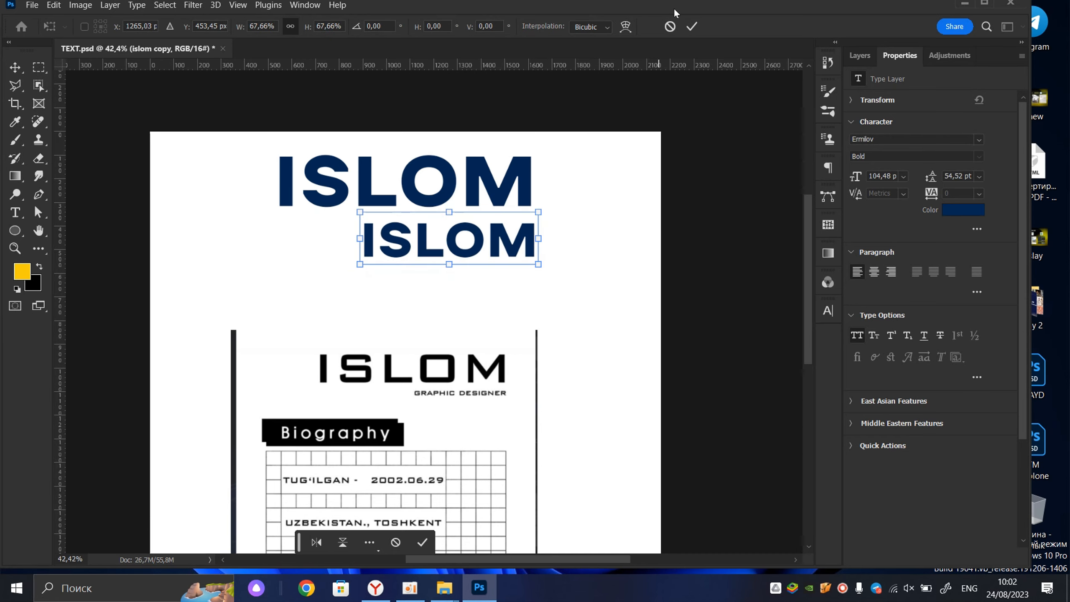
click(696, 26)
- Move the smaller name copy just below the large one, with their right edges aligned and a small gap between them
scroll(526, 107, down, 1)
mouse_move(477, 234)
mouse_down()
mouse_move(512, 223)
mouse_move(481, 223)
mouse_up()
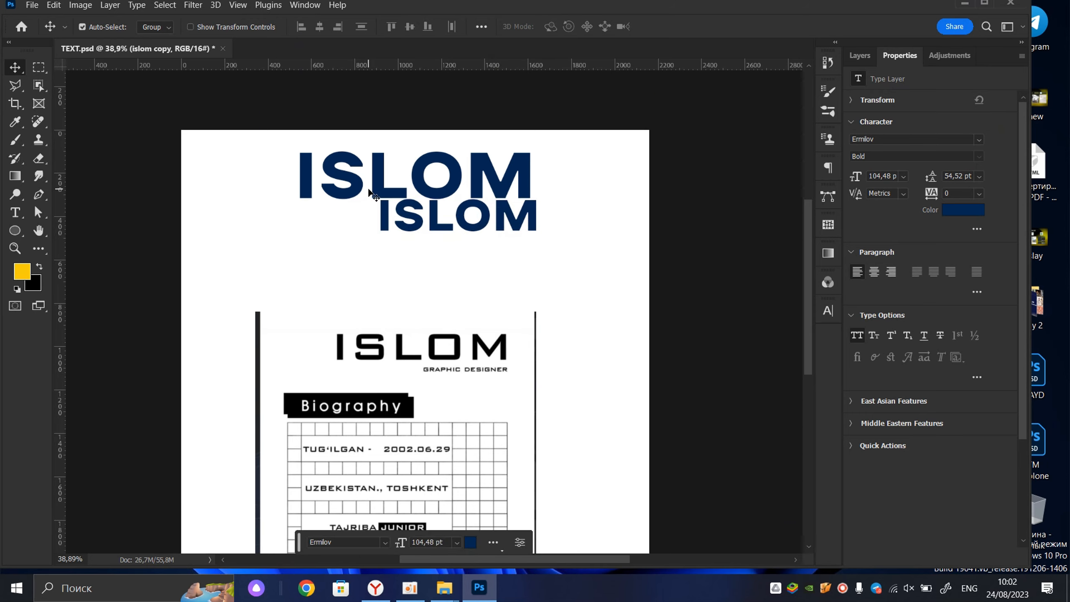
drag(435, 227, 430, 241)
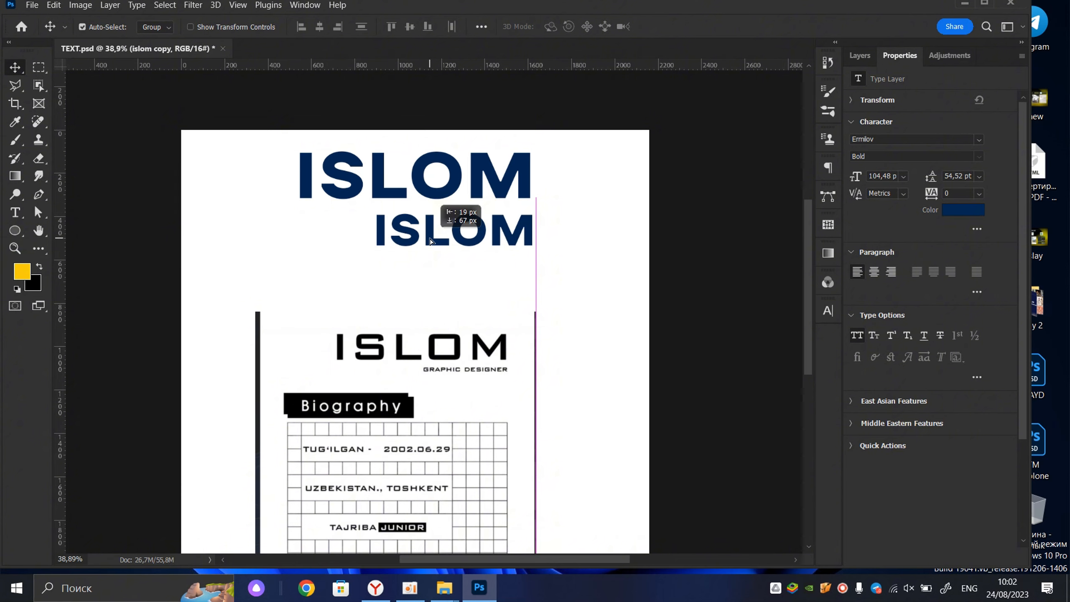
- Change the smaller heading copy's font to Roboto with the Italic style
double_click(430, 240)
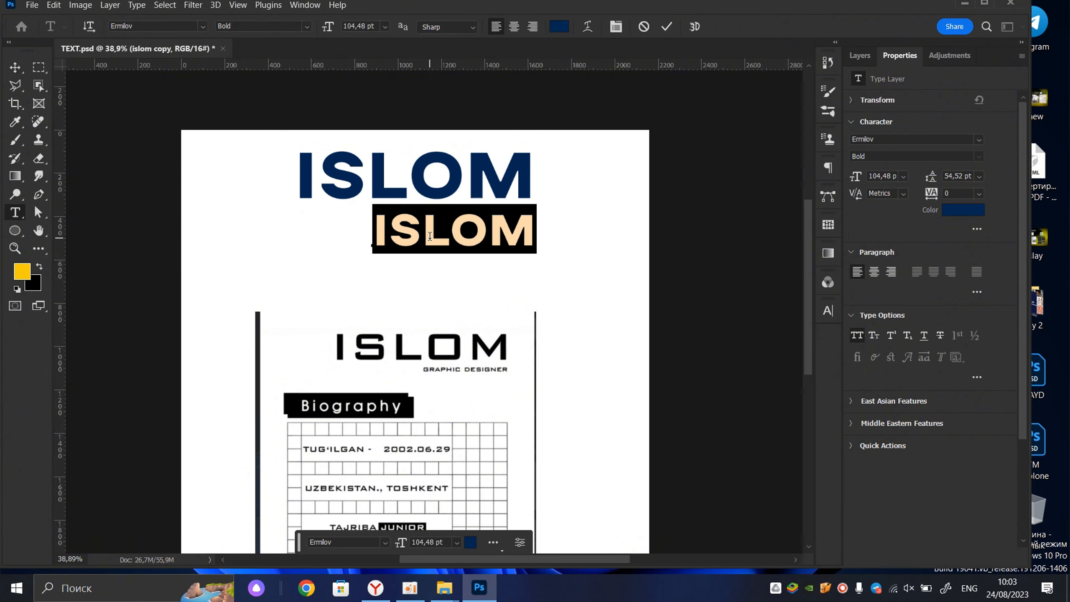
click(978, 141)
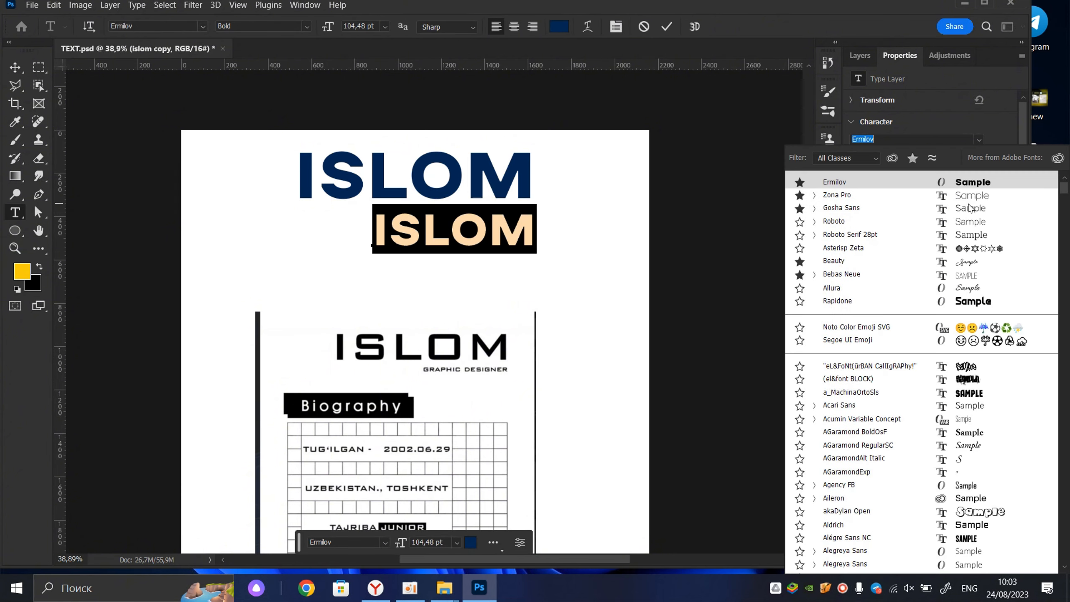
click(964, 230)
click(980, 157)
click(934, 227)
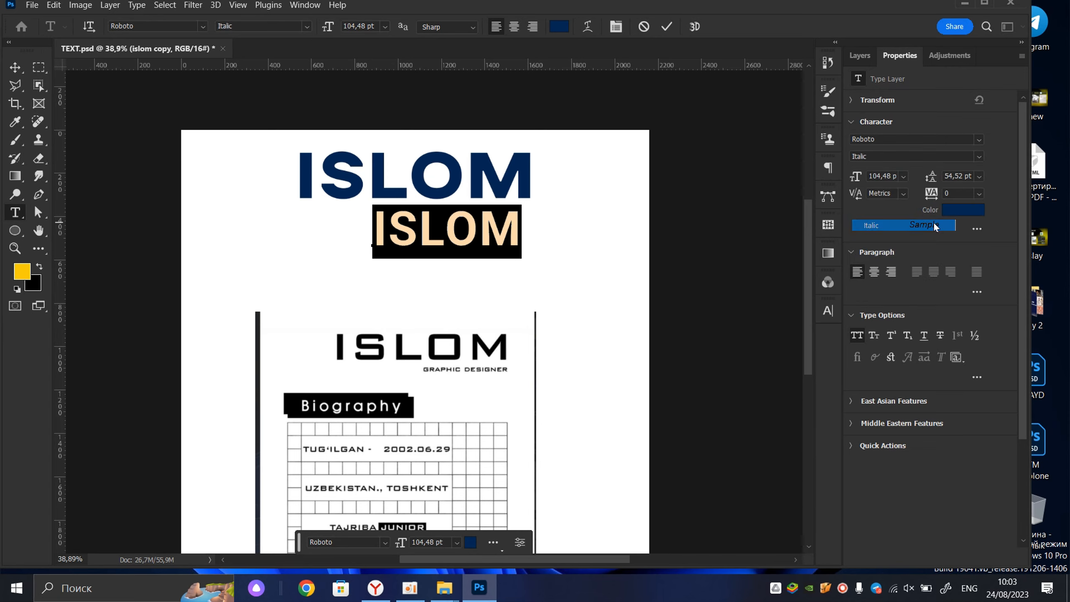
click(667, 26)
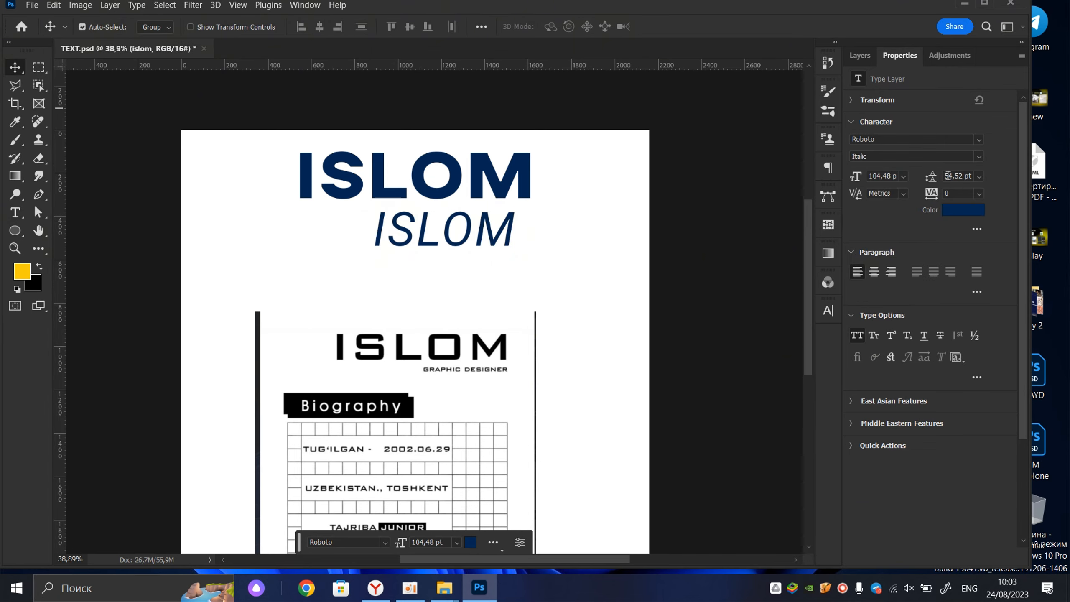
- Recolor the smaller italic text, first with dark blue 0f3563 and finally with bright red
click(970, 212)
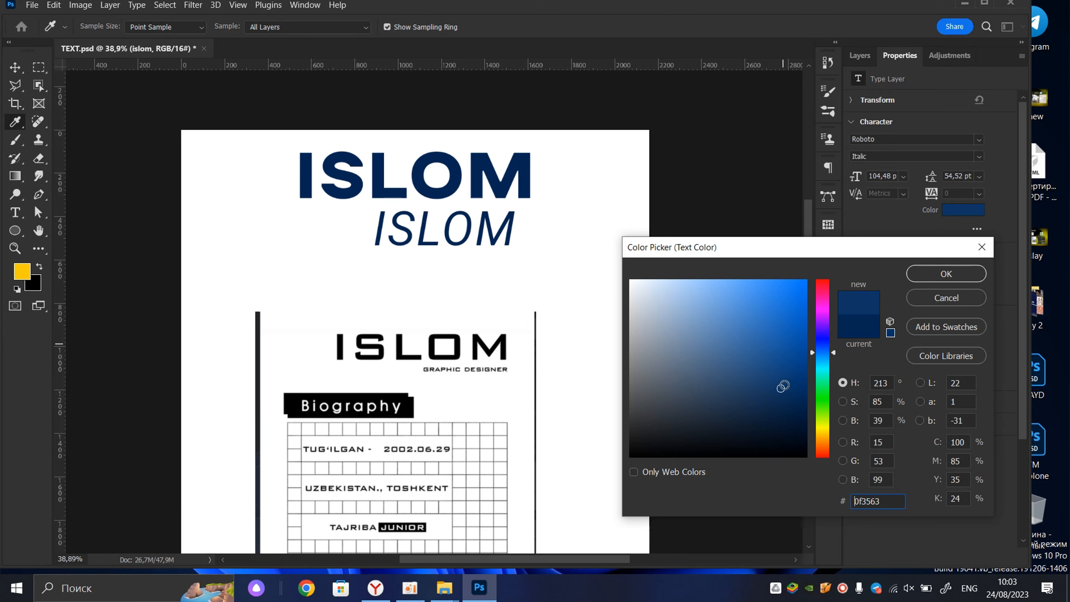
click(927, 274)
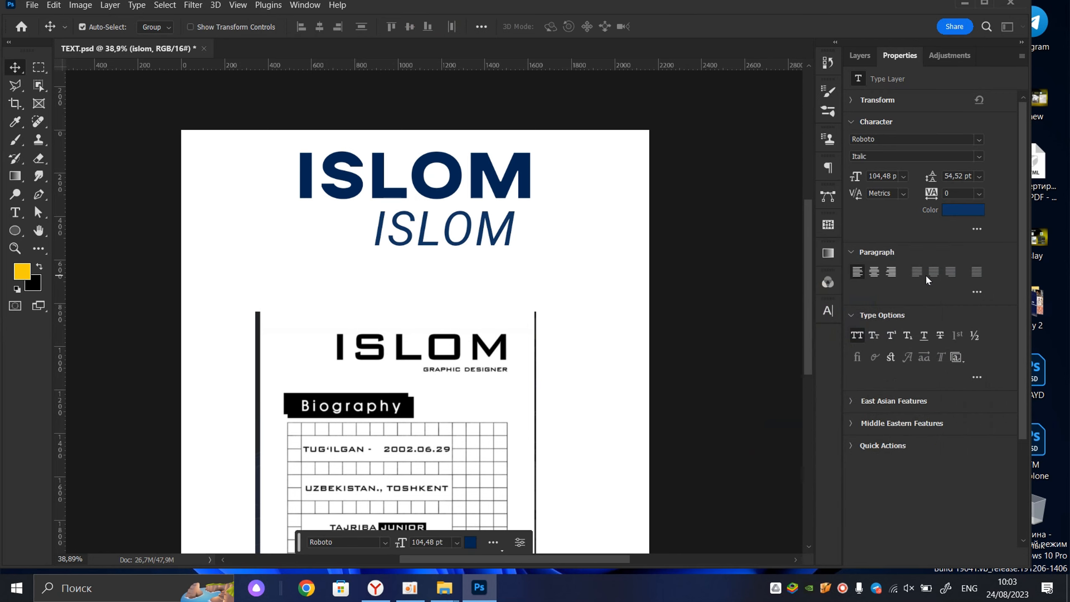
double_click(510, 228)
click(964, 210)
drag(823, 352, 823, 269)
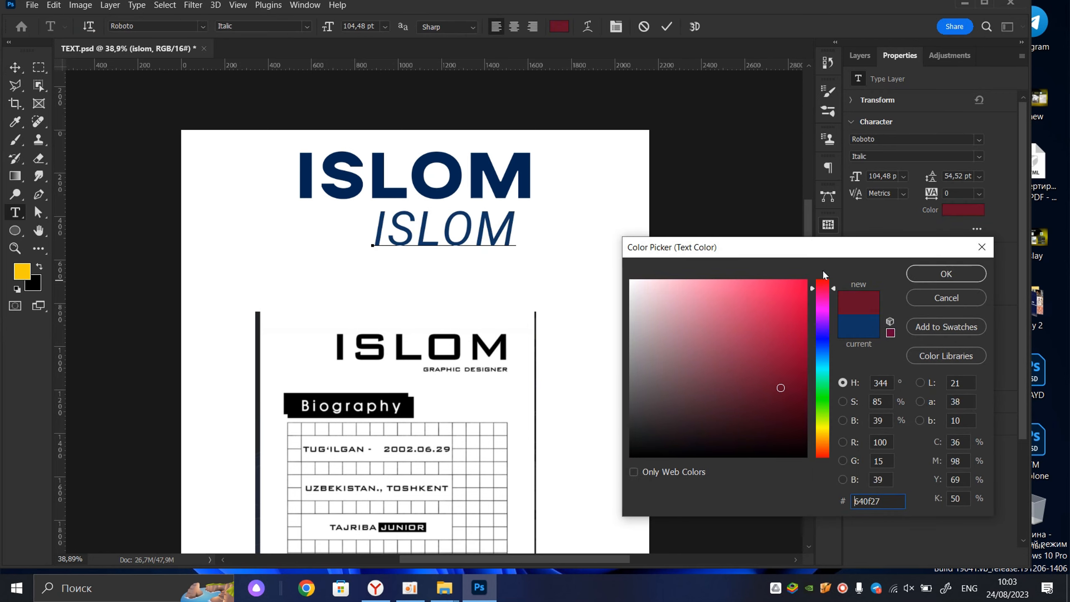
click(788, 284)
click(973, 273)
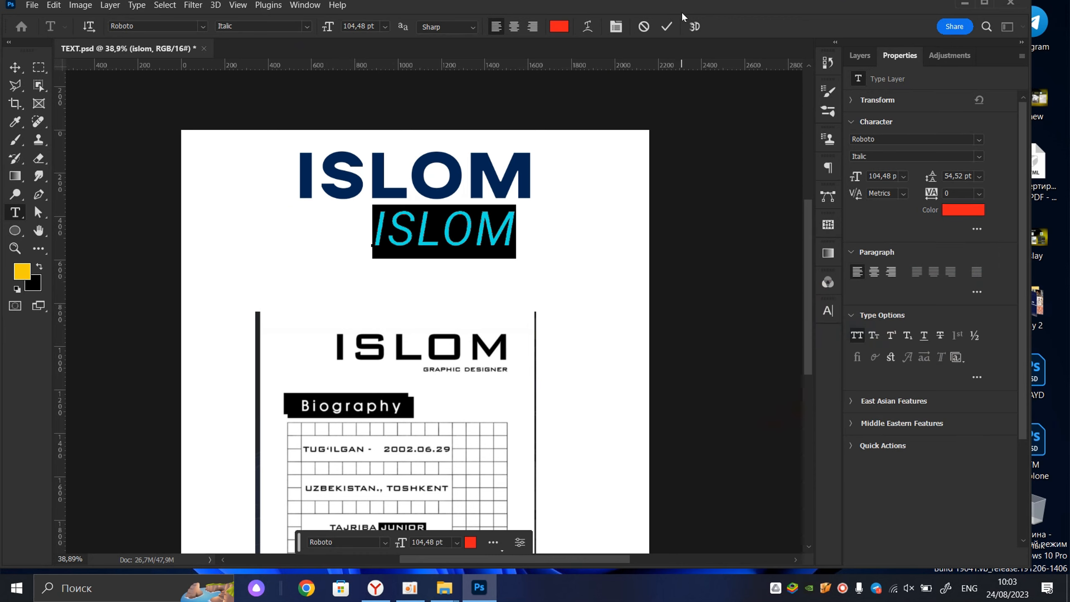
click(667, 27)
key(v)
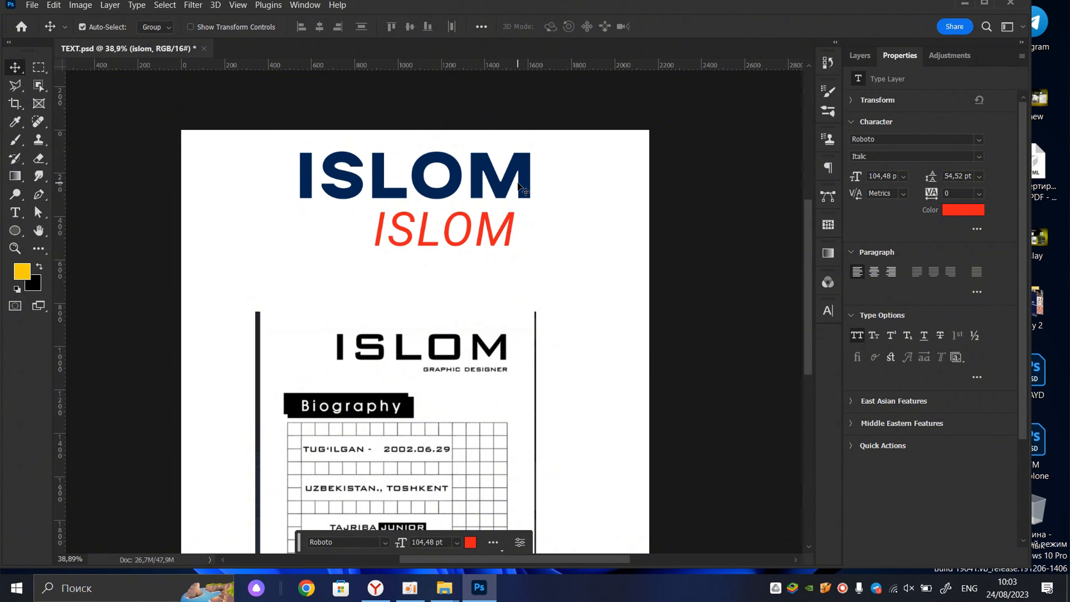
- Select both heading text layers, examine their shared character properties, and clear the selection
click(531, 173)
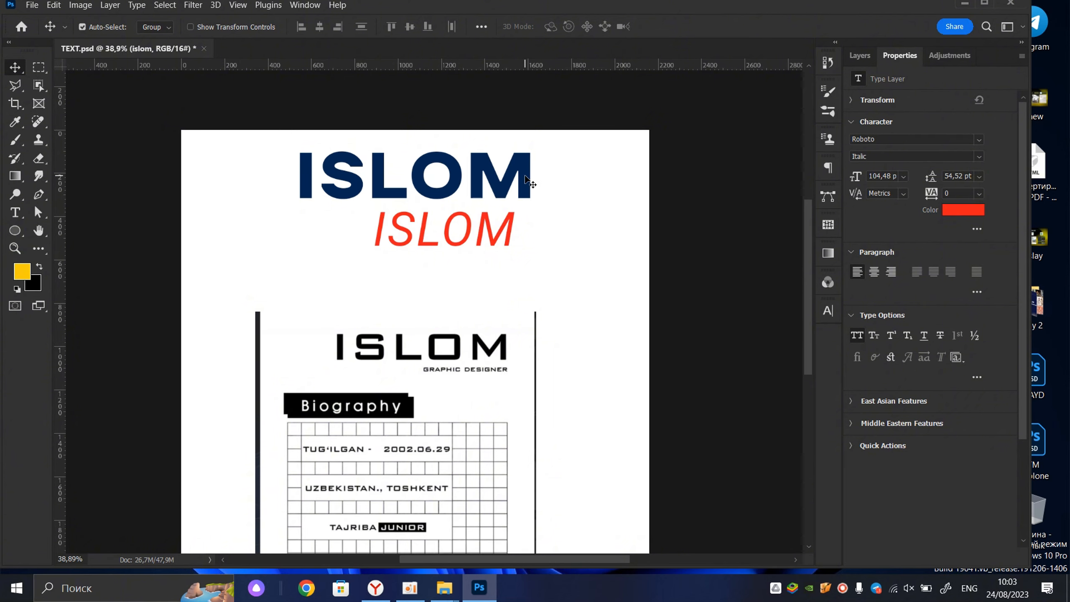
click(861, 56)
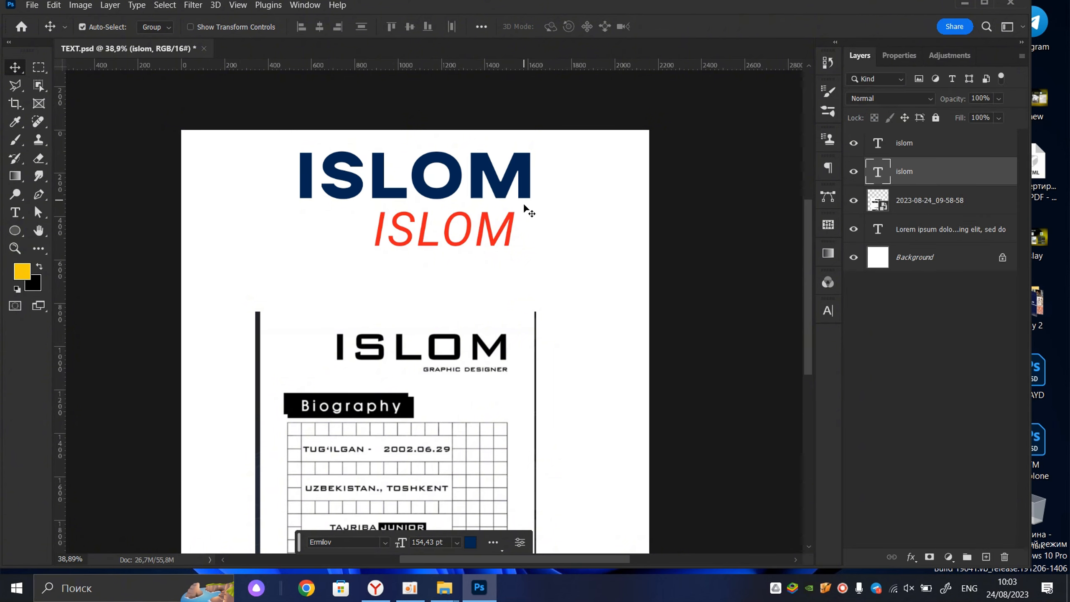
shift+click(515, 228)
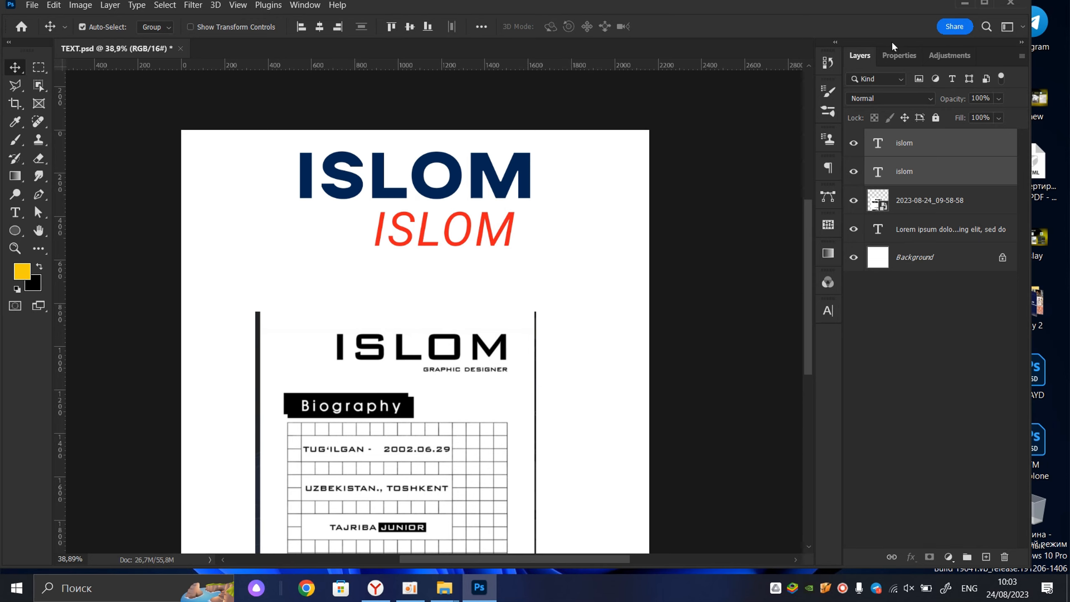
click(895, 55)
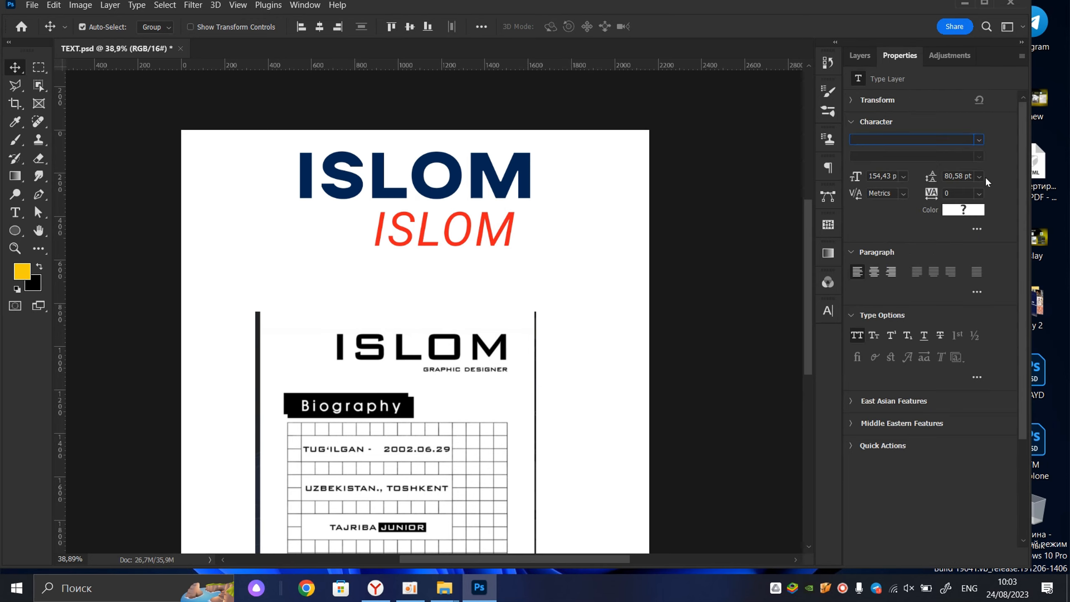
click(860, 56)
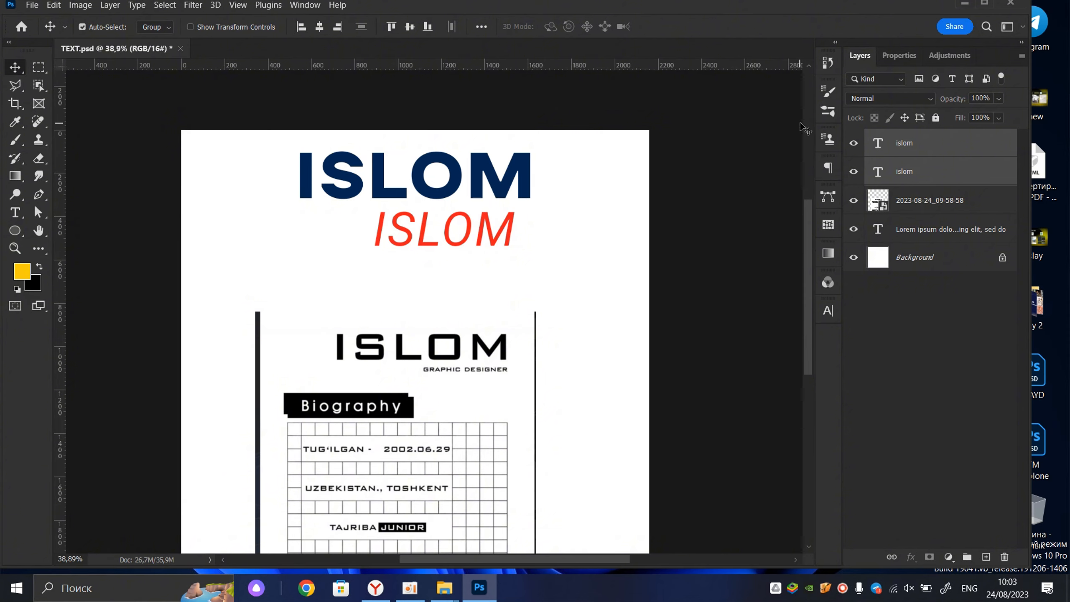
click(363, 125)
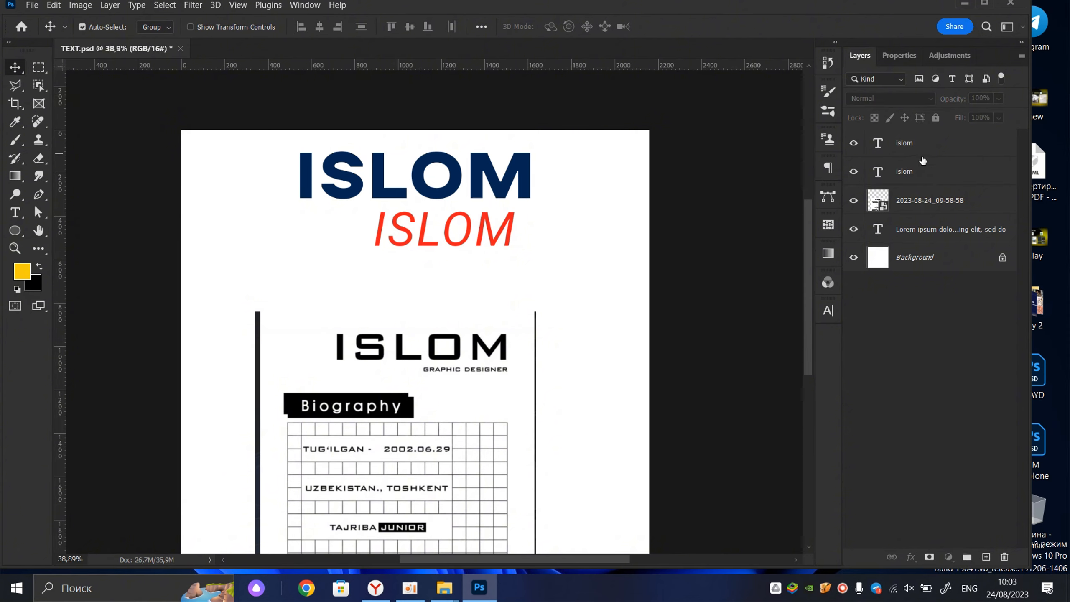
- Select the bold and italic heading text layers and align their left edges
click(906, 152)
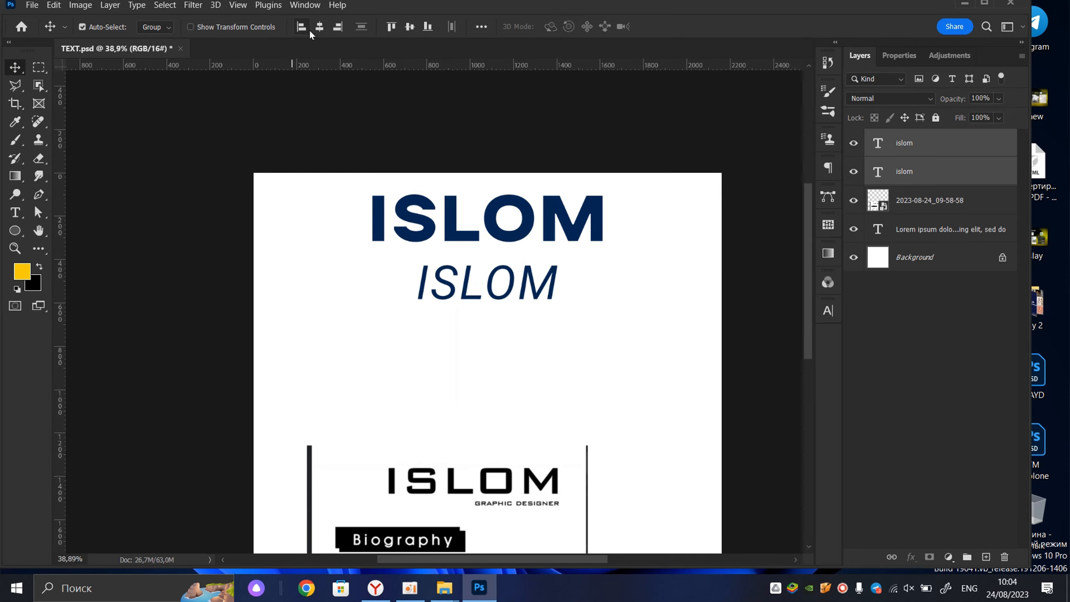
click(302, 28)
scroll(451, 135, down, 2)
click(449, 147)
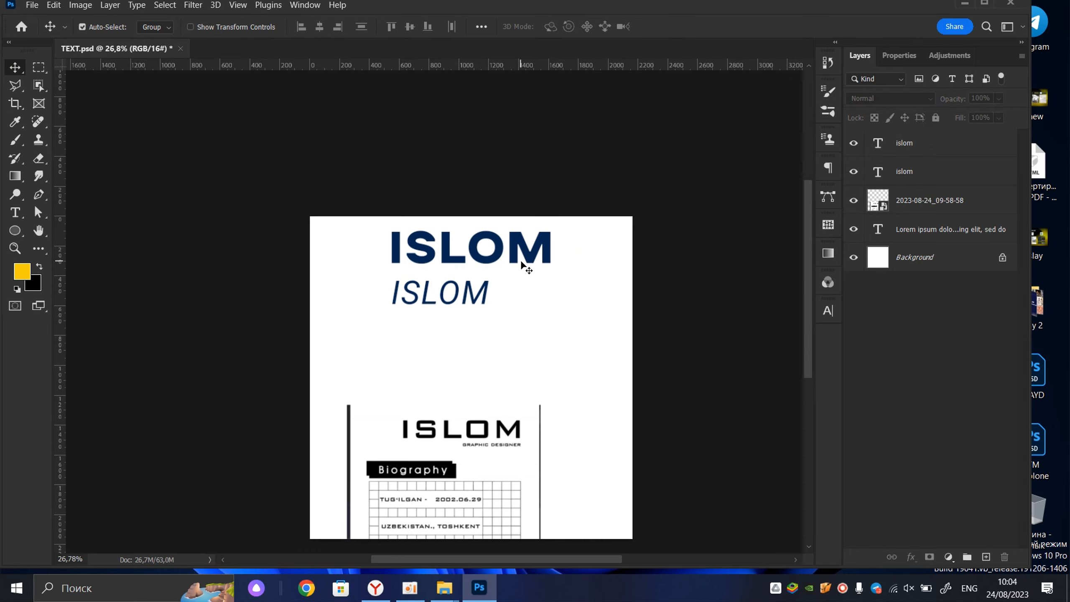
- Shift the italic text to the right and realign both texts by left edges, followed by horizontal centers
scroll(521, 266, up, 1)
scroll(449, 319, up, 2)
drag(453, 301, 472, 301)
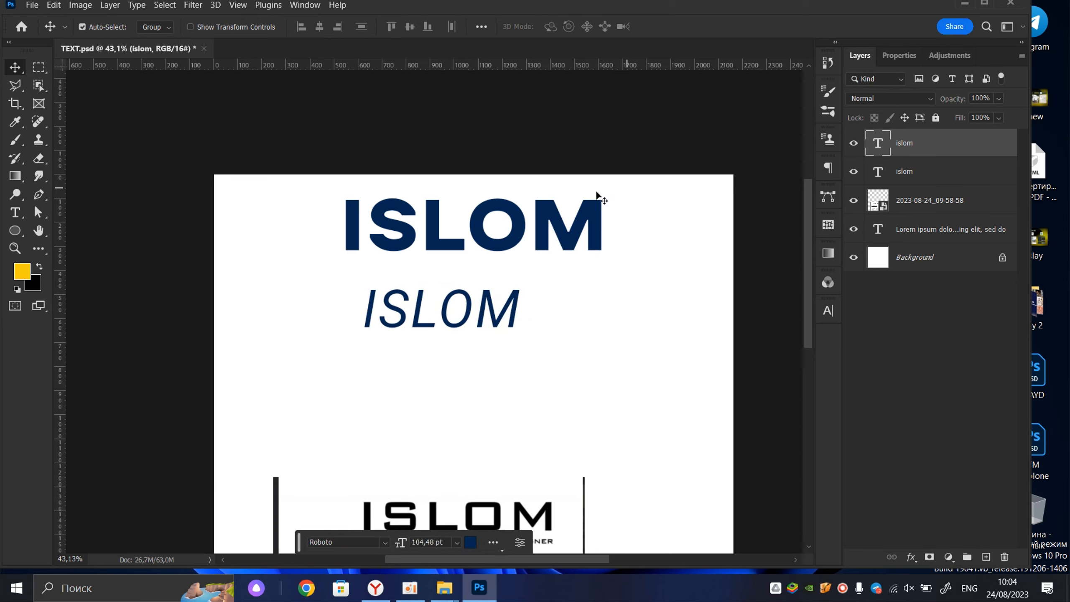
ctrl+click(982, 171)
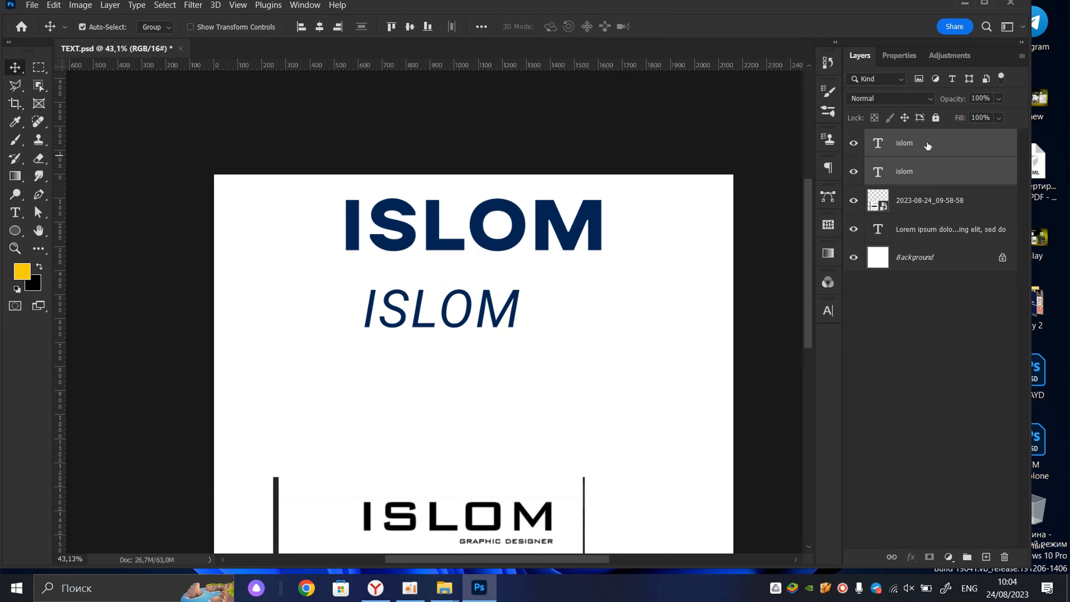
click(301, 28)
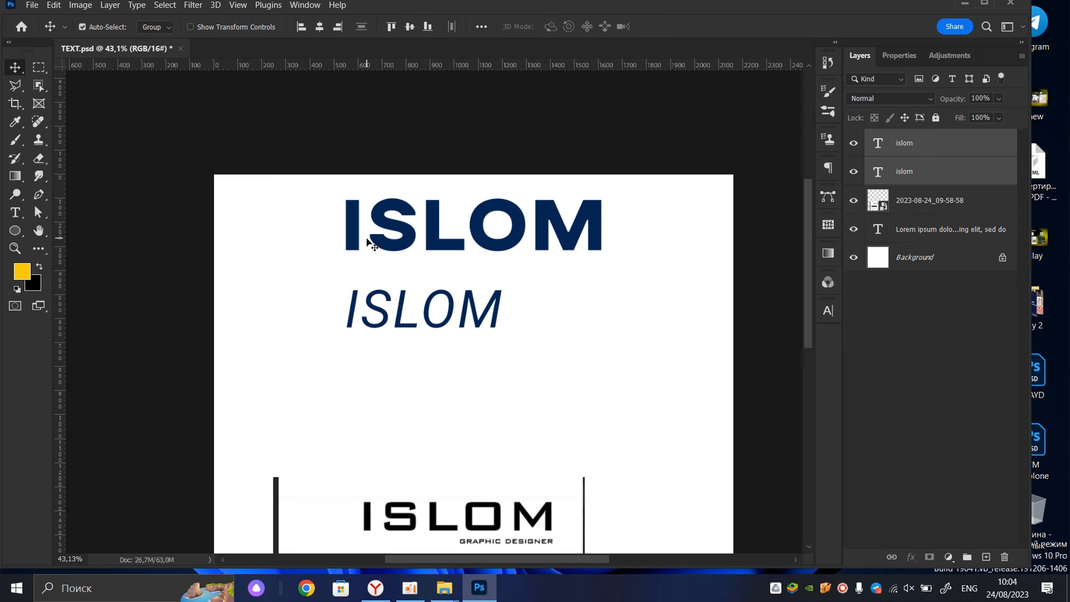
click(321, 29)
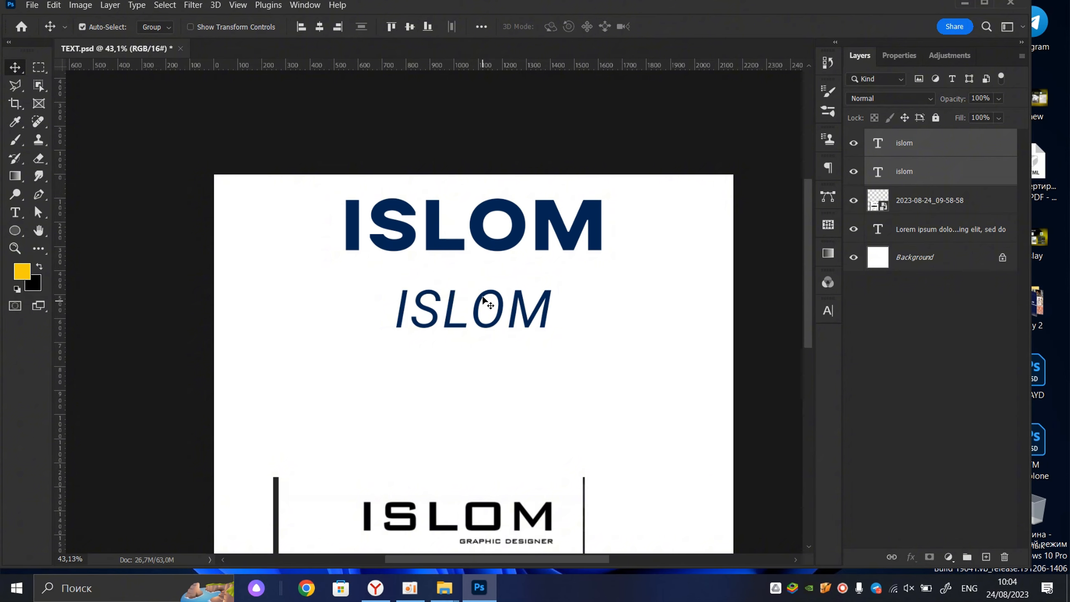
- Try aligning both texts by vertical centers and right edges, and undo these alignments
click(406, 26)
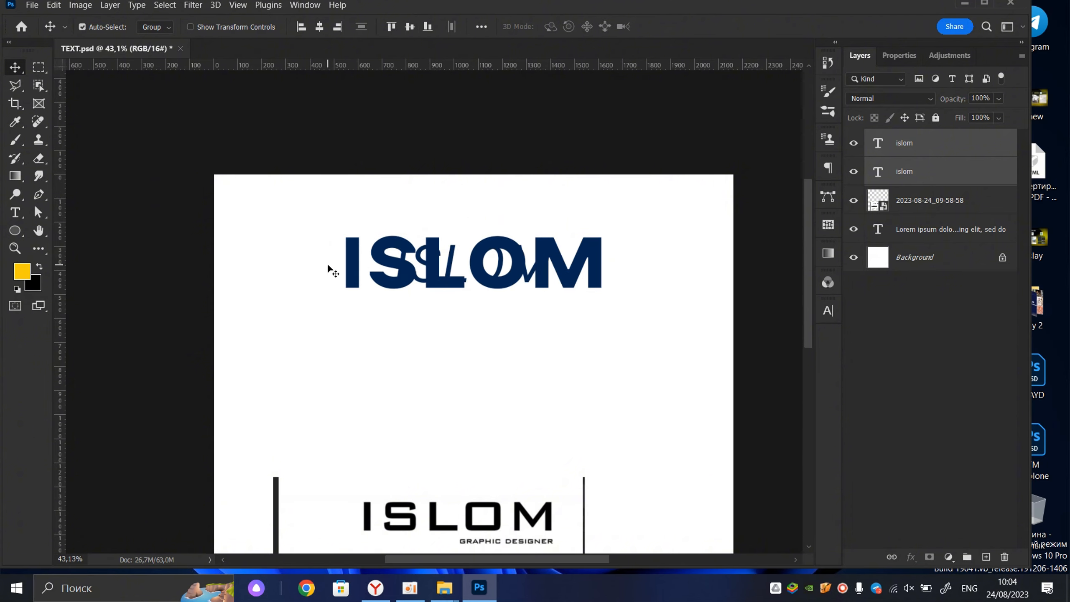
click(338, 28)
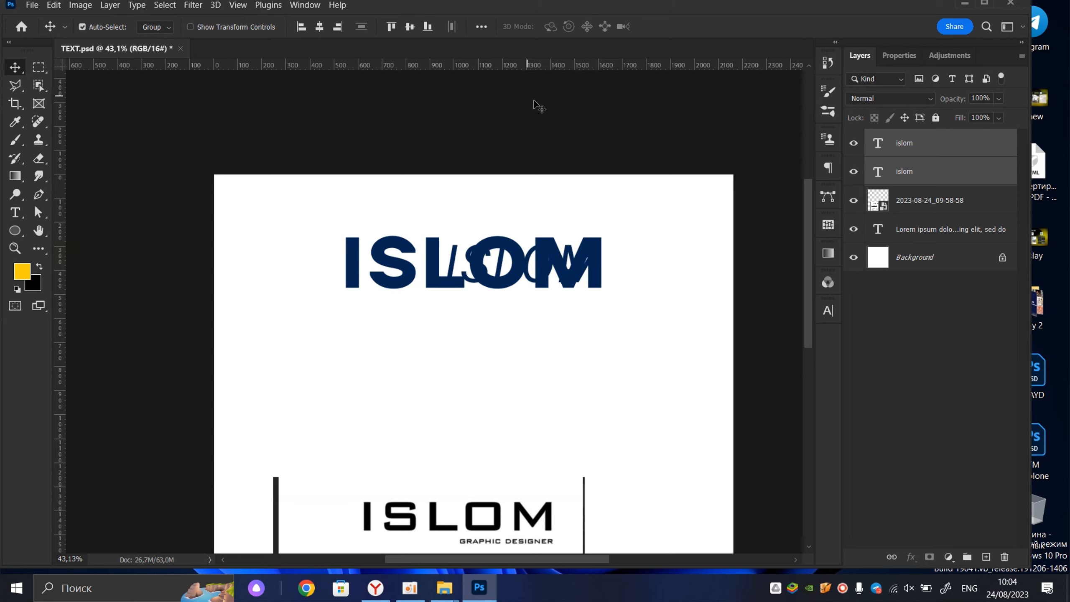
key(ctrl+z)
key(ctrl+z)
key(ctrl+z)
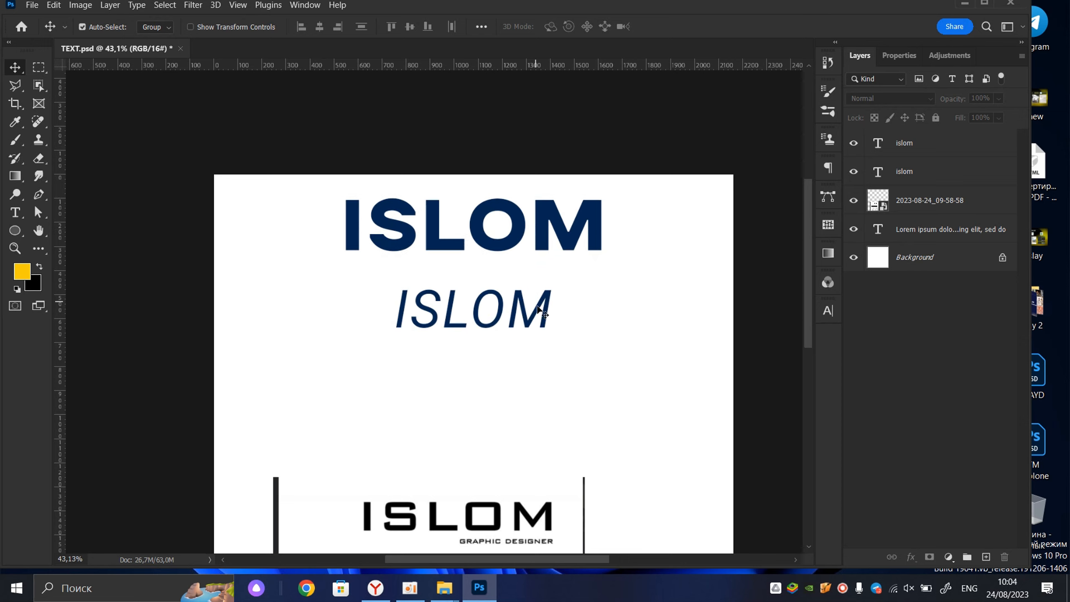
- Select both heading texts and align them by their right edges and top edges
shift+click(554, 213)
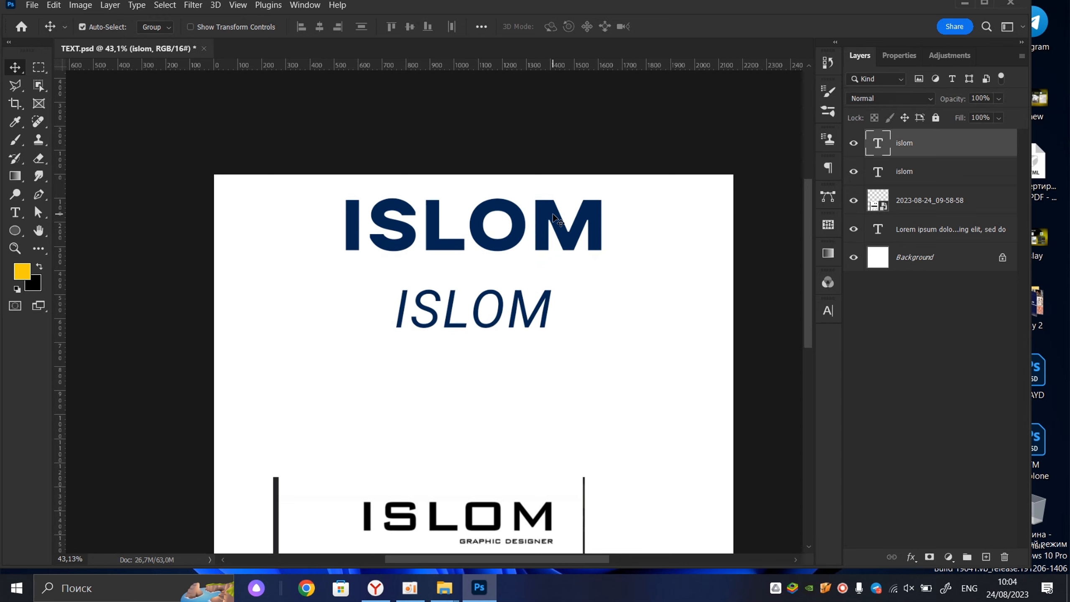
click(336, 28)
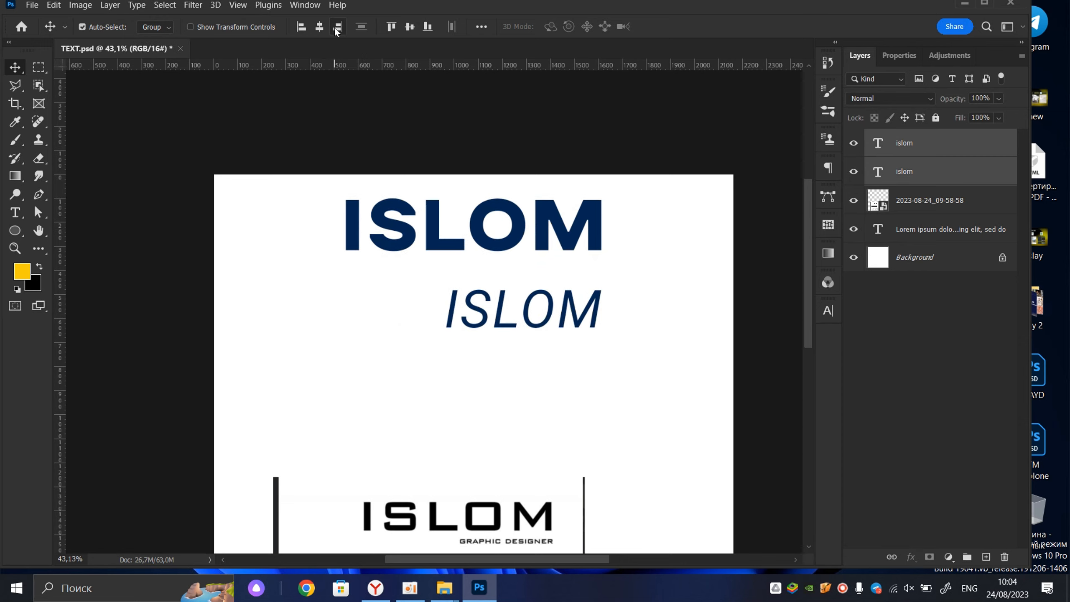
click(390, 28)
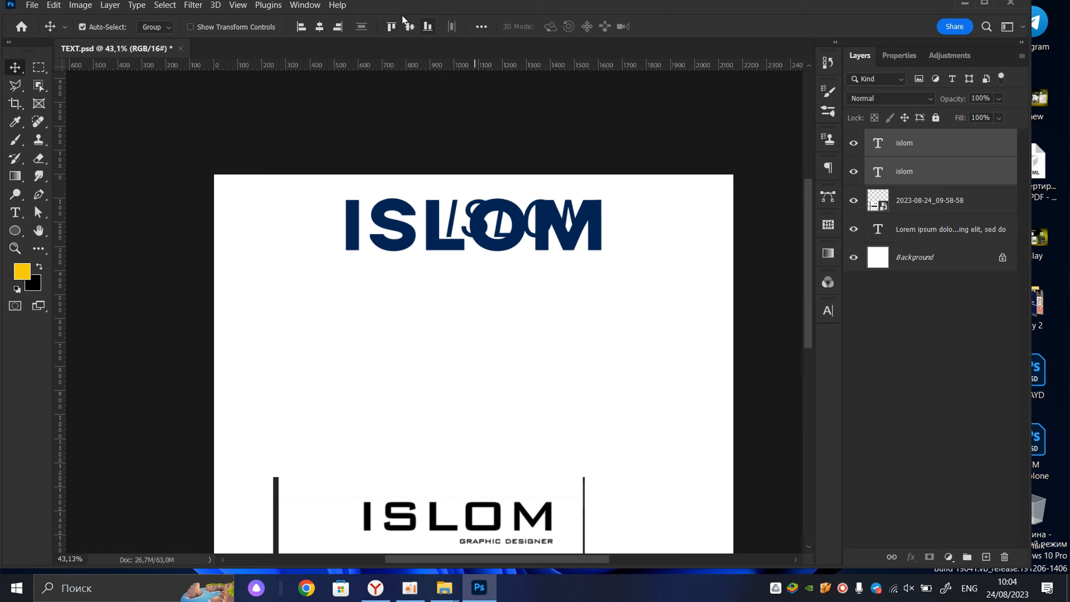
click(417, 269)
scroll(419, 269, down, 4)
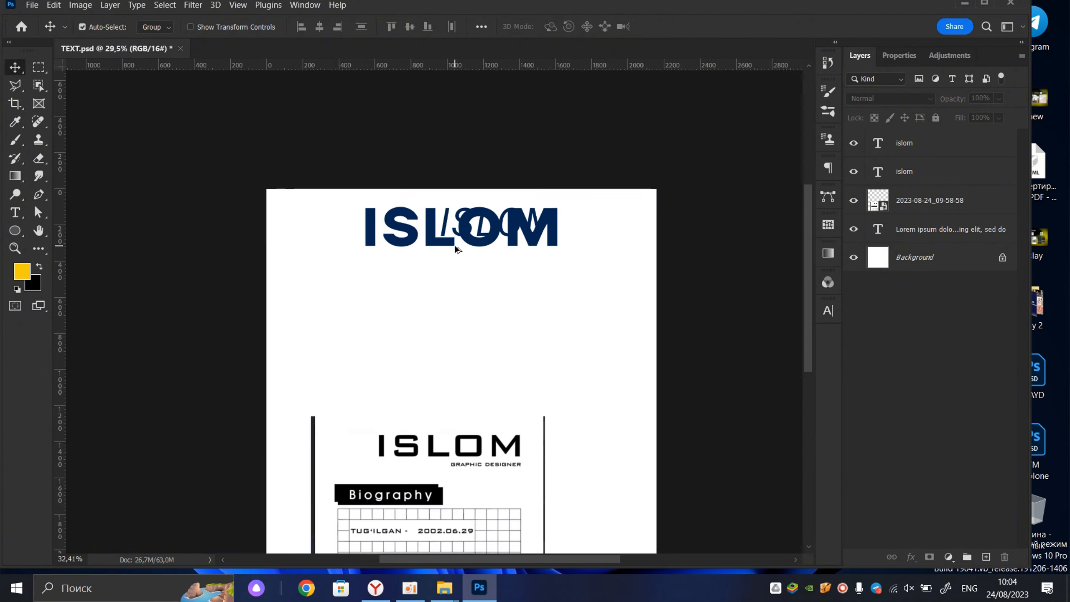
- Move the bold text down and left of the italic one and scale it to about 71%
scroll(451, 242, up, 2)
drag(421, 237, 290, 314)
key(ctrl+t)
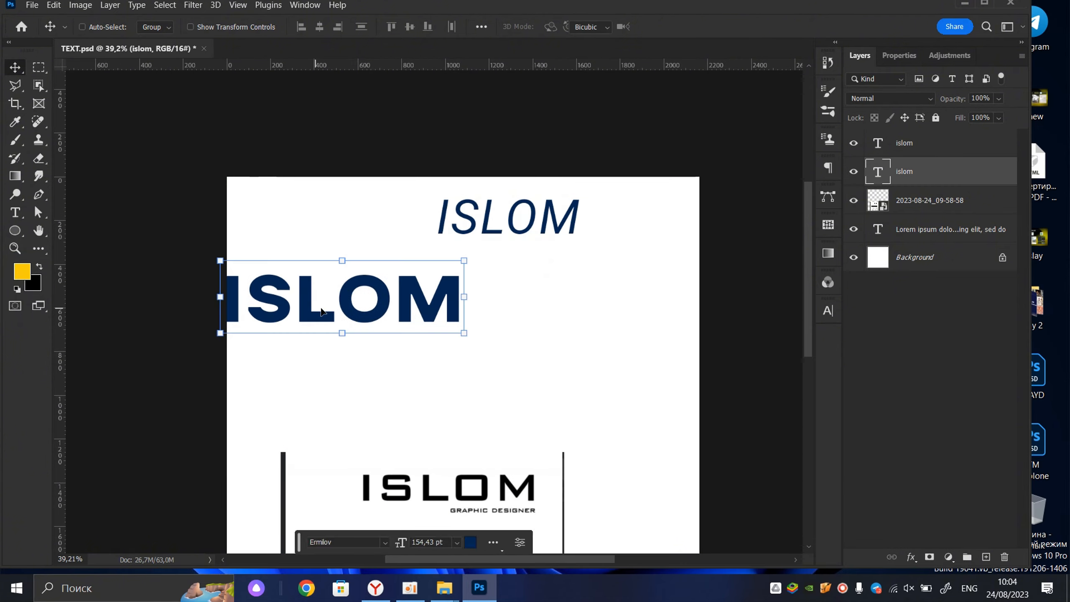
alt+drag(460, 261, 430, 280)
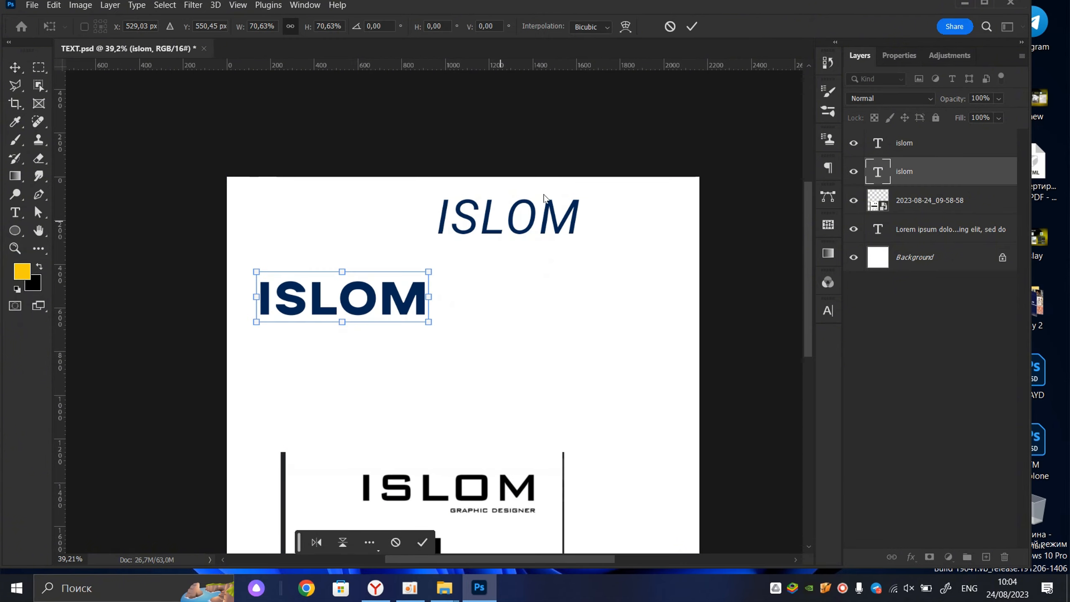
click(692, 27)
- Delete the italic text from the upper part of the page
drag(527, 225, 580, 243)
key(Delete)
scroll(351, 303, up, 2)
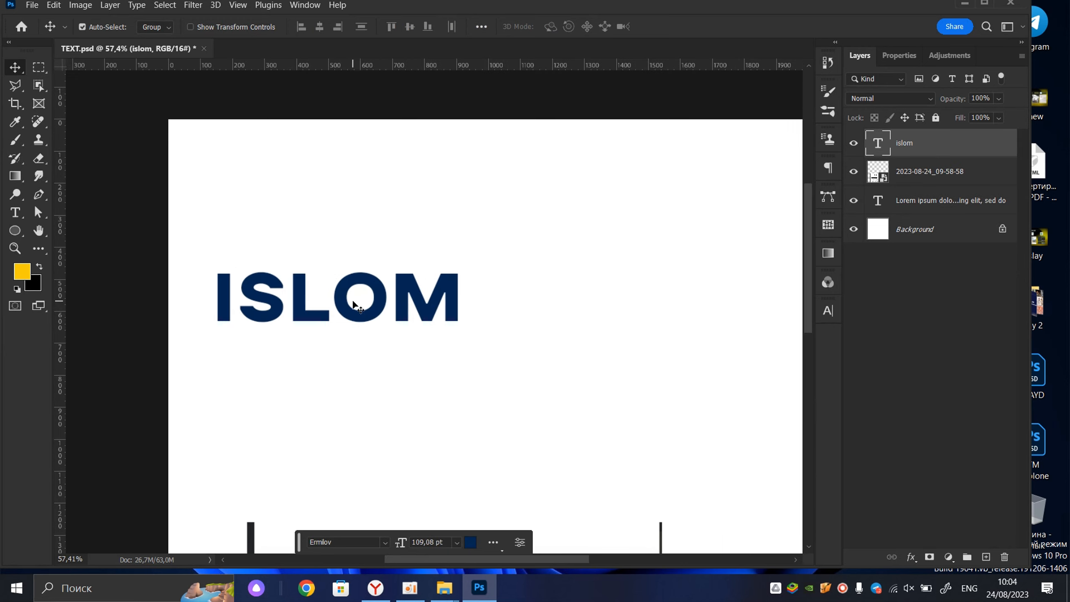
- Duplicate the remaining bold text twice and spread the three texts at staggered heights across the upper page
drag(351, 303, 603, 192)
scroll(327, 207, down, 2)
scroll(473, 209, up, 1)
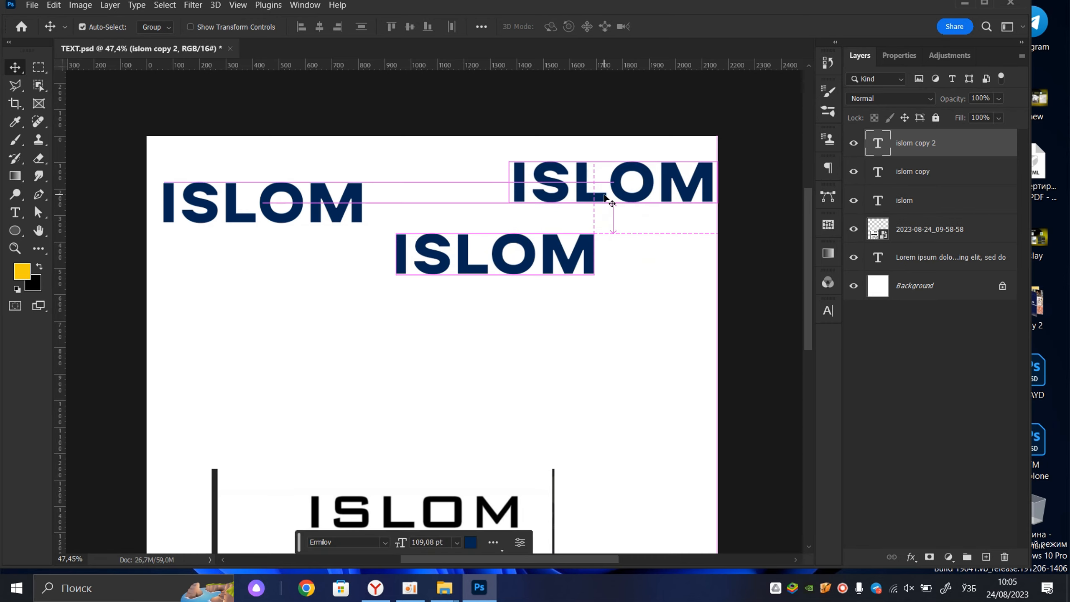
scroll(495, 232, up, 2)
scroll(333, 238, down, 2)
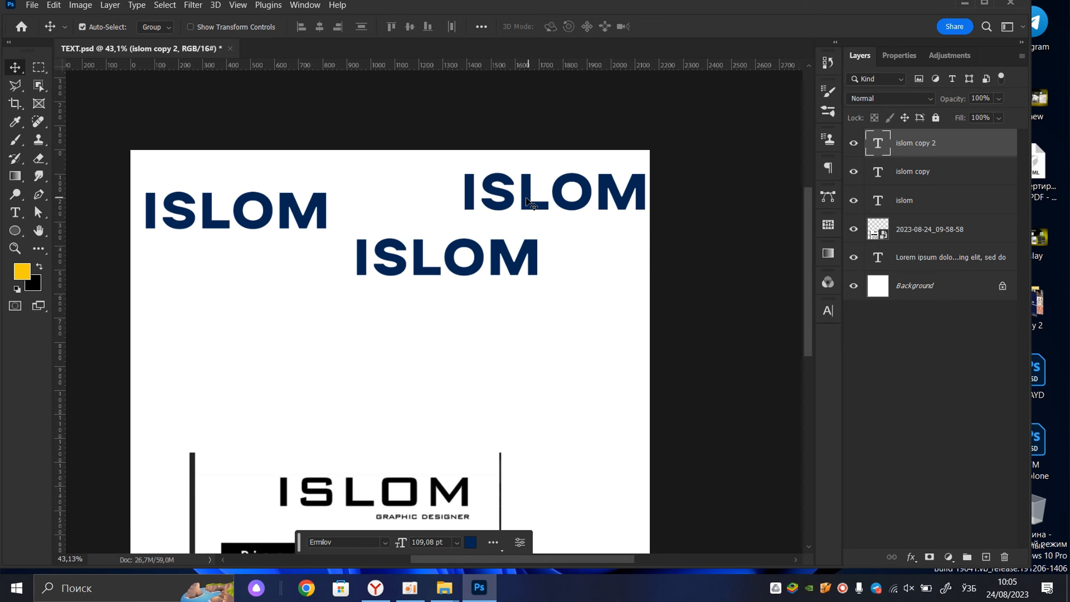
- Scale all three bold texts down together to about 79 pt and reposition them with uneven gaps
scroll(421, 237, down, 1)
scroll(327, 222, up, 1)
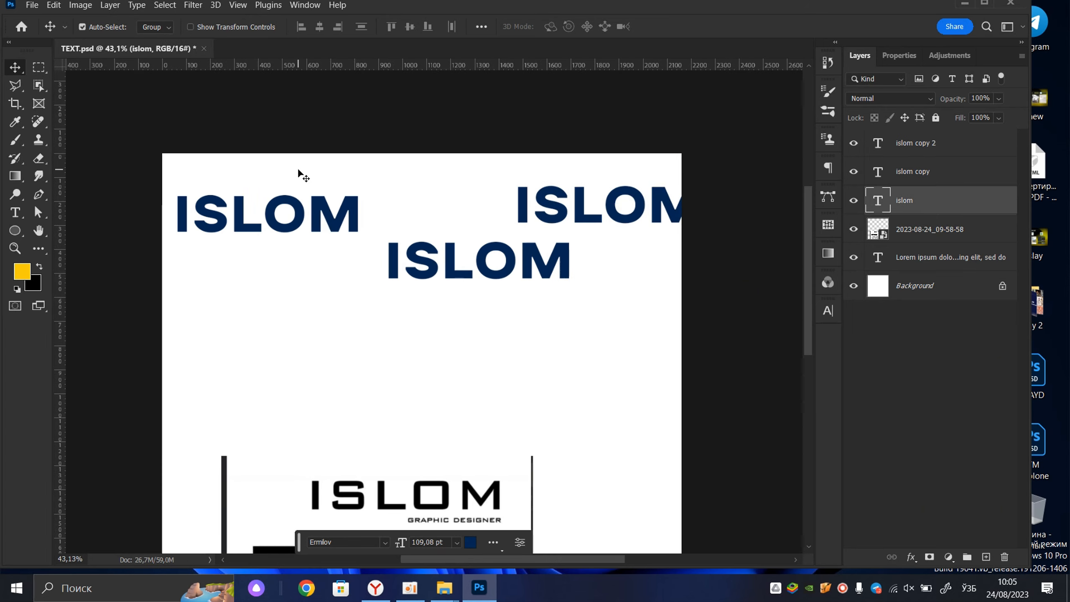
drag(299, 172, 601, 241)
drag(700, 188, 628, 199)
key(Return)
drag(376, 209, 337, 210)
drag(513, 217, 608, 197)
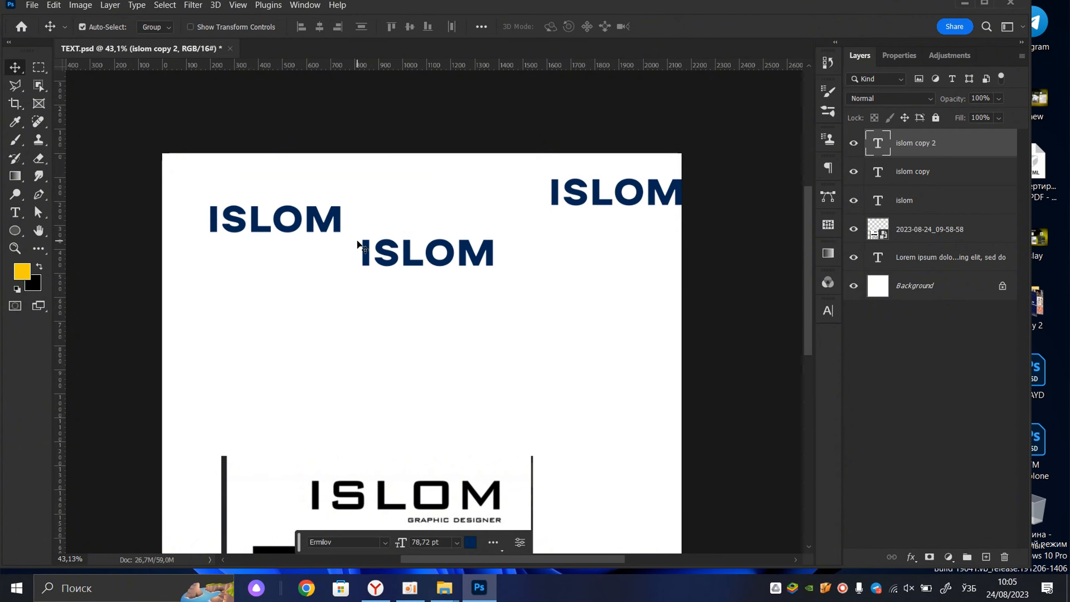
- Move the leftmost bold text a little farther left near the page's upper edge
drag(319, 231, 293, 231)
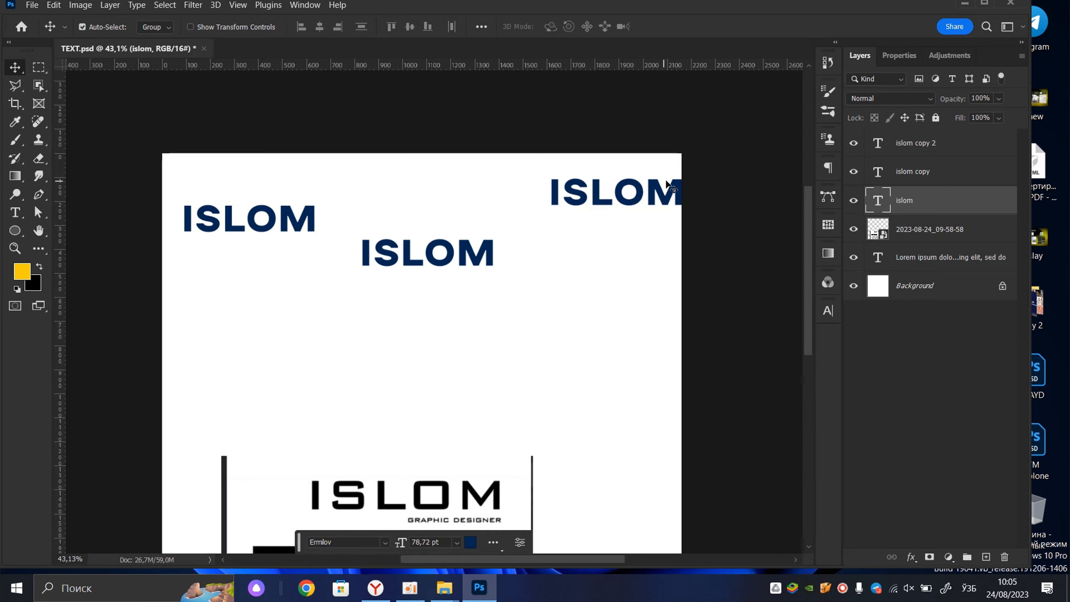
click(643, 198)
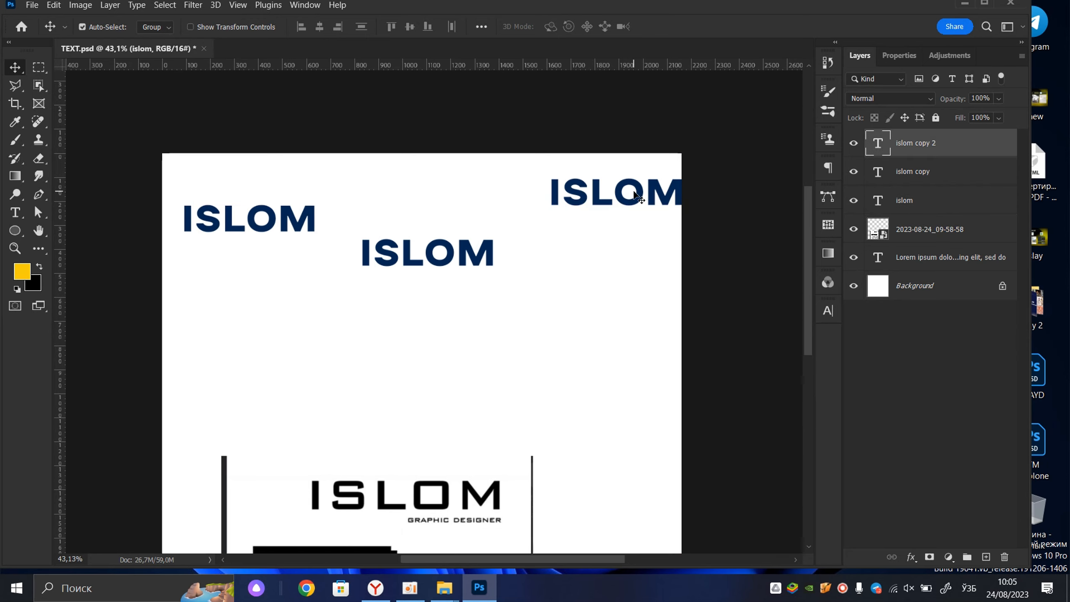
shift+click(290, 219)
shift+click(420, 262)
click(733, 236)
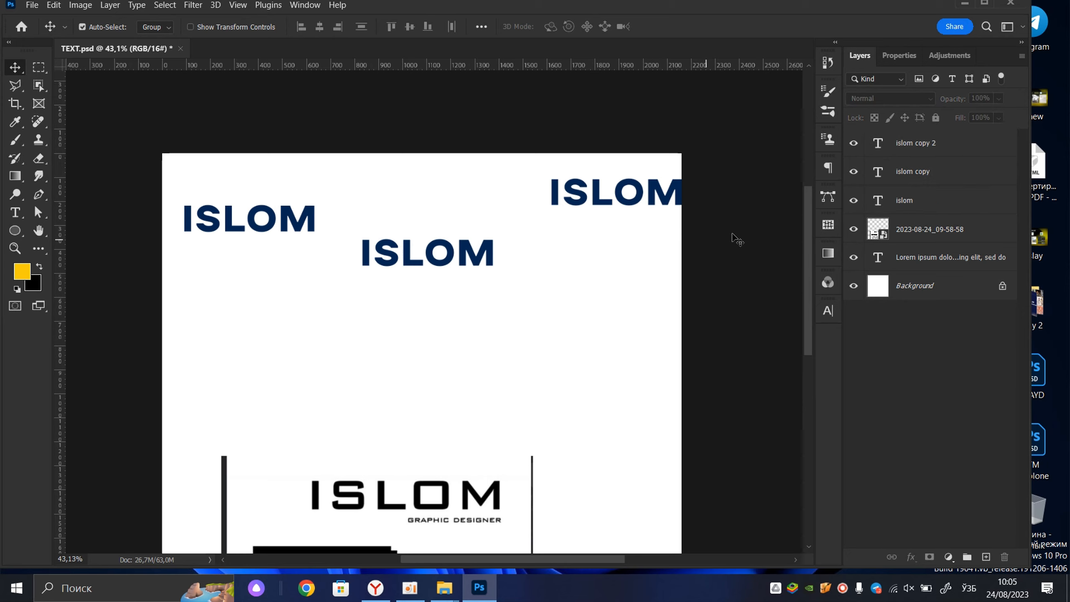
- Align the three bold texts by their vertical centers and distribute them horizontally
click(966, 143)
shift+click(940, 205)
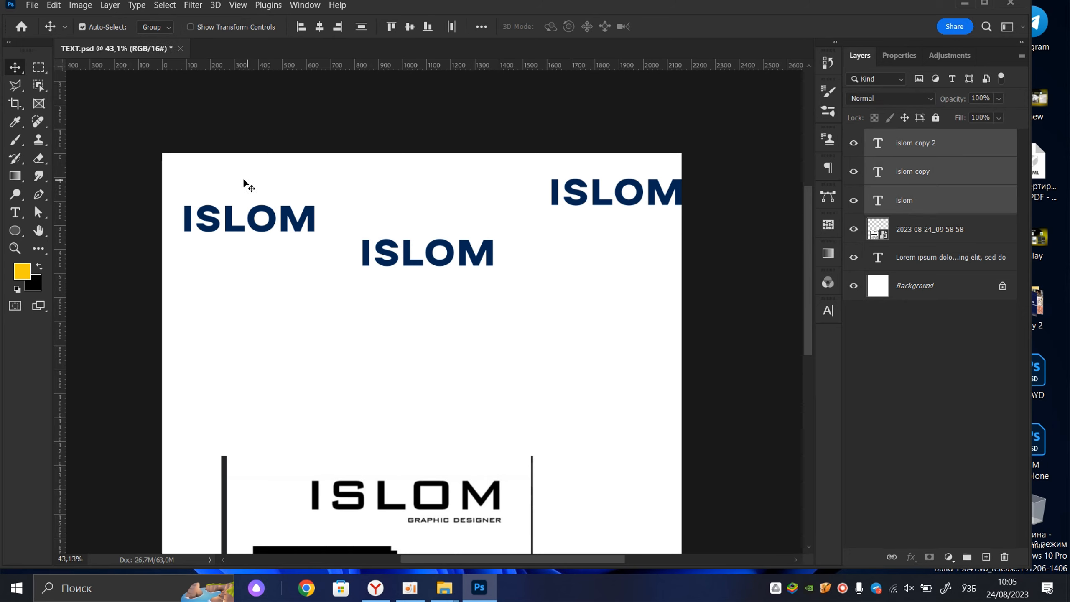
click(409, 27)
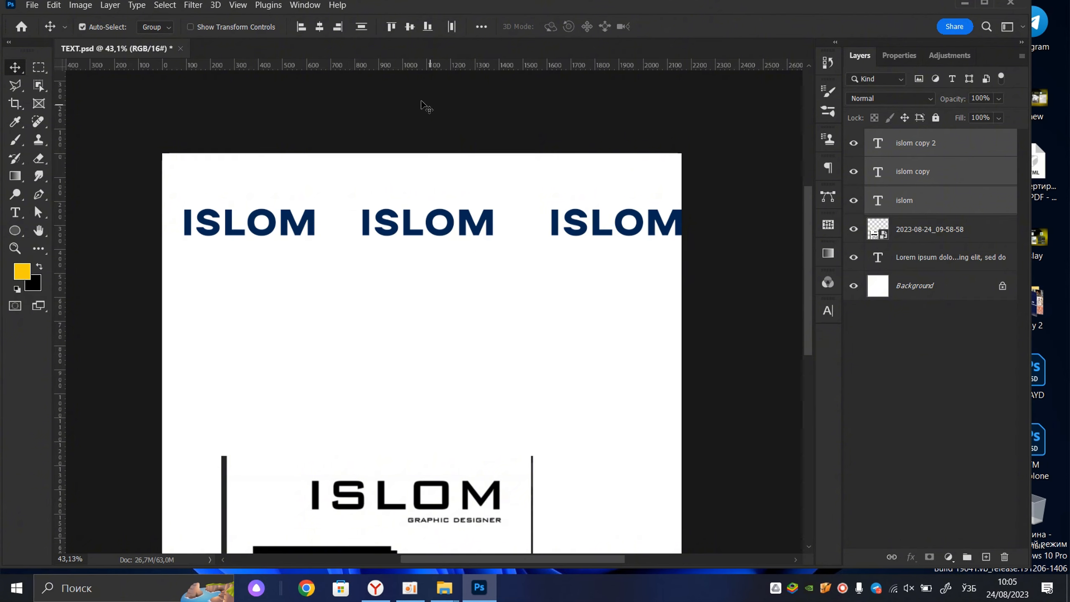
click(452, 27)
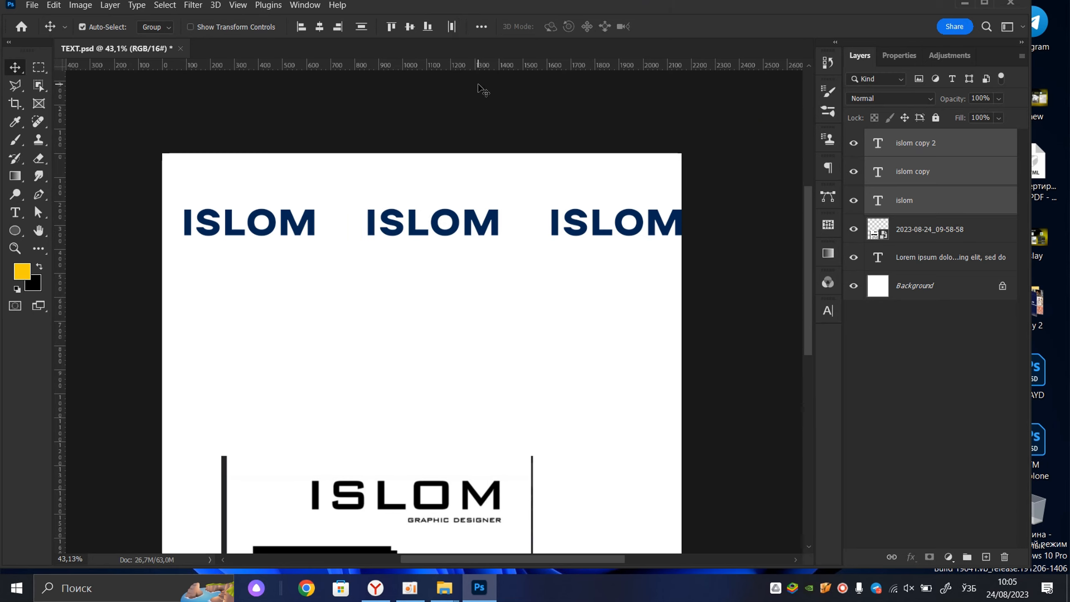
click(509, 136)
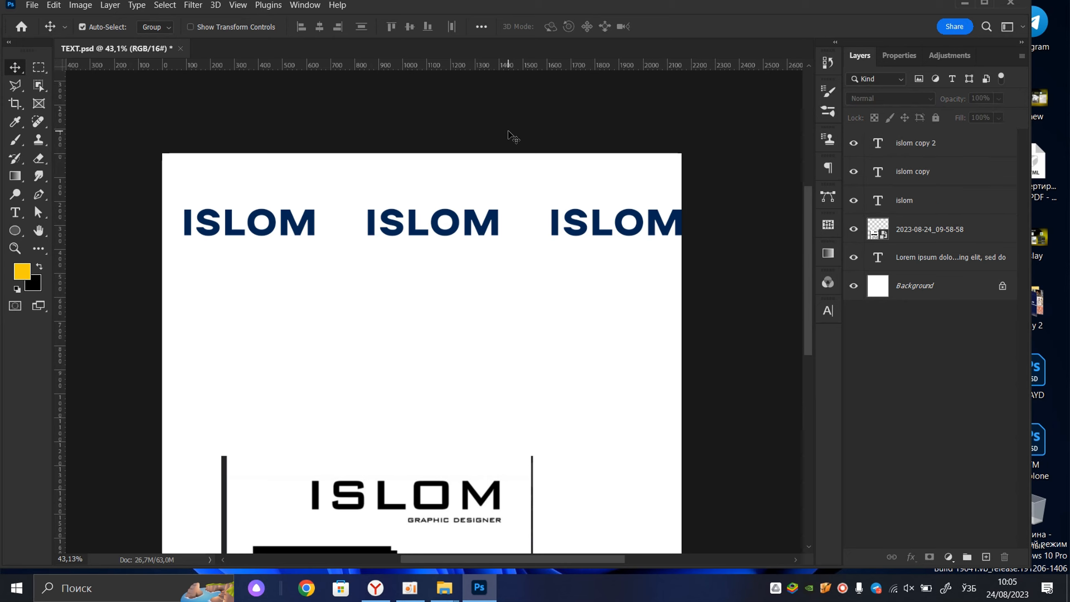
- Scatter the three bold texts, lowering the first, shifting the second left and the third down and left
drag(307, 217, 304, 286)
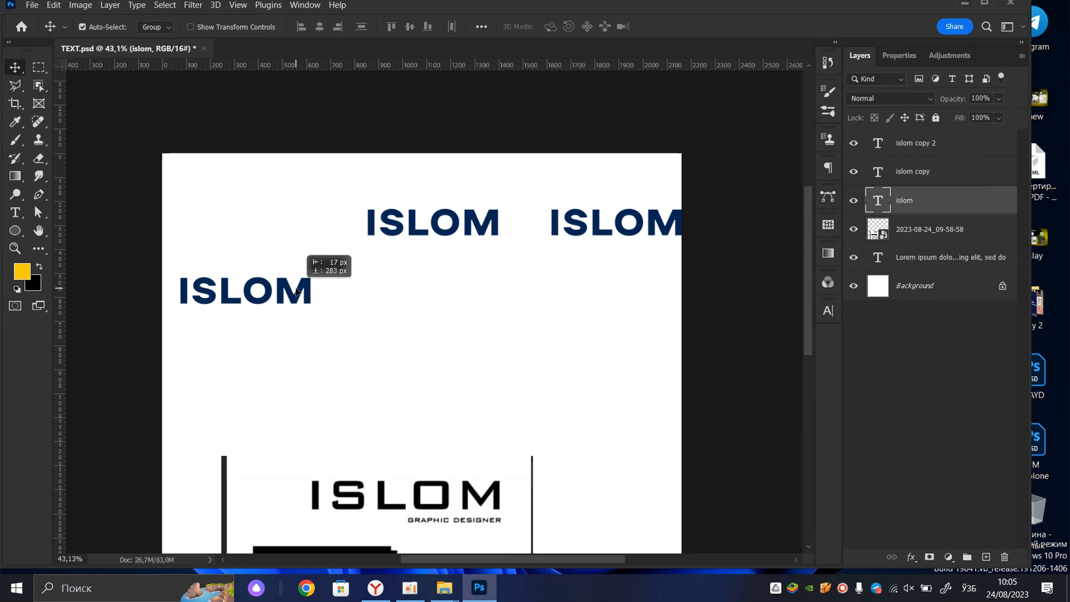
drag(434, 219, 367, 232)
drag(638, 219, 501, 305)
- Right-align and vertically distribute the three bold texts, shifting the stack up and left
shift+click(390, 225)
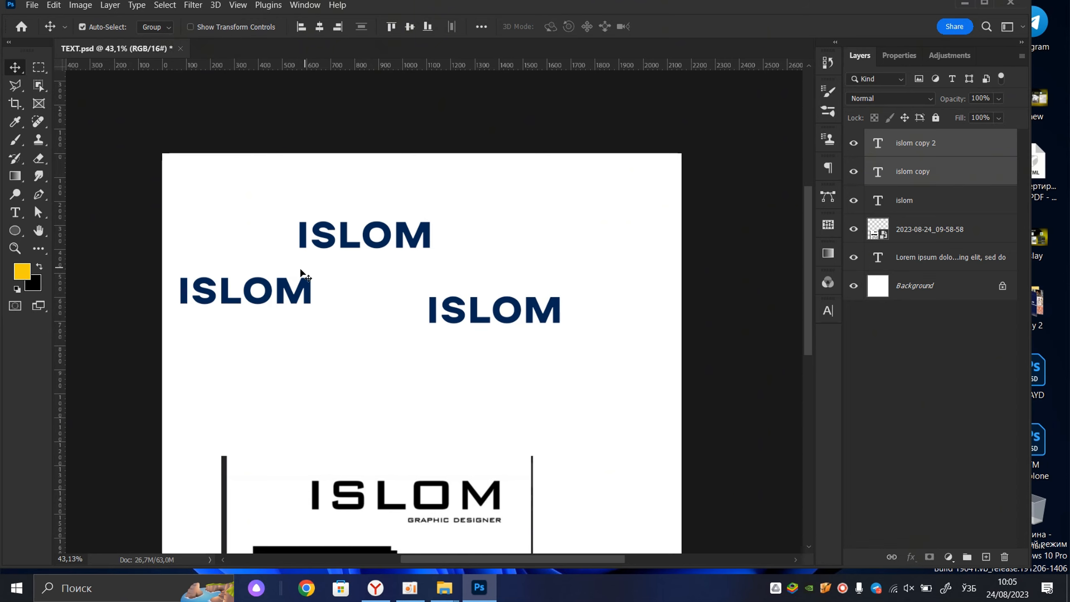
shift+click(280, 295)
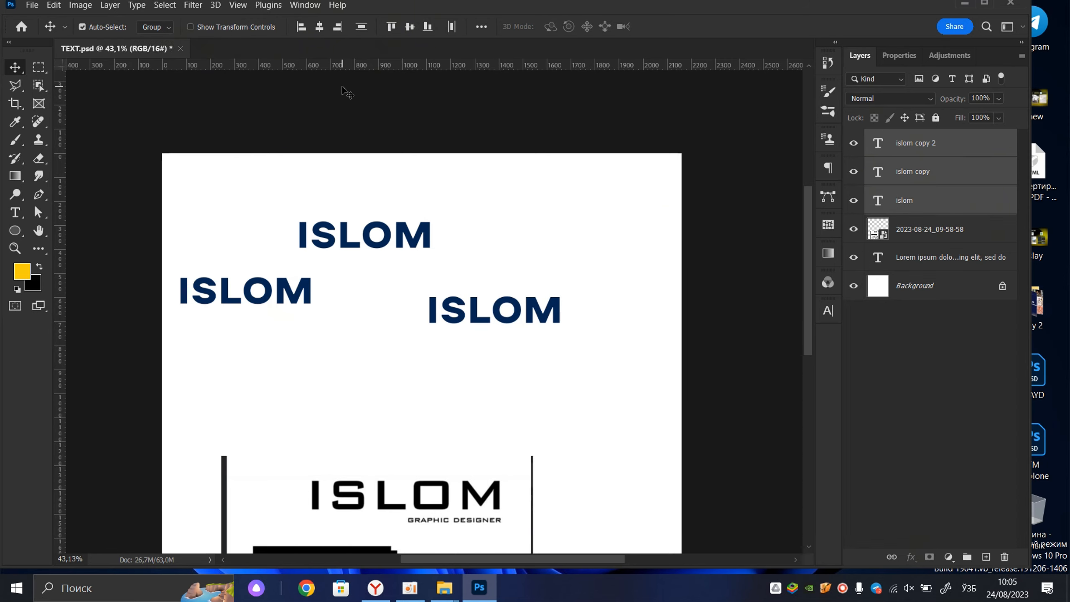
click(342, 27)
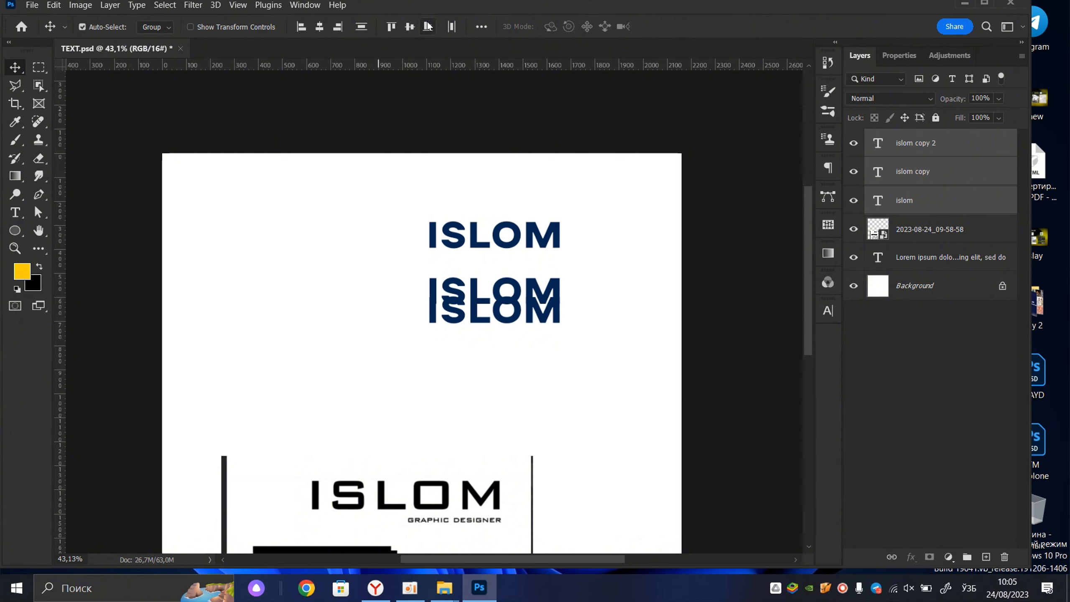
drag(511, 245, 446, 226)
click(366, 28)
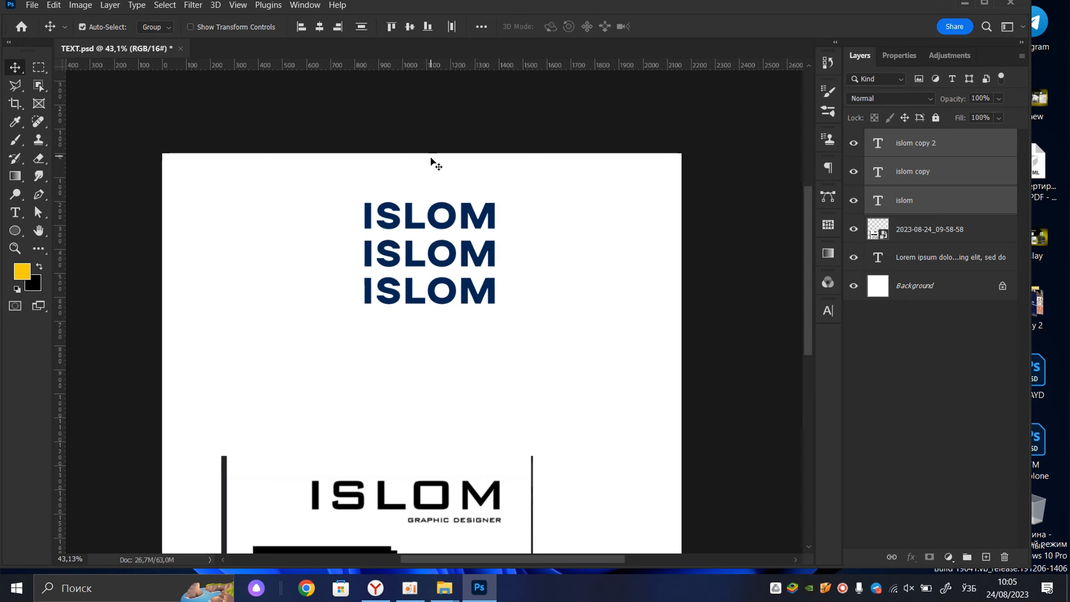
click(588, 207)
- Shift each of the three stacked bold texts up and right so their edges and gaps are uneven
drag(454, 225, 479, 199)
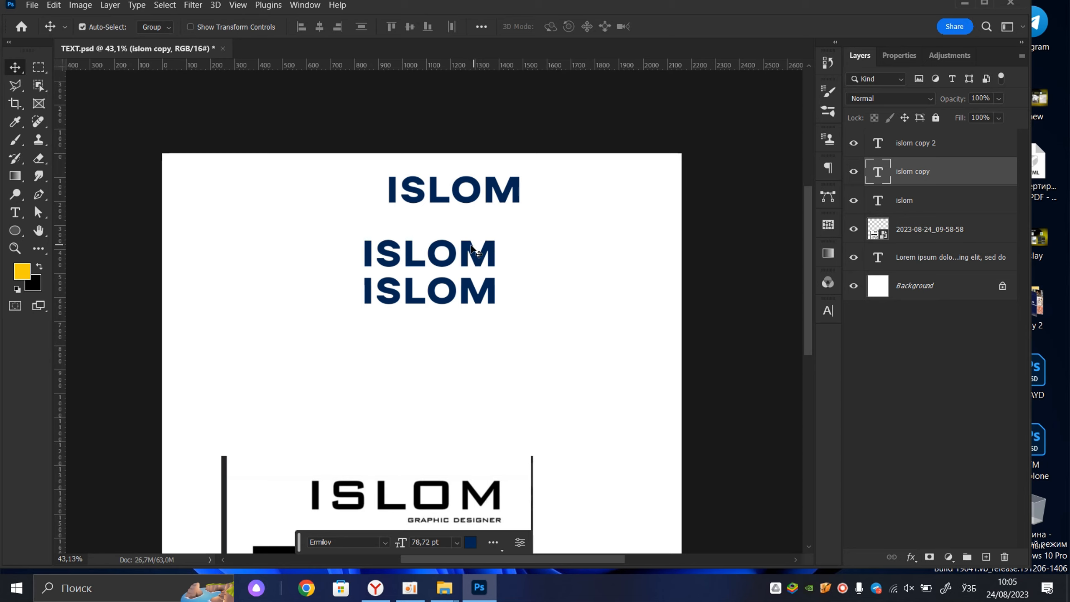
drag(481, 246, 502, 219)
drag(434, 300, 461, 279)
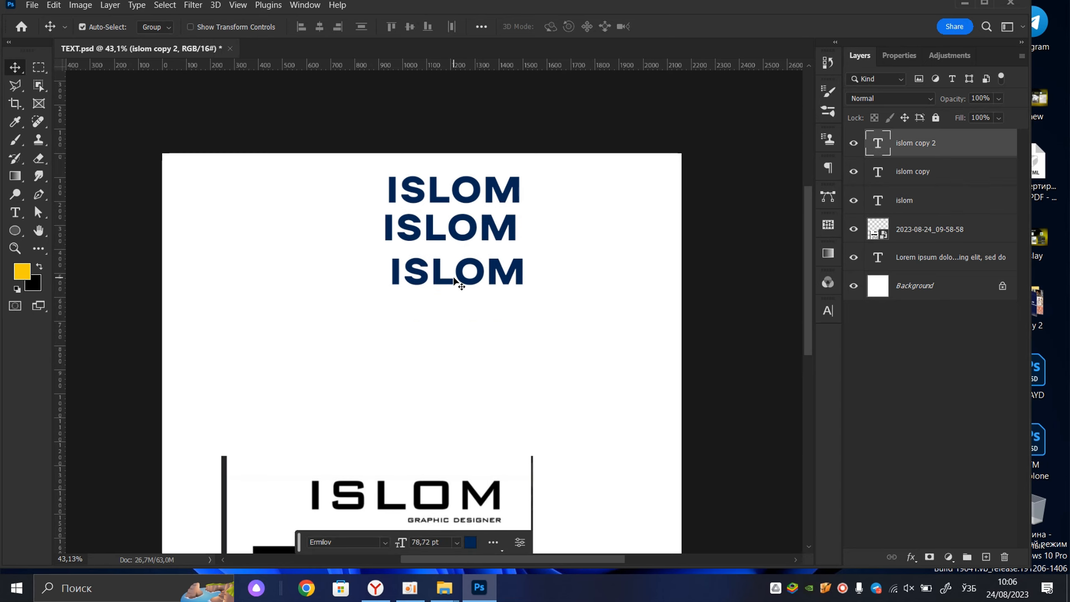
click(539, 247)
- Align the three uneven bold texts by their right edges and even out their vertical spacing
scroll(481, 375, down, 3)
scroll(481, 370, down, 2)
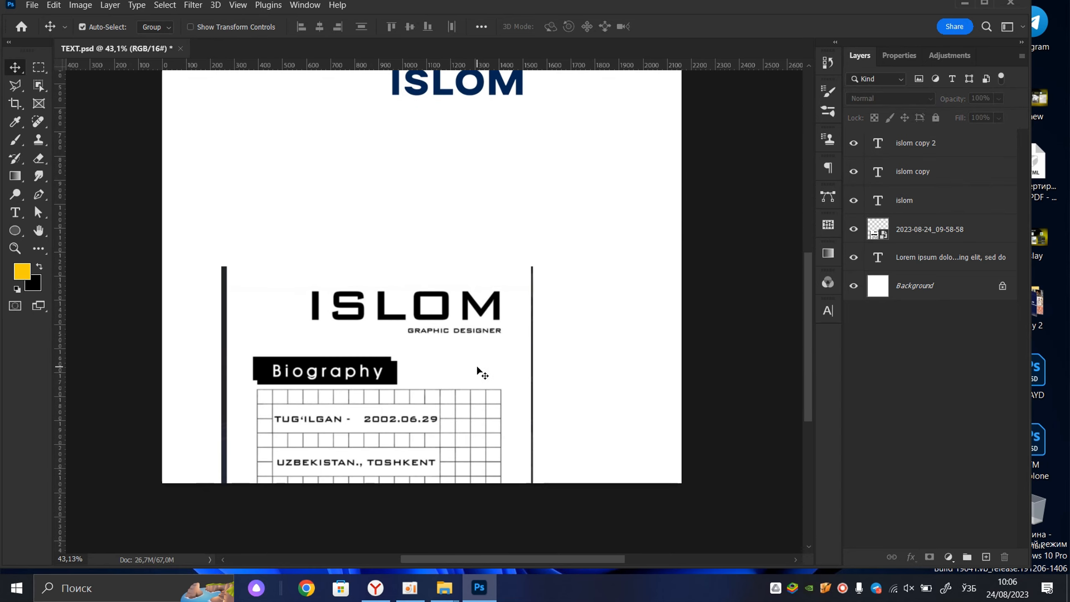
scroll(487, 320, up, 5)
drag(554, 150, 416, 290)
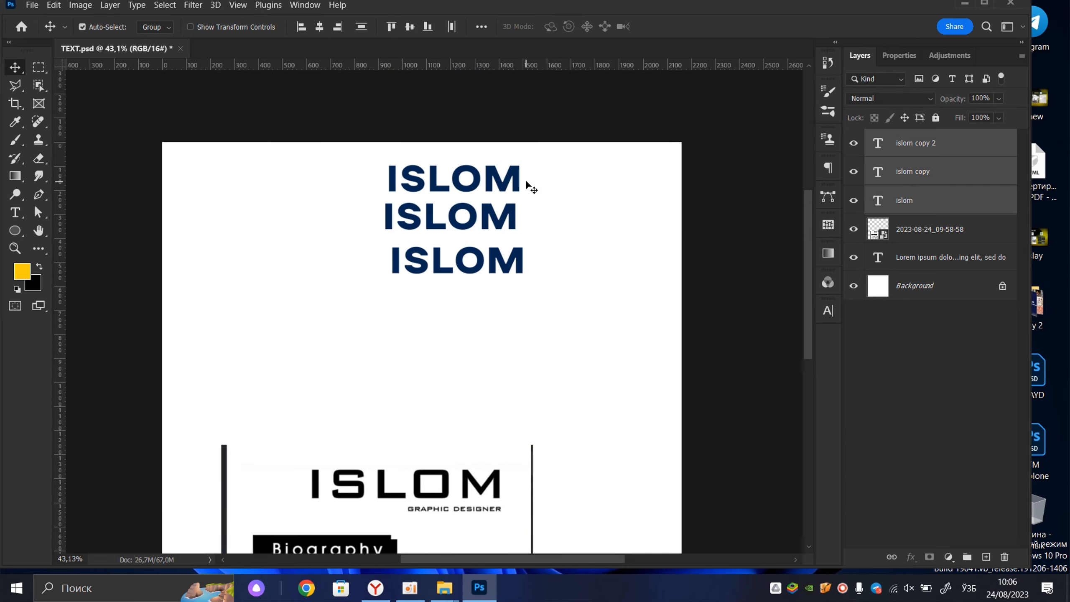
click(343, 28)
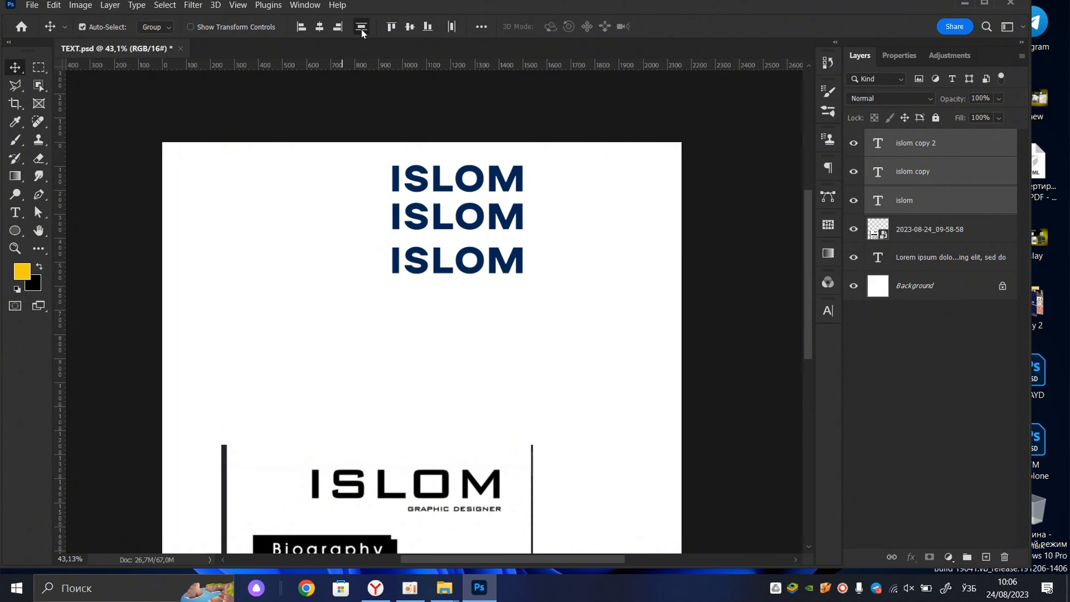
click(361, 27)
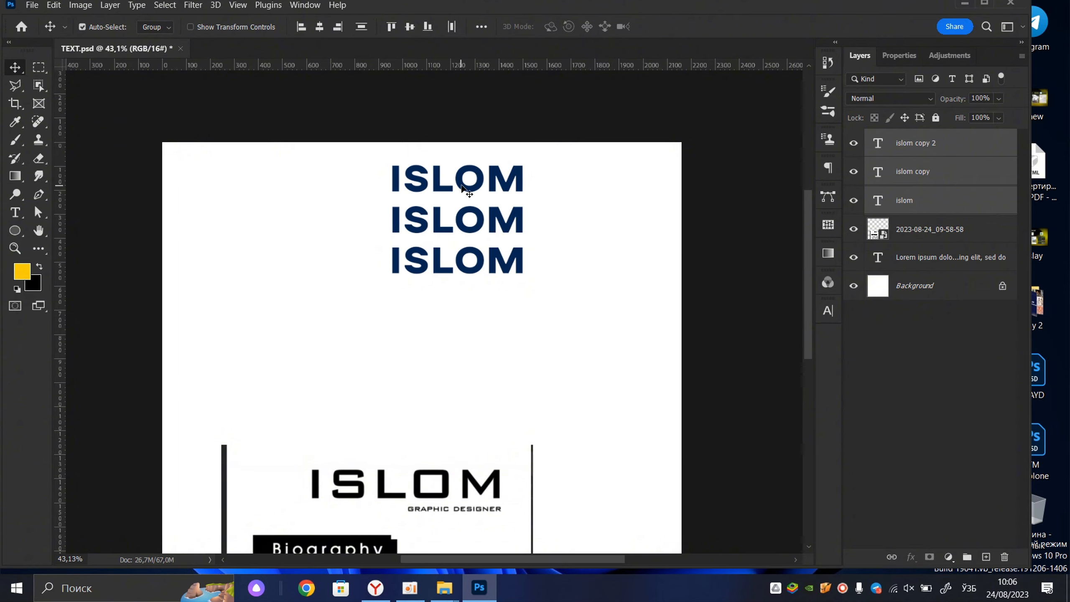
- Move the middle bold text to the right and the bottom one down and left, out of the stack
scroll(468, 192, up, 5)
scroll(471, 179, down, 2)
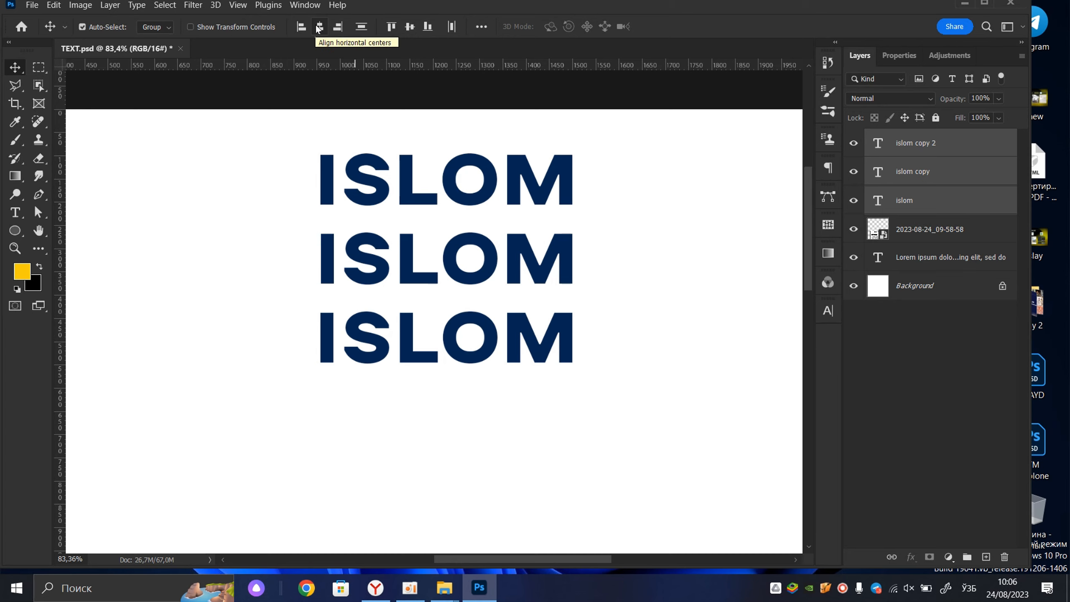
scroll(422, 183, down, 4)
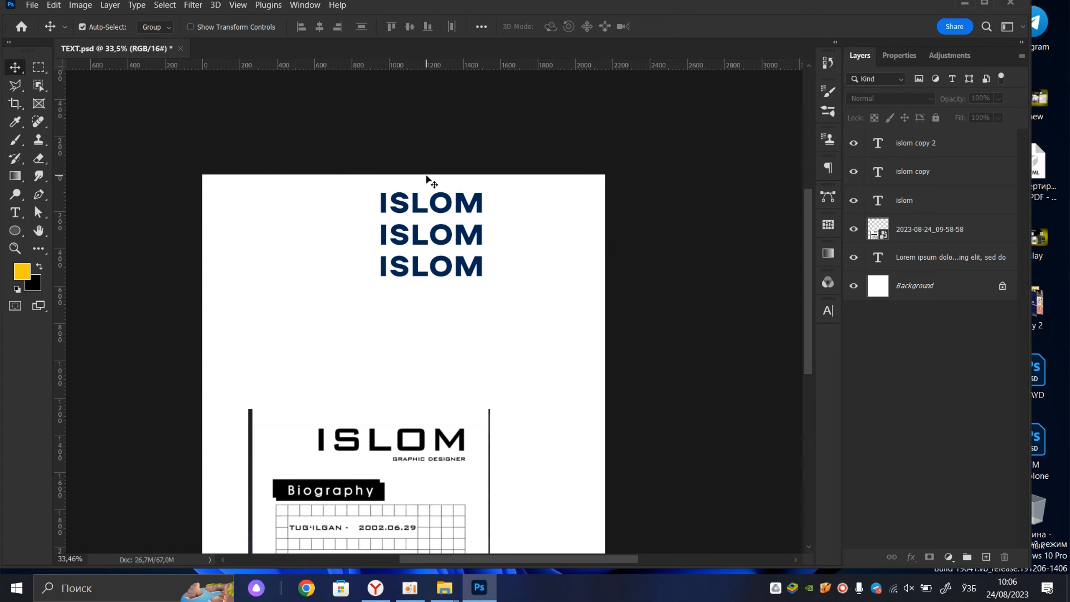
drag(455, 238, 558, 238)
scroll(418, 241, up, 2)
drag(554, 150, 422, 323)
click(584, 301)
- Align the three scattered bold texts by their horizontal centers and distribute them vertically
drag(634, 134, 361, 363)
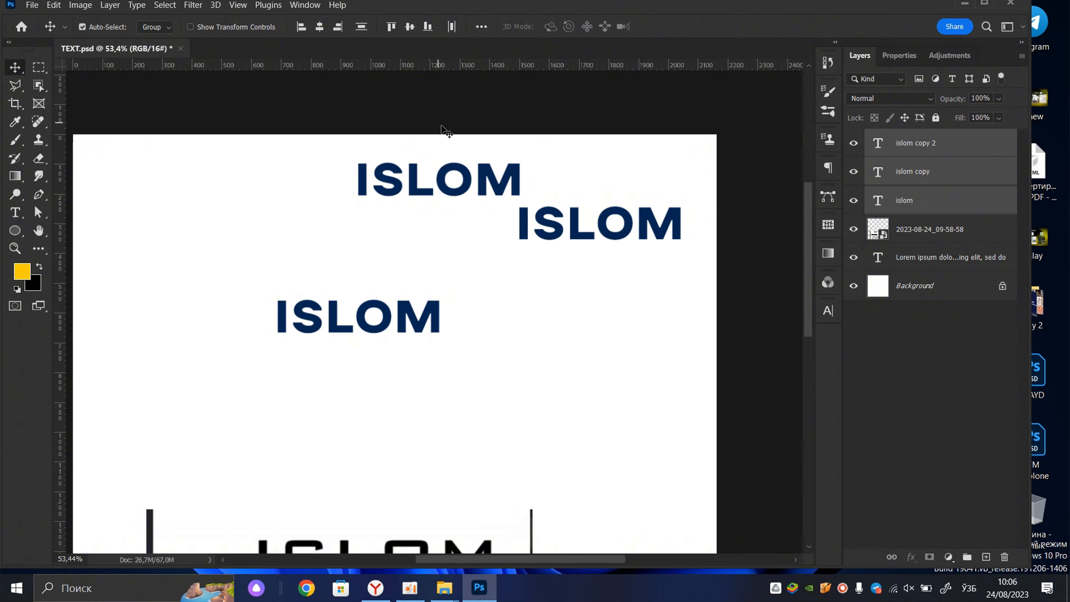
click(319, 27)
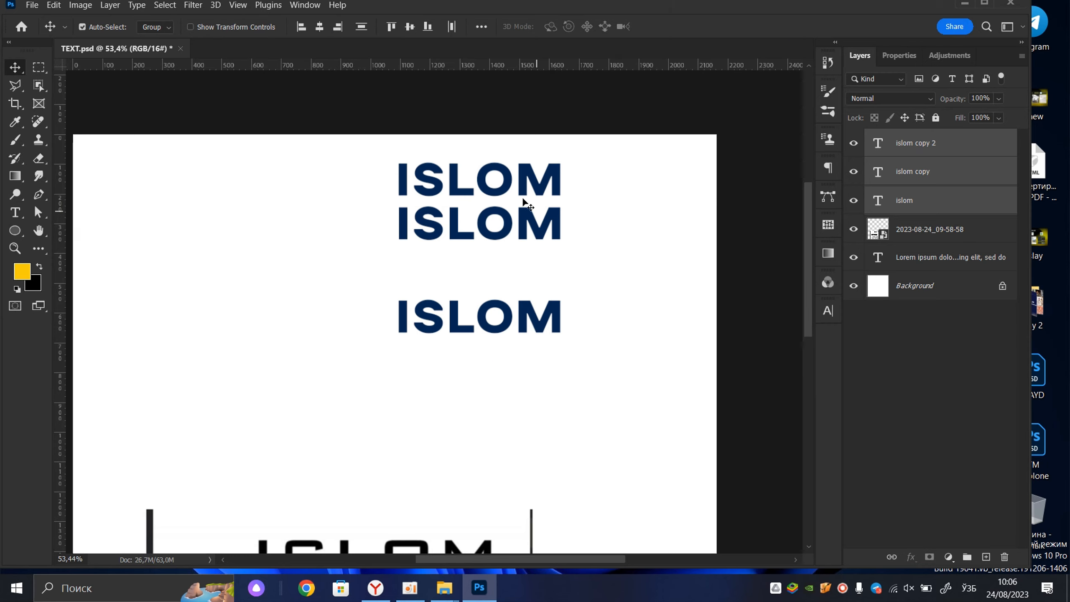
click(361, 28)
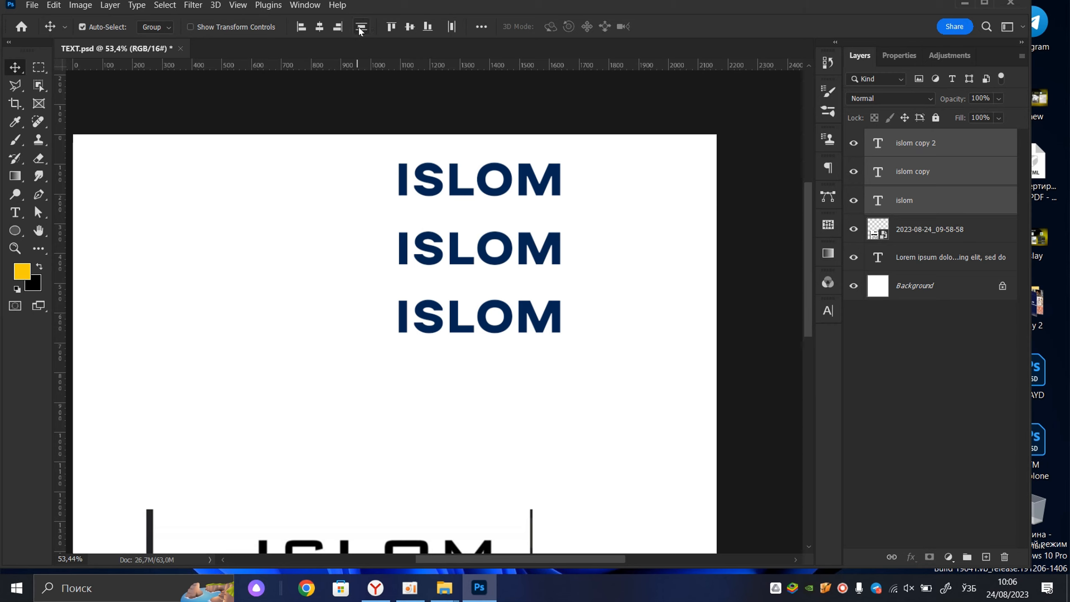
- Align the three bold texts by their top edges and pull the overlapping texts slightly apart
click(396, 31)
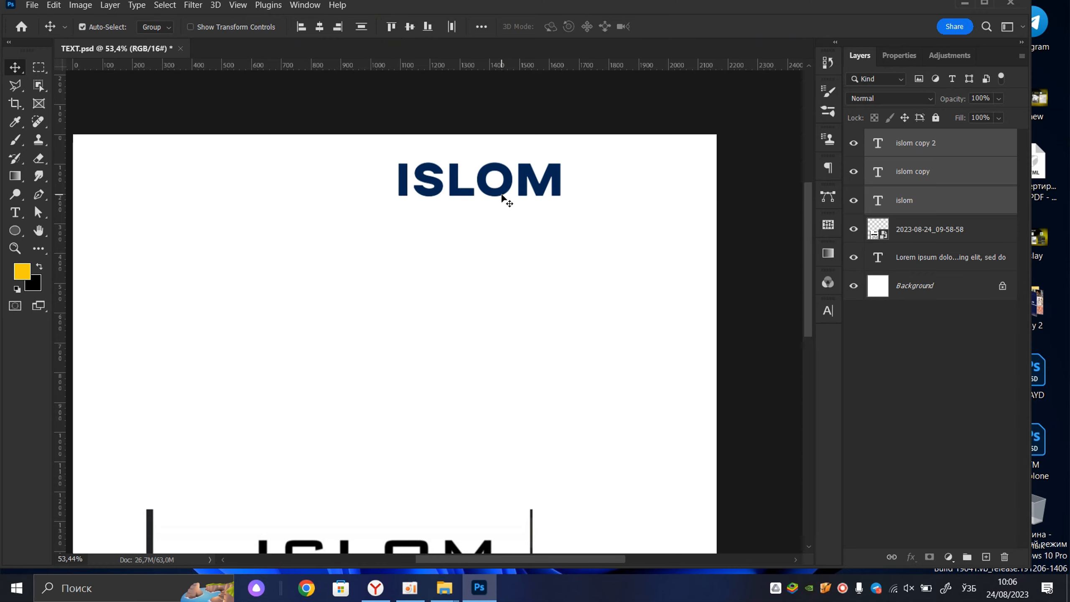
drag(503, 200, 483, 300)
scroll(508, 190, up, 1)
drag(480, 239, 470, 260)
scroll(470, 255, down, 4)
drag(469, 255, 463, 207)
scroll(458, 210, down, 4)
scroll(412, 264, up, 4)
scroll(429, 278, down, 3)
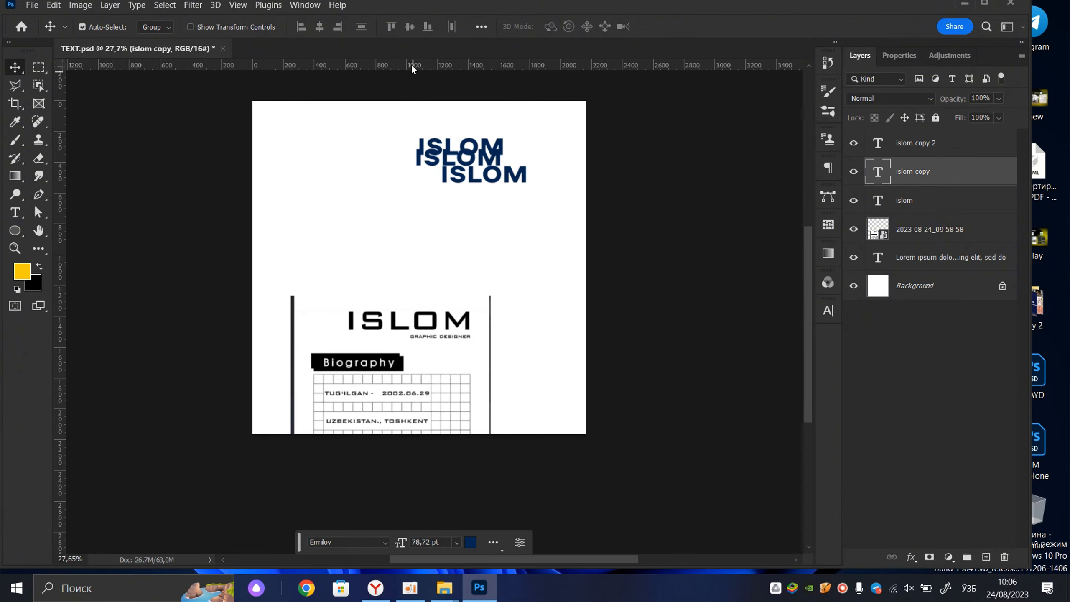
- Move the lowest bold text farther down, away from the two overlapping ones
scroll(468, 205, up, 2)
drag(428, 169, 427, 211)
drag(498, 223, 497, 260)
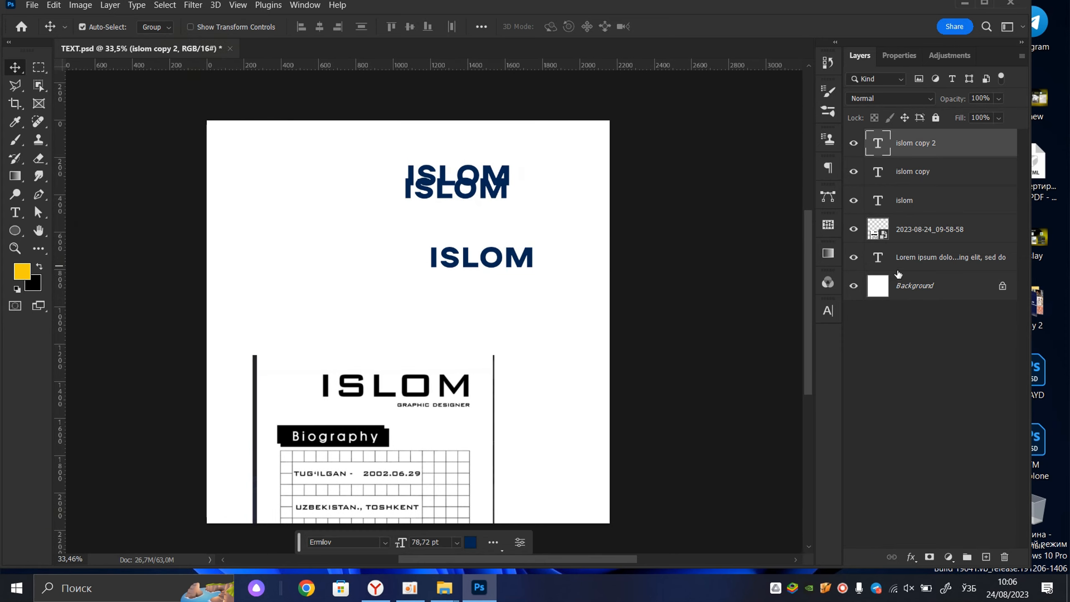
- Unlock the background layer and center the three bold texts on it with even vertical spacing
click(1003, 286)
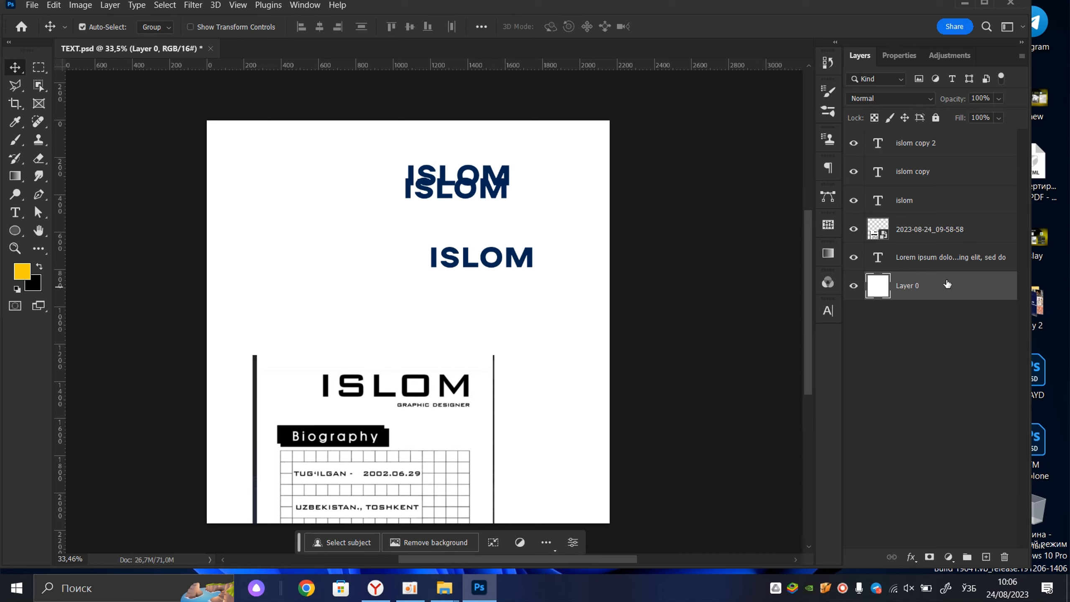
ctrl+click(935, 204)
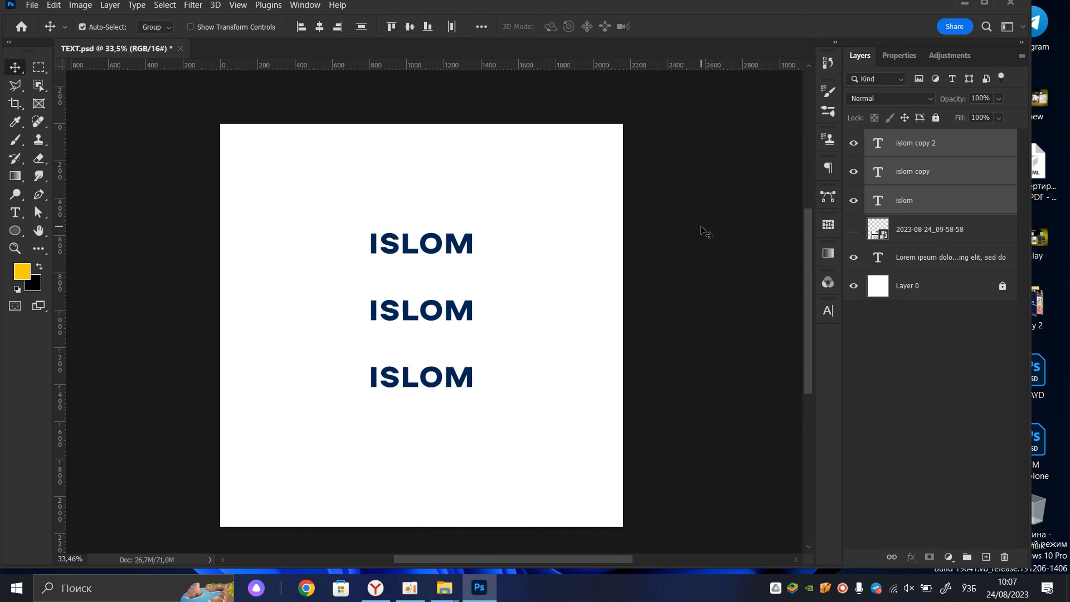
click(701, 228)
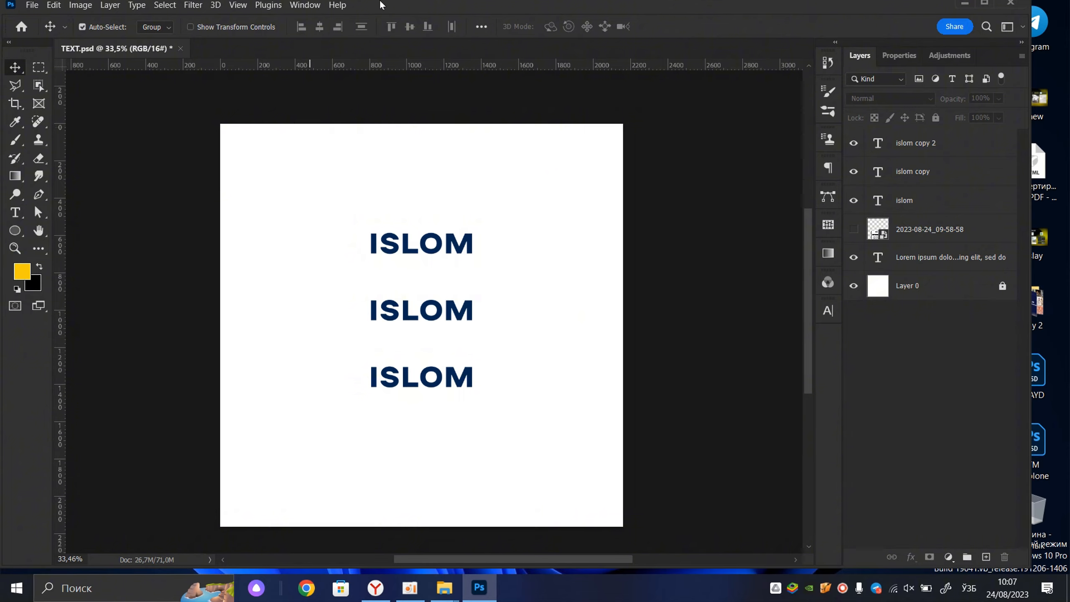
- Group the lower two bold texts and hide the group
scroll(223, 118, down, 1)
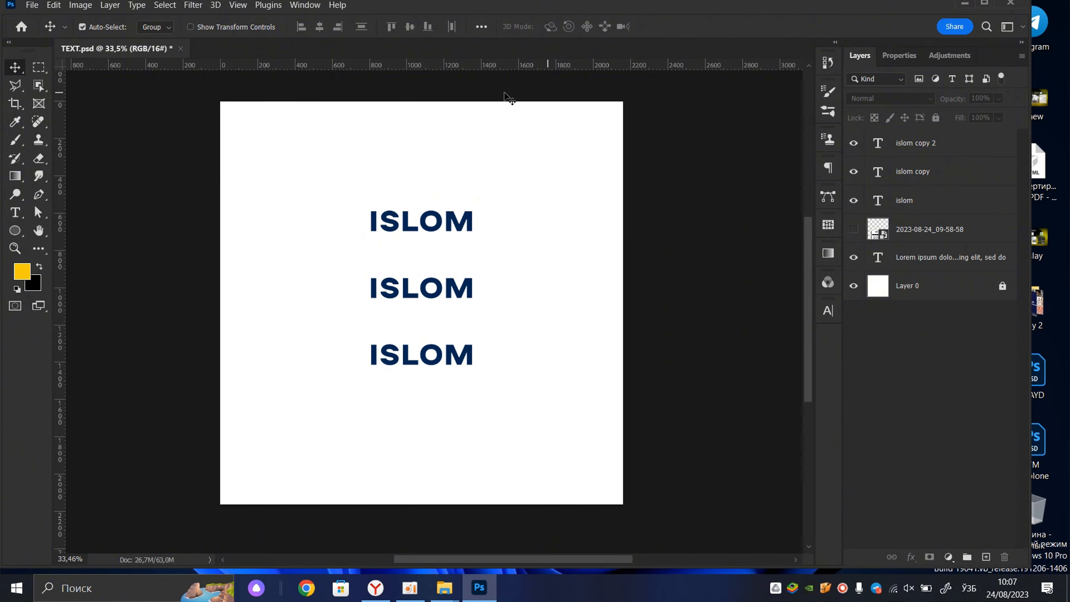
drag(487, 273, 292, 380)
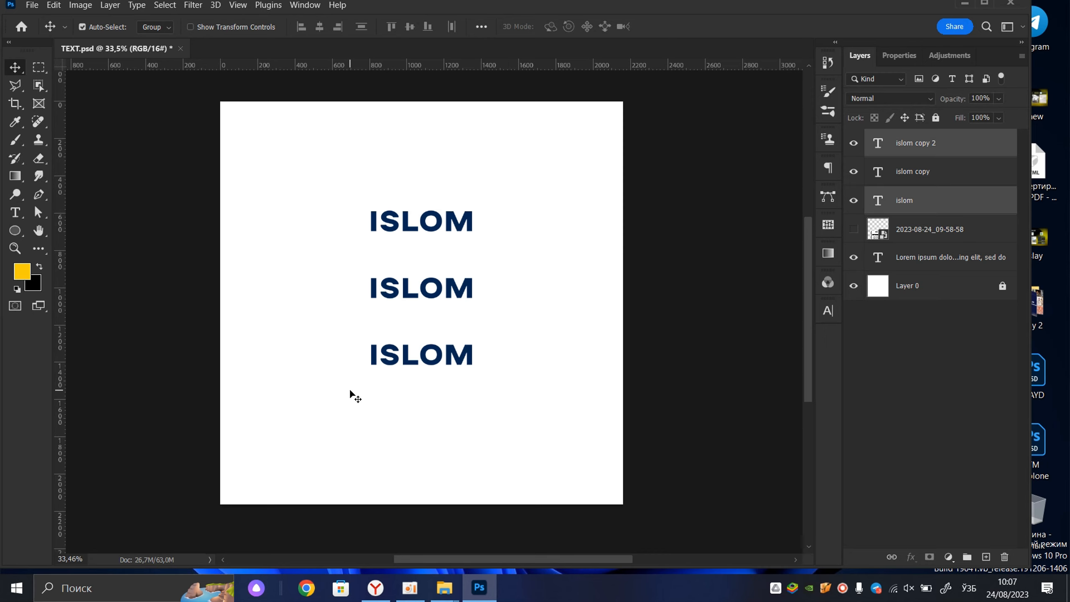
key(ctrl+g)
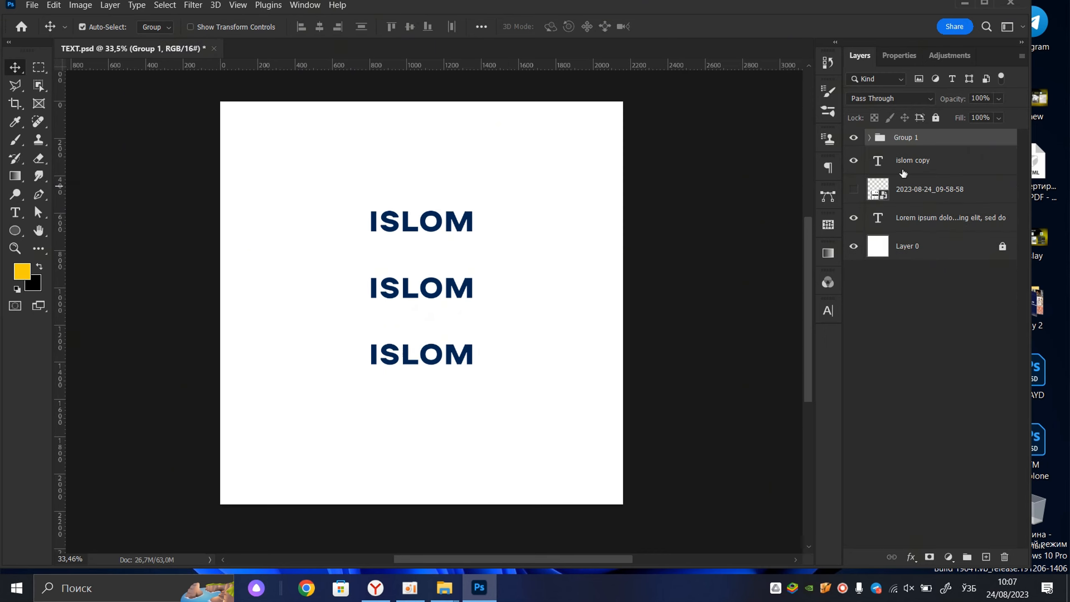
click(853, 142)
- Shift the remaining bold text off-center and try unlocking the background layer to select it together with the text
drag(425, 232, 464, 299)
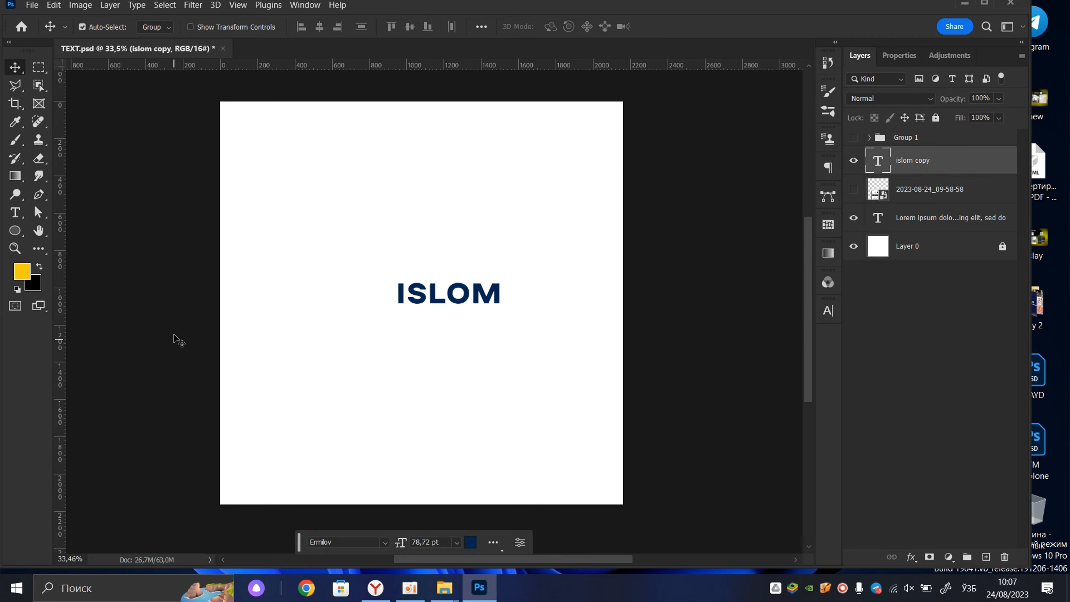
mouse_move(457, 284)
mouse_down()
mouse_move(430, 277)
mouse_move(451, 286)
mouse_move(442, 276)
mouse_up()
click(1000, 247)
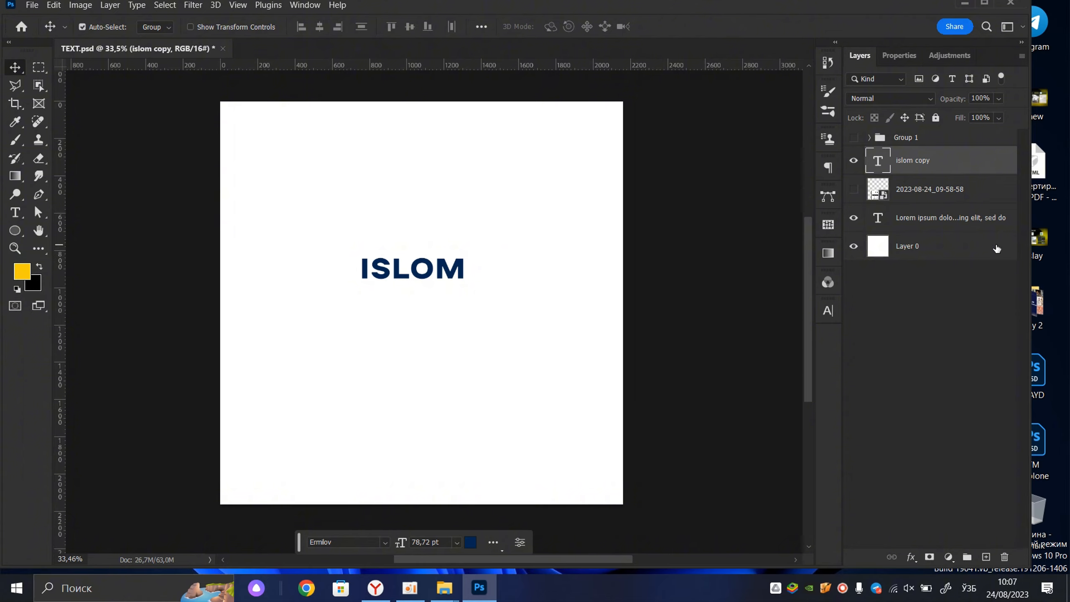
ctrl+click(949, 252)
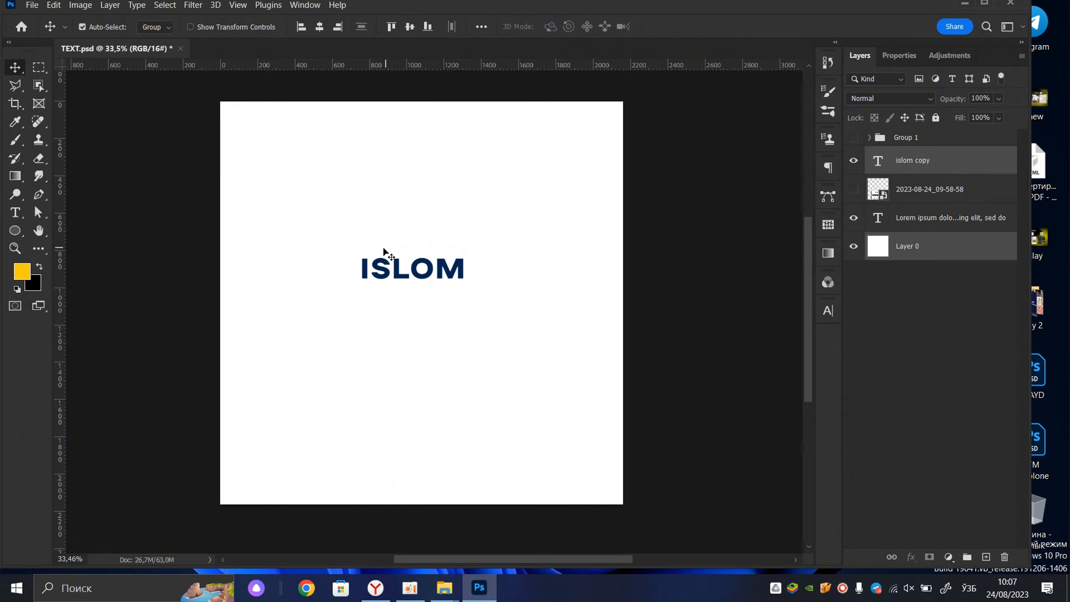
key(ctrl+z)
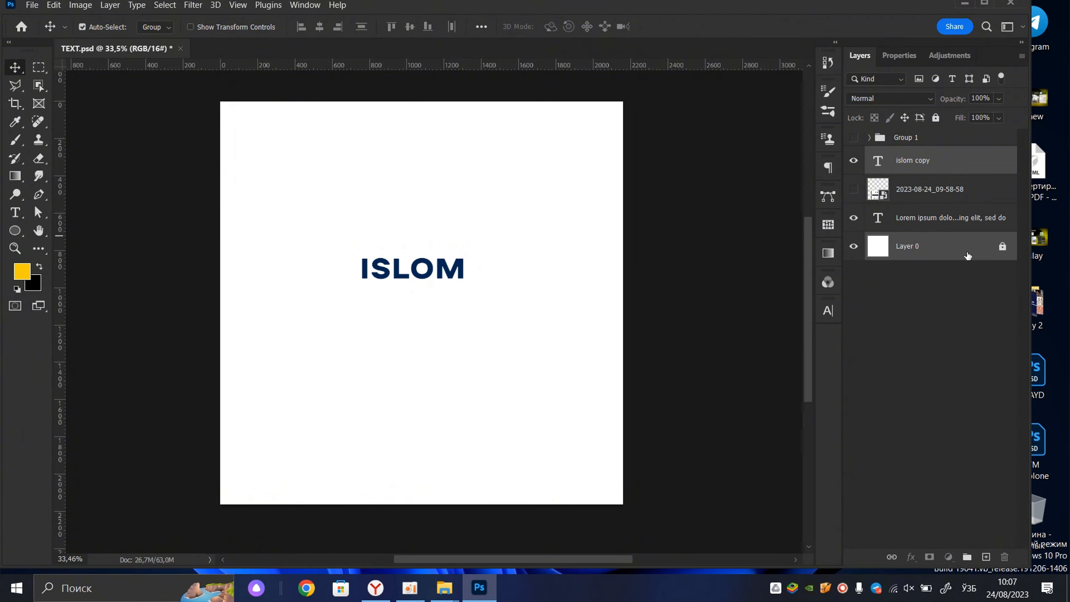
click(968, 255)
- Move the bold text slightly off-center, select the entire canvas and clear the selection
drag(446, 270, 474, 278)
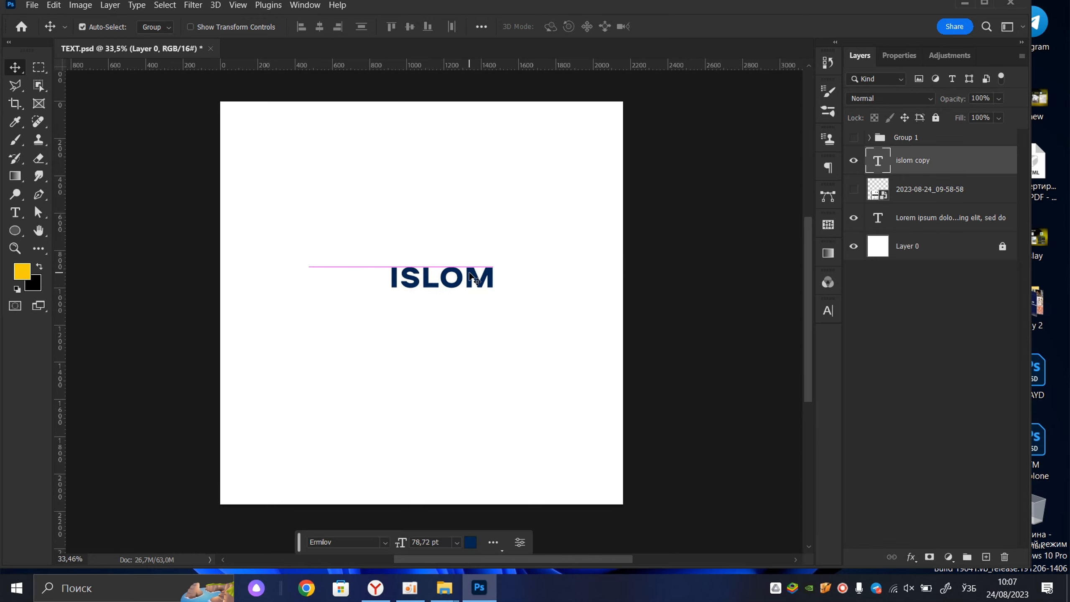
key(ctrl+a)
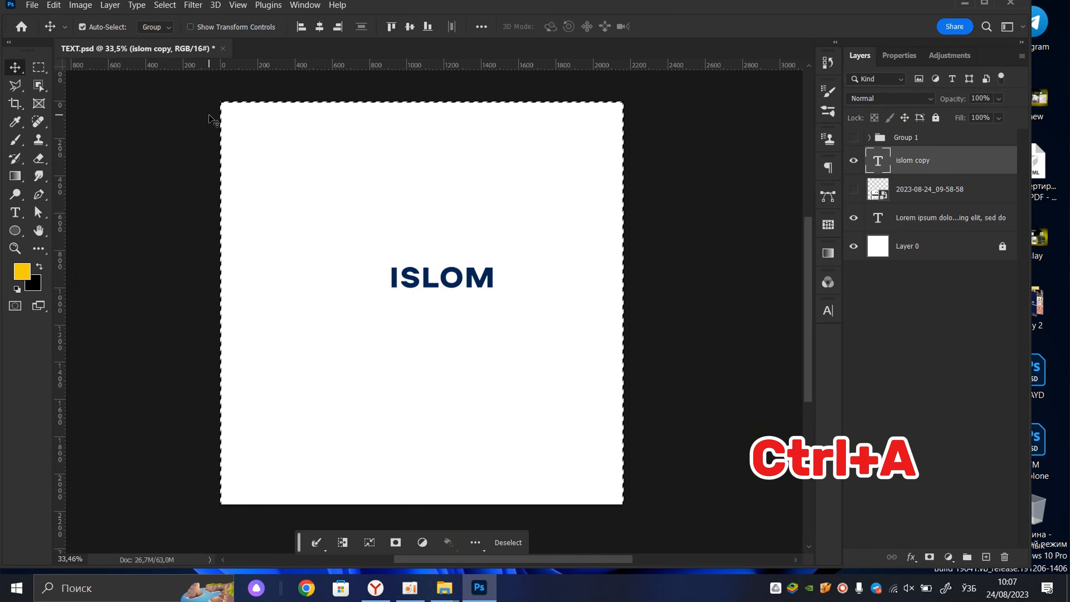
scroll(373, 104, up, 5)
scroll(354, 160, down, 6)
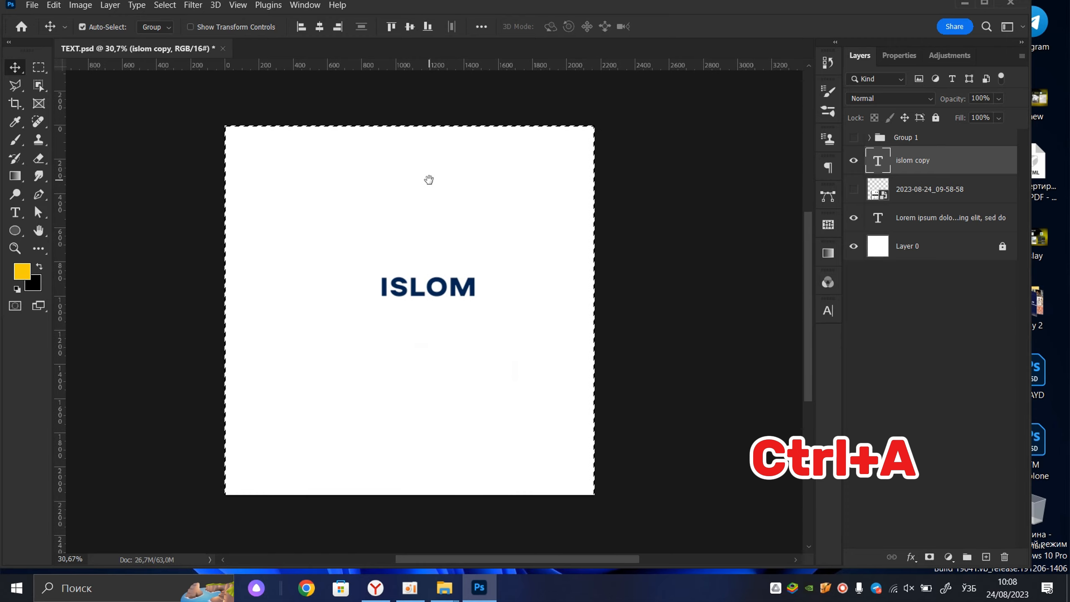
scroll(438, 186, up, 3)
scroll(446, 168, down, 3)
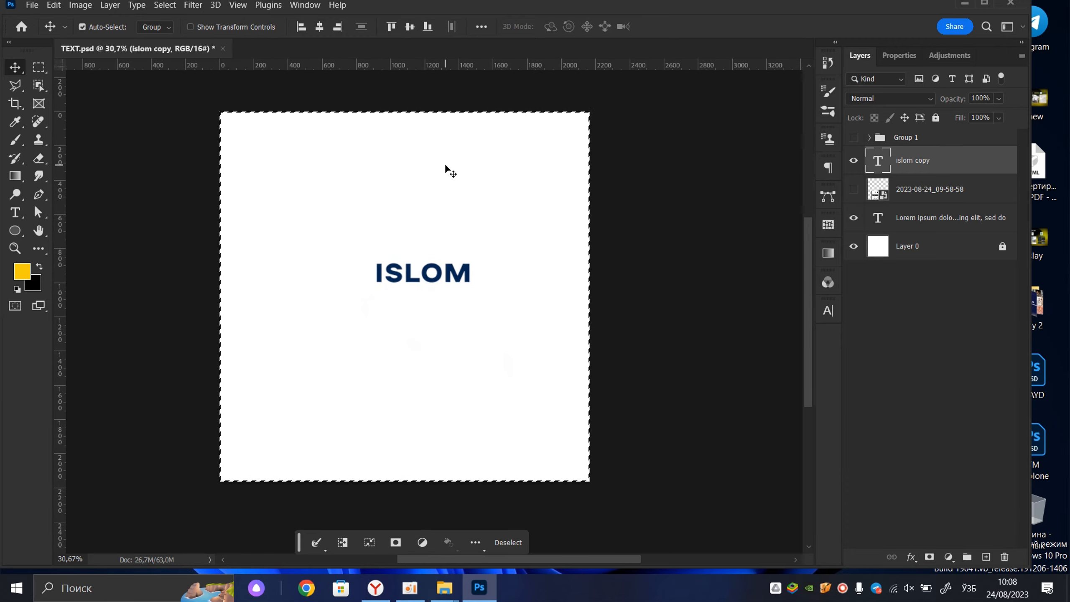
click(37, 71)
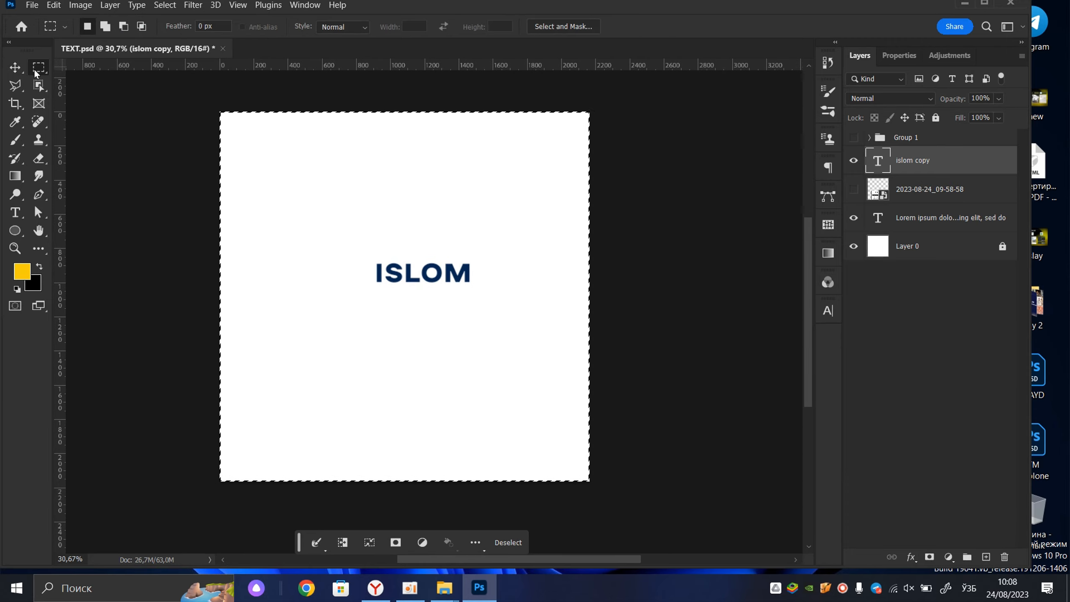
click(15, 68)
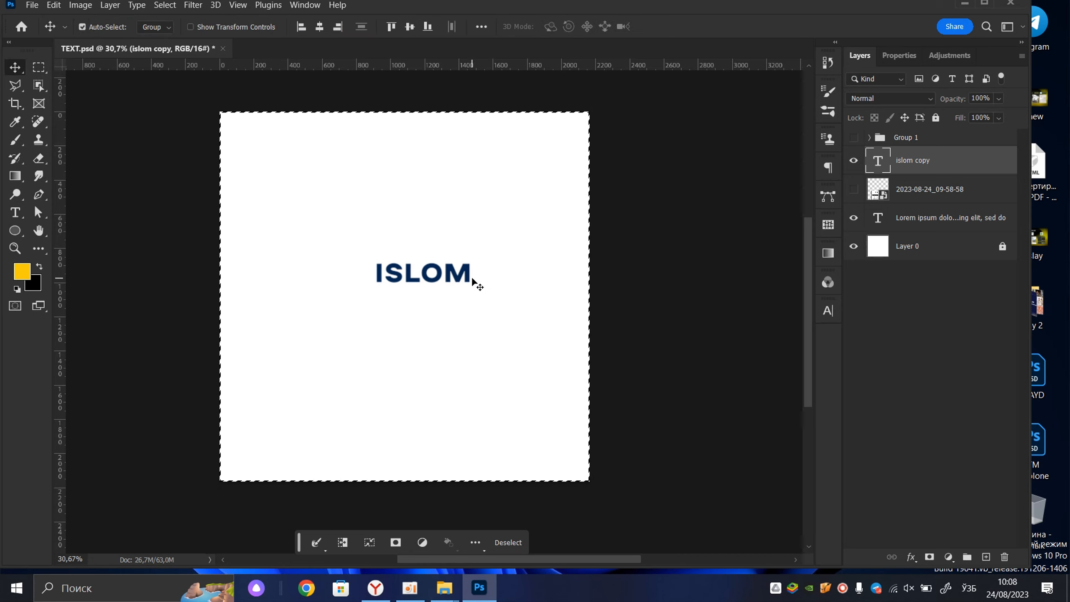
key(ctrl+d)
- Scale the bold text up to about 240% and shift it slightly left of the page center
drag(450, 280, 530, 232)
key(ctrl+t)
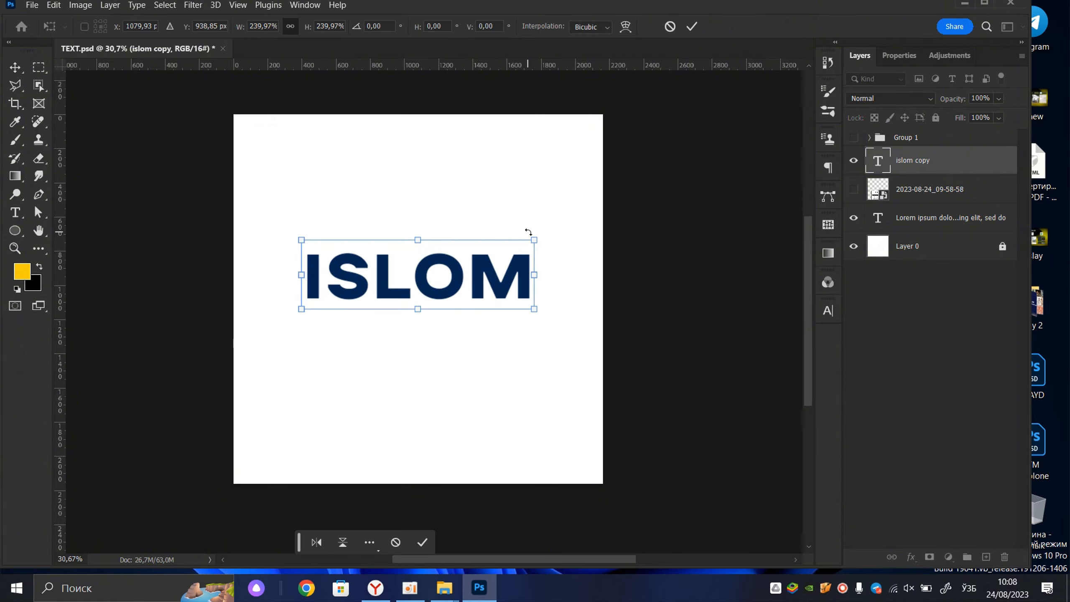
click(692, 26)
scroll(439, 262, up, 1)
drag(461, 271, 445, 271)
scroll(446, 271, down, 2)
- Select the entire canvas and center the large bold text on it horizontally and vertically
key(ctrl+a)
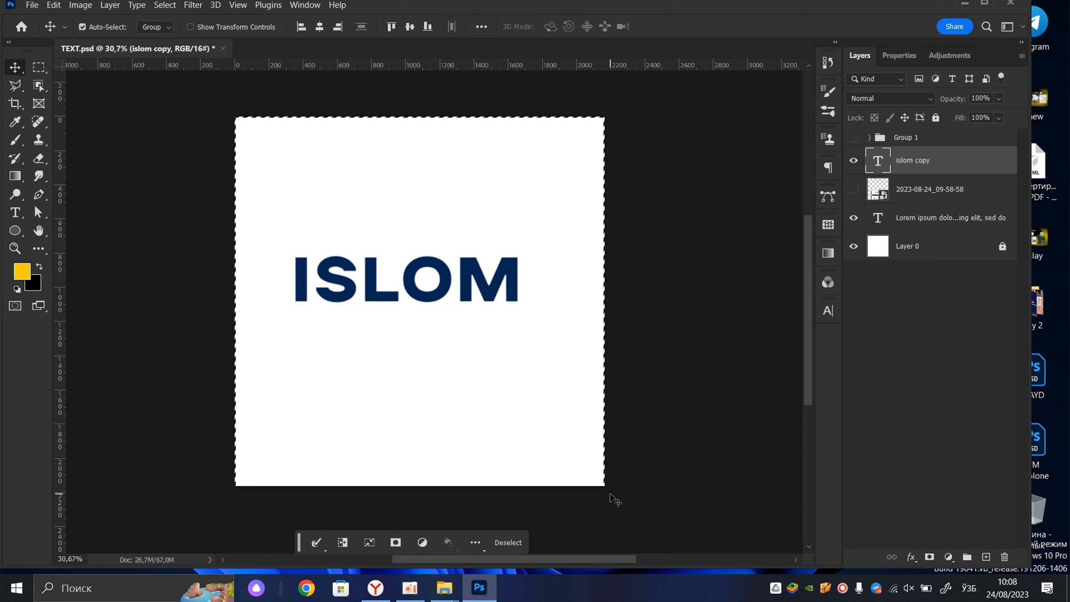
click(320, 28)
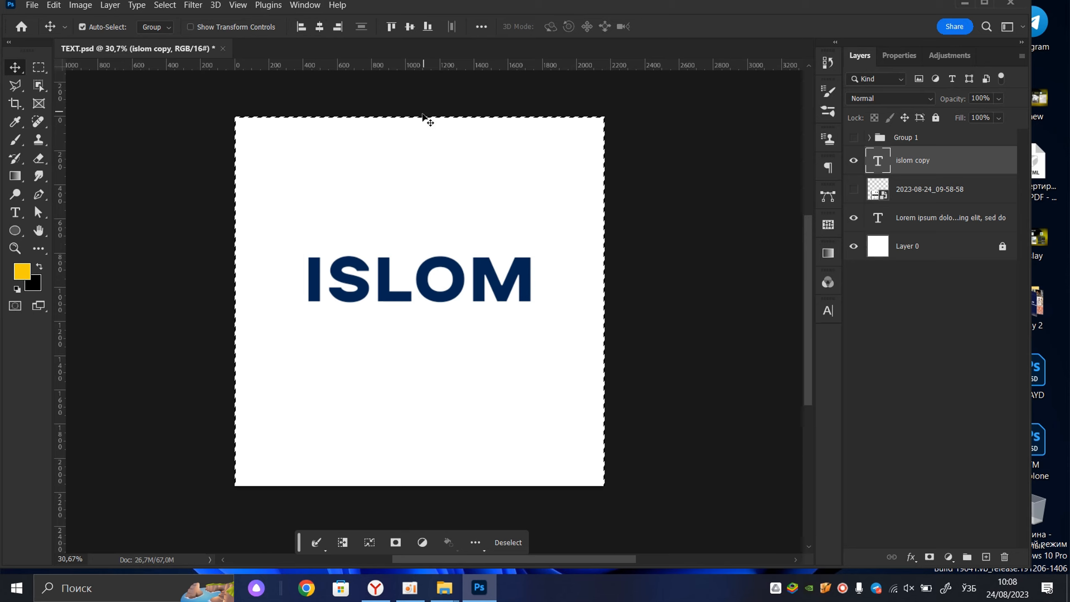
click(410, 28)
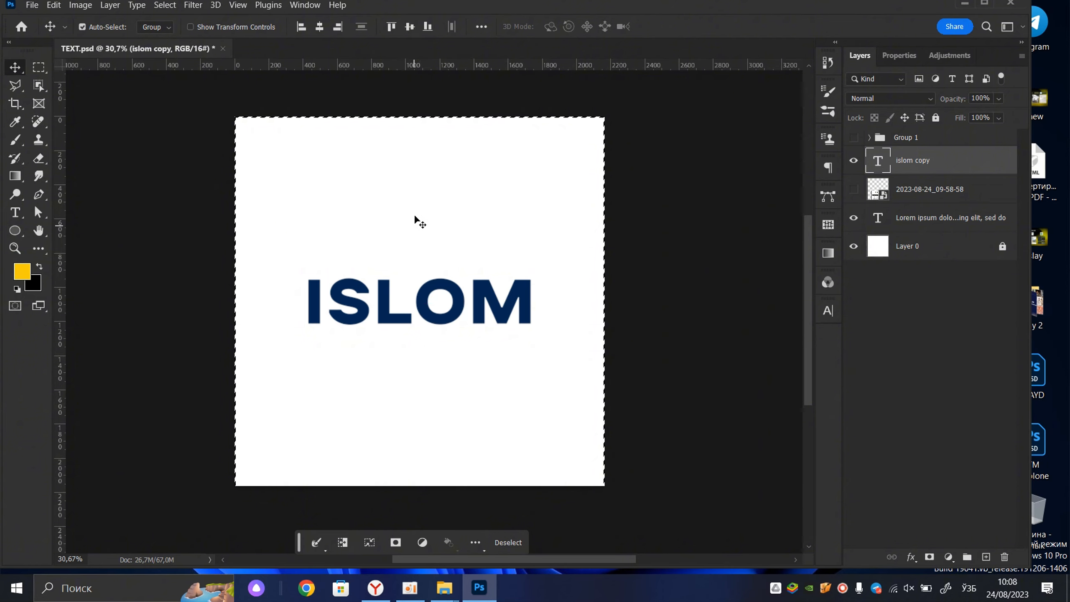
- Align the large text to the canvas's bottom edge and try both its left and right edges
click(428, 29)
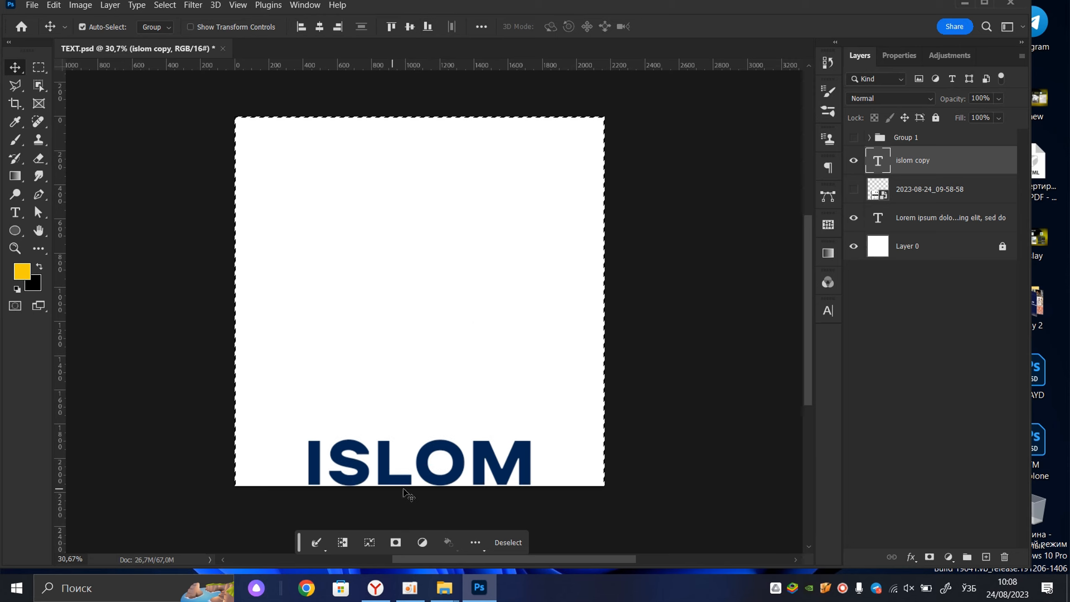
click(303, 27)
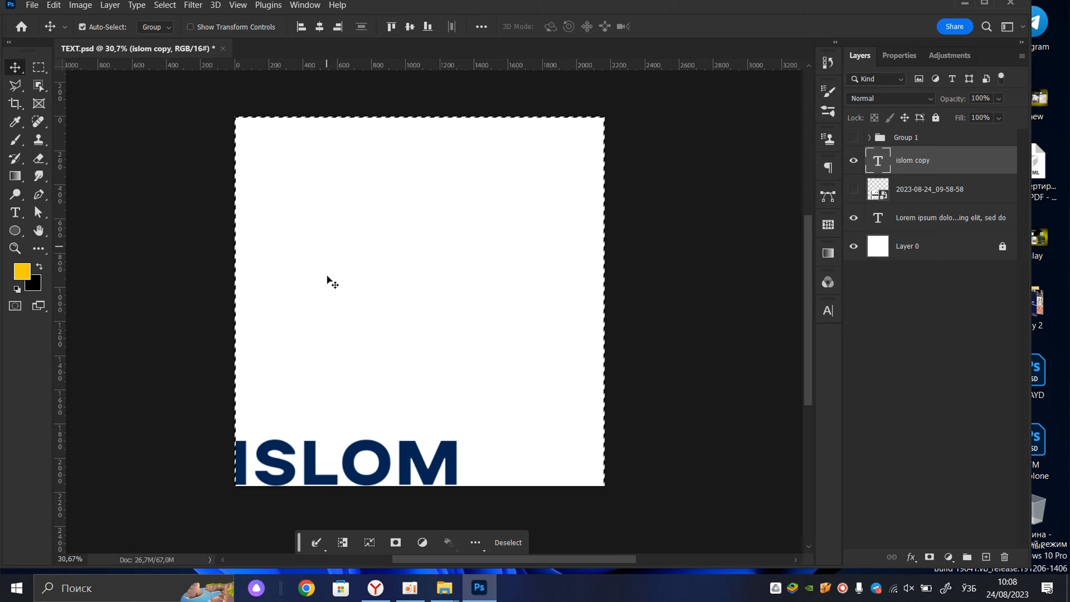
click(337, 27)
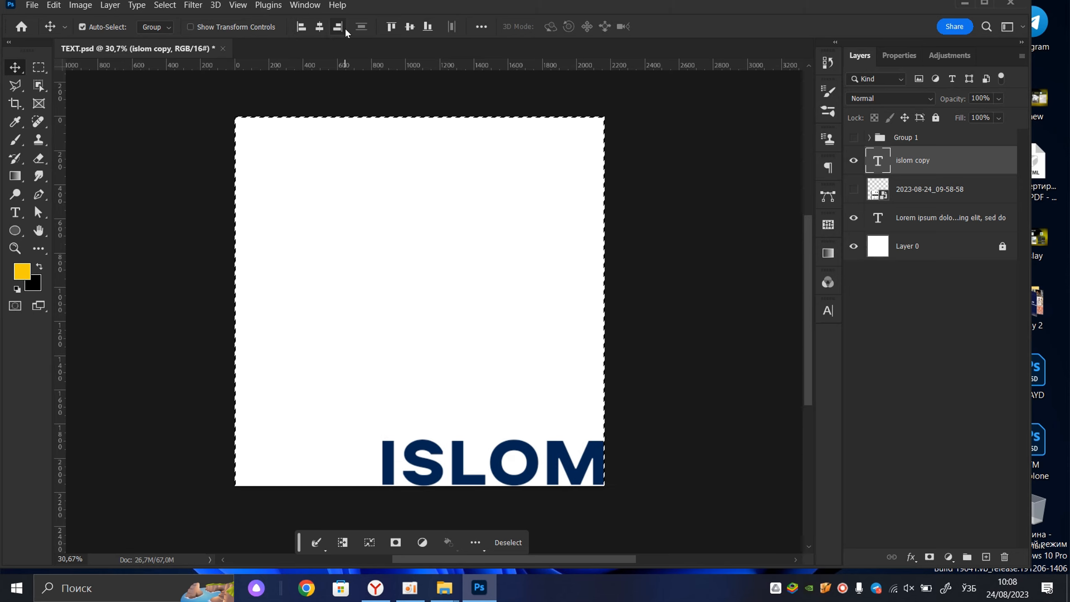
- Center the large text vertically and horizontally on the canvas and clear the selection
click(409, 28)
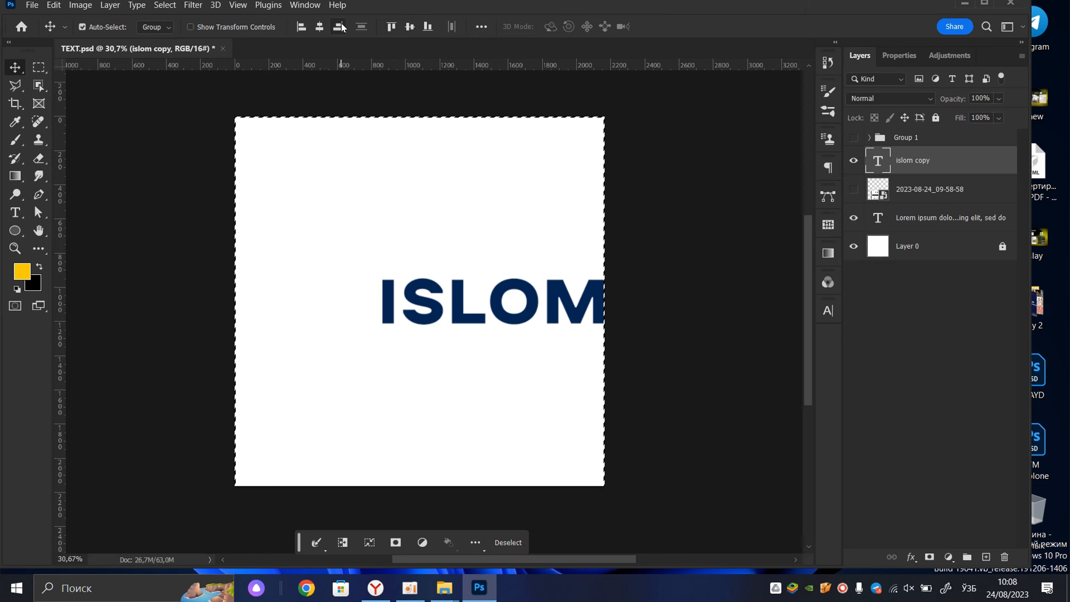
click(319, 27)
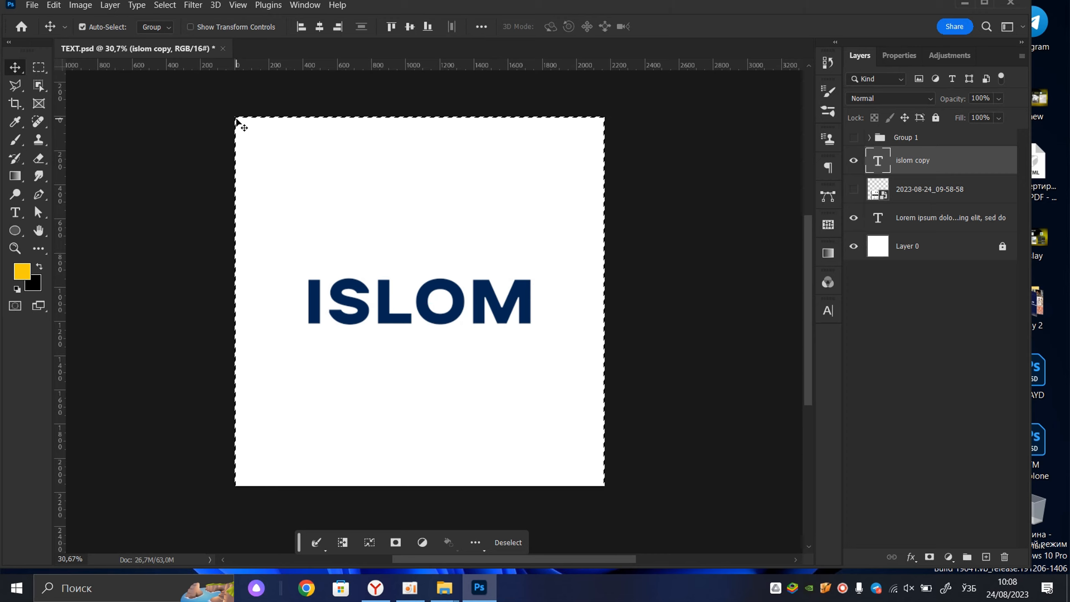
key(ctrl+d)
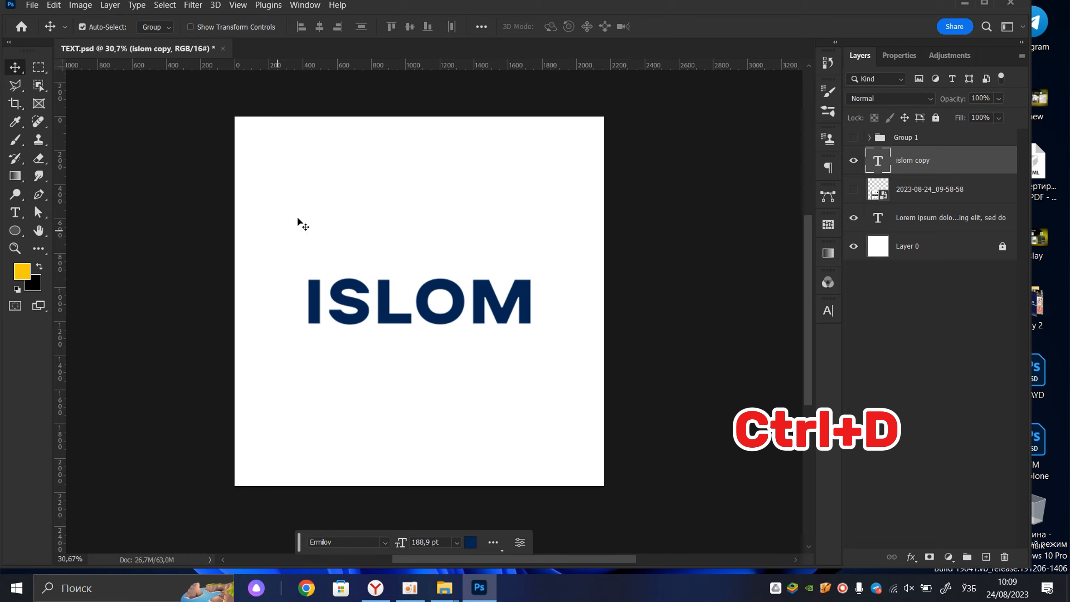
- Open the large text for editing, commit it as is, and briefly select and deselect the entire canvas
click(679, 221)
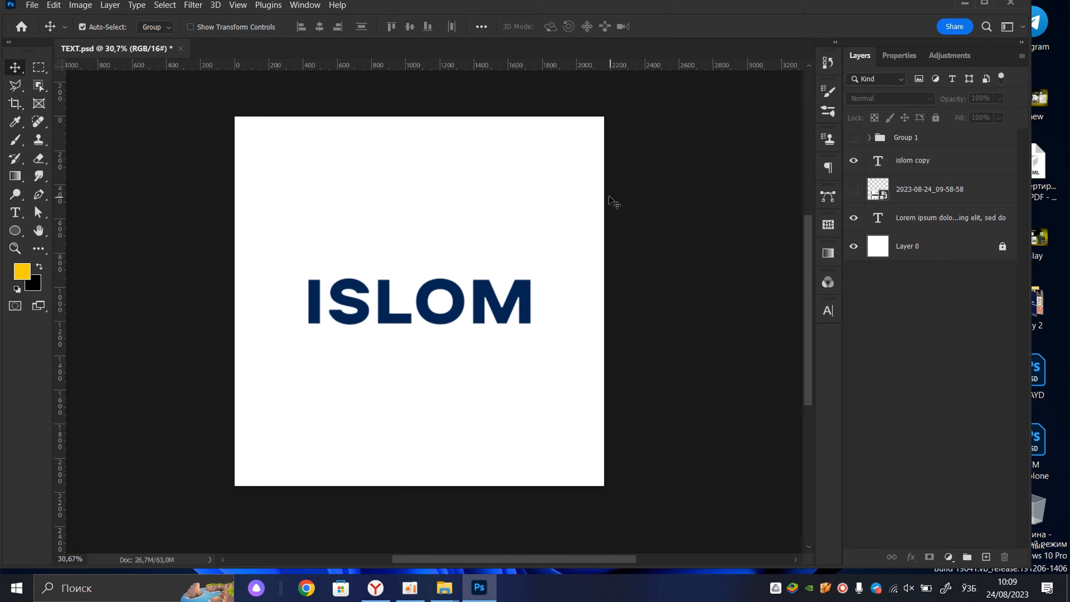
double_click(449, 312)
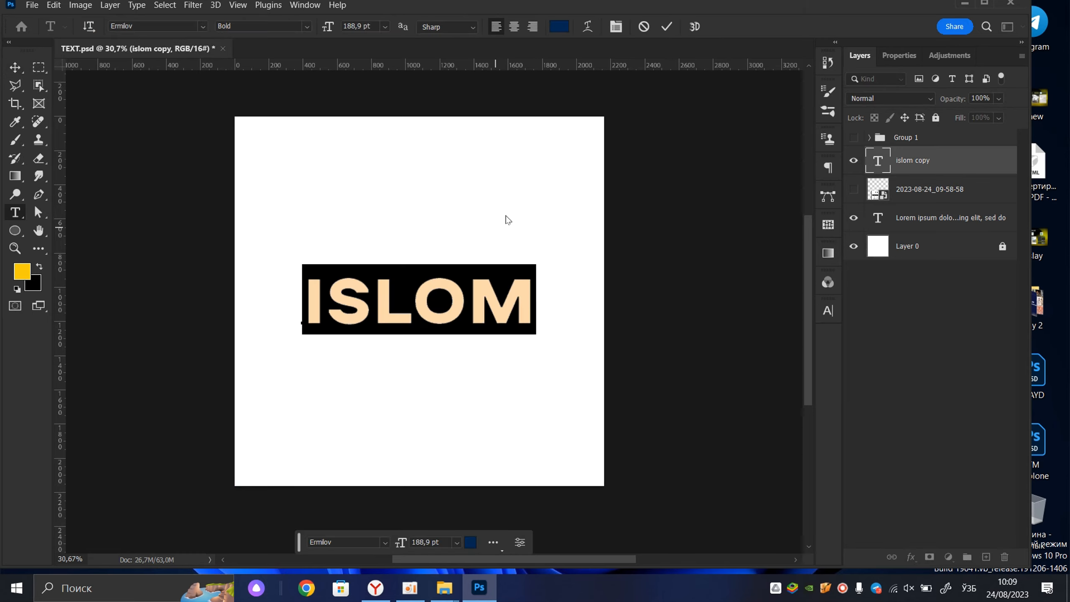
click(666, 26)
key(v)
key(ctrl+a)
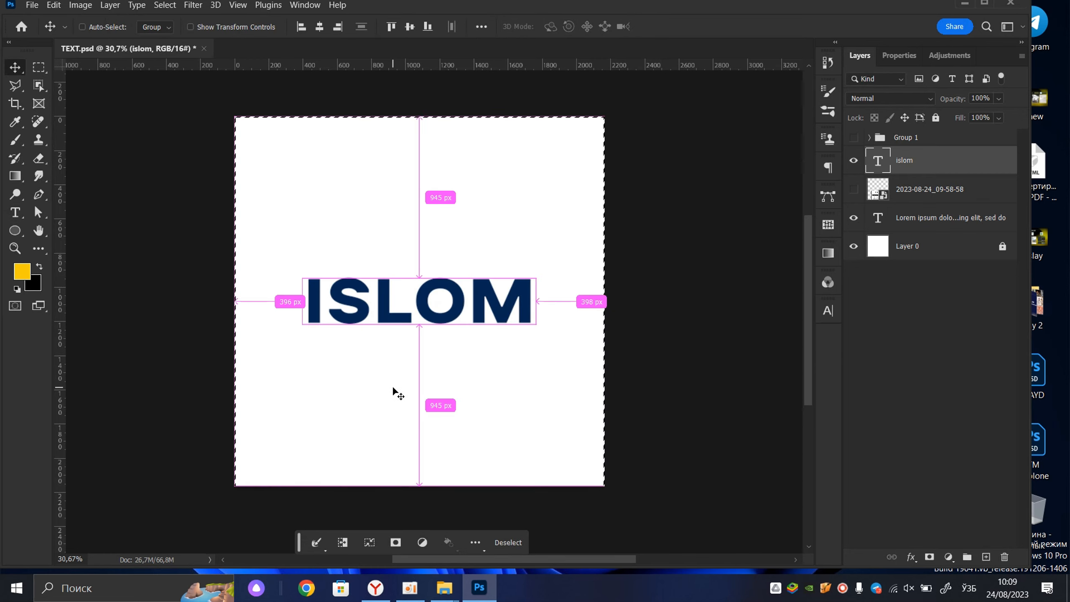
key(ctrl+d)
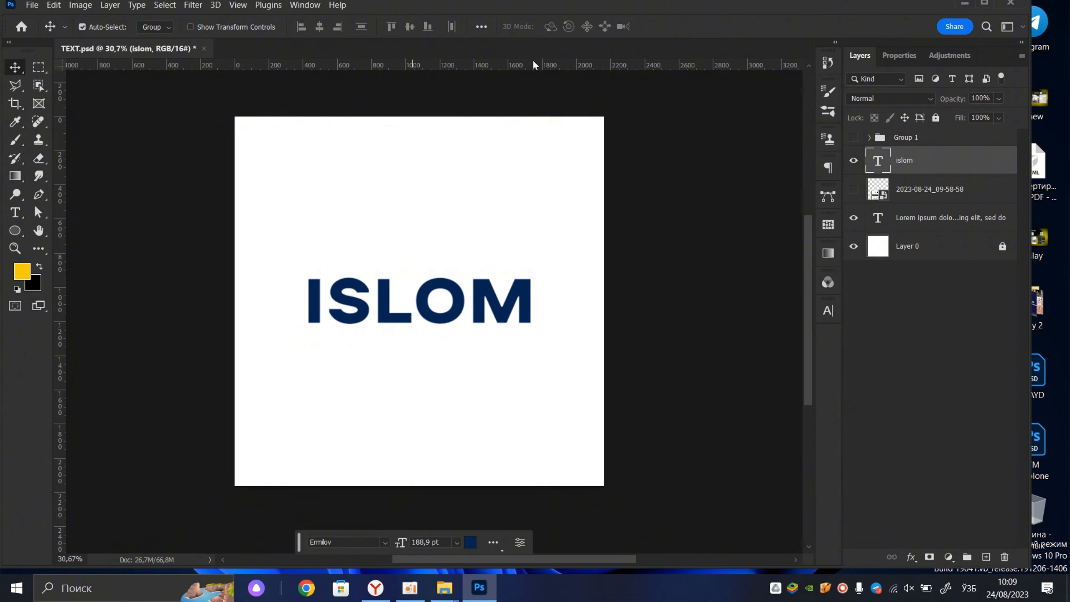
- Move the large text slightly up the page and ungroup Group 1 to release the two small texts
drag(469, 298, 476, 268)
click(901, 144)
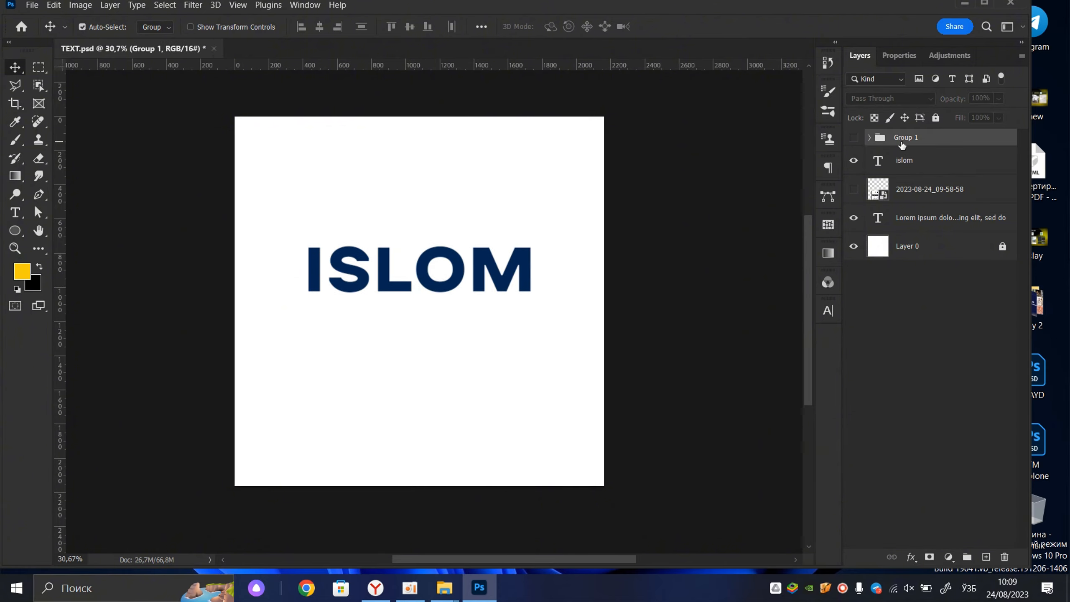
key(ctrl+shift+g)
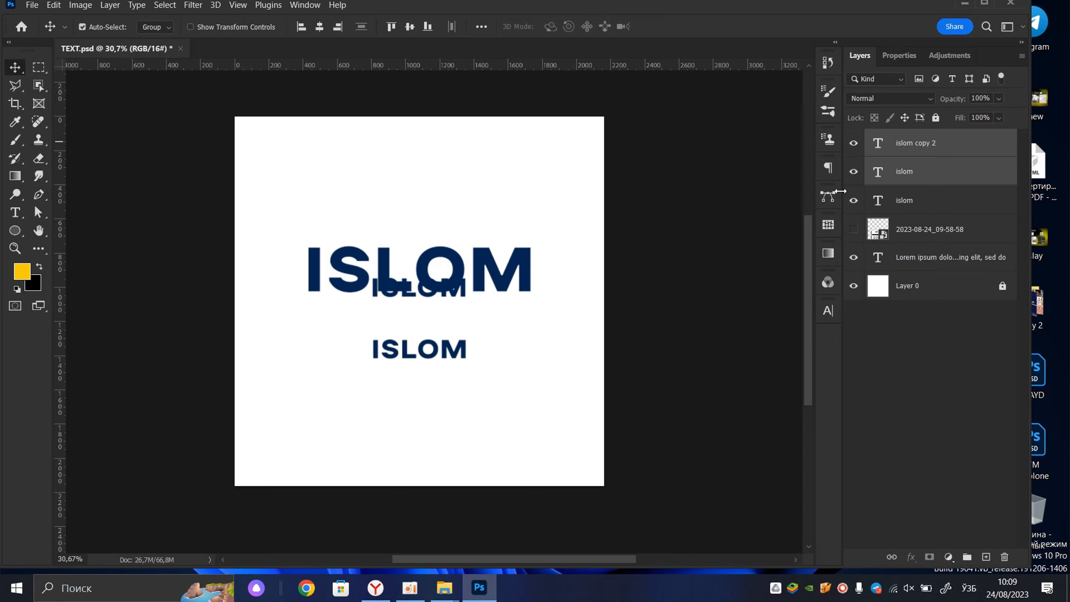
- Delete the large bold text and duplicate the upper small text above the remaining two
click(554, 258)
scroll(446, 285, up, 3)
drag(466, 268, 480, 252)
key(Delete)
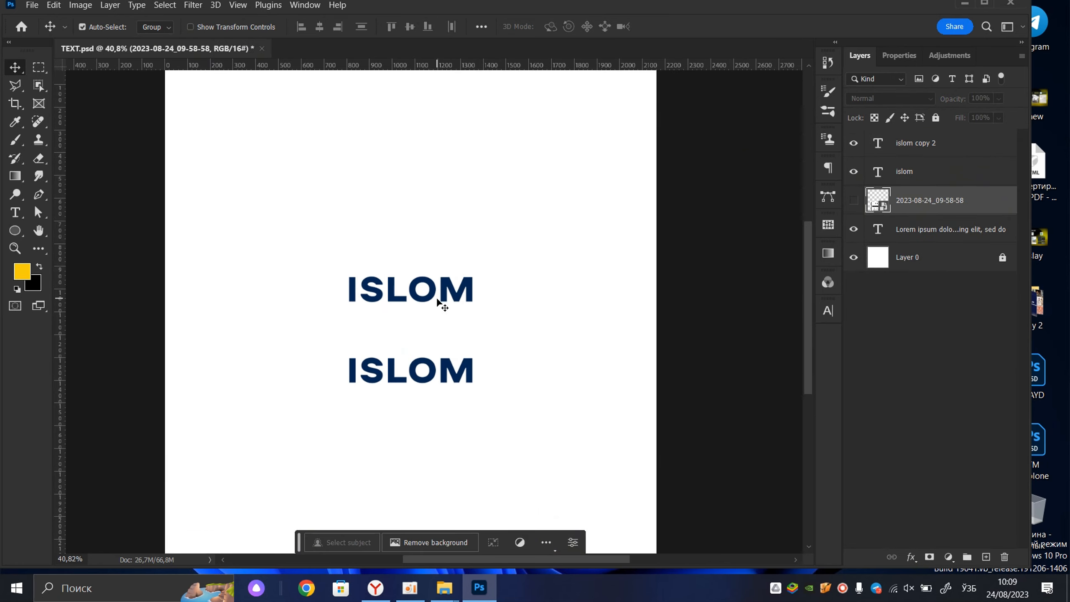
drag(454, 292, 454, 232)
scroll(438, 289, up, 1)
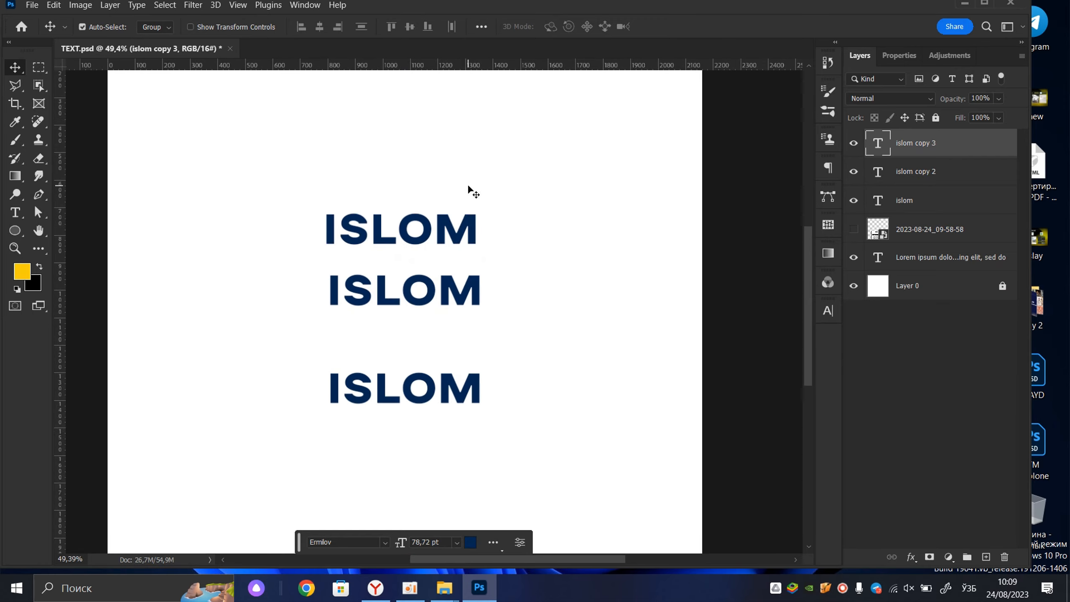
- Select the three small bold texts, align their left edges and distribute them evenly in the vertical direction
drag(469, 188, 396, 449)
scroll(413, 366, down, 3)
mouse_move(414, 365)
mouse_down()
mouse_move(425, 289)
mouse_move(398, 356)
mouse_up()
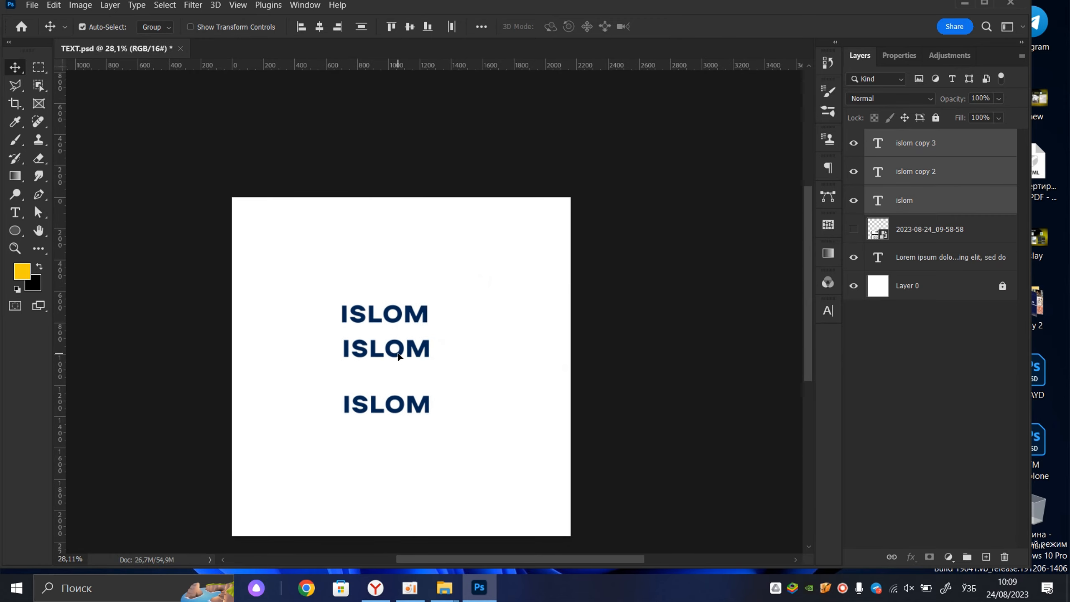
scroll(398, 356, down, 2)
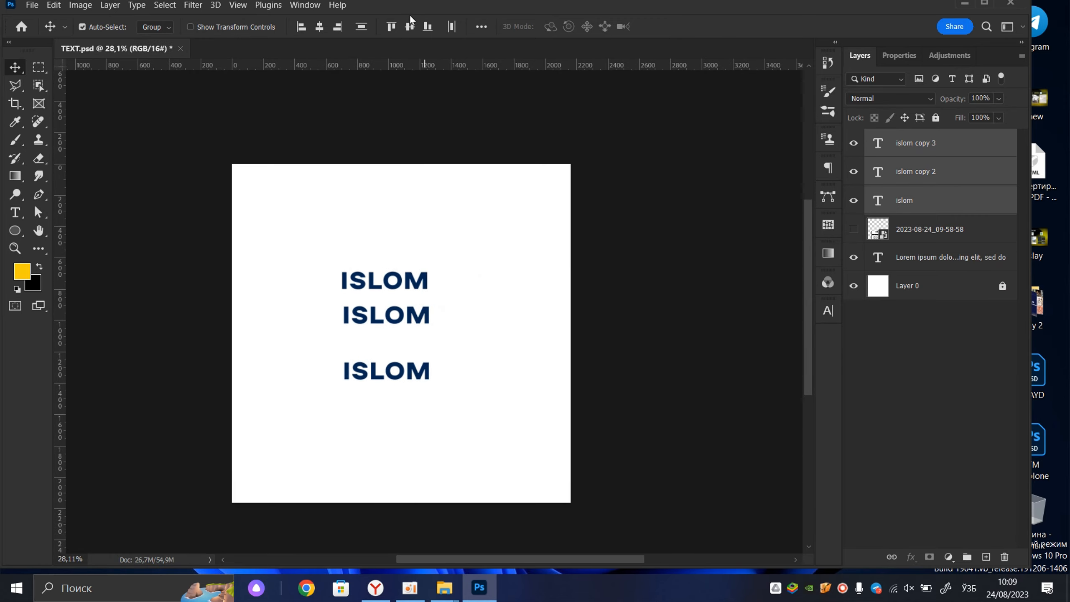
click(305, 27)
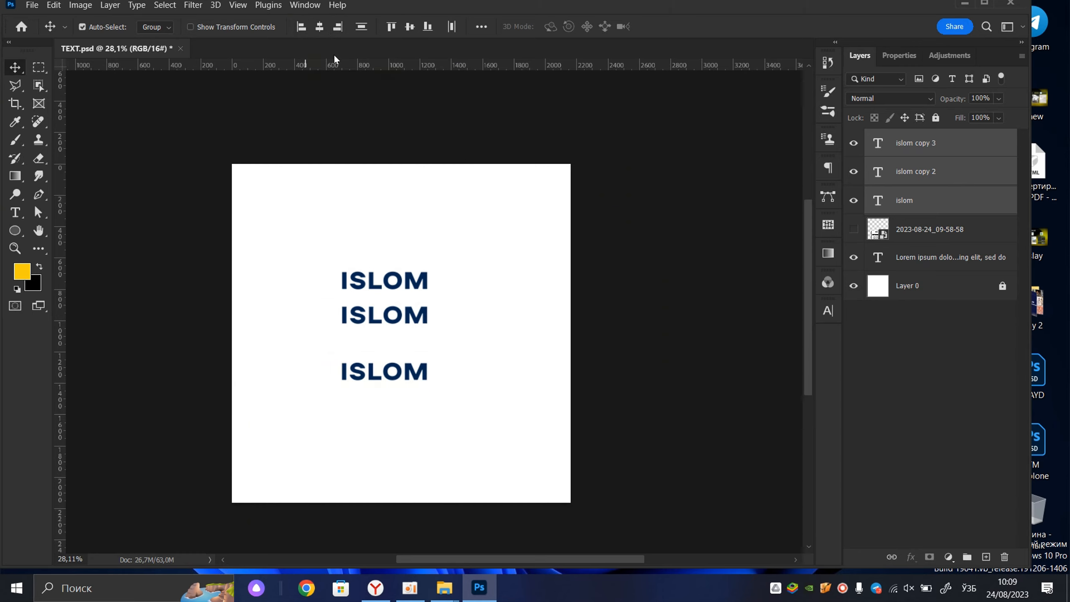
click(362, 26)
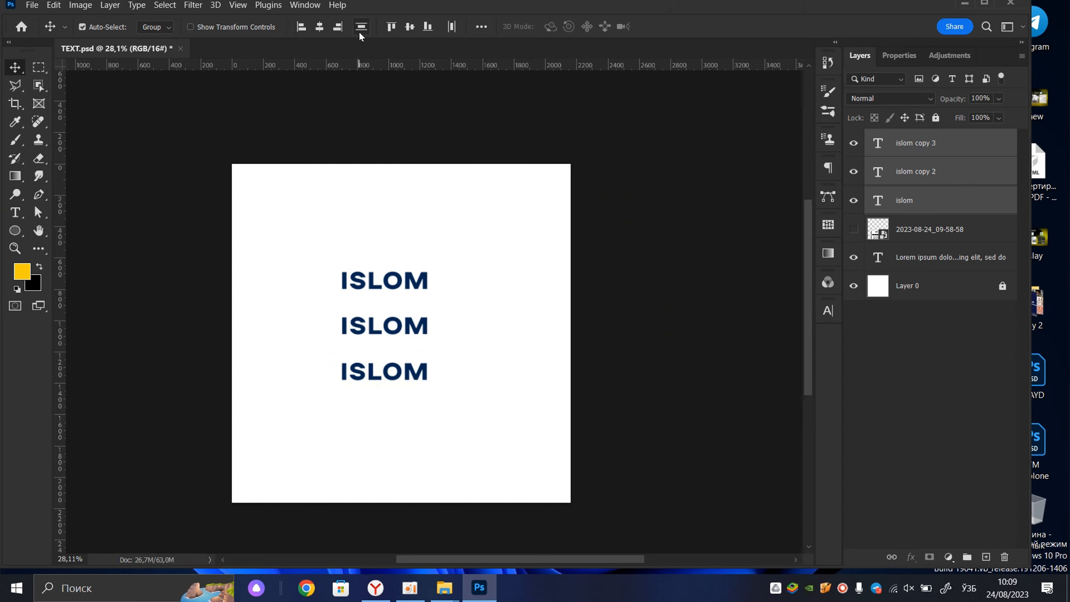
- Move the topmost bold text farther up, away from the two texts below it
click(687, 225)
mouse_move(405, 288)
mouse_down()
mouse_move(436, 263)
mouse_move(422, 278)
mouse_up()
drag(467, 235, 327, 383)
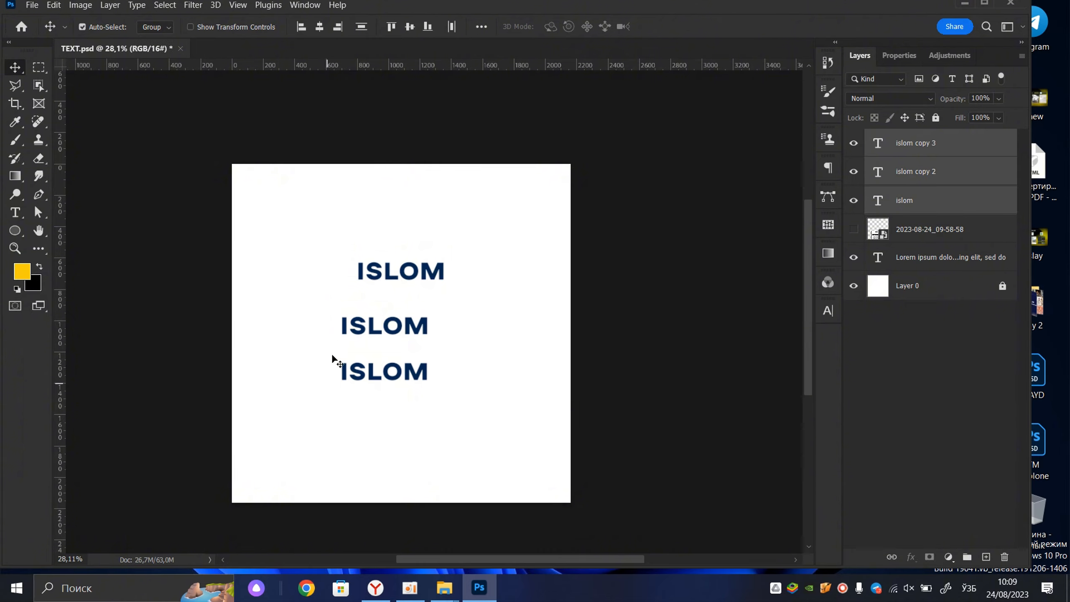
click(507, 244)
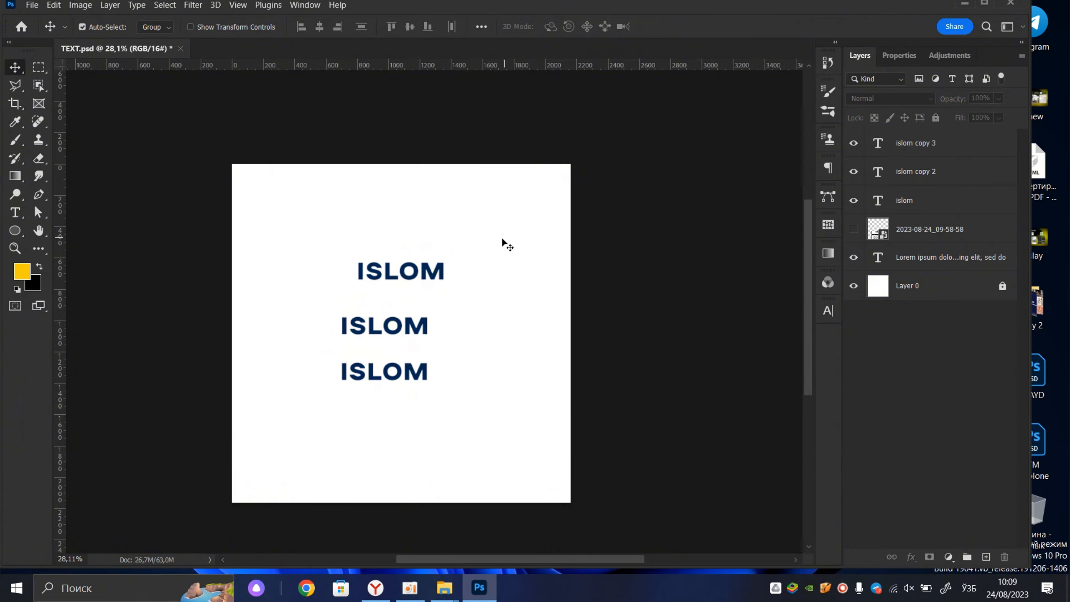
drag(411, 274, 401, 249)
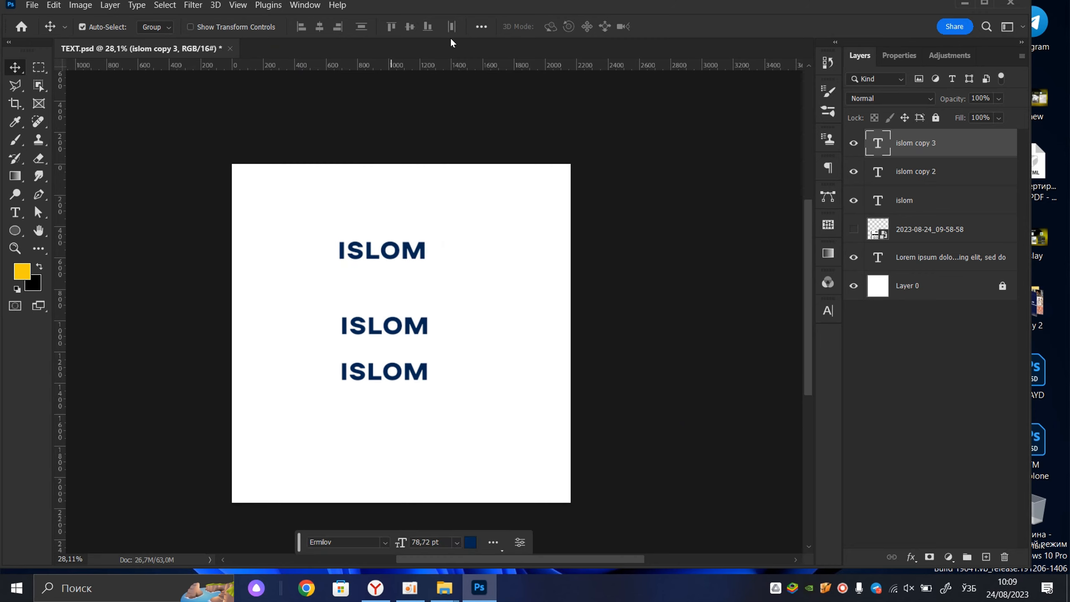
- Select the three bold texts together and move them slightly down the page
drag(399, 195, 380, 426)
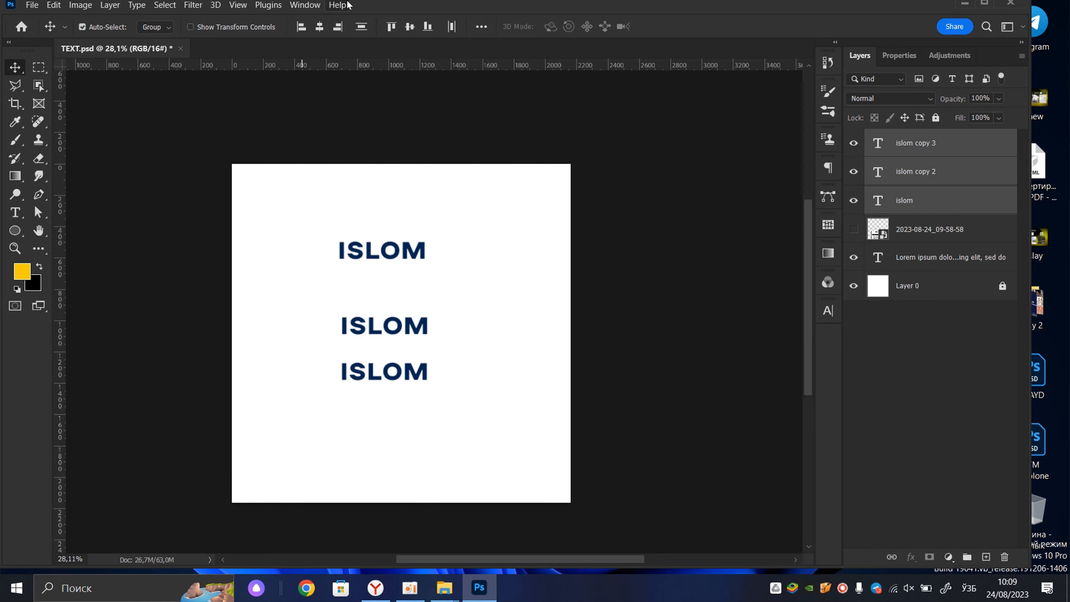
drag(393, 243, 393, 270)
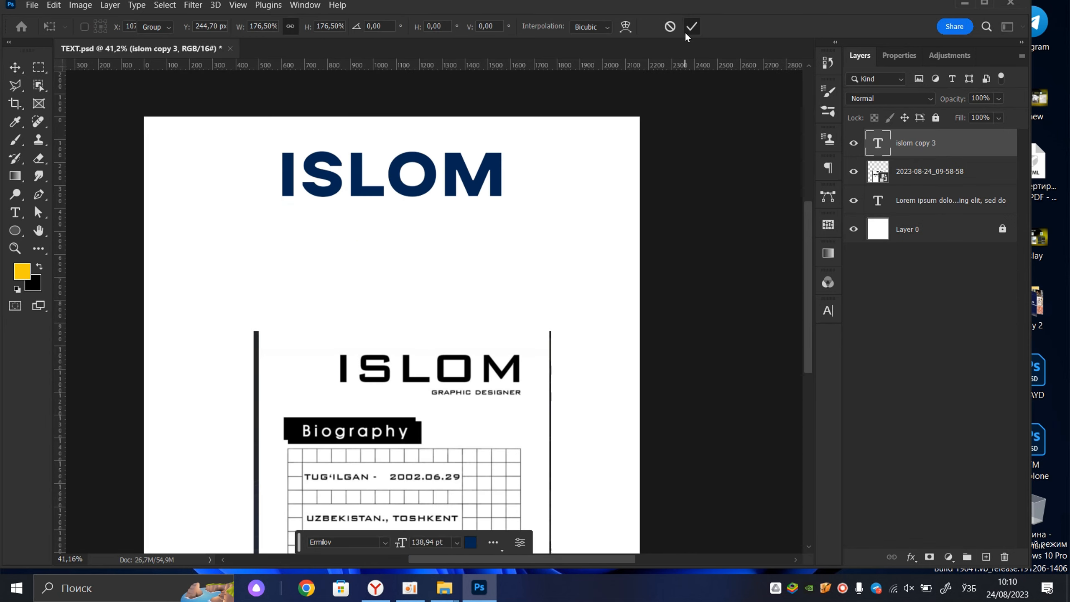
- Duplicate the large bold text just below itself and scale the copy down to 80,88 pt
drag(451, 150, 478, 193)
key(ctrl+t)
drag(531, 163, 496, 174)
click(692, 26)
scroll(476, 204, up, 4)
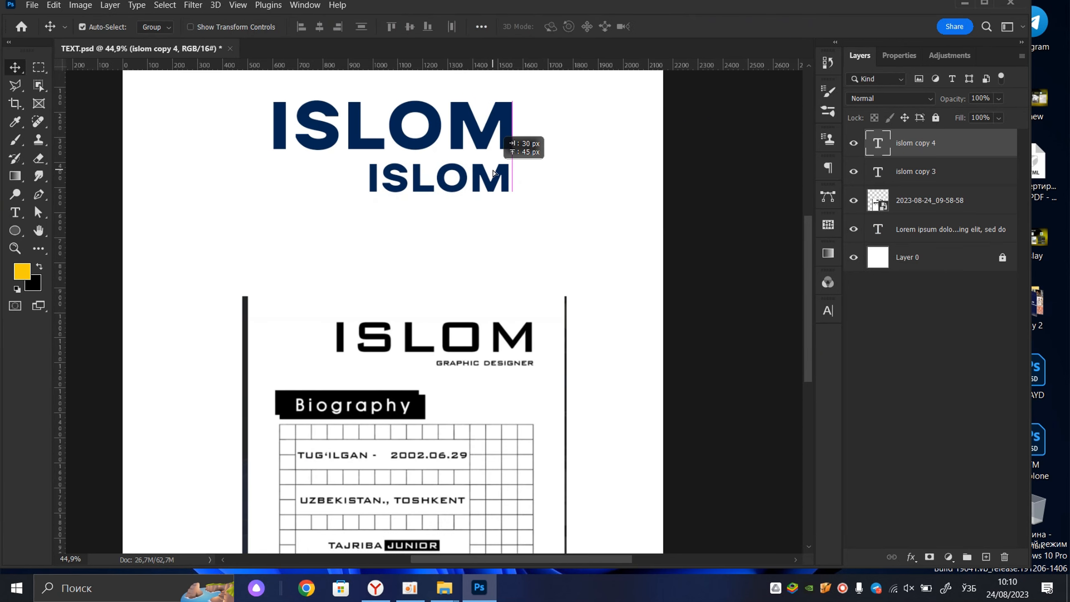
- Replace the wording of the smaller copy with "Graphic desiner"
double_click(493, 169)
text(ПКФ)
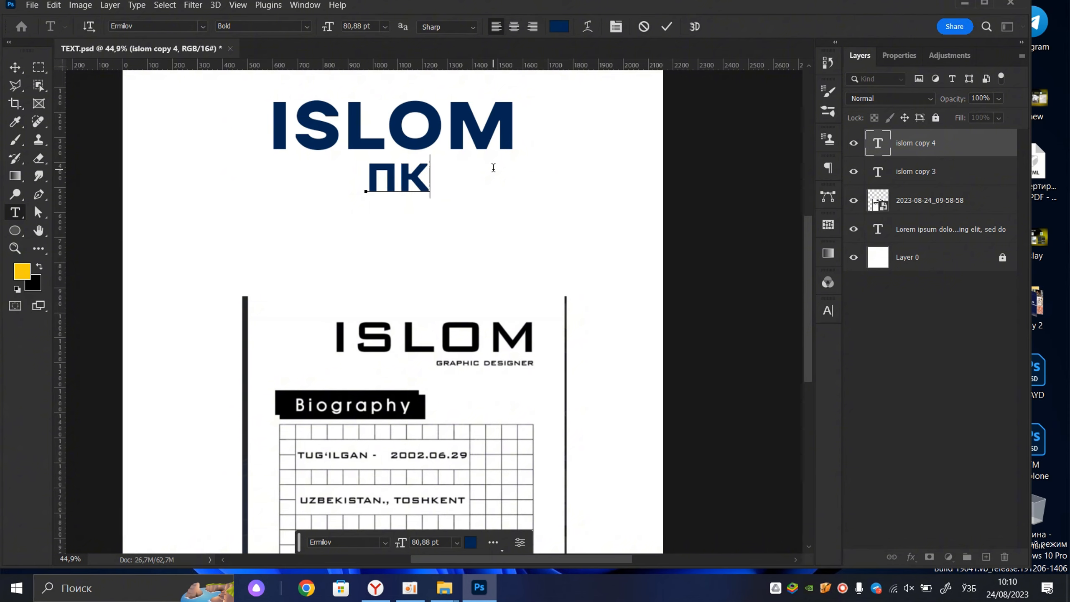
key(BackSpace)
key(BackSpace)
key(BackSpace)
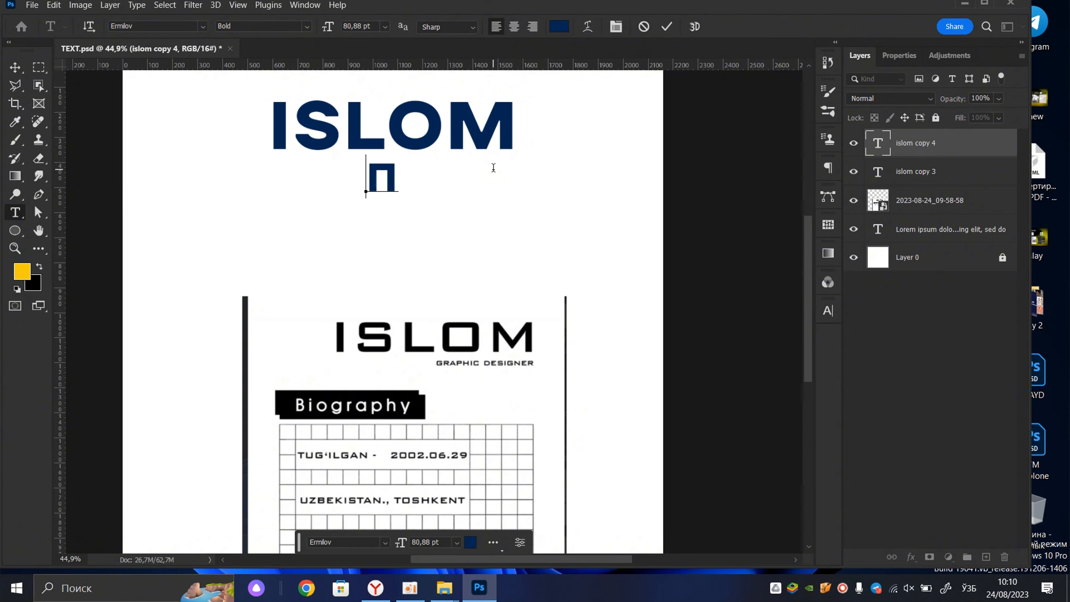
key(alt+shift)
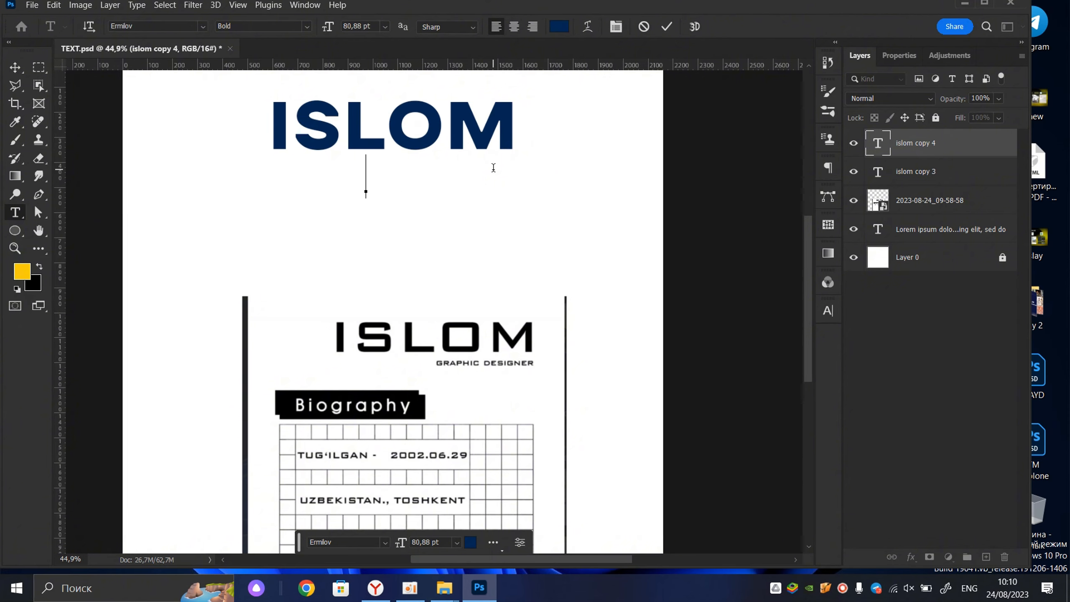
text(GRAPH)
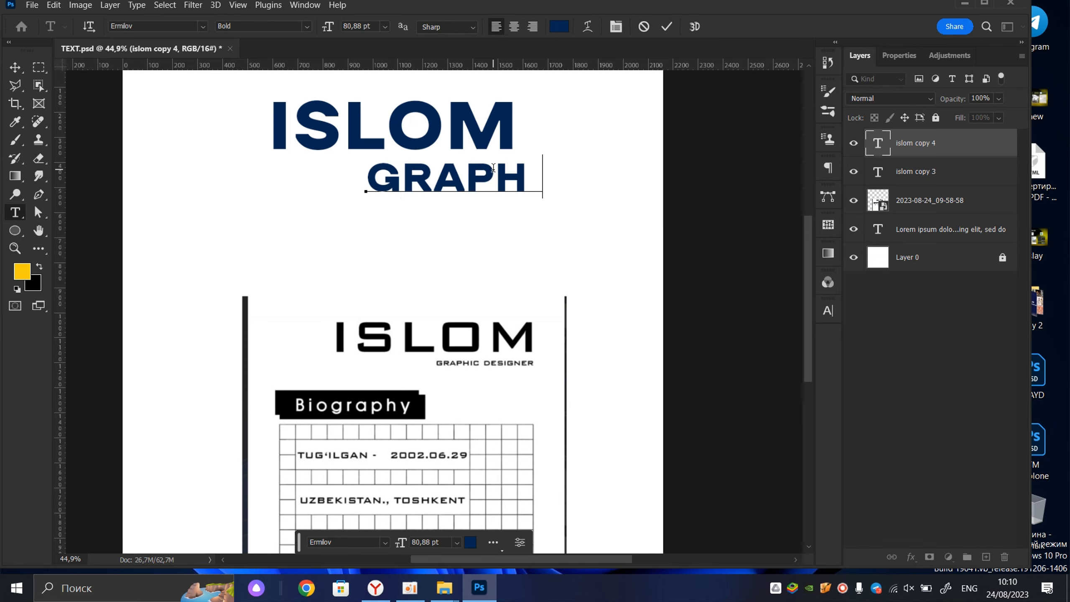
text(IC DES)
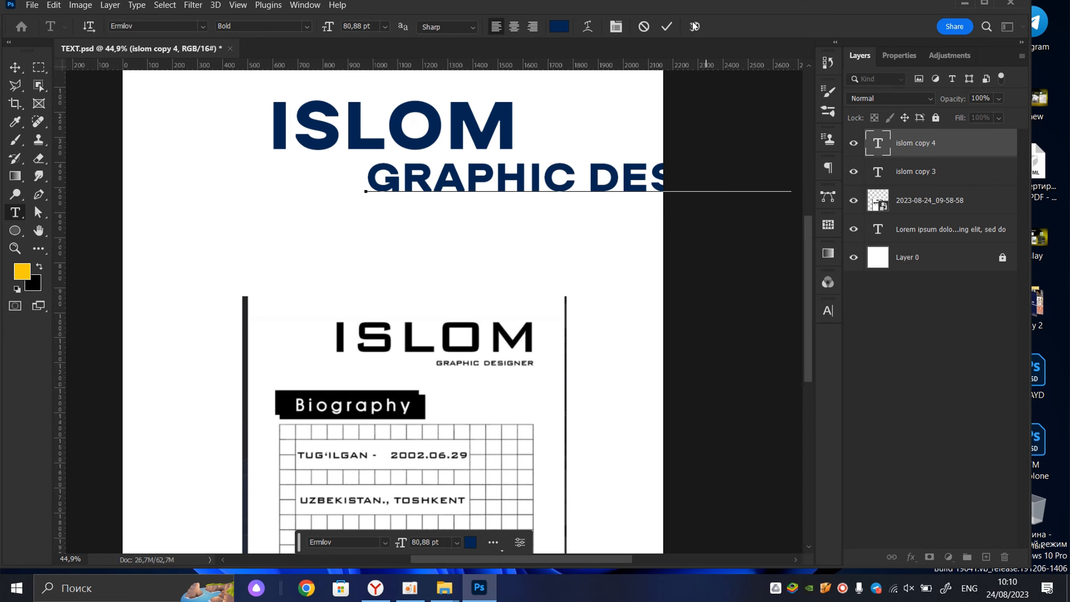
click(670, 25)
key(v)
- Scale the "Graphic desiner" text down to 37,84 pt and place it close beneath the large bold text
scroll(522, 281, down, 4)
scroll(526, 259, up, 2)
drag(552, 207, 429, 214)
key(ctrl+t)
drag(621, 188, 475, 201)
click(692, 27)
scroll(557, 201, up, 2)
scroll(467, 171, up, 4)
scroll(508, 153, up, 4)
drag(508, 153, 515, 224)
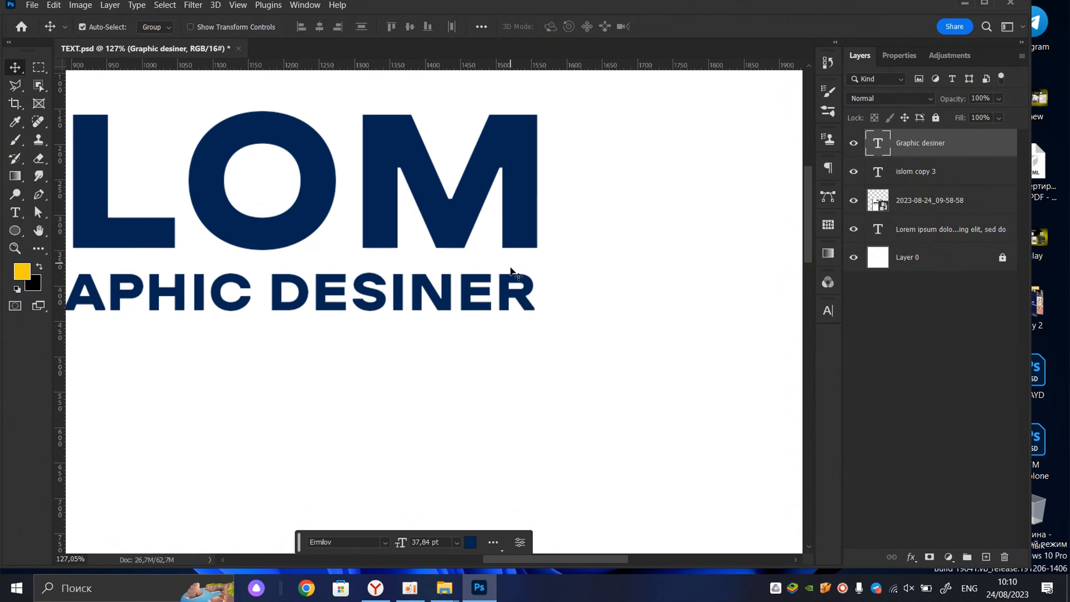
- Shrink the "Graphic desiner" text further to 31,39 pt, keeping its right edge in line with the large text above
drag(514, 297, 489, 169)
scroll(516, 300, down, 4)
scroll(515, 299, down, 4)
key(ctrl+t)
click(692, 27)
scroll(486, 163, down, 1)
scroll(487, 162, down, 1)
scroll(490, 169, down, 2)
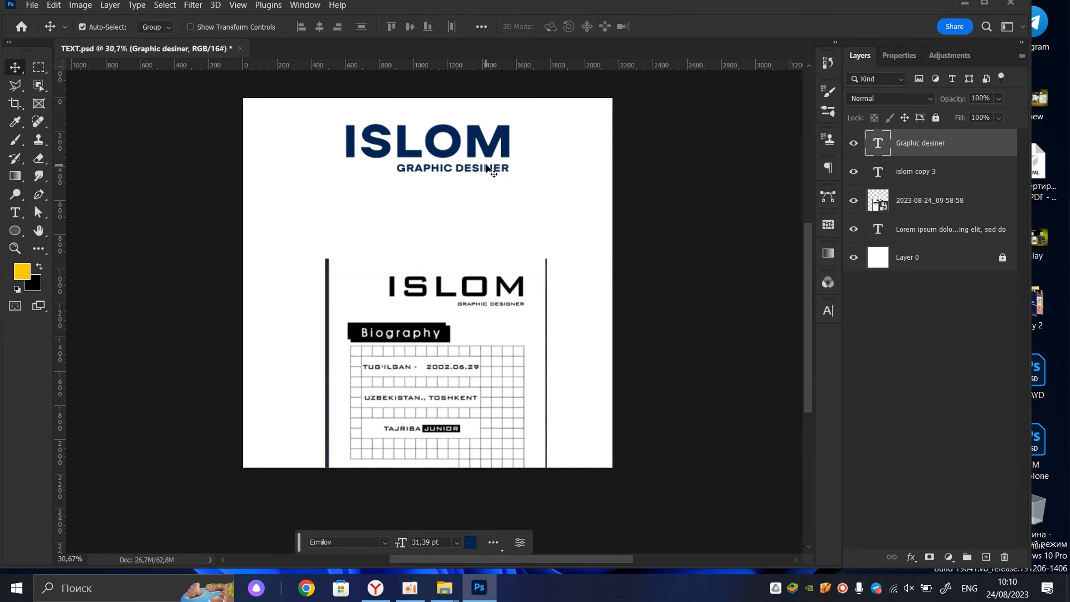
- Examine the Biography heading box and grid in the reference image, along with the available shape tools
drag(480, 239, 473, 185)
scroll(395, 277, up, 13)
scroll(380, 266, down, 5)
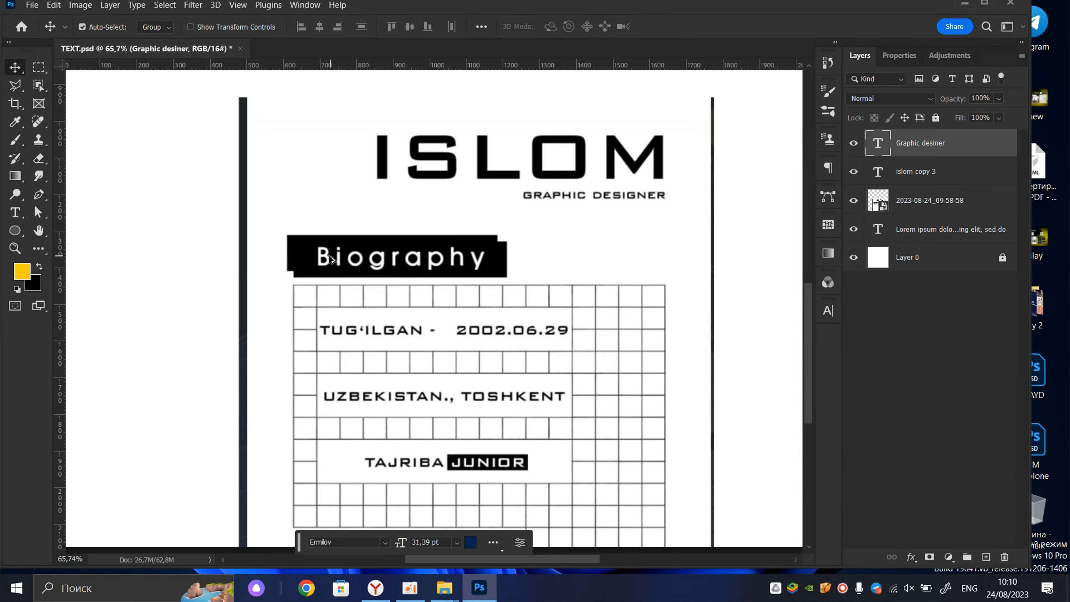
scroll(309, 252, up, 5)
scroll(274, 229, down, 3)
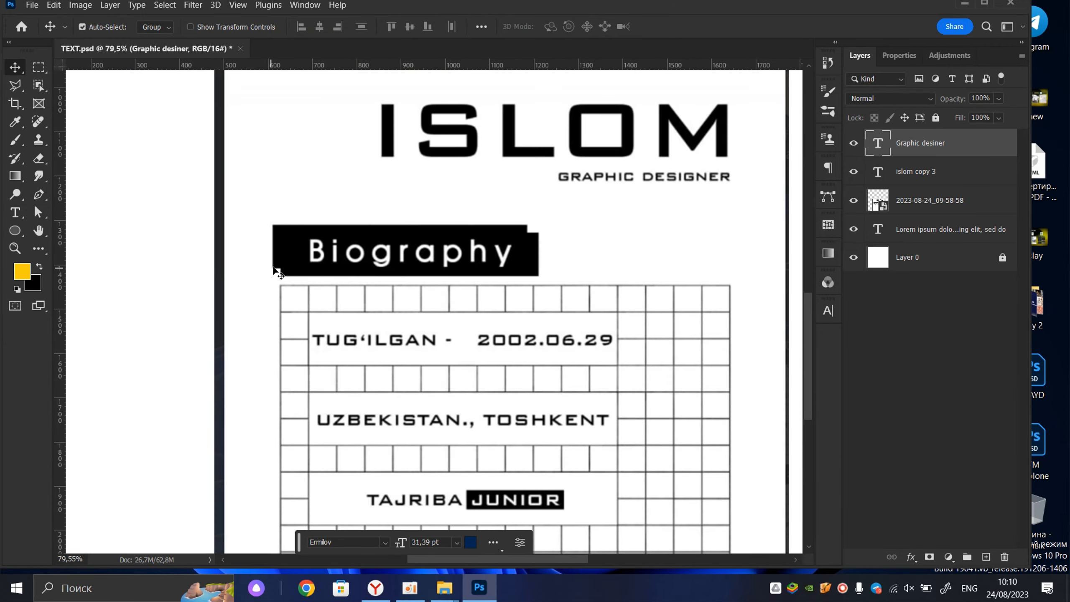
click(25, 232)
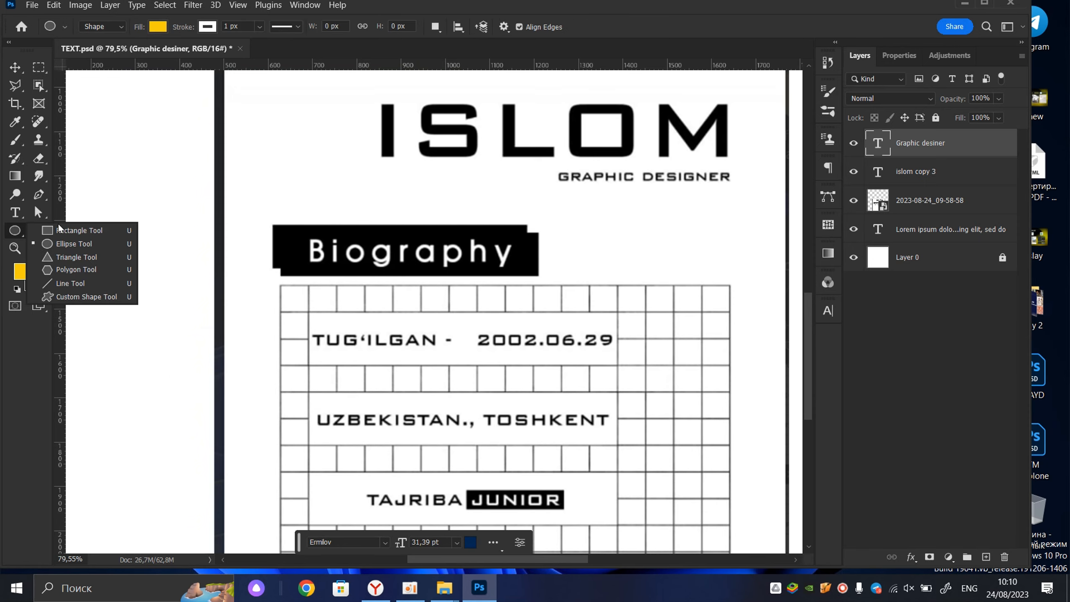
click(15, 67)
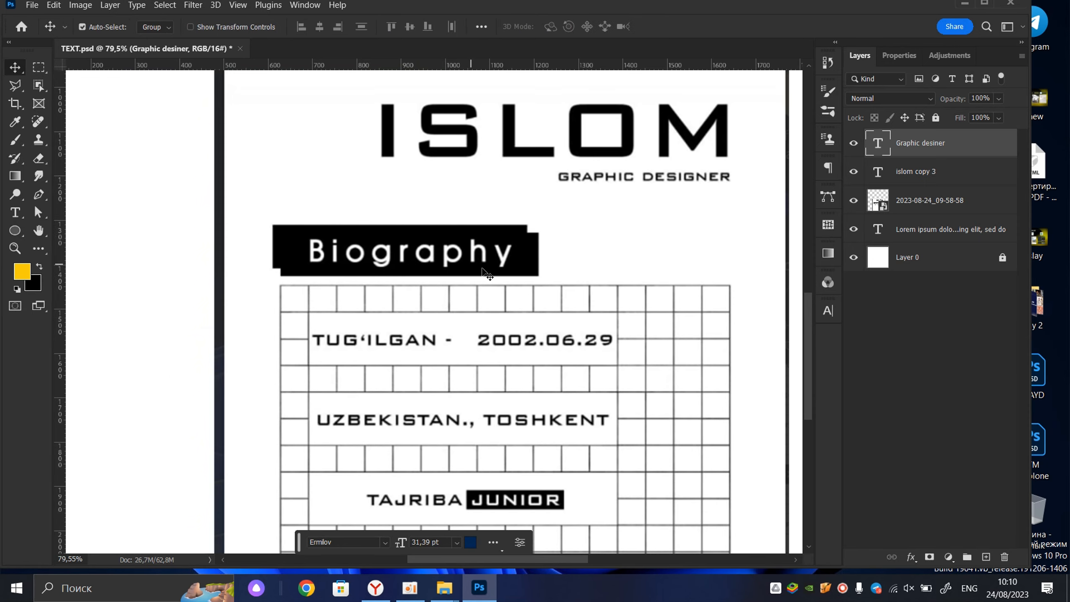
- Move the reference image to the page's lower-right corner and hide its layer
scroll(403, 356, down, 10)
scroll(403, 356, up, 2)
scroll(403, 356, down, 2)
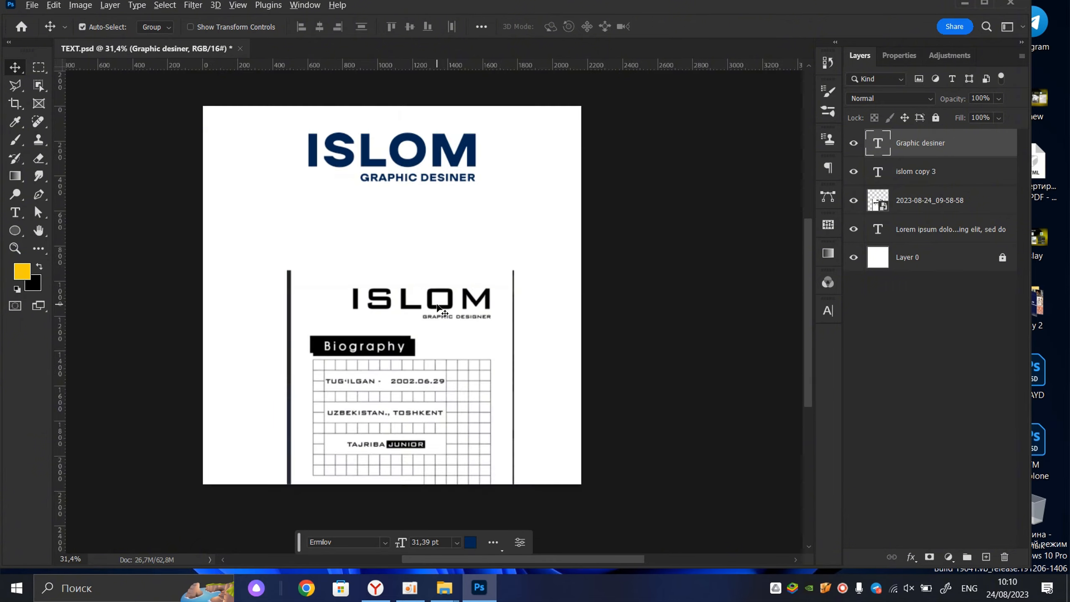
drag(432, 326, 591, 486)
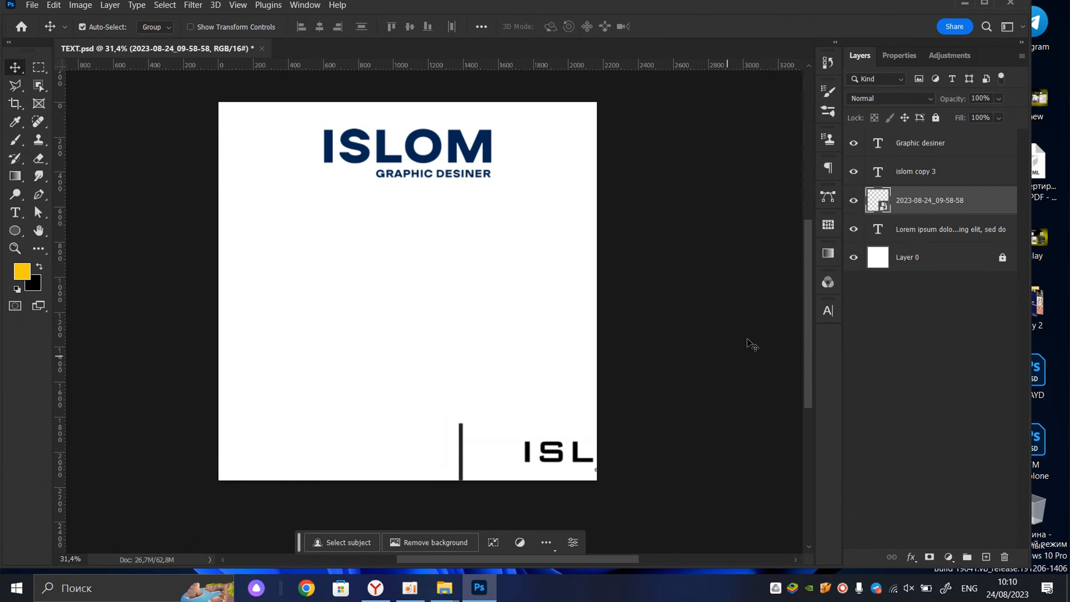
click(853, 200)
- Duplicate the large bold text lower on the page and open the copy's wording for editing
drag(426, 158, 364, 233)
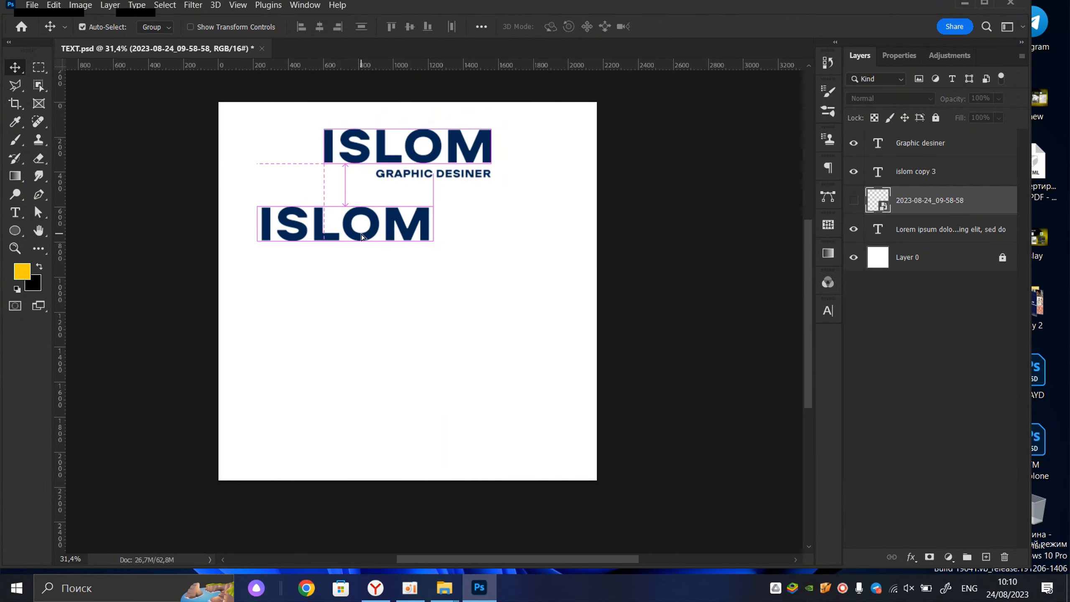
scroll(363, 230, up, 3)
double_click(361, 231)
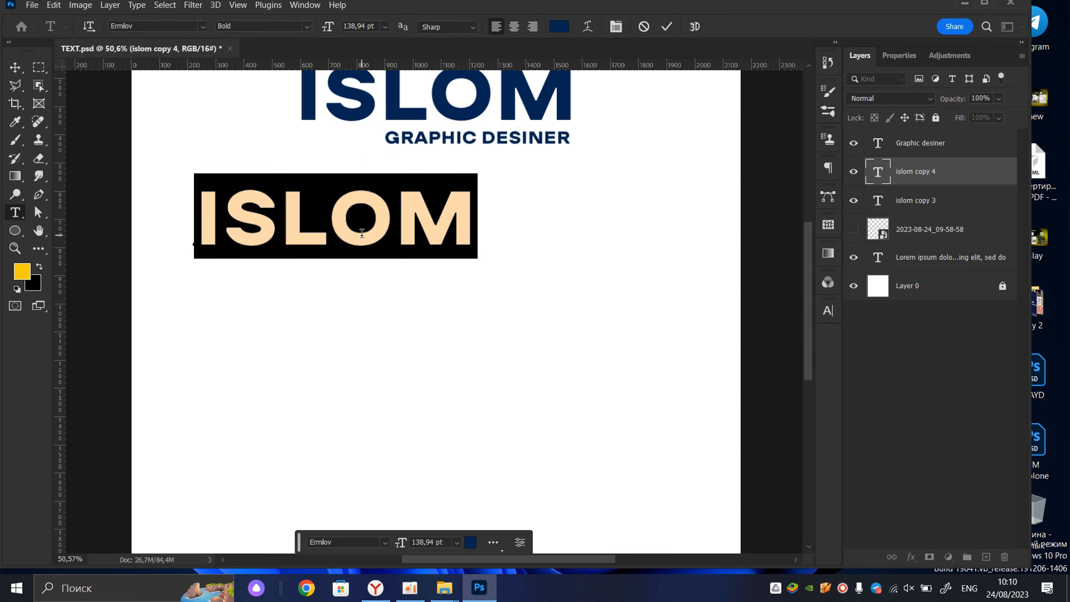
click(669, 27)
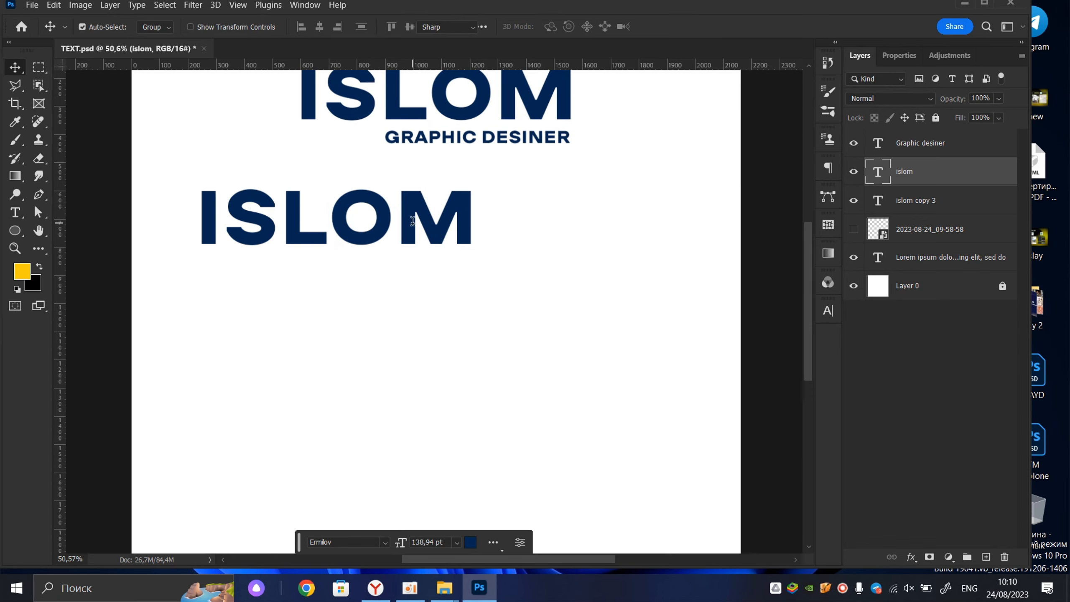
double_click(413, 230)
click(669, 26)
scroll(522, 111, down, 3)
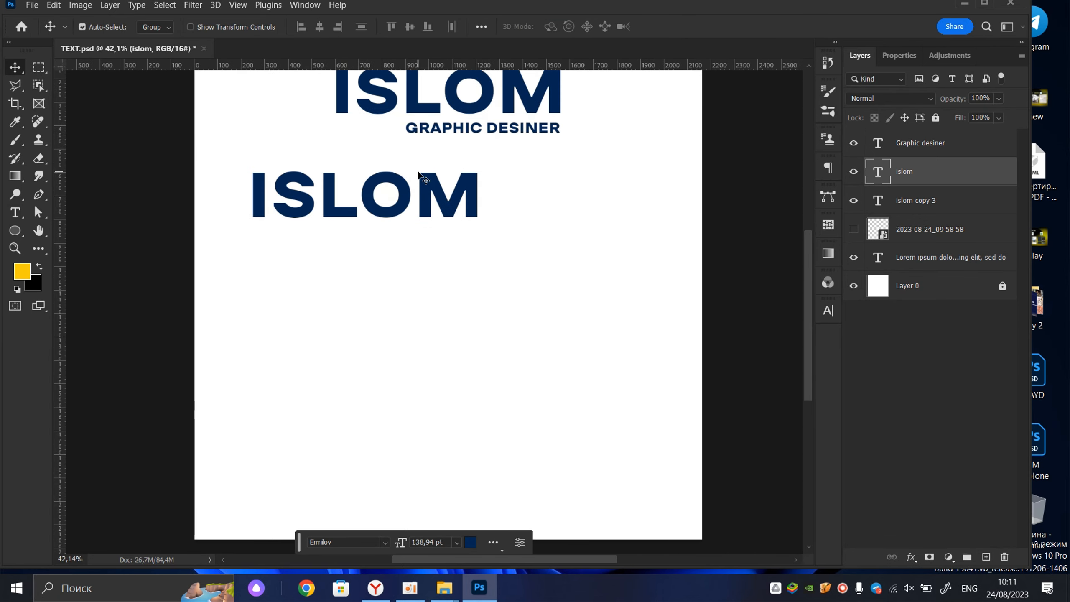
- Shift the duplicated large text slightly and replace its wording with "PHO"
drag(448, 213, 467, 216)
double_click(461, 206)
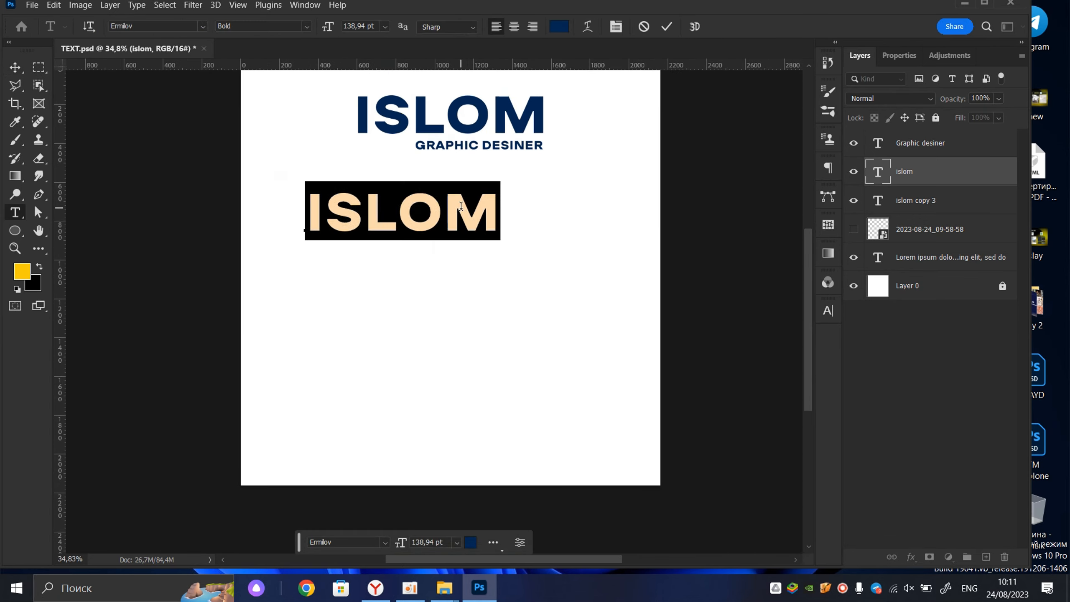
text(PHO)
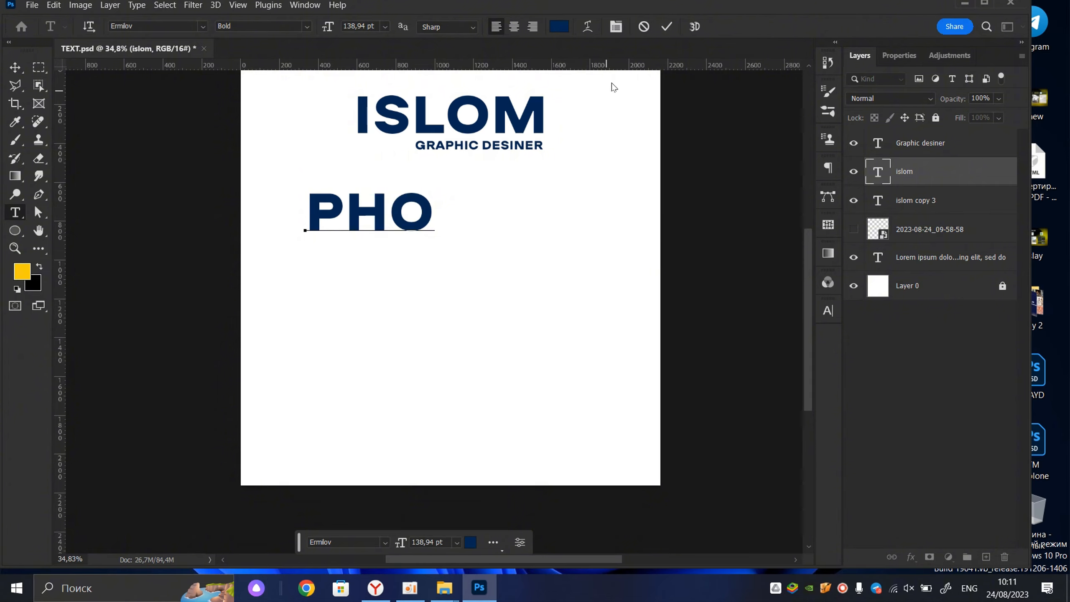
click(667, 26)
scroll(392, 217, up, 1)
double_click(393, 214)
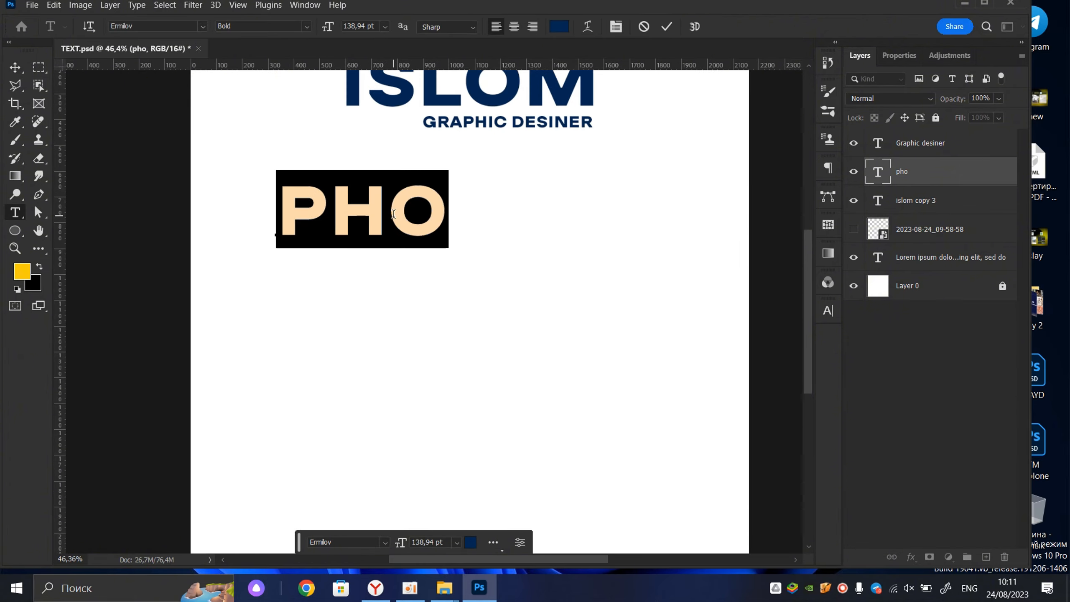
click(667, 26)
key(v)
scroll(600, 250, down, 2)
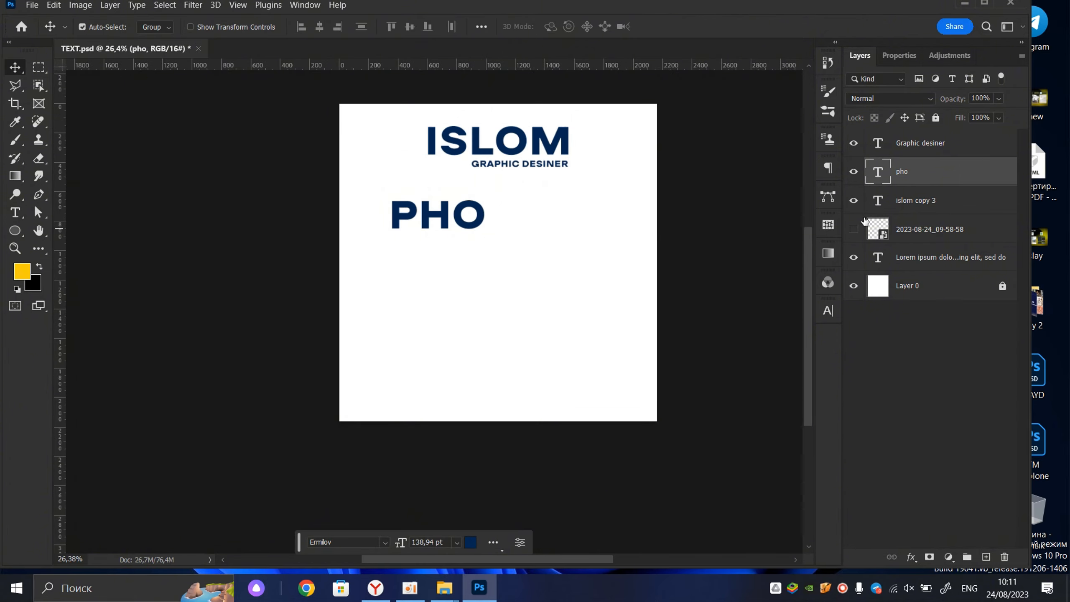
- Show the reference image layer again and move it up onto the page beside the texts
click(873, 231)
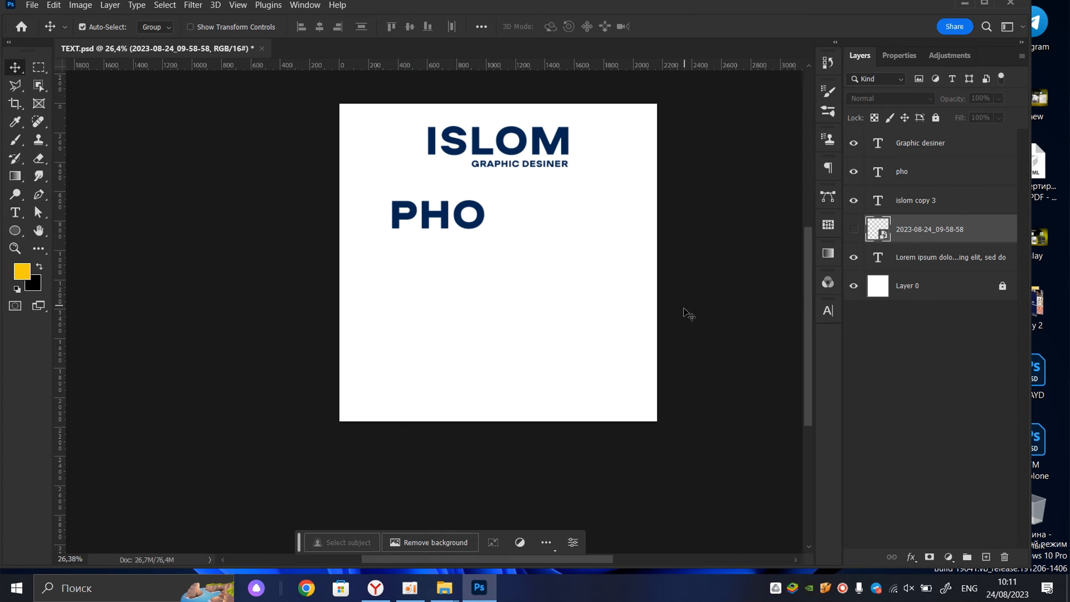
click(854, 230)
drag(651, 373, 574, 162)
scroll(523, 234, up, 2)
scroll(517, 244, up, 3)
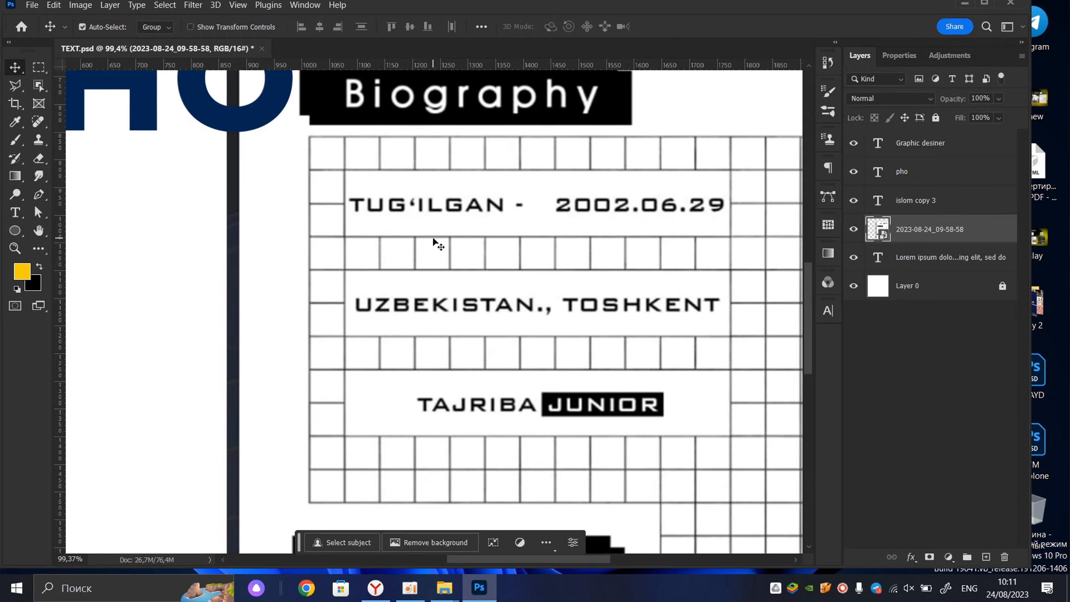
- Examine the reference image's Biography and Mutaxasisligi blocks with their grids, shifting the image higher on the page
scroll(437, 243, down, 4)
scroll(425, 235, up, 3)
scroll(401, 227, down, 1)
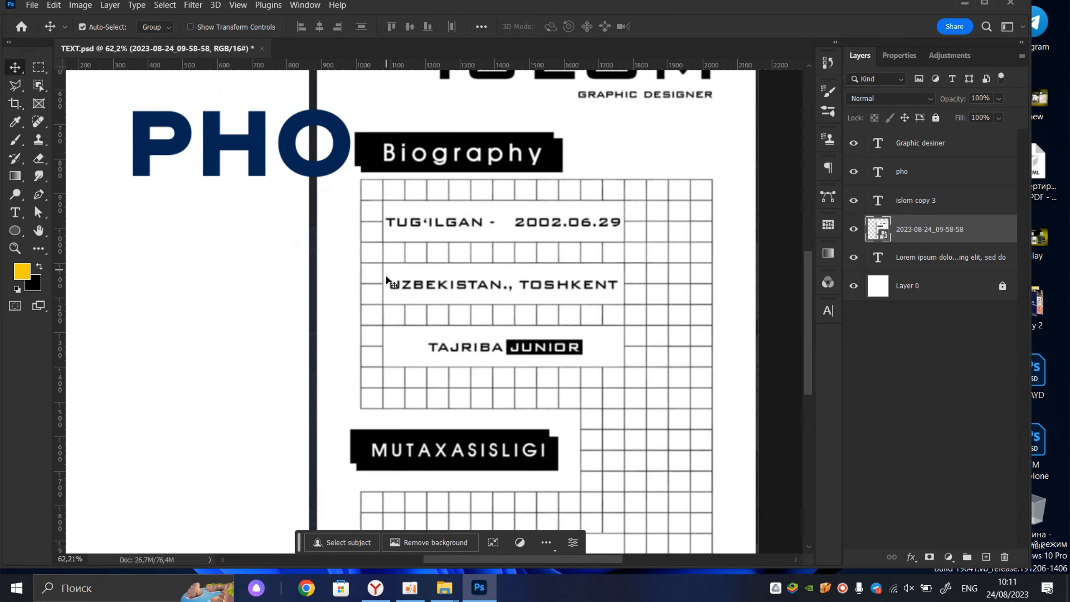
scroll(478, 228, down, 2)
scroll(528, 226, up, 3)
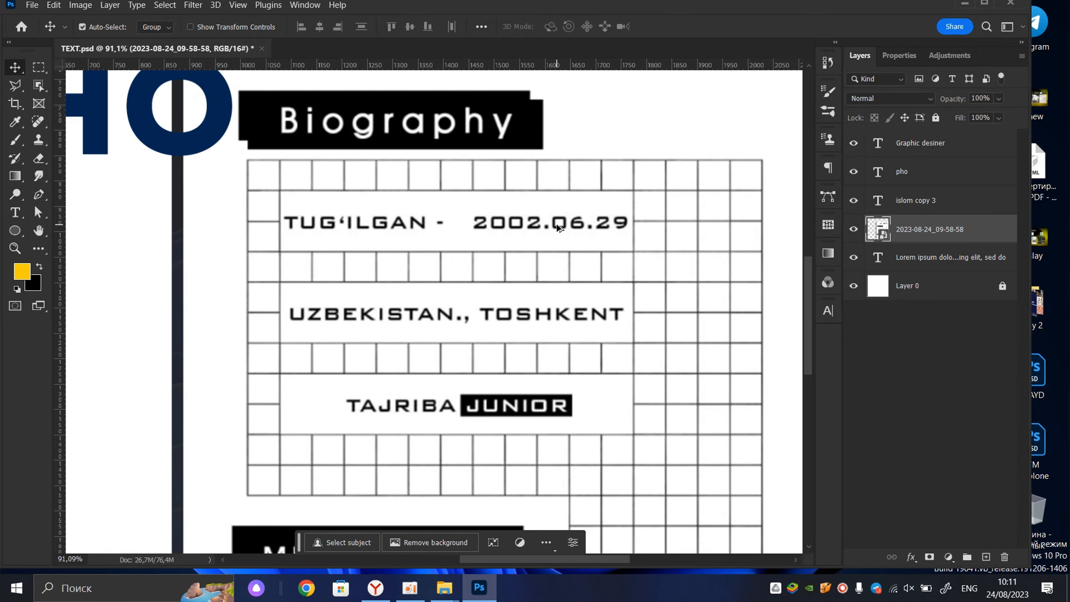
scroll(505, 227, down, 4)
drag(505, 225, 563, 250)
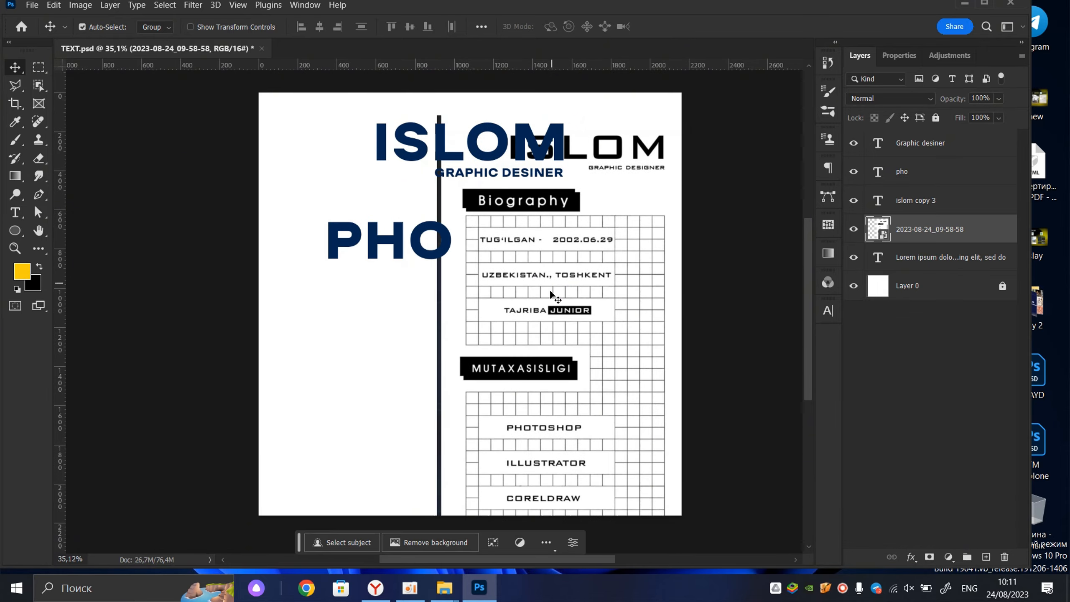
scroll(518, 349, up, 3)
scroll(516, 383, down, 1)
scroll(515, 383, down, 4)
- Move the reference image down the page and delete it
drag(562, 349, 577, 475)
scroll(545, 289, up, 2)
scroll(545, 287, down, 3)
key(Delete)
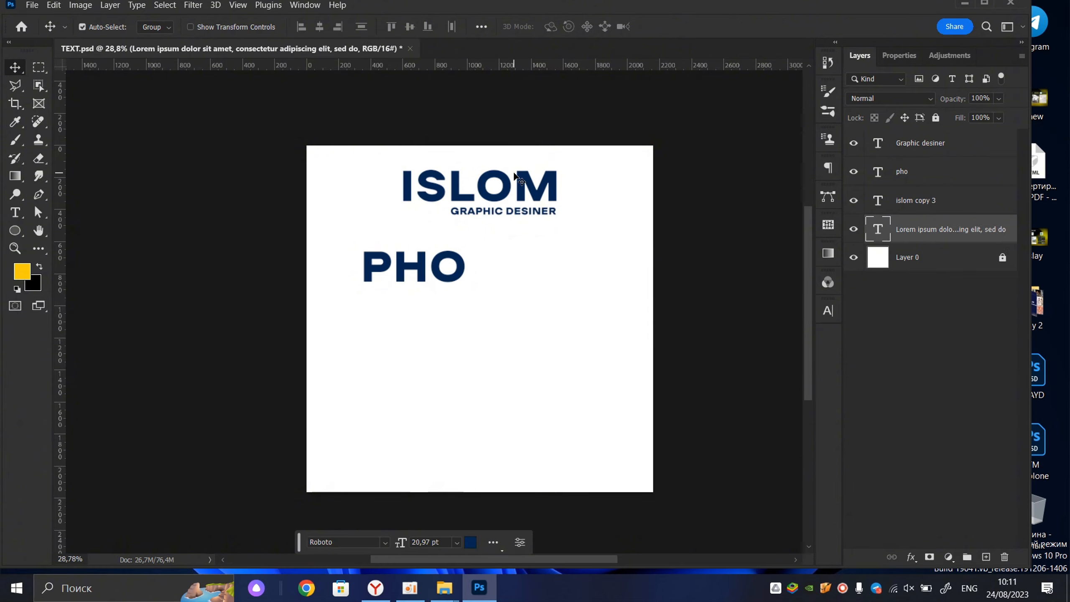
scroll(441, 252, up, 4)
drag(422, 275, 392, 239)
scroll(403, 273, down, 3)
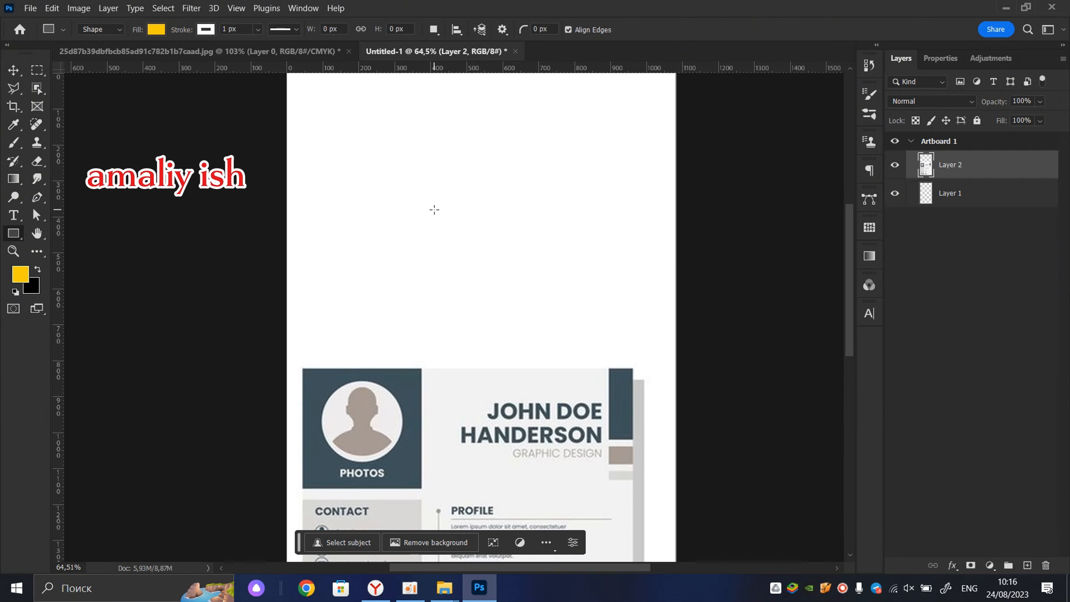
- Draw a yellow rectangle about 365 × 417 px at the artboard's upper-left corner in Untitled-1 and align it with the artboard's left edge
drag(404, 109, 261, 275)
scroll(497, 242, down, 1)
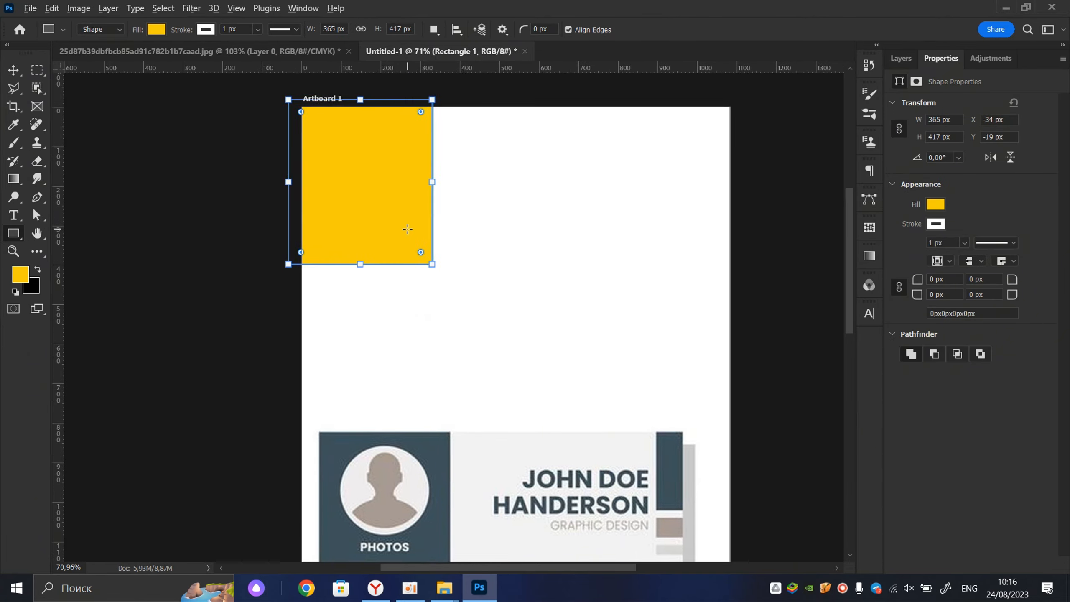
scroll(420, 248, down, 3)
key(v)
drag(400, 196, 406, 192)
- Shorten the yellow rectangle to about 392 px high with Free Transform, bringing its lower edge up
scroll(421, 196, left, 2)
scroll(421, 197, down, 1)
scroll(441, 210, down, 1)
scroll(440, 211, left, 1)
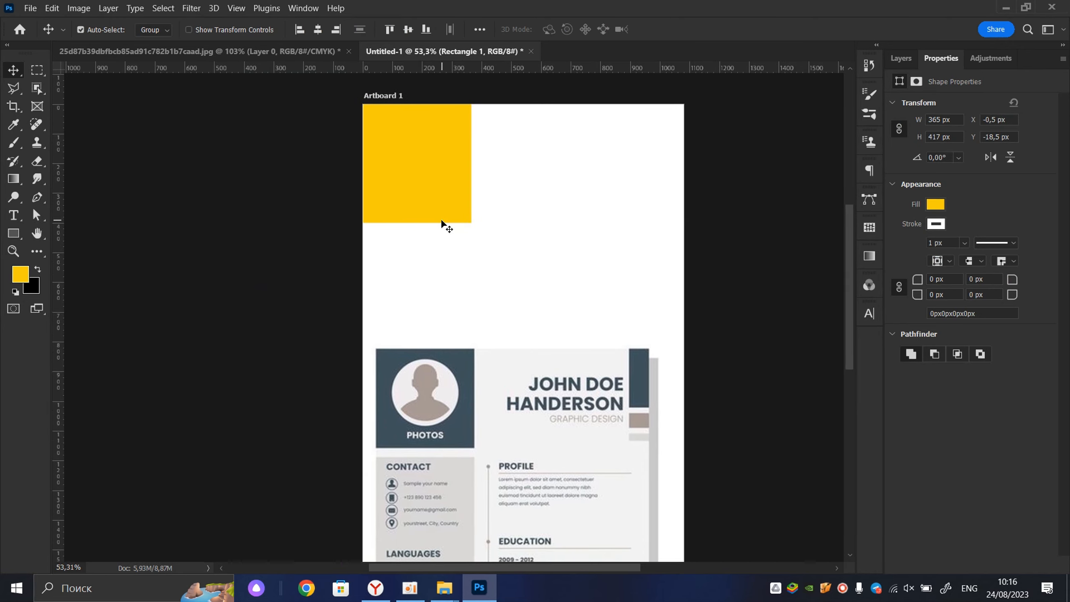
scroll(440, 218, up, 1)
scroll(428, 175, up, 1)
key(ctrl+t)
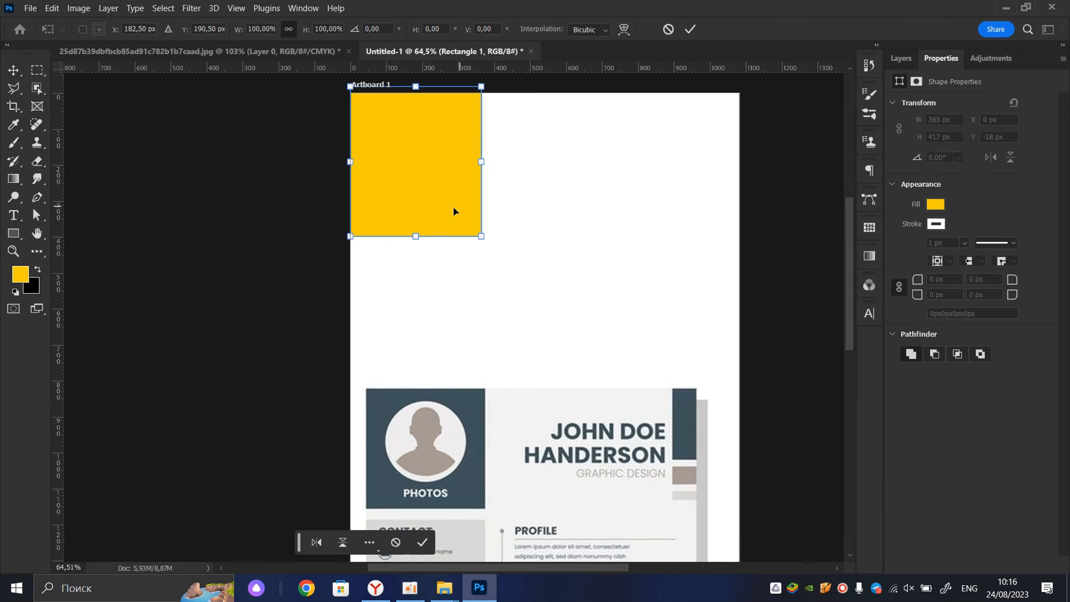
drag(416, 230, 417, 221)
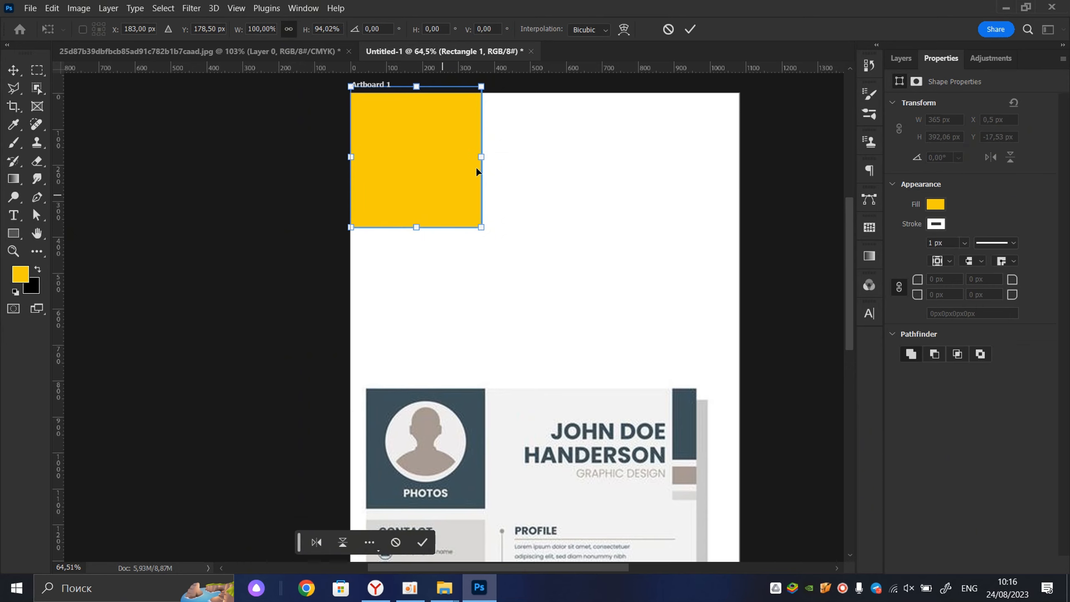
click(686, 31)
- Remove the stroke from the yellow rectangle, leaving its fill in place
click(14, 233)
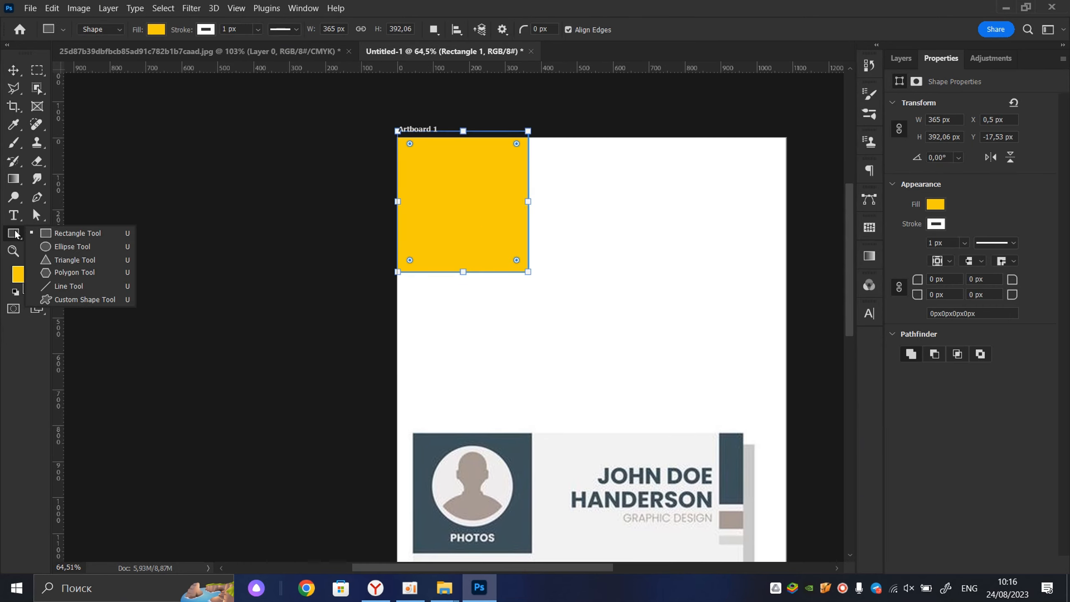
click(13, 71)
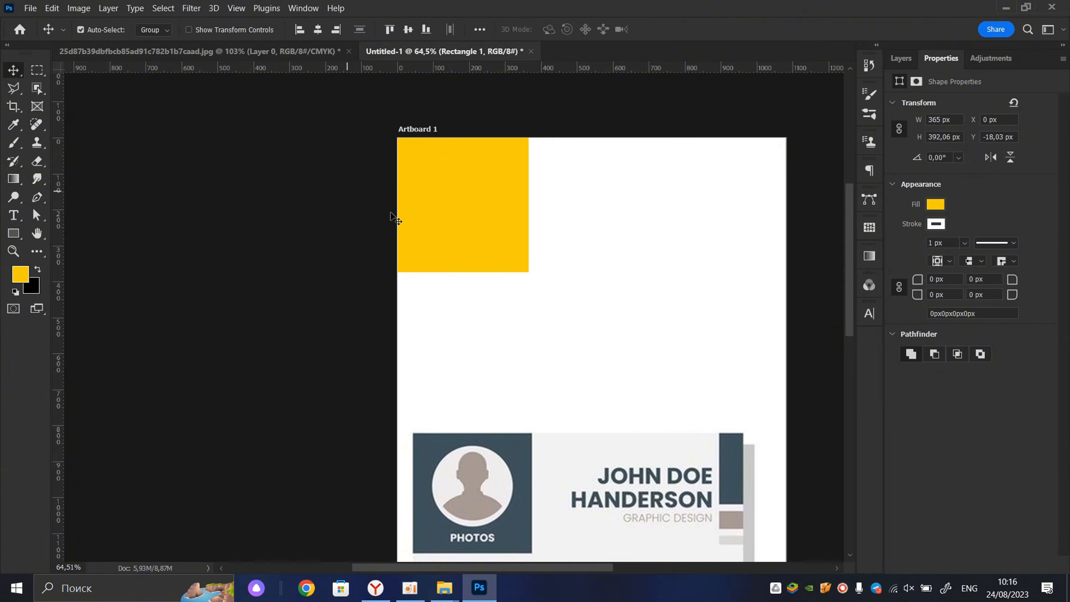
drag(414, 229, 409, 180)
scroll(455, 177, down, 1)
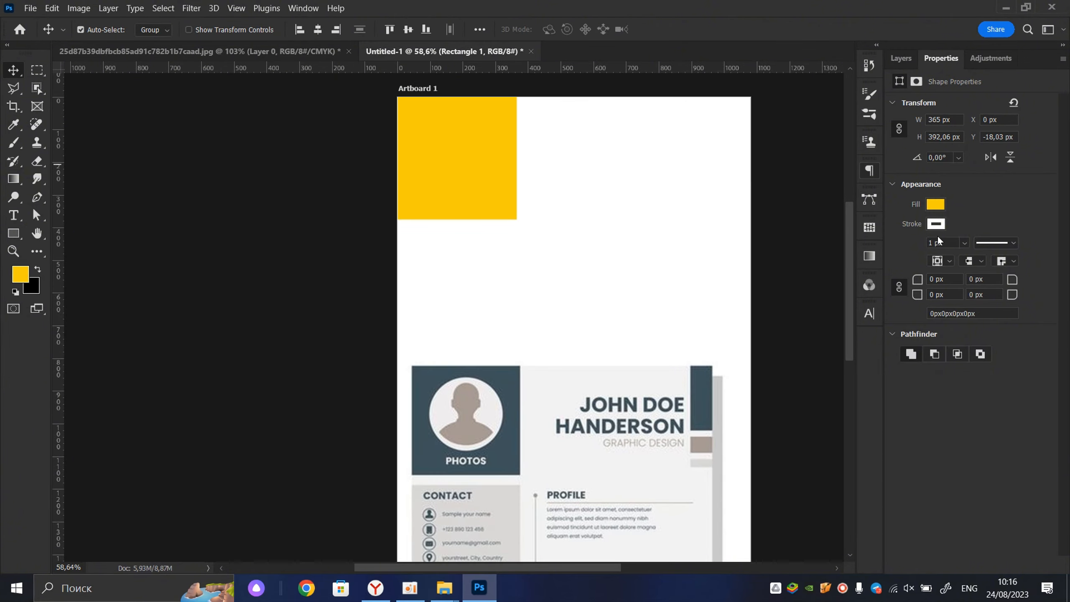
click(936, 224)
click(884, 250)
click(935, 204)
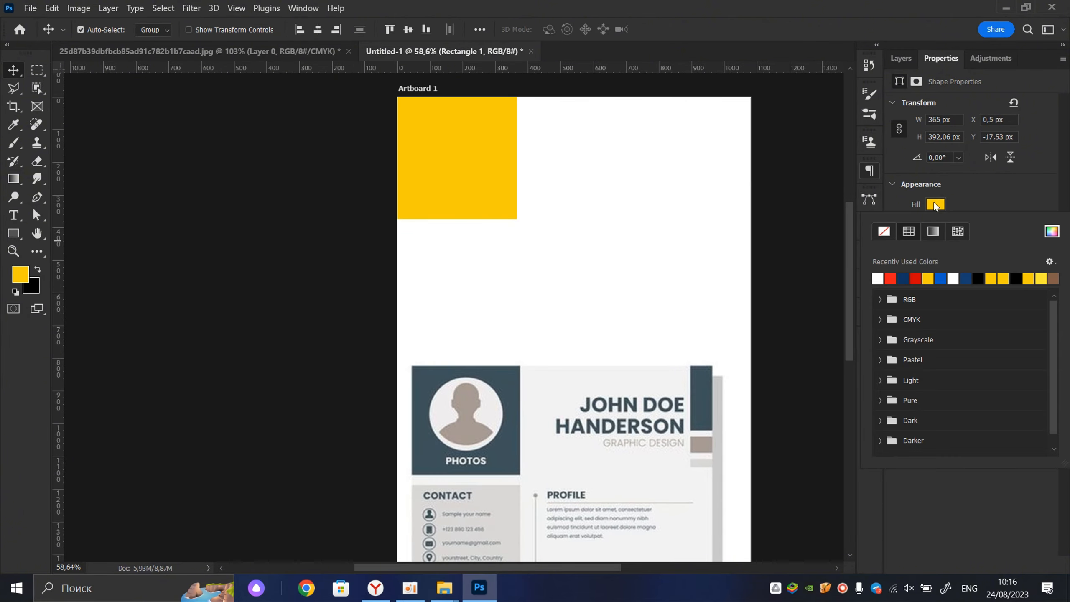
click(476, 198)
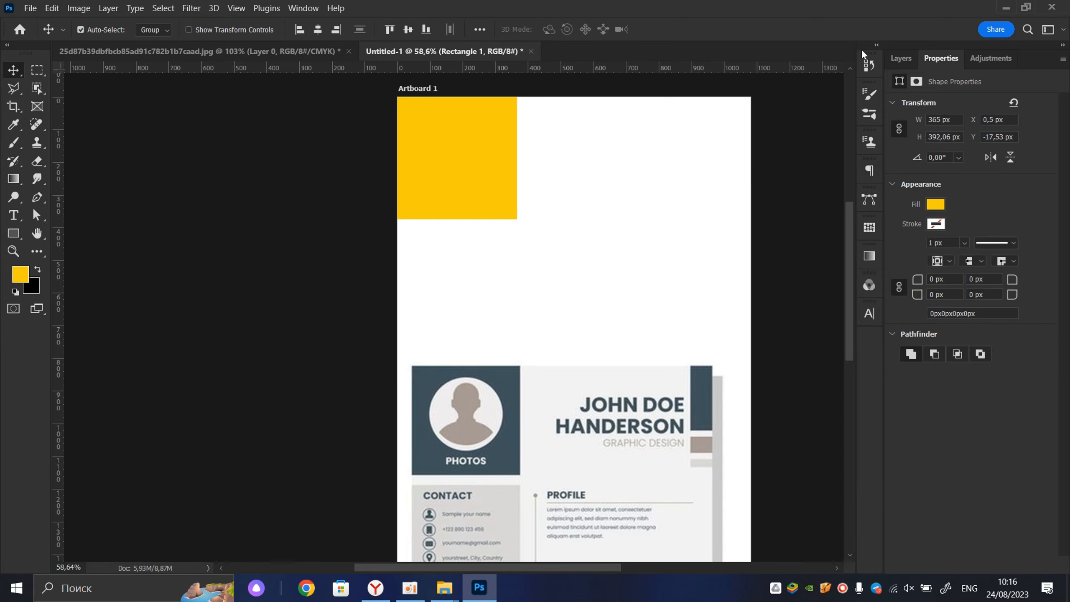
- Fill Rectangle 1 with the dark blue-grey (#3b535b) sampled from the reference's photo block and lock its layer
click(898, 58)
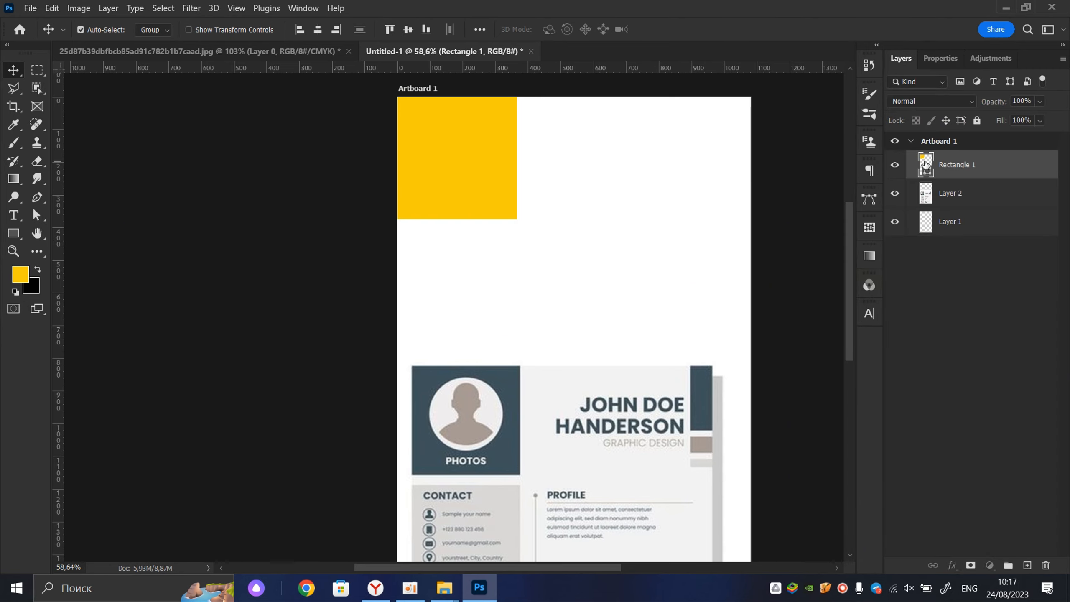
double_click(925, 163)
click(504, 371)
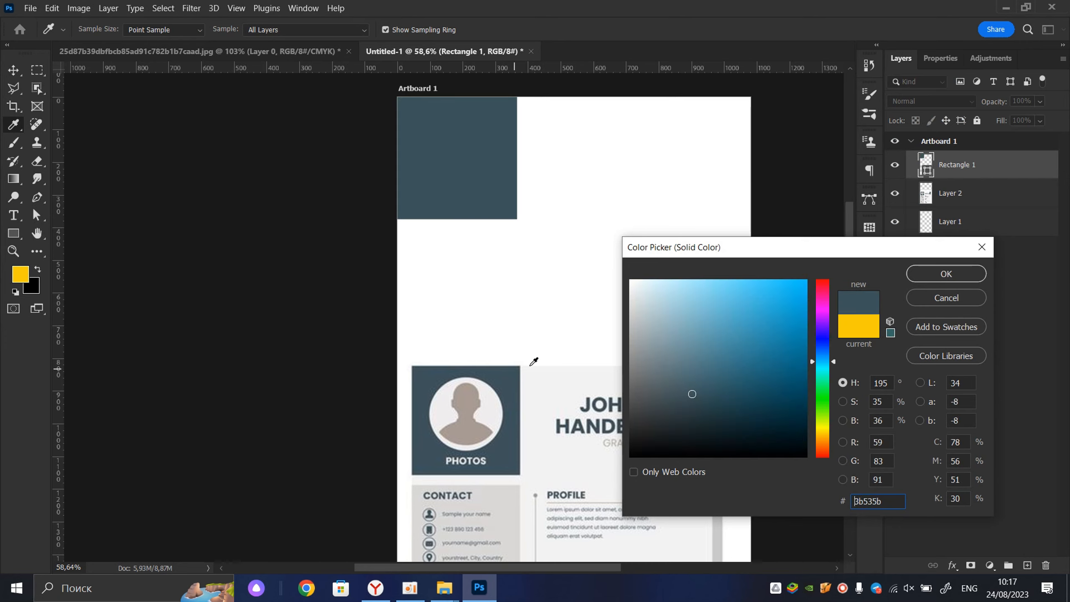
click(960, 273)
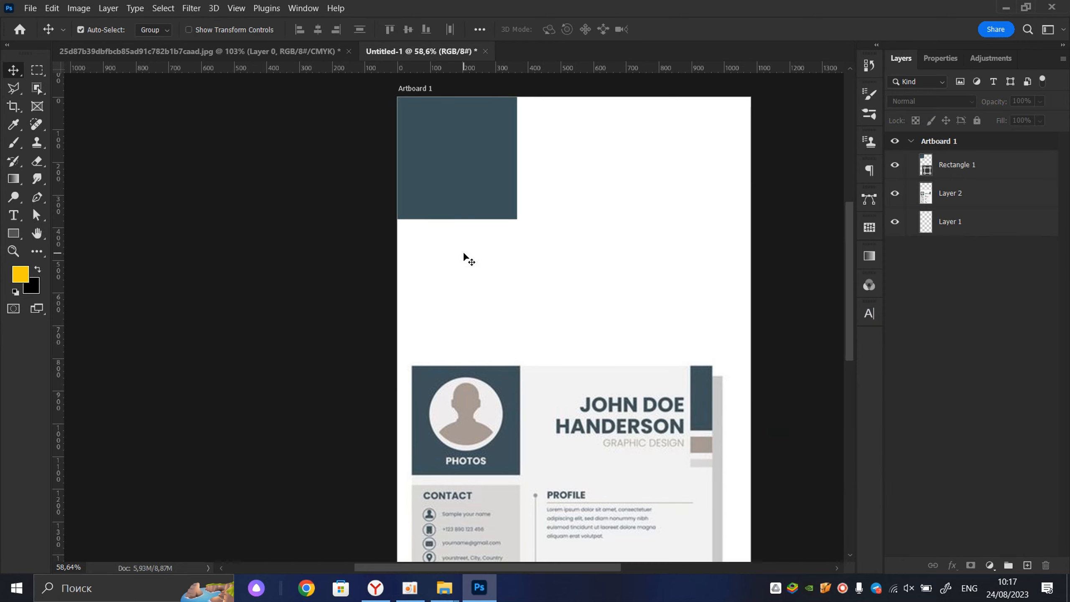
click(469, 172)
scroll(540, 164, down, 1)
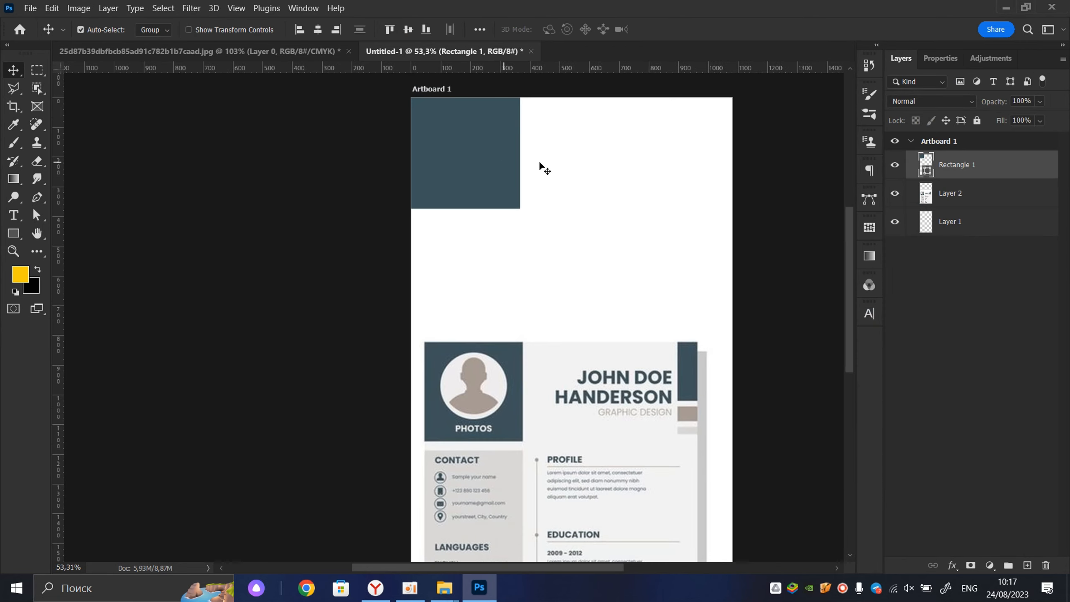
click(978, 121)
click(567, 129)
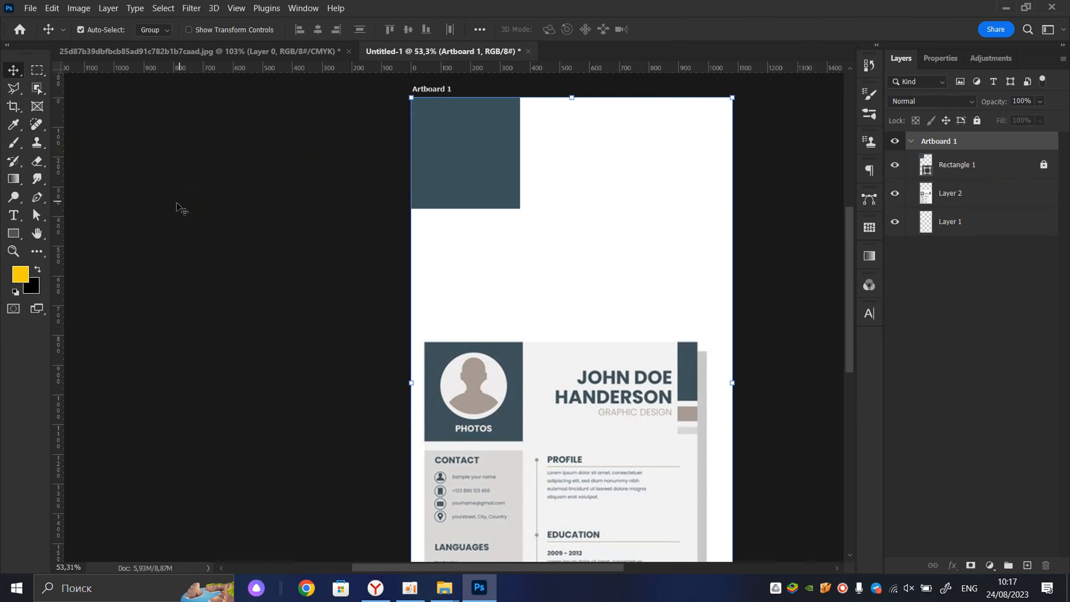
- Draw a yellow circle about 234 px in diameter from the centre of the reference's round photo placeholder
right_click(10, 236)
click(63, 246)
scroll(493, 408, up, 5)
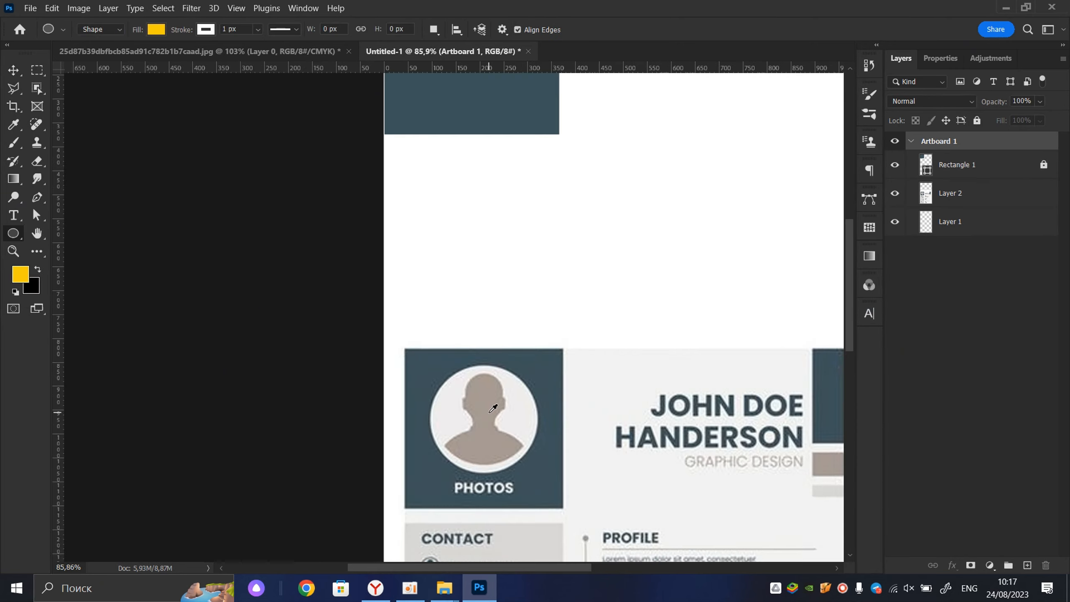
scroll(493, 408, up, 6)
key(alt+shift)
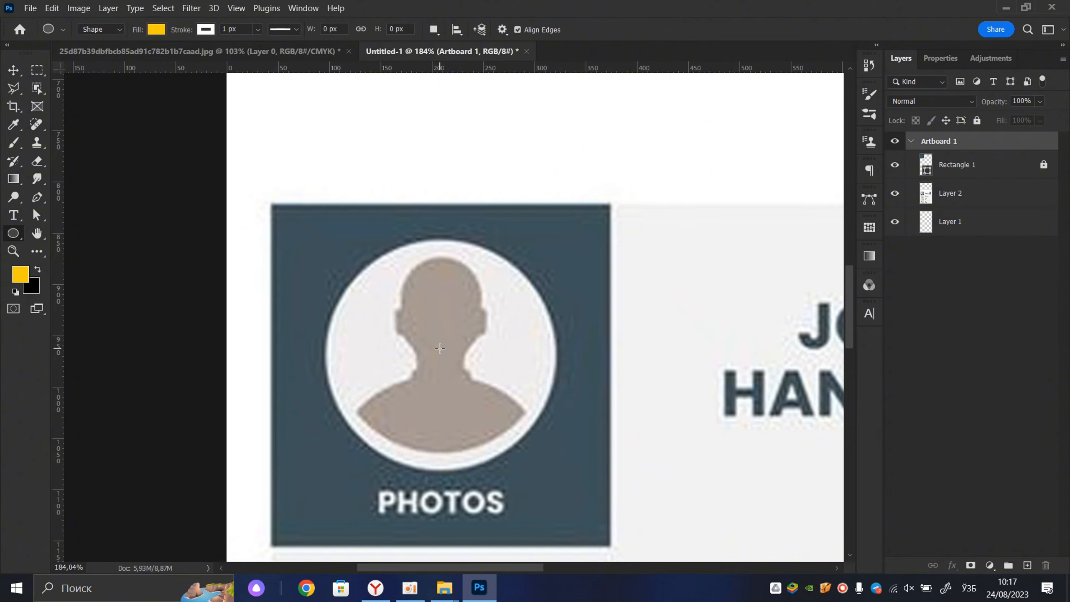
drag(439, 348, 603, 468)
key(alt+shift)
scroll(593, 459, down, 5)
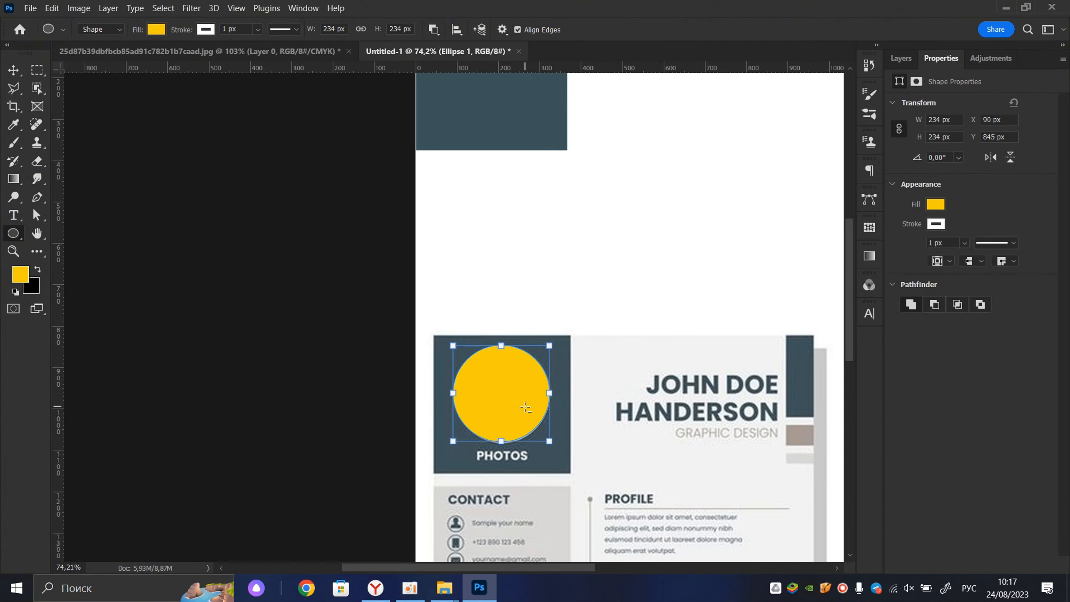
scroll(526, 390, down, 2)
- Move the yellow circle up onto the dark rectangle at the artboard's upper-left corner
key(v)
scroll(518, 362, up, 1)
drag(520, 431, 503, 175)
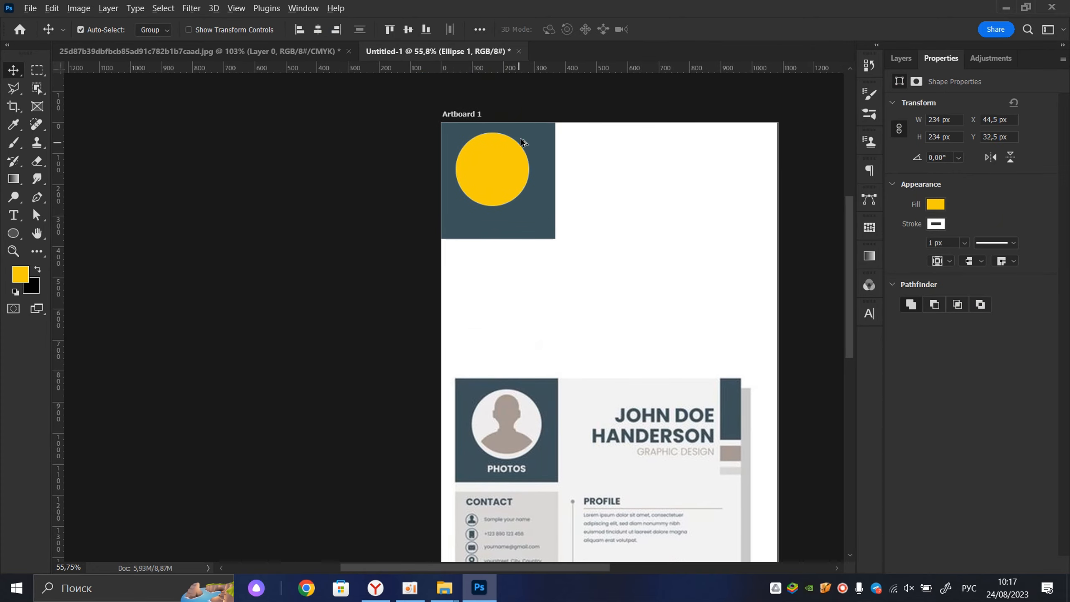
scroll(519, 139, up, 1)
click(907, 58)
scroll(482, 227, up, 3)
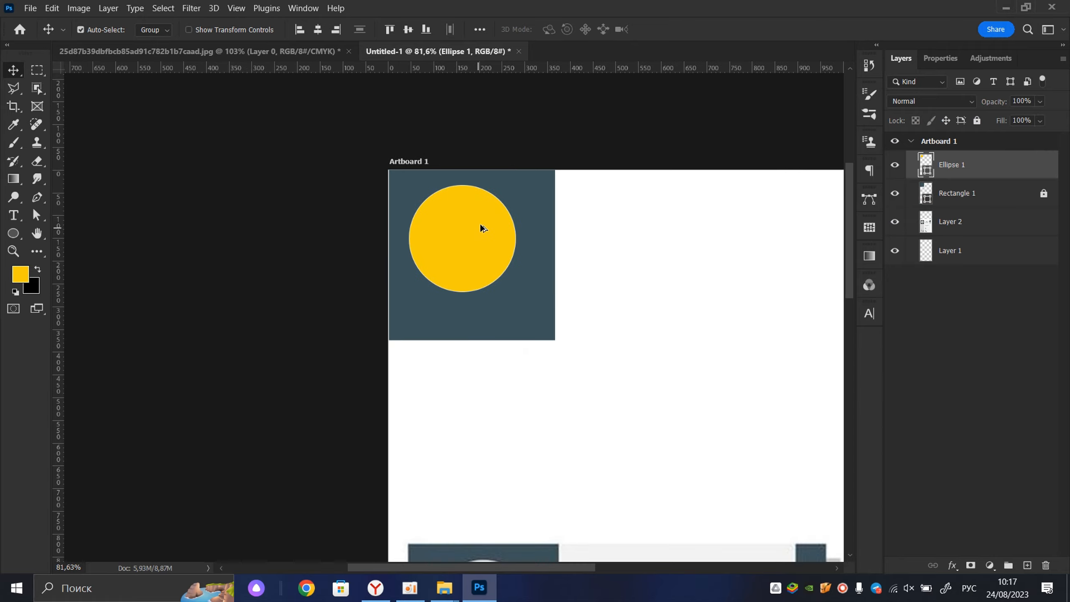
- Unlock Rectangle 1 and align the circle and rectangle on their horizontal and vertical centres
click(1045, 195)
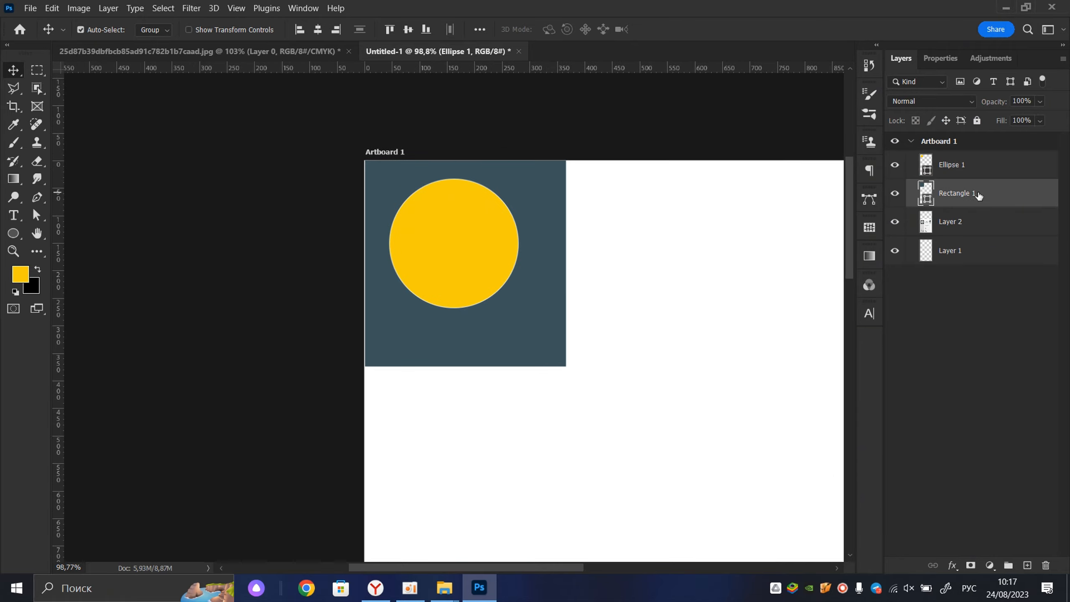
shift+click(966, 170)
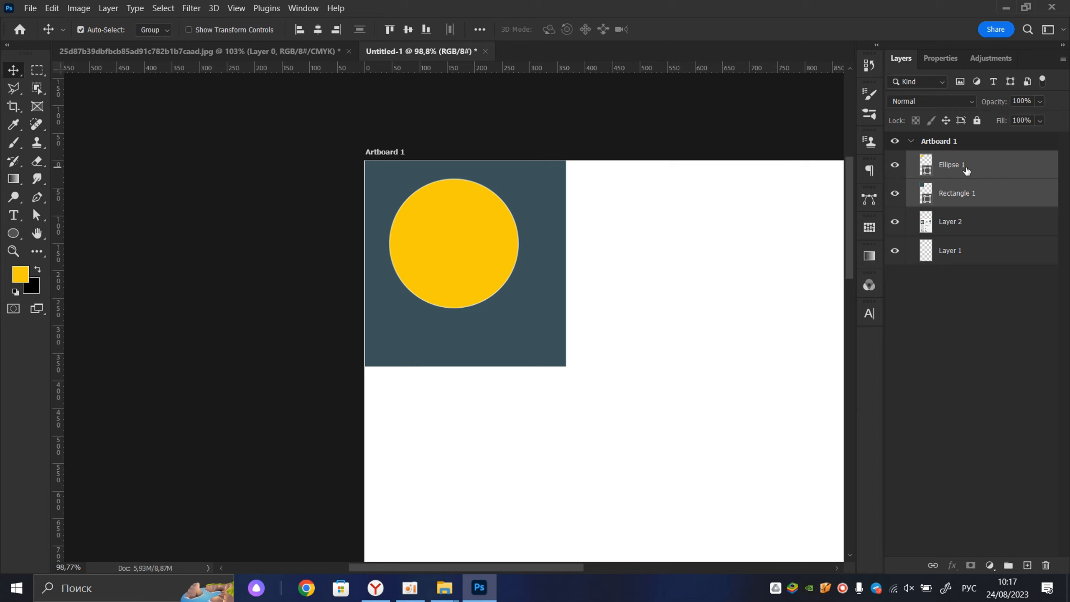
click(318, 30)
key(ctrl+z)
click(317, 31)
click(408, 30)
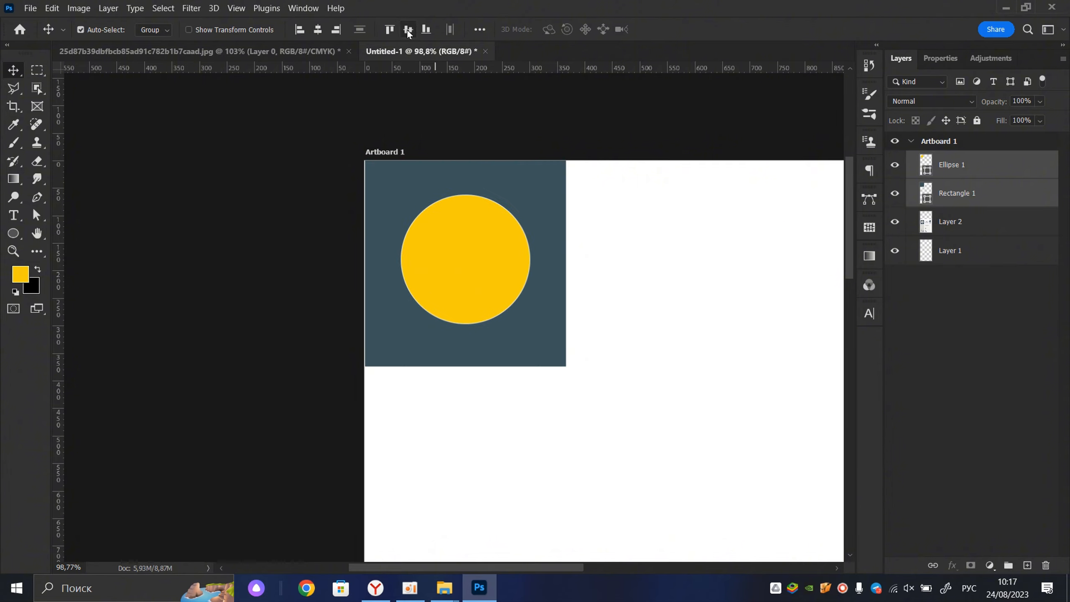
click(587, 185)
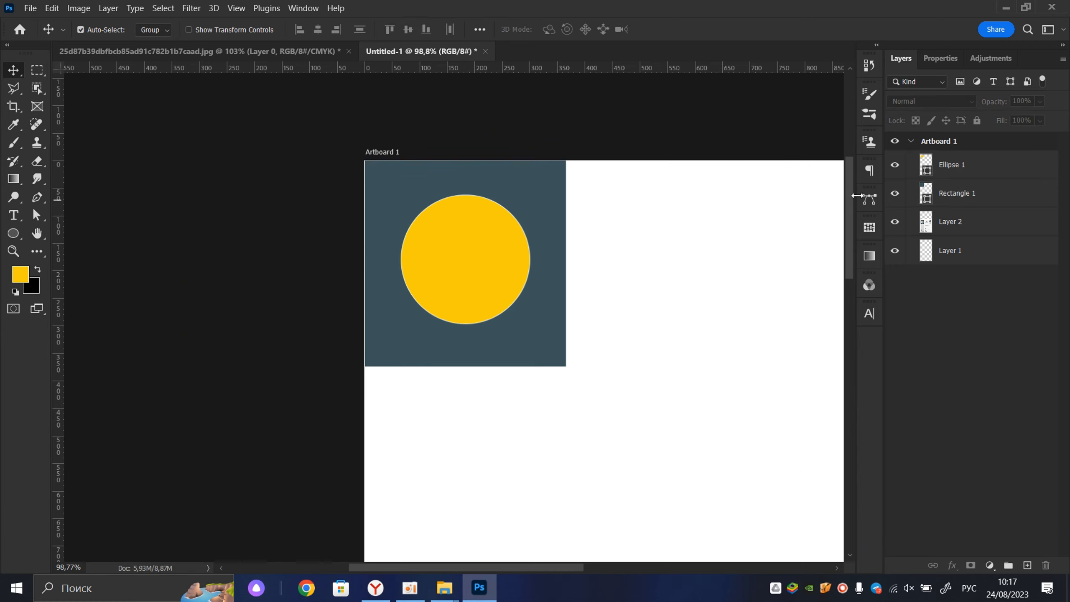
- Measure the circle's distances to the rectangle's edges and move the circle aside so it overlaps the rectangle's right edge
click(977, 172)
key(ctrl)
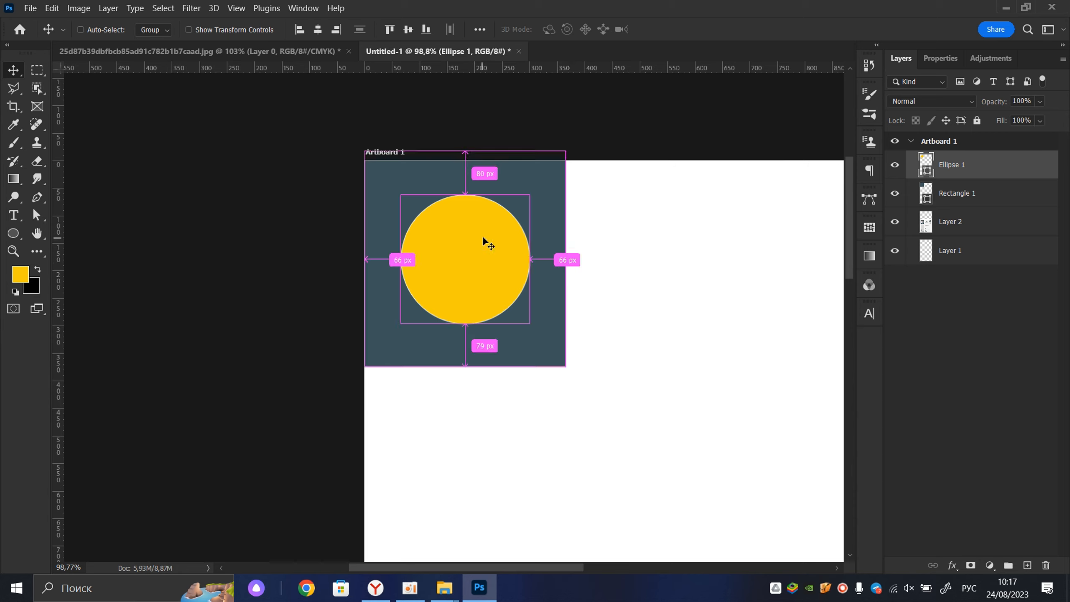
key(ctrl+z)
click(584, 225)
drag(491, 238, 569, 222)
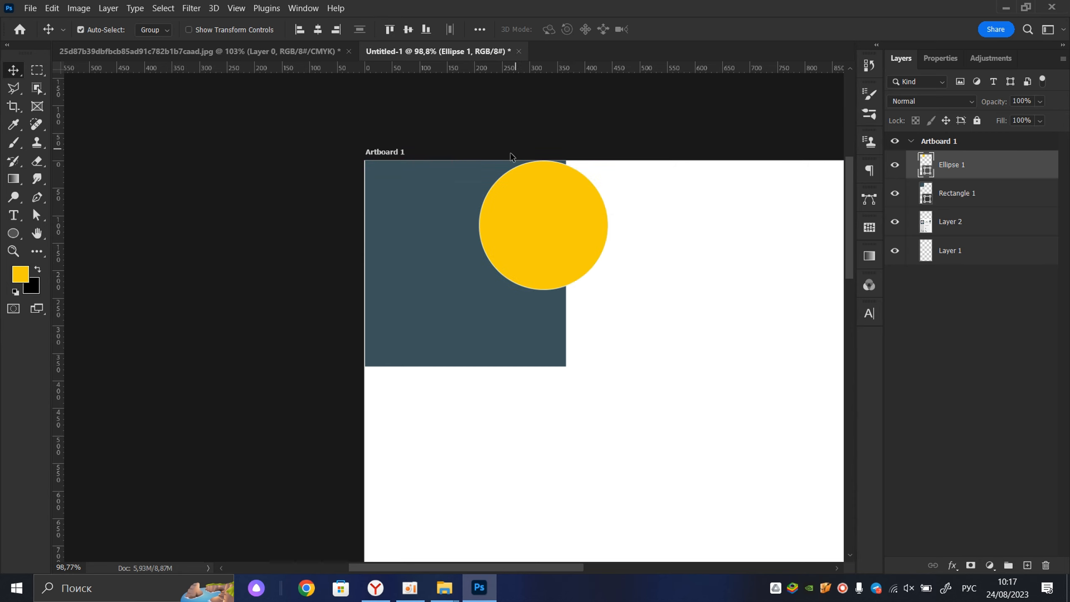
click(439, 229)
click(559, 223)
click(693, 225)
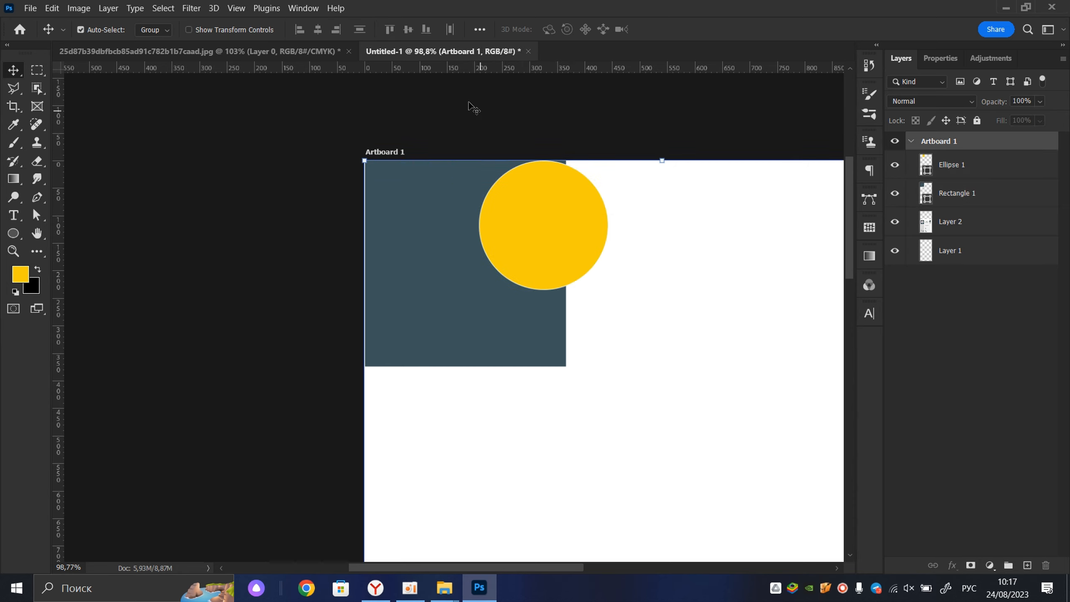
click(566, 180)
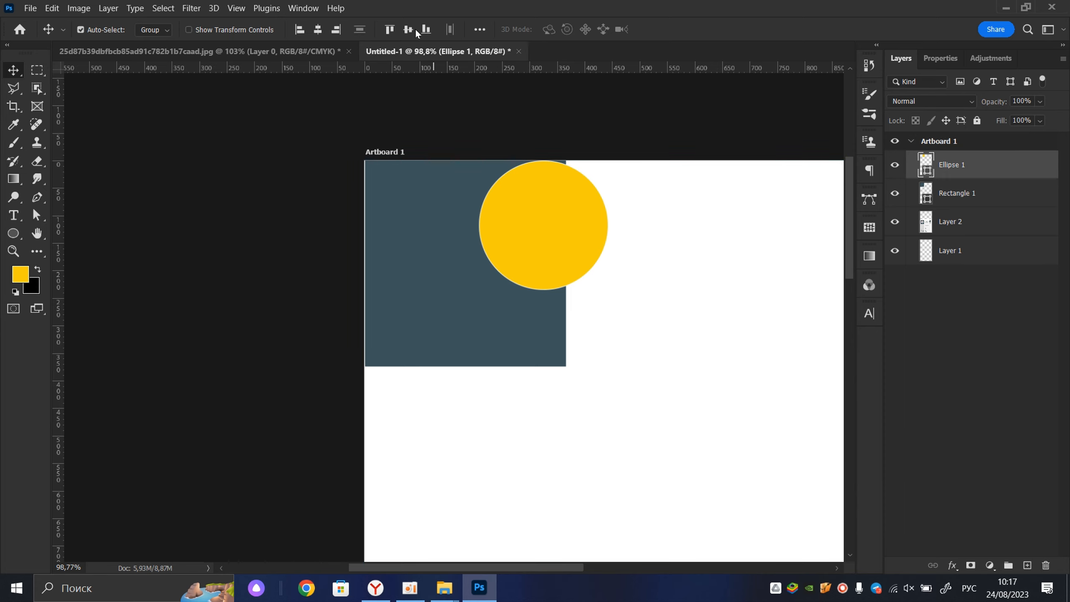
drag(553, 171, 592, 249)
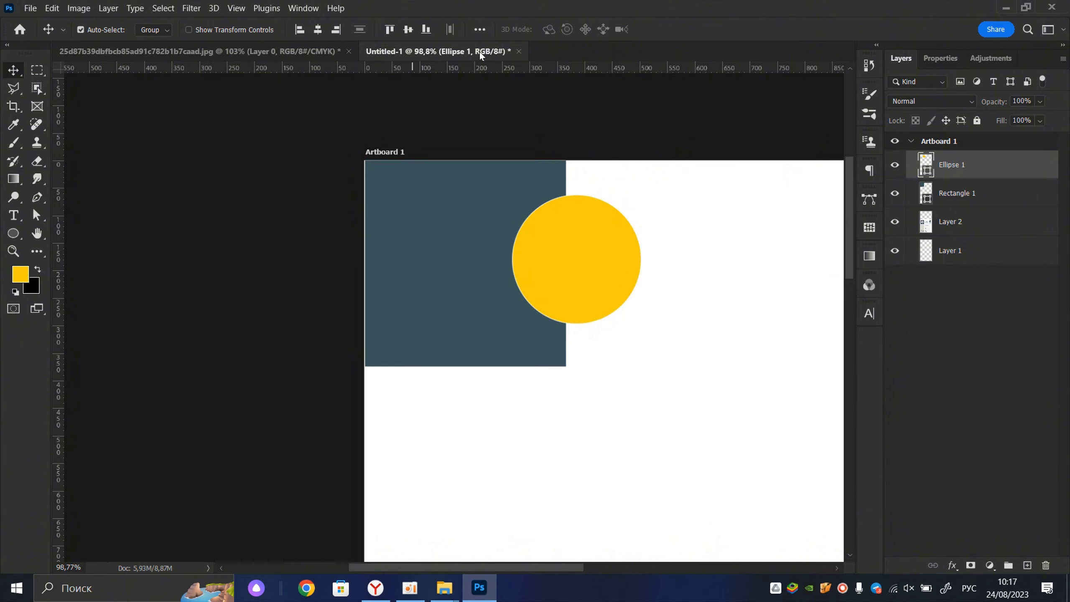
scroll(524, 217, down, 2)
scroll(468, 159, up, 4)
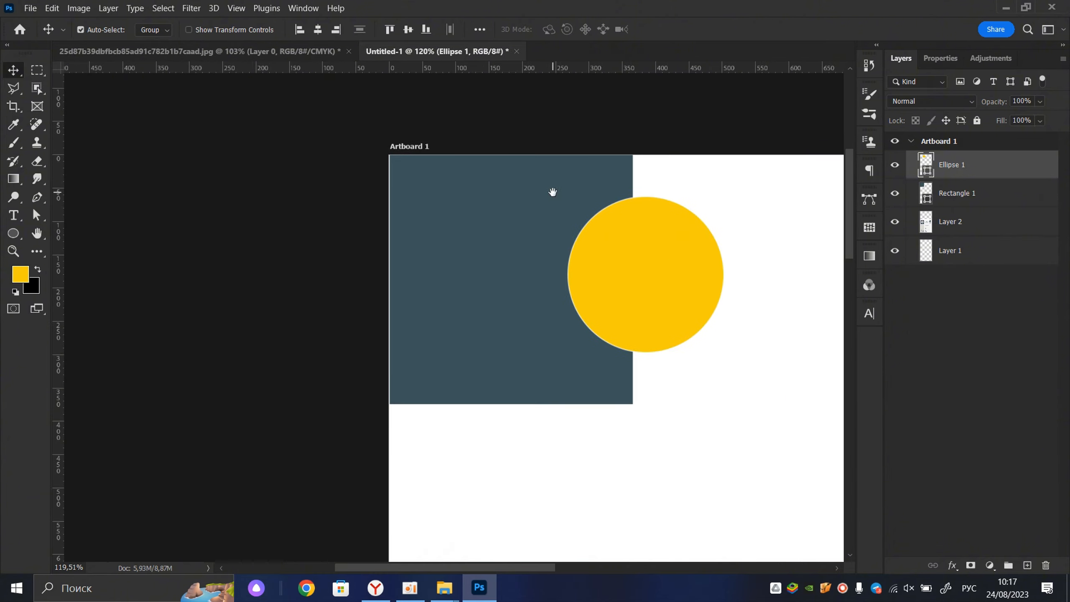
- Centre Ellipse 1 and Rectangle 1 on each other in both directions and move the pair back to the artboard's left edge
shift+click(978, 195)
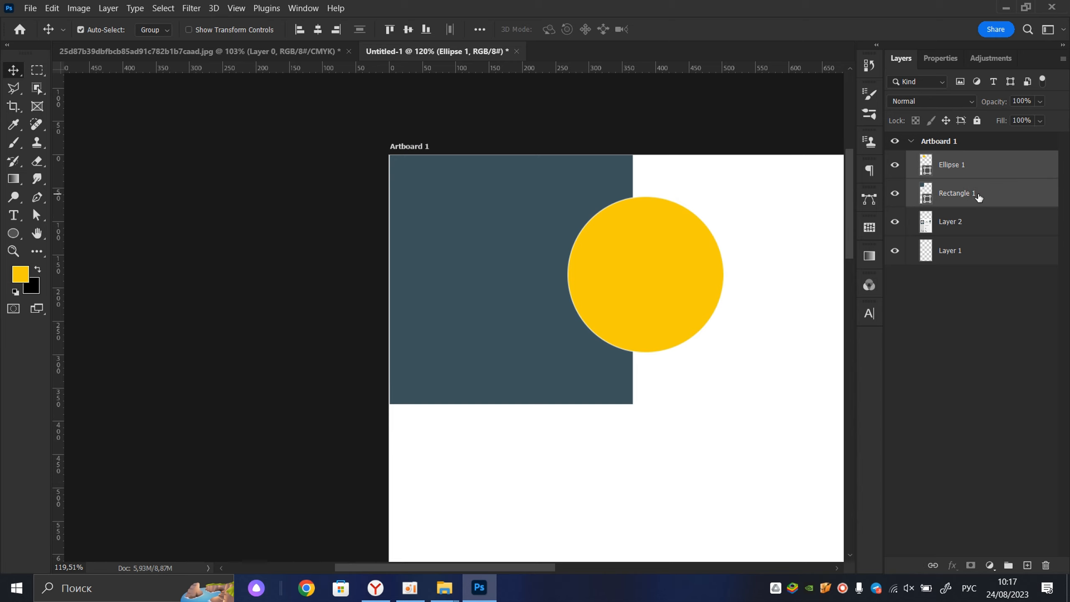
click(318, 29)
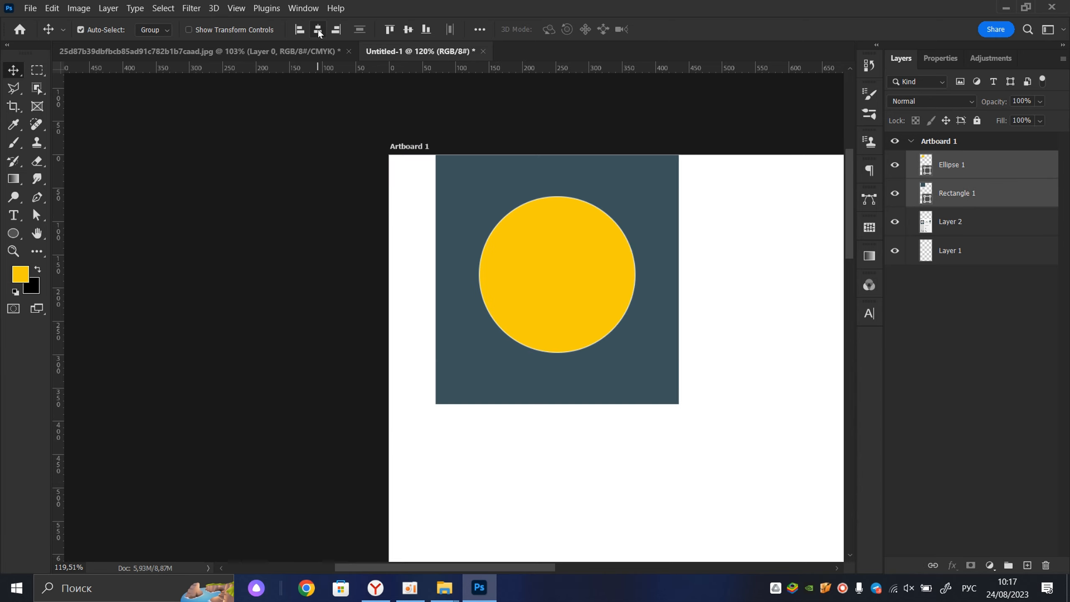
click(433, 30)
click(411, 34)
scroll(478, 209, down, 2)
drag(620, 239, 584, 239)
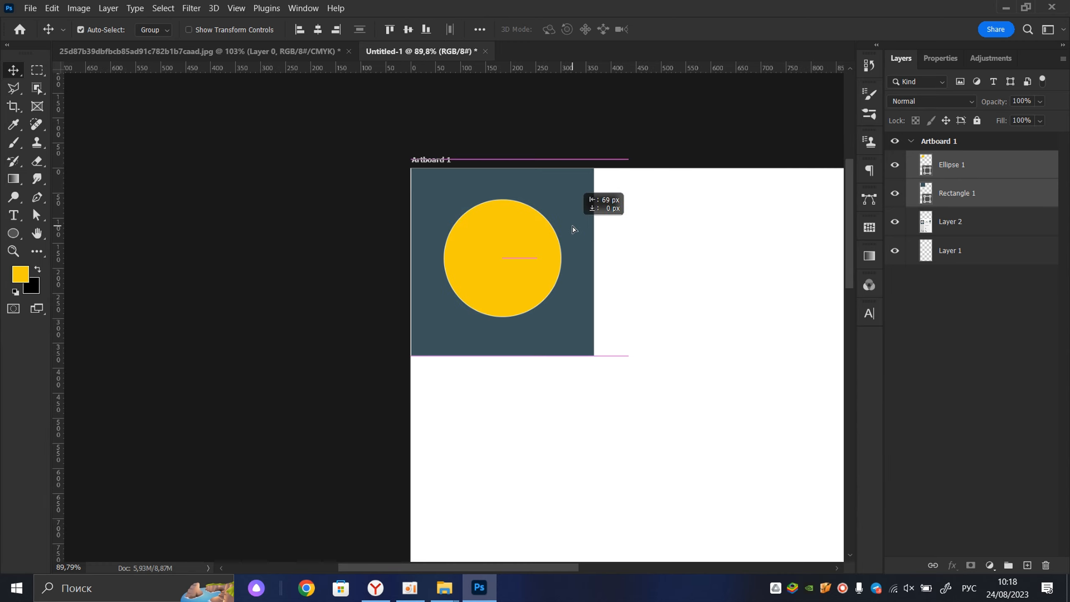
- Lock Artboard 1 together with all the layers inside it
scroll(600, 255, down, 3)
click(443, 185)
scroll(381, 166, up, 2)
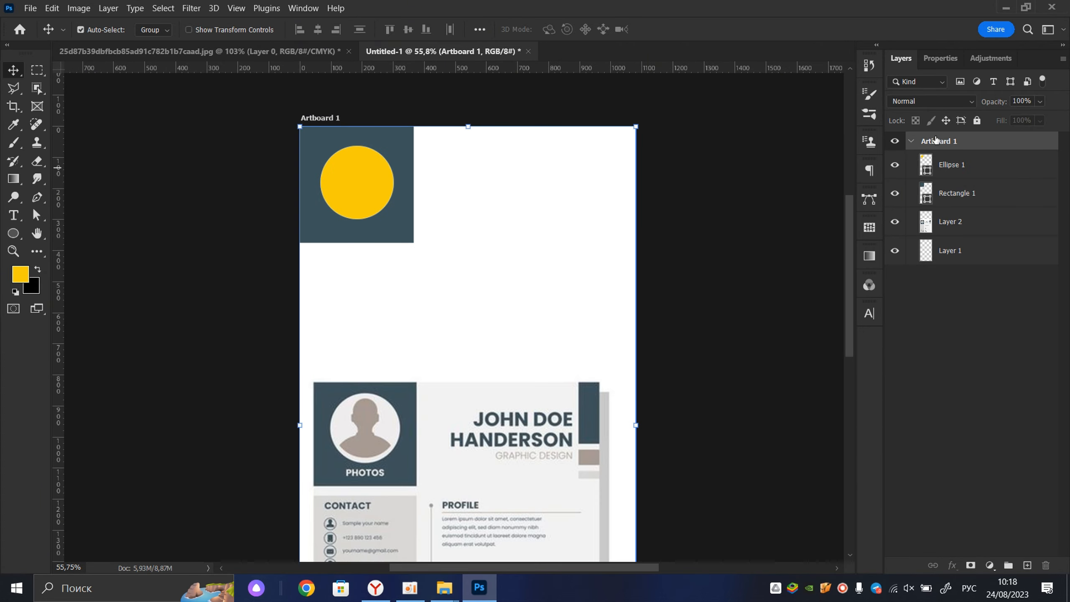
click(977, 121)
click(750, 152)
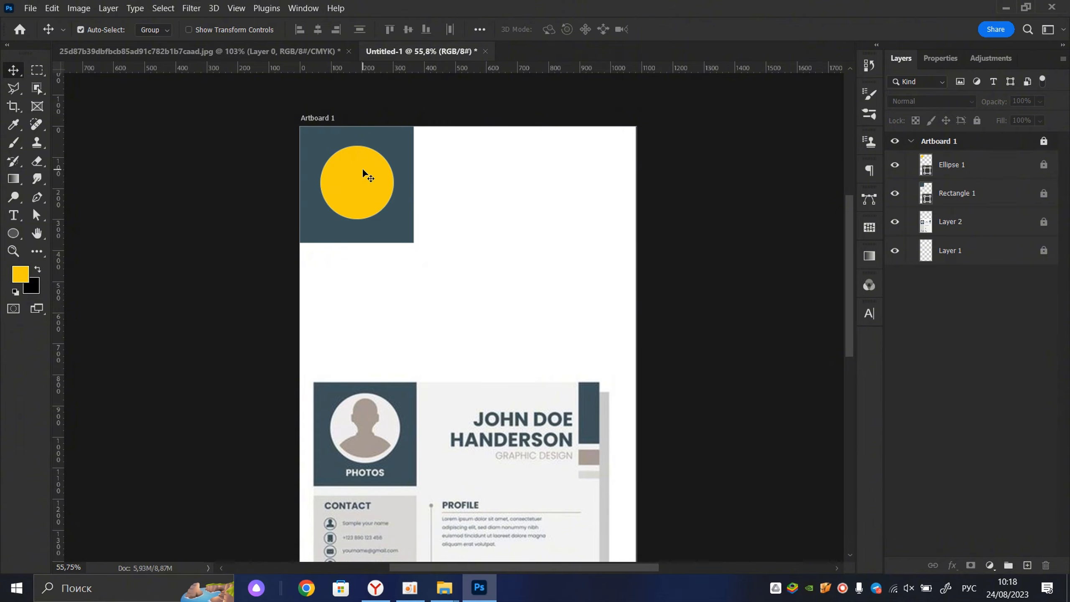
click(939, 61)
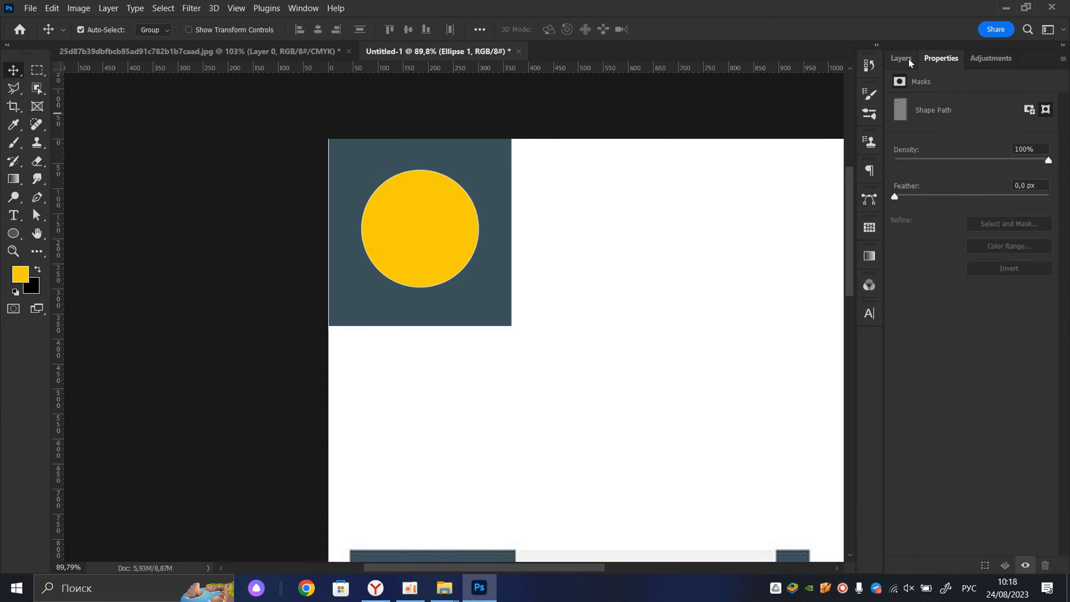
click(908, 58)
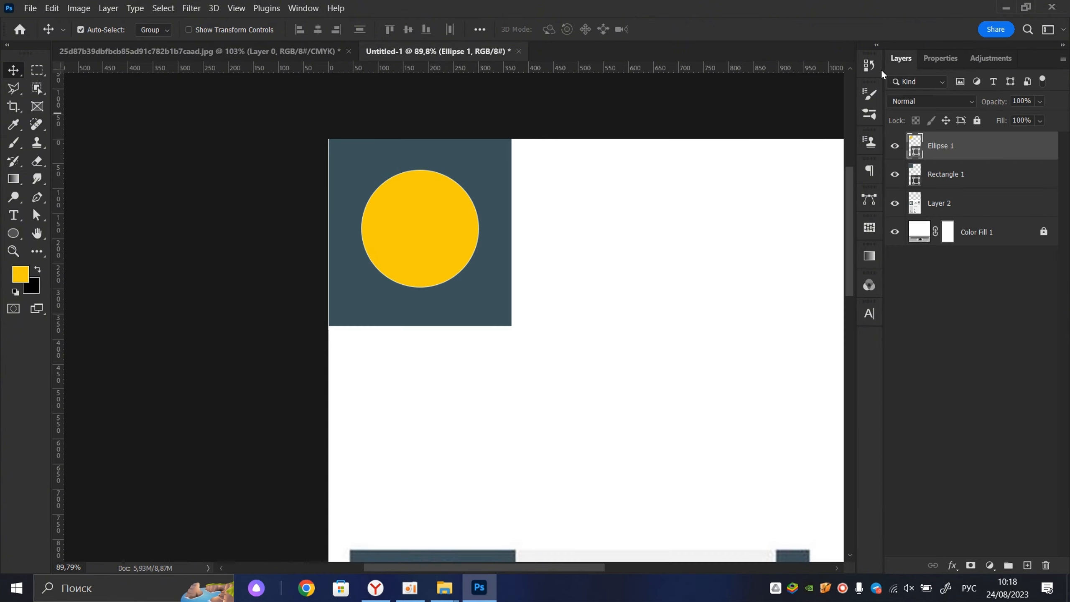
- Remove the stroke from Ellipse 1 and deselect the shape
click(13, 234)
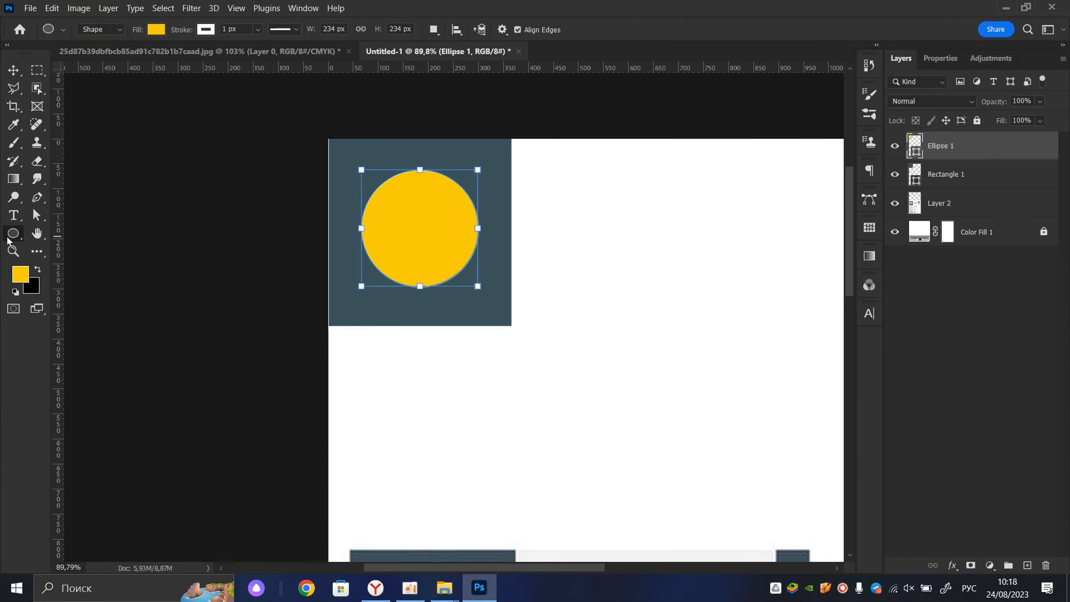
click(206, 32)
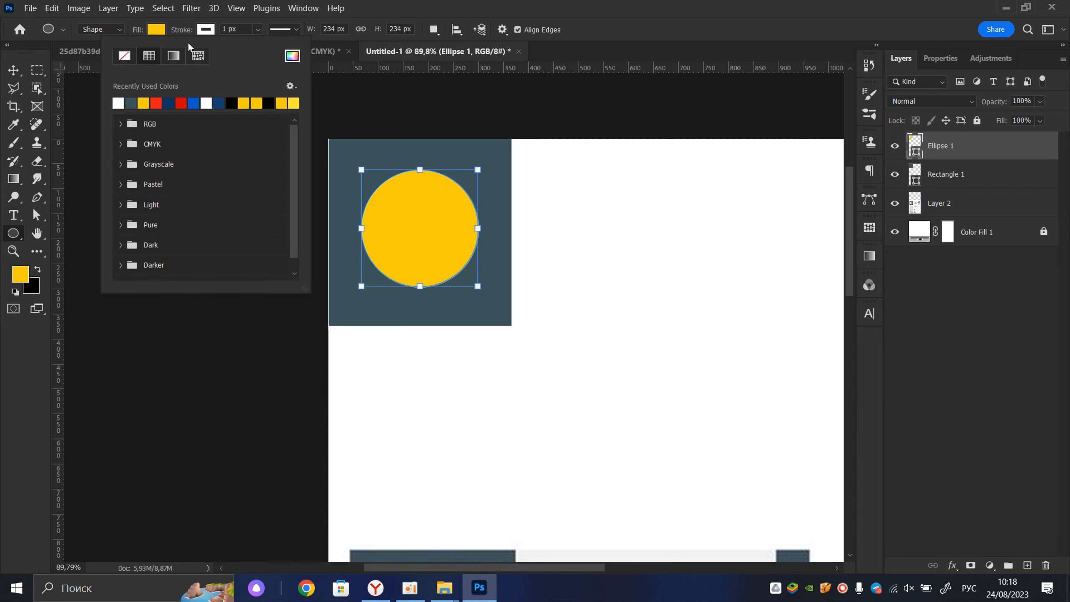
click(121, 59)
click(13, 70)
click(217, 132)
- Compare the new photo block and circle with the photo block in the reference résumé below
scroll(311, 182, down, 3)
drag(323, 191, 331, 147)
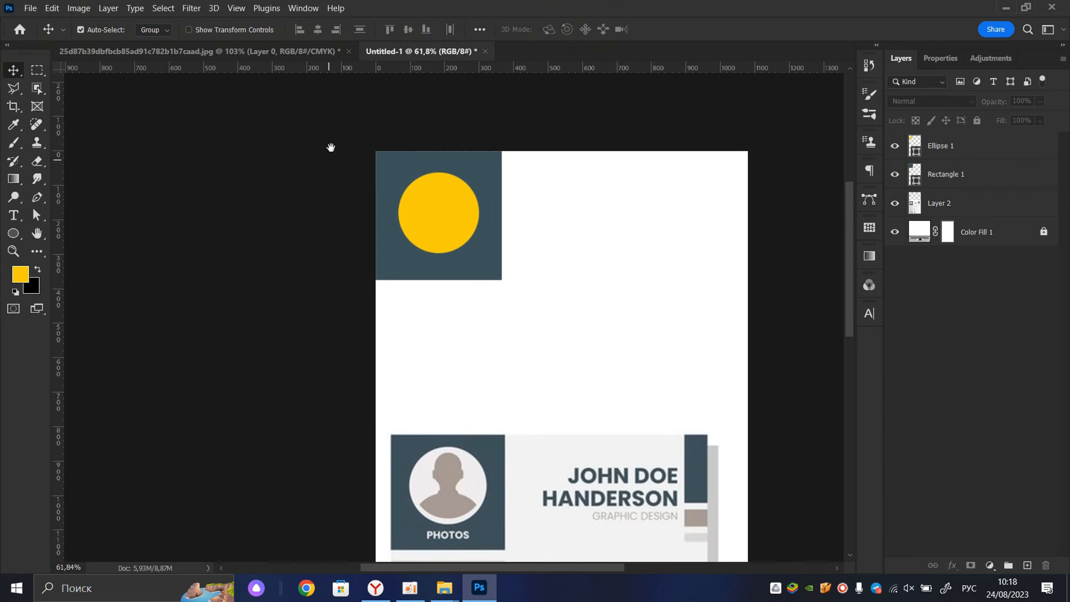
scroll(471, 138, up, 2)
scroll(474, 156, down, 6)
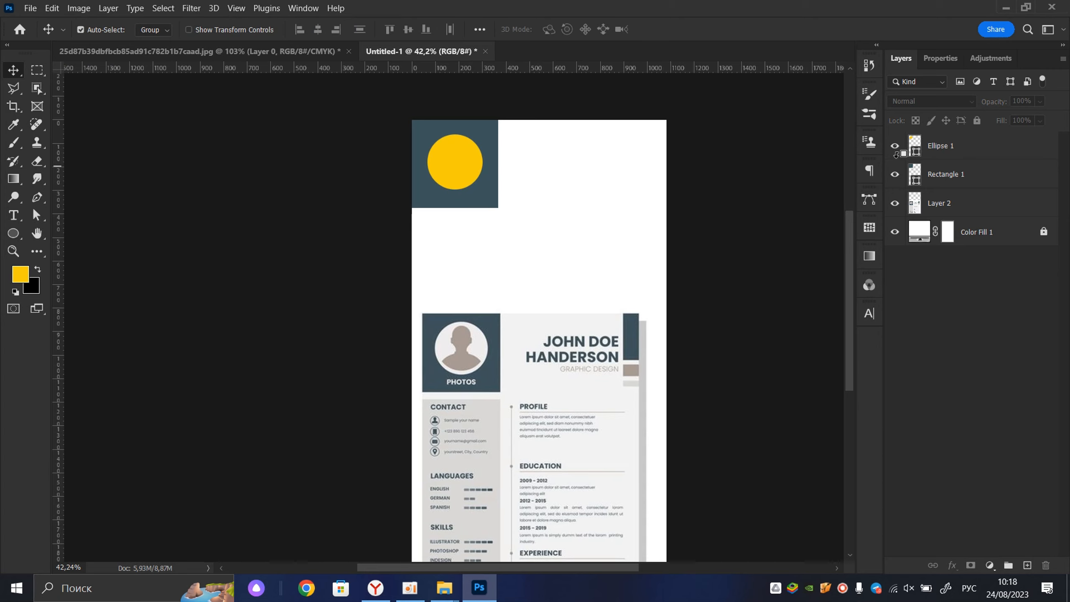
drag(638, 191, 604, 195)
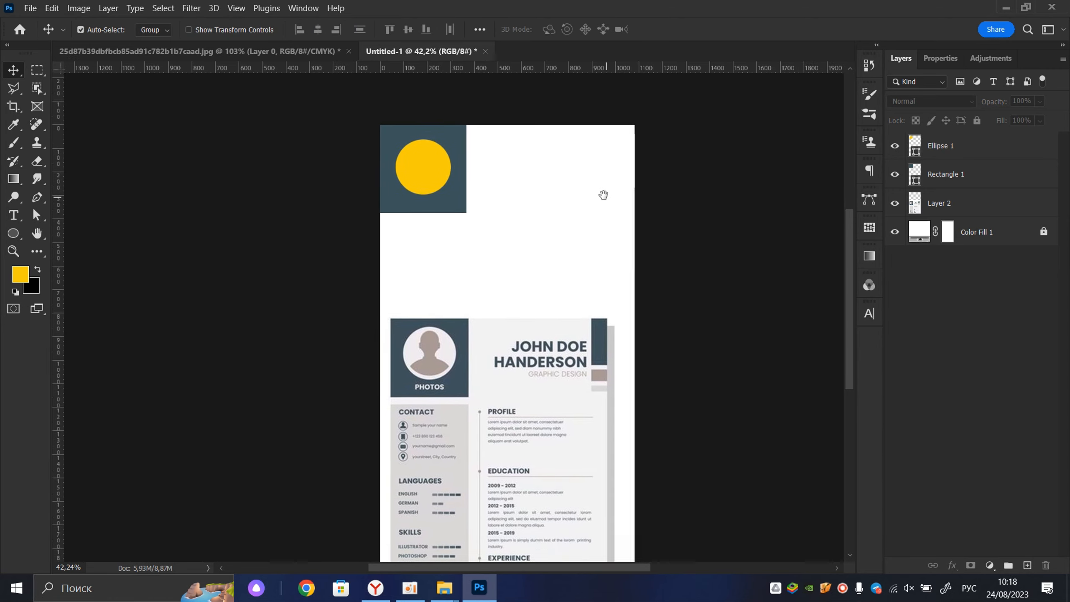
scroll(533, 274, down, 1)
scroll(482, 244, up, 1)
scroll(422, 150, up, 4)
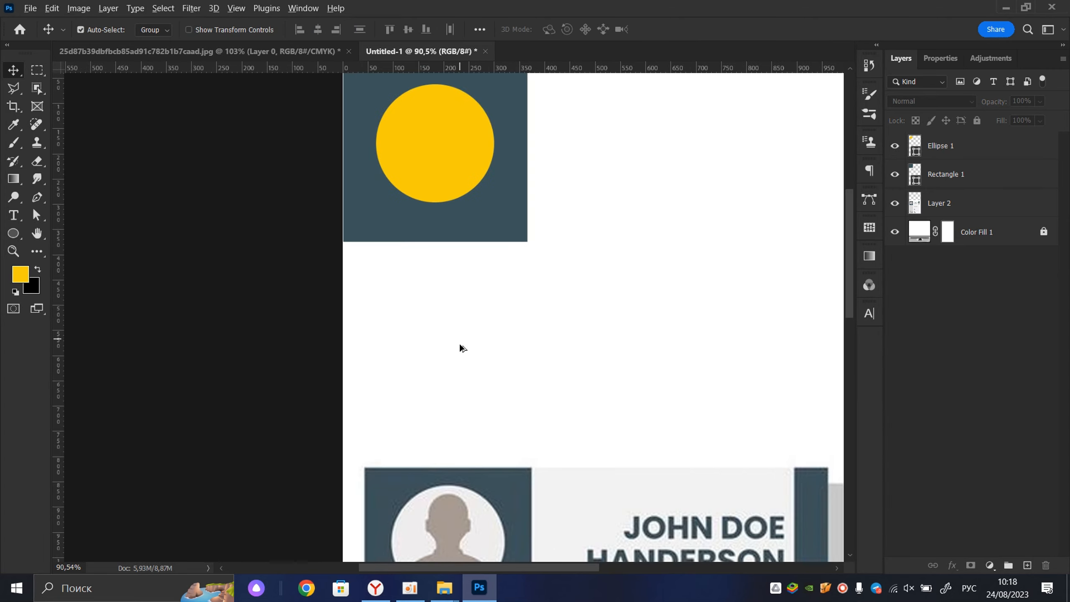
scroll(460, 354, down, 2)
drag(470, 415, 474, 307)
scroll(462, 457, up, 8)
drag(461, 353, 478, 528)
scroll(462, 472, down, 5)
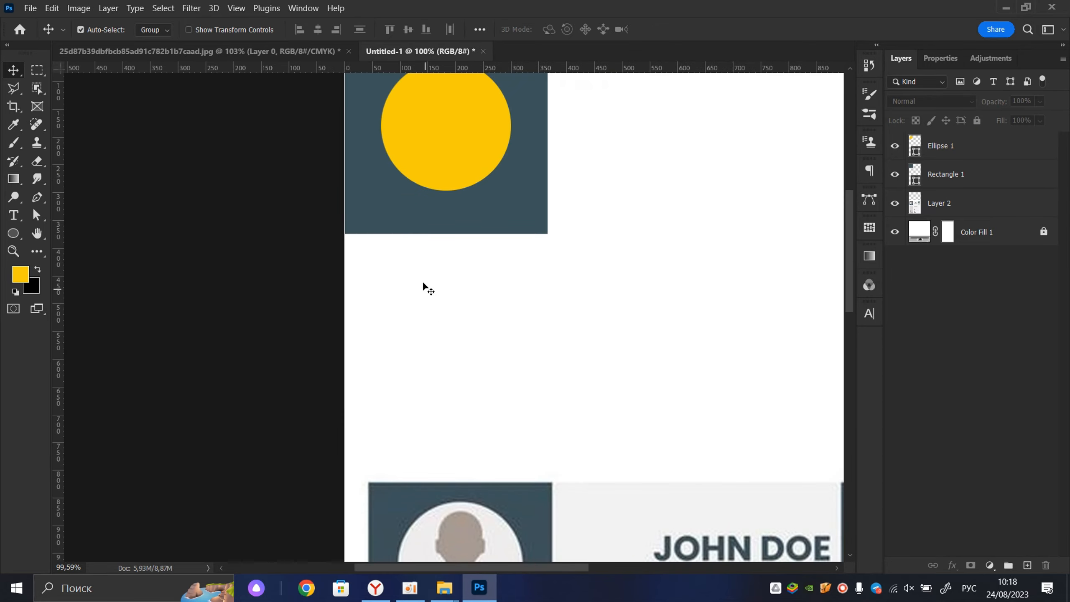
drag(431, 223, 495, 337)
scroll(502, 331, down, 2)
- Change the fill colour of Ellipse 1 to white, sampled from the blank artboard
click(514, 262)
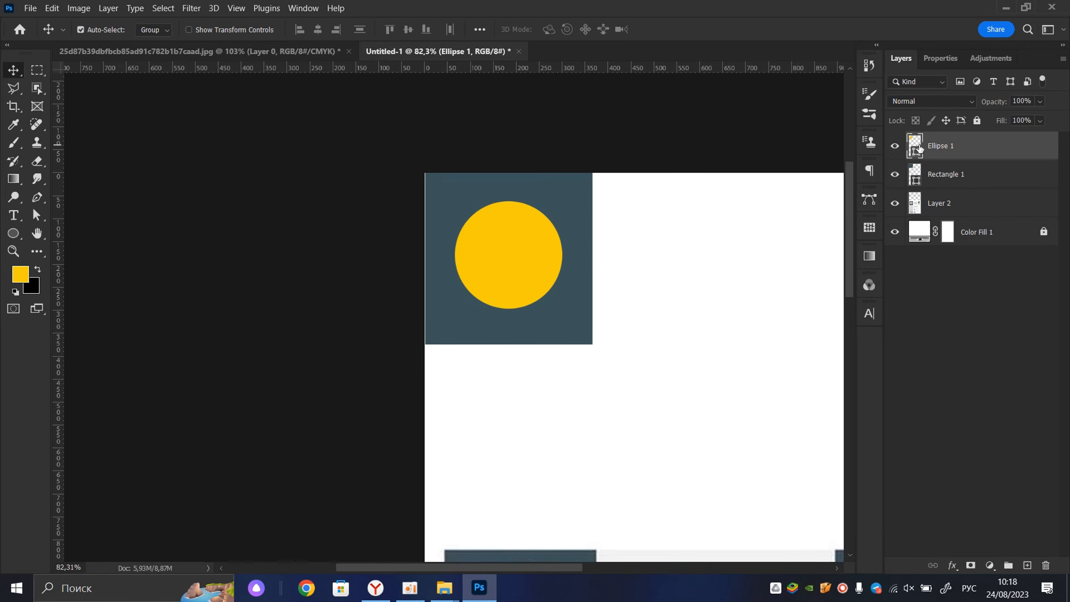
double_click(919, 149)
click(592, 249)
click(952, 281)
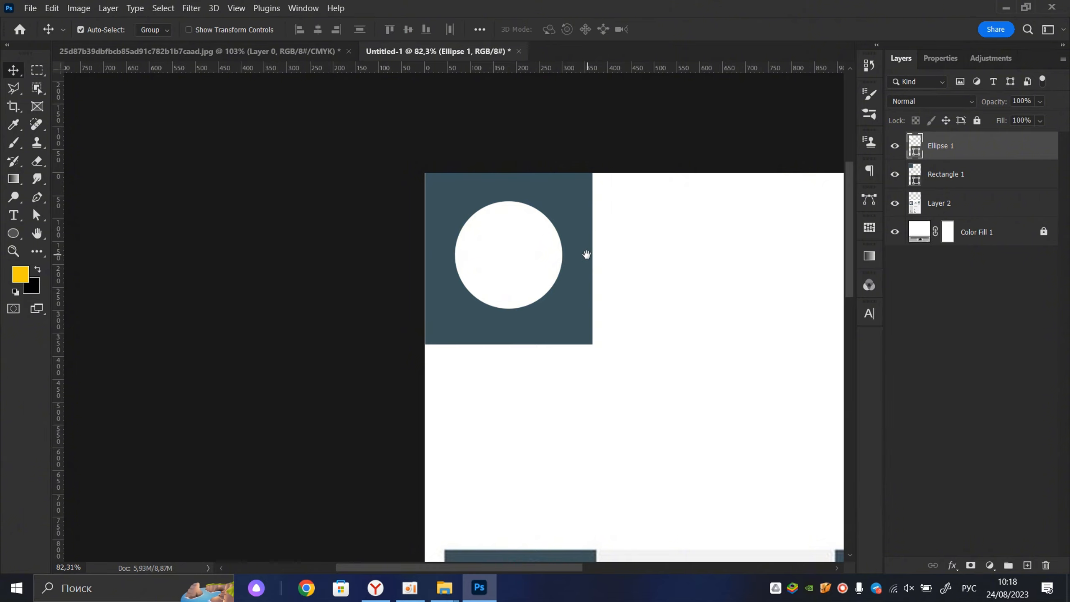
drag(586, 251, 535, 153)
scroll(464, 232, up, 3)
key(t)
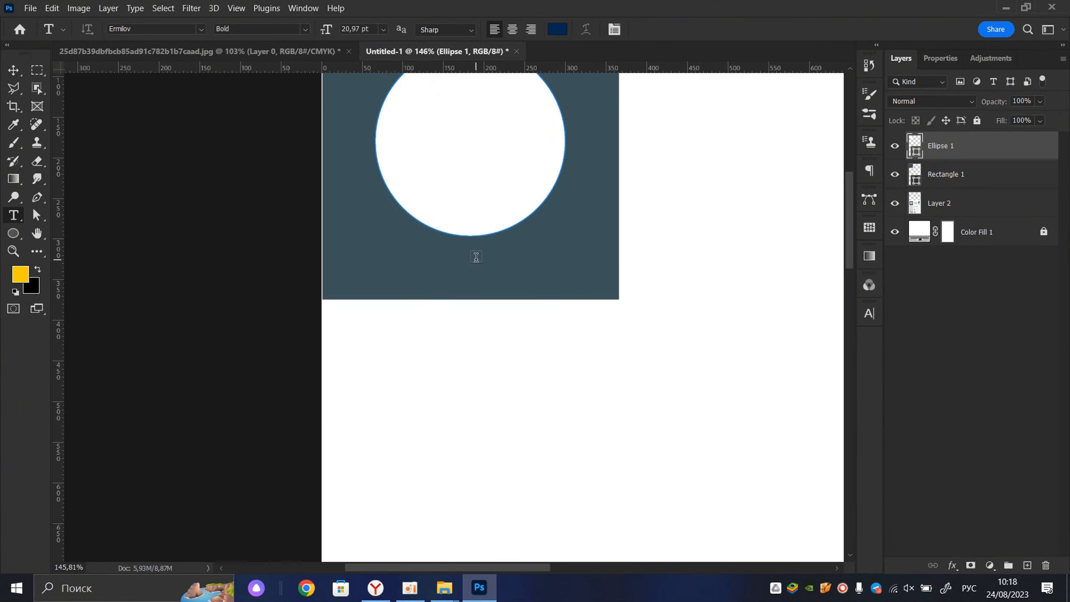
click(428, 387)
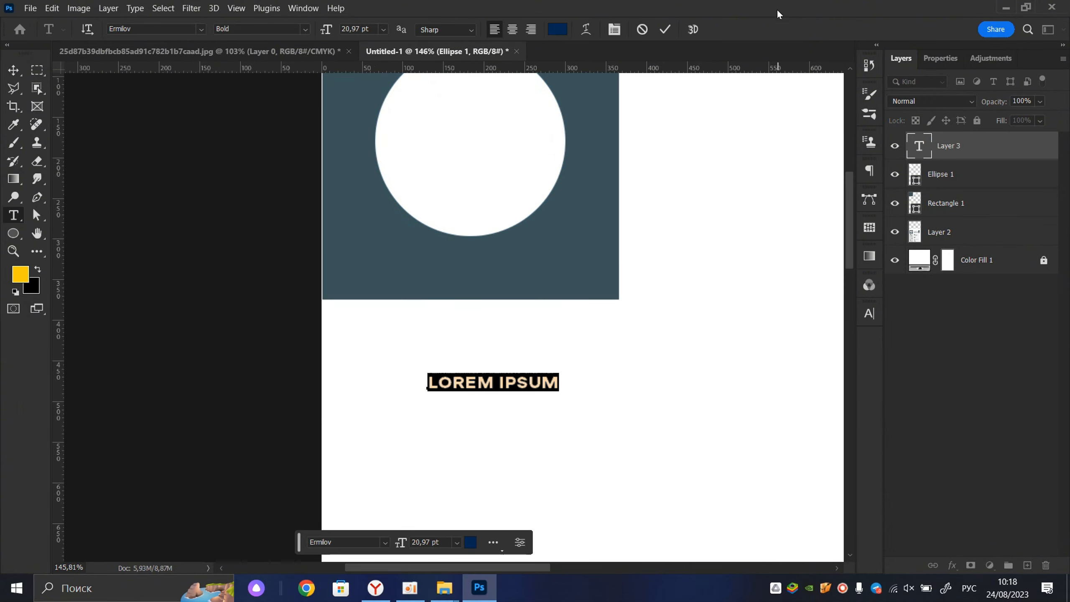
click(667, 30)
key(ctrl+z)
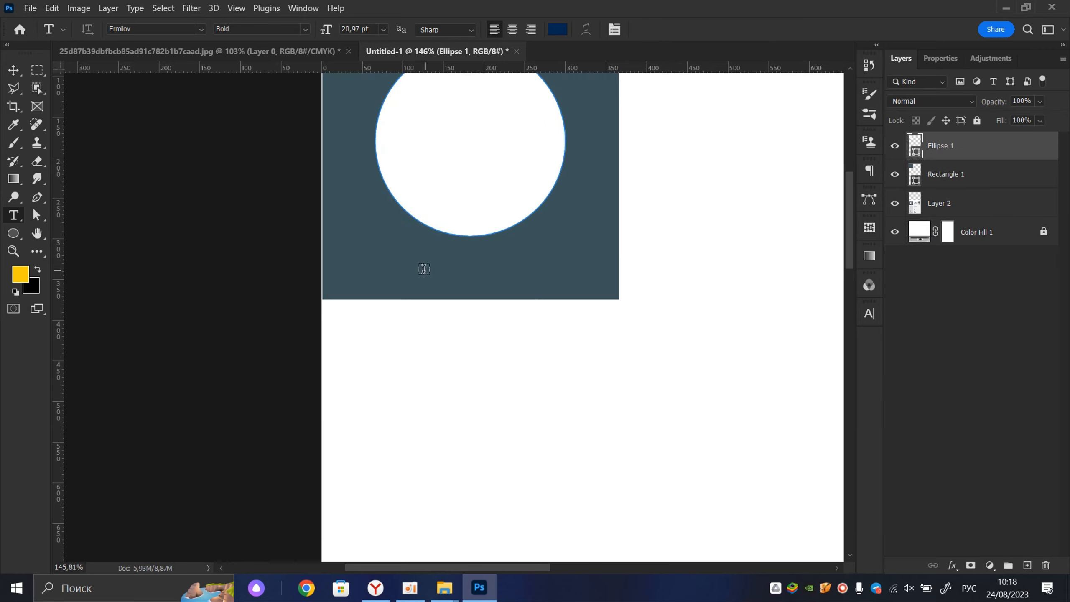
click(420, 269)
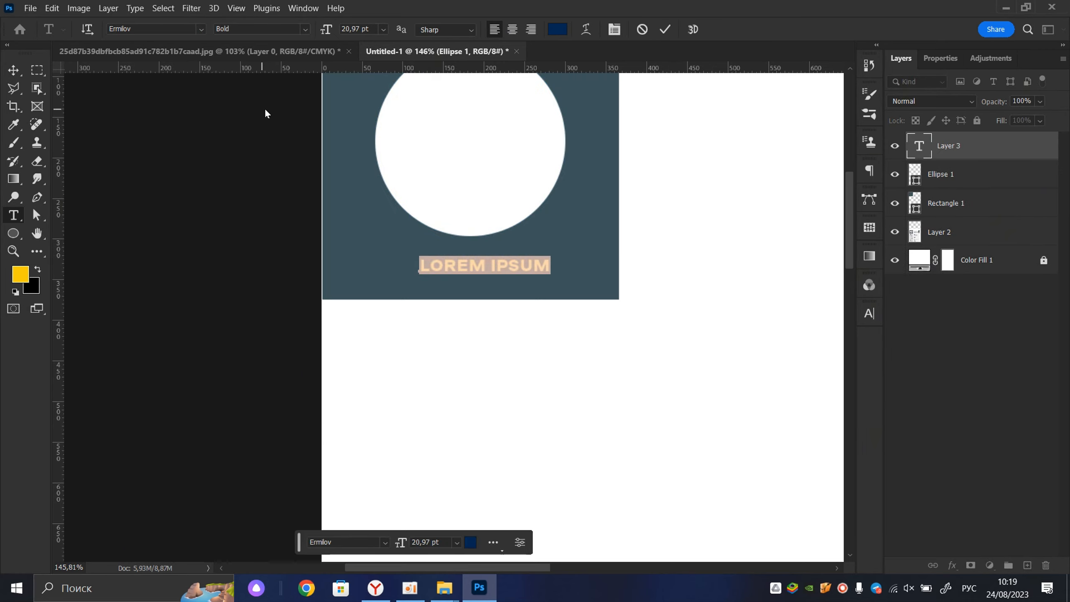
key(BackSpace)
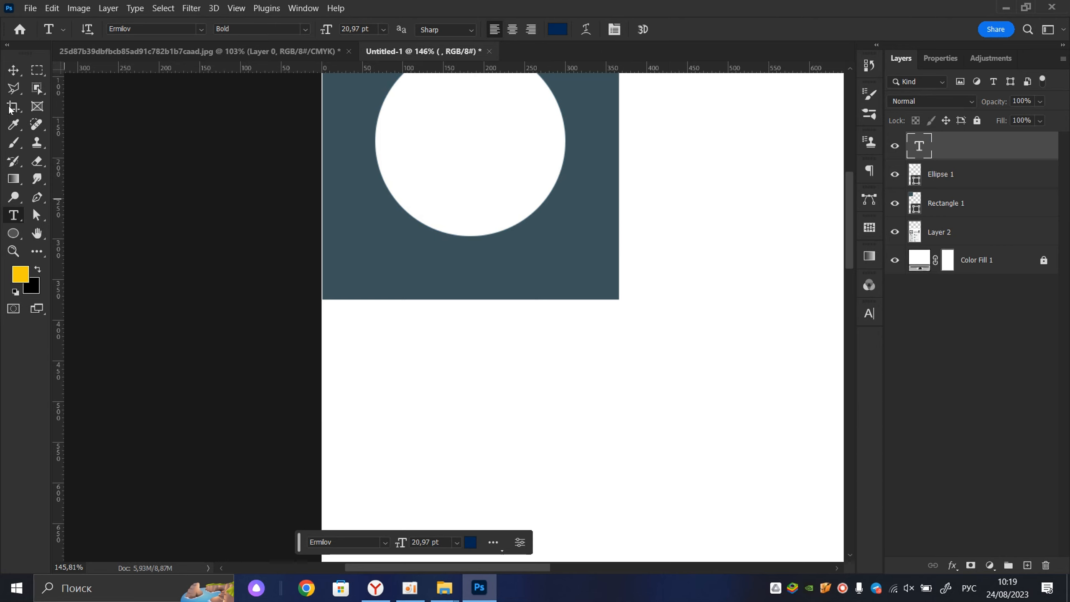
click(12, 71)
scroll(172, 243, down, 3)
click(171, 243)
drag(467, 306, 446, 280)
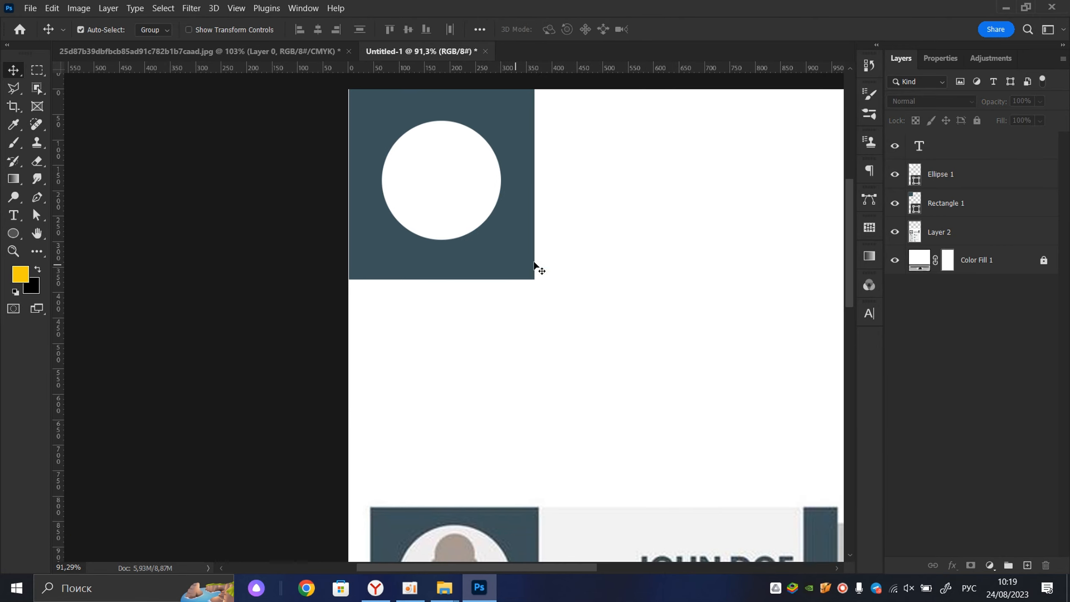
click(962, 156)
double_click(962, 156)
key(Delete)
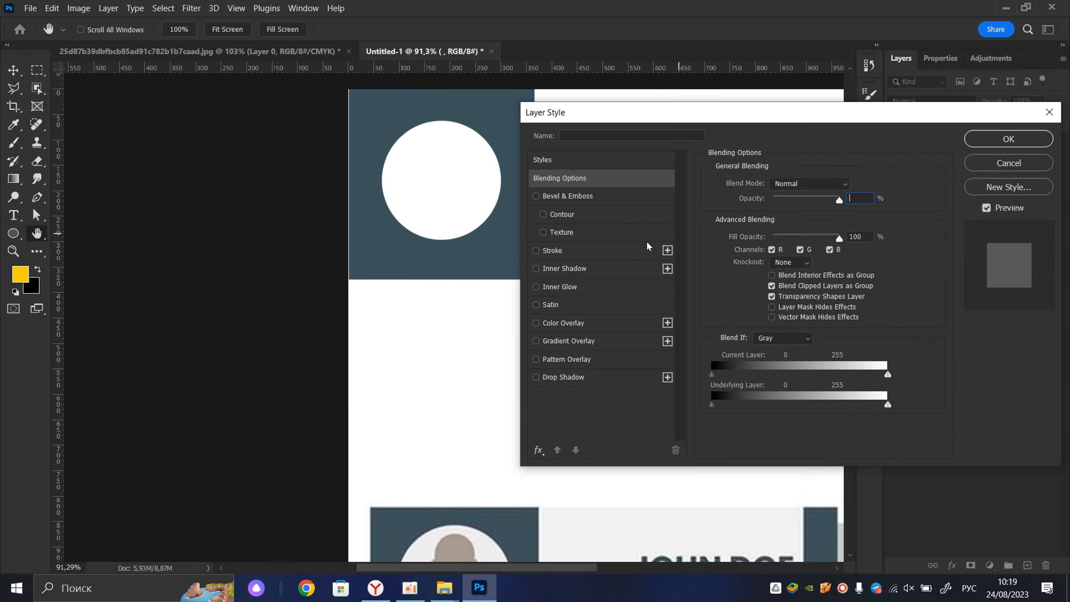
click(1049, 113)
click(549, 230)
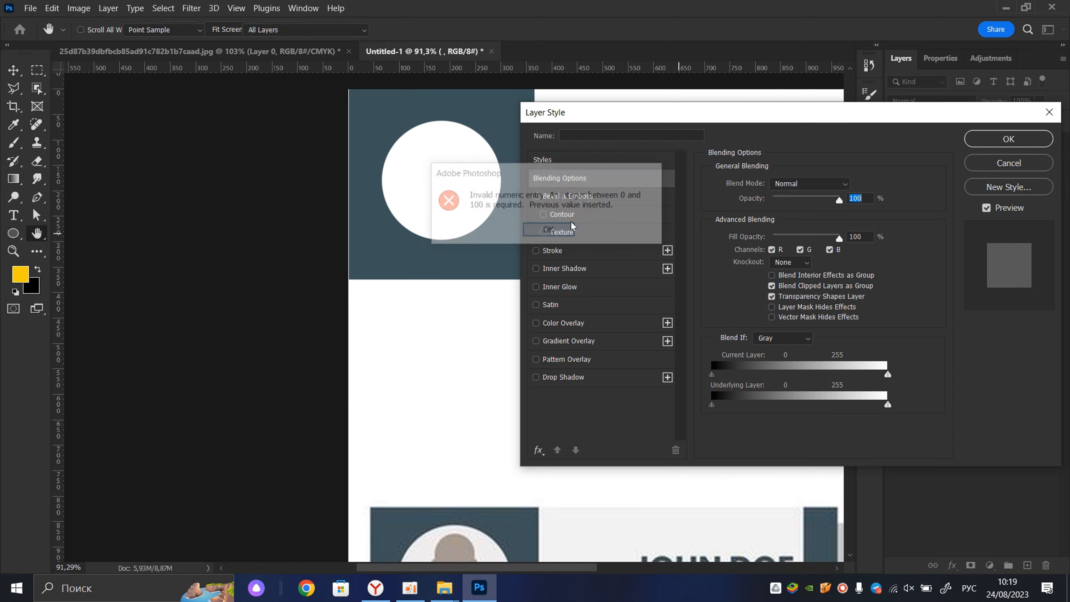
click(1011, 138)
key(Delete)
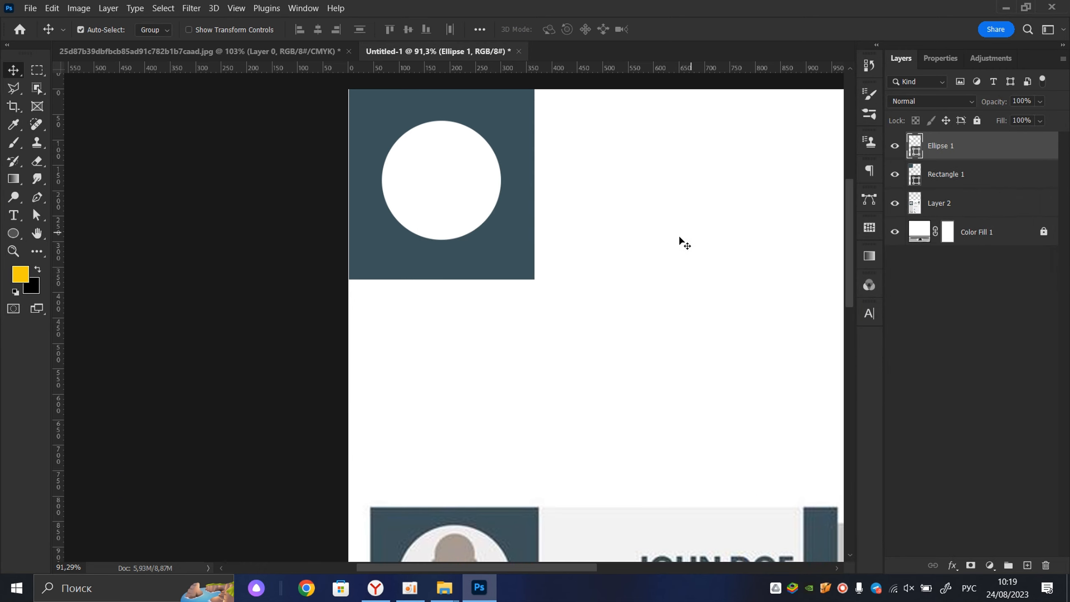
- Add a point text layer reading 3 on the white area below the dark rectangle
scroll(485, 277, down, 1)
key(t)
click(445, 283)
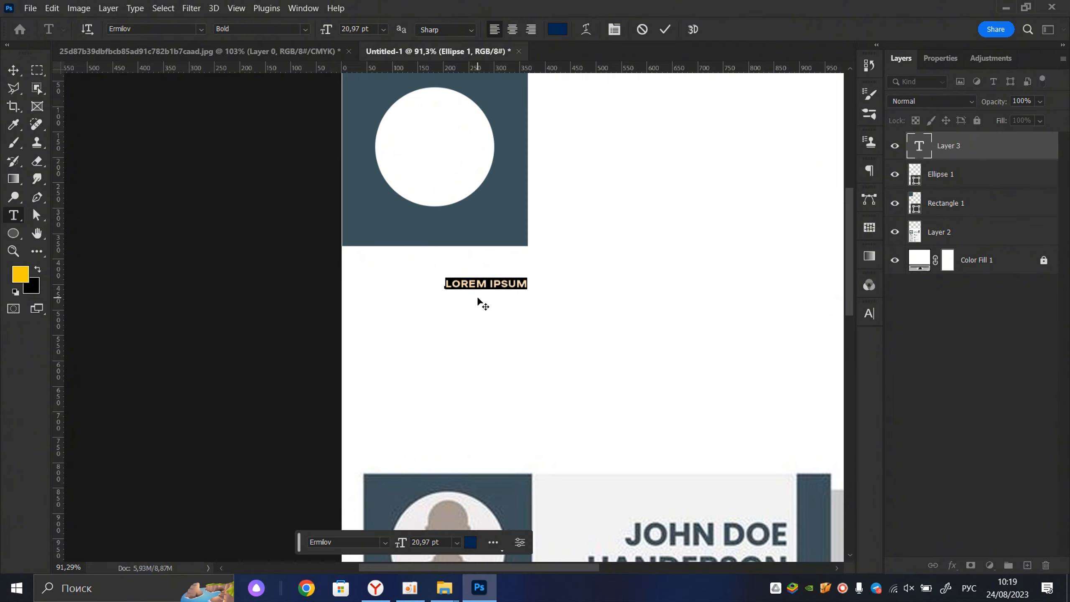
text(3)
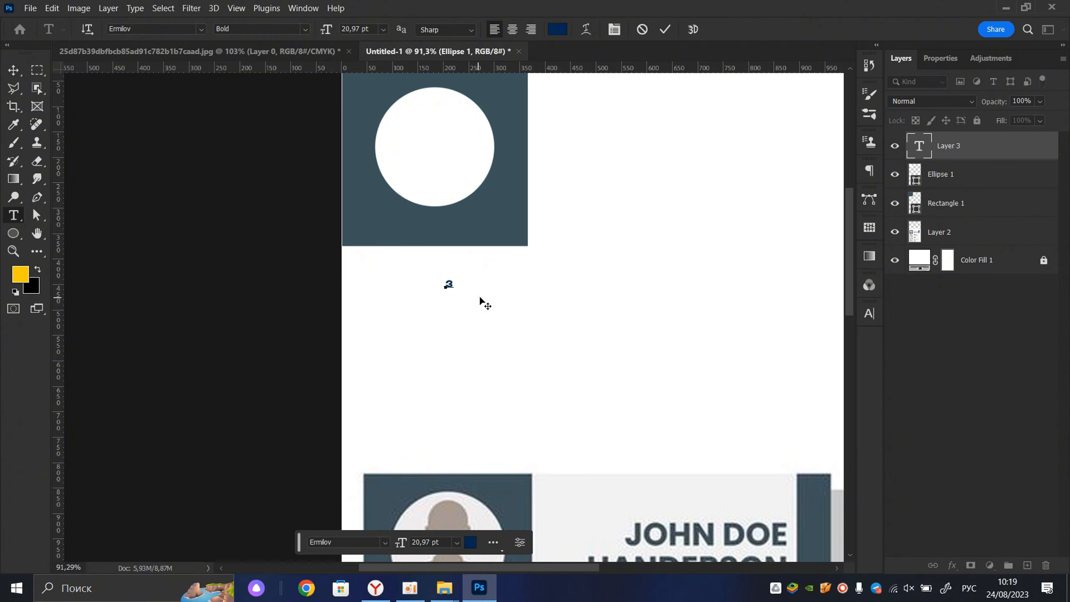
key(ctrl+Return)
scroll(522, 307, down, 4)
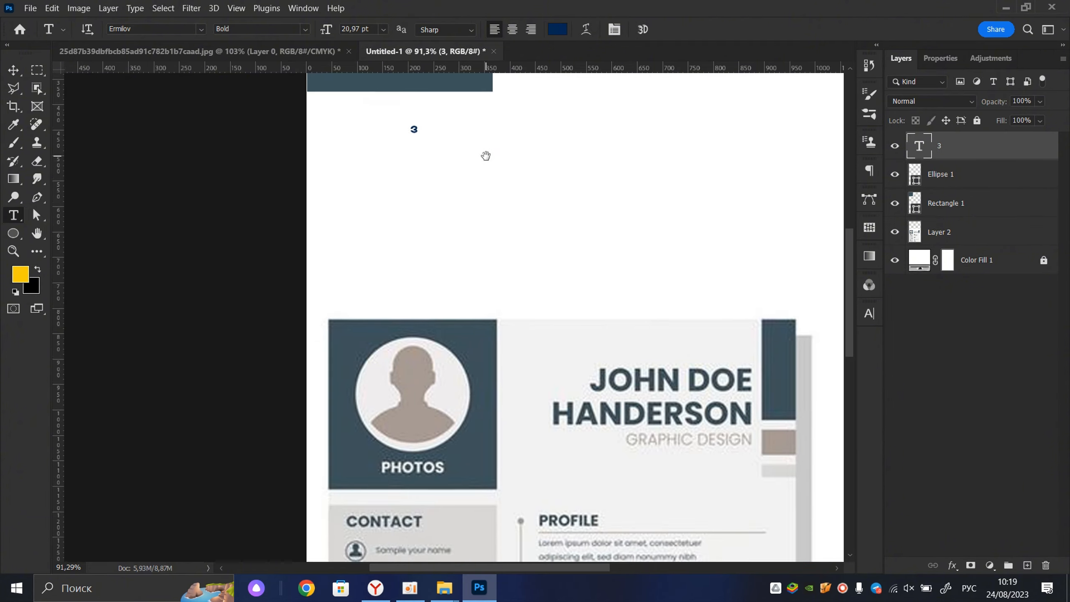
scroll(464, 152, down, 2)
- Add a separate text layer reading PHOTOS below the dark rectangle and delete the stray text layer 3
click(436, 137)
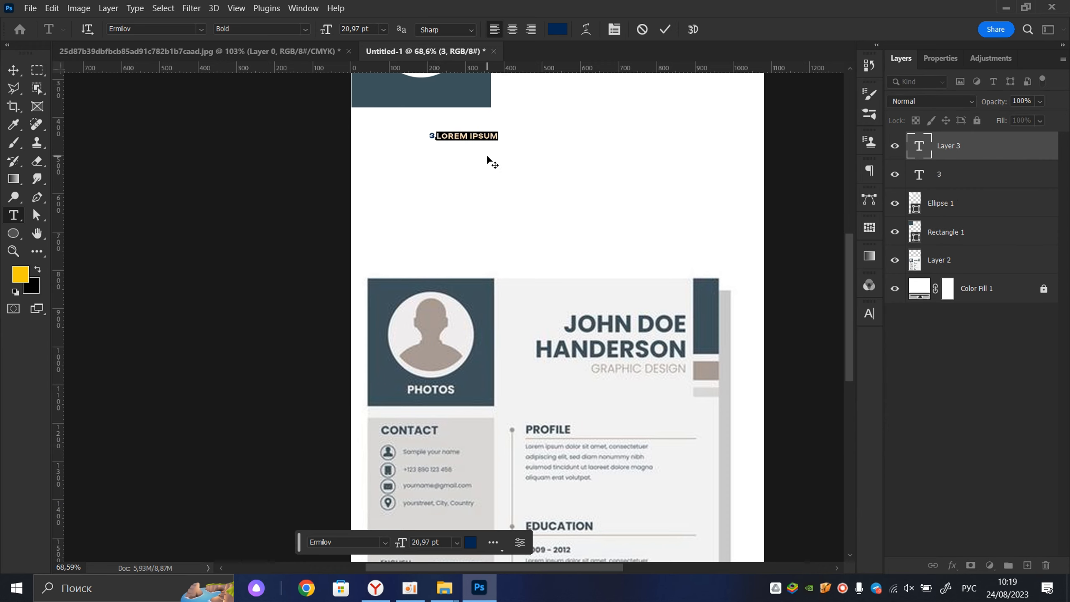
key(alt+shift)
text(PHOTOS)
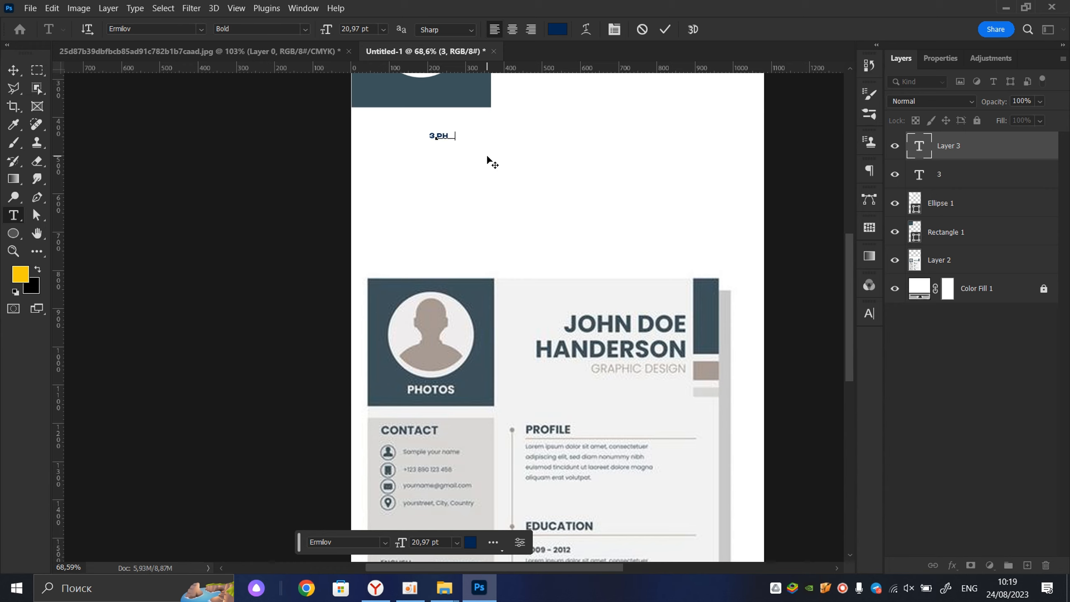
click(664, 29)
click(953, 174)
key(Delete)
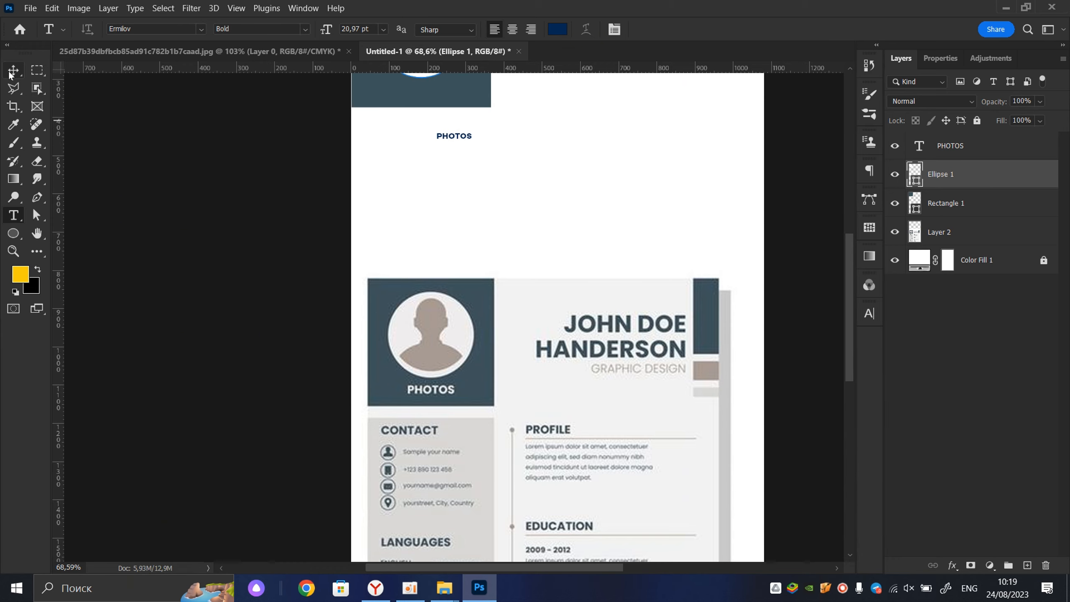
click(500, 210)
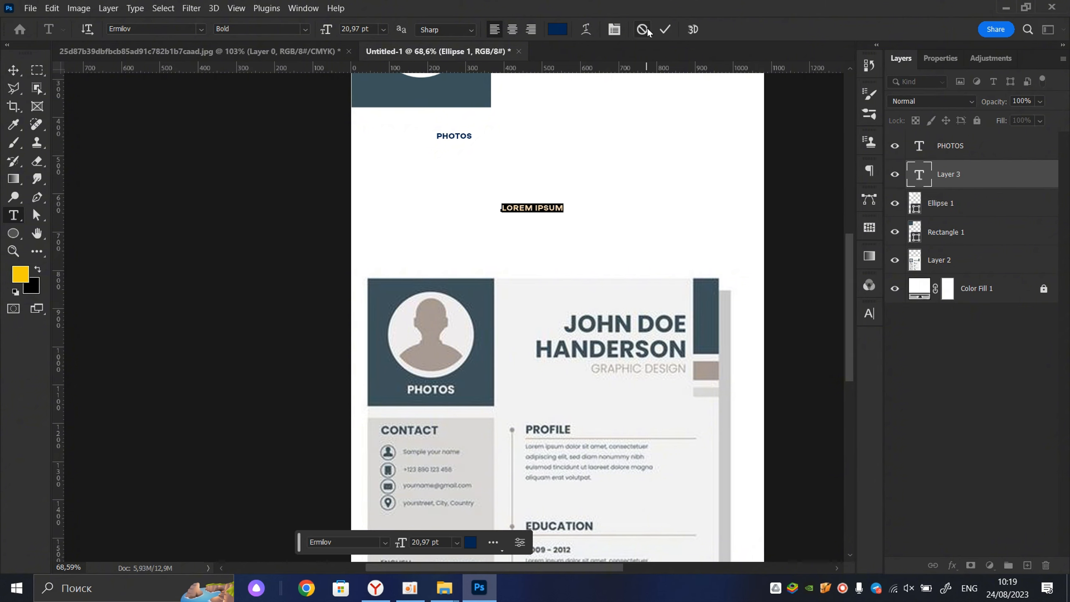
click(664, 31)
key(ctrl+z)
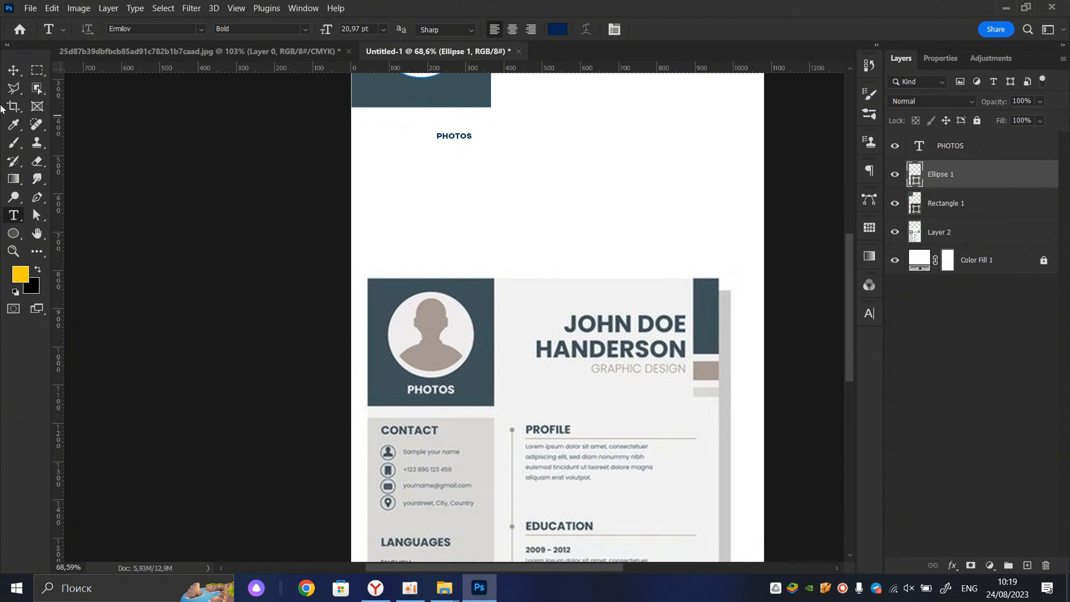
- Move the PHOTOS text under the circle inside the dark rectangle and enlarge it to about 43 pt
click(15, 72)
scroll(489, 127, up, 2)
drag(442, 144, 478, 139)
scroll(439, 179, down, 2)
key(ctrl+t)
click(690, 30)
- Set the colour of the PHOTOS text to white (ffffff)
double_click(480, 140)
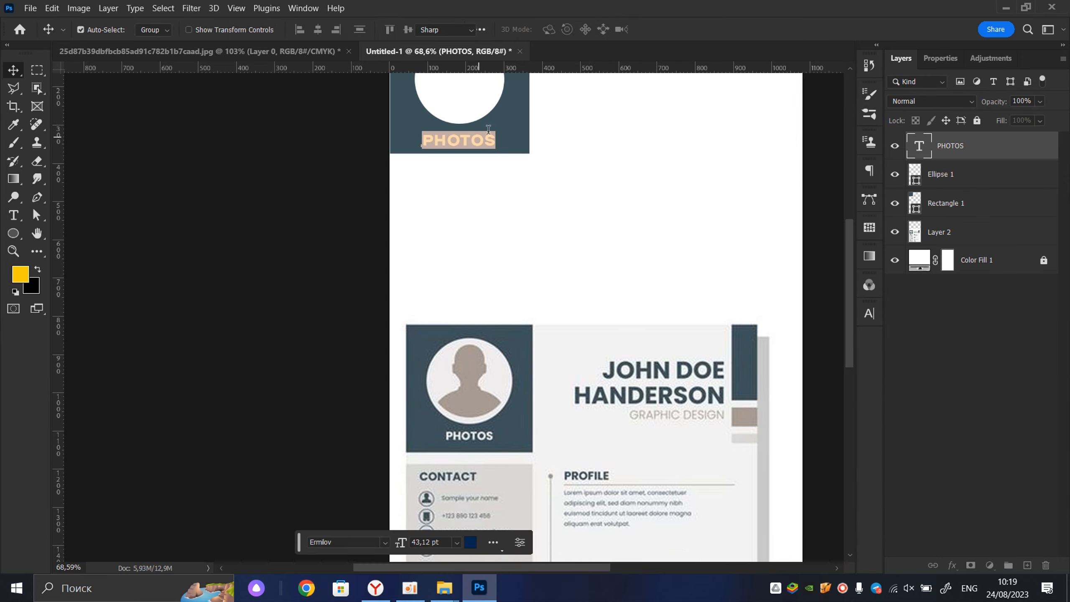
click(558, 29)
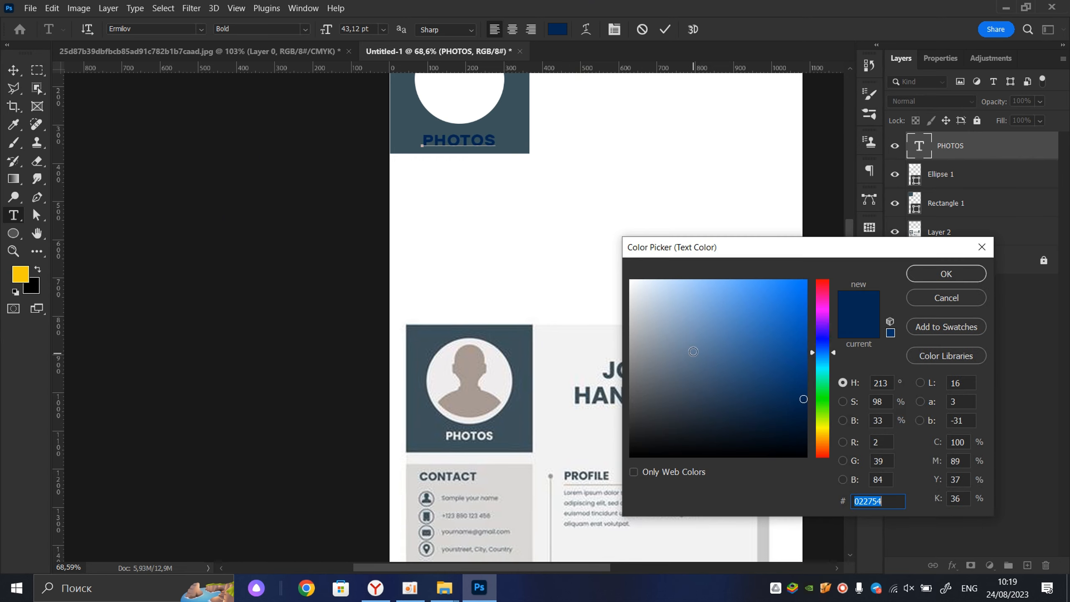
click(559, 243)
click(955, 279)
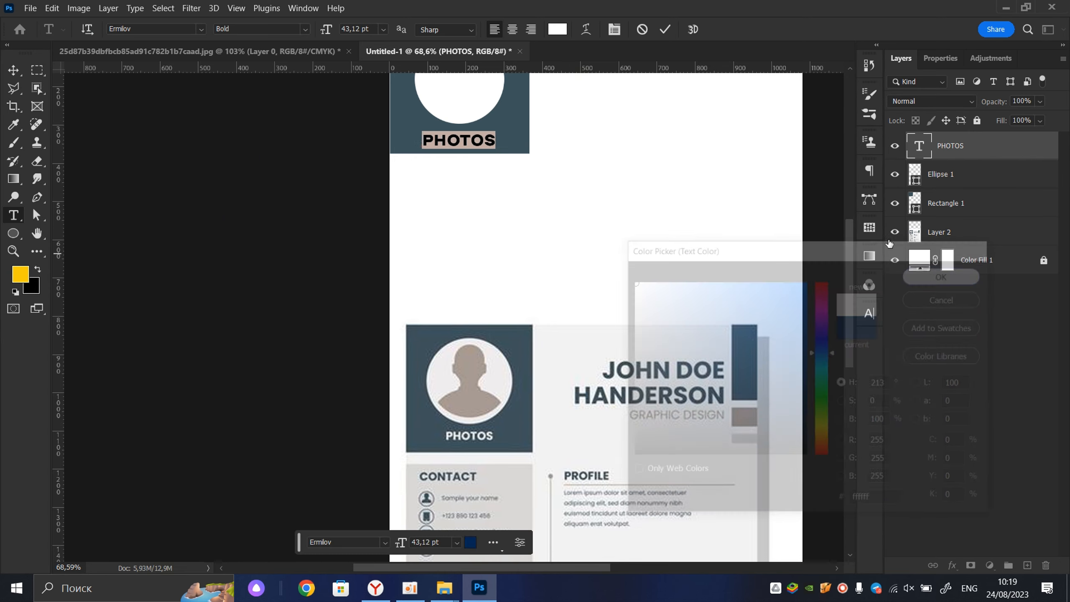
click(665, 29)
- Scale the PHOTOS text down proportionally about its centre to about 76%
scroll(468, 166, up, 2)
scroll(471, 165, up, 1)
key(ctrl+t)
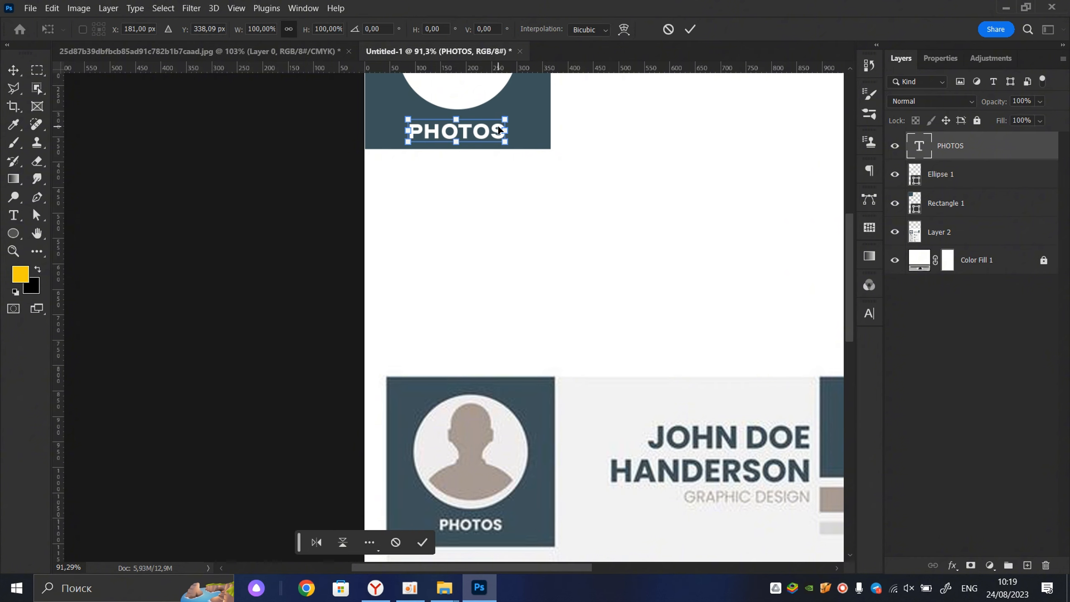
drag(505, 116, 494, 121)
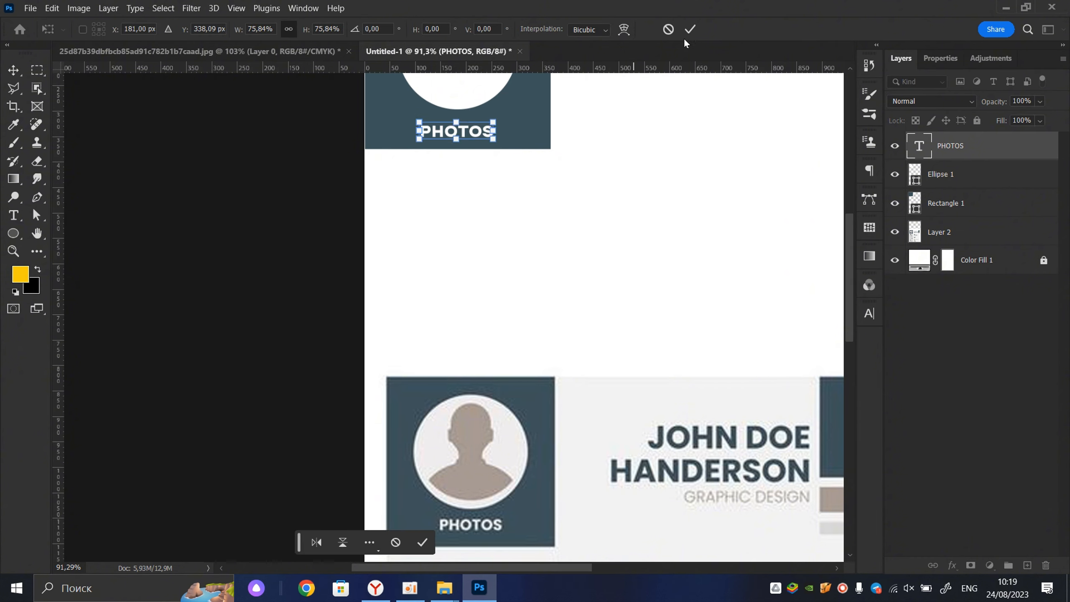
click(690, 30)
scroll(472, 133, down, 4)
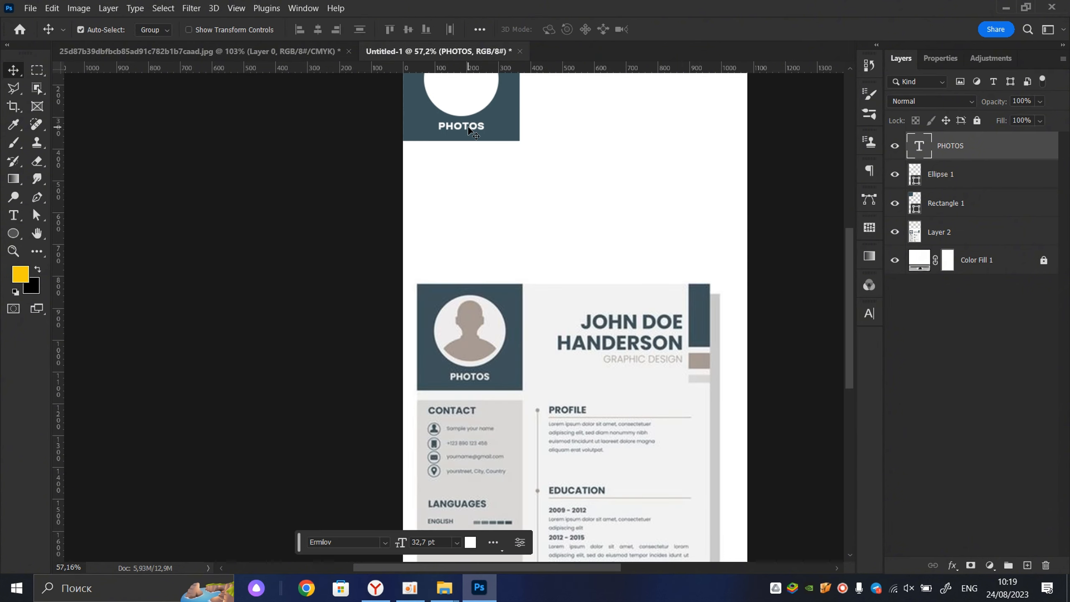
scroll(432, 208, up, 2)
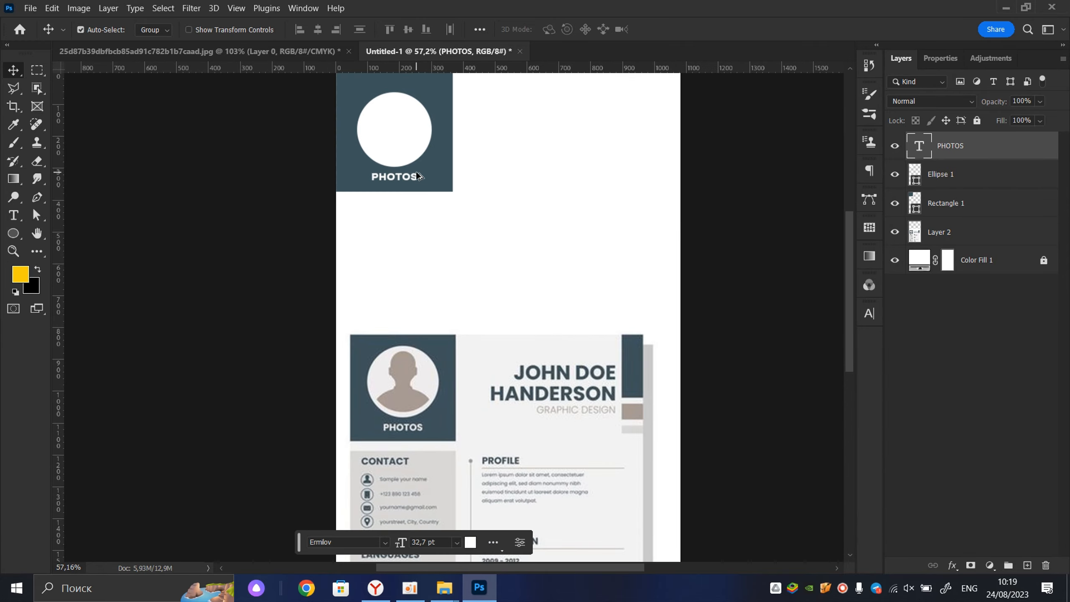
scroll(410, 173, up, 4)
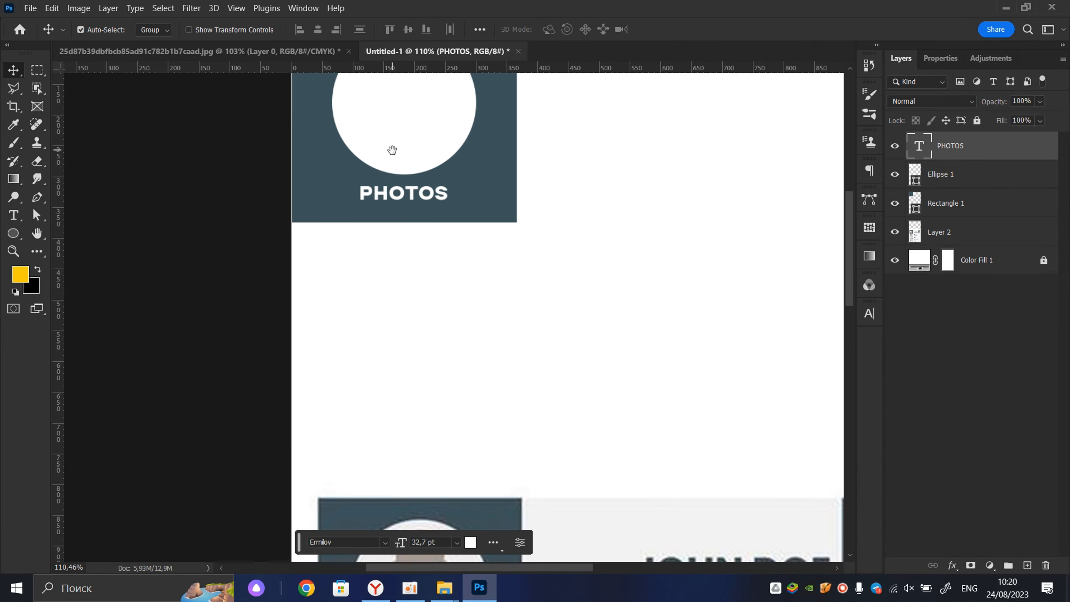
scroll(427, 244, down, 1)
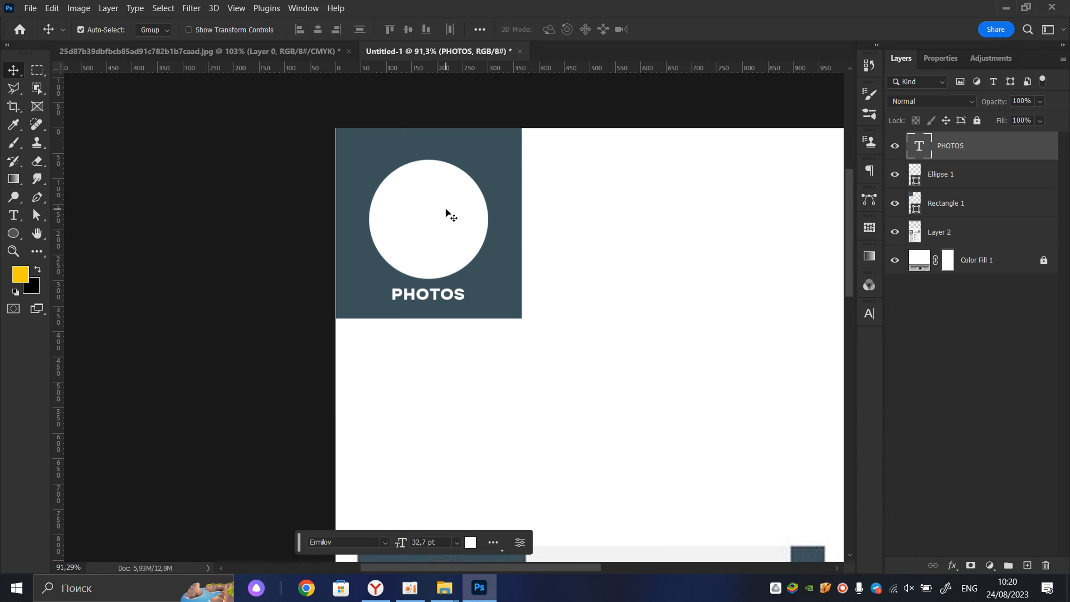
- Align the white circle and the PHOTOS caption on their horizontal centres, then deselect them
click(448, 215)
scroll(462, 256, up, 4)
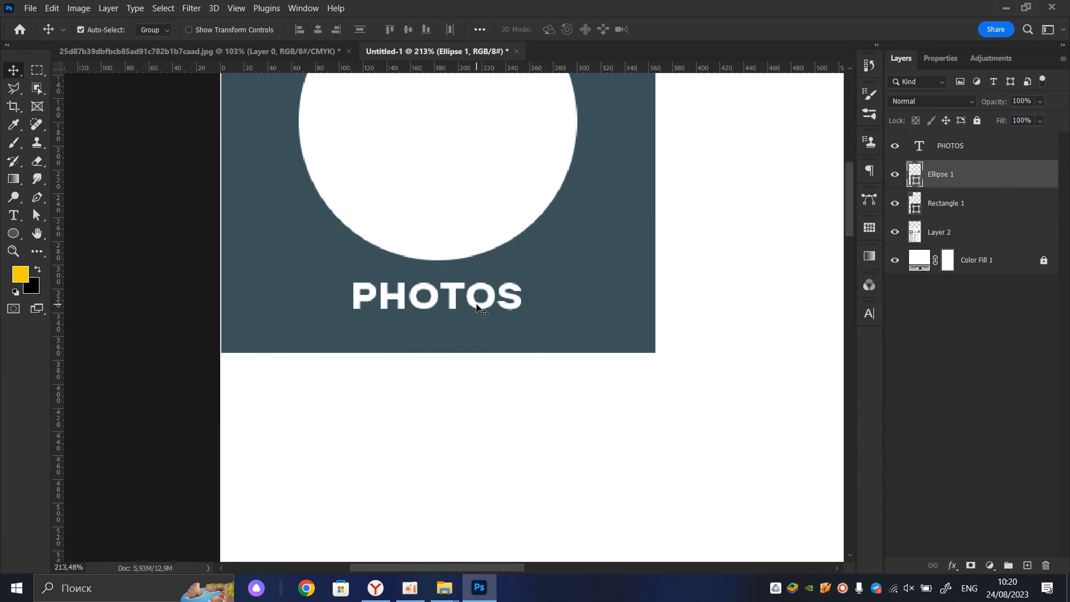
scroll(478, 310, down, 5)
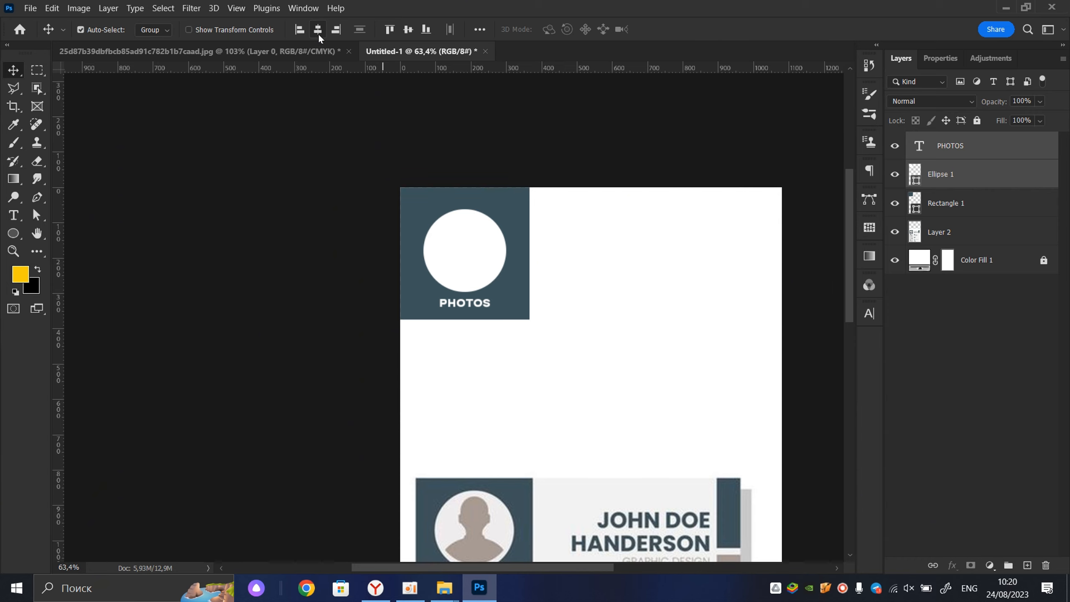
scroll(482, 329, up, 5)
scroll(459, 310, down, 3)
scroll(448, 231, down, 4)
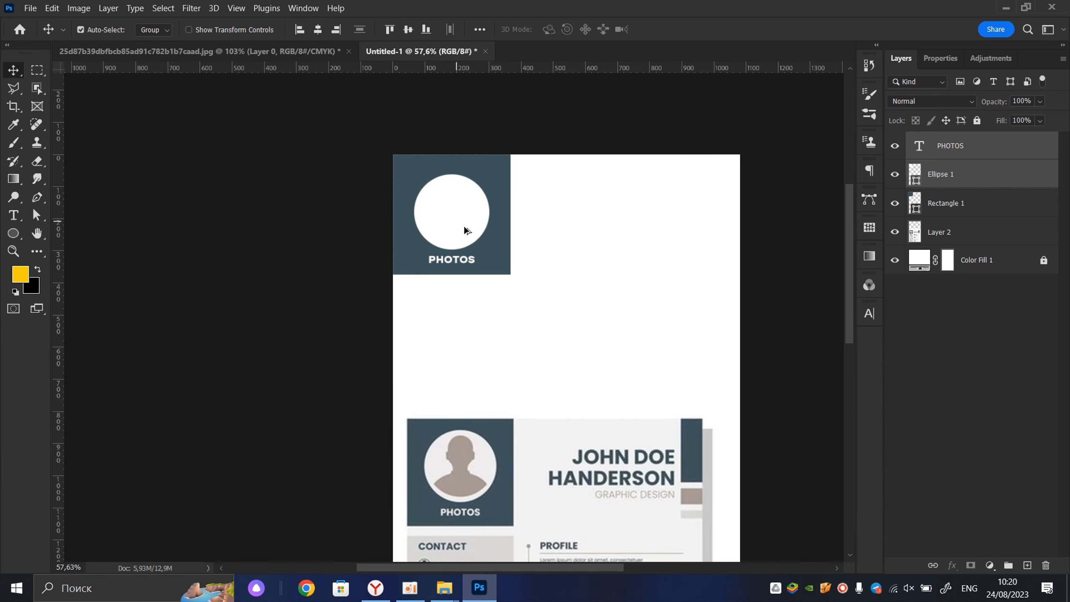
click(679, 248)
- Duplicate the PHOTOS text into the blank area beside the photo block and colour the copy dark blue (3c525c) sampled from the reference
scroll(602, 361, up, 4)
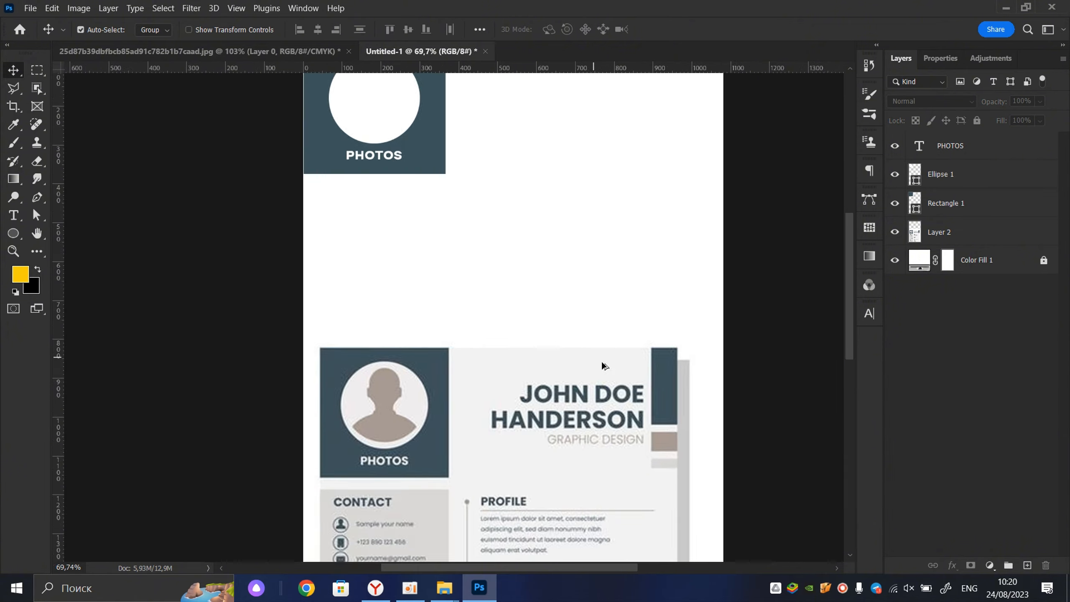
scroll(674, 328, down, 3)
drag(612, 362, 520, 412)
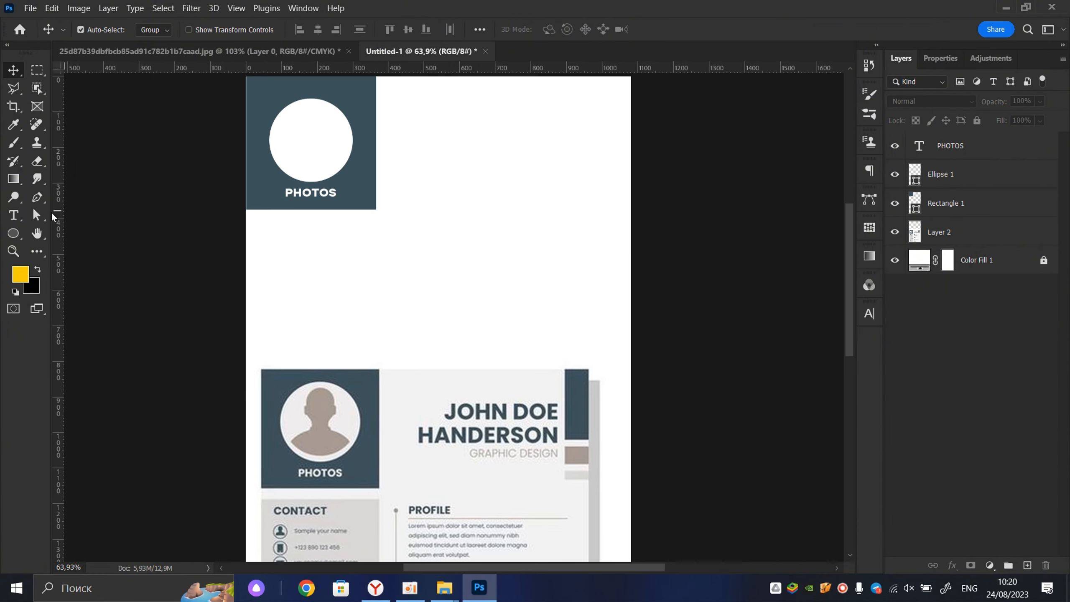
drag(318, 194, 539, 161)
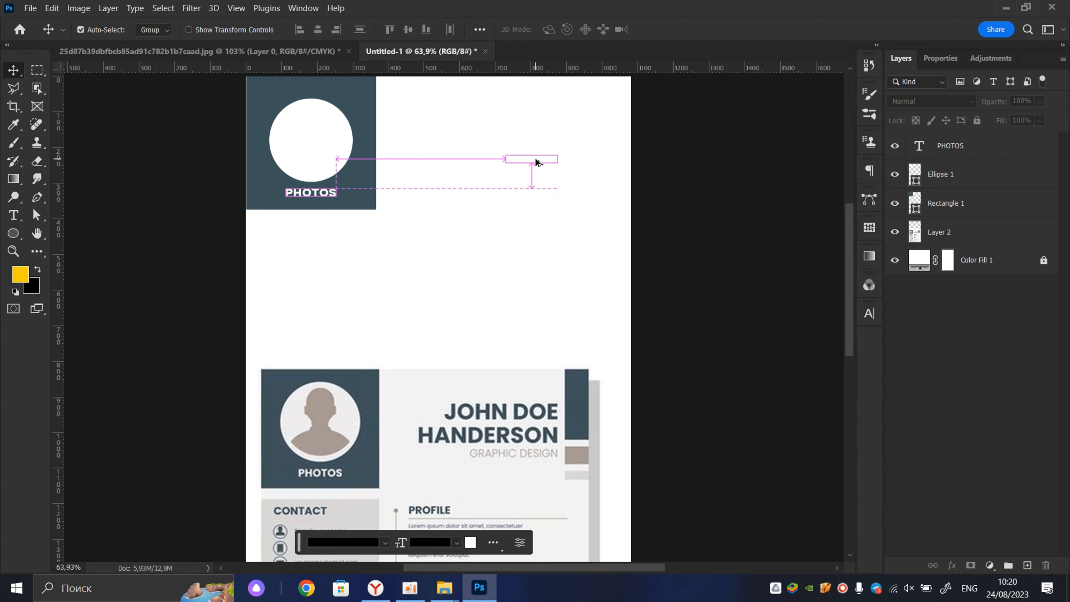
double_click(538, 160)
click(556, 29)
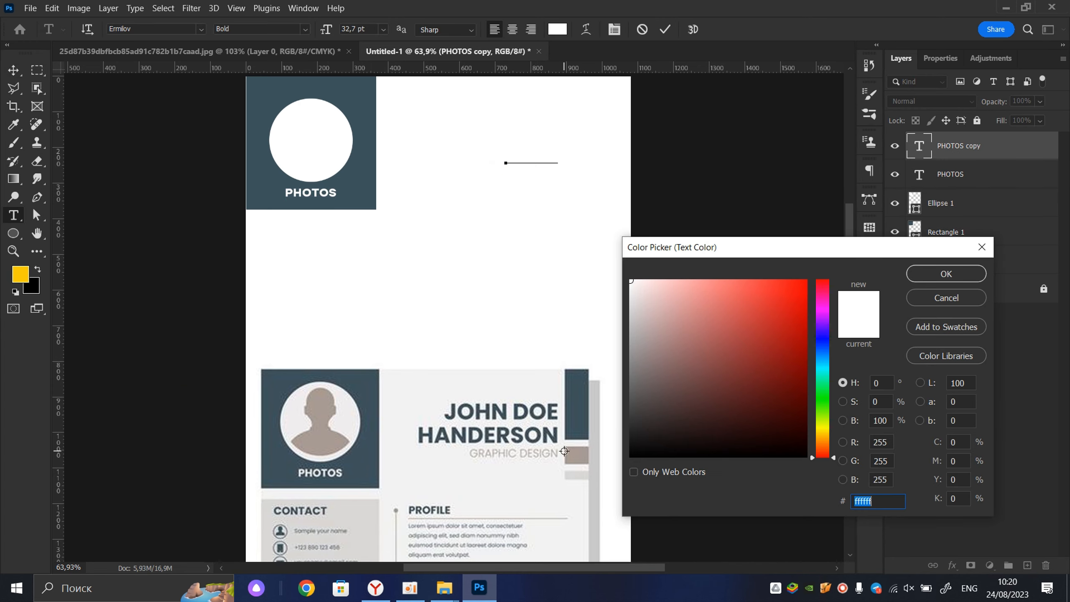
click(580, 390)
click(936, 279)
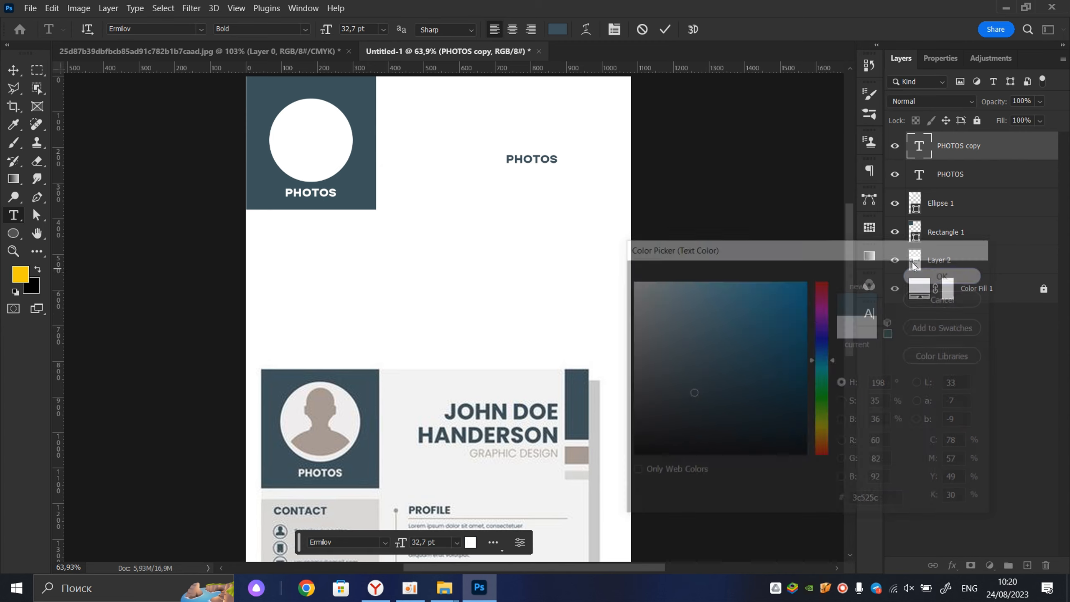
click(664, 30)
- Enlarge the dark blue PHOTOS text proportionally to about 84.74 pt
key(ctrl+t)
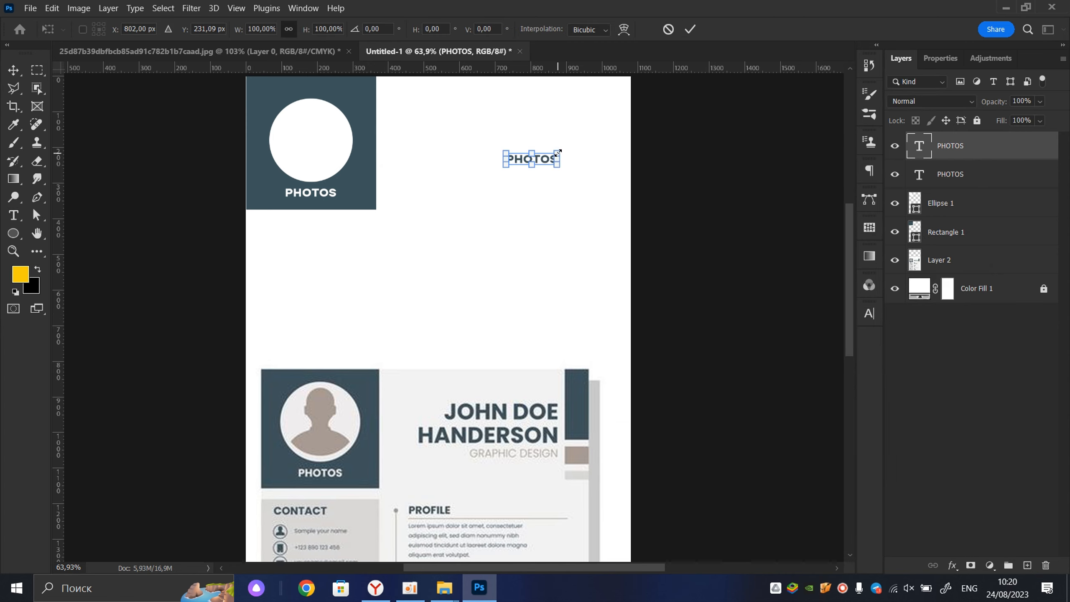
drag(558, 154, 515, 144)
click(689, 30)
double_click(515, 144)
click(557, 137)
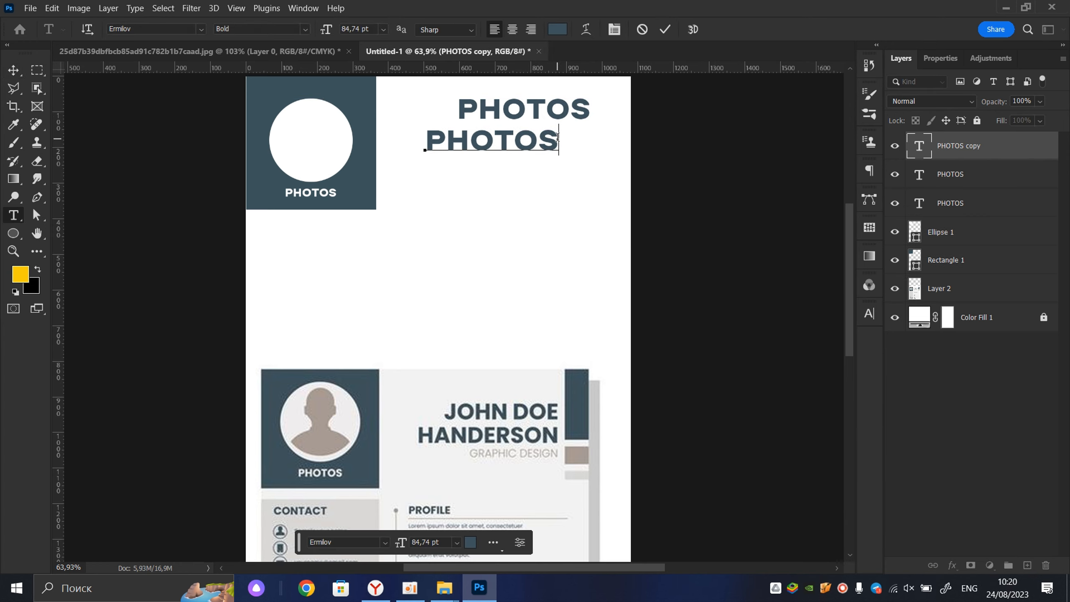
text(DD)
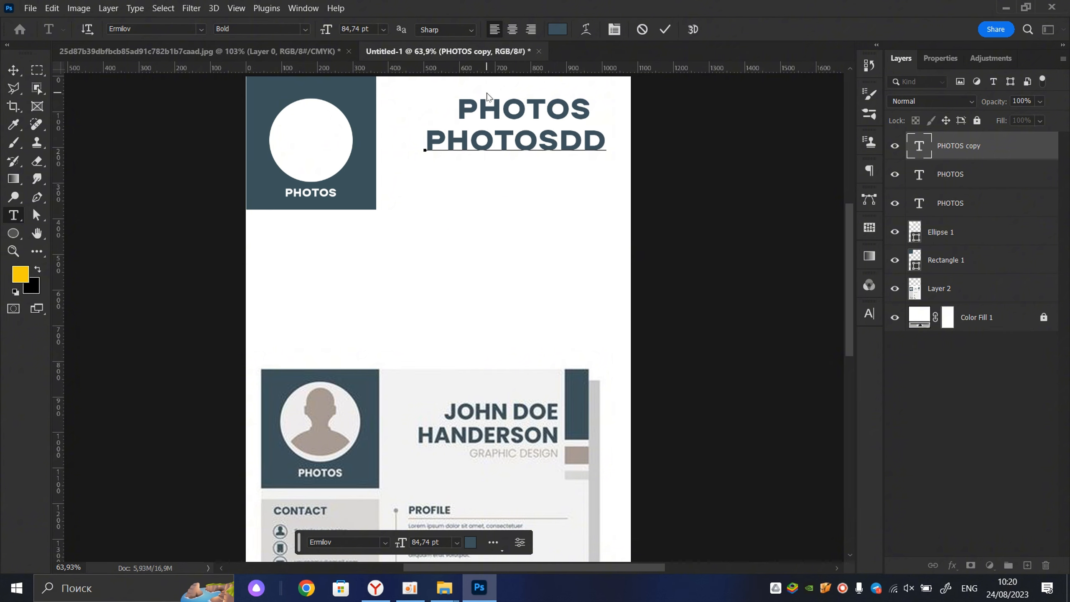
click(665, 29)
key(v)
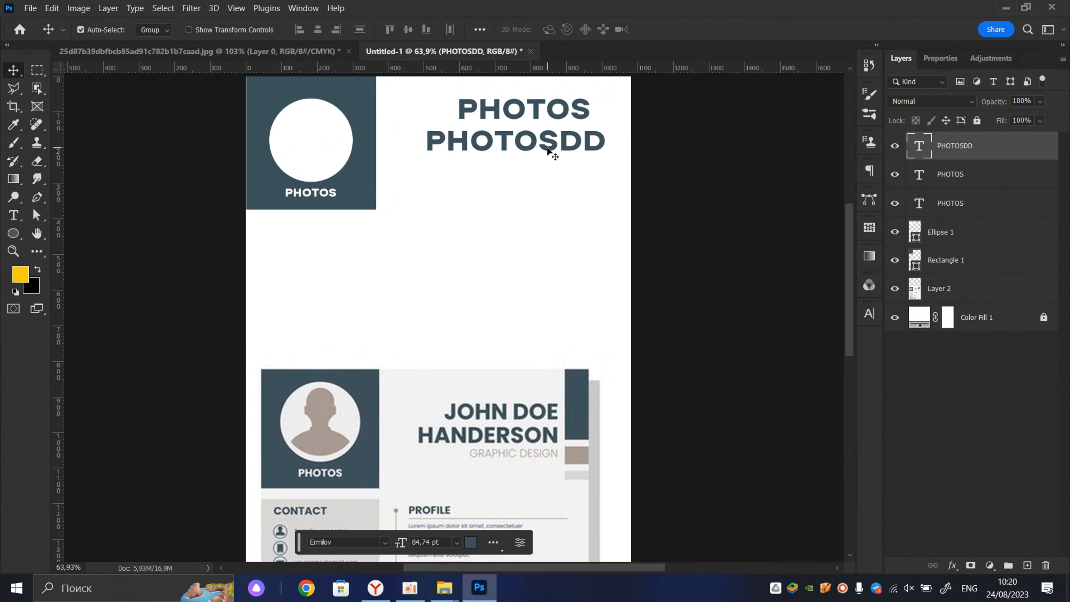
key(Delete)
- Replace the large PHOTOS text with the full name from the reference résumé, split over two lines
double_click(547, 110)
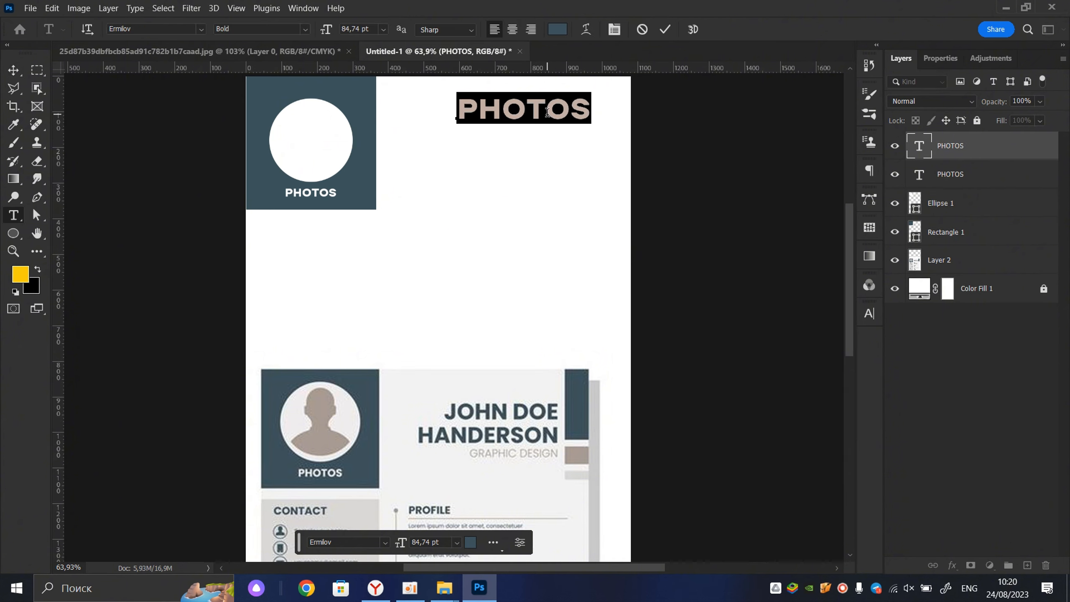
text(JOH)
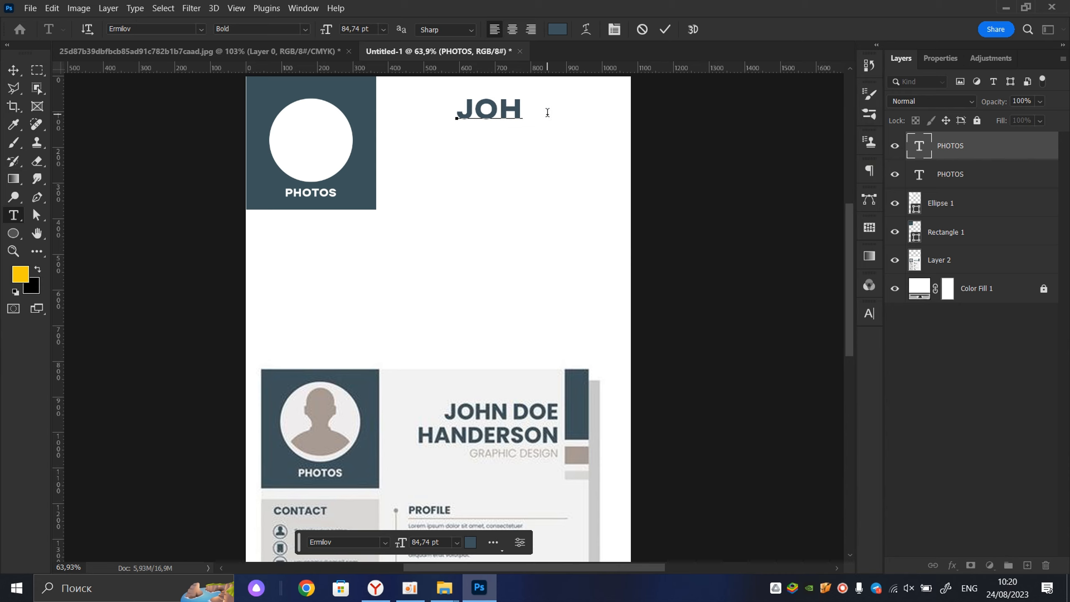
text(N DOE)
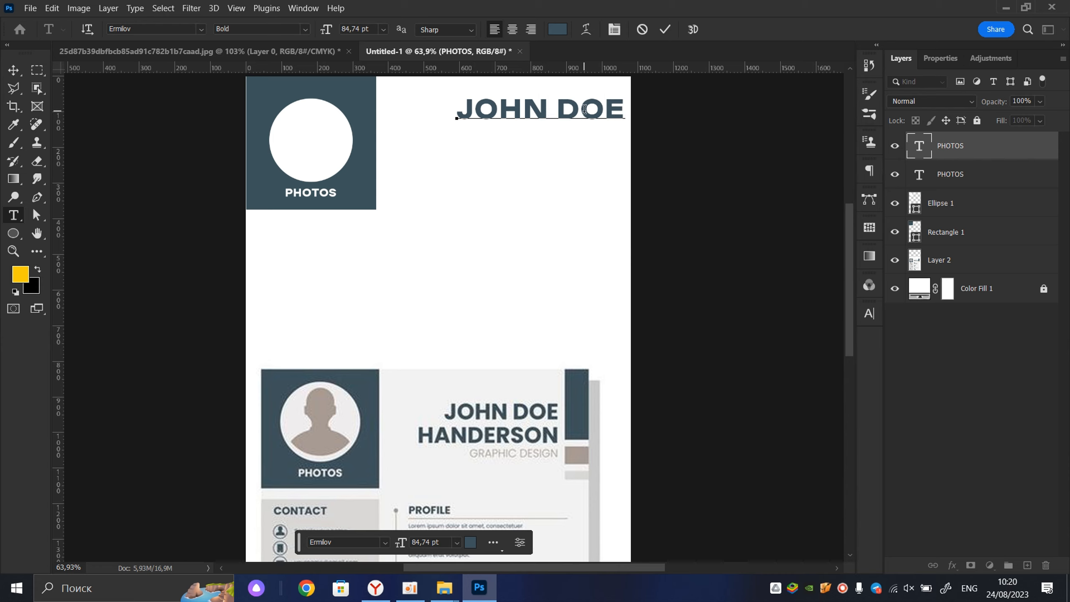
key(Return)
text(HAND)
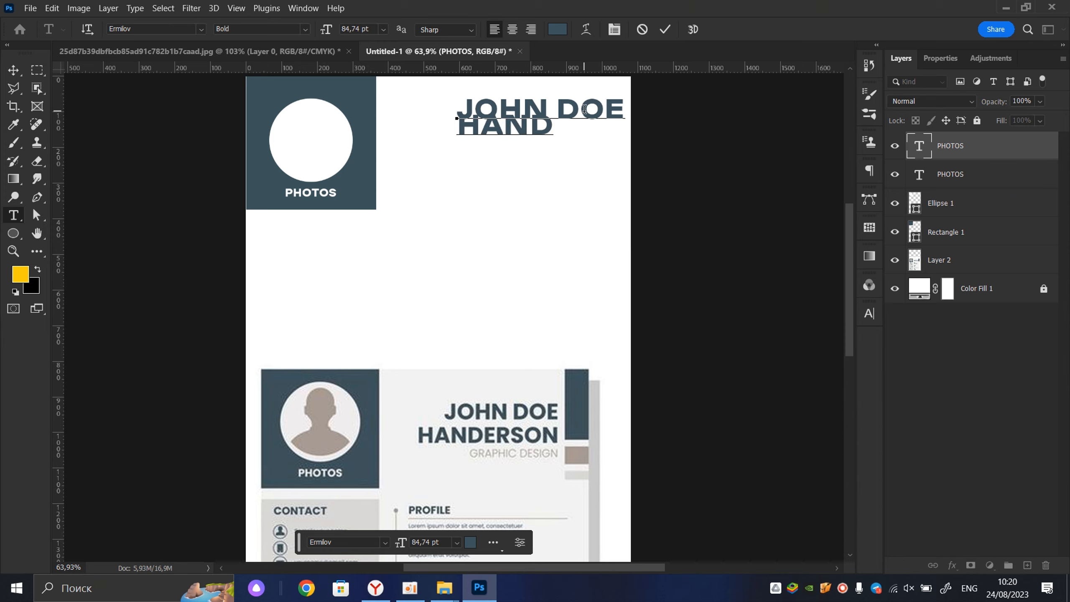
text(ERSON)
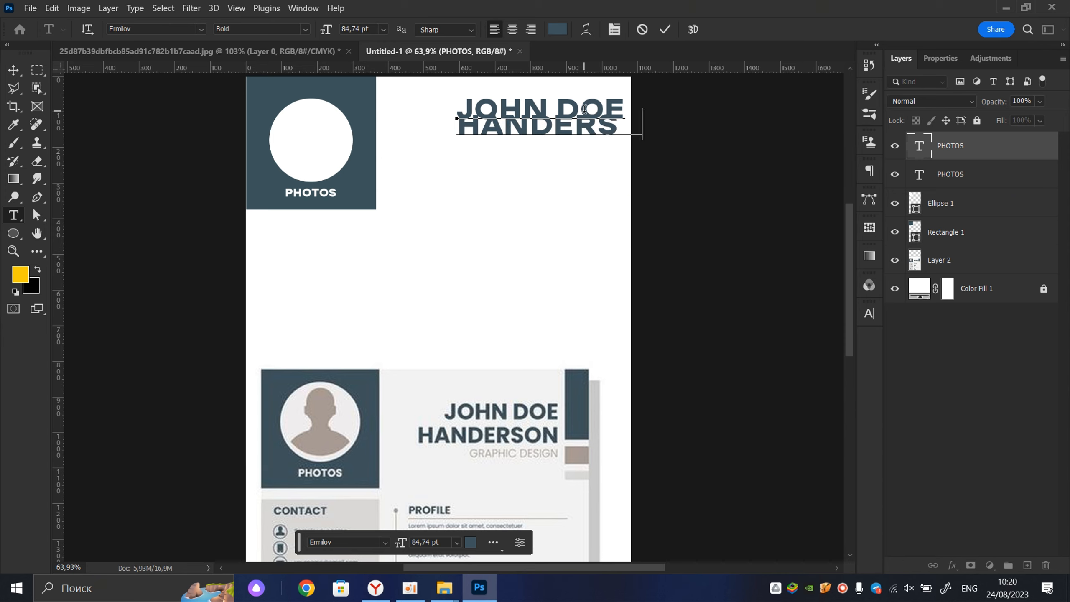
click(665, 29)
key(v)
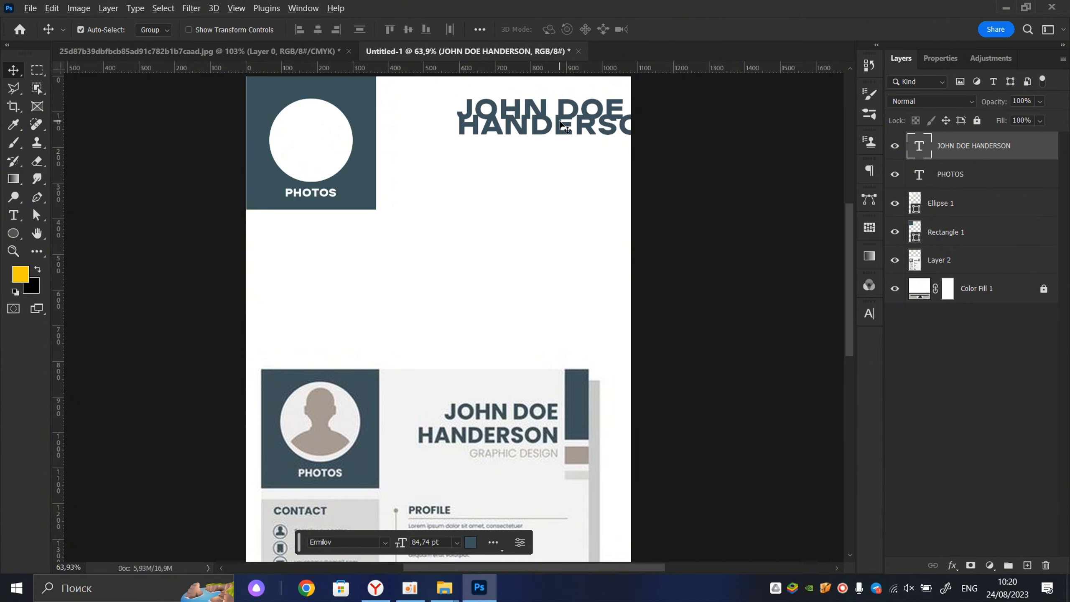
scroll(565, 126, down, 3)
scroll(565, 127, down, 2)
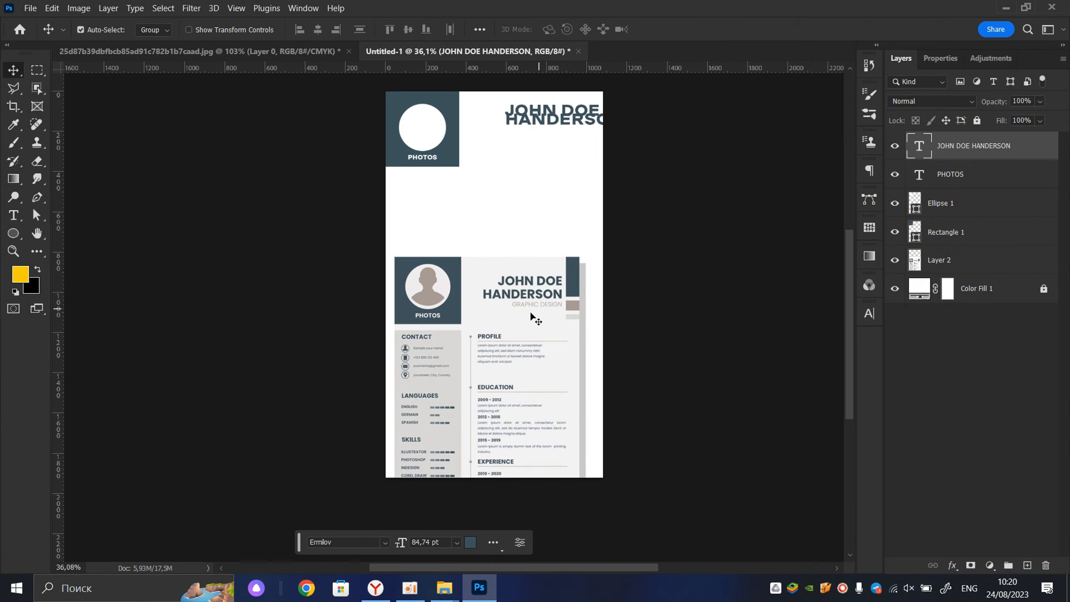
scroll(506, 356, up, 3)
drag(504, 358, 505, 292)
scroll(505, 290, down, 2)
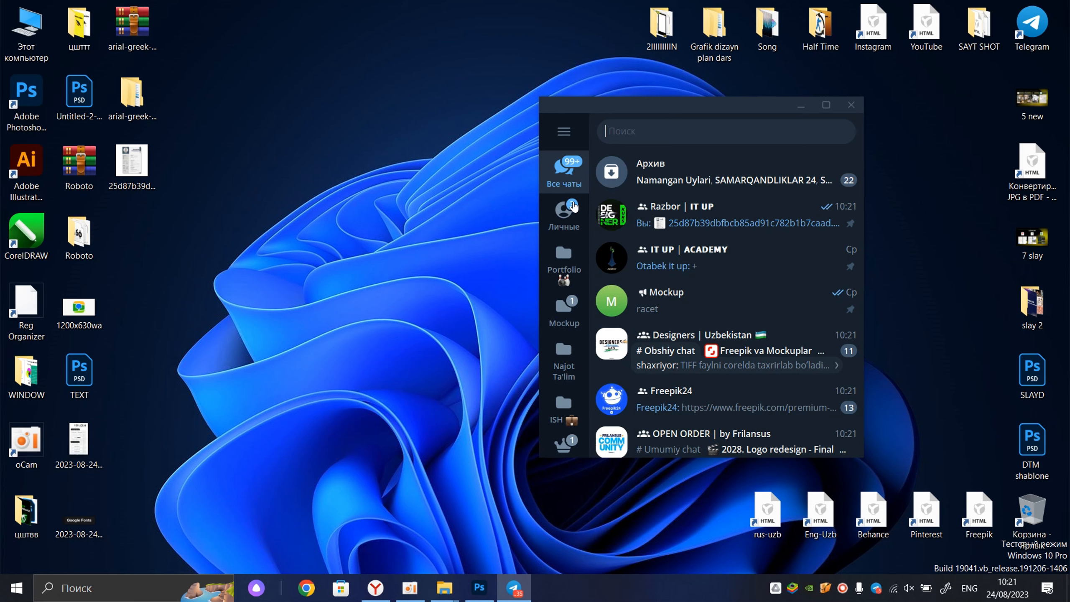
click(800, 105)
right_click(414, 231)
click(501, 273)
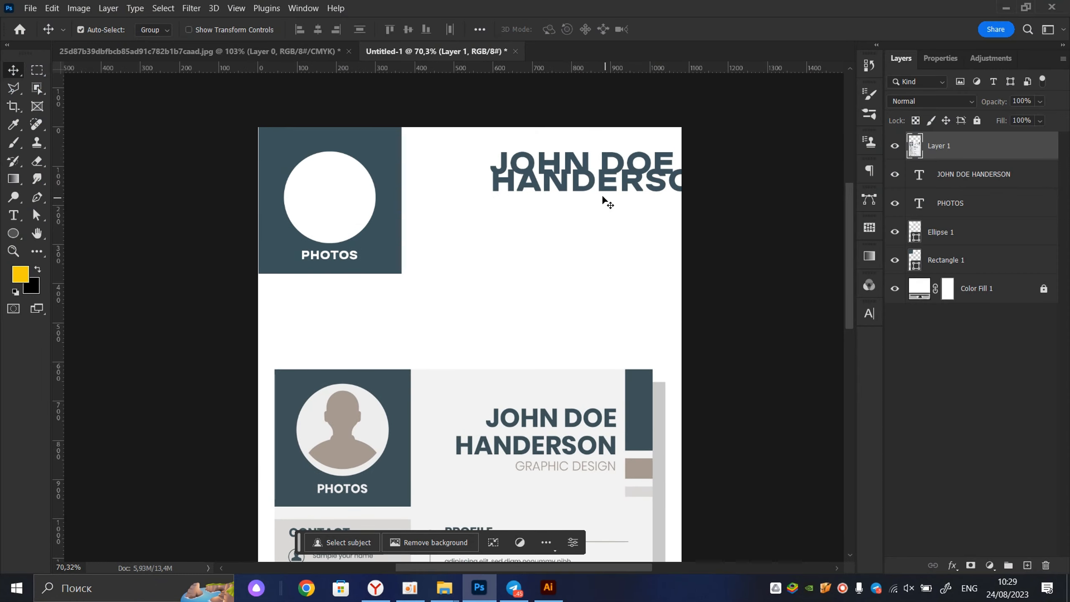
- Move the two-line name text fully onto the page, in the blank space beside the dark photo block
scroll(603, 197, up, 1)
drag(605, 180, 528, 204)
scroll(568, 208, down, 2)
double_click(557, 194)
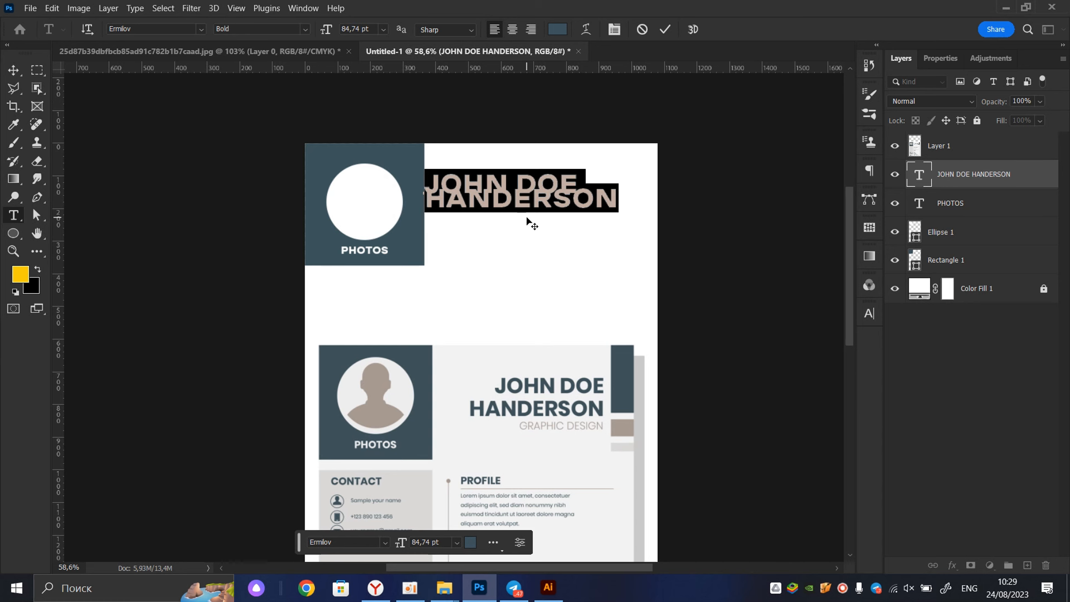
click(666, 29)
key(v)
scroll(531, 189, up, 1)
drag(539, 207, 572, 225)
- Set the leading of the two-line name text to 88 pt so its lines no longer overlap
double_click(572, 226)
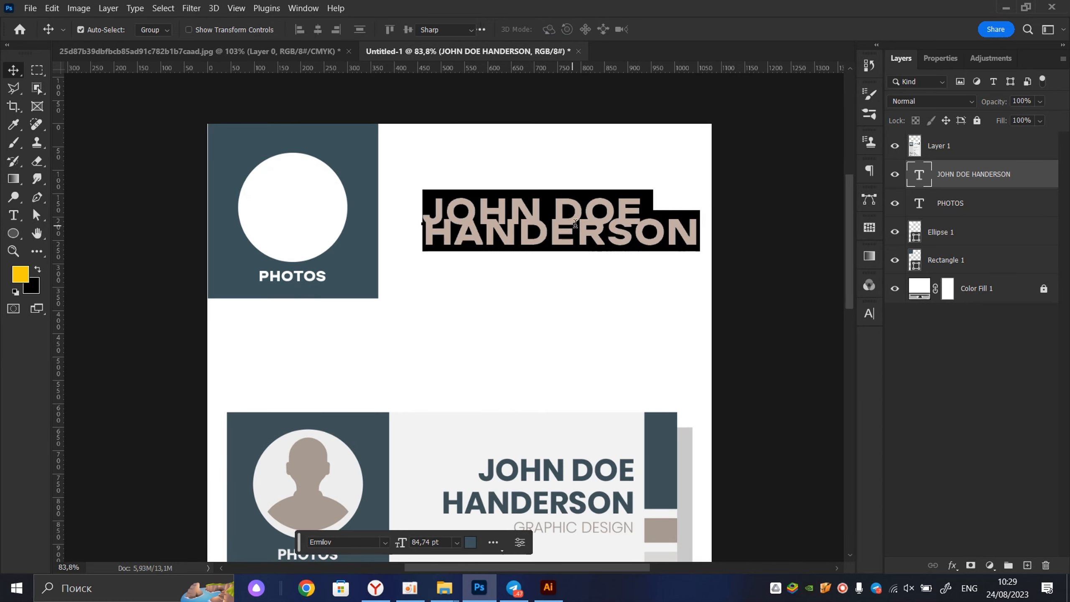
click(940, 59)
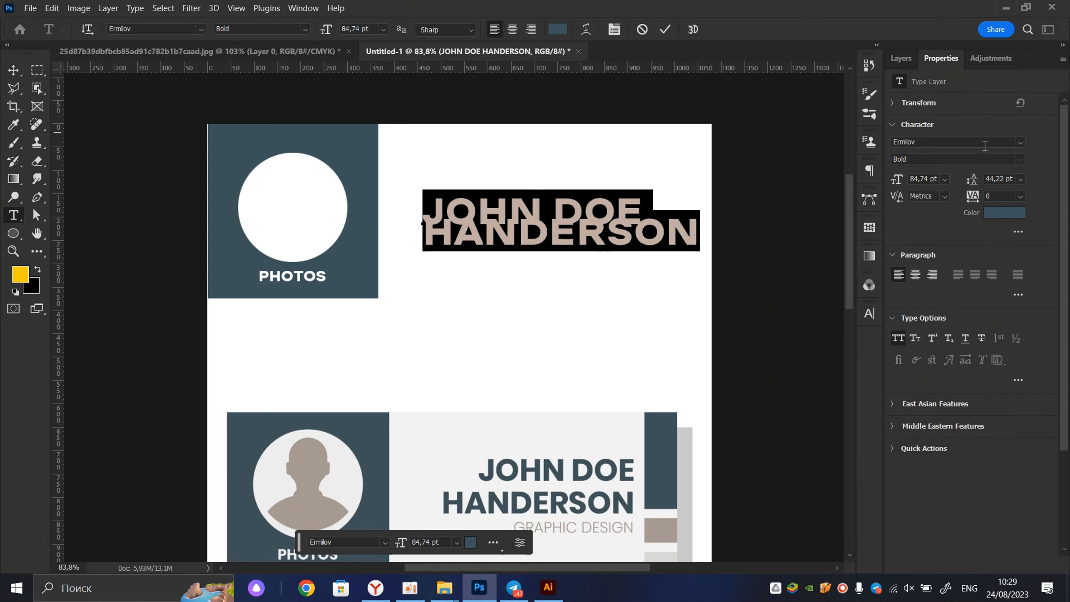
click(1021, 179)
click(1006, 192)
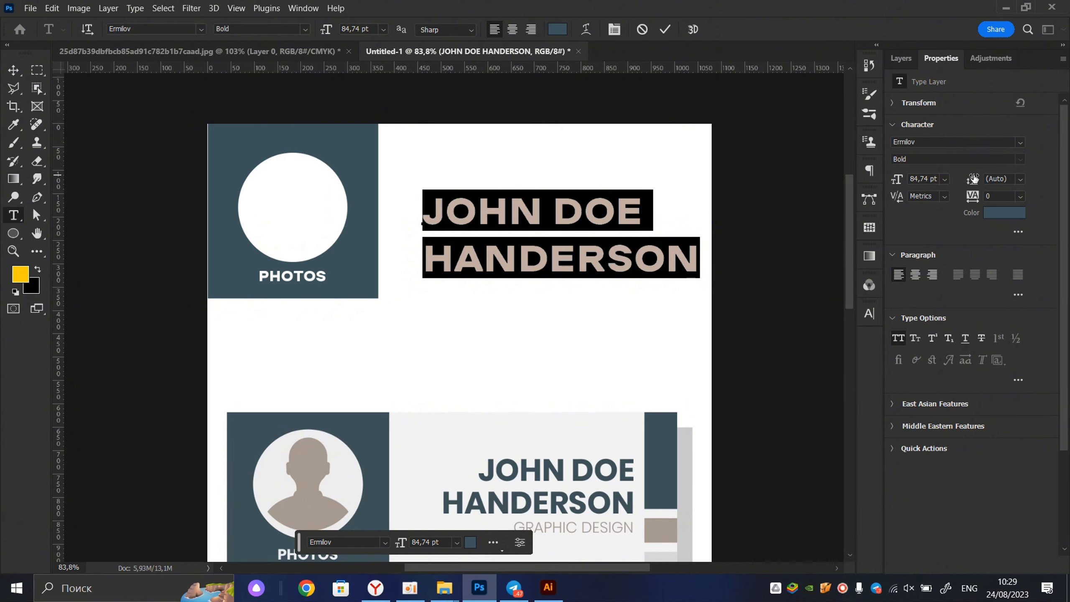
drag(973, 179, 962, 181)
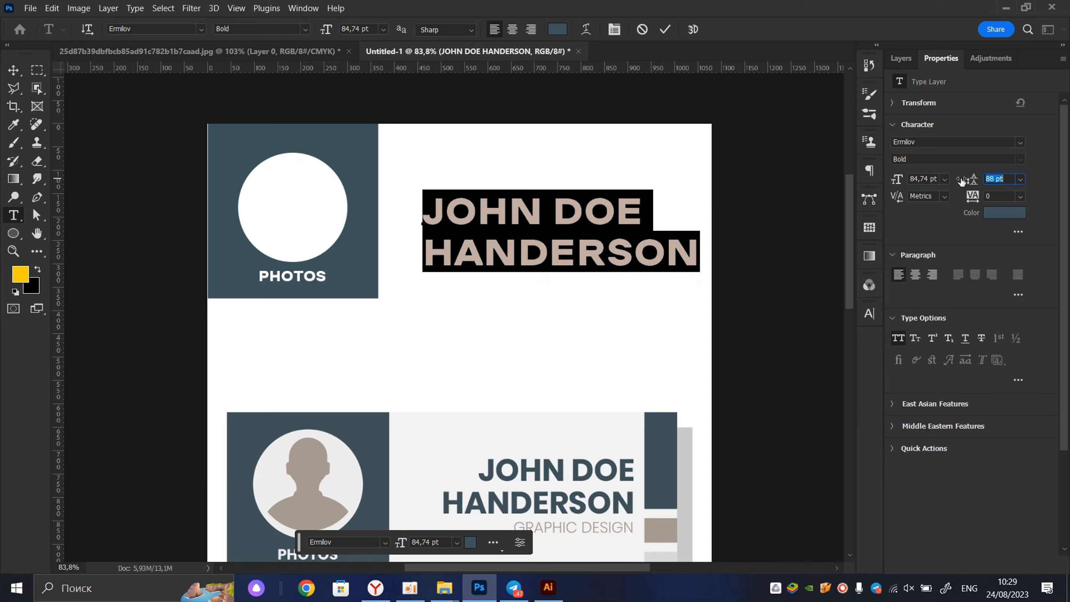
click(664, 30)
key(v)
- Try right-aligning the two-line name text and moving it towards the page's right edge
scroll(553, 425, down, 2)
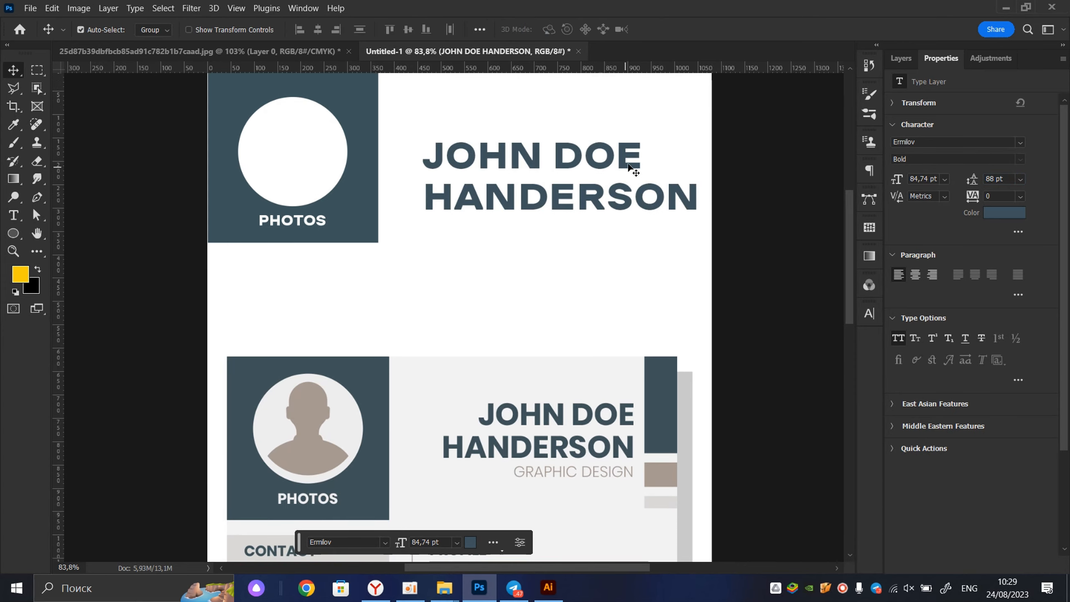
double_click(613, 194)
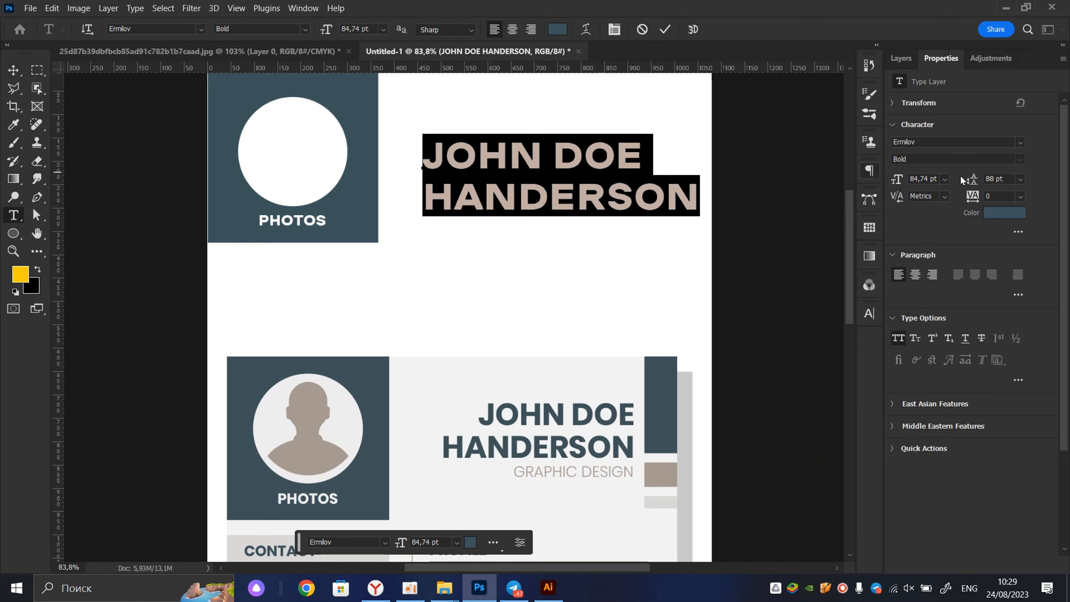
click(932, 274)
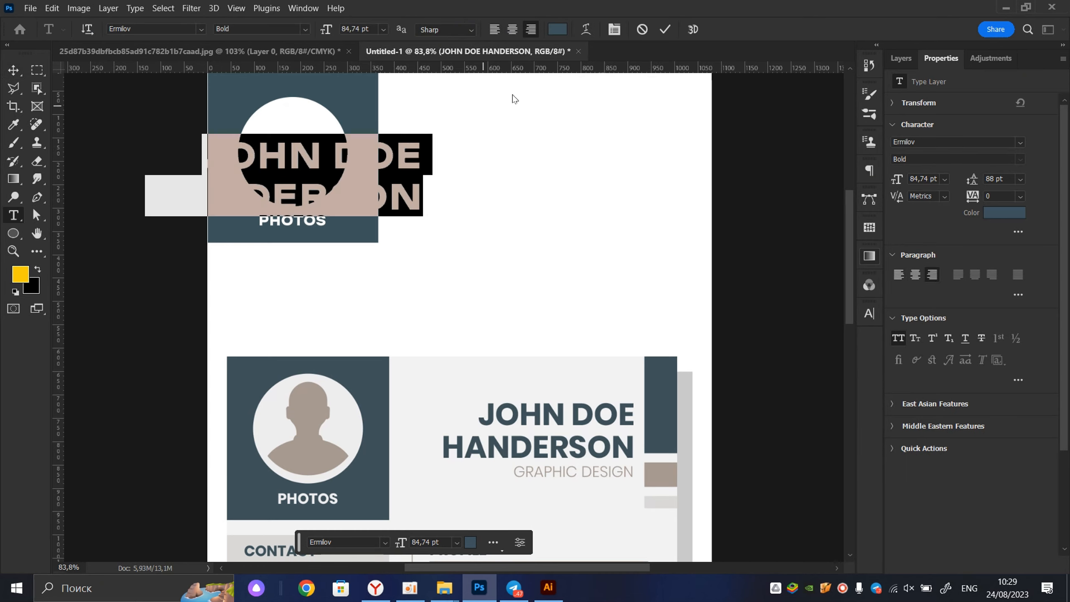
click(665, 29)
key(v)
drag(397, 159, 658, 159)
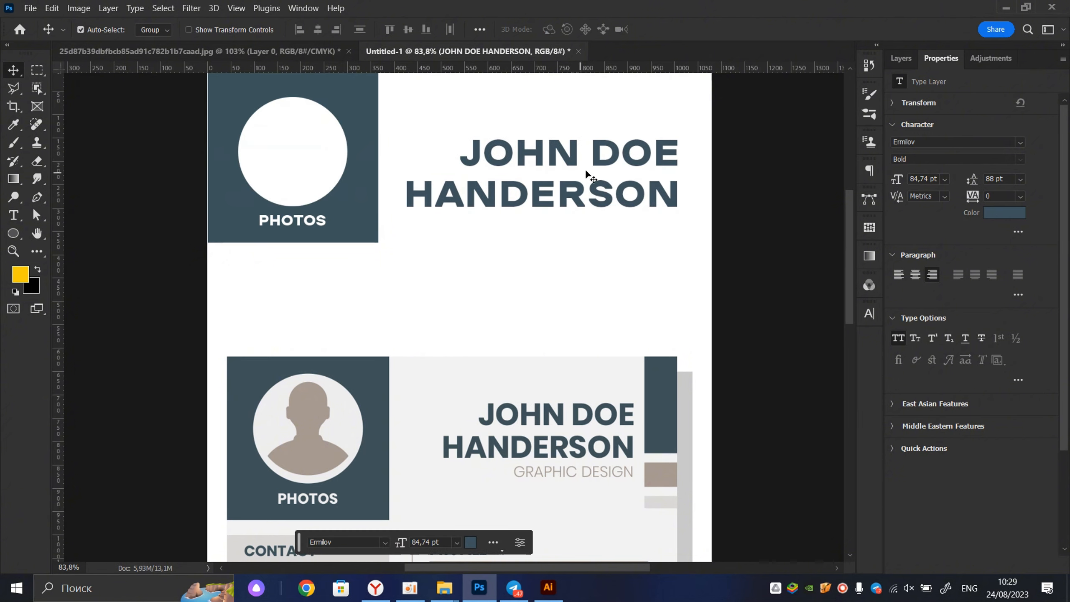
drag(657, 154, 694, 166)
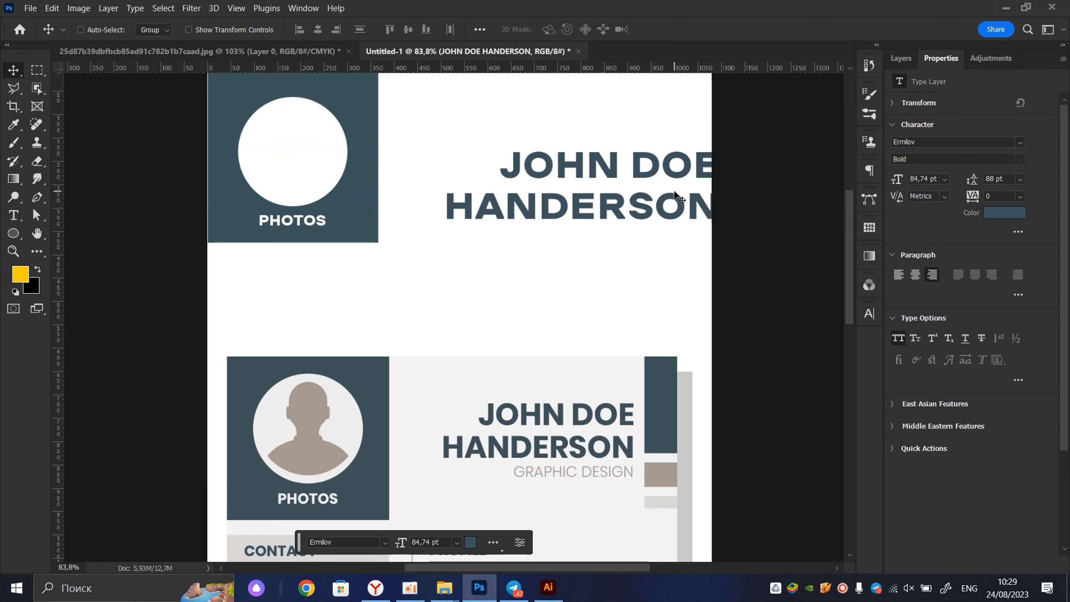
- Undo the moves and the right alignment of the name text
key(ctrl+z)
key(ctrl+z)
key(ctrl+z)
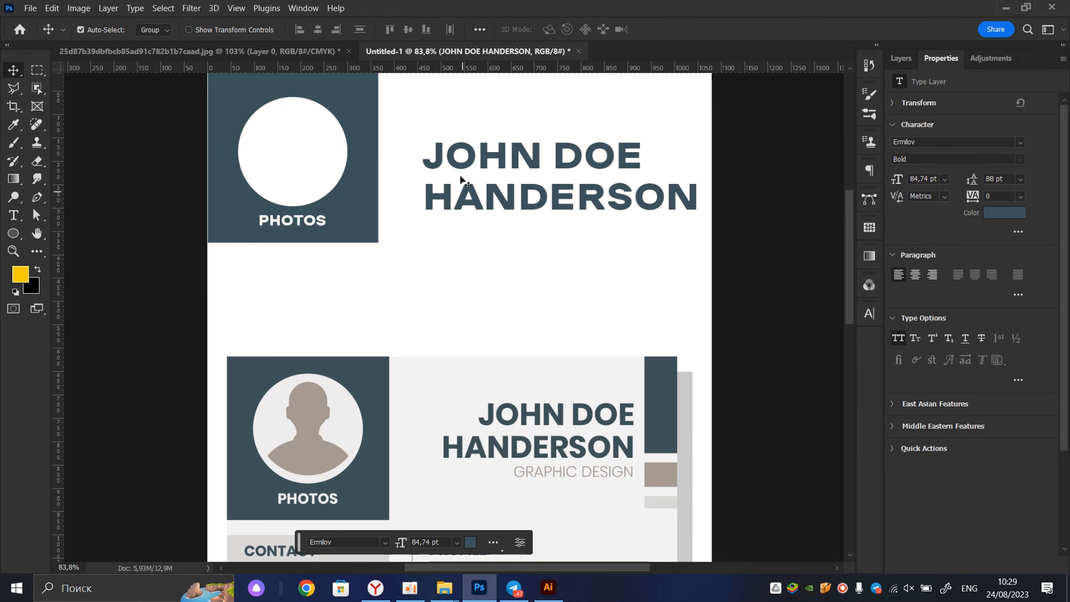
scroll(571, 408, down, 1)
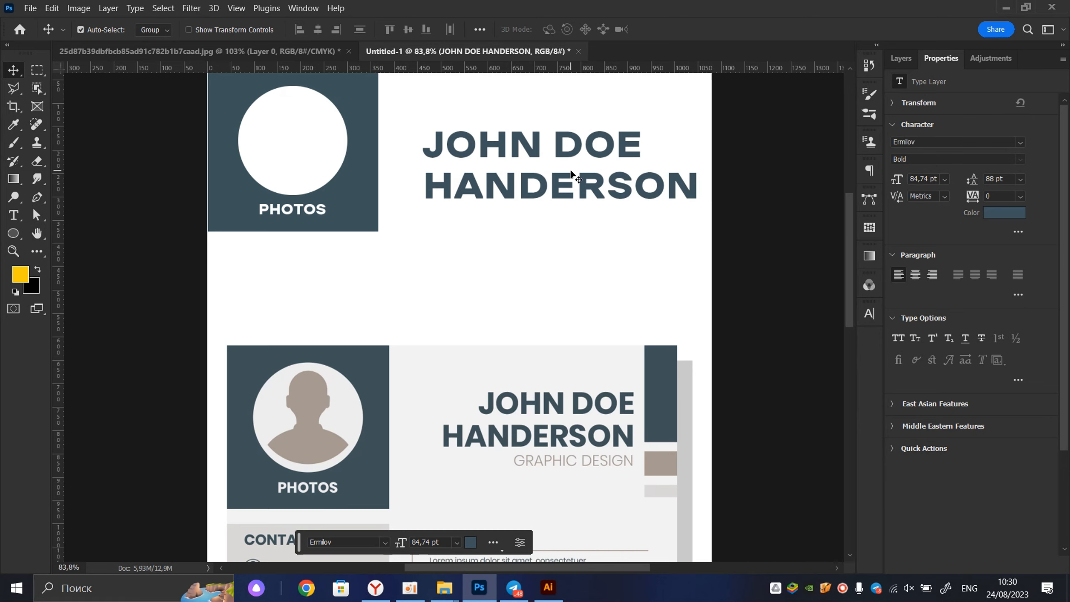
scroll(349, 177, up, 2)
scroll(337, 179, down, 3)
scroll(429, 177, up, 2)
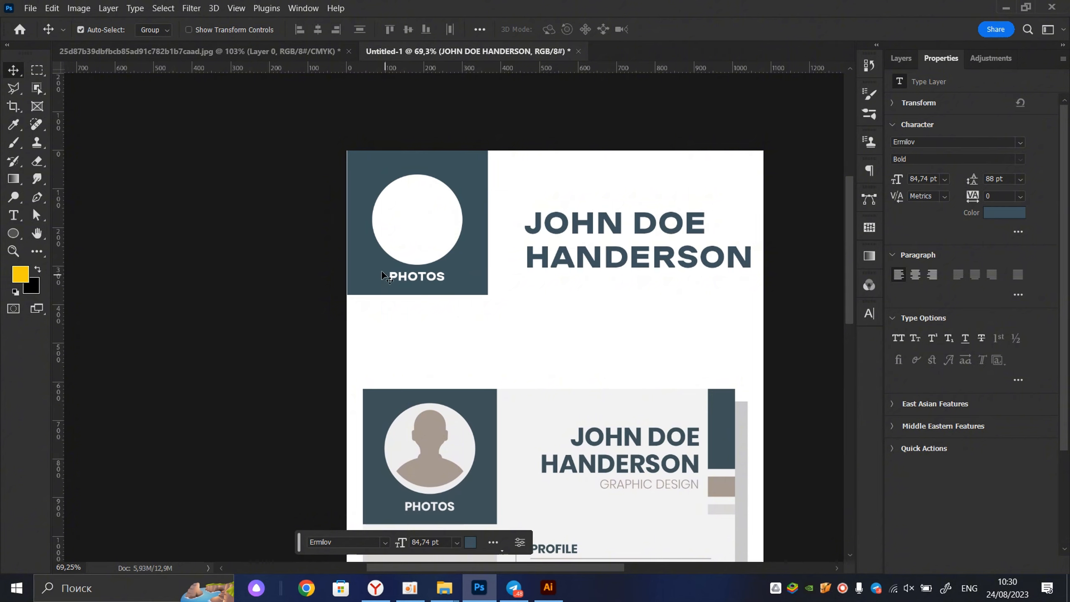
scroll(425, 244, up, 2)
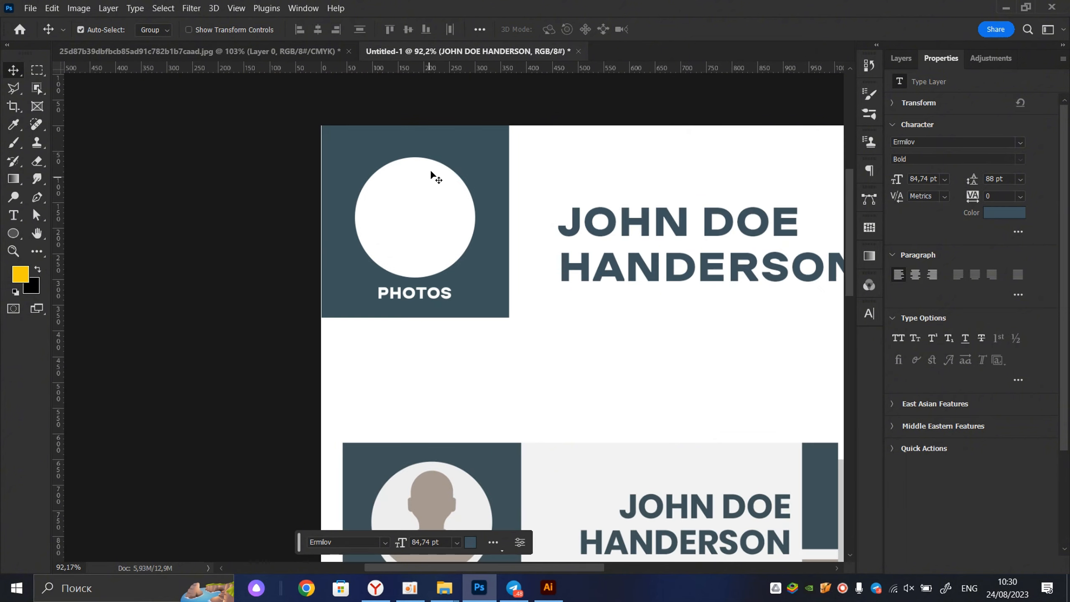
- Right-align the two-line name text and move it back into the blank space beside the photo block
scroll(344, 268, down, 3)
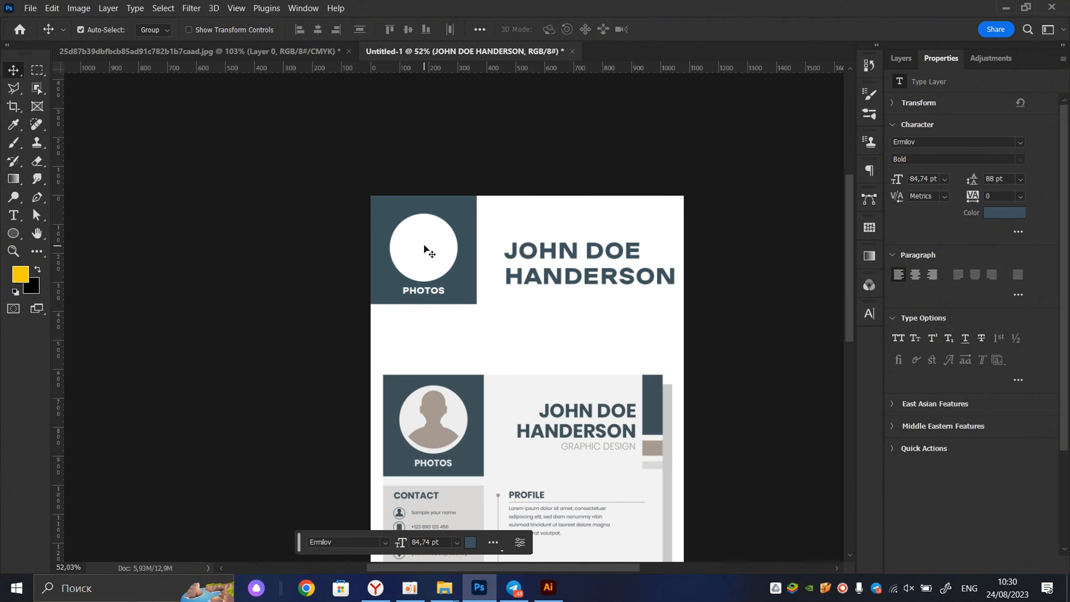
scroll(409, 238, up, 6)
drag(440, 276, 440, 233)
scroll(439, 233, down, 3)
scroll(431, 283, up, 2)
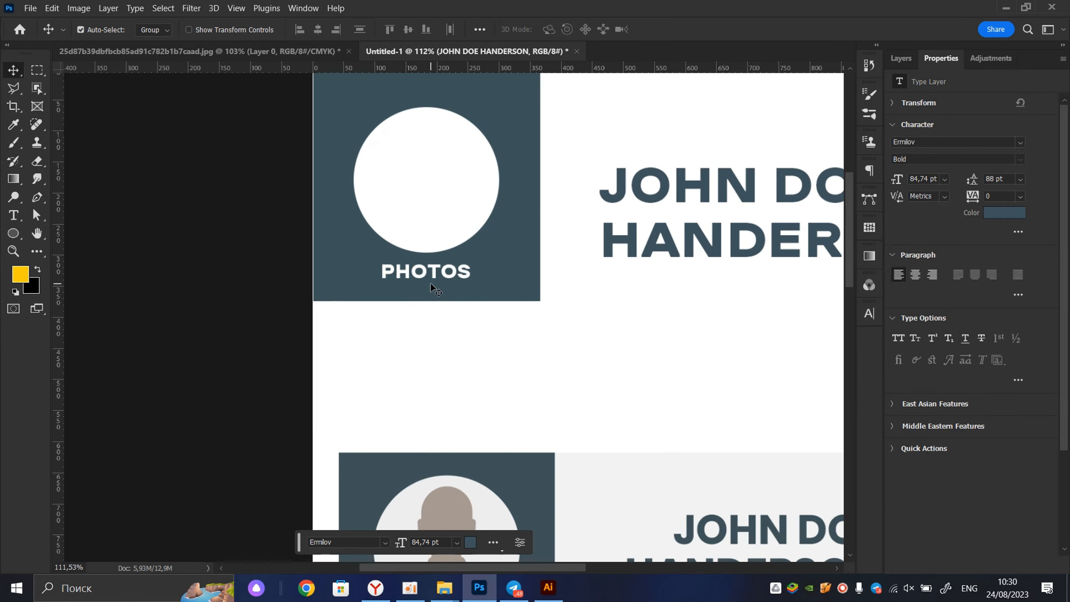
scroll(432, 282, down, 4)
drag(637, 277, 566, 179)
scroll(573, 160, up, 1)
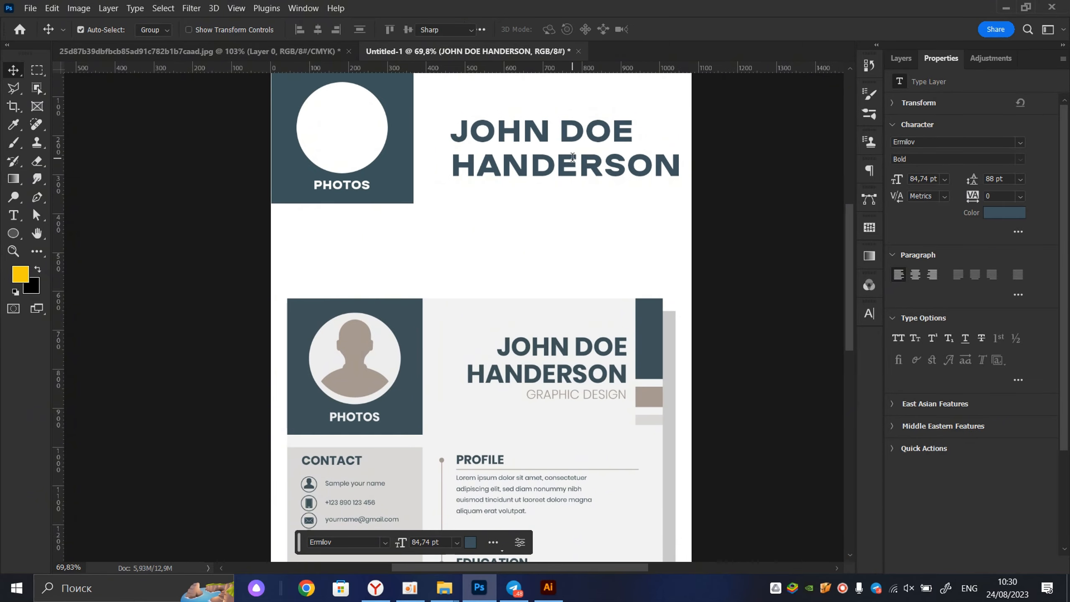
double_click(577, 162)
click(933, 273)
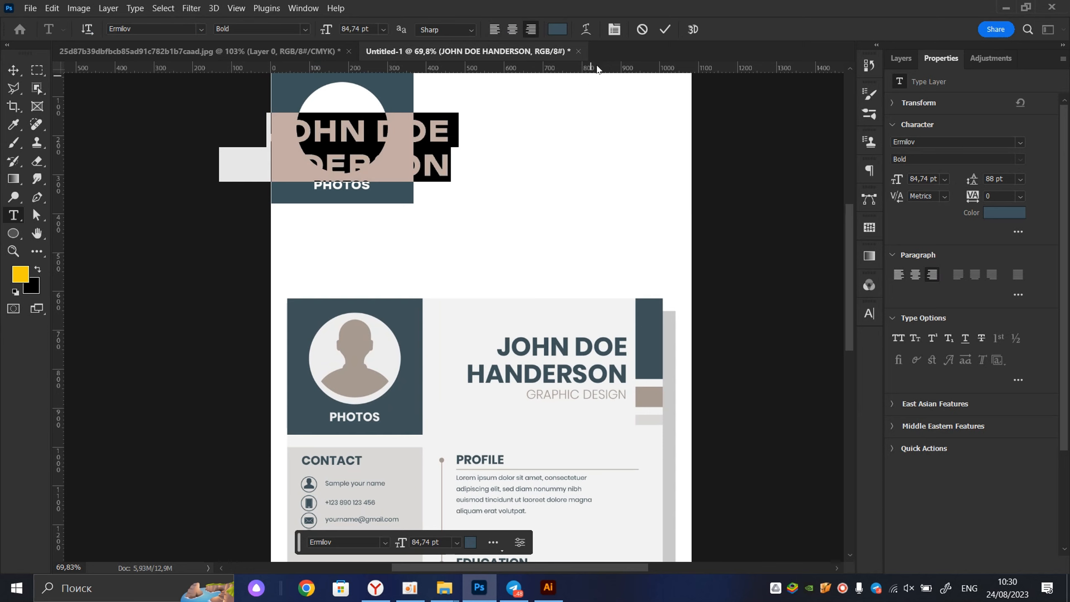
click(665, 29)
key(v)
drag(316, 174, 640, 111)
- Scale the name text down to 65.71 pt and reposition it between the photo block and the page's right edge
scroll(649, 127, down, 3)
key(ctrl+t)
click(691, 34)
scroll(615, 177, up, 2)
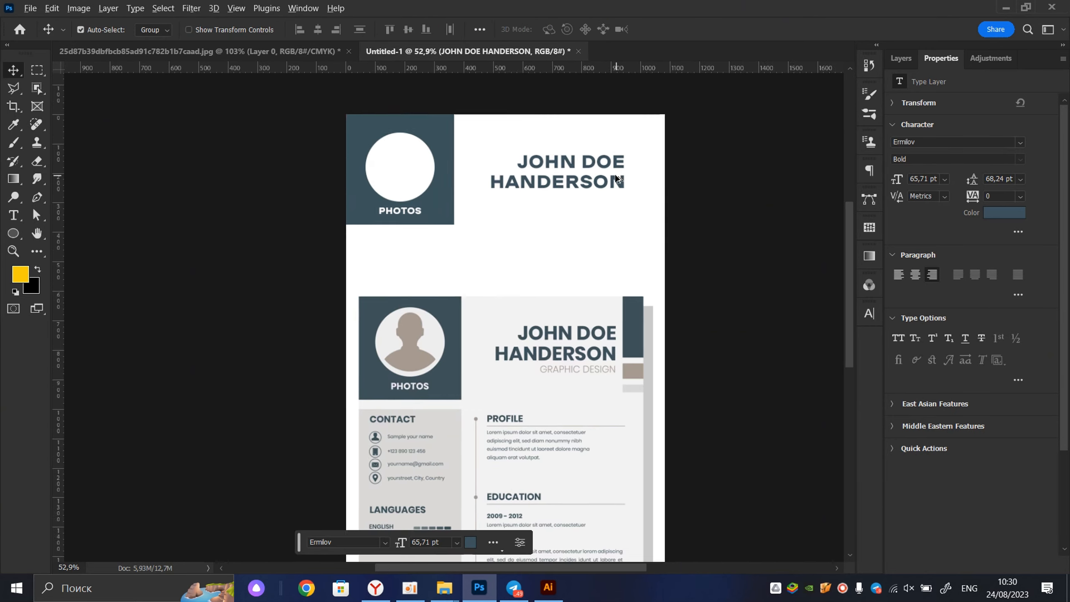
drag(607, 177, 569, 167)
- Duplicate the dark photo rectangle and place the copy over the page's upper right edge, leaving only a narrow vertical bar on the page
click(379, 134)
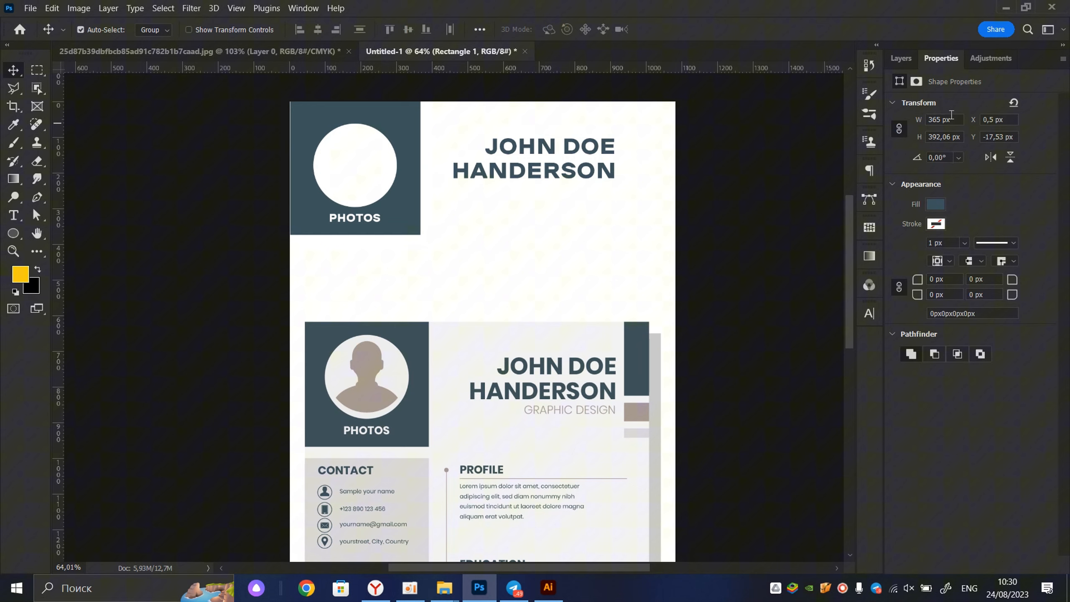
click(901, 59)
drag(419, 135, 763, 97)
scroll(664, 181, up, 1)
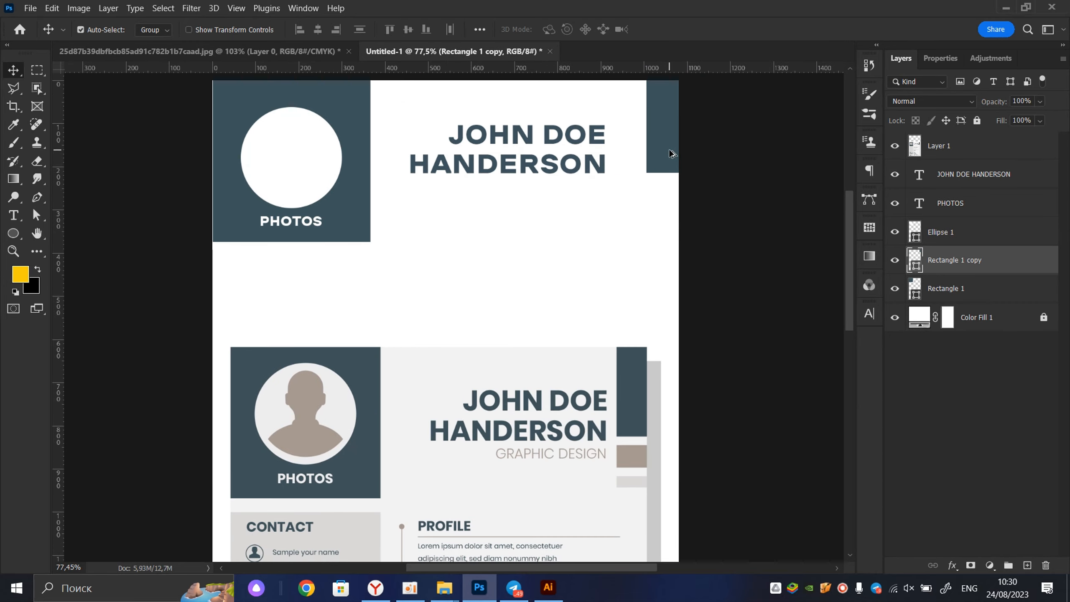
- Duplicate the dark edge bar, reduce the copy to 22.19% height, and place it slightly below the original bar
drag(680, 150, 562, 277)
key(ctrl+z)
drag(672, 134, 674, 262)
key(ctrl+t)
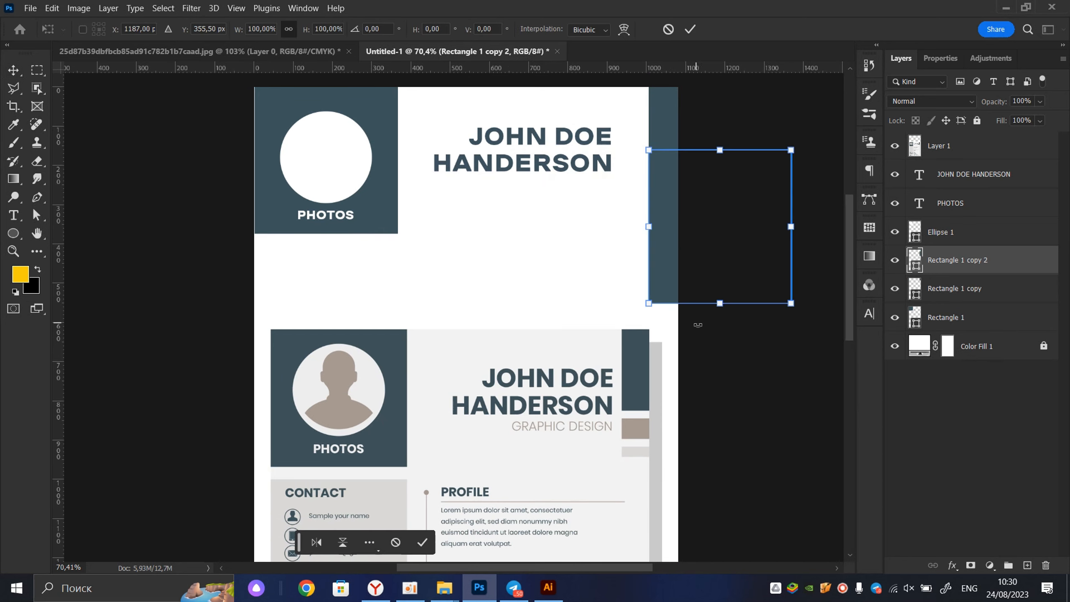
drag(721, 304, 725, 183)
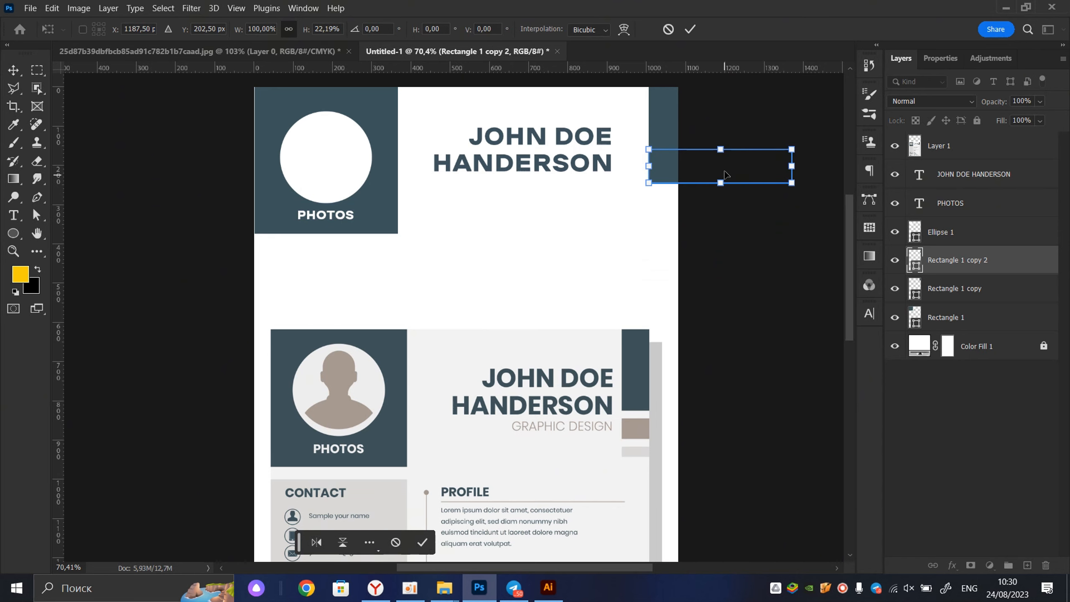
click(689, 29)
scroll(672, 162, up, 2)
drag(672, 161, 683, 199)
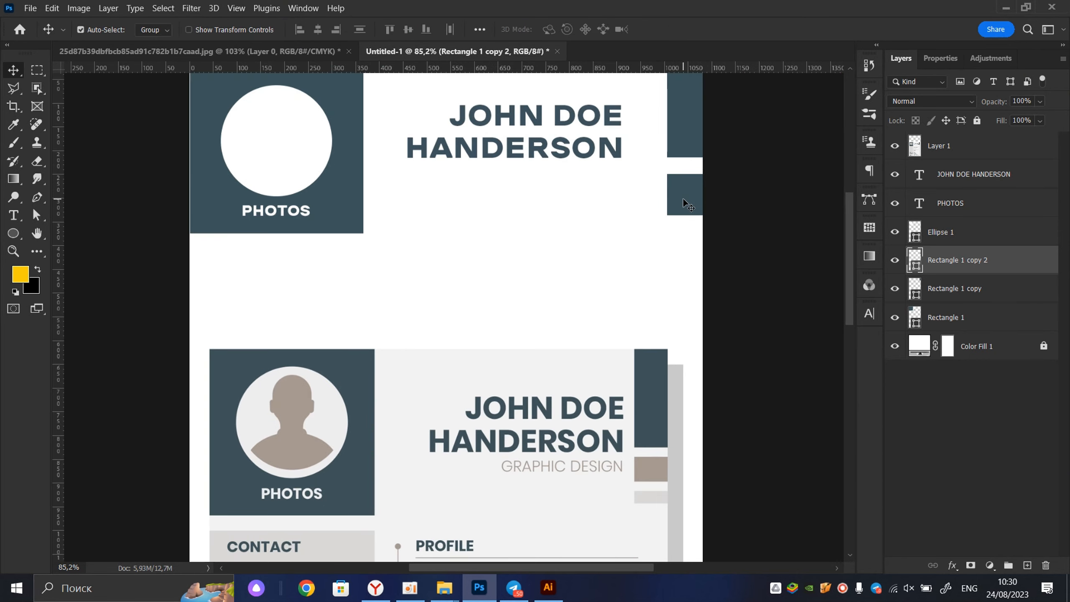
- Recolour the short edge block to the beige a69a91 sampled from the reference résumé
double_click(912, 258)
drag(792, 241, 299, 128)
click(651, 466)
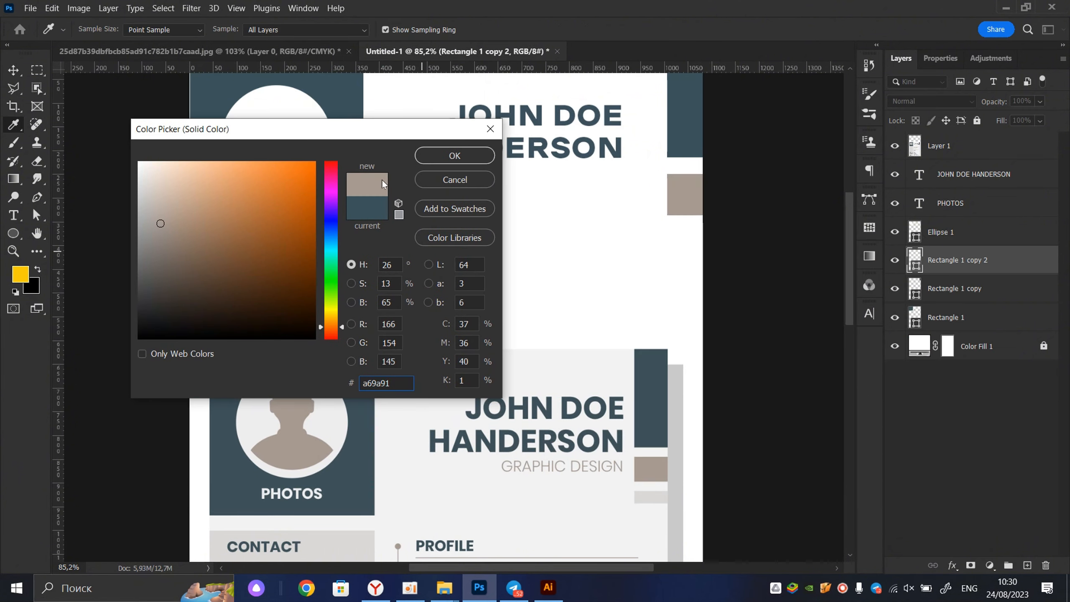
click(467, 158)
scroll(698, 242, down, 2)
scroll(700, 242, up, 1)
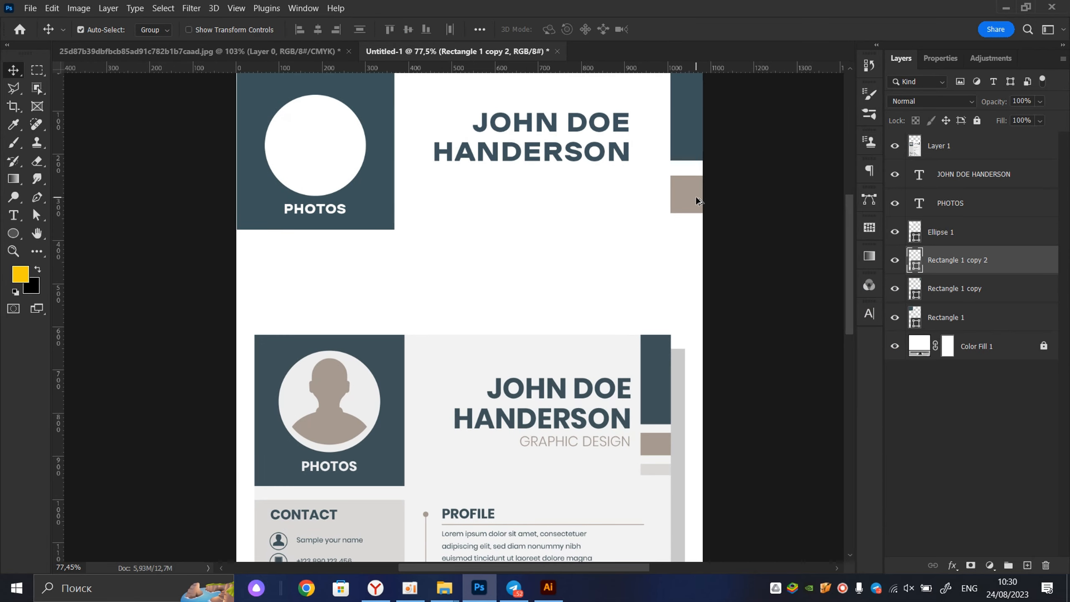
- Duplicate the beige edge block just below itself and flatten the copy into a thin strip
drag(696, 196, 740, 209)
key(ctrl+t)
click(689, 30)
scroll(739, 239, up, 3)
scroll(741, 209, down, 2)
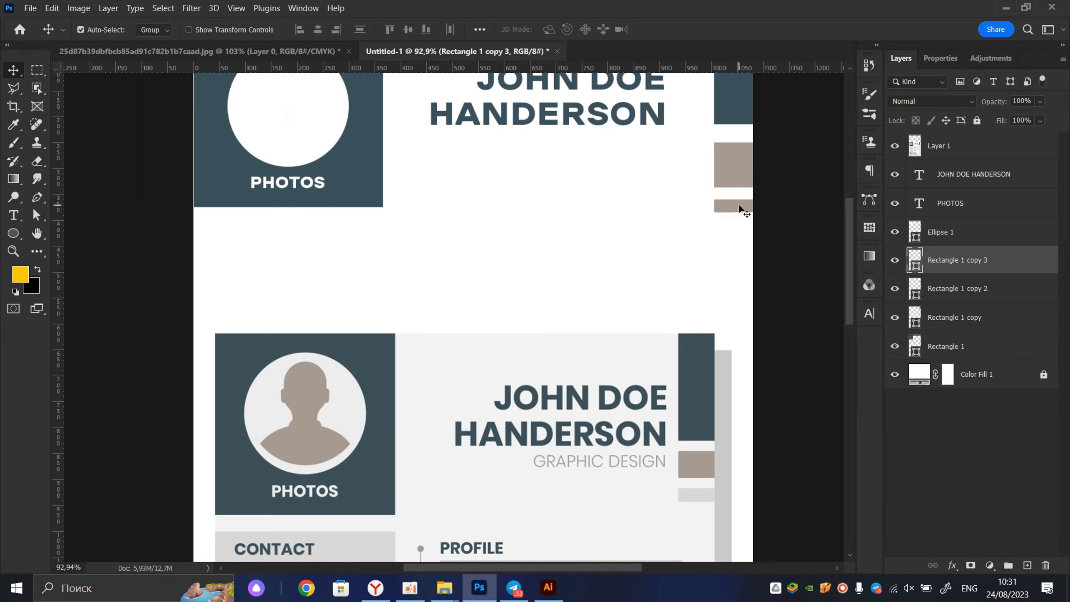
- Recolour the thin strip with the light grey sampled from the matching strip in the reference résumé
double_click(916, 264)
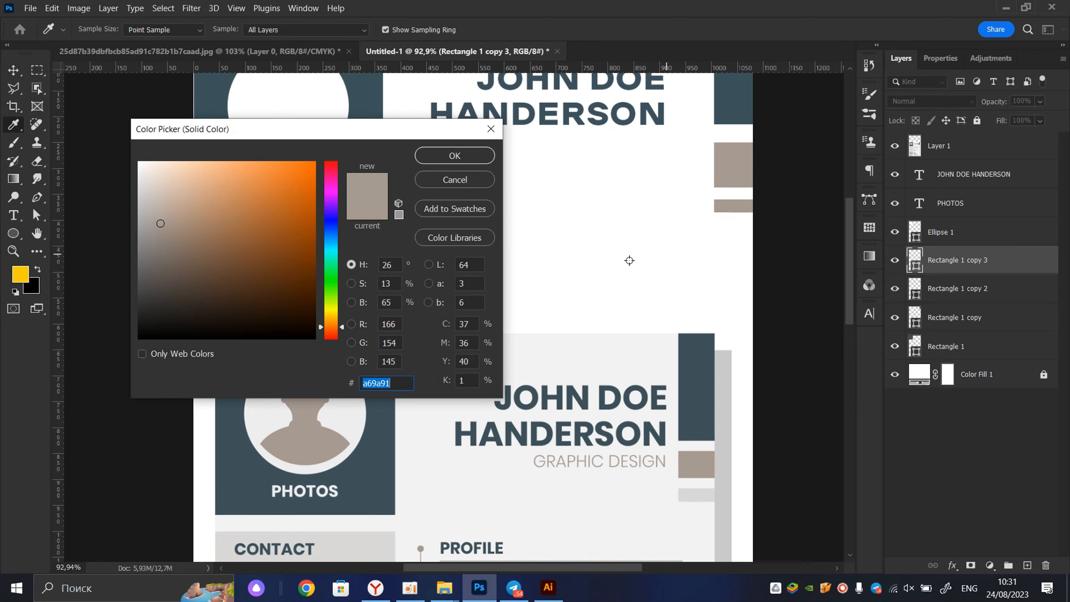
click(696, 491)
click(456, 156)
- Move the reference résumé image further down the page to free space beneath the header
scroll(604, 241, down, 5)
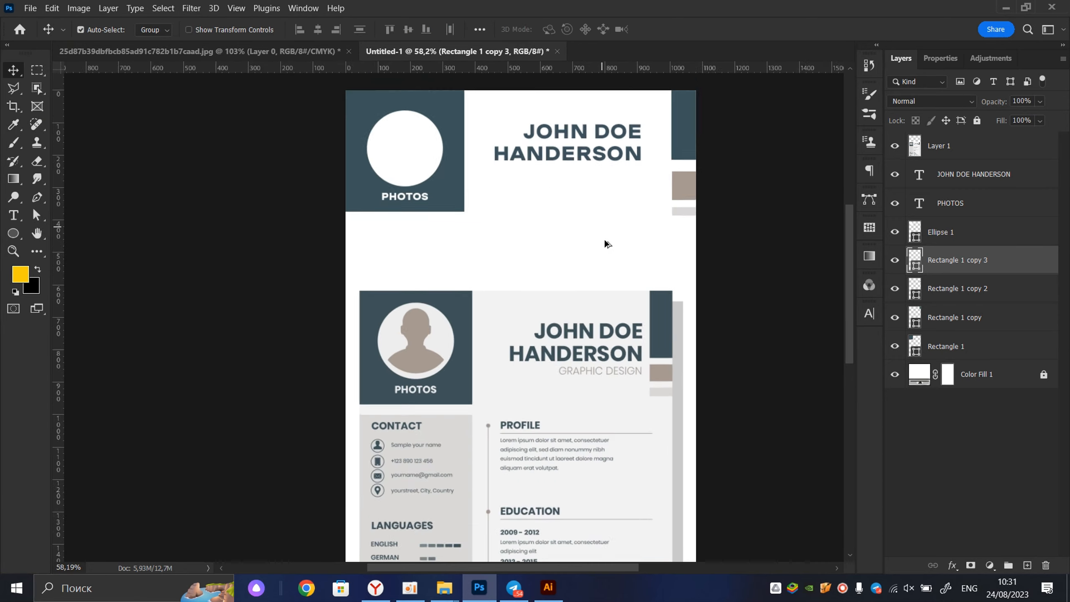
scroll(631, 327, up, 2)
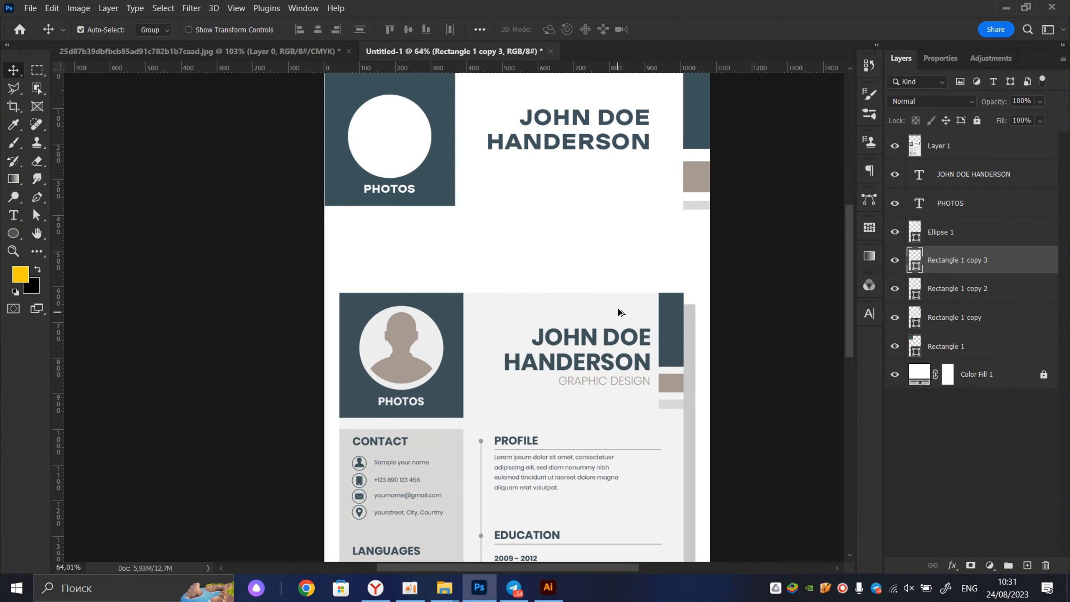
scroll(703, 163, down, 2)
scroll(630, 304, up, 2)
scroll(609, 319, down, 3)
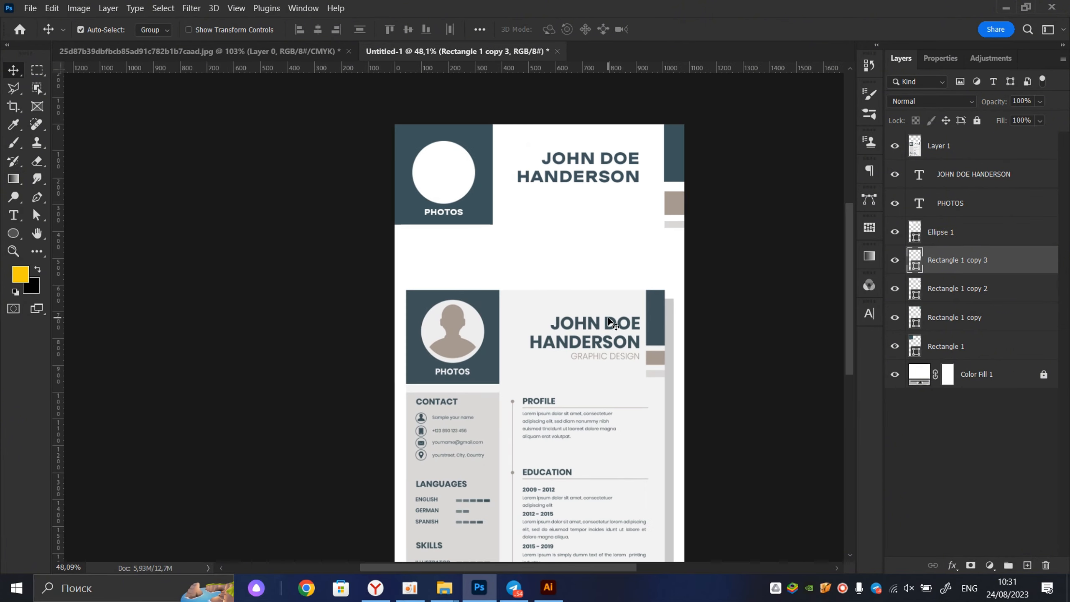
drag(611, 335, 628, 387)
scroll(579, 284, up, 3)
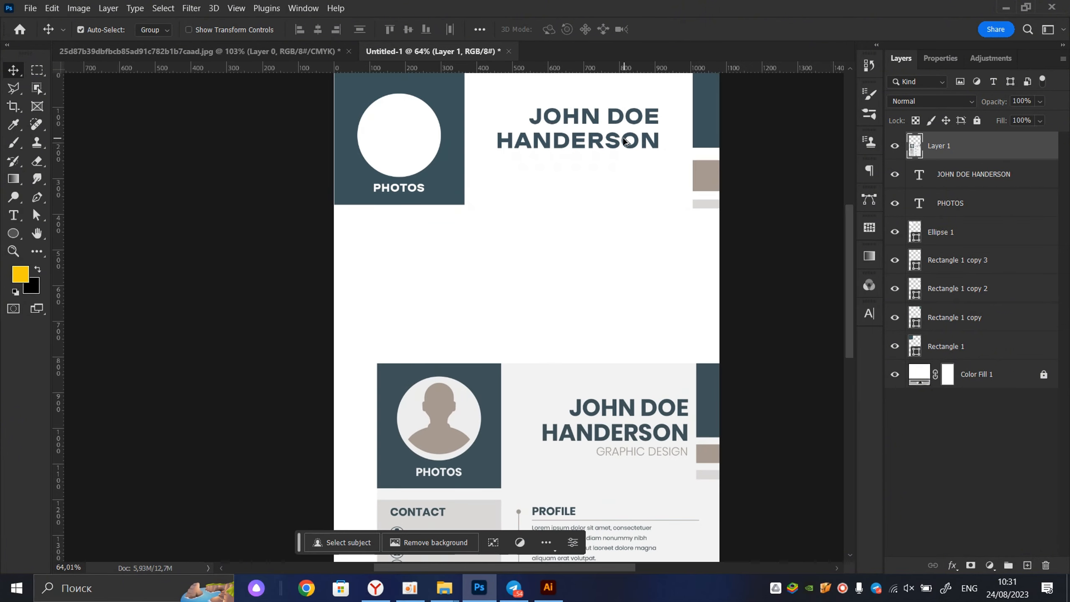
- Shift the name text closer to the dark edge bar and duplicate it directly underneath
drag(631, 139, 650, 122)
drag(651, 112, 652, 174)
scroll(648, 145, up, 8)
scroll(653, 174, down, 4)
scroll(652, 177, down, 2)
- Replace the duplicated name text with GRAPHIC DESIGN
double_click(634, 184)
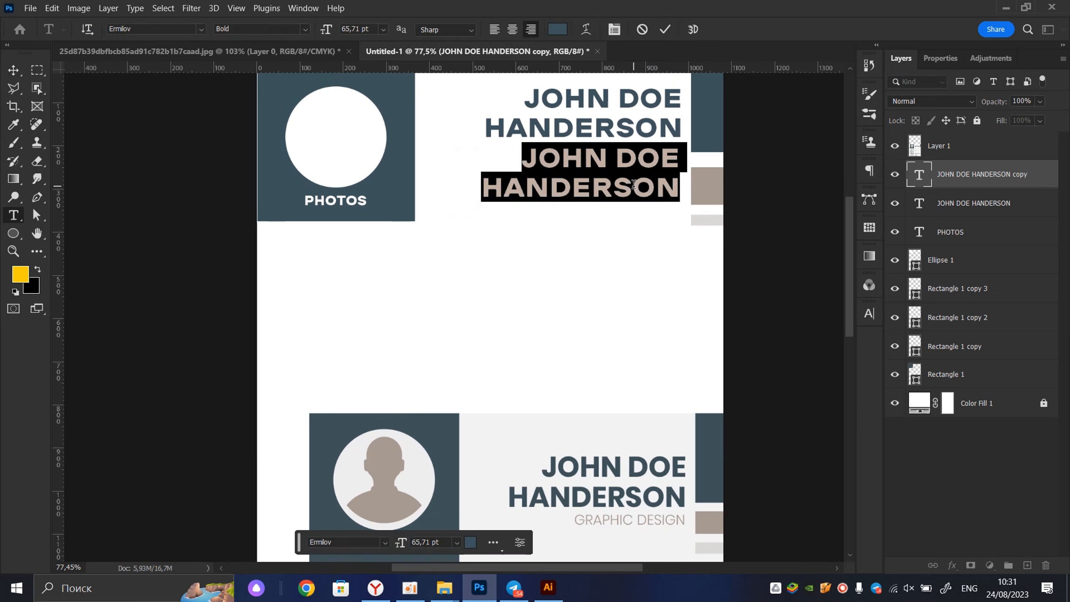
text(G)
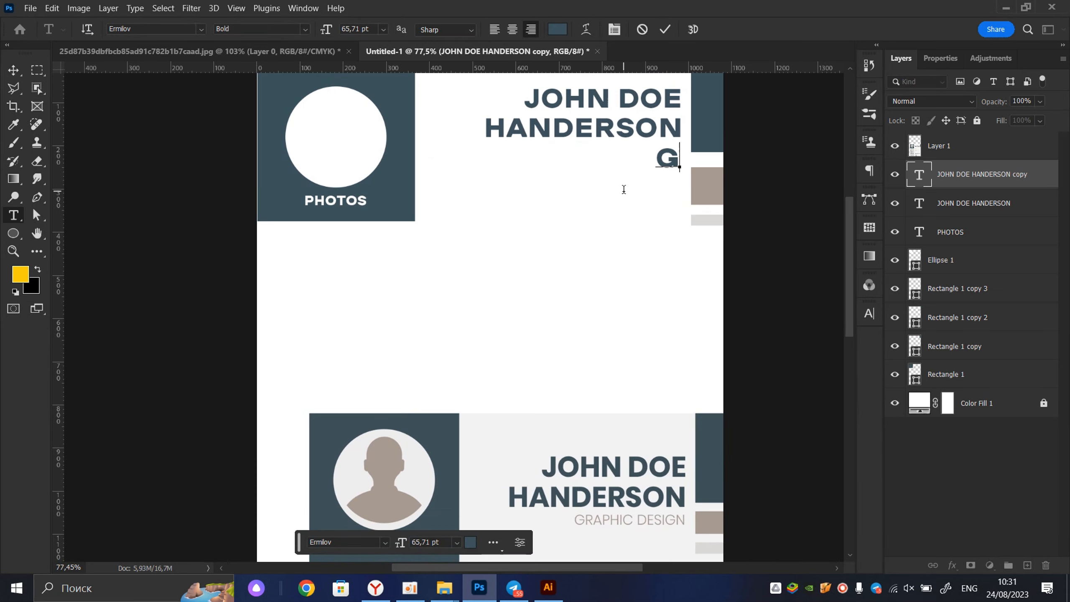
text(RAPHIC)
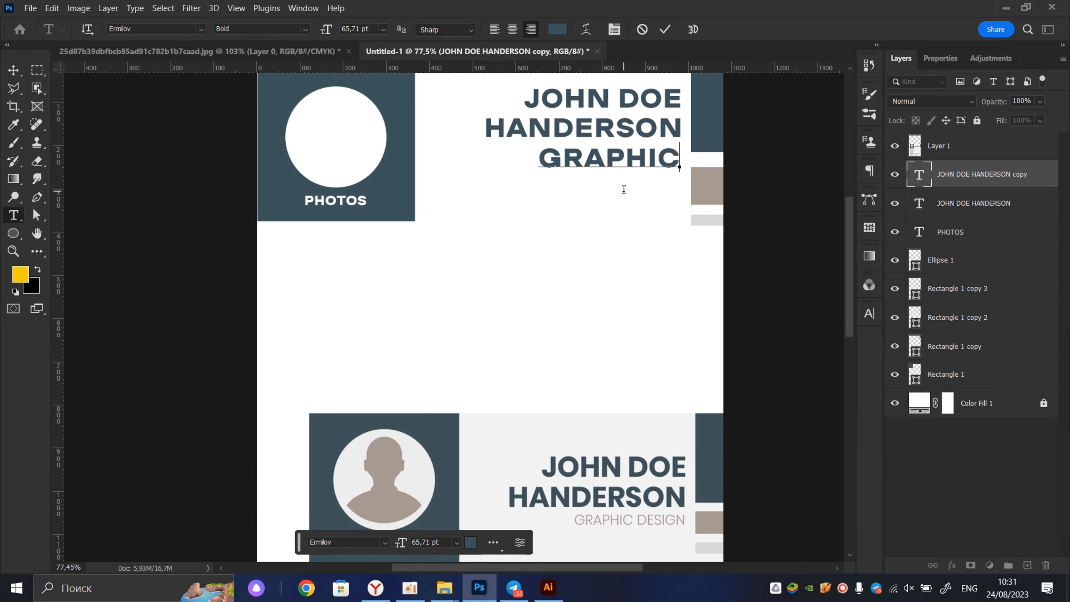
text( DE)
key(BackSpace)
text(D)
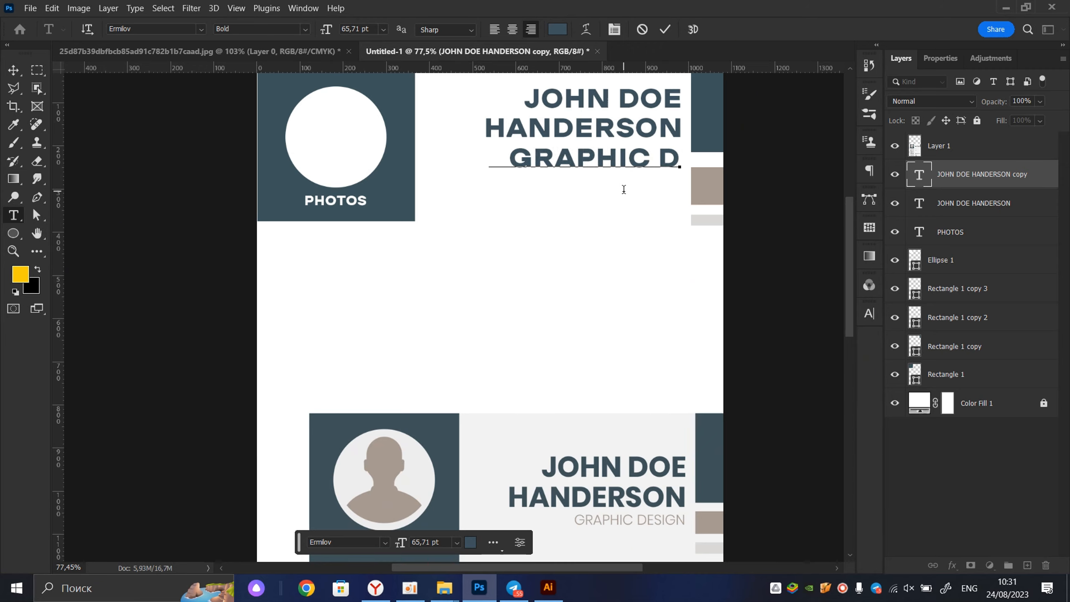
text(ESIGN)
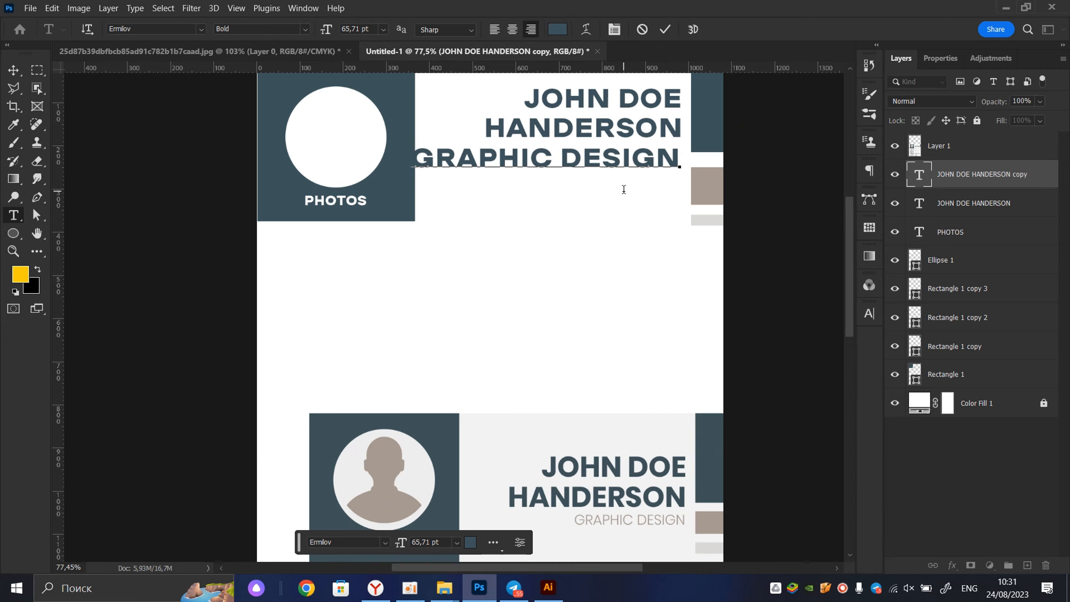
click(664, 29)
- Scale the GRAPHIC DESIGN text down to 26.66 pt, placed right under the surname
key(ctrl+t)
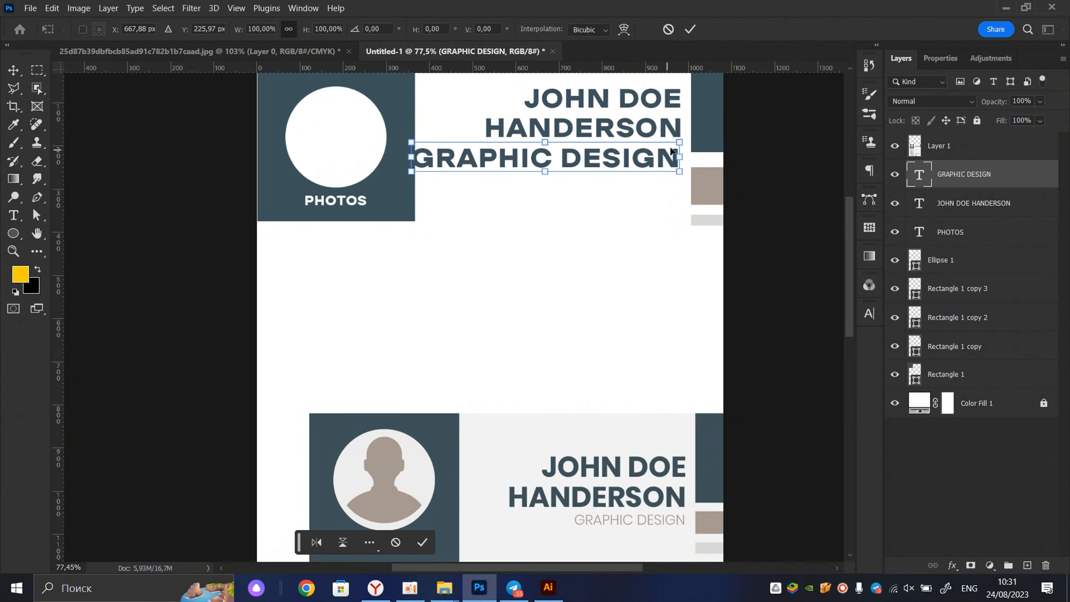
mouse_move(685, 141)
mouse_down()
mouse_move(600, 151)
mouse_move(673, 153)
mouse_up()
click(690, 29)
scroll(677, 154, down, 1)
scroll(677, 154, up, 1)
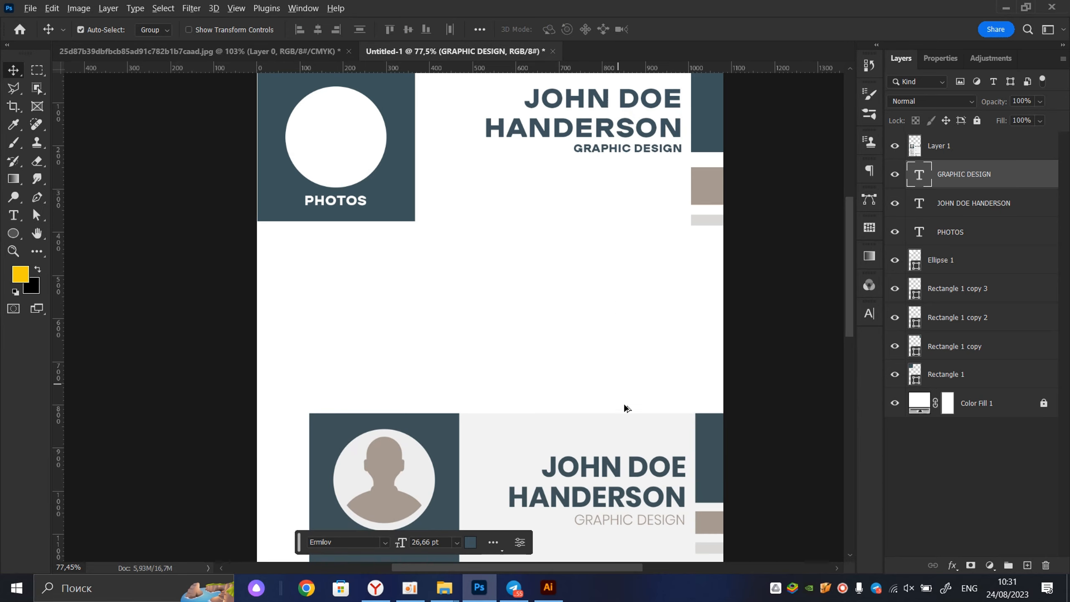
scroll(625, 485, down, 2)
drag(624, 493, 601, 412)
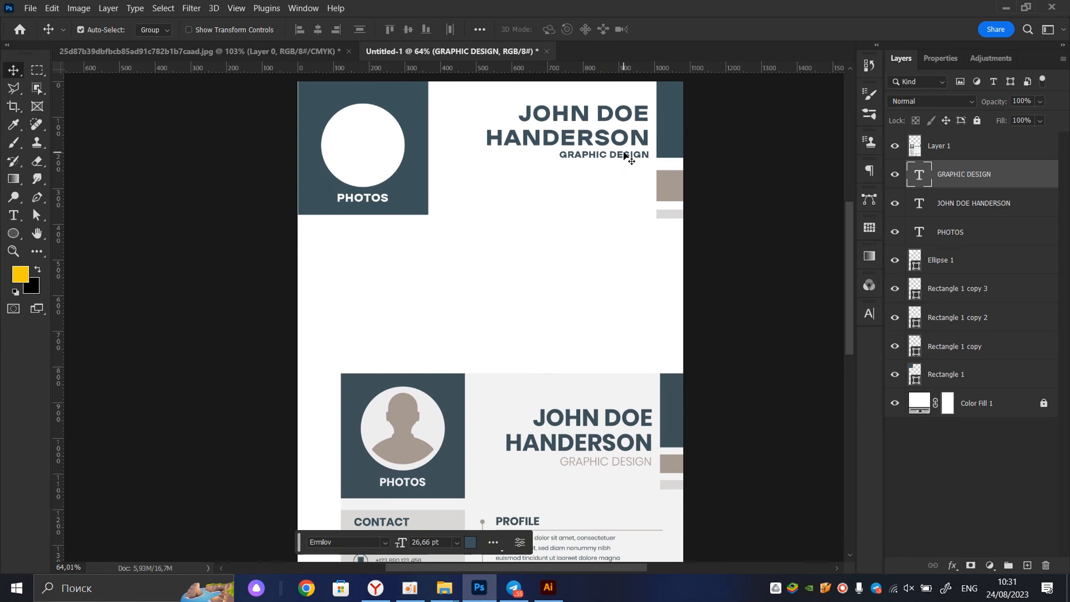
- Change the GRAPHIC DESIGN text's font to Zona Pro Light
double_click(624, 155)
click(946, 57)
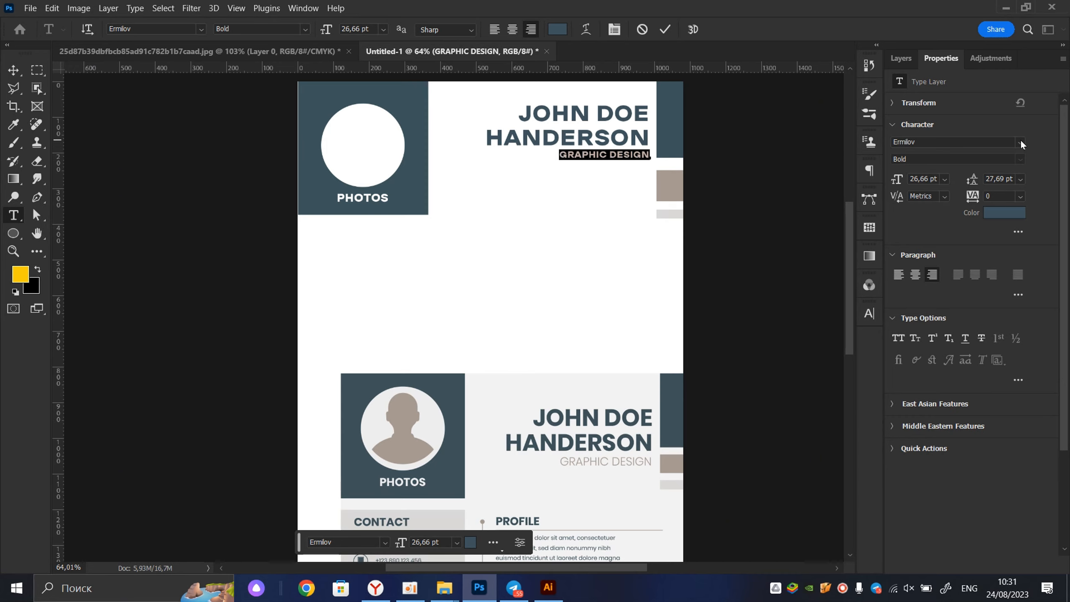
click(665, 34)
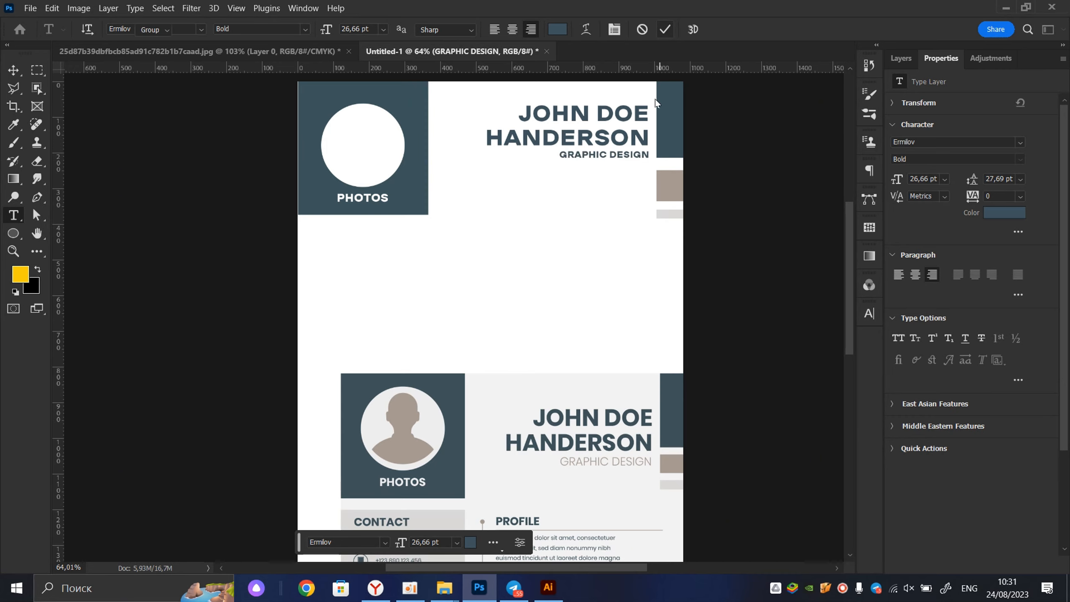
key(v)
scroll(615, 169, up, 3)
scroll(623, 181, down, 1)
scroll(626, 183, down, 2)
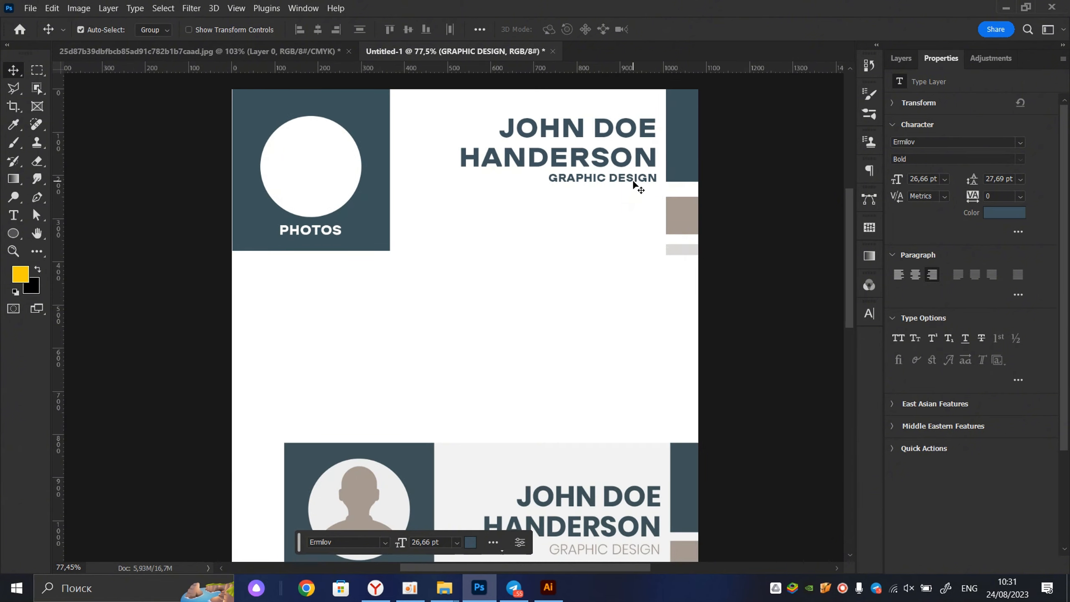
double_click(630, 166)
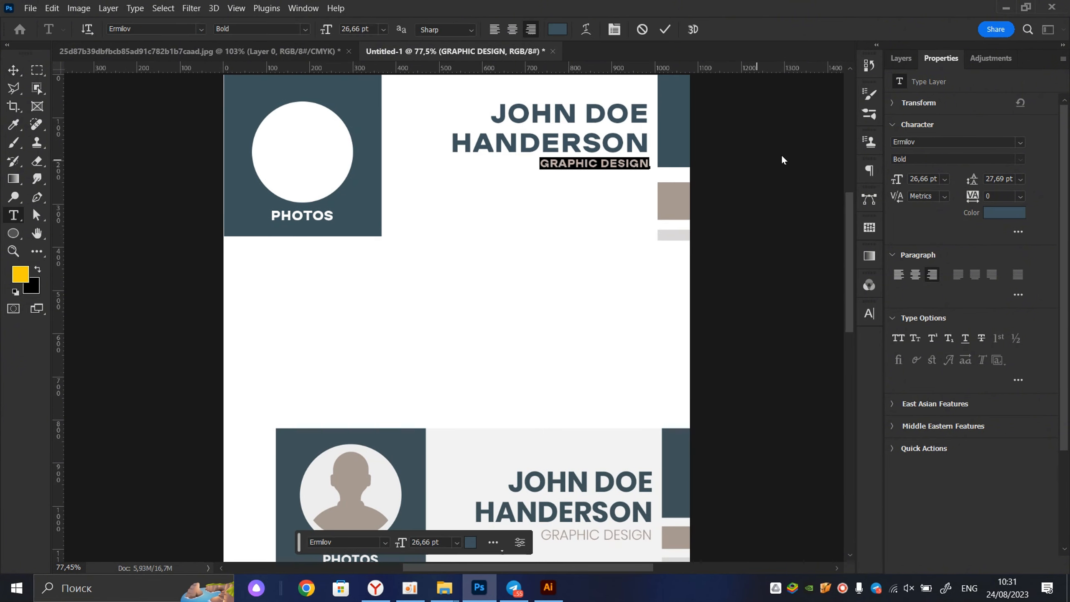
click(1019, 144)
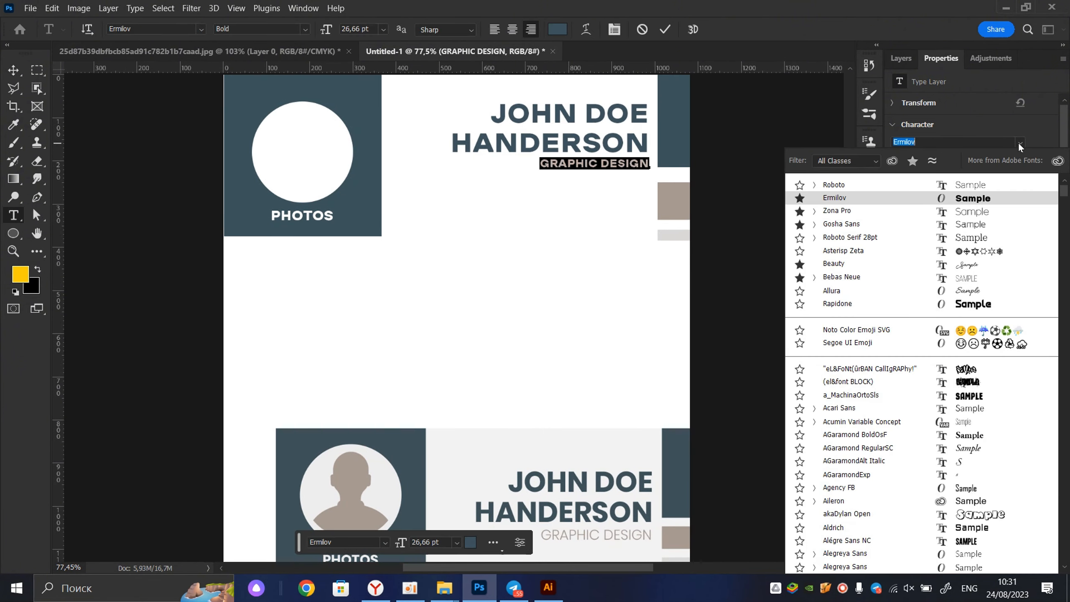
click(815, 211)
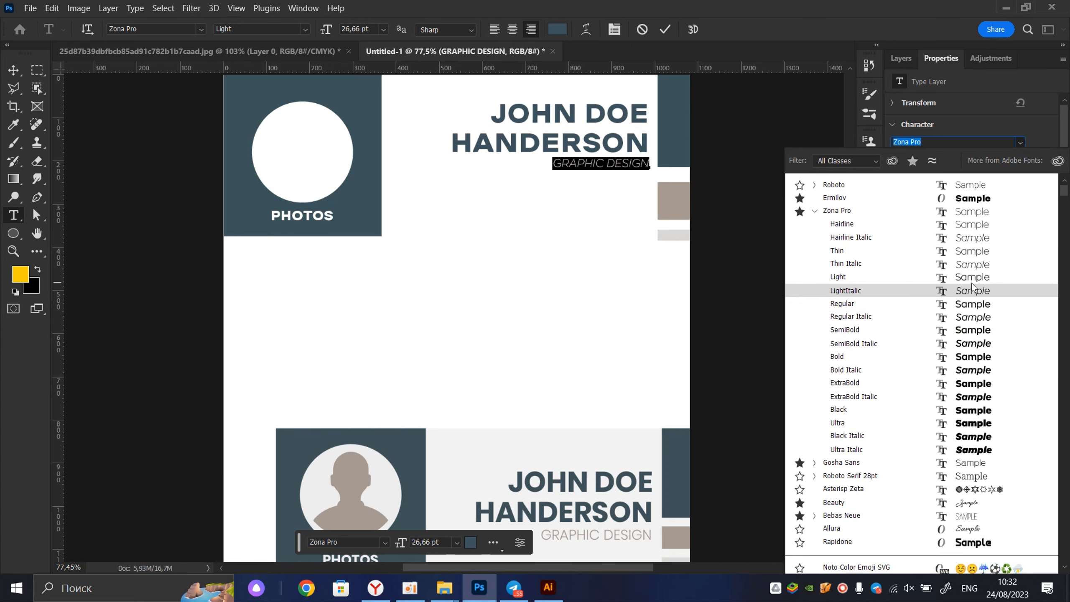
click(940, 281)
click(663, 30)
key(v)
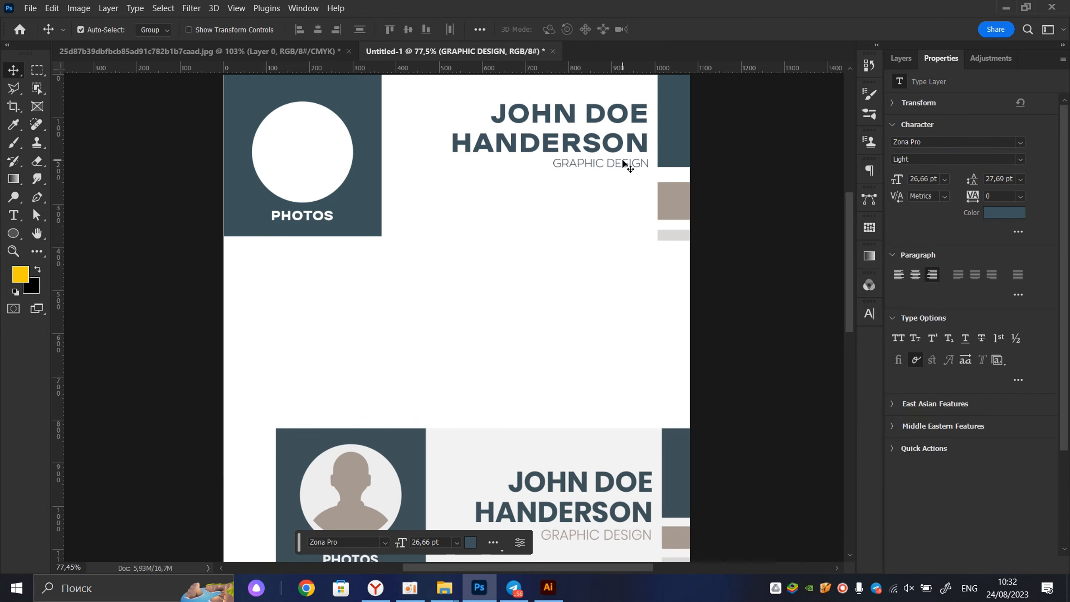
- Shift the GRAPHIC DESIGN text slightly left and recolour it to the edge bar's taupe, #a69a91
scroll(628, 165, down, 3)
scroll(628, 165, up, 9)
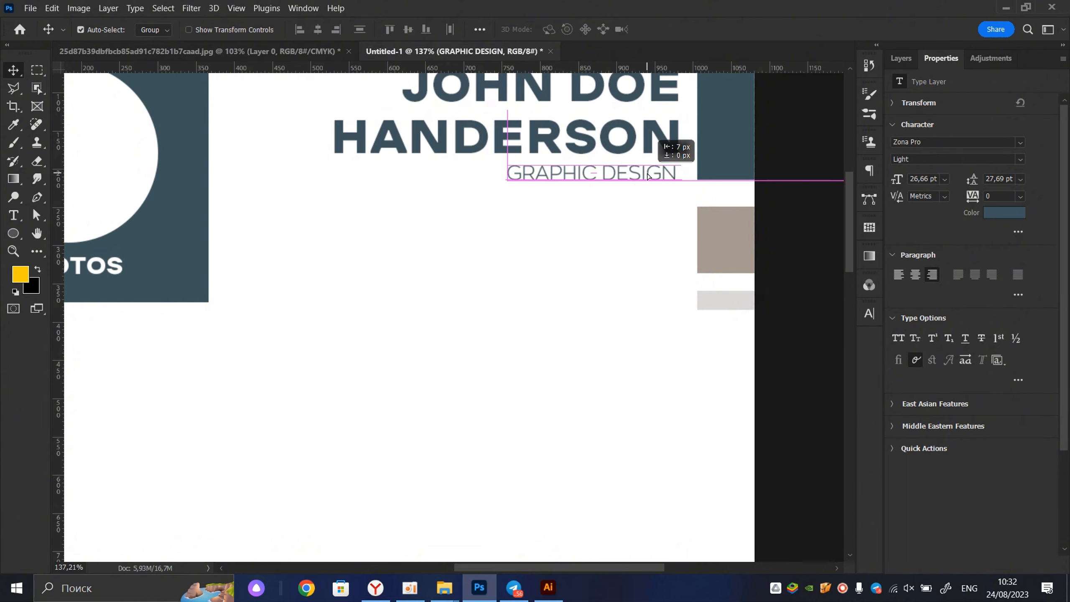
scroll(652, 174, down, 4)
double_click(630, 125)
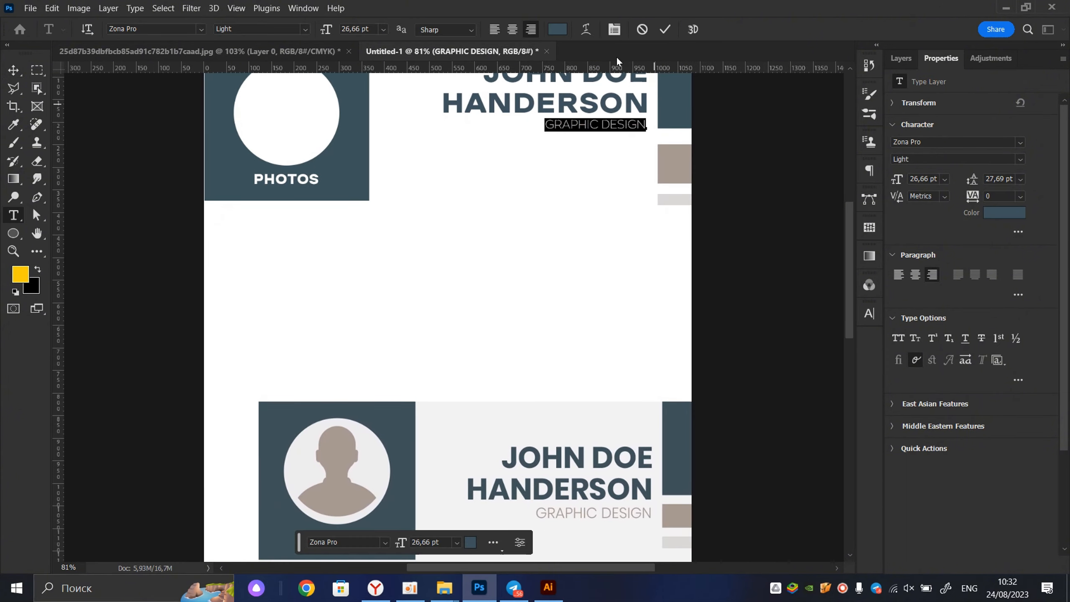
click(556, 30)
click(683, 162)
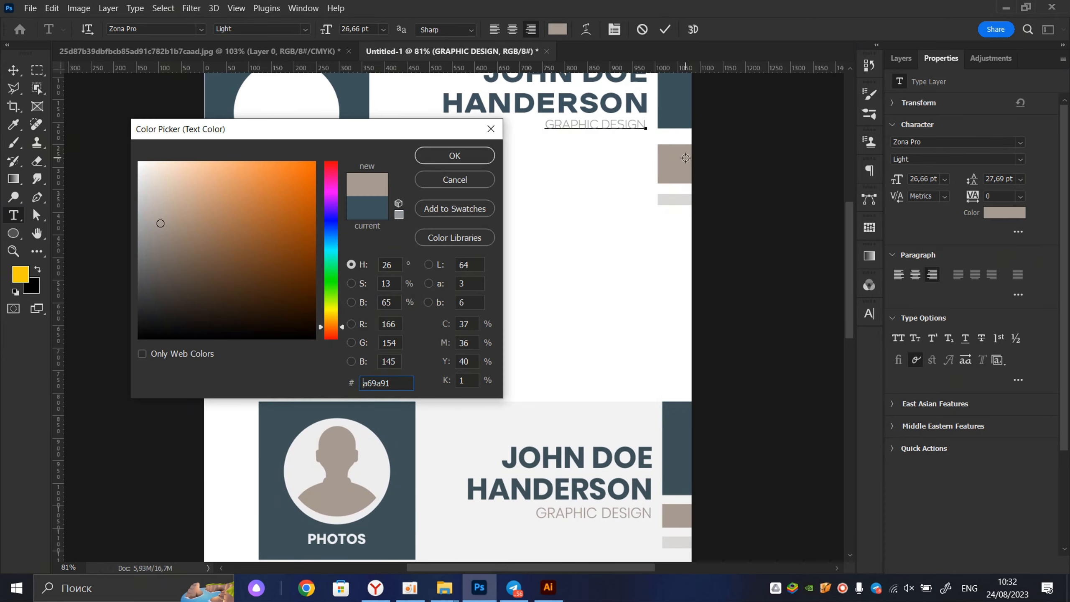
click(439, 156)
click(665, 29)
key(v)
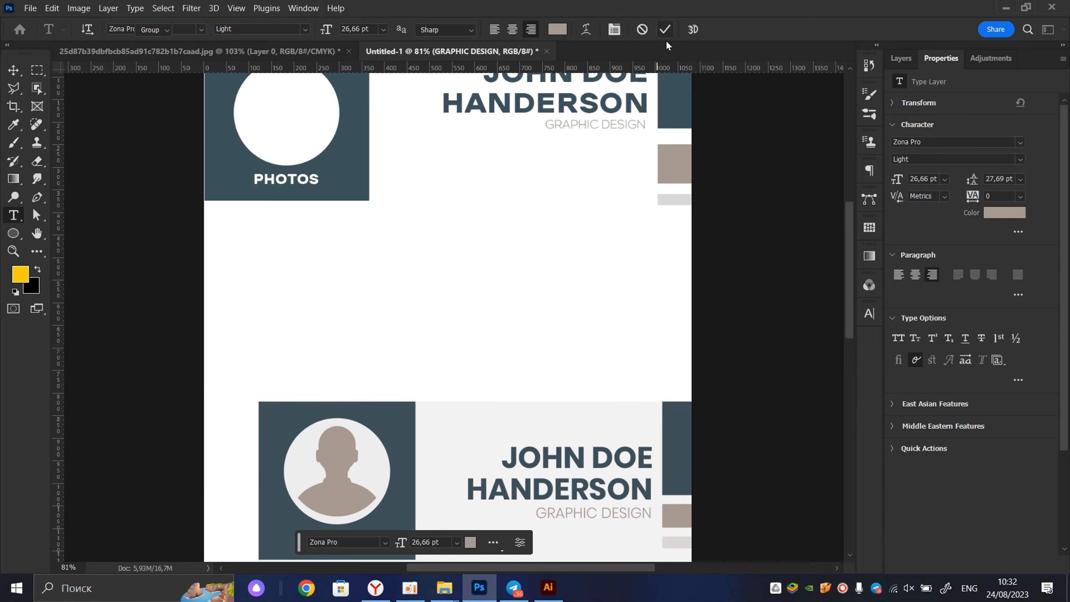
- Move the reference résumé image up and right to about X 574 px, Y 352 px, clearing the page's left column
scroll(609, 249, down, 2)
scroll(591, 309, down, 3)
scroll(488, 329, up, 3)
scroll(489, 318, down, 4)
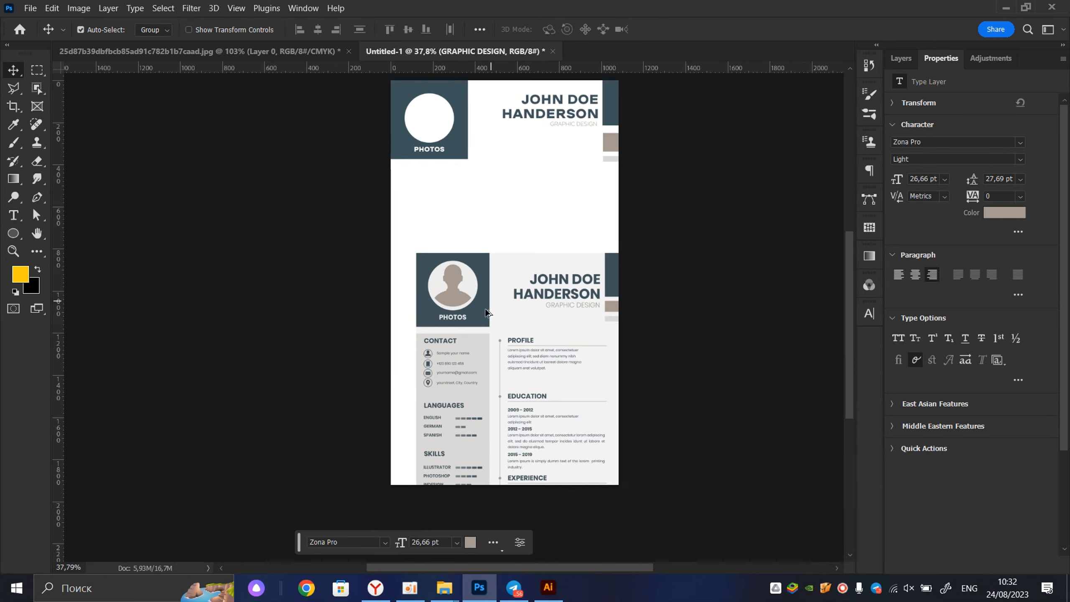
scroll(474, 339, up, 4)
scroll(479, 340, down, 4)
drag(482, 342, 602, 249)
scroll(604, 248, up, 2)
scroll(605, 246, down, 2)
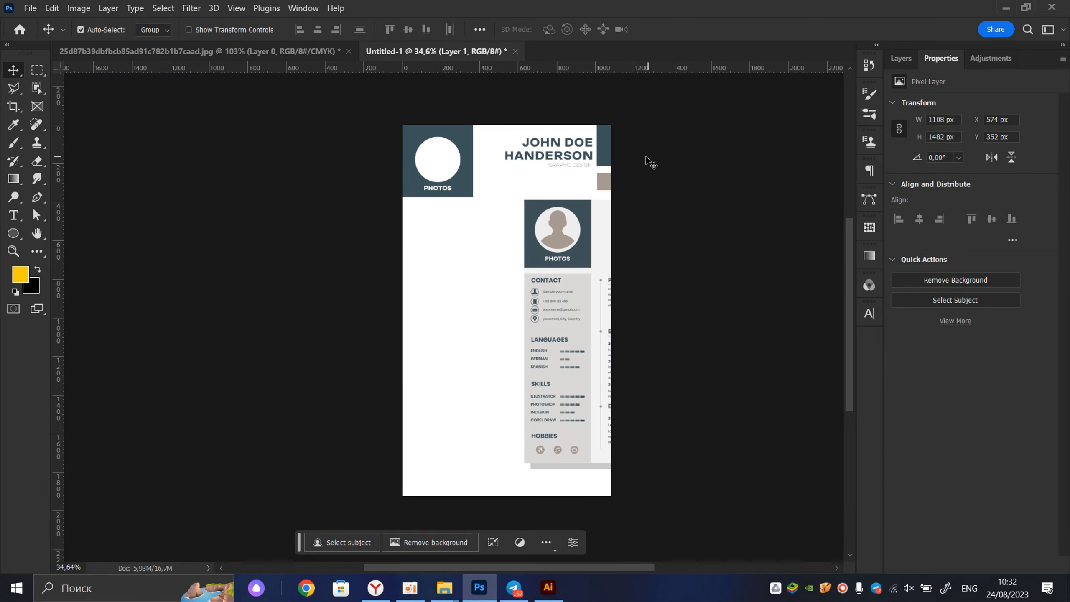
- Duplicate the dark edge bar under the photo block and stretch the copy to the page bottom, about 365 × 1527 px
drag(607, 156, 411, 281)
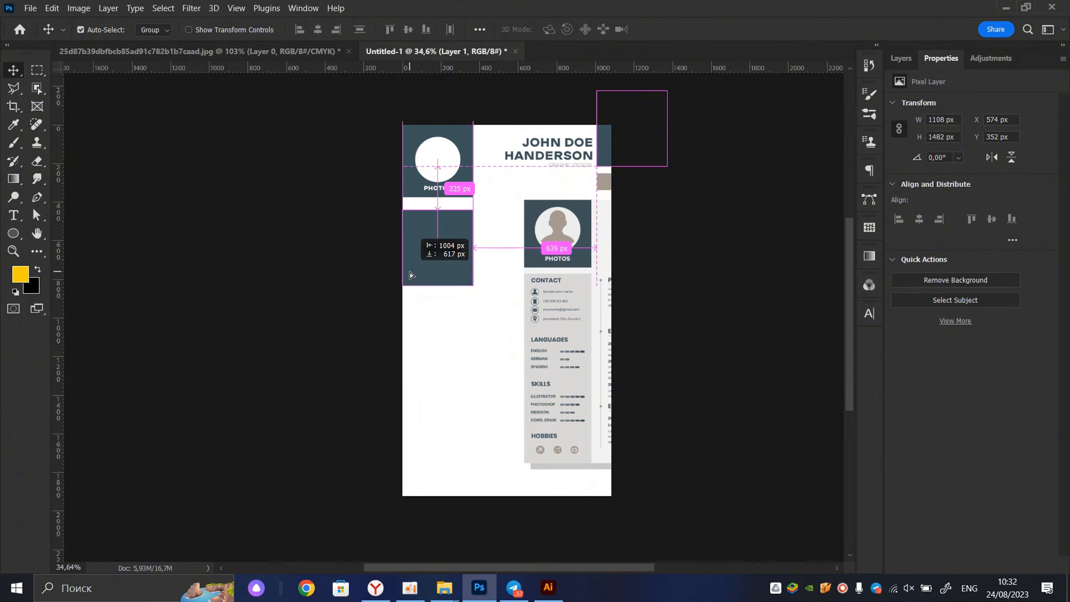
drag(410, 274, 442, 491)
key(ctrl+t)
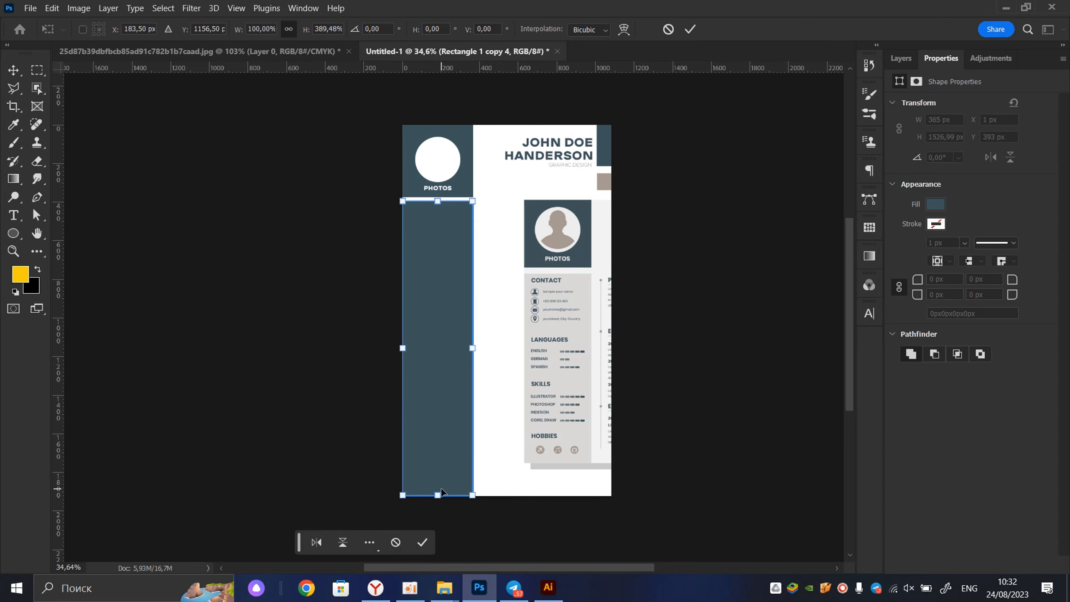
click(691, 30)
- Recolour the tall column under the photo block to the reference sidebar's light grey, #d9d8d7
scroll(498, 266, up, 2)
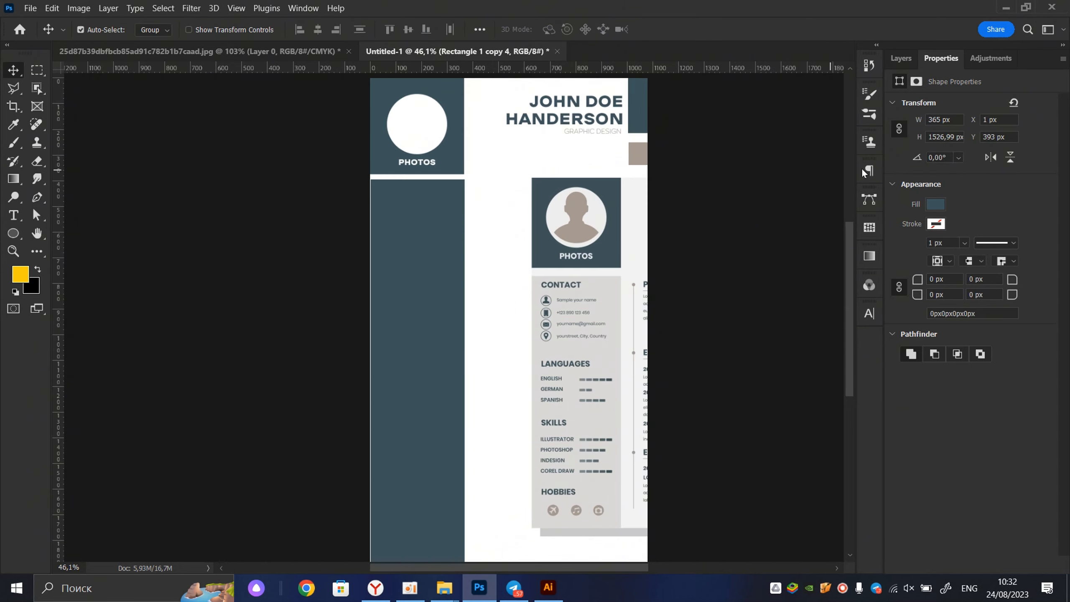
click(901, 58)
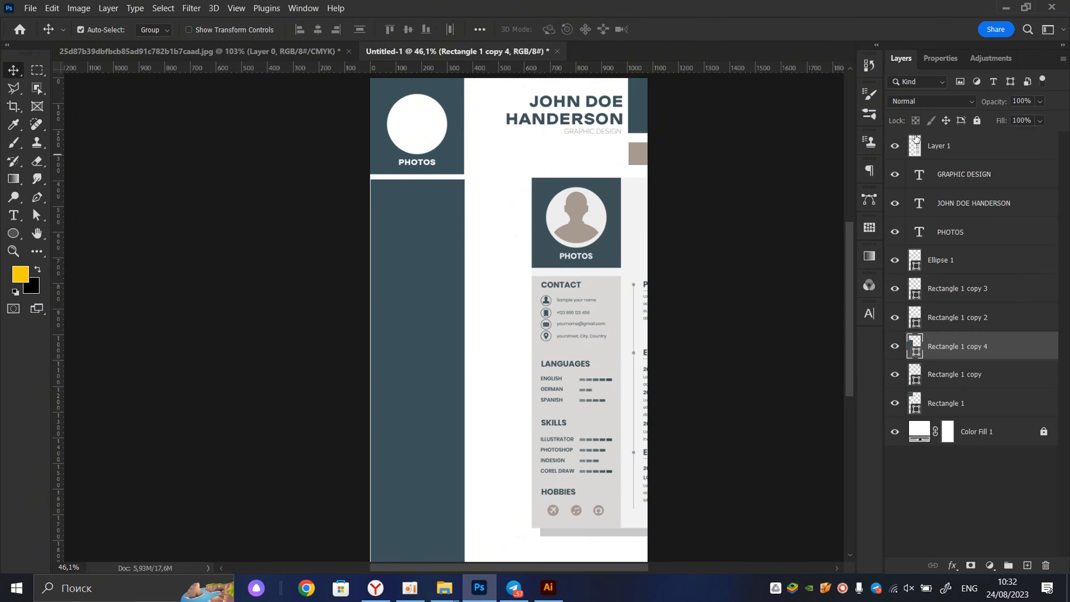
double_click(914, 342)
click(609, 299)
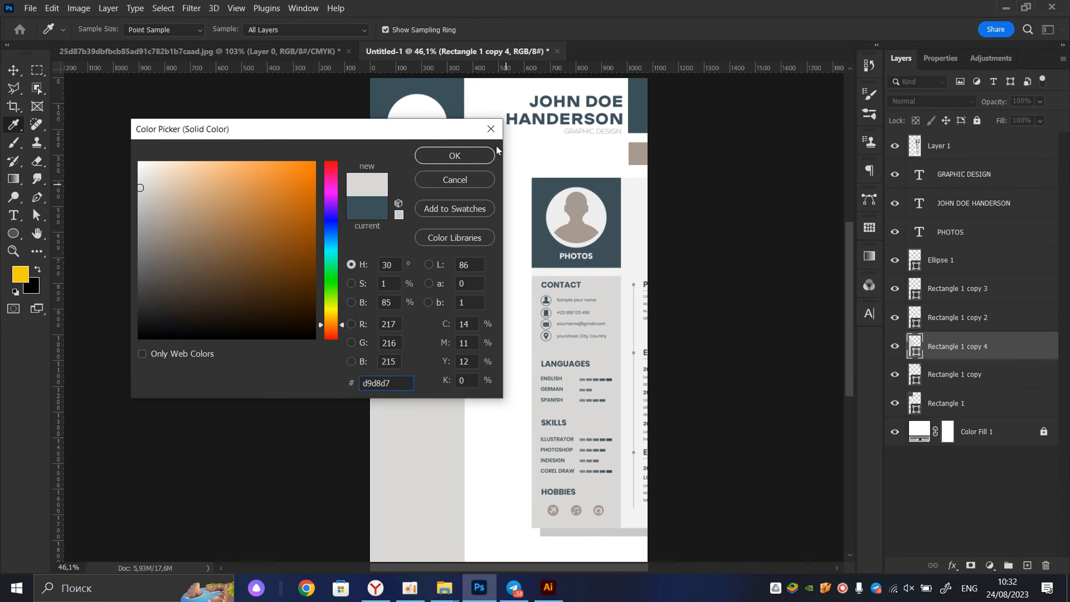
click(453, 155)
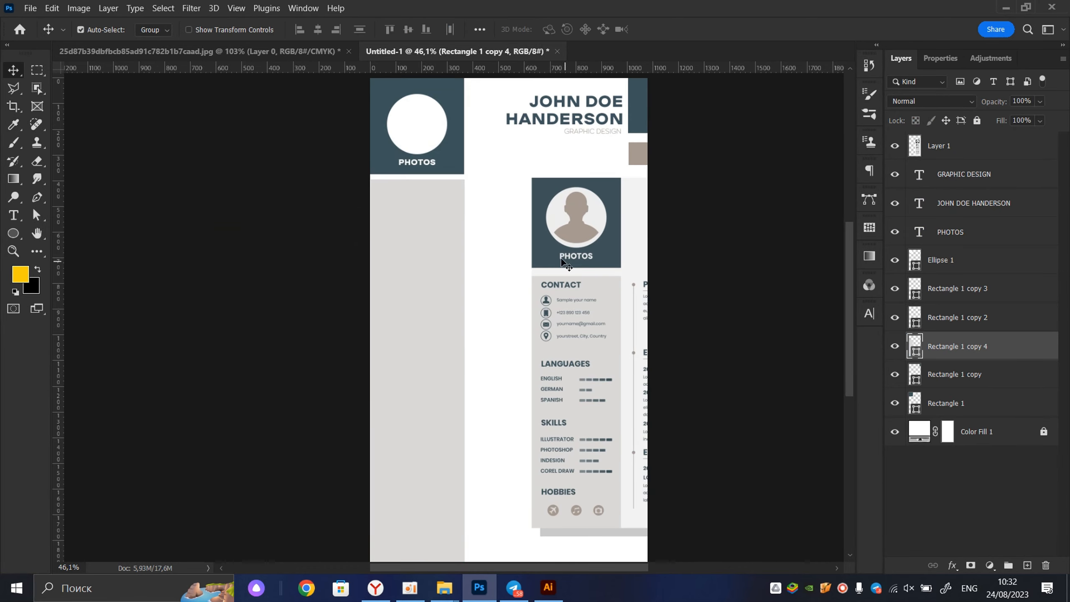
- Duplicate the PHOTOS text into the top of the grey column and recolour the copy to dark slate, #3e525a
scroll(485, 155, up, 5)
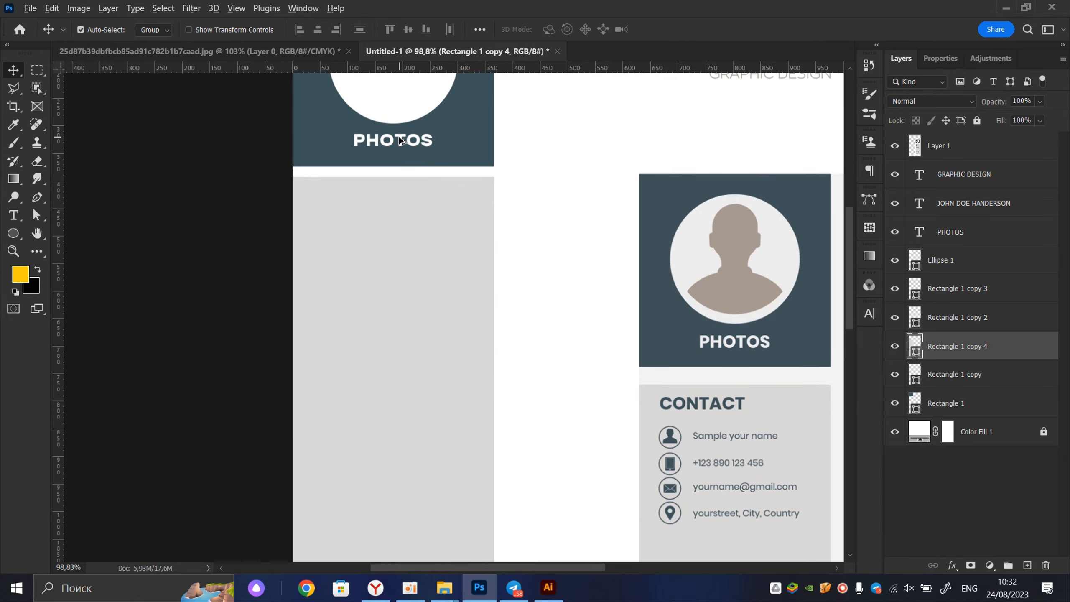
drag(400, 141, 381, 204)
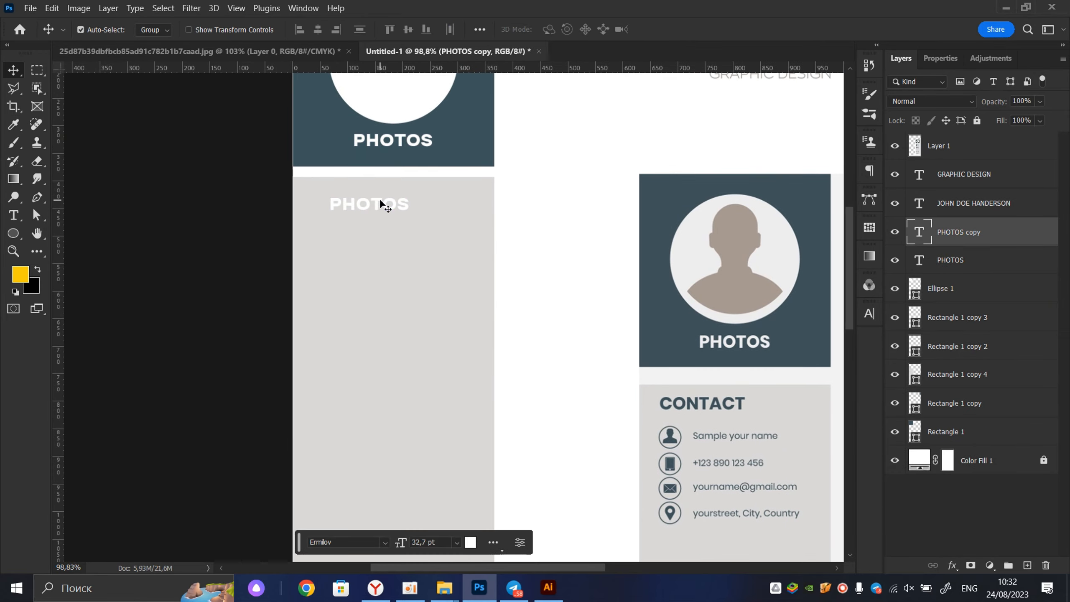
double_click(382, 205)
click(557, 29)
click(673, 265)
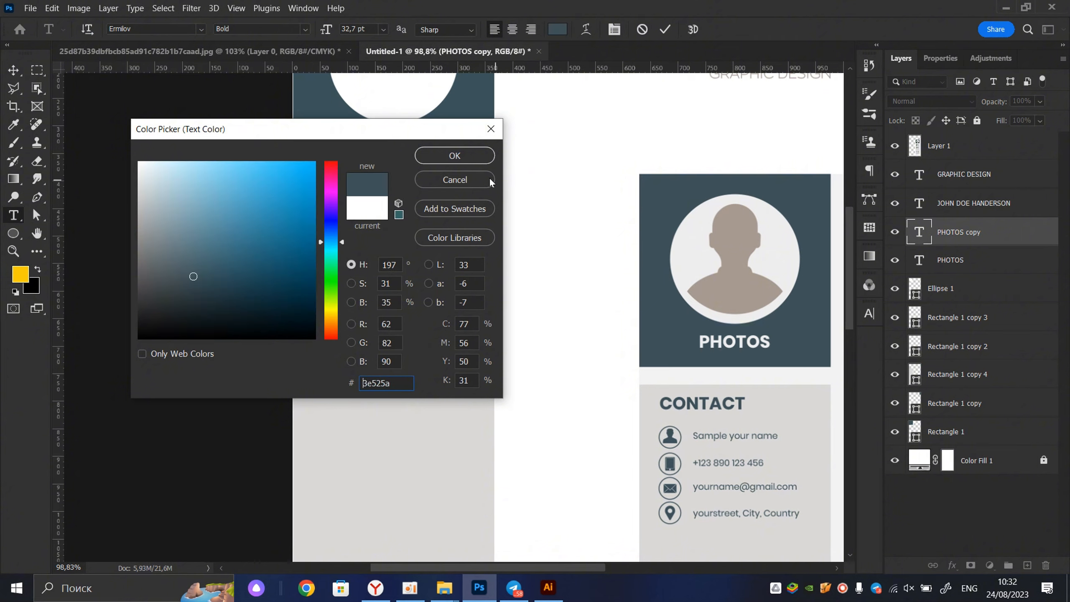
click(448, 163)
click(666, 30)
key(v)
- Shift the copied heading left in the grey column and replace its text with CONTACT
scroll(338, 219, down, 2)
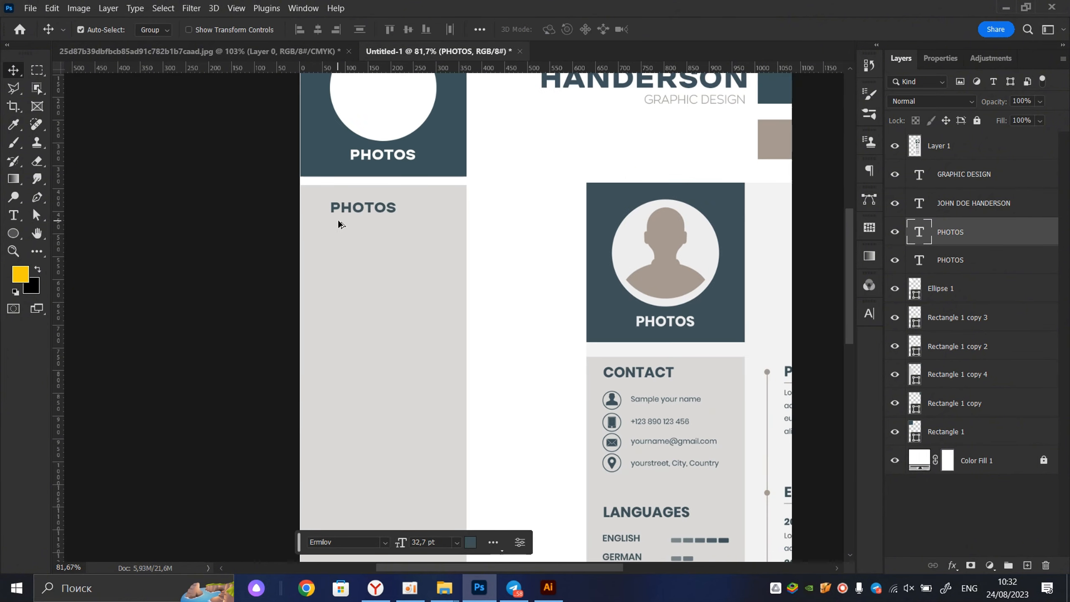
scroll(338, 219, up, 4)
scroll(361, 209, down, 2)
drag(358, 205, 344, 205)
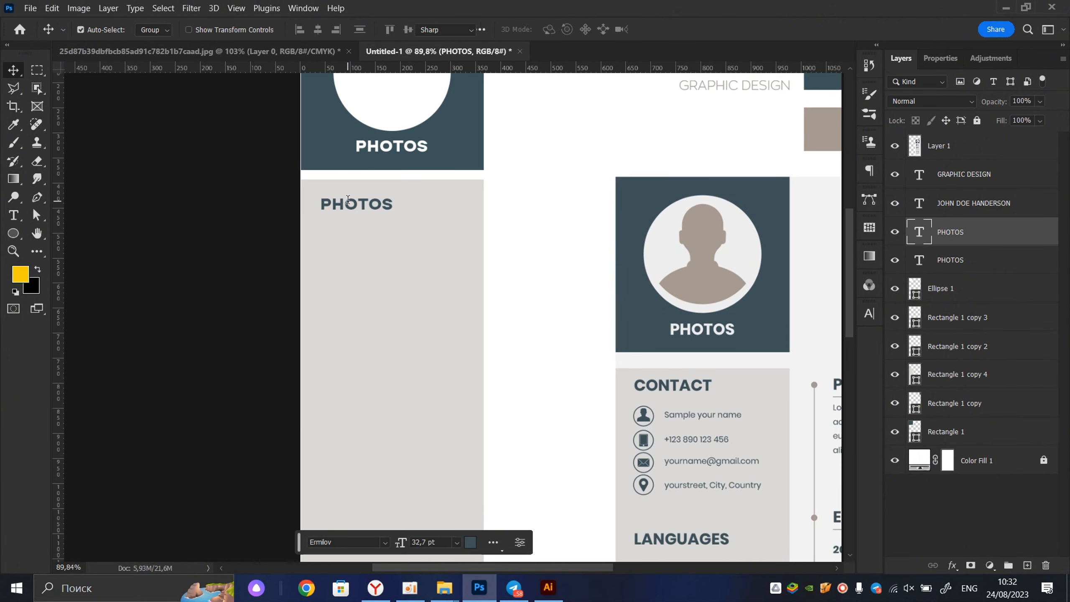
double_click(348, 201)
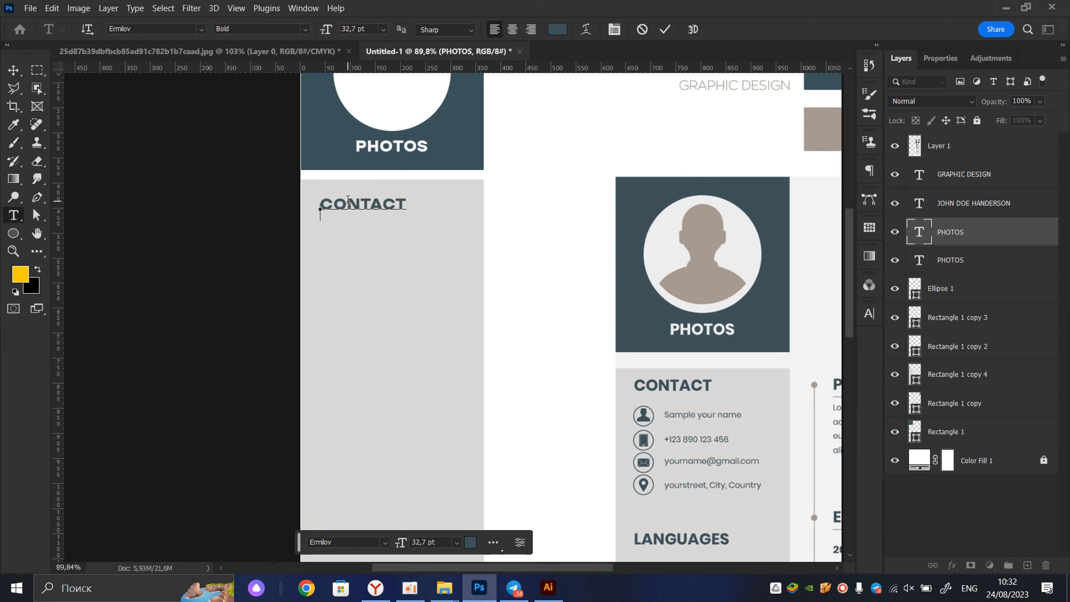
click(665, 30)
key(v)
- Examine the reference résumé's CONTACT section for its icon circles, text rows and spacing
scroll(449, 267, down, 1)
scroll(626, 397, up, 4)
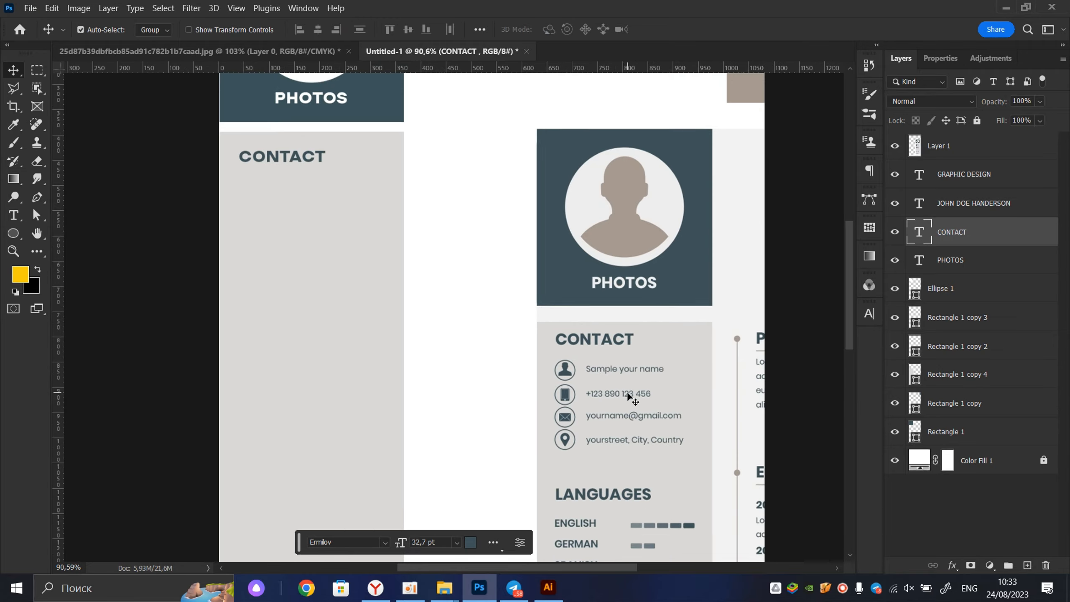
scroll(519, 318, down, 3)
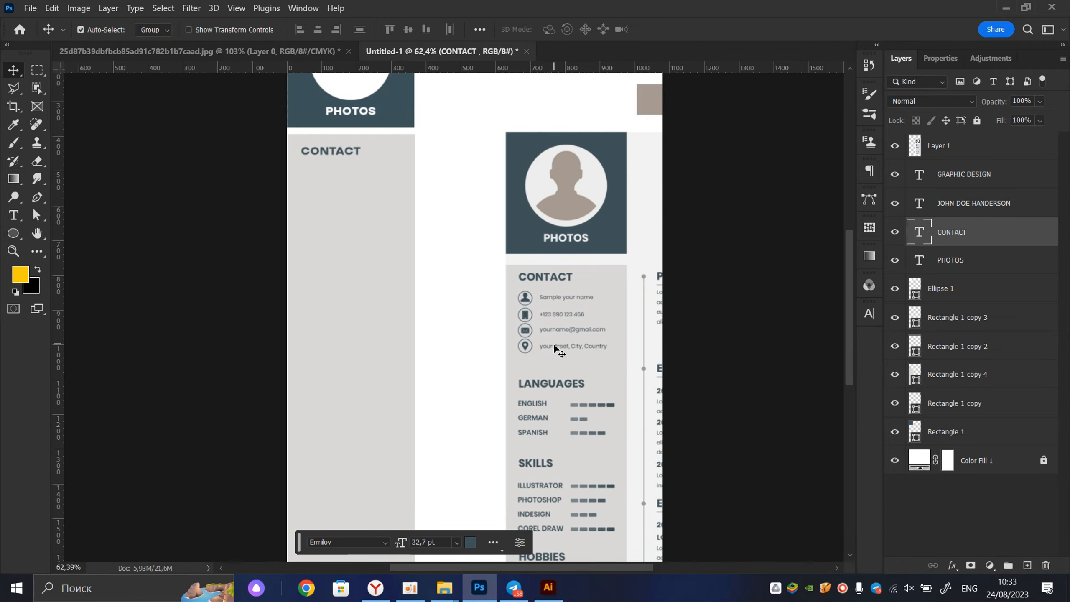
scroll(556, 351, up, 3)
scroll(510, 238, down, 3)
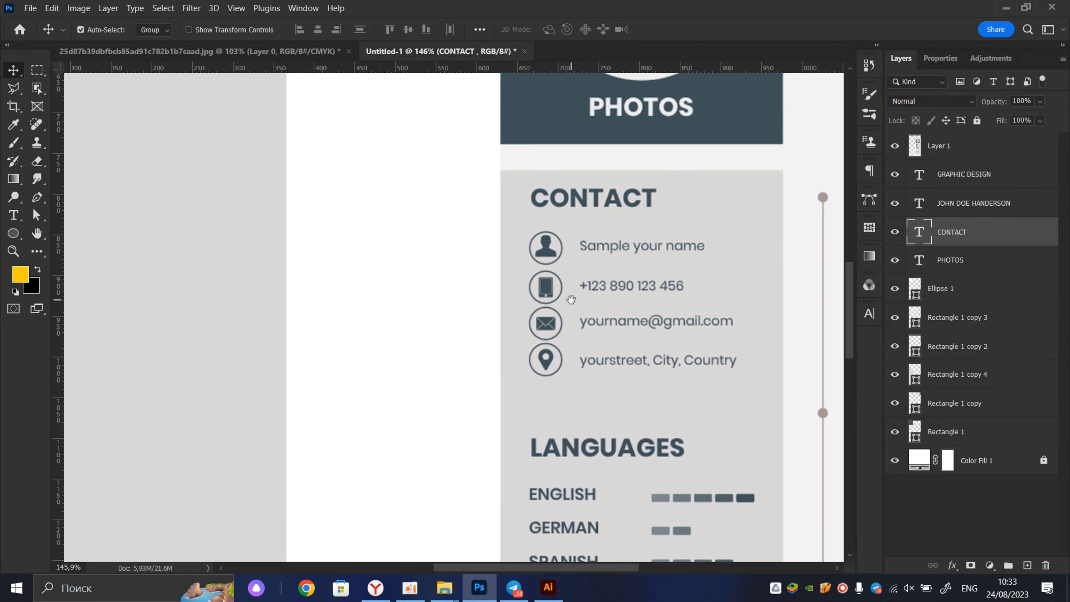
scroll(645, 389, up, 4)
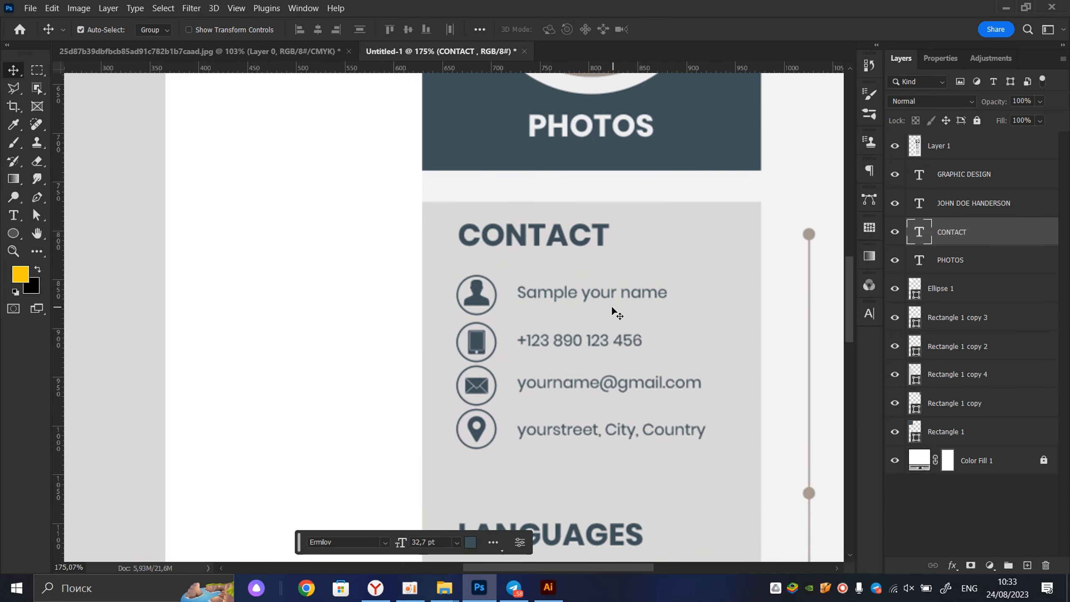
scroll(584, 304, down, 9)
scroll(464, 307, up, 7)
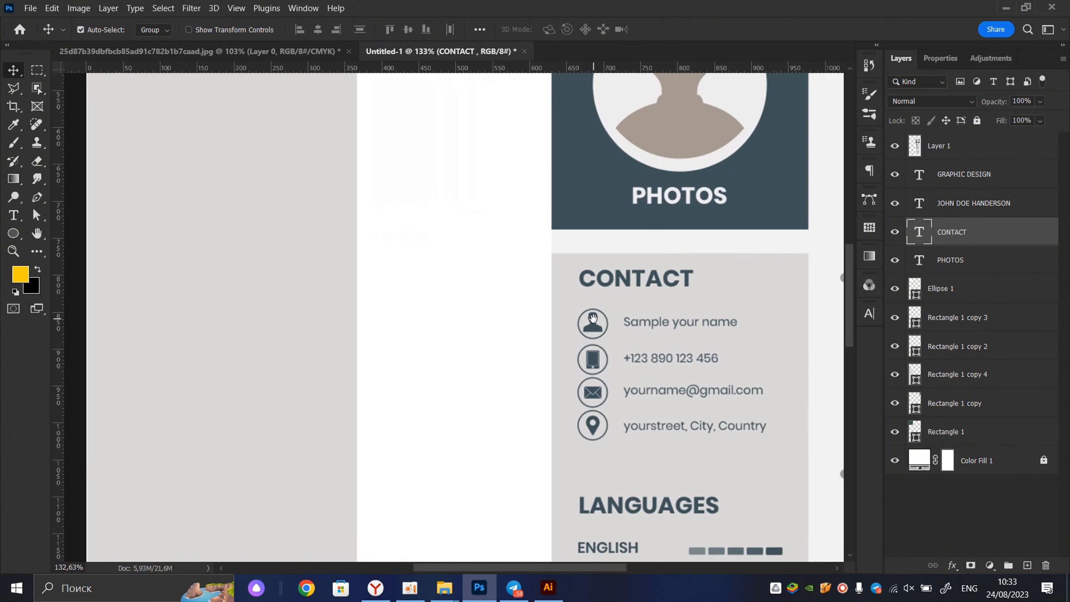
scroll(484, 291, down, 2)
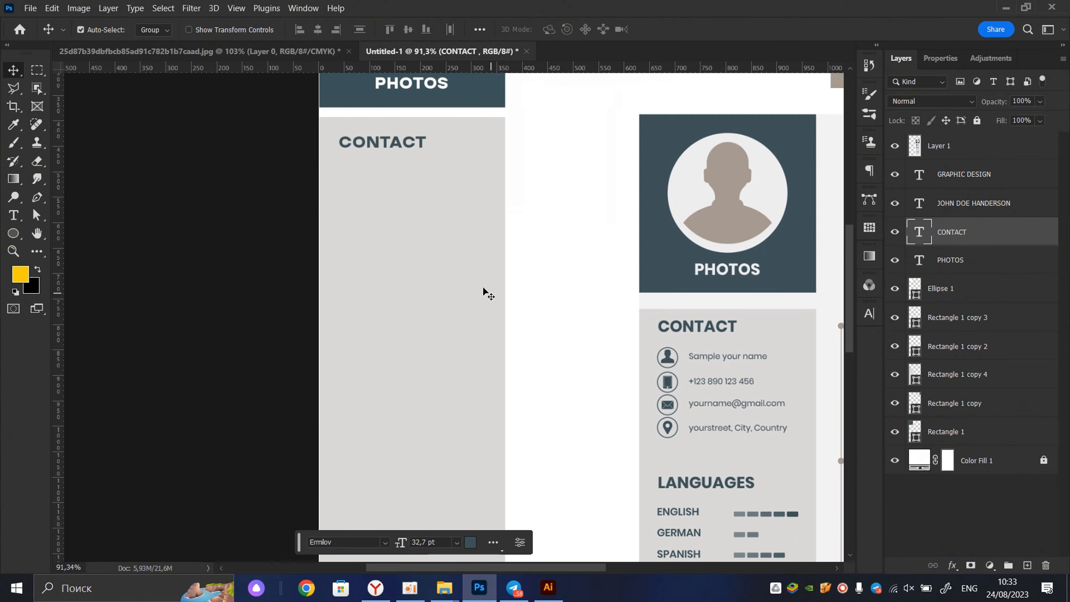
- Draw a yellow circle about 45 px wide under the CONTACT heading and copy it into a vertical column of four
click(21, 232)
mouse_move(334, 165)
mouse_down()
mouse_move(359, 188)
mouse_move(331, 182)
mouse_move(333, 282)
mouse_up()
key(v)
scroll(352, 178, up, 2)
scroll(332, 181, down, 3)
scroll(337, 182, up, 2)
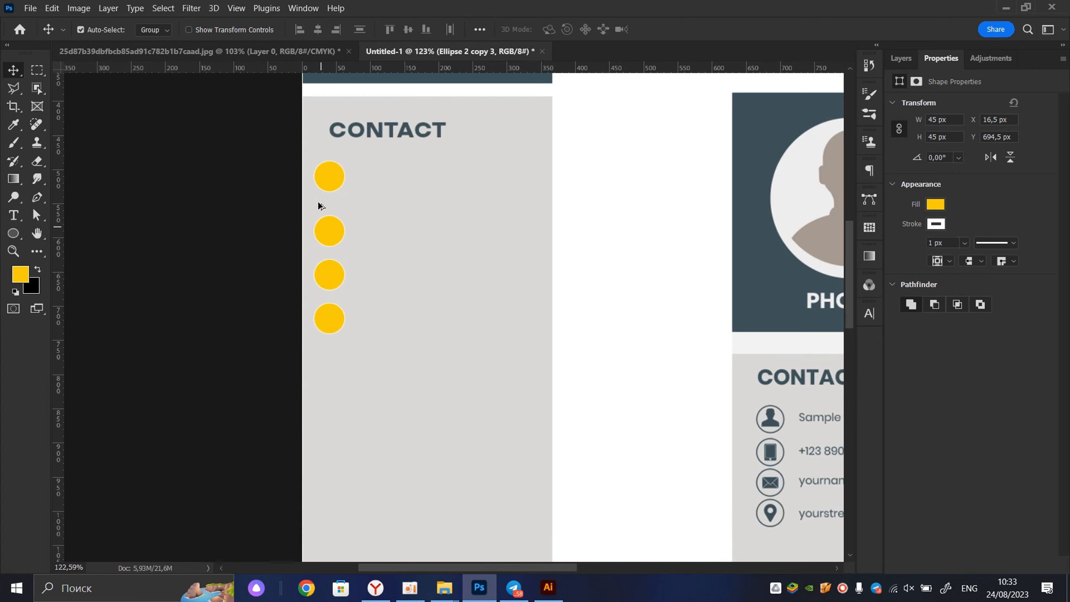
- Select the four yellow circles and distribute them evenly in the vertical direction
scroll(320, 205, up, 1)
scroll(342, 184, down, 2)
click(665, 178)
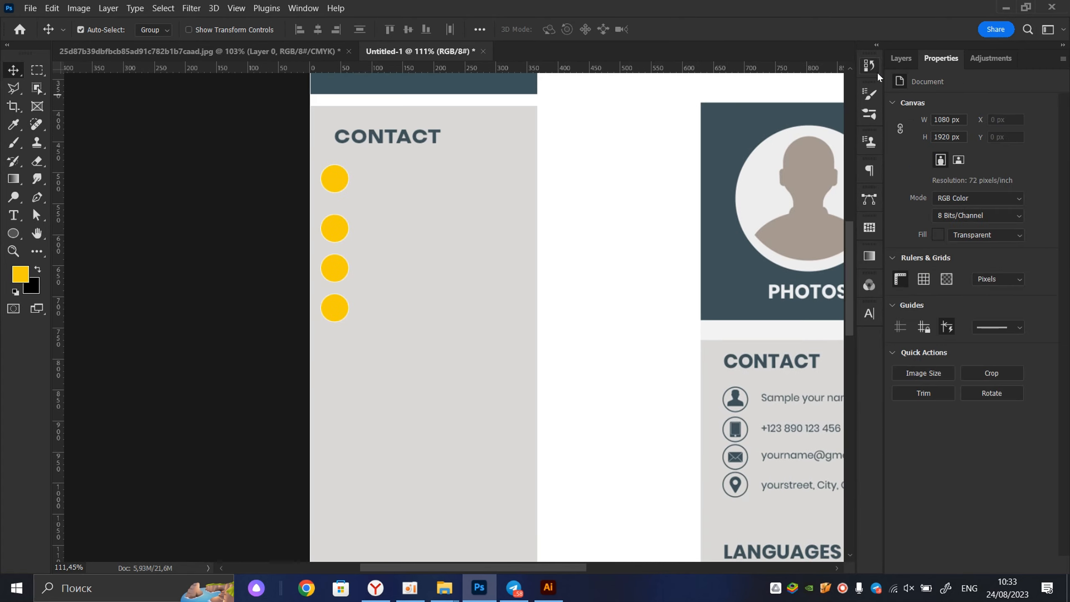
click(894, 62)
click(343, 183)
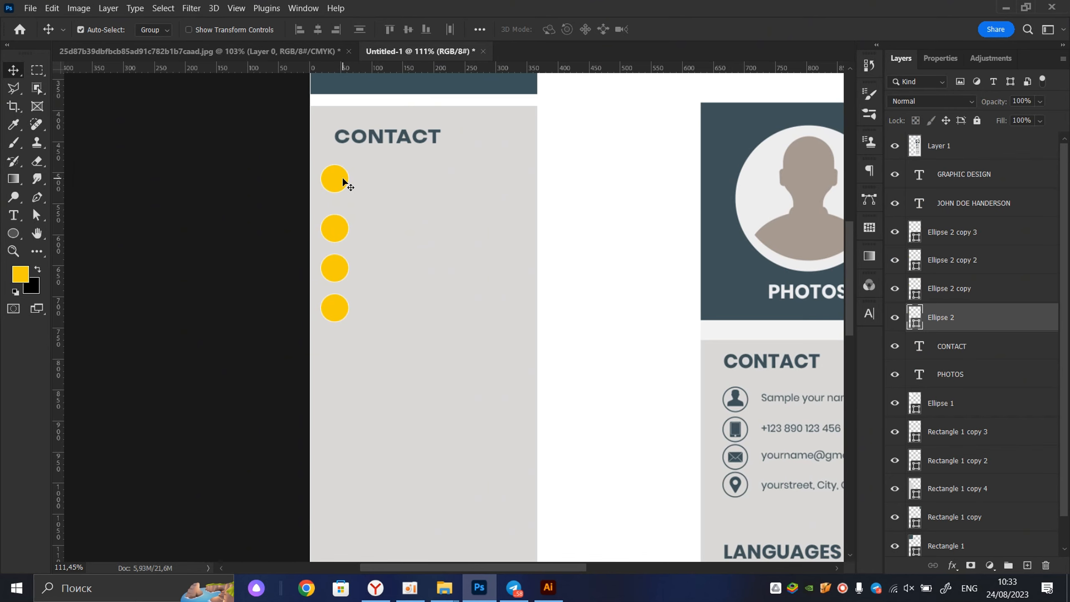
shift+click(342, 236)
shift+click(343, 269)
shift+click(342, 314)
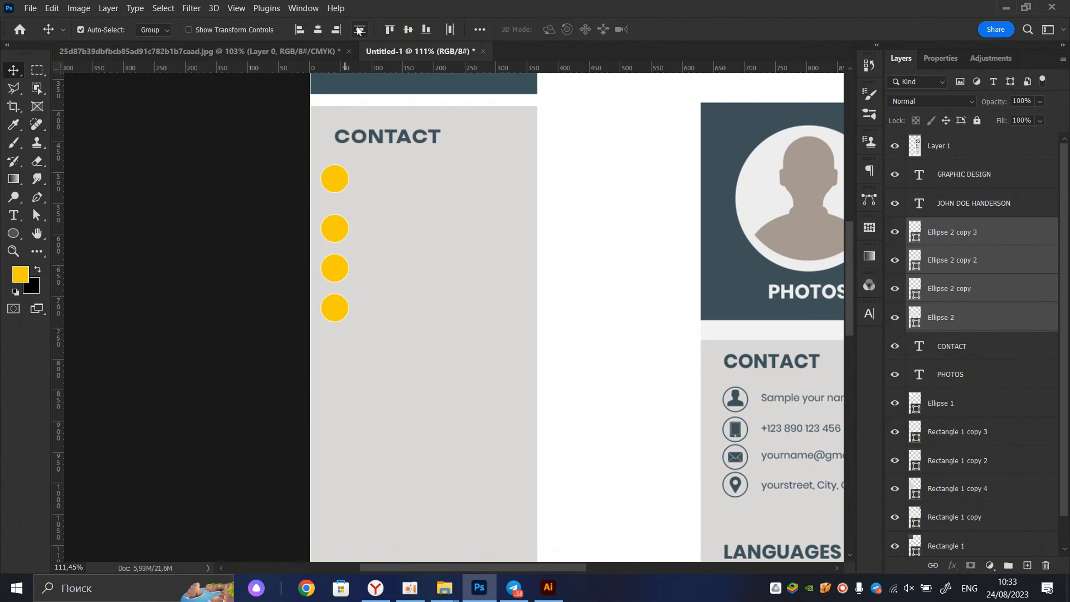
scroll(383, 186, down, 5)
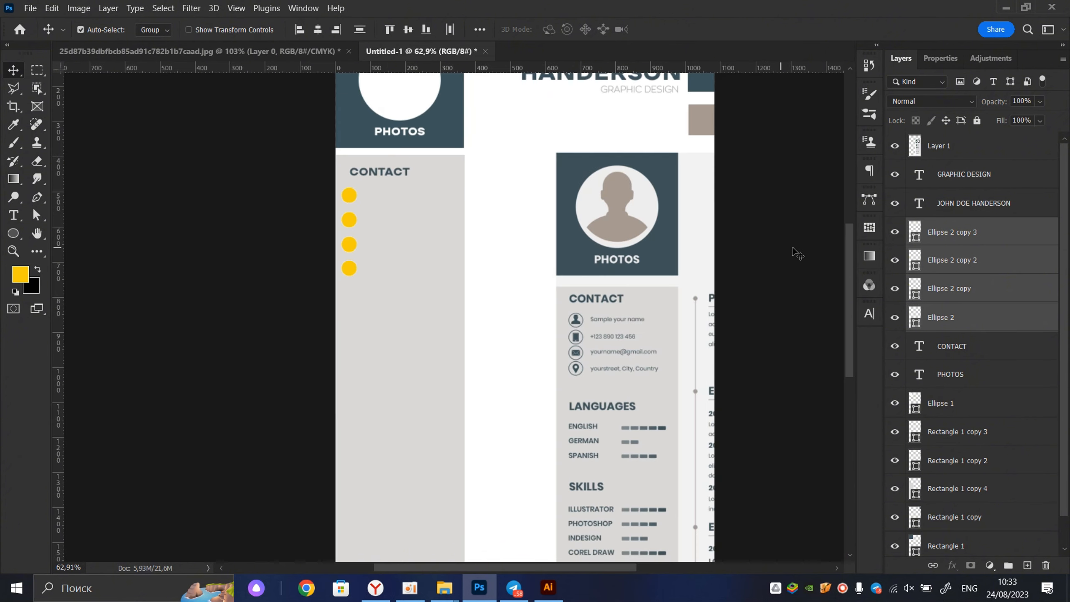
- Group the four yellow circles and move the group slightly down from the CONTACT heading
key(ctrl+g)
scroll(371, 222, up, 3)
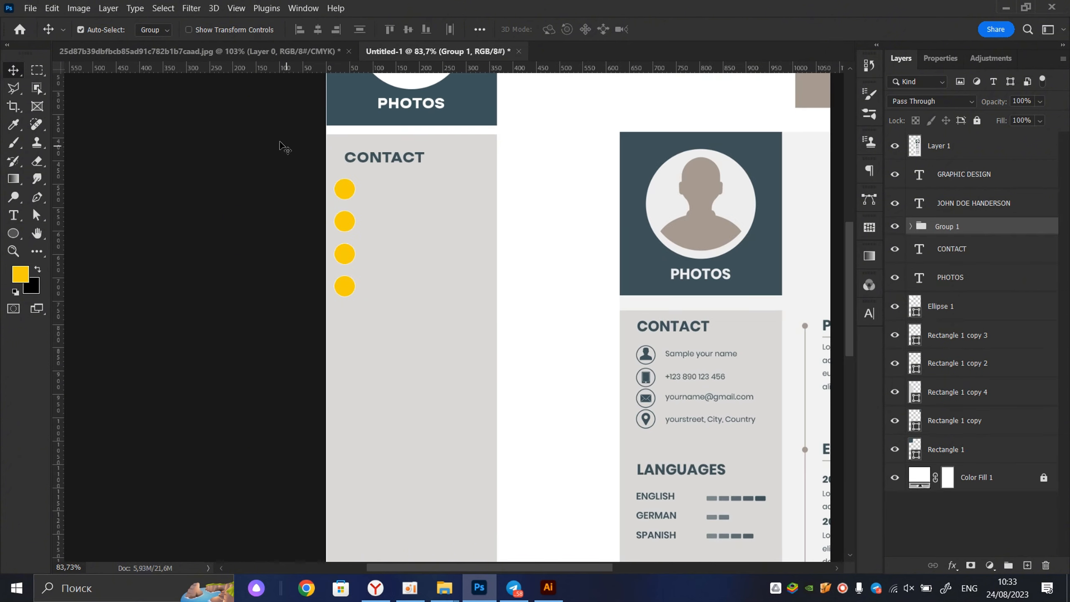
drag(353, 190, 354, 200)
scroll(353, 200, down, 3)
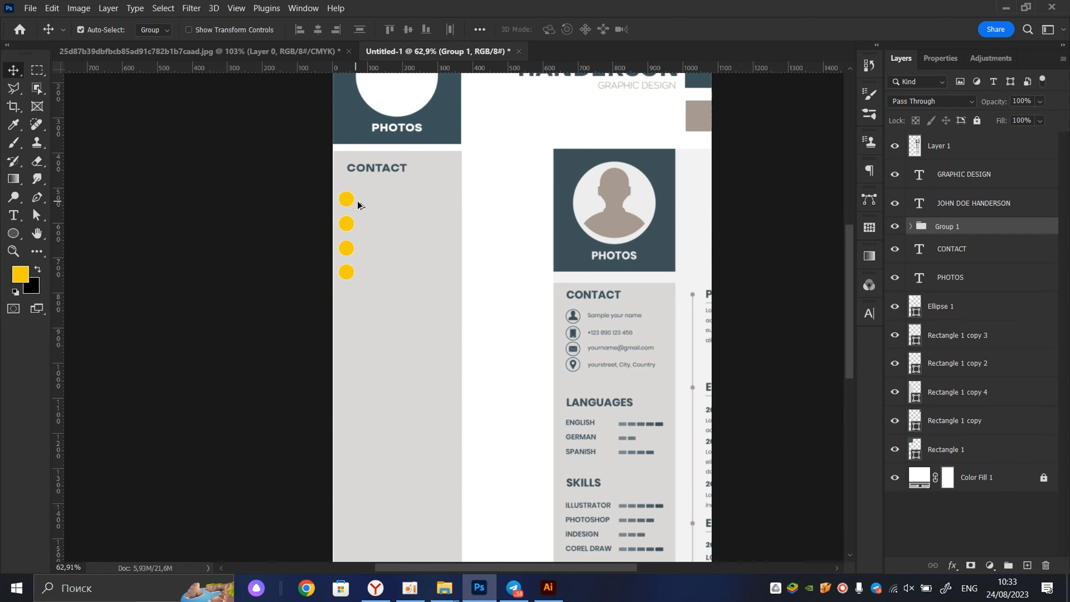
- Compare the circle column with the reference's contact icons and examine the text lines beside them
scroll(592, 324, up, 8)
scroll(575, 324, down, 4)
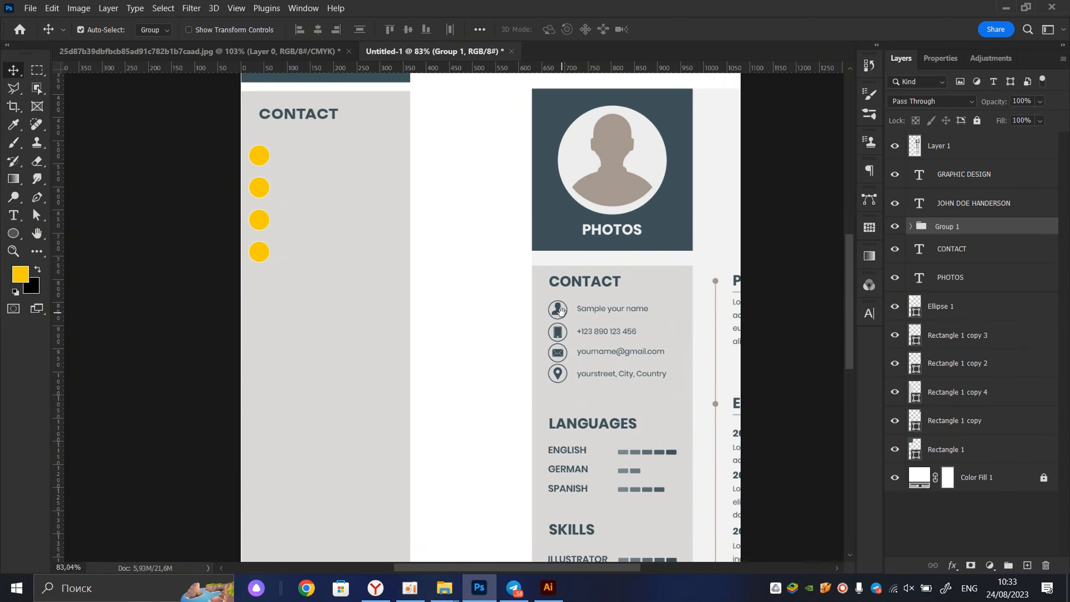
scroll(434, 251, up, 1)
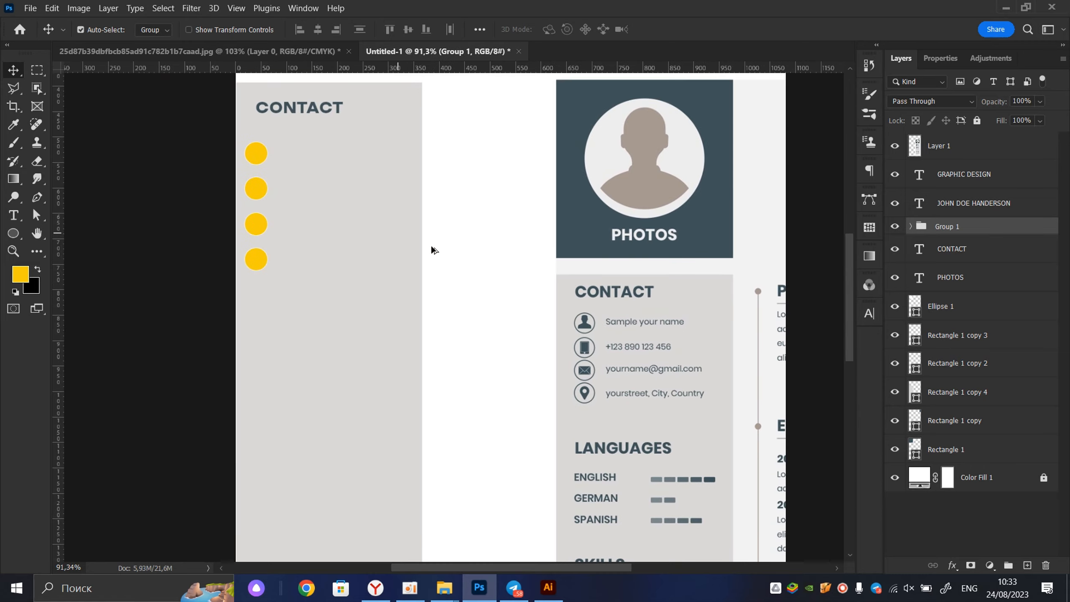
scroll(441, 237, down, 4)
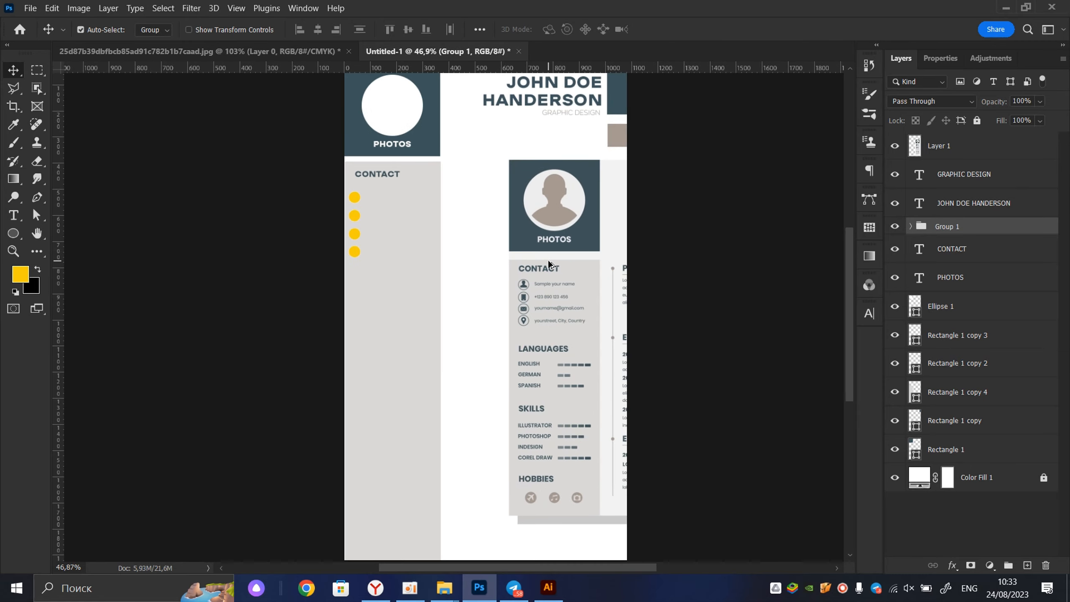
drag(549, 259, 564, 283)
scroll(566, 286, down, 2)
scroll(576, 301, up, 12)
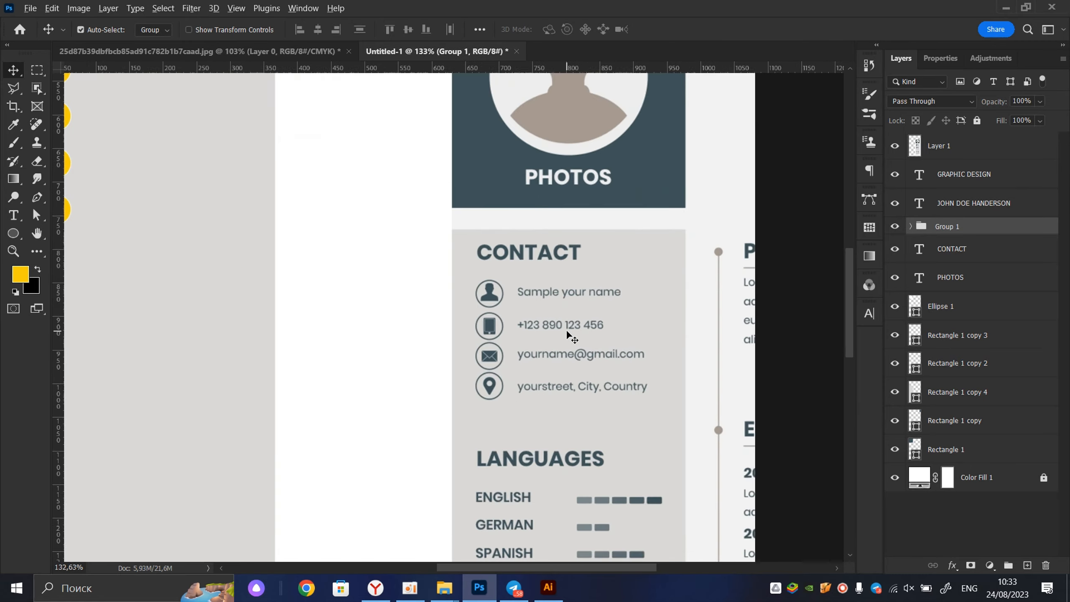
- Copy the CONTACT heading next to the first yellow circle and close its text editing without changing the wording
scroll(567, 330, down, 5)
drag(274, 131, 303, 167)
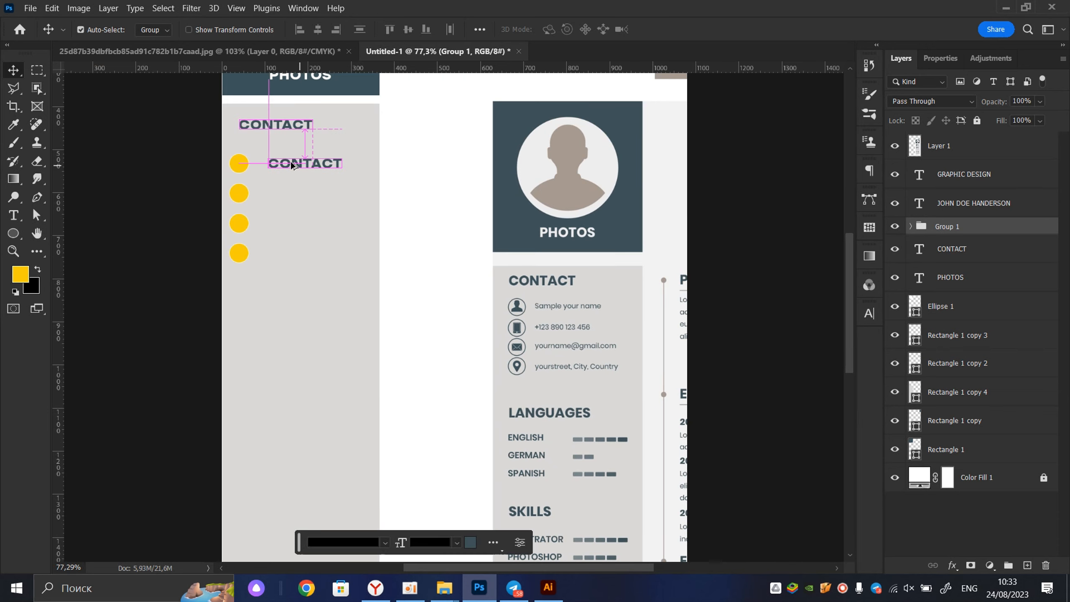
scroll(291, 160, up, 3)
double_click(340, 121)
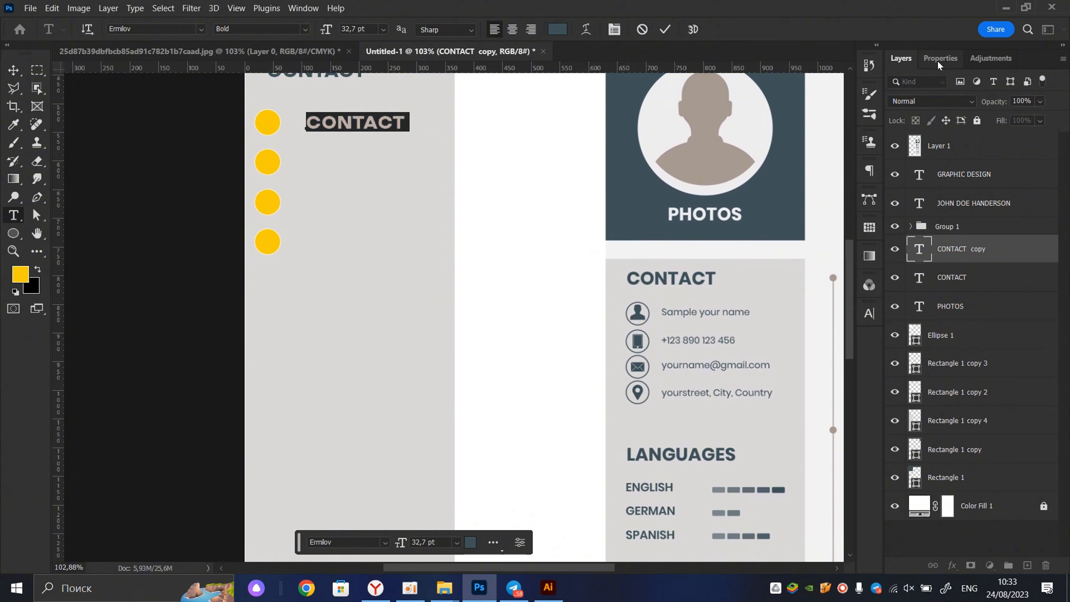
click(665, 30)
- Copy the CONTACT text beside the remaining three yellow circles and once more below the circle column as a new section heading
key(v)
scroll(273, 194, down, 2)
scroll(331, 159, up, 4)
scroll(358, 125, down, 2)
drag(339, 154, 363, 220)
scroll(358, 213, down, 2)
scroll(338, 215, up, 3)
scroll(367, 219, up, 3)
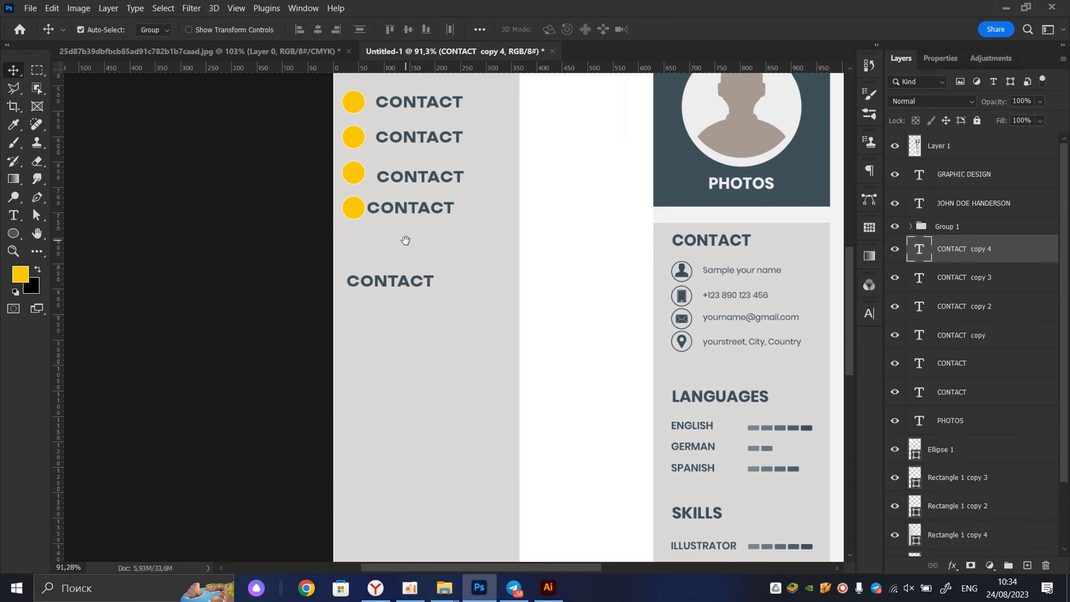
scroll(357, 218, down, 2)
click(354, 215)
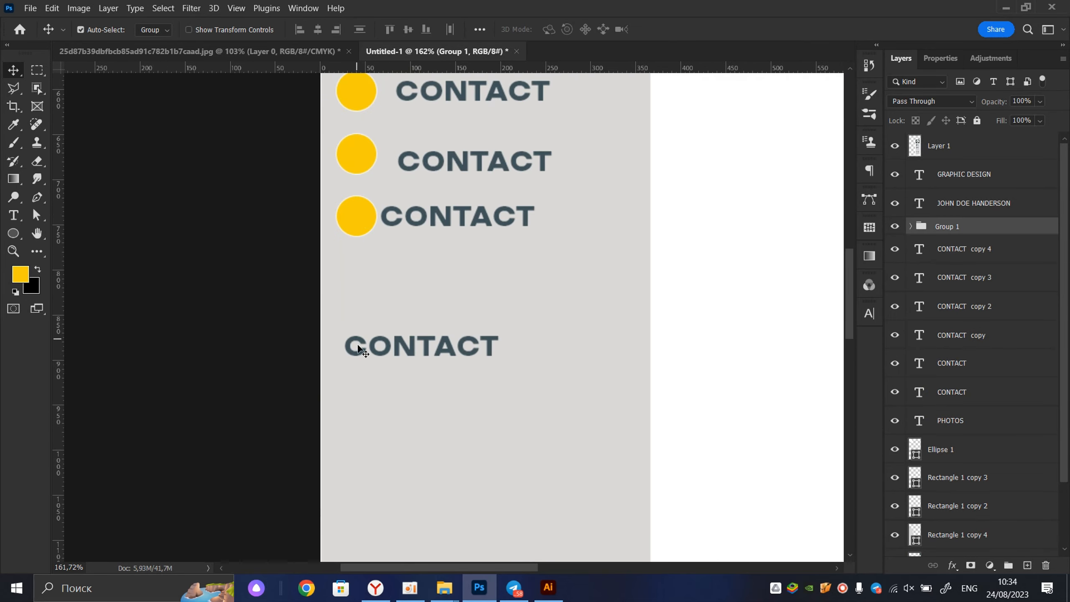
scroll(353, 217, down, 4)
scroll(354, 295, up, 2)
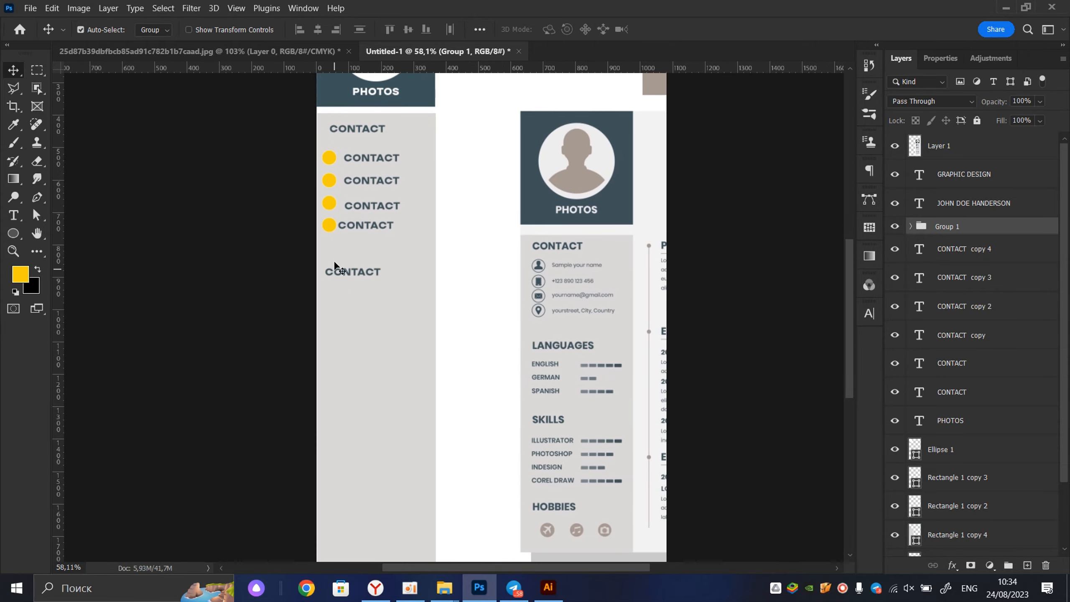
scroll(320, 253, up, 3)
scroll(234, 287, down, 3)
scroll(76, 285, up, 2)
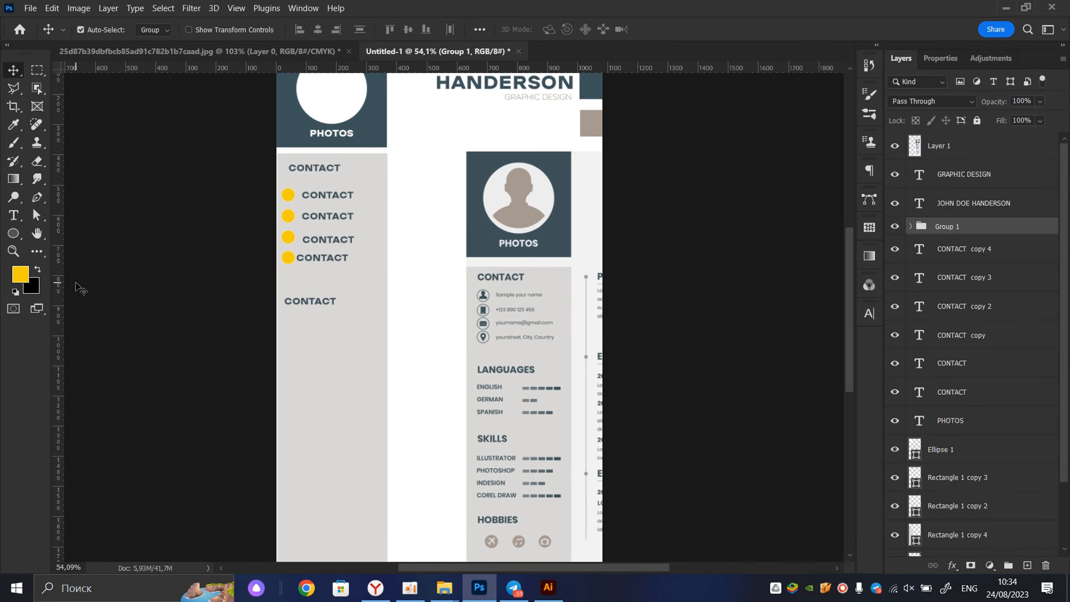
- Toggle the document rulers off and on repeatedly, leaving them visible
drag(55, 318, 78, 322)
drag(261, 323, 345, 341)
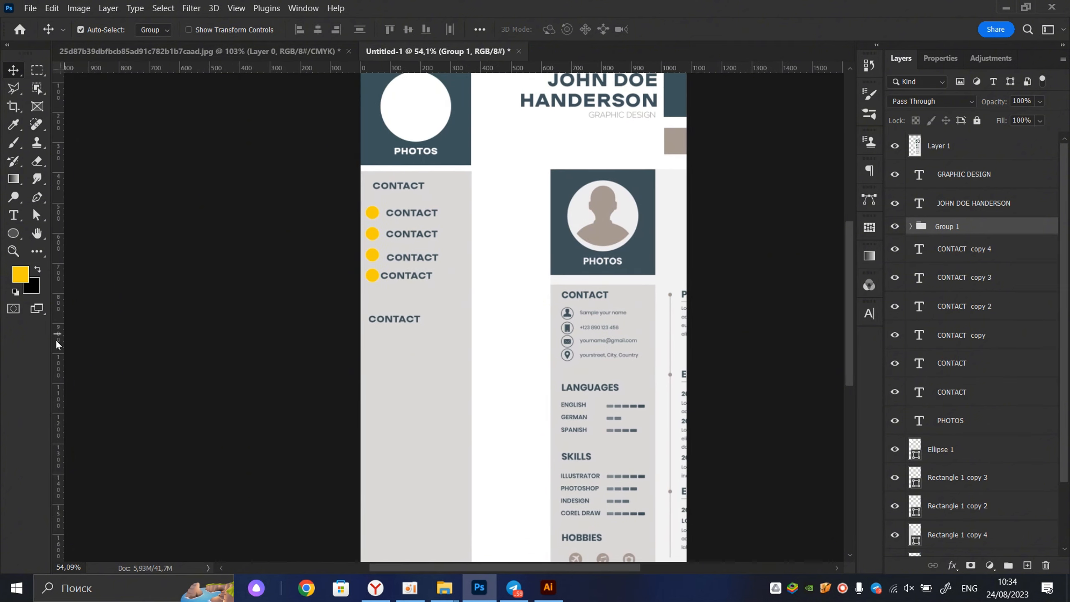
drag(58, 344, 121, 368)
drag(327, 70, 450, 57)
key(ctrl+r)
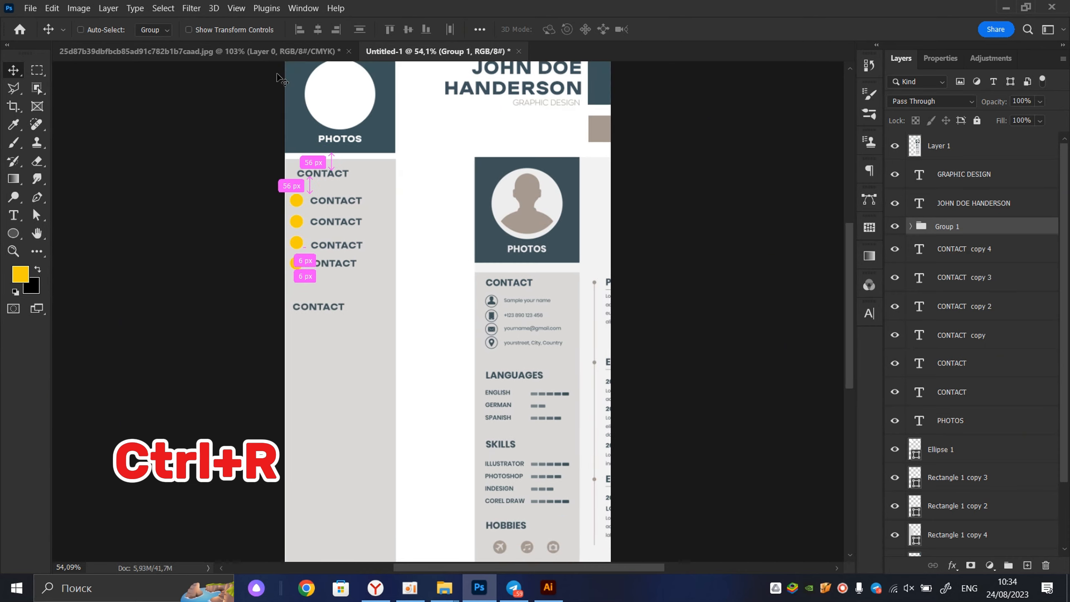
key(ctrl+r)
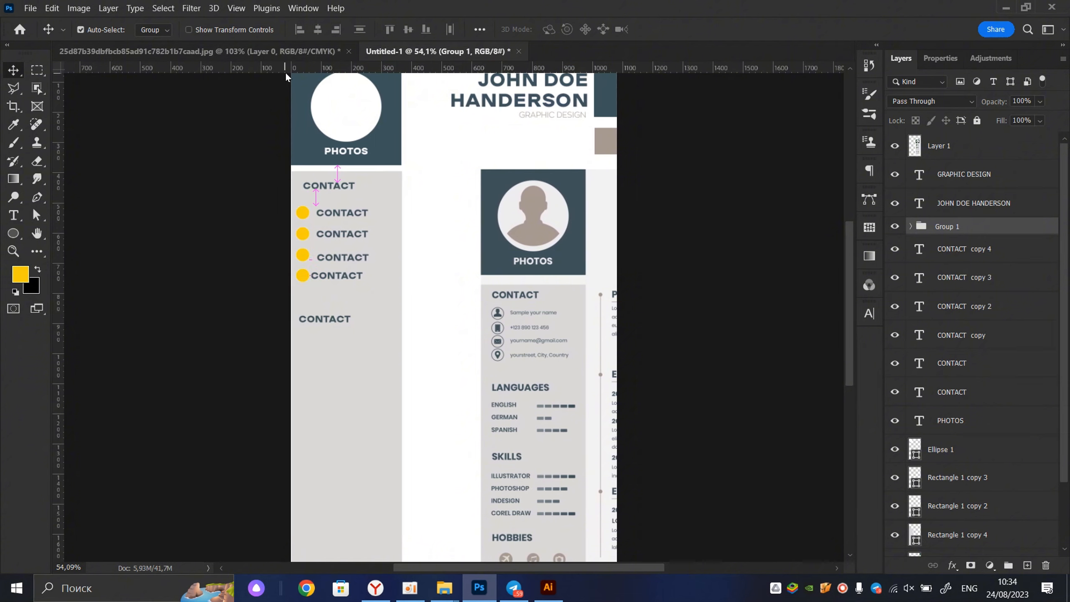
key(ctrl+r)
key(ctrl+r)
key(ctrl+r)
key(ctrl+r)
key(ctrl+r)
key(ctrl+r)
key(ctrl+r)
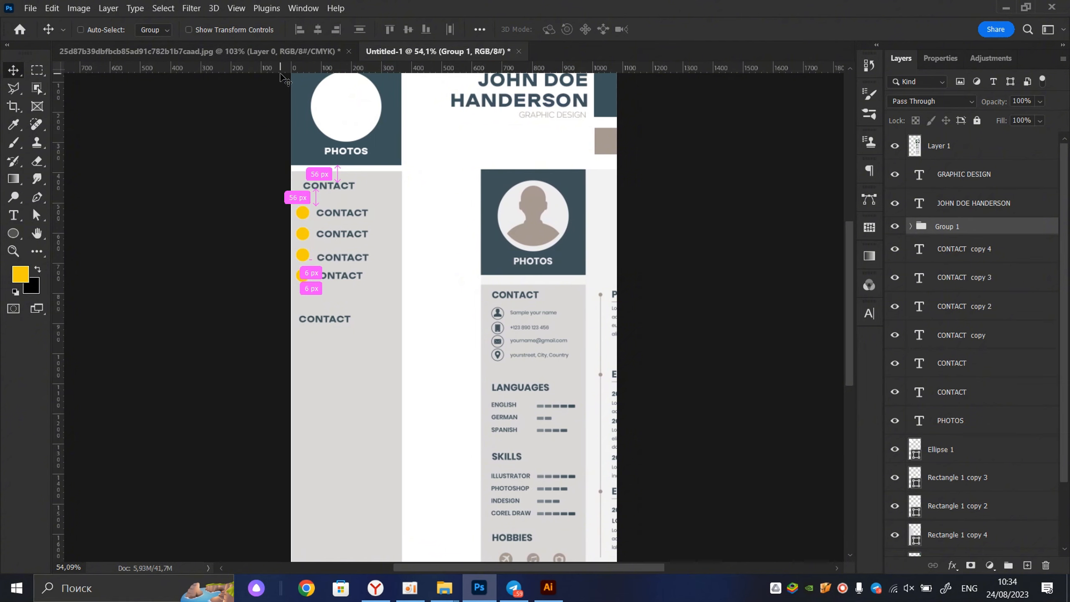
key(ctrl+r)
key(ctrl+r)
key(ctrl+r)
key(ctrl+r)
key(ctrl+r)
key(ctrl+r)
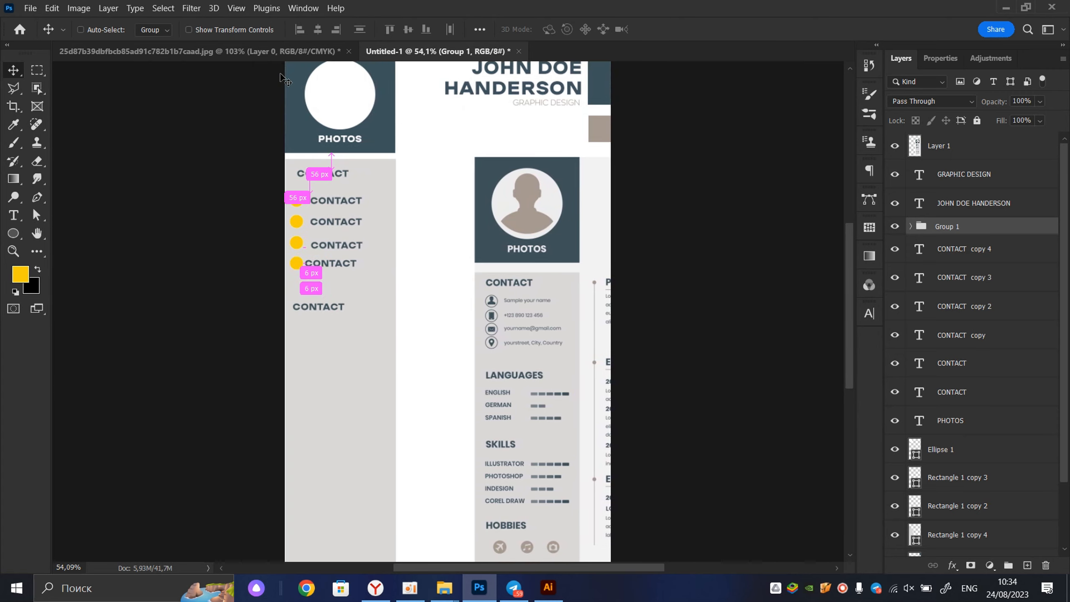
key(ctrl+r)
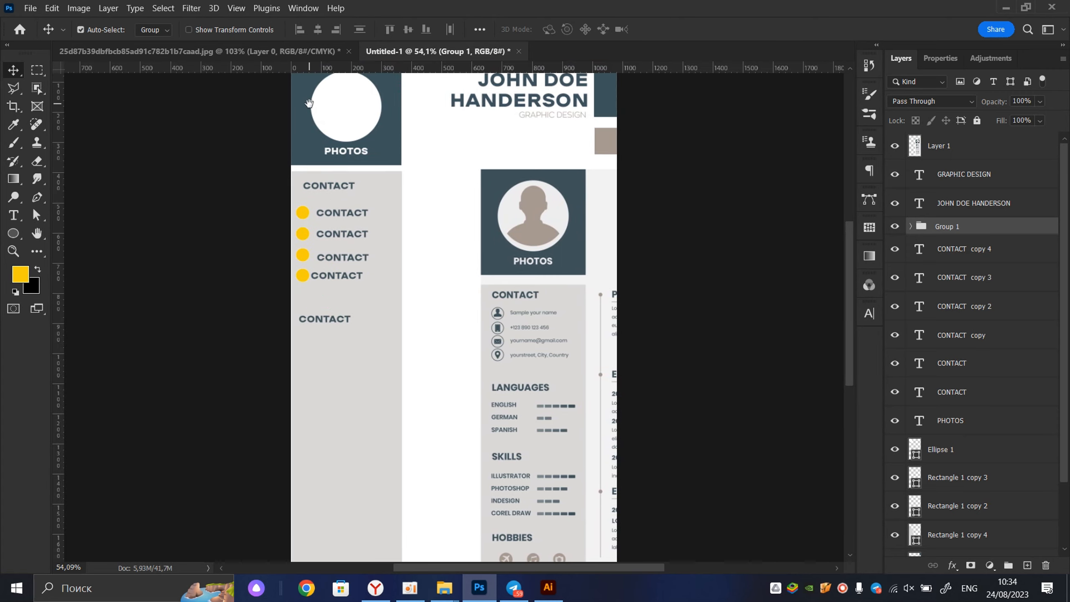
- Replace the text of the lowest CONTACT copy below the circle column with LANGUAGES
drag(309, 104, 376, 105)
scroll(379, 316, up, 10)
drag(483, 355, 364, 248)
scroll(357, 228, down, 3)
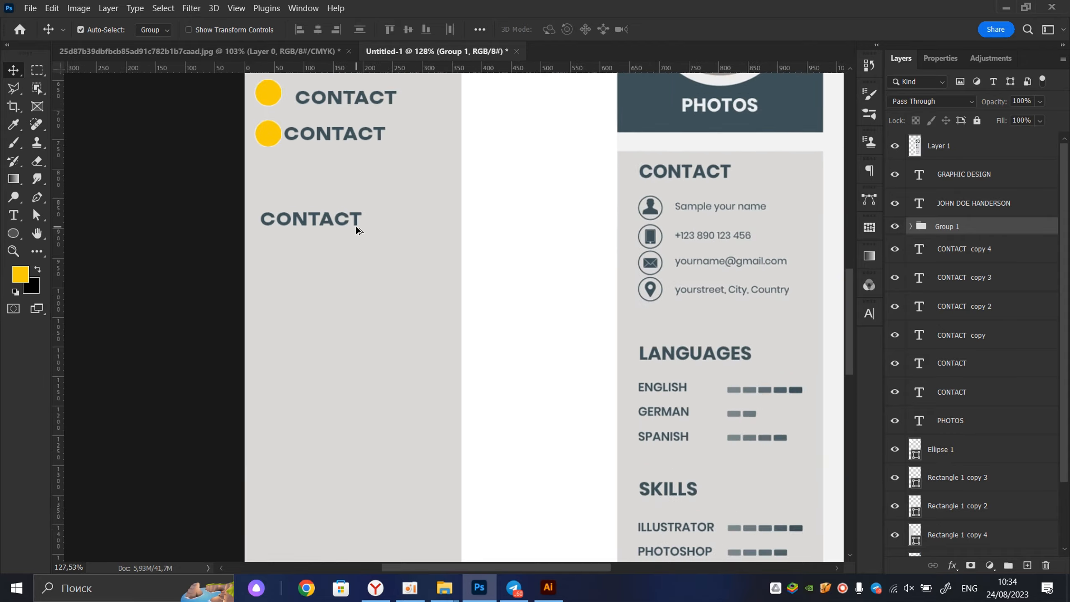
scroll(356, 230, down, 3)
scroll(353, 232, up, 5)
scroll(318, 232, down, 3)
scroll(383, 232, up, 1)
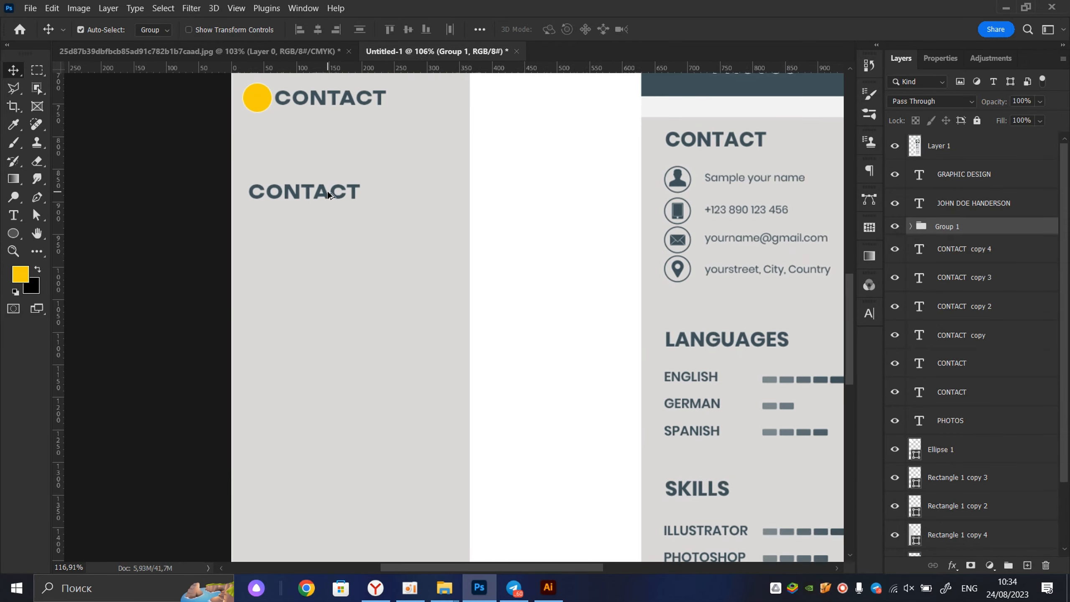
double_click(328, 194)
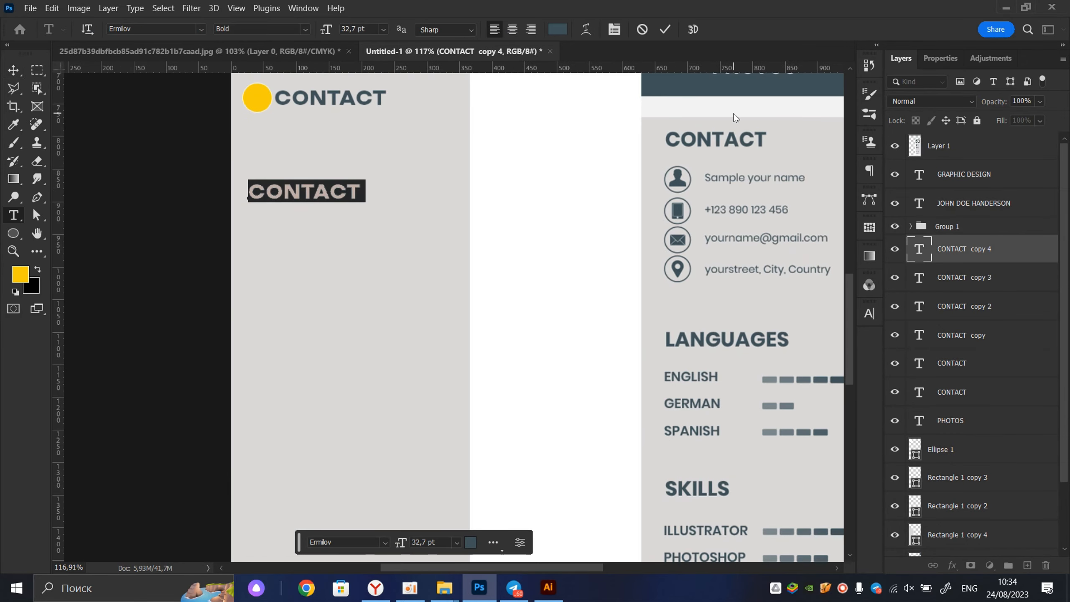
text(LANGU)
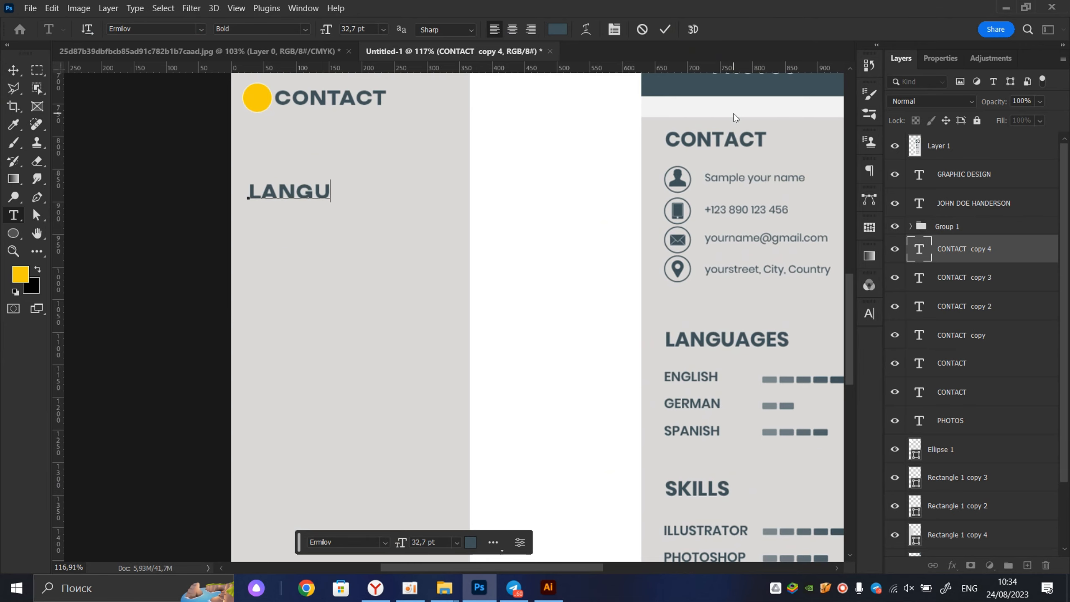
text(AGES)
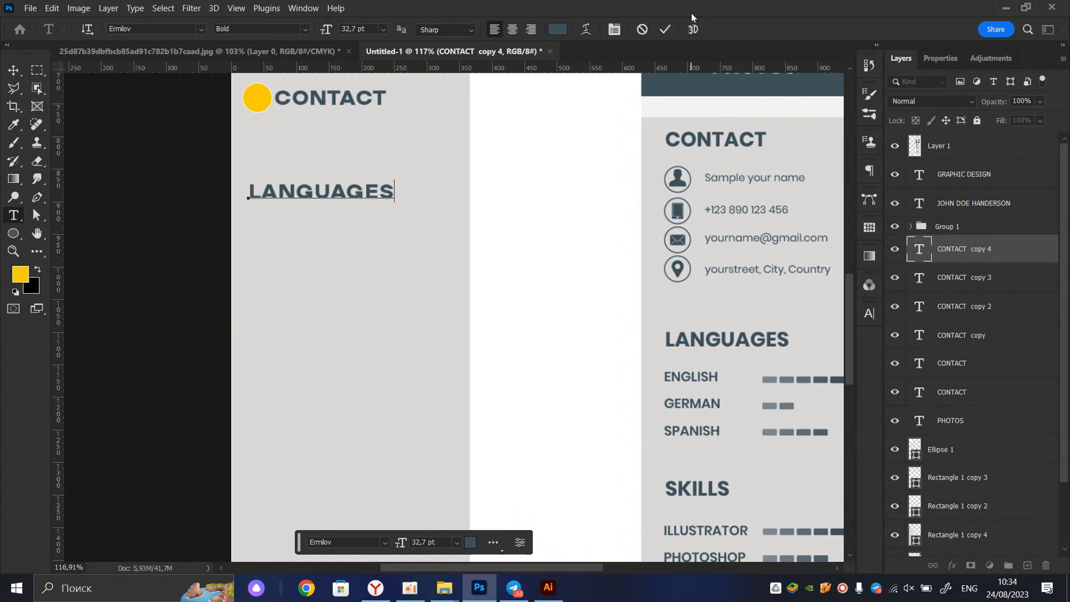
click(667, 29)
- Place a vertical guide just inside the sidebar's left edge and line up the LANGUAGES heading with it
scroll(458, 161, down, 4)
scroll(377, 179, up, 4)
drag(364, 185, 366, 185)
scroll(49, 198, up, 1)
drag(200, 177, 226, 315)
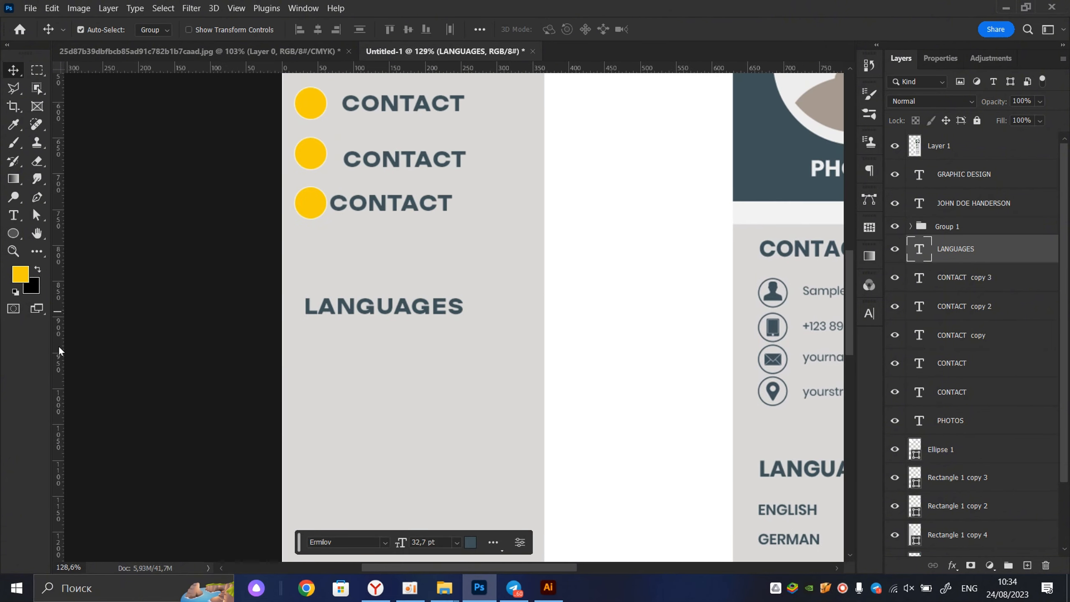
drag(295, 277, 296, 267)
scroll(304, 259, up, 7)
- Copy the LANGUAGES heading directly below itself and scale the copy down to about 20 pt against the guide
drag(425, 347, 346, 150)
scroll(408, 345, down, 13)
scroll(361, 128, up, 4)
scroll(346, 150, up, 1)
scroll(350, 152, down, 1)
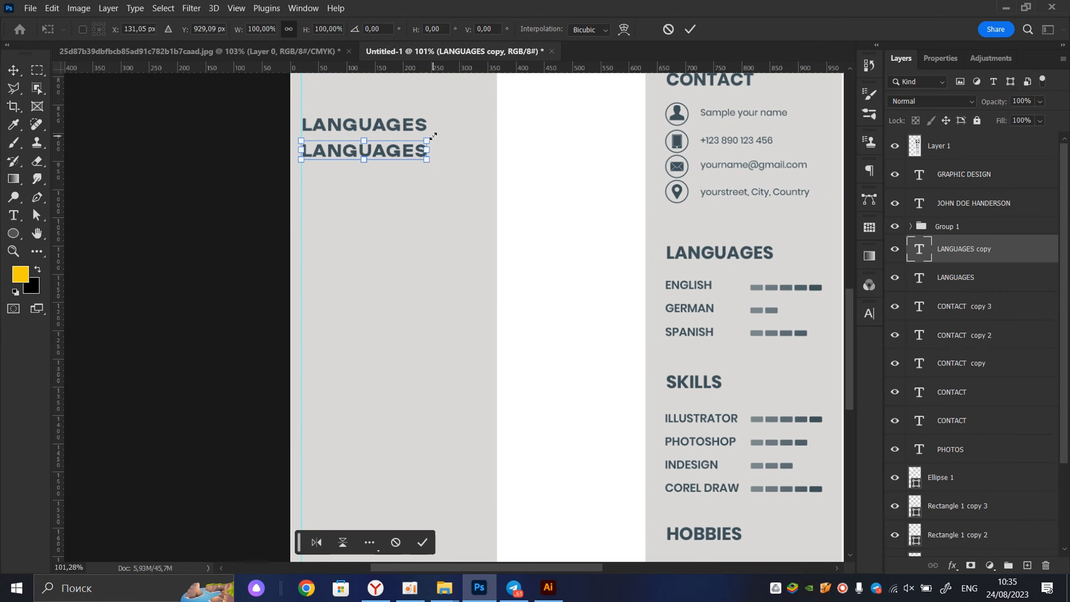
key(ctrl+t)
drag(426, 151, 344, 158)
click(690, 30)
- Examine the reference's language and skill rows, their segmented rating bars and the HOBBIES icons
scroll(391, 141, up, 4)
scroll(344, 158, down, 5)
scroll(777, 266, up, 9)
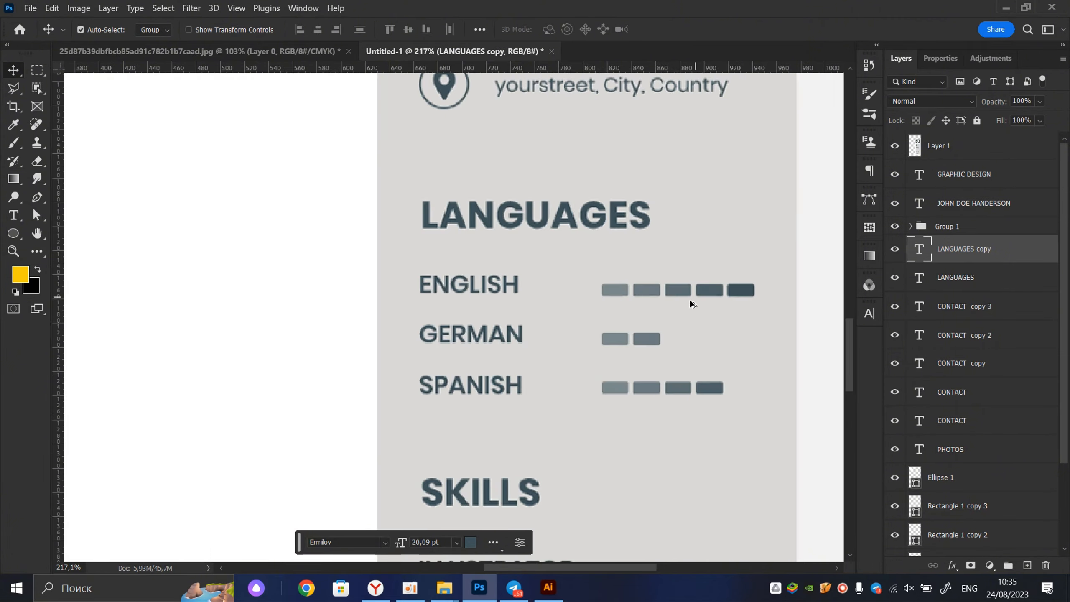
scroll(690, 301, up, 5)
scroll(549, 284, up, 3)
scroll(551, 284, down, 6)
scroll(642, 286, down, 6)
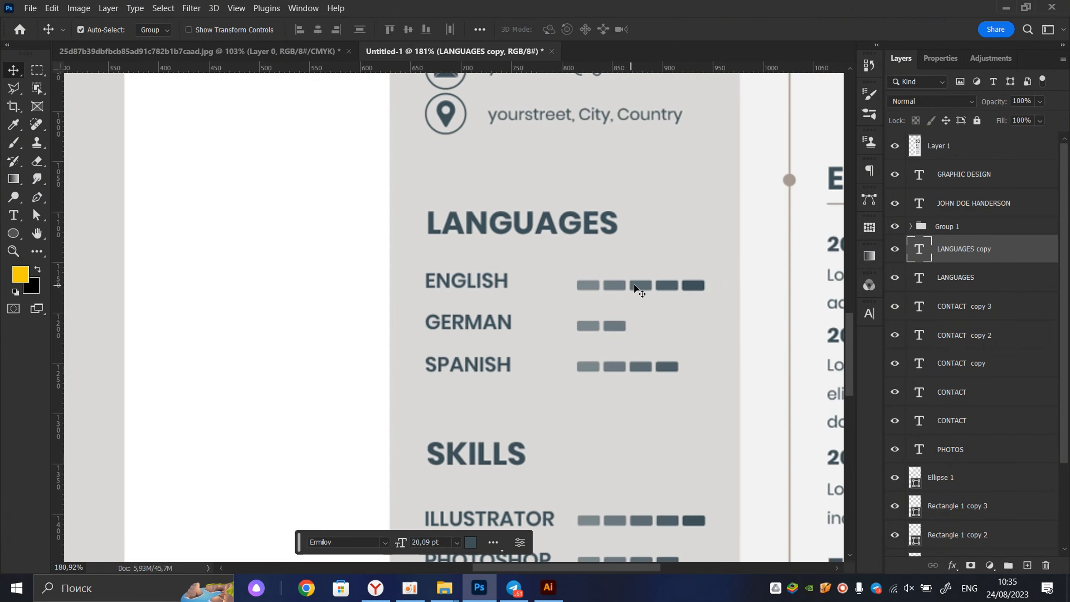
scroll(636, 286, up, 2)
scroll(550, 385, up, 3)
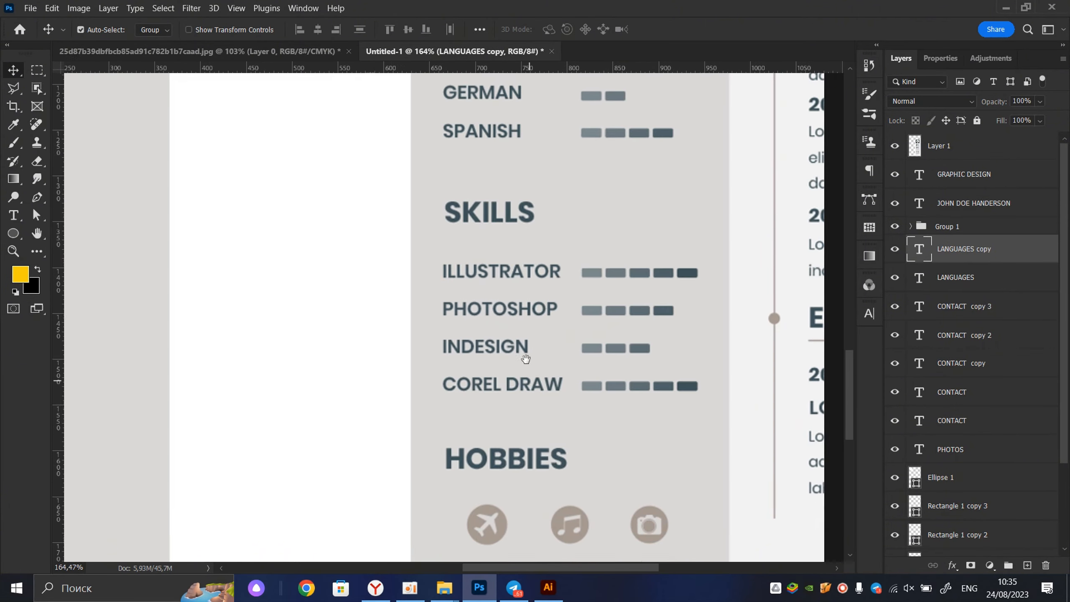
scroll(523, 394, down, 4)
scroll(508, 400, up, 4)
scroll(503, 417, down, 4)
scroll(505, 416, down, 6)
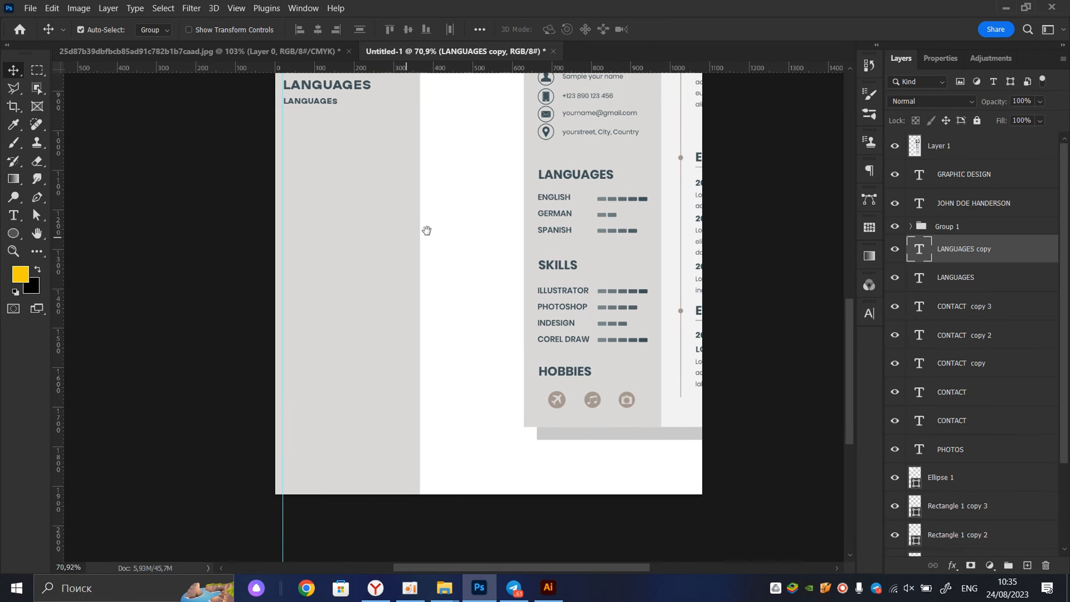
drag(373, 158, 373, 432)
scroll(383, 410, up, 3)
key(ctrl+z)
scroll(363, 312, down, 2)
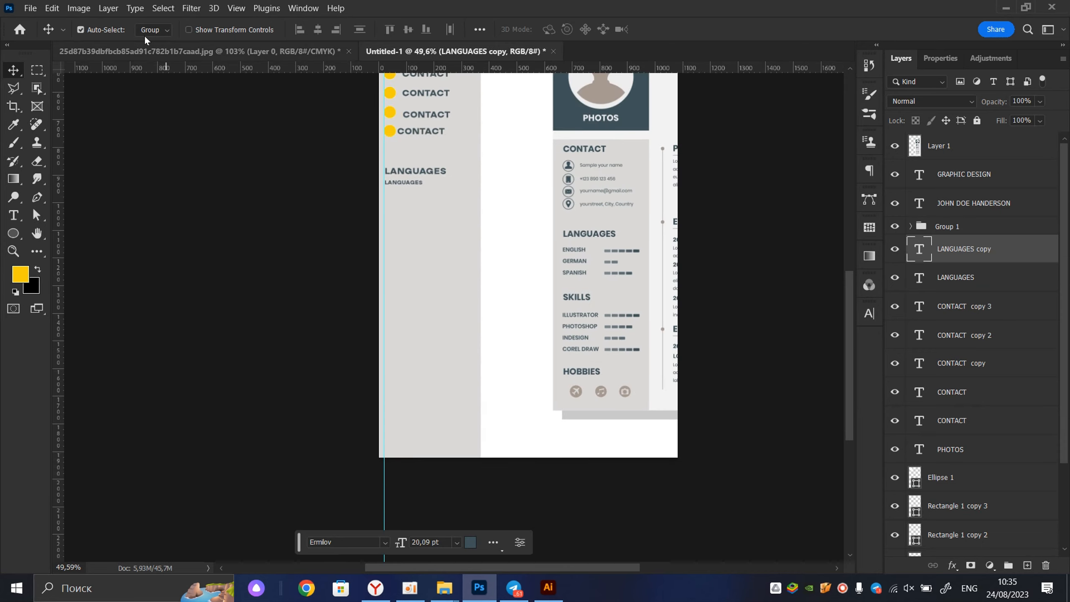
- Set auto-select to Layer and copy a single yellow circle down to the foot of the grey sidebar
drag(397, 128, 391, 432)
scroll(525, 366, up, 4)
drag(603, 294, 556, 379)
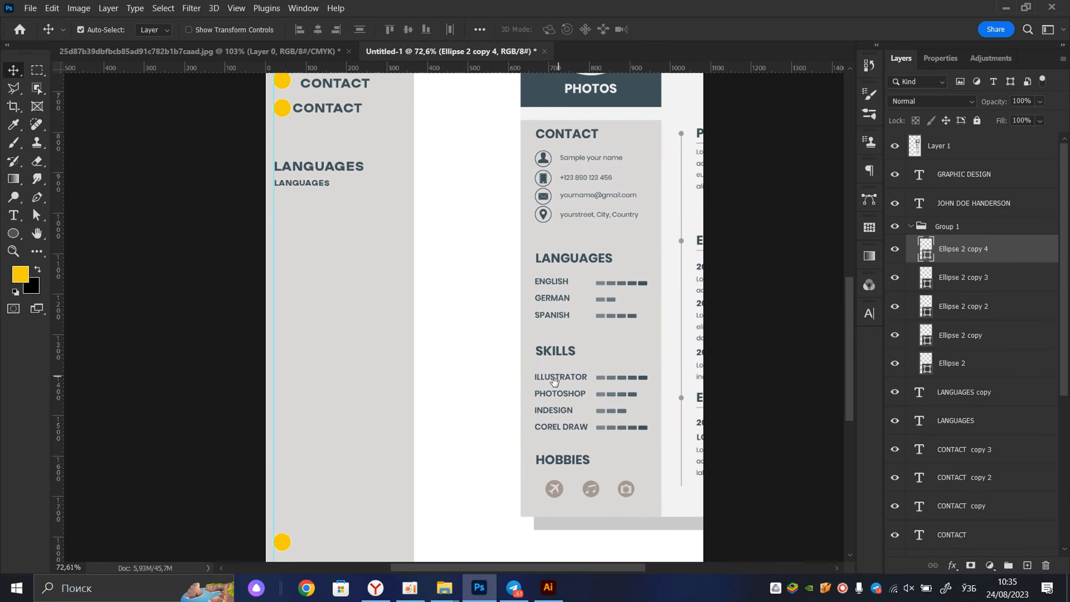
scroll(551, 388, down, 3)
- Move the reference résumé image left and down below the LANGUAGES rows, clearing the blank area beside the sidebar
drag(578, 345, 382, 363)
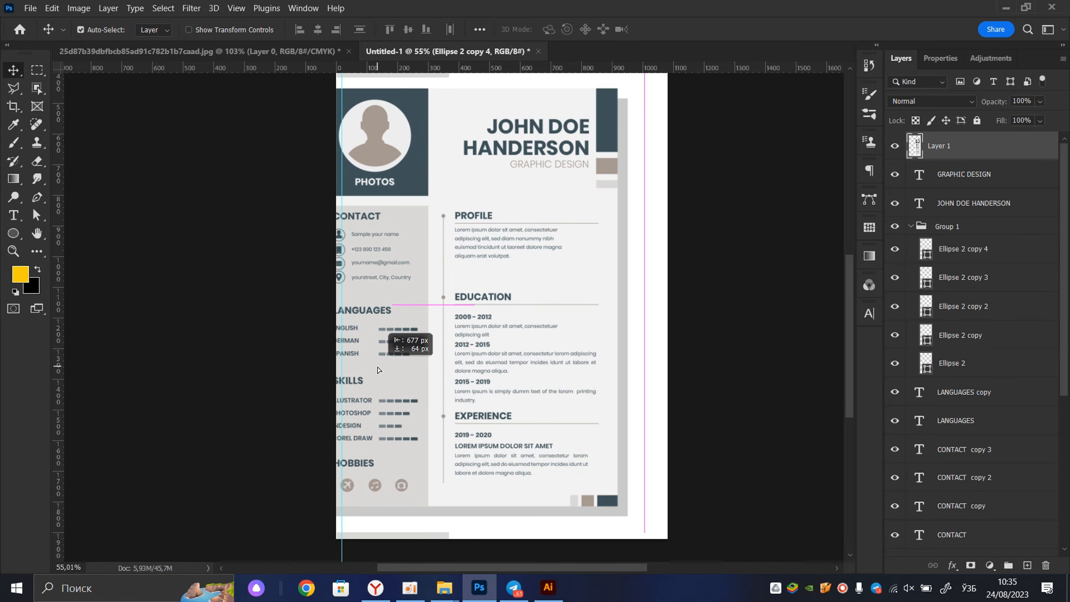
scroll(479, 206, up, 3)
scroll(479, 206, down, 1)
drag(479, 206, 541, 441)
scroll(497, 291, down, 2)
scroll(529, 288, up, 2)
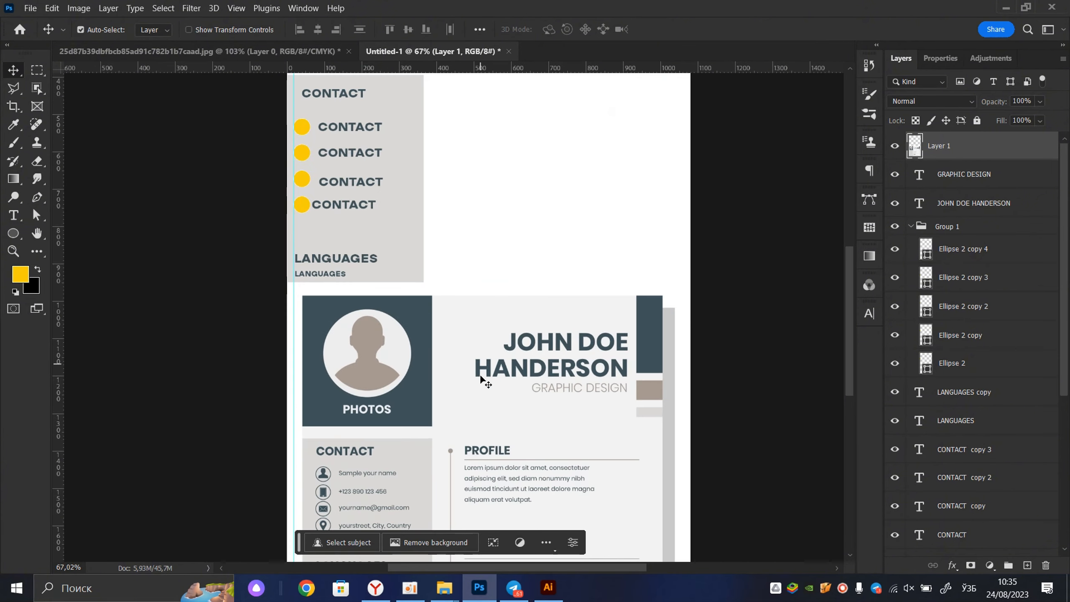
scroll(481, 379, up, 3)
scroll(415, 215, down, 5)
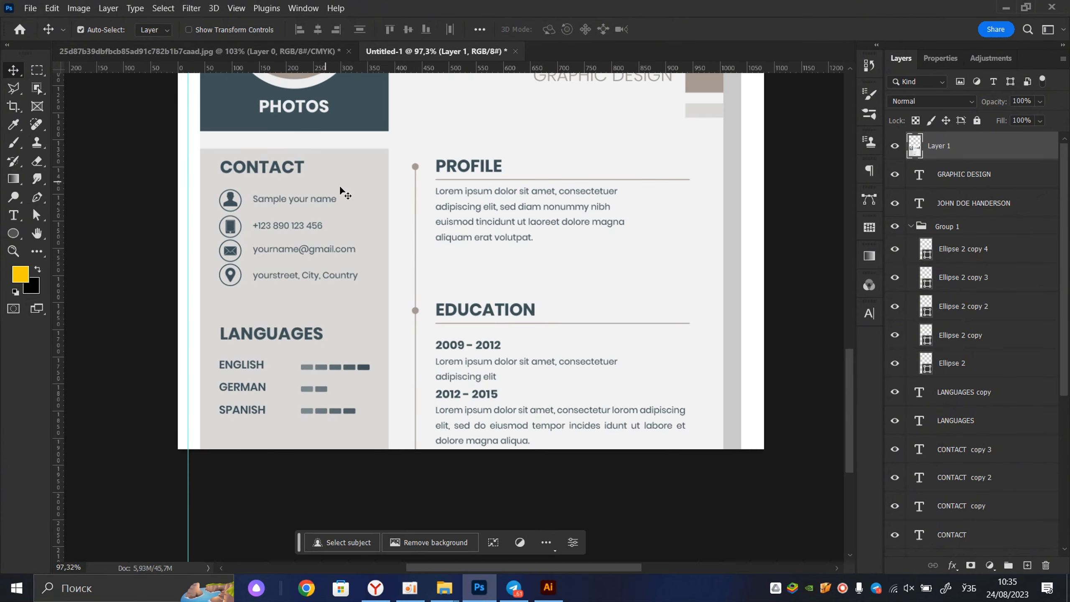
drag(439, 390, 424, 387)
- Draw a vertical line about 1400 px long with the Line tool in the blank area beside the sidebar
right_click(20, 240)
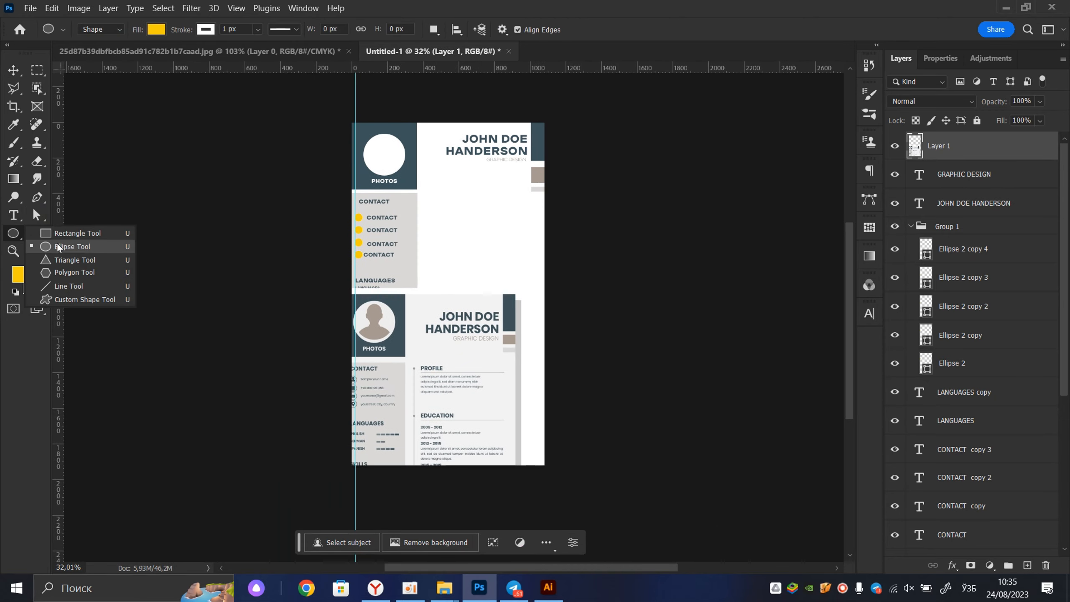
click(68, 284)
scroll(415, 246, up, 1)
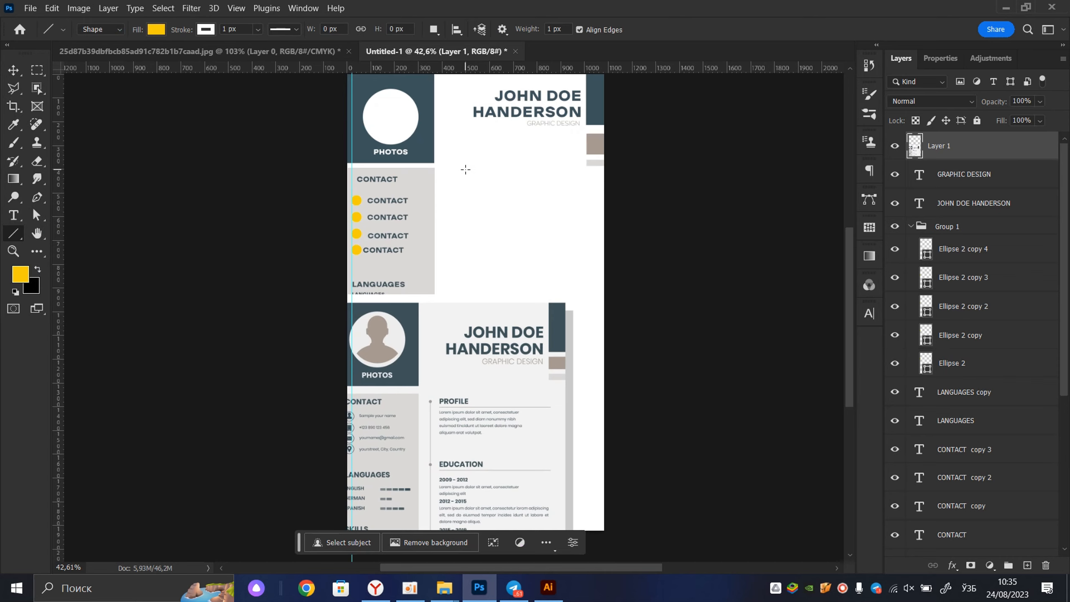
drag(466, 170, 464, 370)
drag(459, 479, 478, 502)
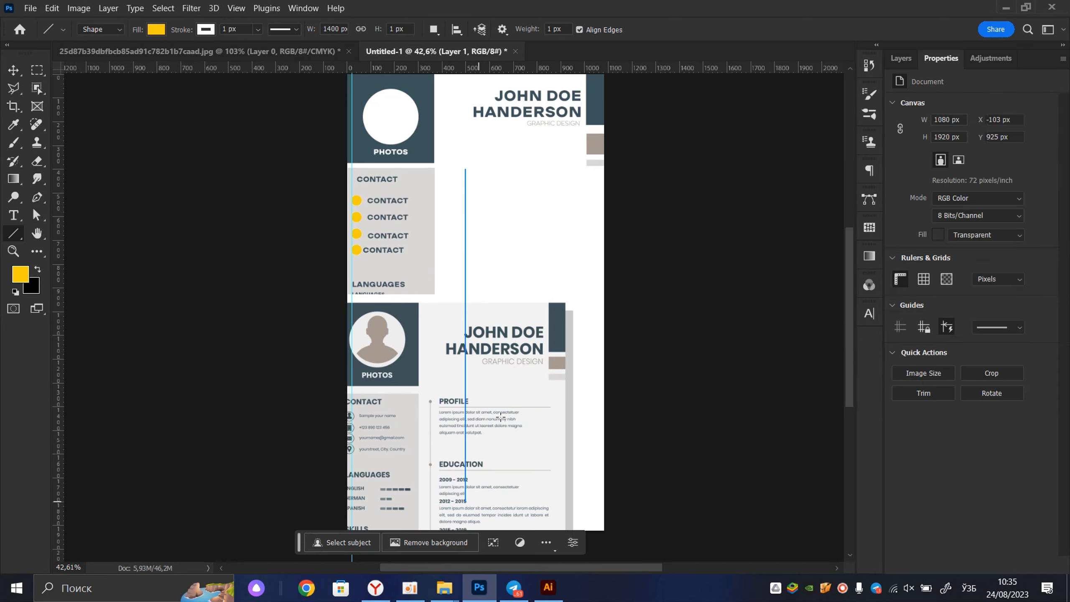
key(v)
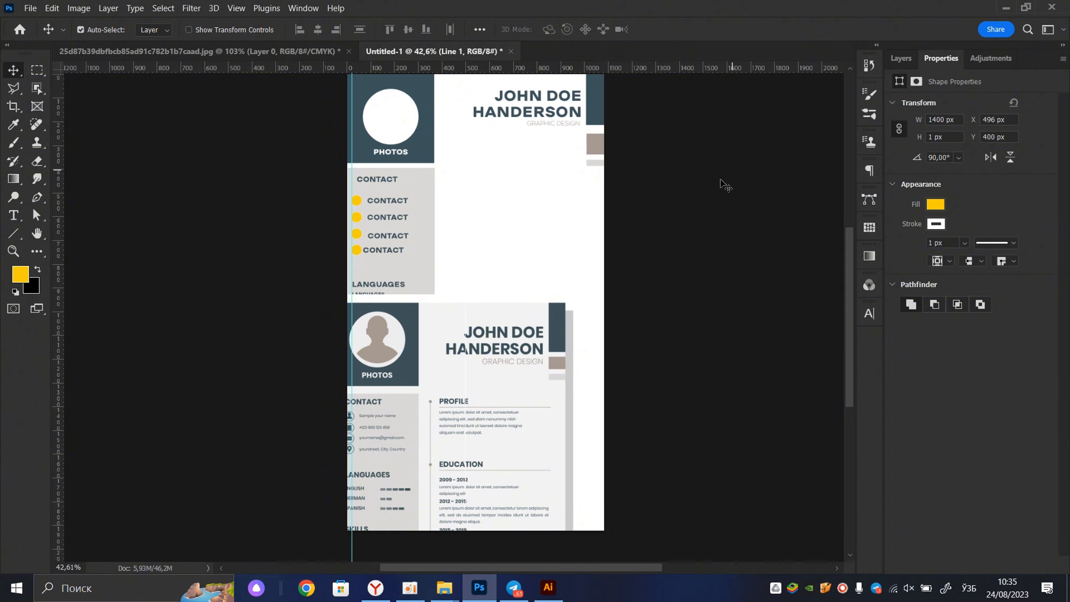
- Remove the vertical line's fill and give it a 5 px stroke in the taupe recent colour
click(901, 58)
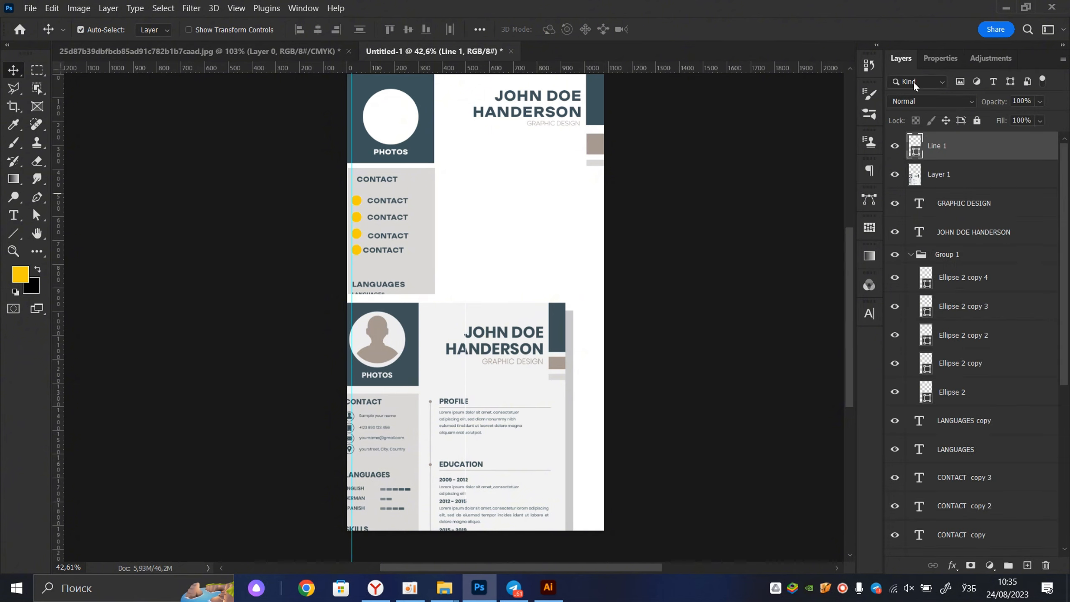
click(928, 59)
click(936, 204)
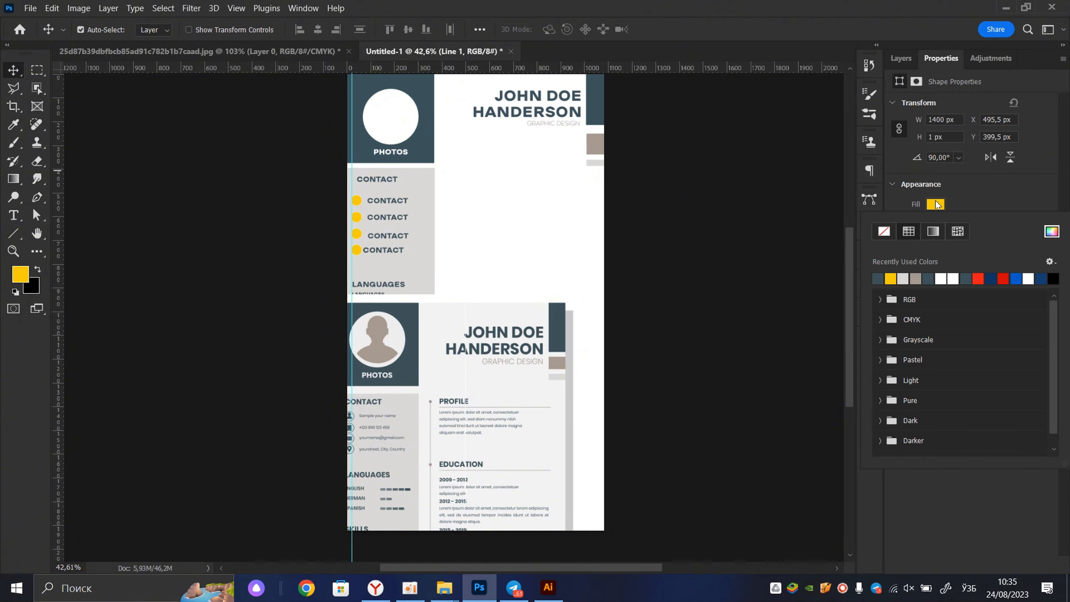
click(885, 231)
click(937, 224)
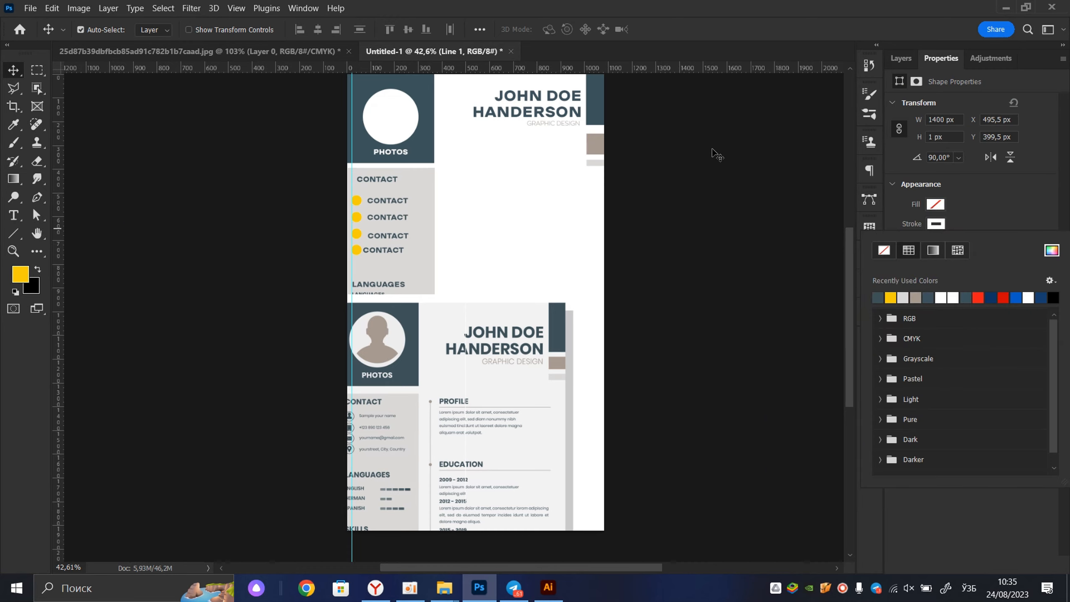
click(915, 298)
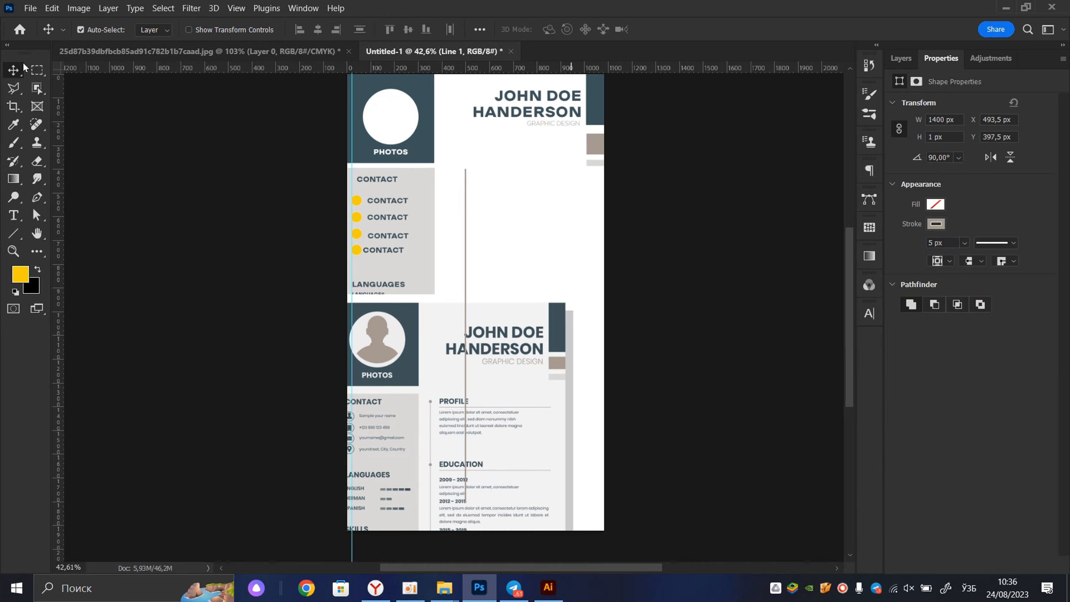
- Shift the reference résumé image right and copy the first yellow contact circle onto the vertical line's upper end
drag(547, 353, 658, 337)
scroll(560, 291, up, 2)
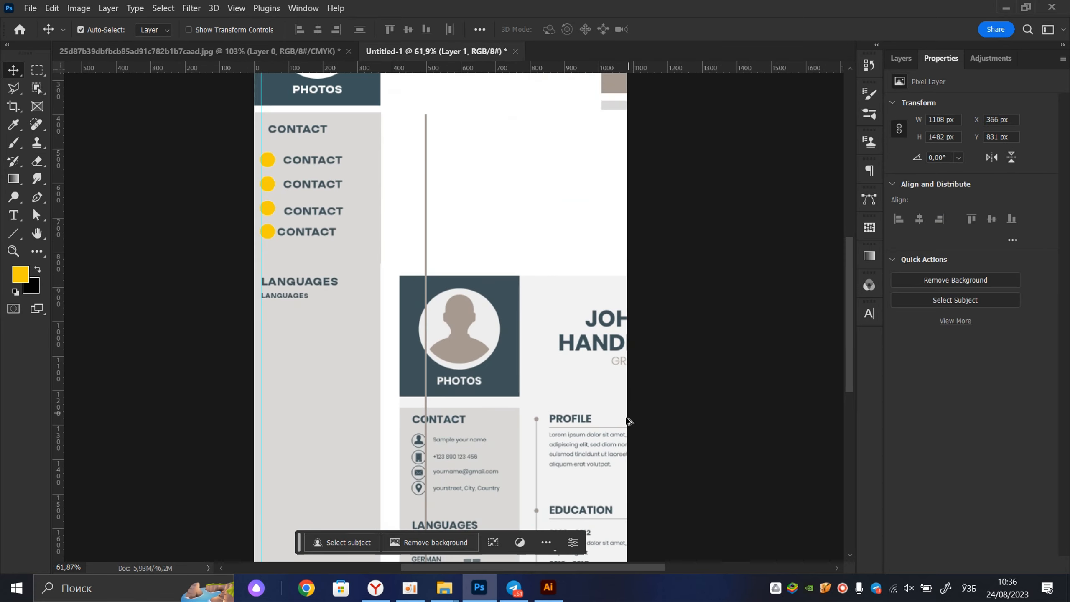
scroll(629, 422, up, 2)
scroll(480, 347, down, 2)
scroll(293, 257, up, 2)
click(285, 258)
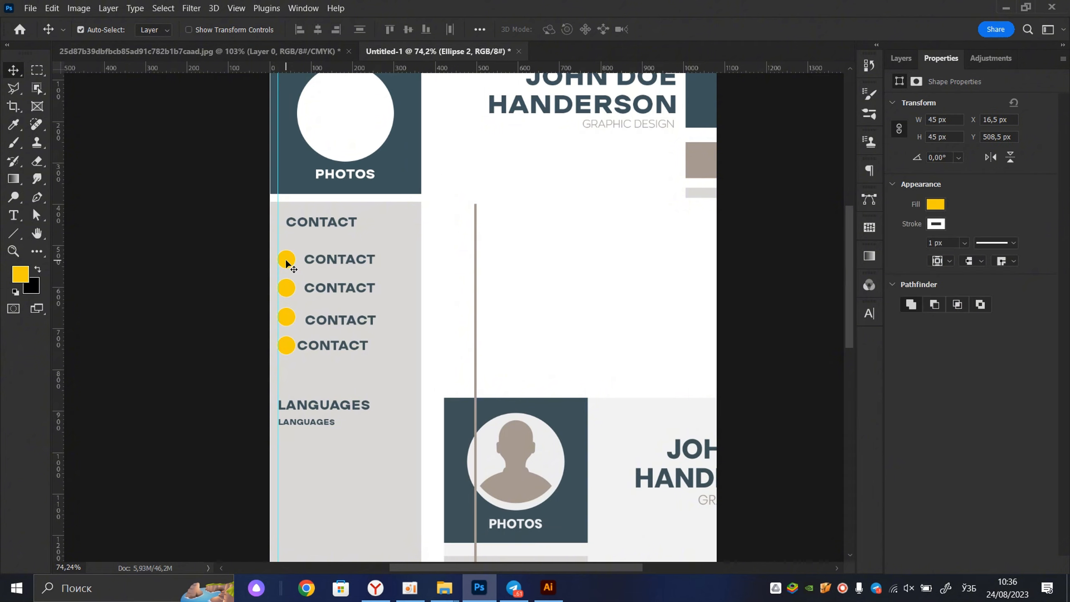
drag(285, 258, 476, 206)
scroll(482, 202, up, 4)
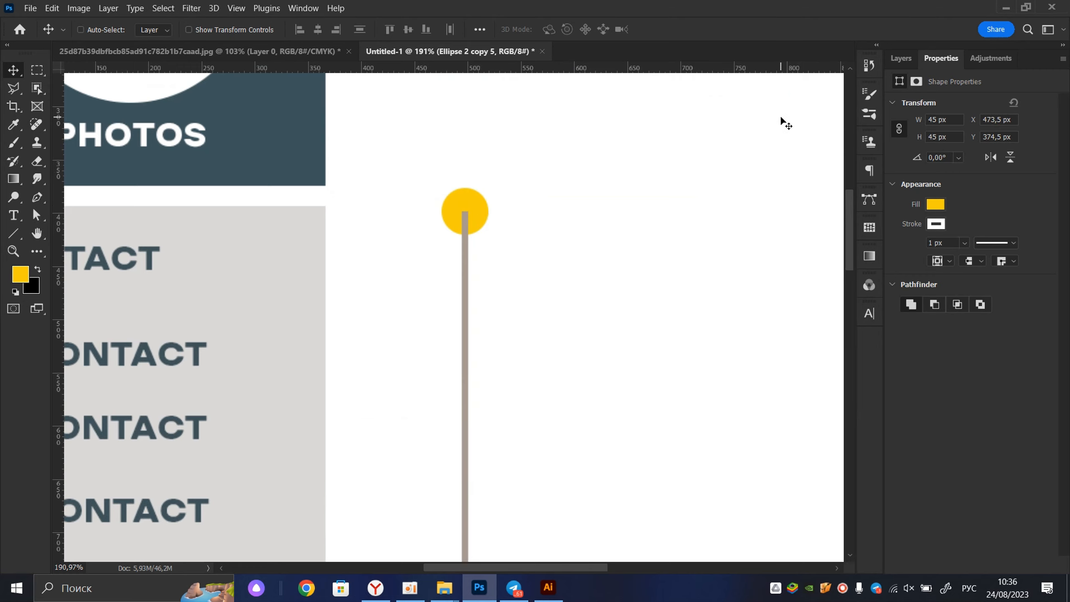
scroll(560, 202, down, 5)
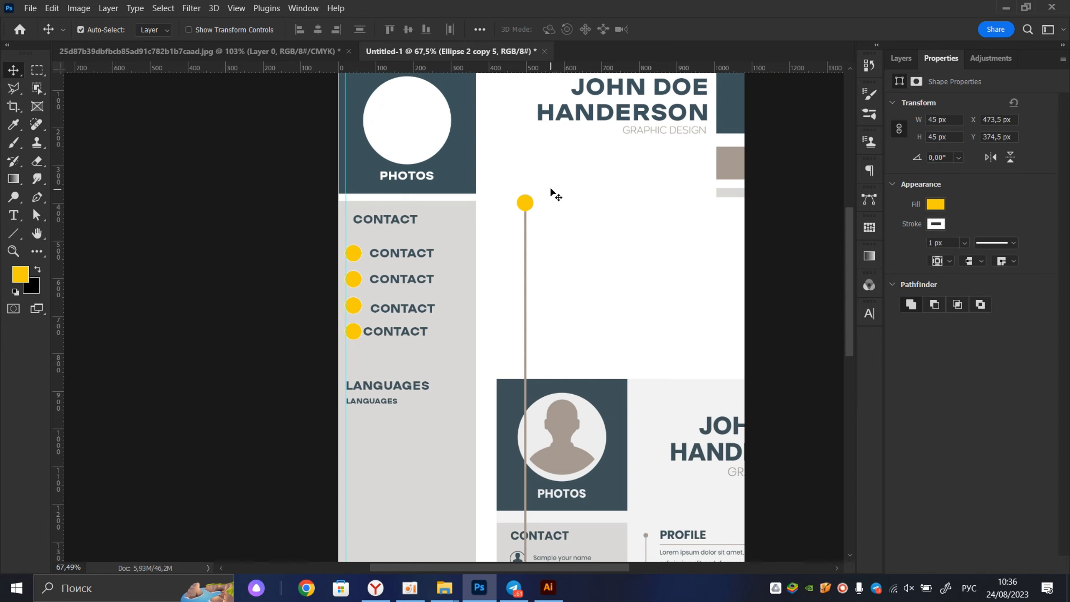
- Raise the reference résumé and examine its timeline dots beside the PROFILE and EDUCATION headings
scroll(520, 236, down, 5)
drag(540, 278, 541, 228)
scroll(543, 234, up, 4)
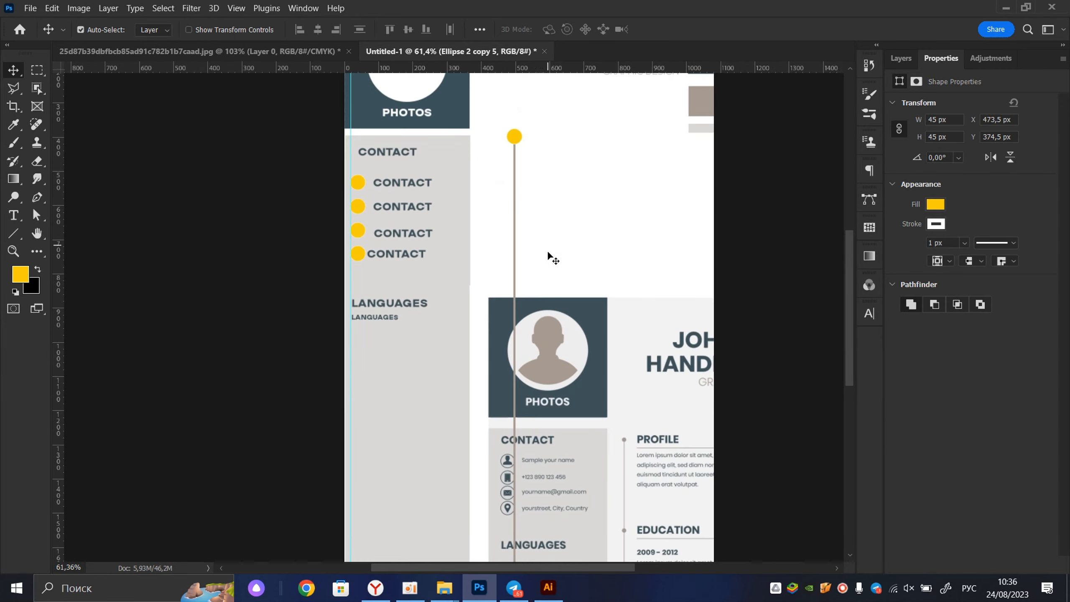
drag(572, 336, 577, 211)
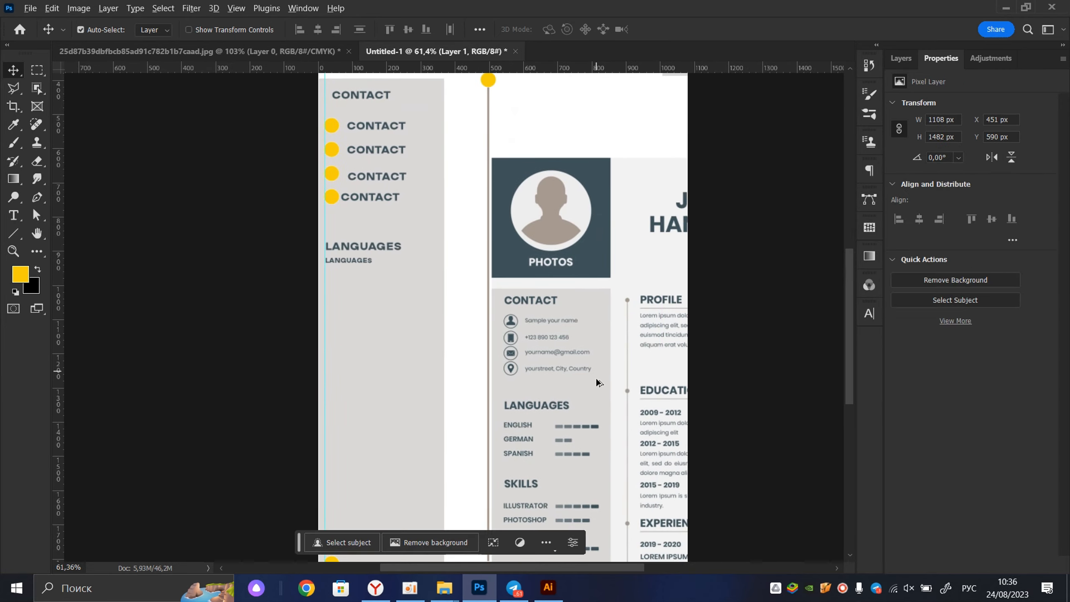
scroll(603, 382, up, 1)
scroll(637, 339, up, 5)
drag(649, 248, 615, 171)
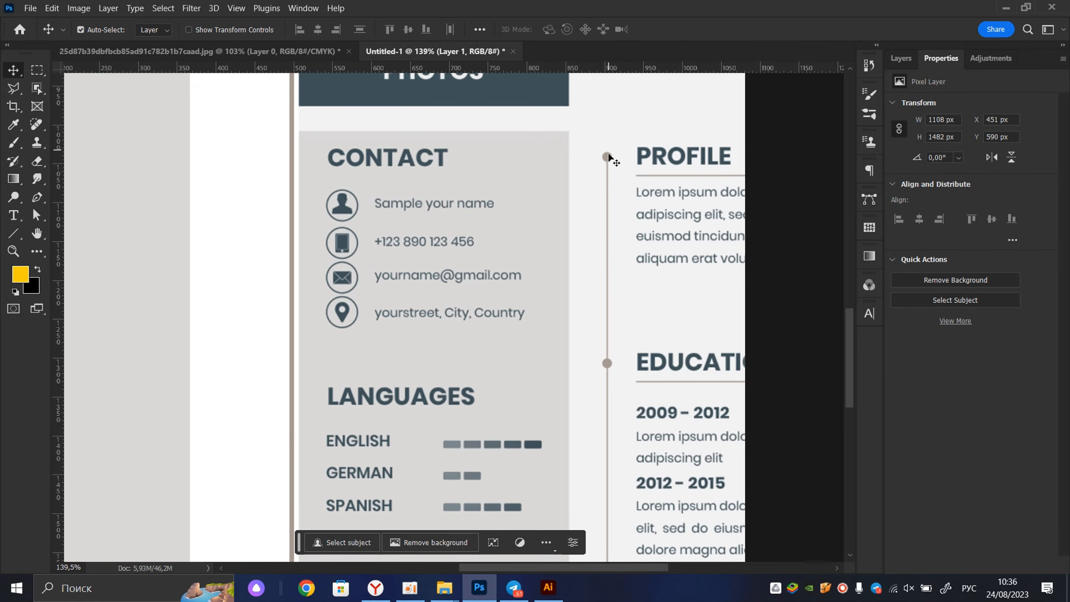
scroll(607, 305, down, 5)
scroll(602, 337, down, 5)
- Copy the large name heading into the blank area beside the timeline and place the reference résumé below it
drag(543, 405, 400, 351)
scroll(497, 342, up, 1)
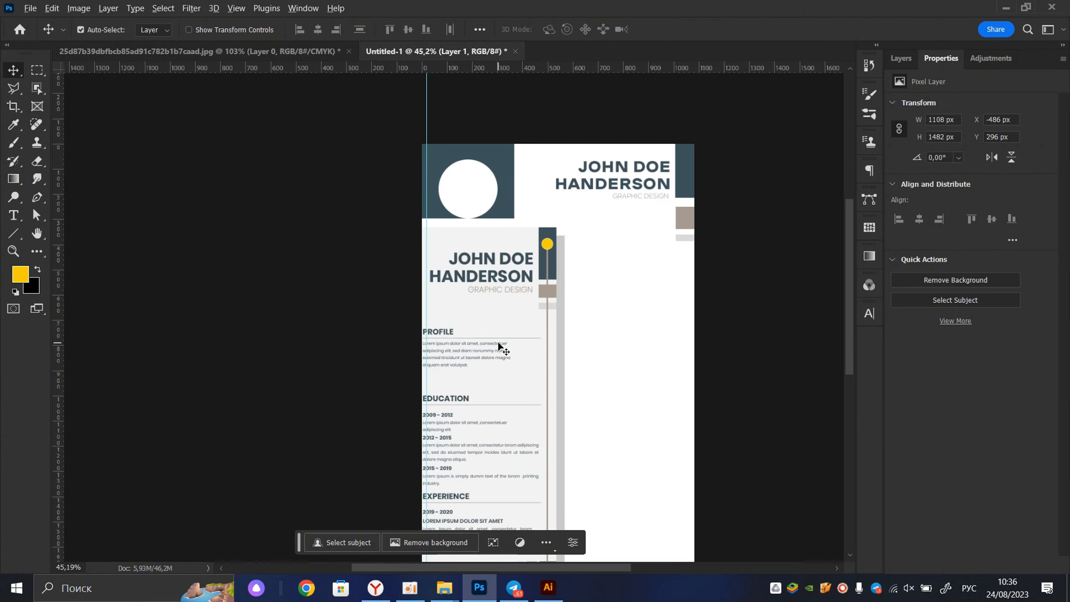
scroll(485, 345, down, 1)
scroll(548, 270, up, 5)
drag(644, 172, 645, 347)
scroll(558, 395, down, 3)
drag(495, 390, 525, 256)
scroll(526, 256, down, 2)
drag(509, 303, 606, 471)
scroll(599, 302, up, 2)
drag(581, 244, 539, 206)
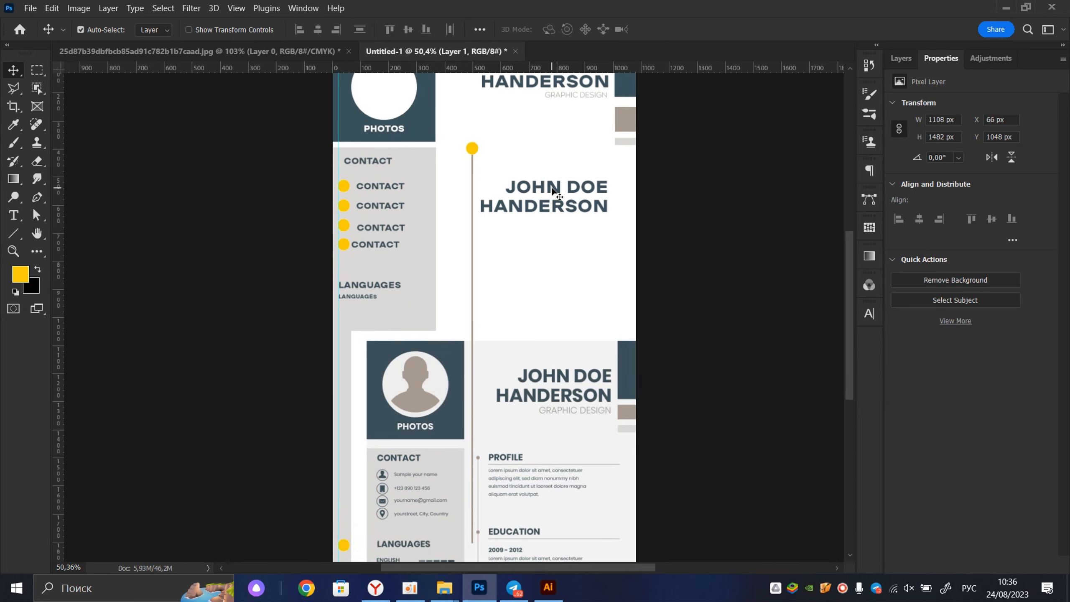
- Replace the copied name heading's text with PROFILE
double_click(555, 193)
text(3)
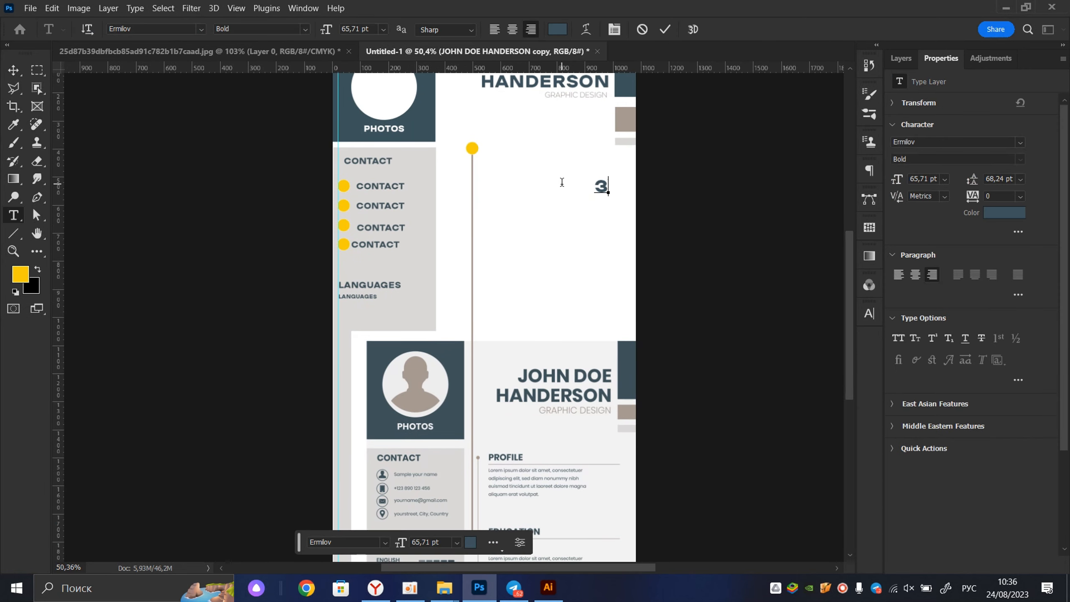
text(КЩАШДУ)
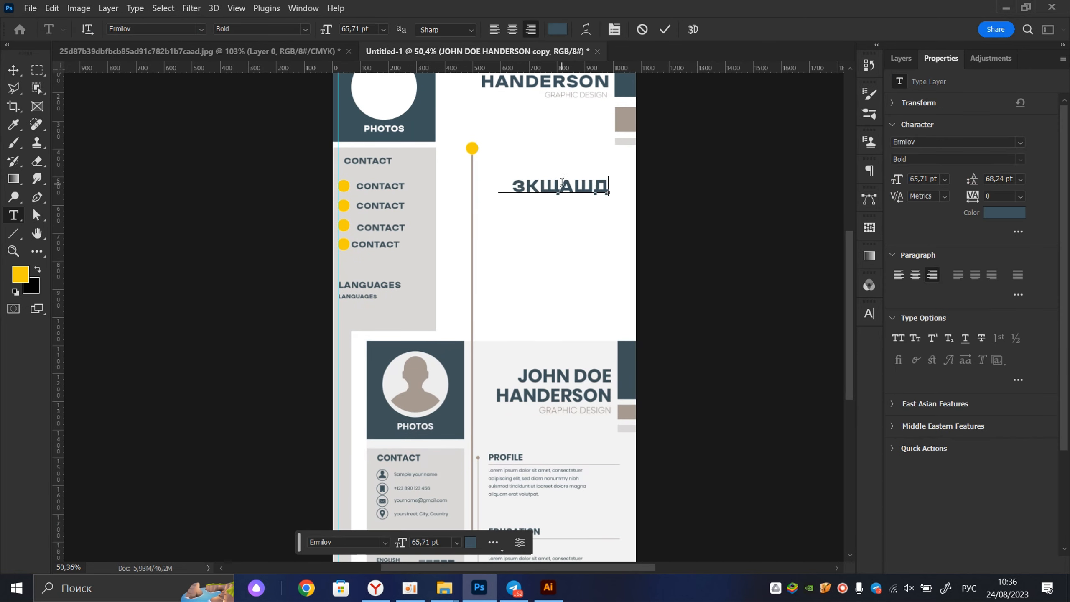
key(BackSpace)
key(BackSpace)
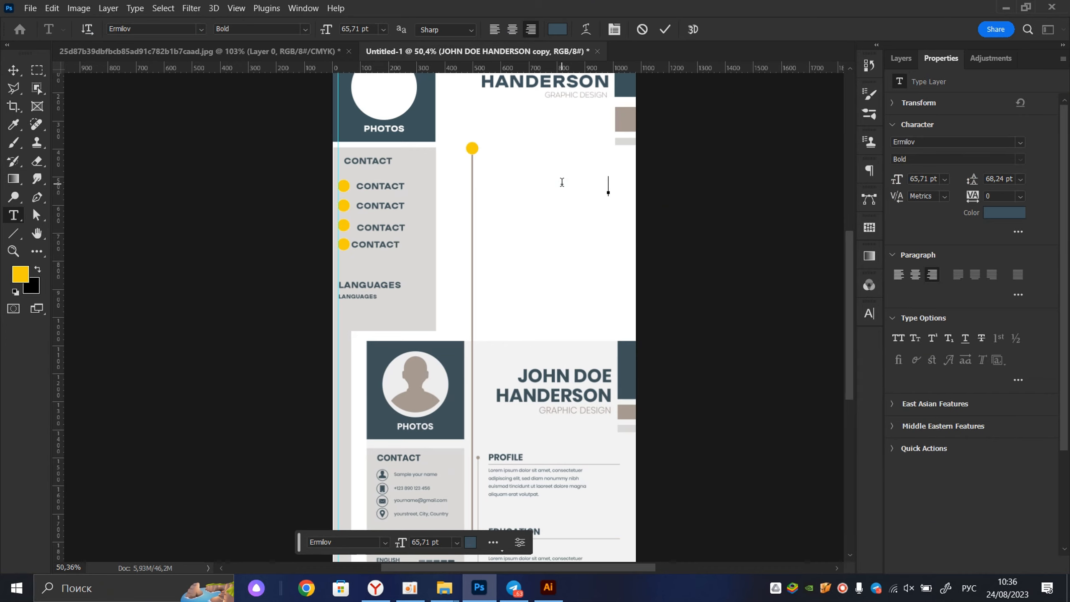
key(super+space)
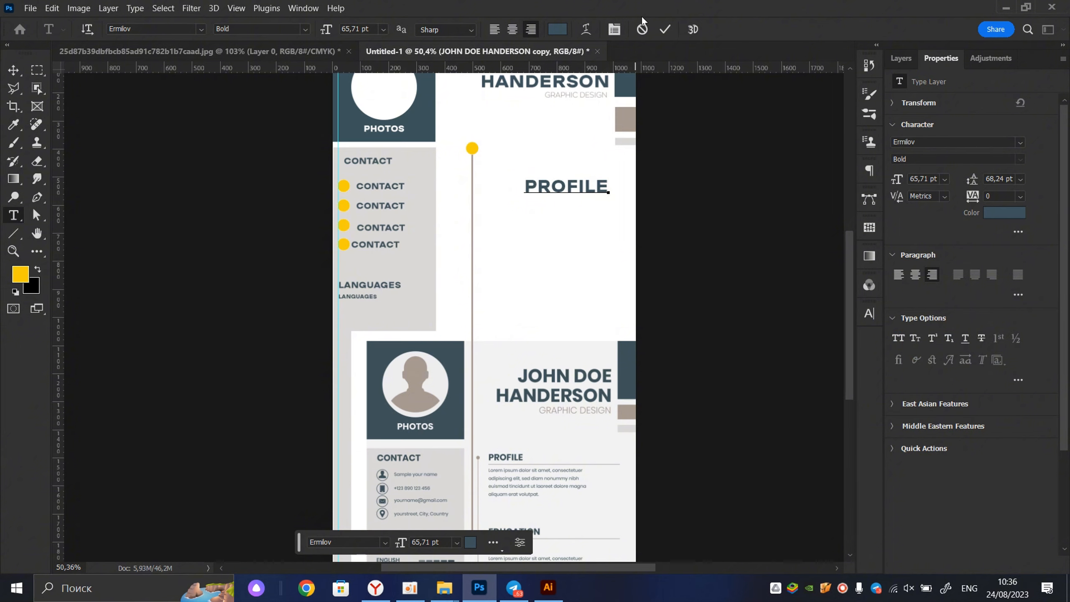
click(665, 29)
- Move the PROFILE heading beside the timeline's upper end, just below the yellow circle
key(v)
drag(575, 188, 532, 171)
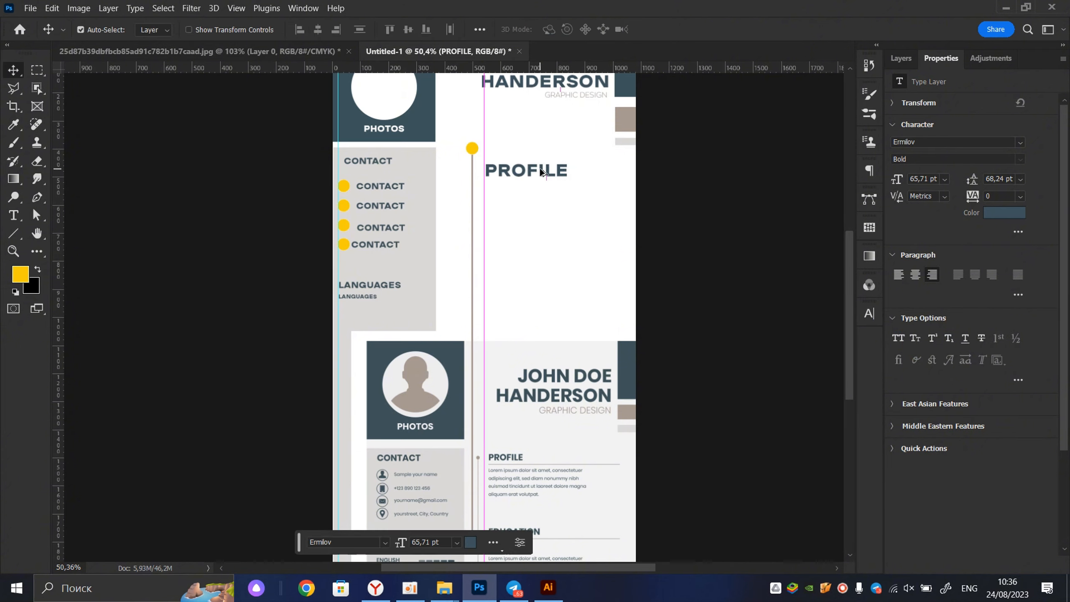
scroll(535, 167, down, 2)
scroll(548, 245, up, 5)
scroll(526, 237, down, 4)
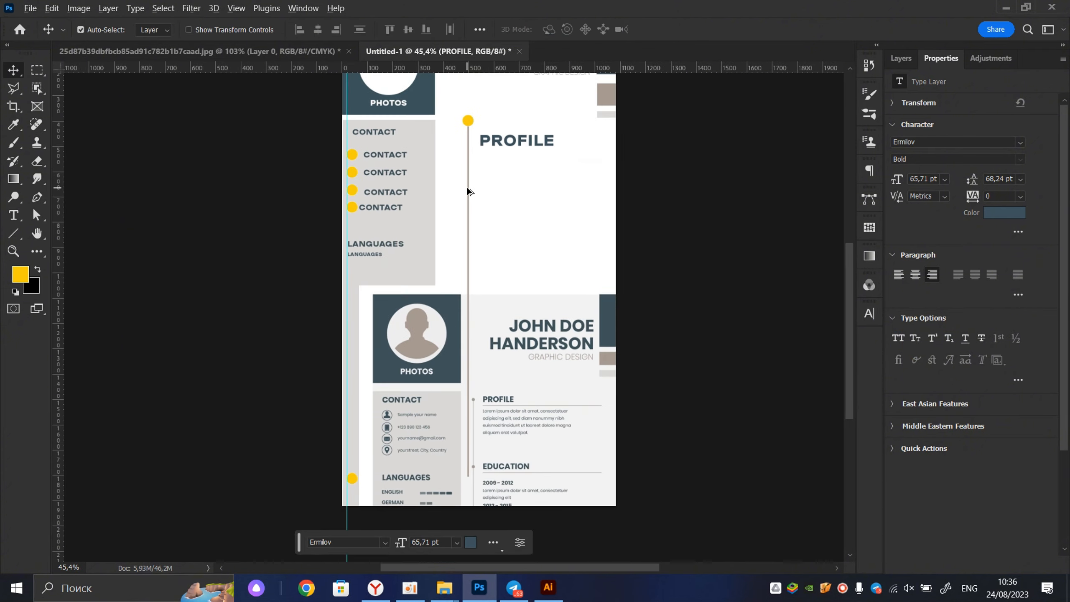
- Duplicate the vertical timeline line and rotate the copy -90° to make it horizontal
drag(469, 188, 484, 193)
click(468, 195)
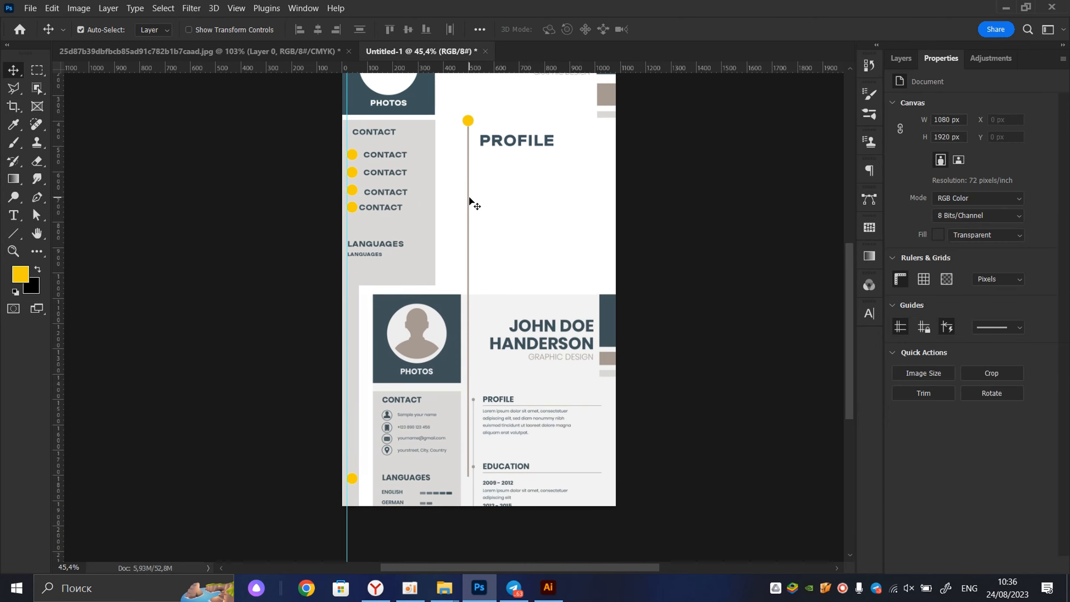
drag(474, 204, 560, 198)
key(ctrl+t)
drag(567, 115, 728, 301)
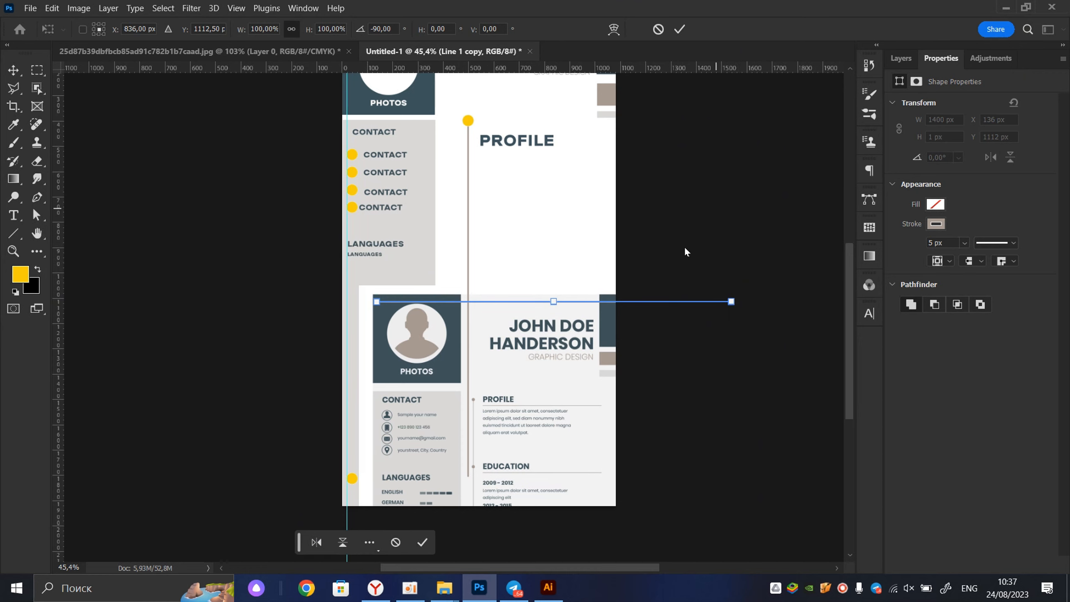
- Shorten the horizontal line copy to 352 px
scroll(685, 251, up, 5)
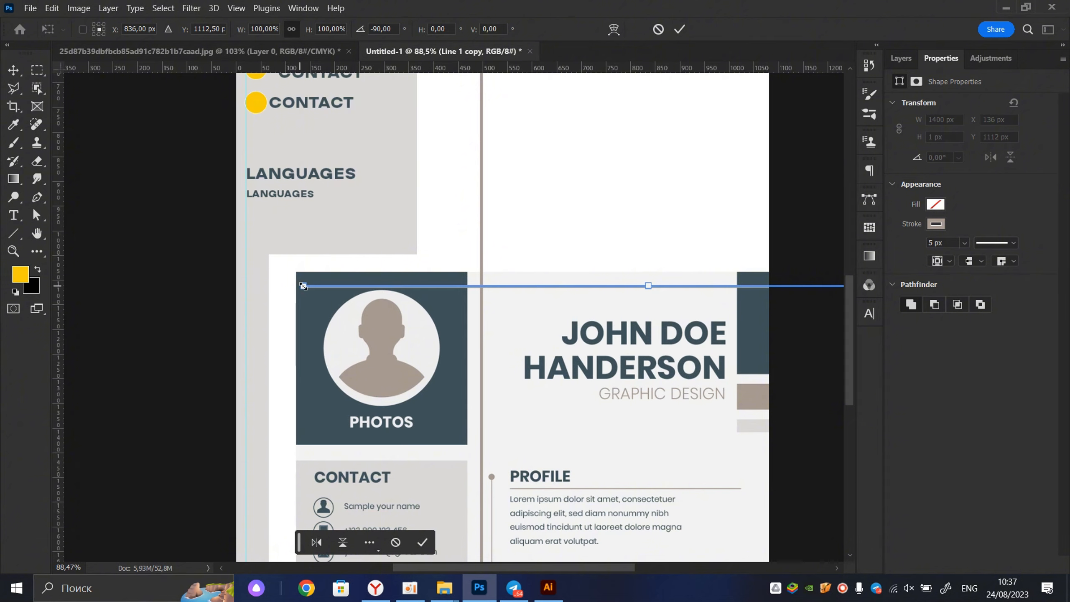
drag(303, 286, 559, 297)
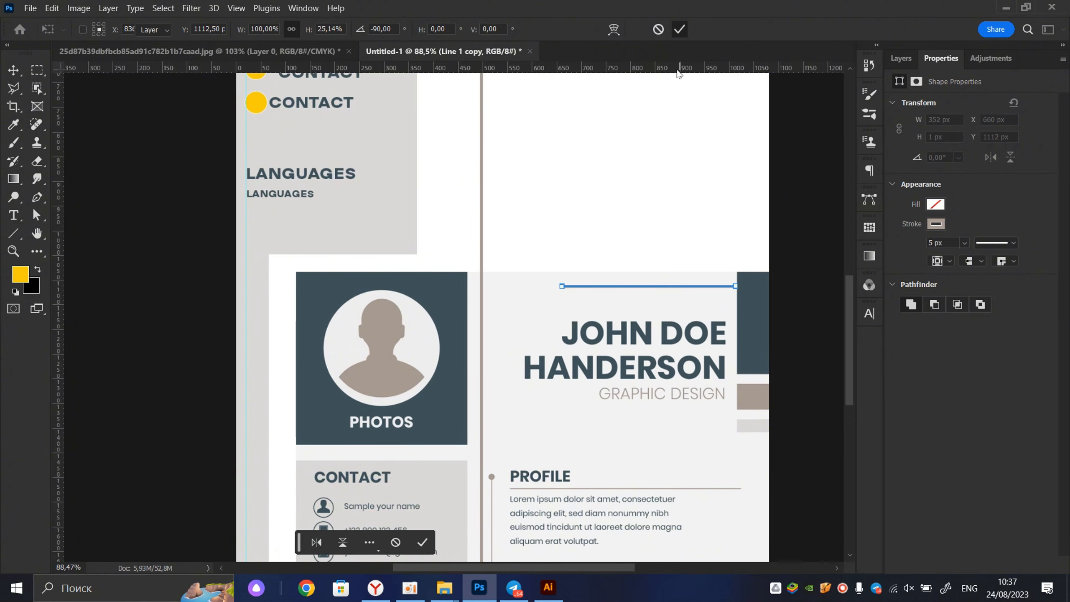
scroll(659, 217, down, 2)
key(Return)
- Move the short horizontal line directly under the PROFILE heading, starting at the heading's left edge
click(560, 241)
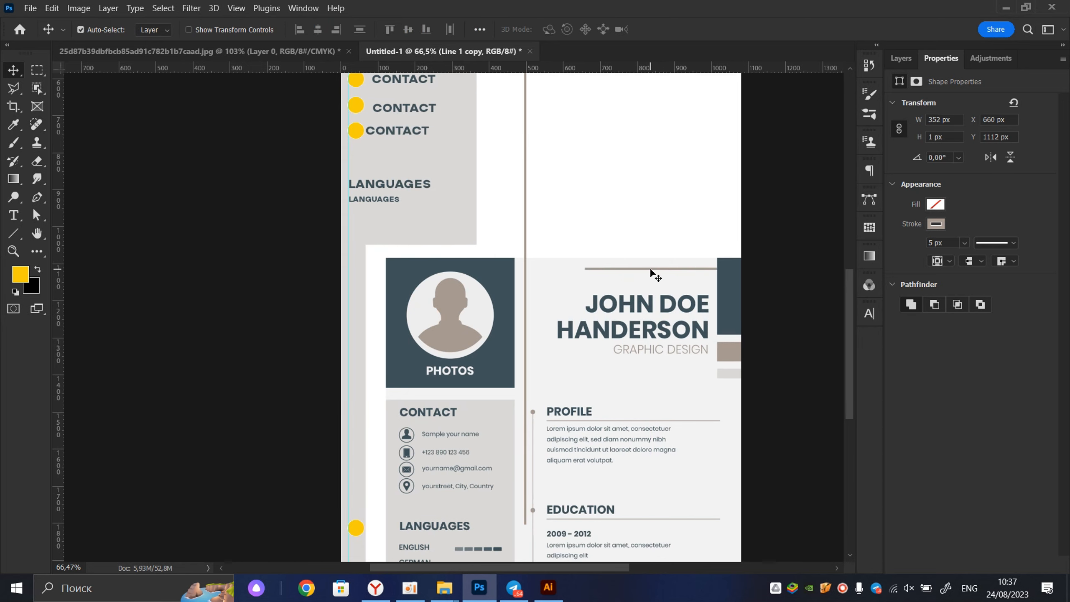
drag(650, 268, 606, 136)
drag(604, 138, 562, 203)
scroll(554, 275, down, 2)
key(ctrl+t)
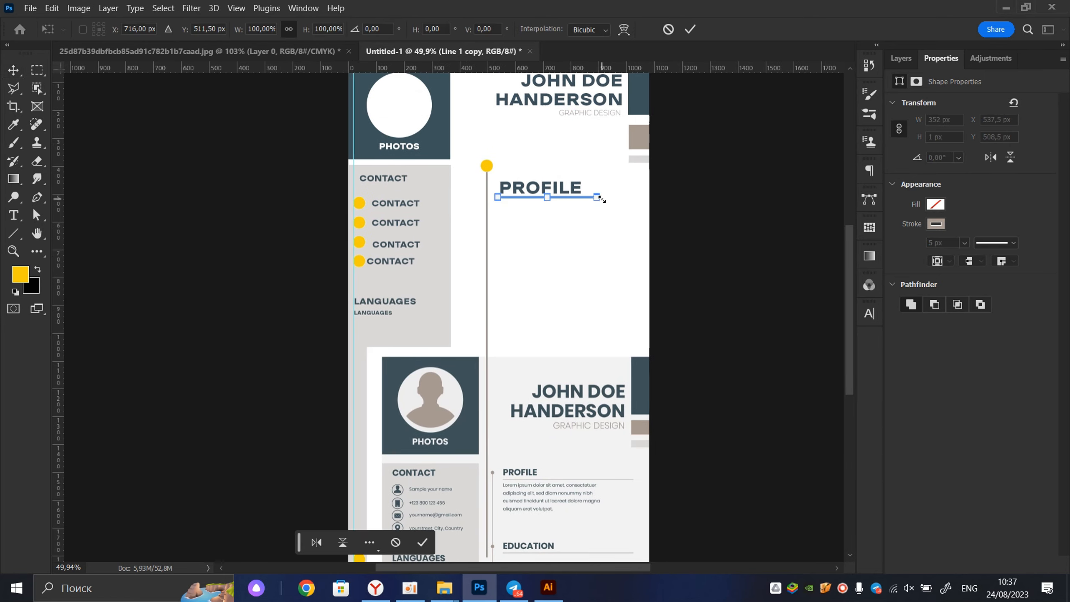
click(692, 37)
- Move the reference résumé image up to X 62 px, Y 894 px
scroll(644, 156, down, 3)
drag(560, 366, 535, 250)
scroll(530, 271, up, 3)
drag(520, 372, 519, 331)
- Examine the reference's PROFILE paragraph and its spacing below the underlined heading
scroll(517, 294, up, 4)
scroll(516, 295, down, 2)
scroll(512, 310, up, 8)
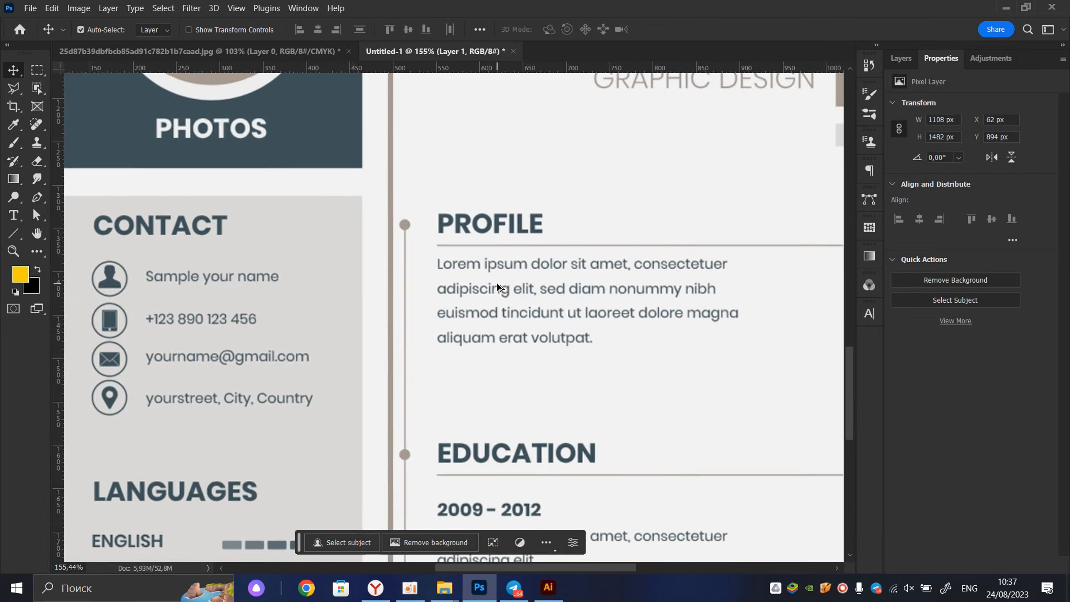
scroll(496, 283, down, 5)
drag(536, 273, 474, 435)
scroll(506, 355, up, 5)
scroll(507, 355, down, 7)
scroll(473, 435, down, 2)
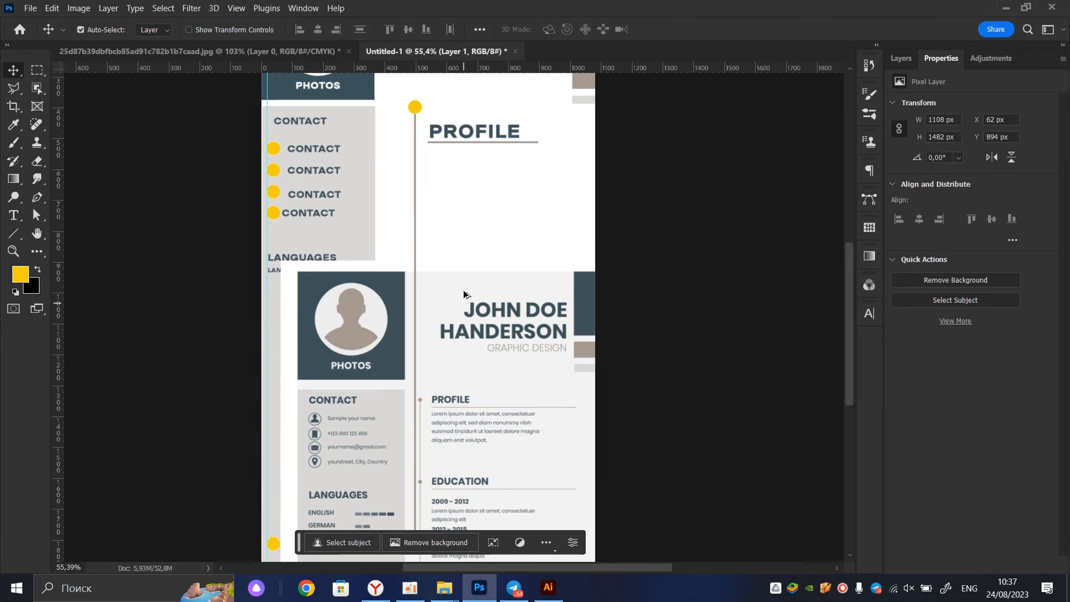
- Add a paragraph text box with Lorem ipsum placeholder text below the PROFILE underline
scroll(461, 245, up, 2)
click(20, 215)
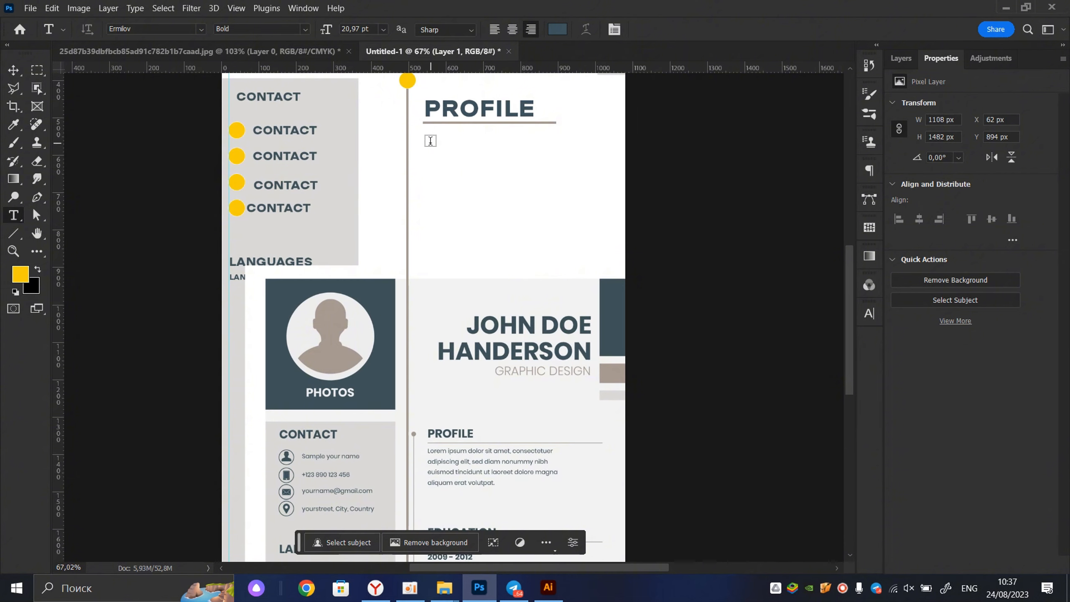
drag(430, 141, 572, 173)
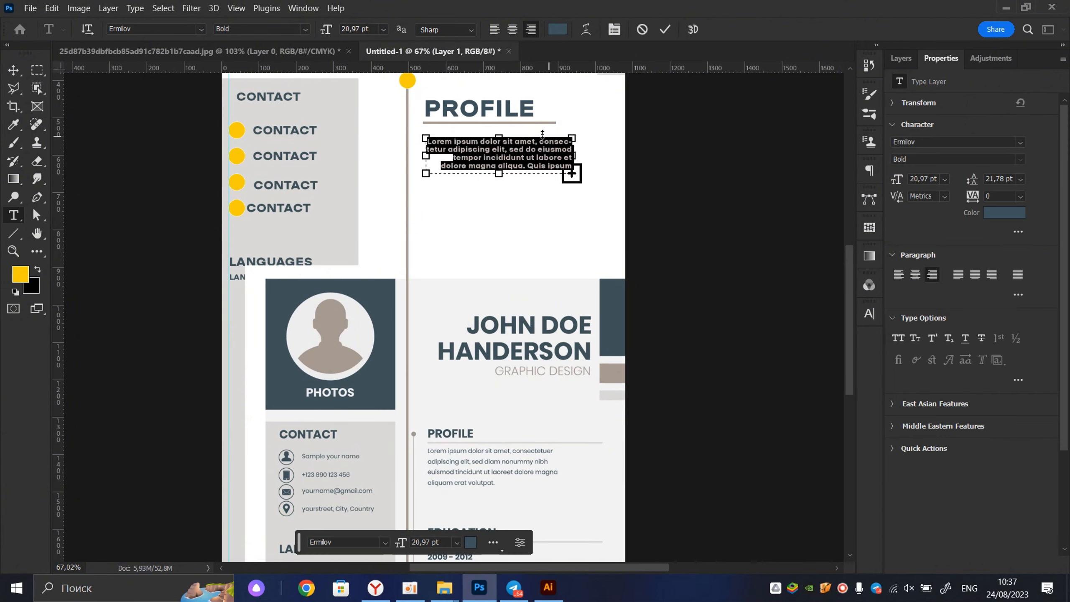
click(665, 29)
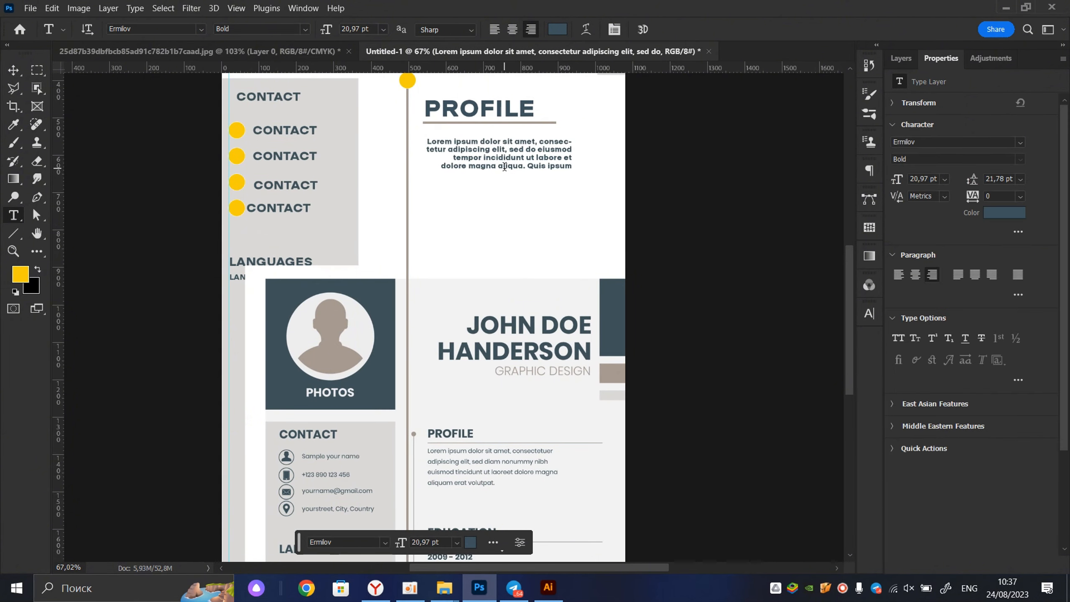
- Left-align the Lorem ipsum paragraph under the PROFILE heading
scroll(502, 157, up, 2)
key(v)
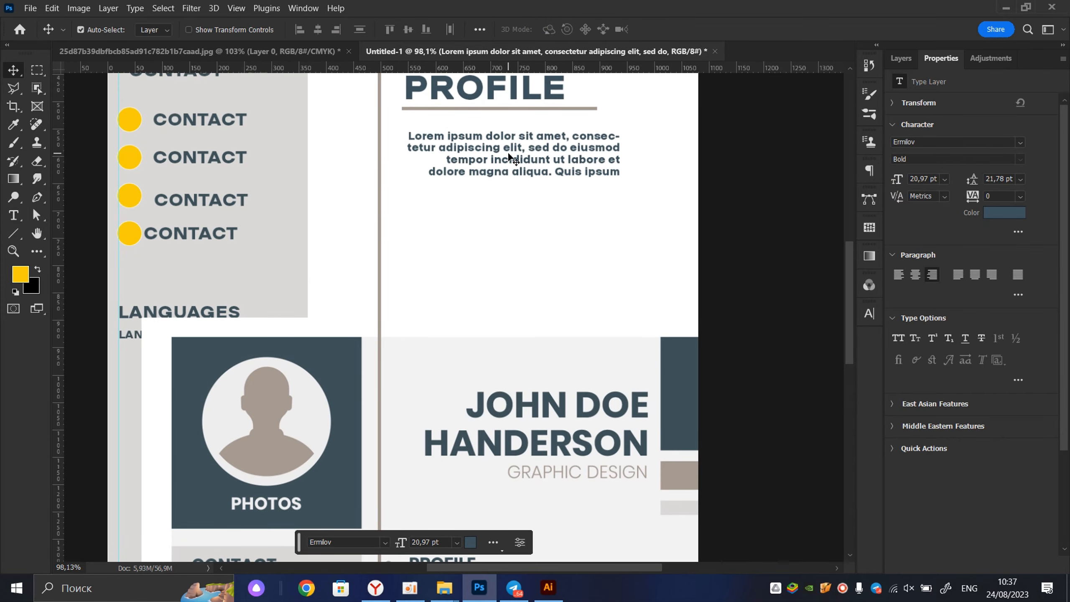
double_click(509, 157)
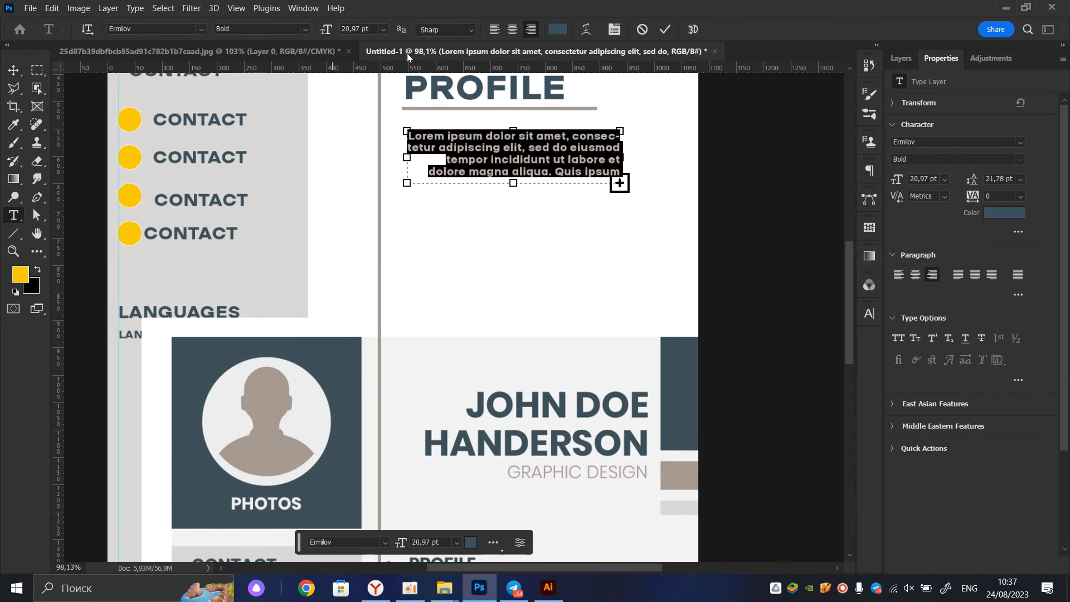
click(896, 274)
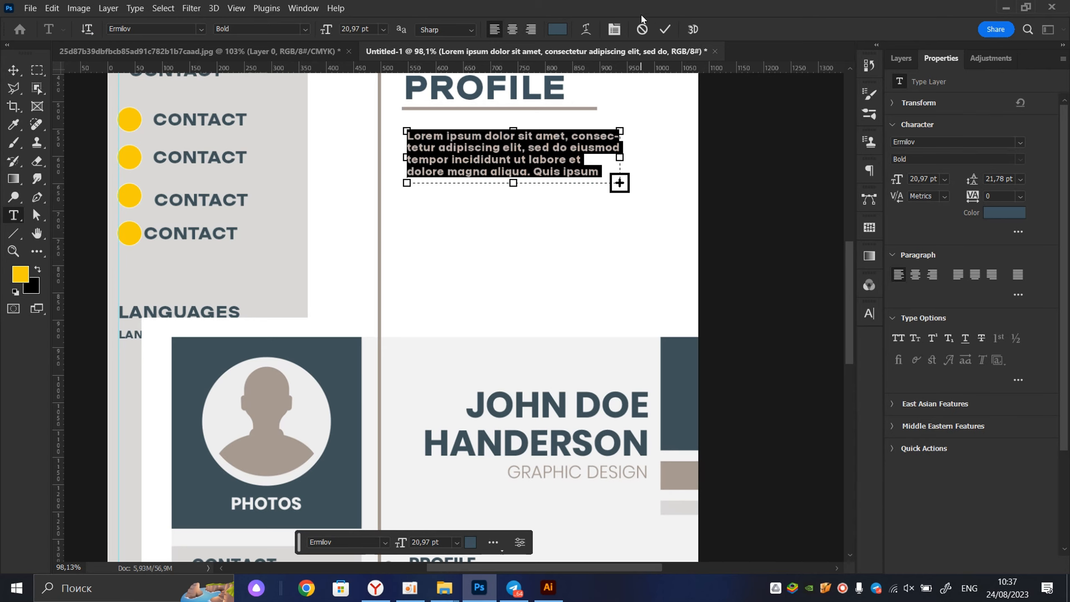
click(670, 26)
key(v)
scroll(608, 151, down, 4)
key(space)
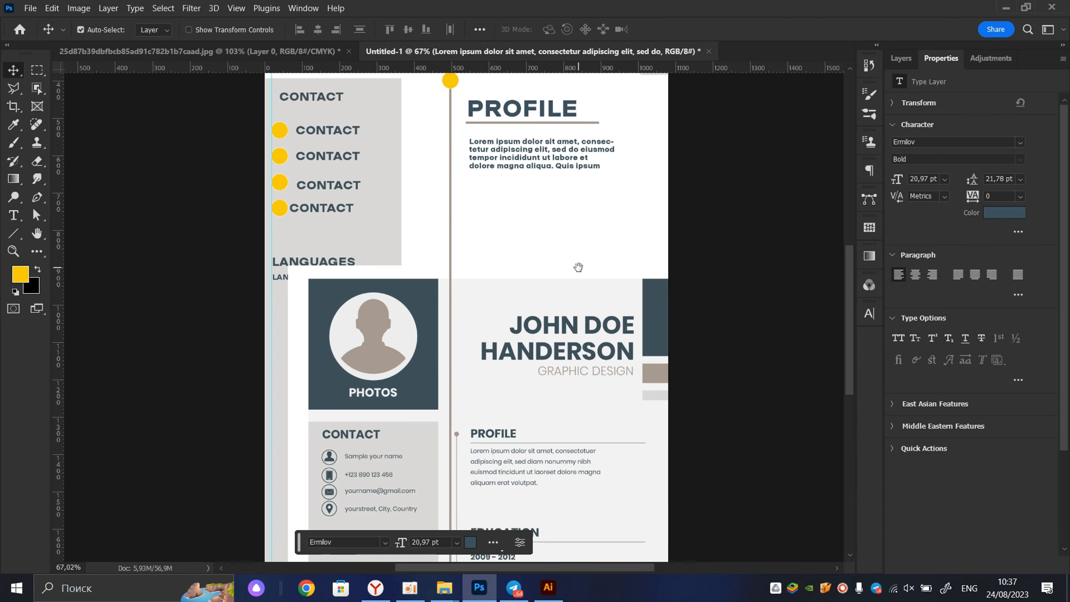
drag(579, 266, 545, 336)
scroll(583, 153, down, 1)
key(space)
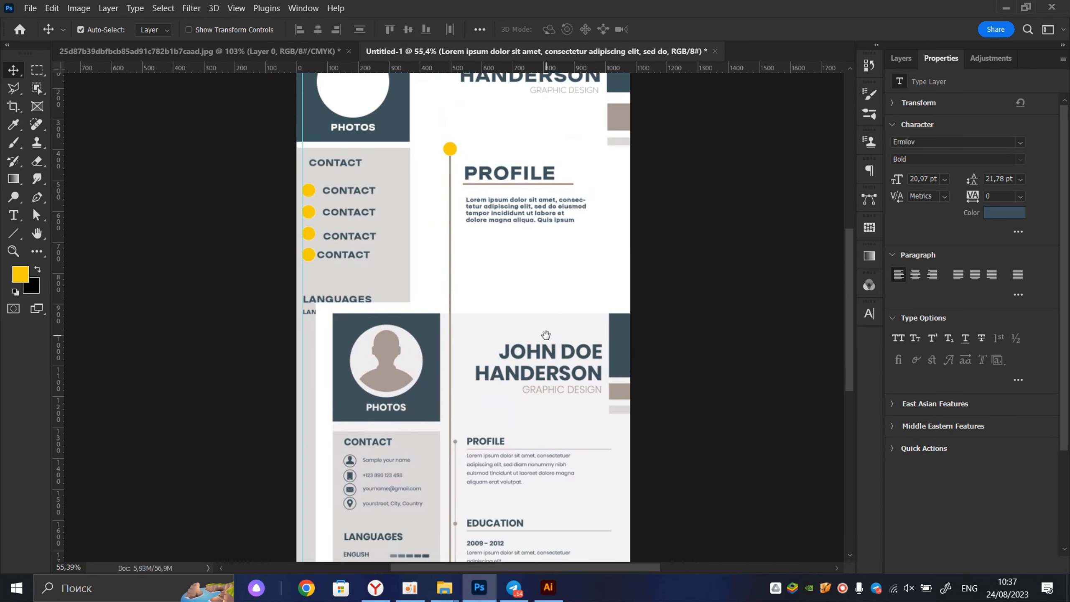
- Delete the existing Lorem ipsum paragraph below the PROFILE underline
scroll(518, 270, up, 2)
key(ctrl+shift+r)
drag(524, 169, 520, 180)
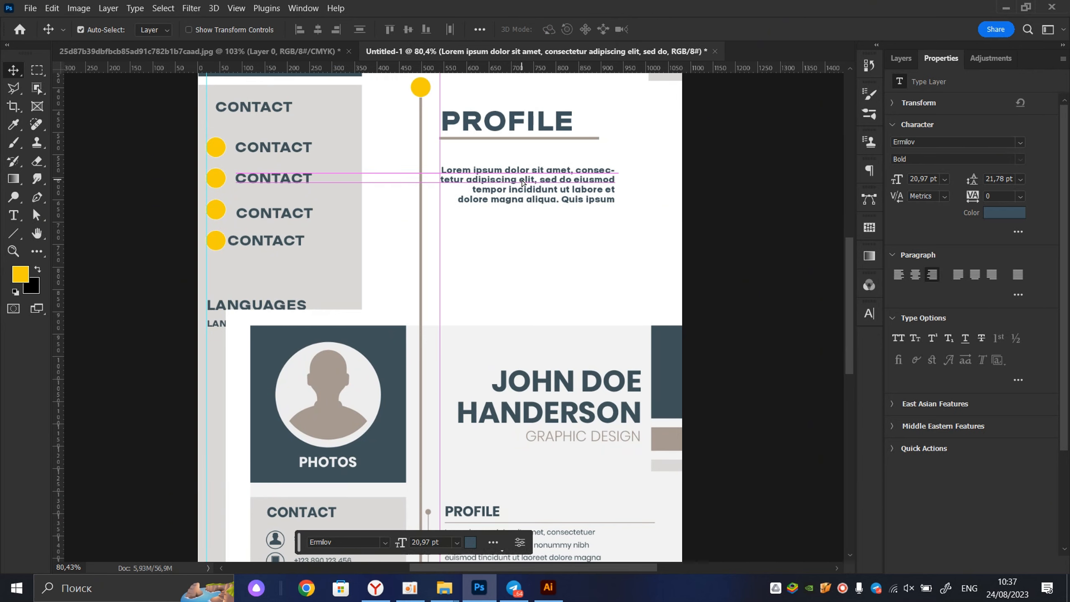
key(Delete)
click(5, 219)
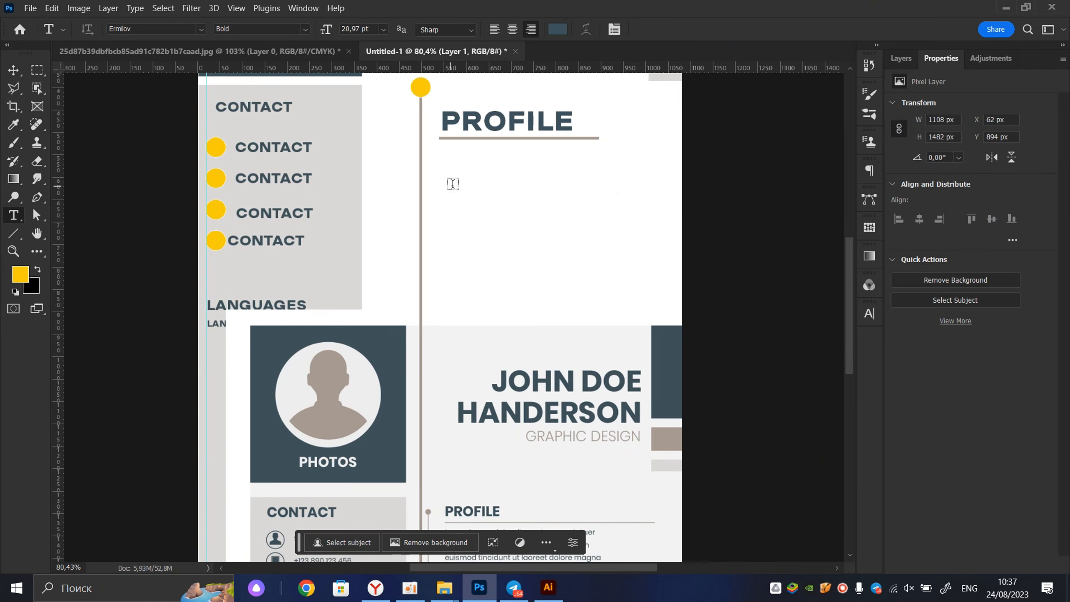
- Add a new paragraph text box with Lorem ipsum placeholder text, slightly wider than the PROFILE underline, just below it
scroll(470, 177, up, 2)
drag(427, 144, 683, 240)
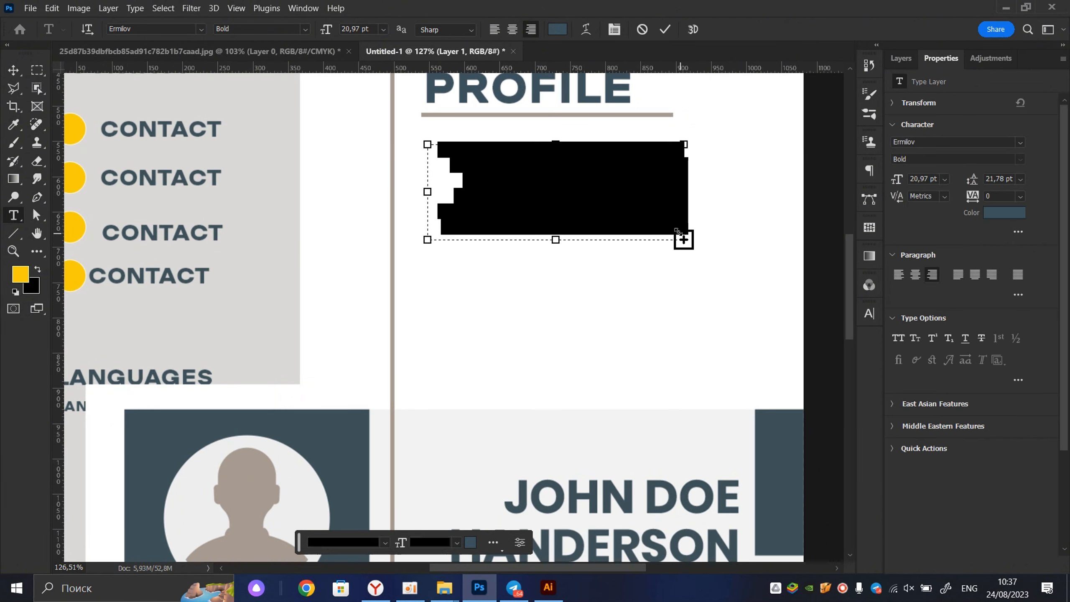
click(664, 30)
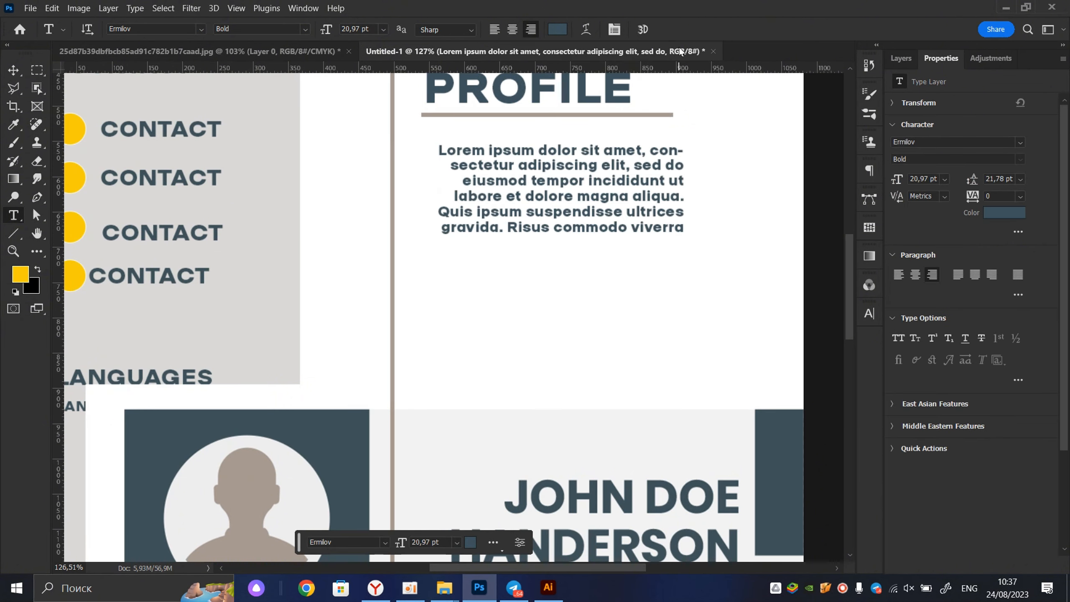
- Left-align the new Lorem ipsum paragraph under the PROFILE heading
scroll(624, 196, down, 1)
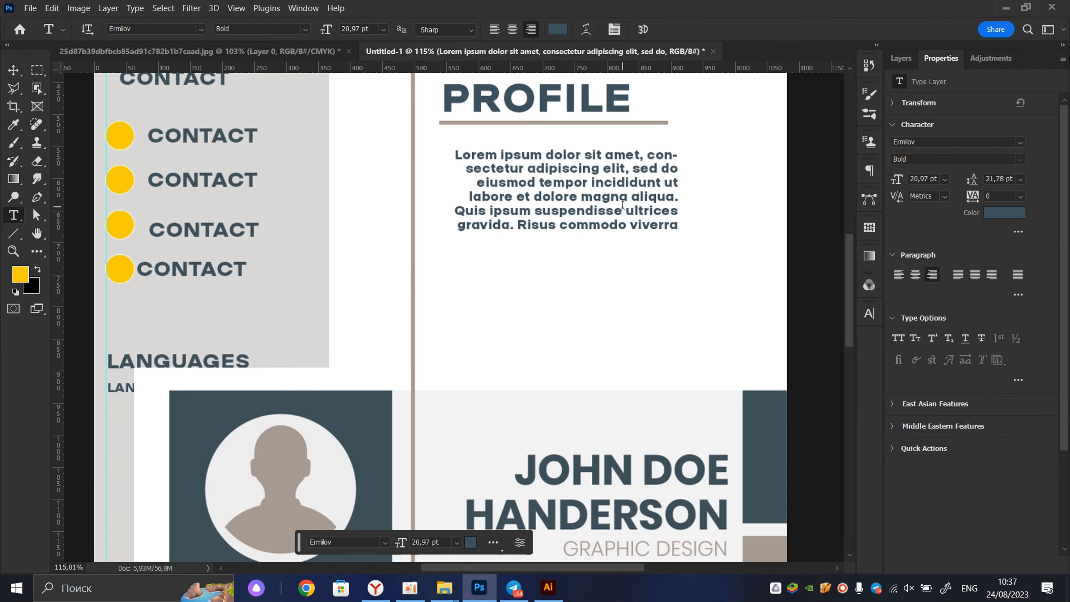
key(v)
double_click(625, 206)
click(900, 274)
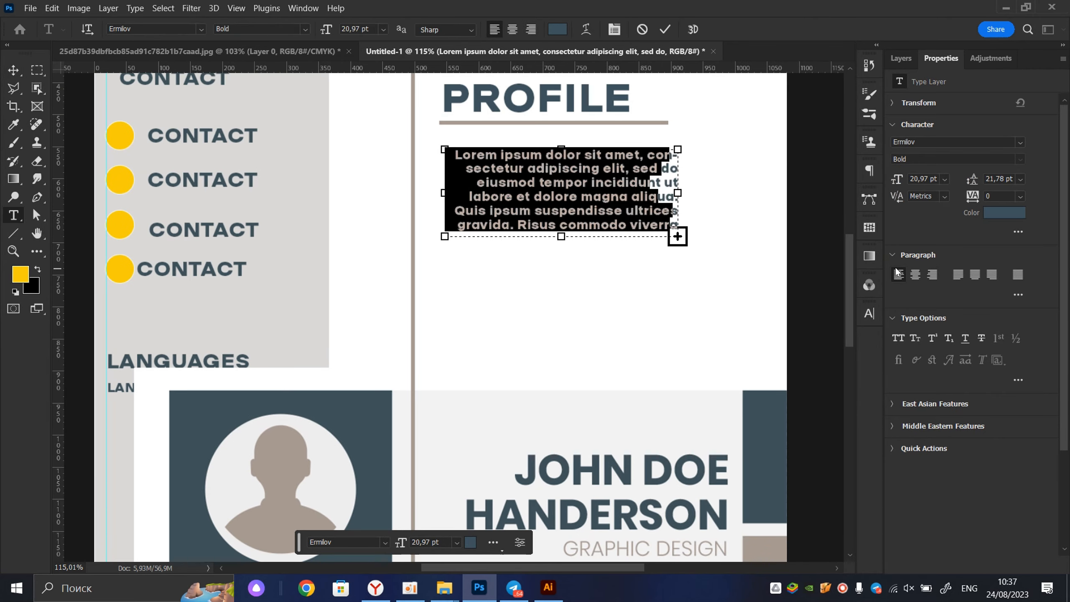
click(666, 29)
- Set the Lorem ipsum paragraph's leading to Auto and nudge it up and left to line up with the PROFILE underline
scroll(630, 236, down, 4)
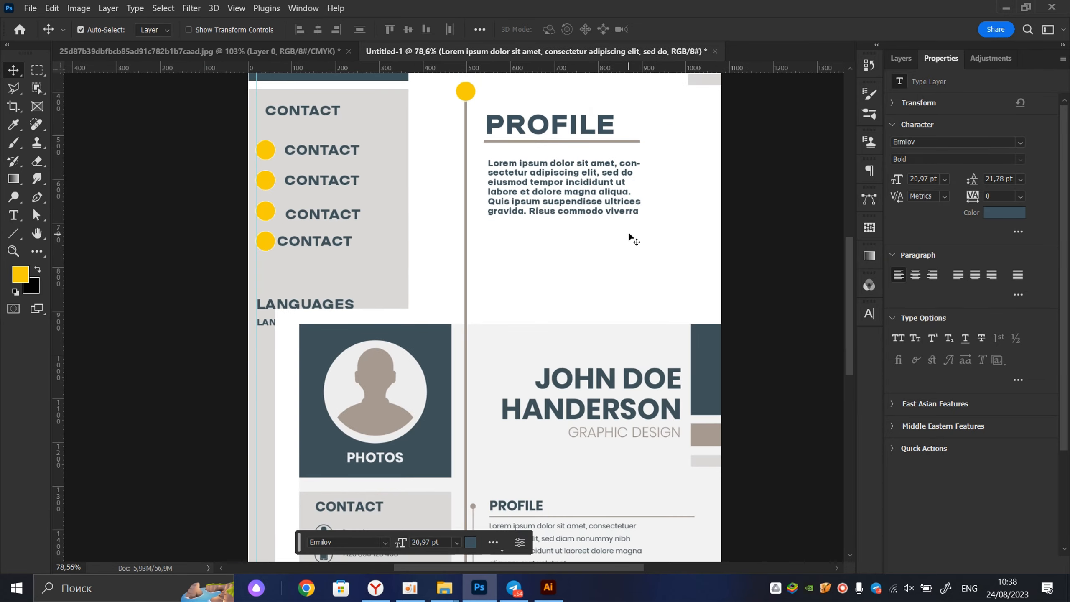
double_click(599, 199)
click(1020, 180)
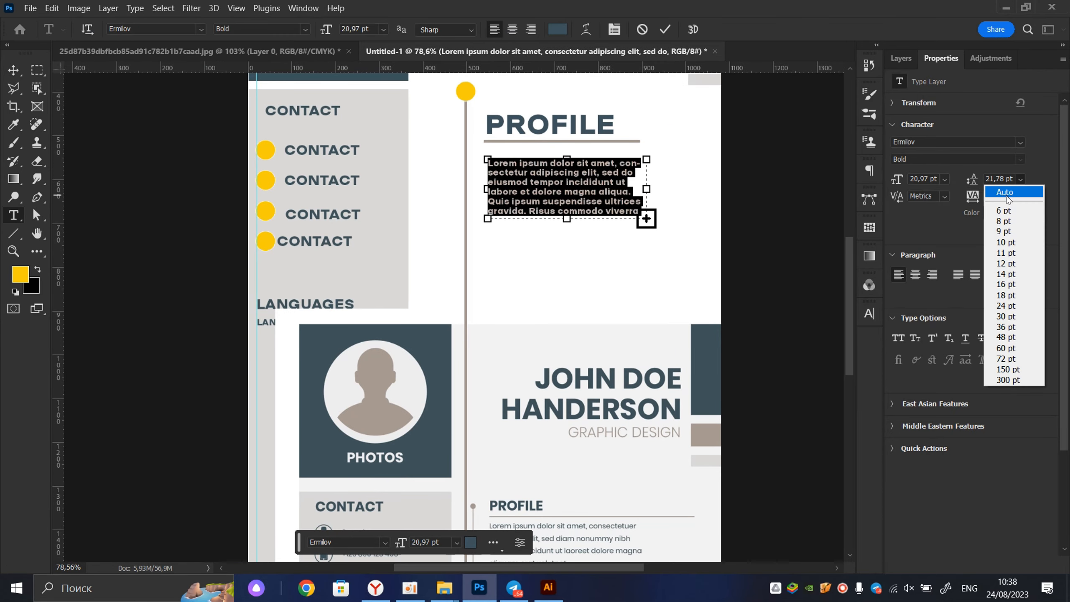
click(1003, 191)
click(665, 31)
scroll(580, 181, up, 3)
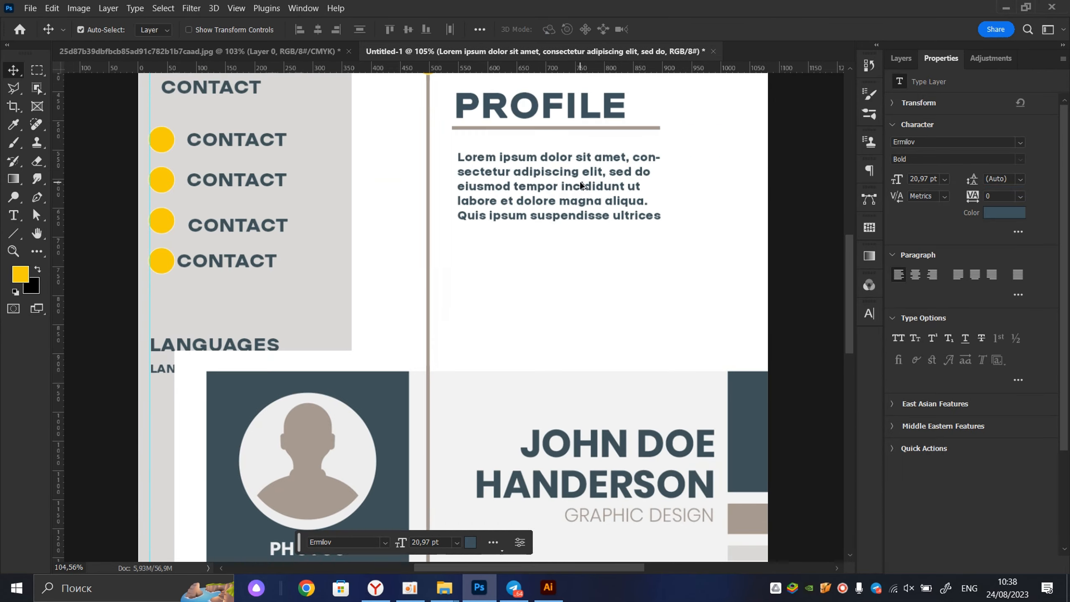
drag(580, 181, 572, 176)
- Move the reference résumé image up and right to X 182 px, Y 414 px
scroll(566, 184, down, 3)
scroll(562, 172, down, 5)
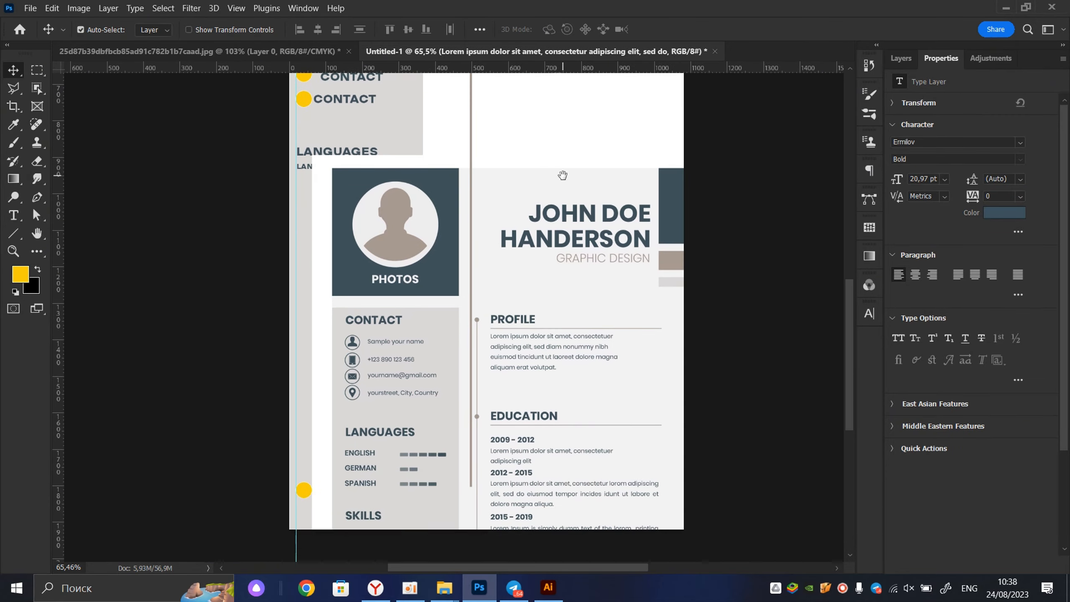
drag(512, 318, 540, 215)
scroll(547, 287, up, 3)
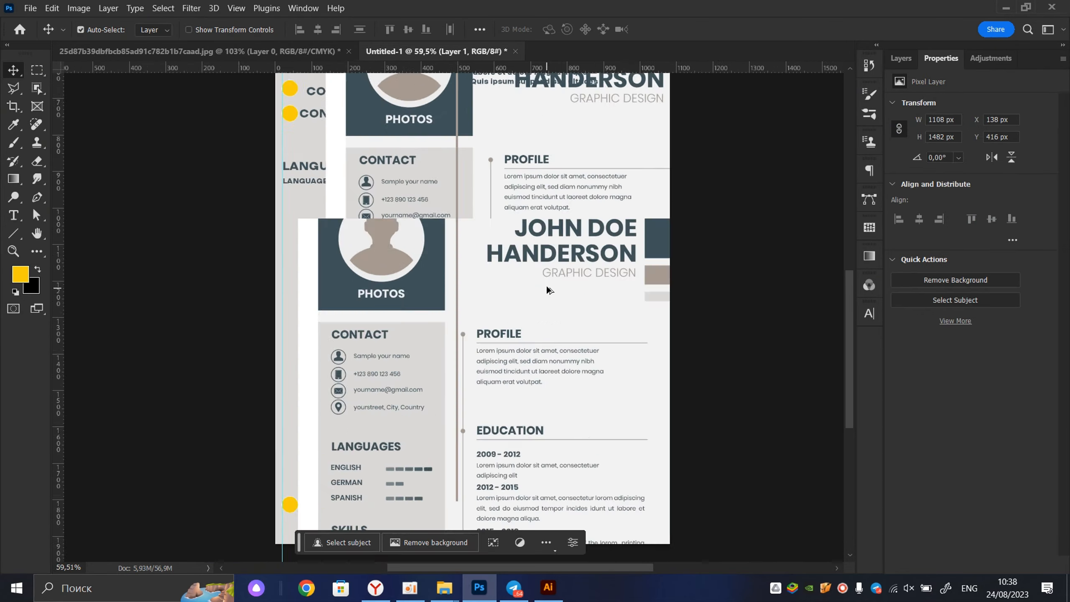
scroll(535, 261, down, 2)
drag(543, 262, 556, 298)
- Examine the layout and spacing of the reference's PROFILE, EDUCATION and EXPERIENCE sections along the timeline
scroll(550, 300, down, 2)
scroll(550, 234, up, 10)
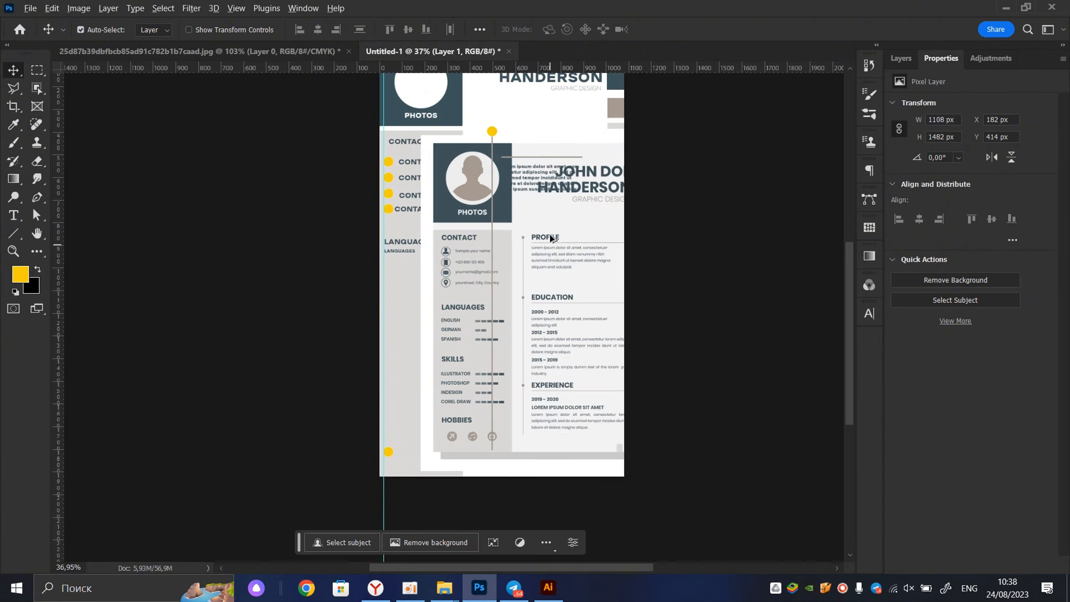
scroll(527, 240, down, 6)
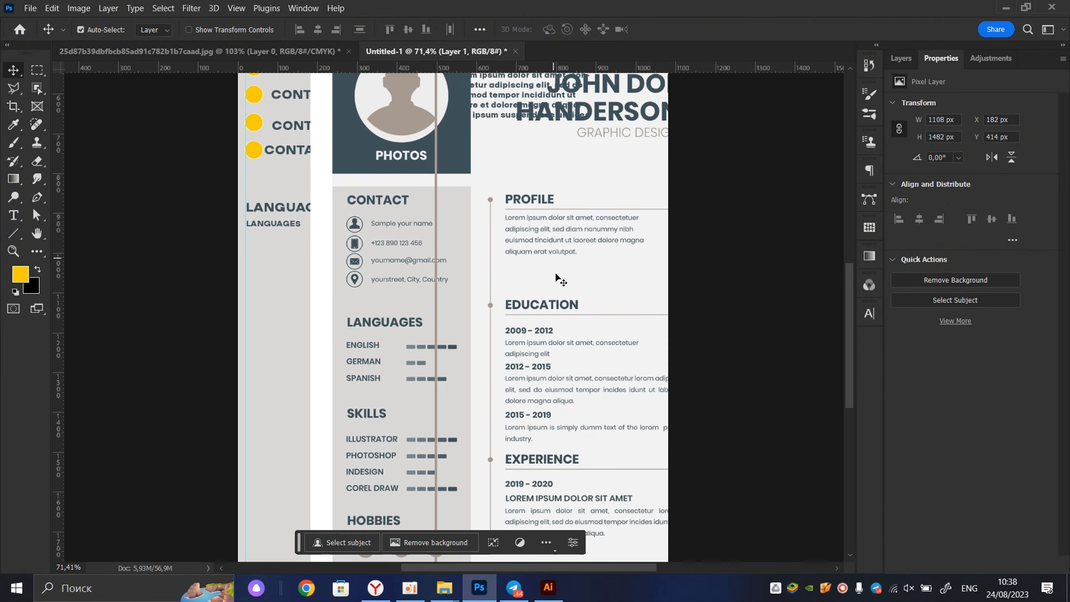
scroll(555, 272, down, 3)
scroll(500, 239, up, 4)
scroll(501, 308, down, 2)
scroll(506, 329, up, 2)
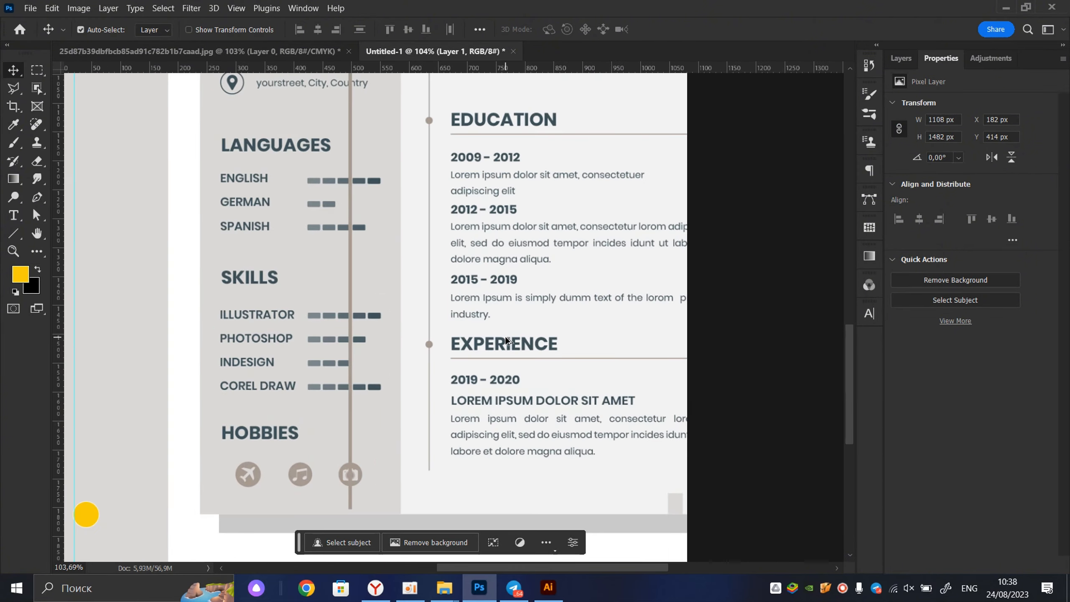
scroll(512, 349, down, 3)
drag(514, 321, 530, 329)
- Examine the reference sidebar's SKILLS section with its rating bars, along with LANGUAGES and HOBBIES
scroll(398, 392, up, 3)
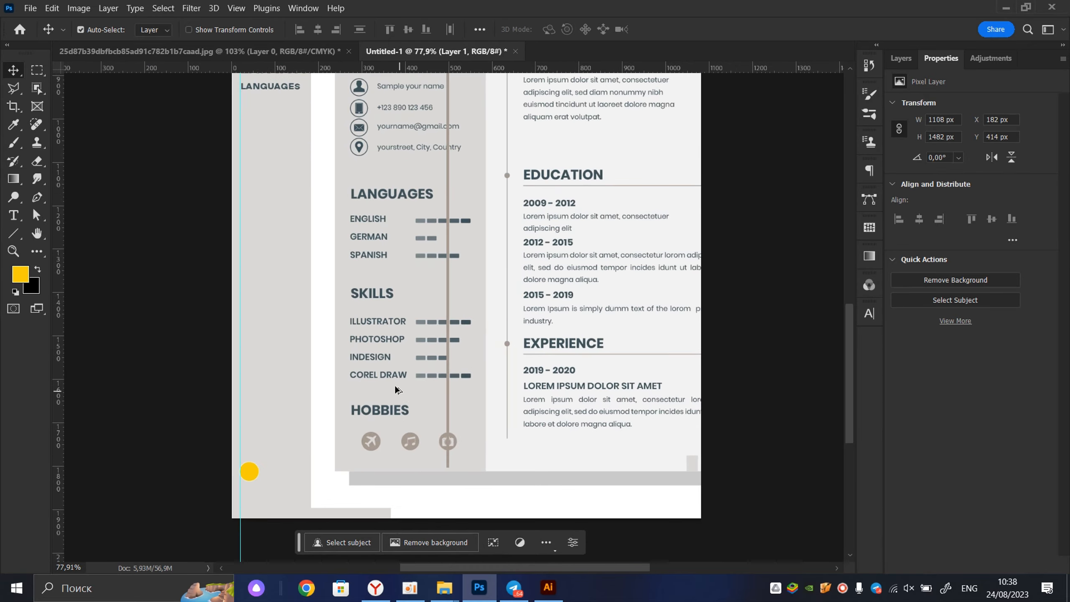
scroll(388, 317, down, 3)
drag(392, 316, 456, 344)
scroll(452, 343, up, 5)
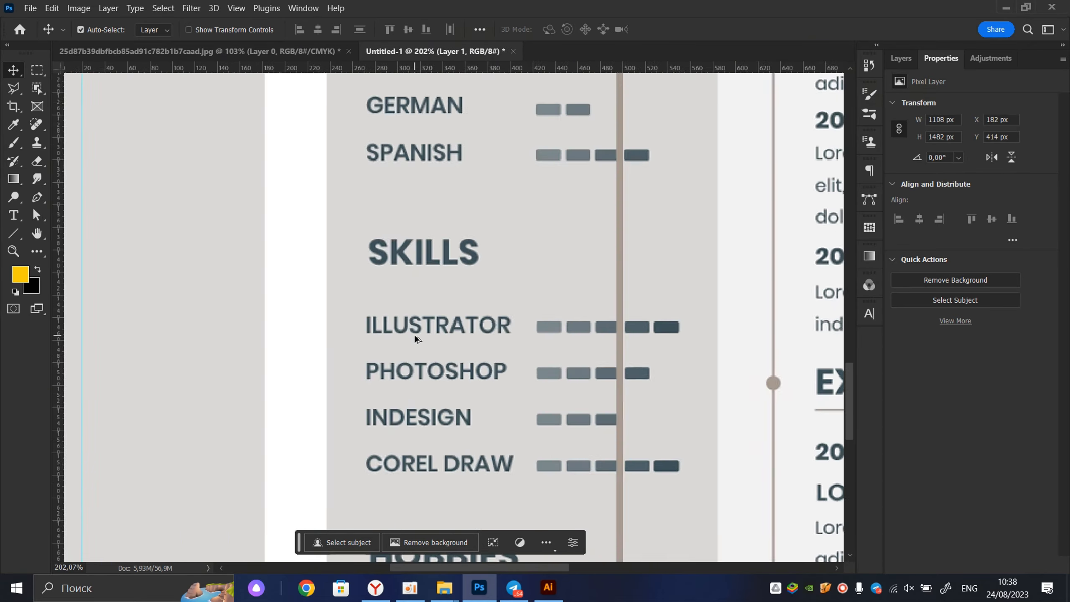
scroll(415, 337, down, 4)
scroll(448, 344, up, 2)
scroll(559, 285, down, 4)
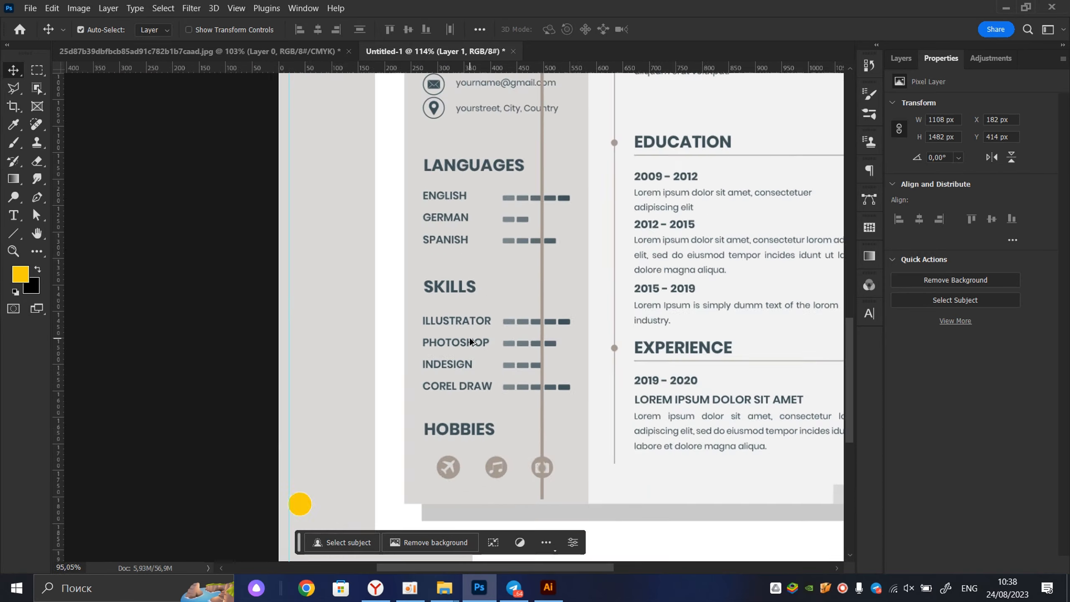
- Move the reference résumé image down and left to X 1 px, Y 831 px
scroll(558, 282, up, 3)
drag(559, 297, 509, 412)
scroll(558, 308, up, 6)
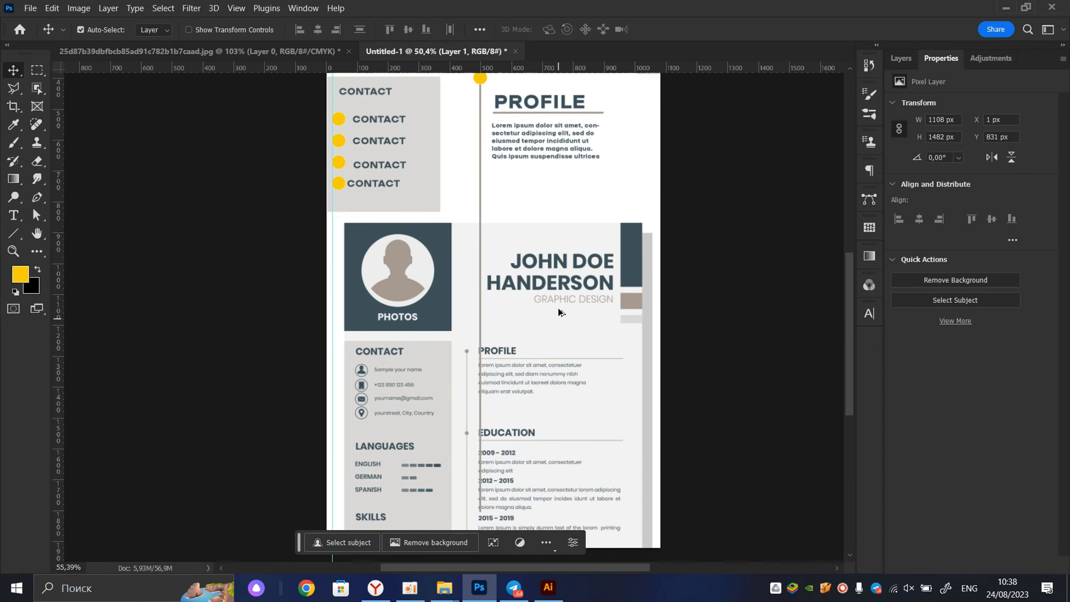
- Compare the reference's photo block, contact rows and PROFILE section with the recreated layout above it
scroll(449, 297, down, 5)
scroll(366, 278, up, 3)
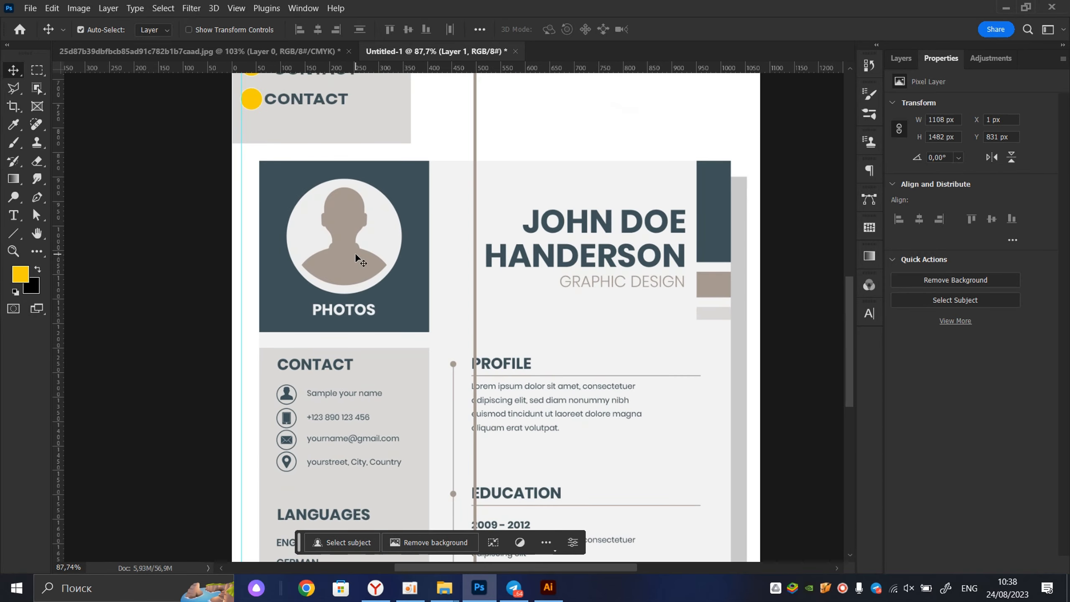
scroll(356, 254, down, 3)
drag(376, 252, 393, 408)
drag(337, 108, 336, 123)
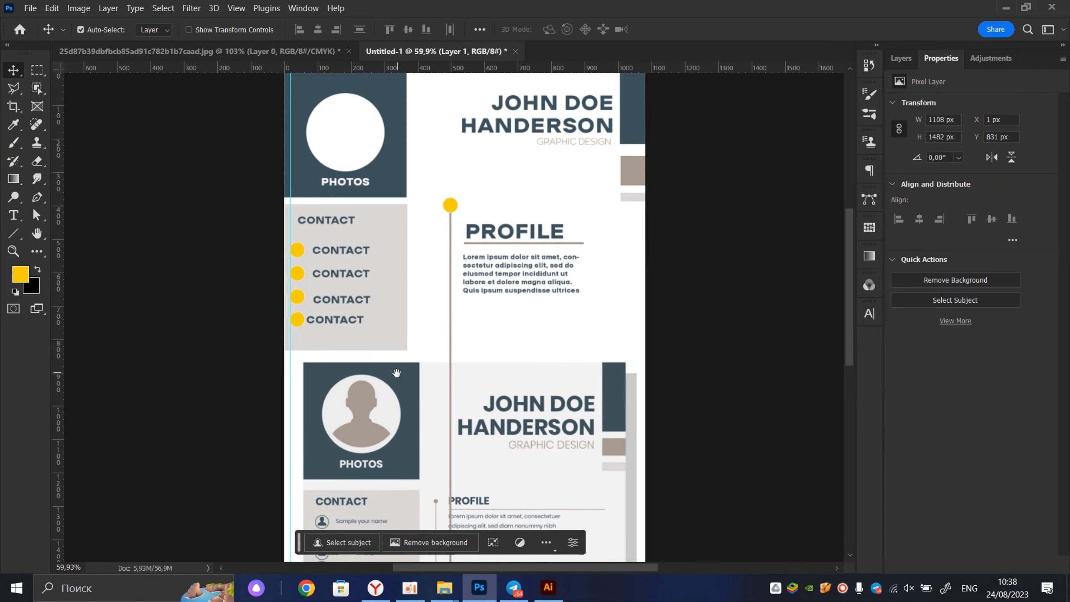
drag(396, 372, 395, 281)
scroll(380, 444, up, 6)
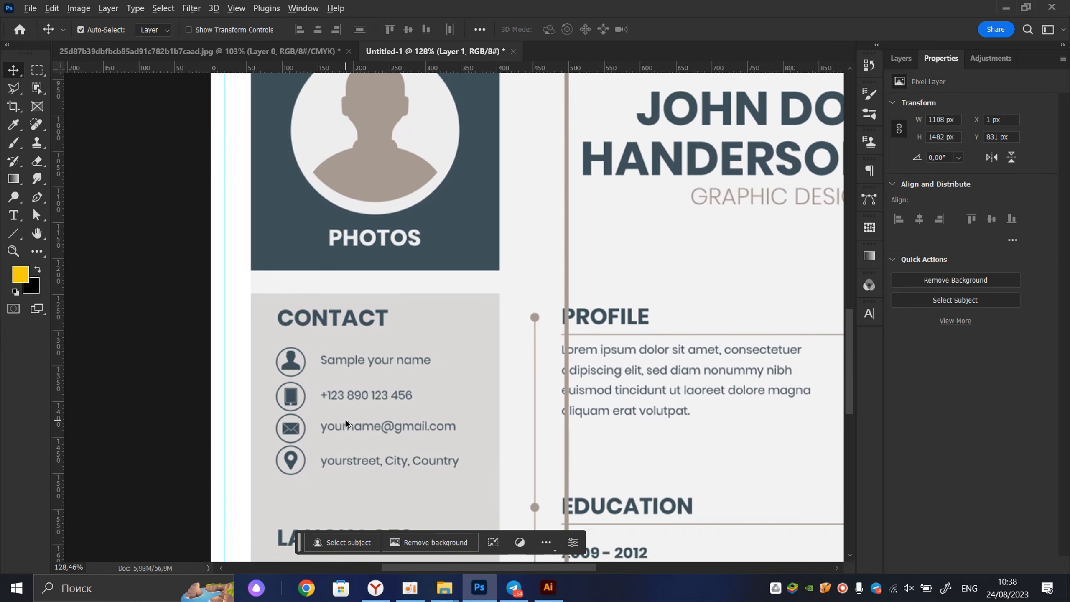
scroll(592, 335, down, 6)
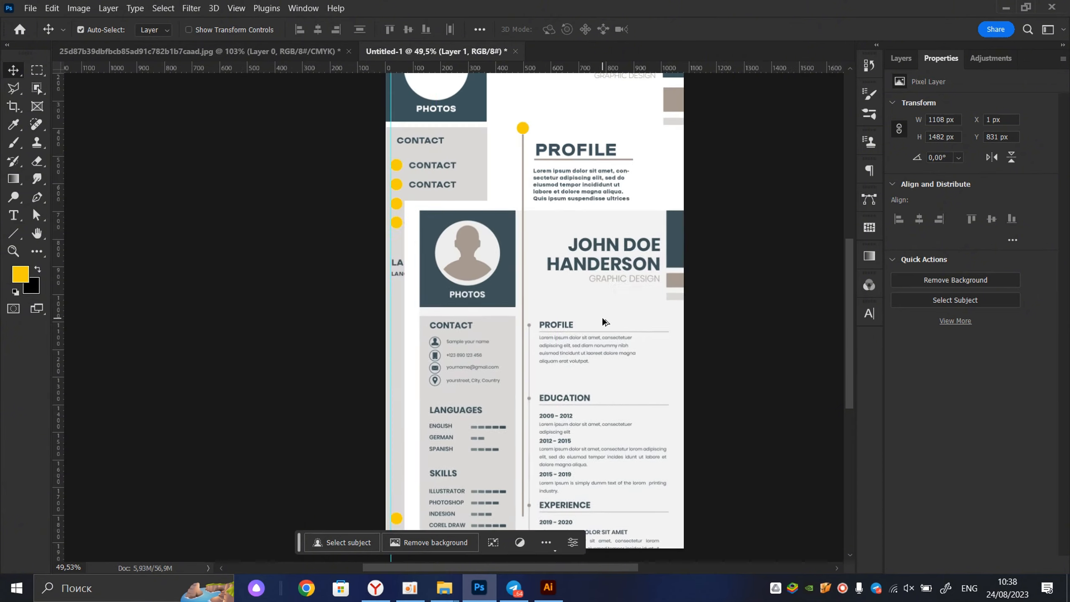
- Delete the reference résumé image from the canvas and show the document's layer list with nothing selected
scroll(602, 318, down, 4)
mouse_move(601, 317)
mouse_down()
mouse_move(573, 338)
mouse_move(611, 309)
mouse_up()
scroll(575, 338, up, 3)
drag(597, 309, 554, 315)
key(Delete)
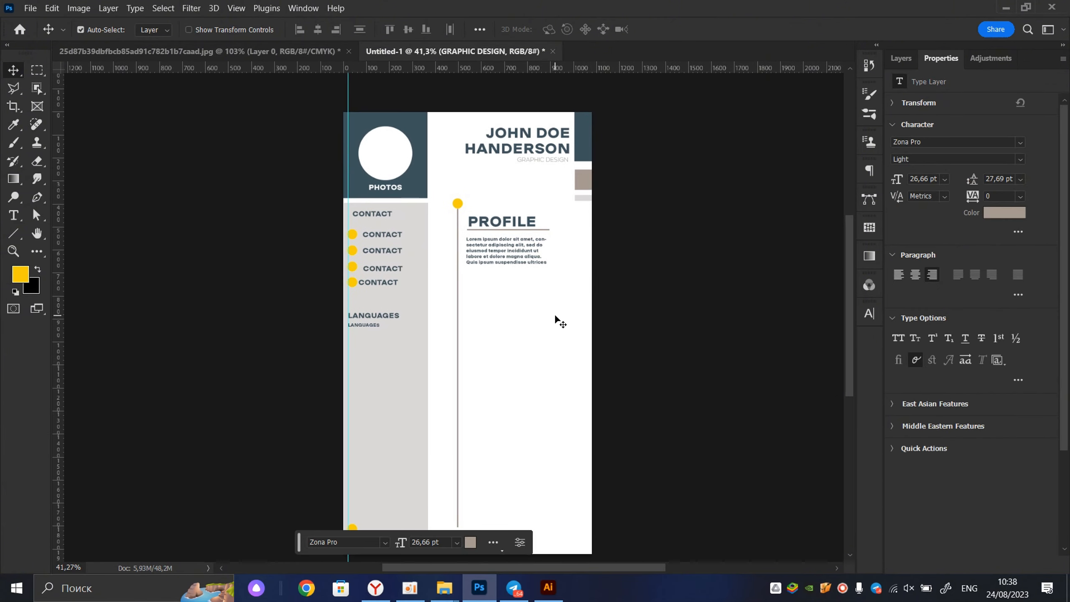
click(701, 136)
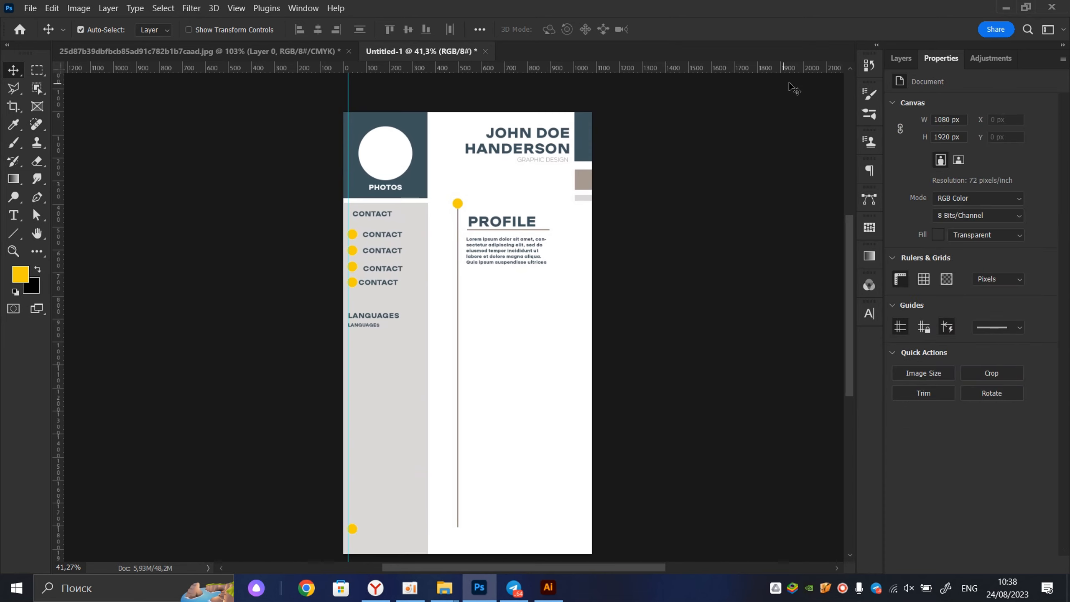
click(895, 63)
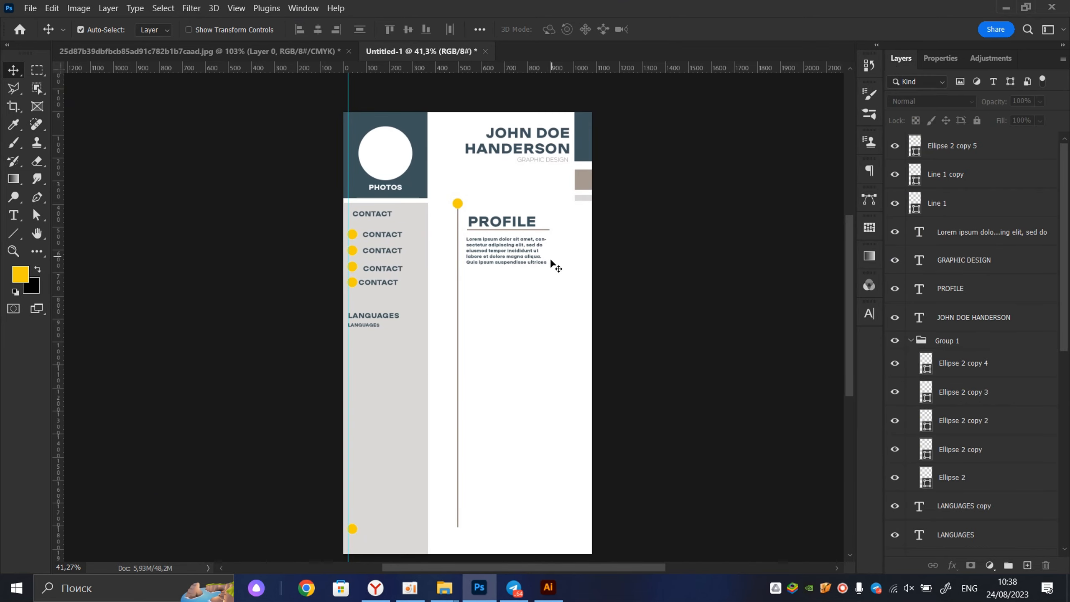